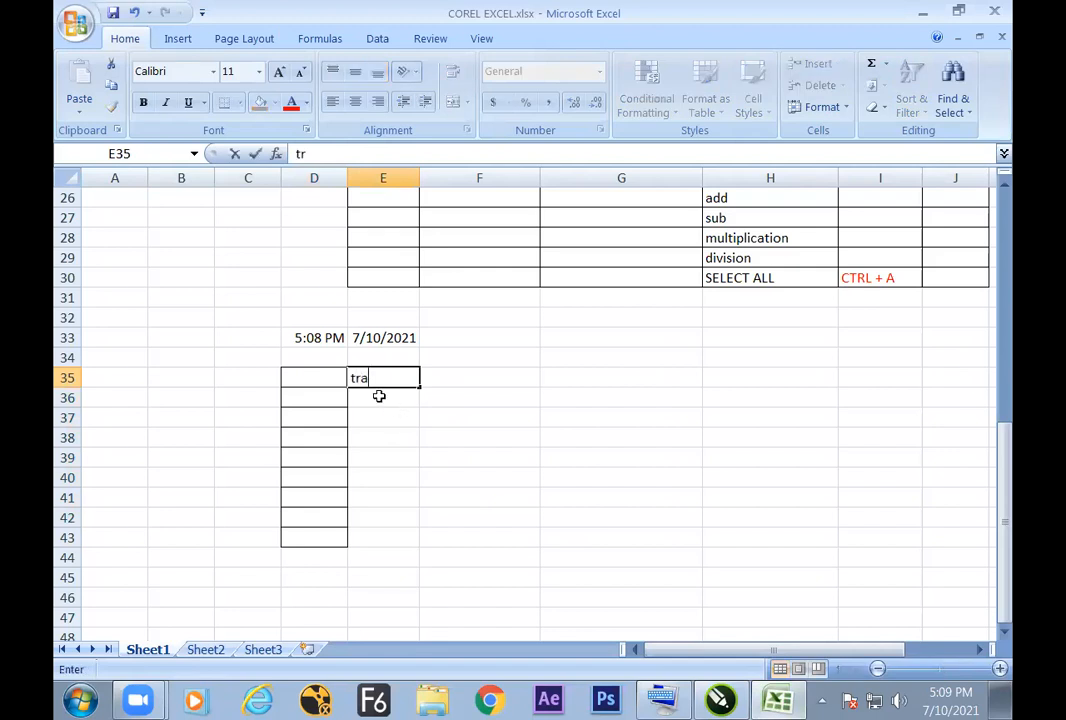
Step: Enter the heading transfom in E35 and list move, sacle and rotate in cells F36 to F38
text(m)
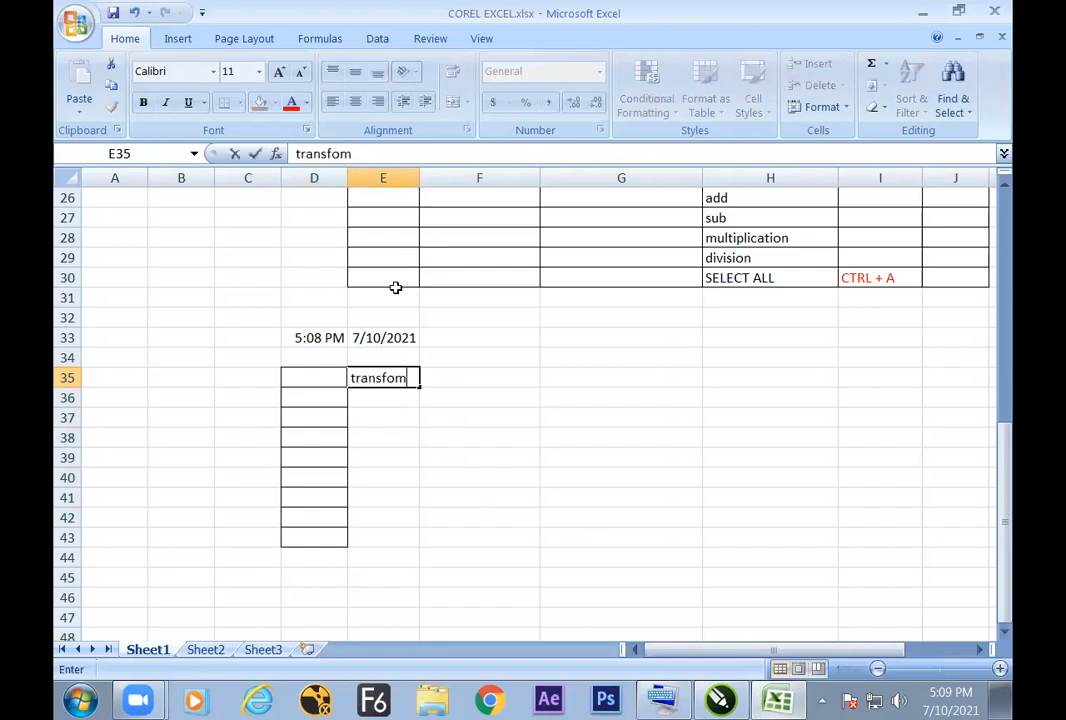
key(Right)
key(Down)
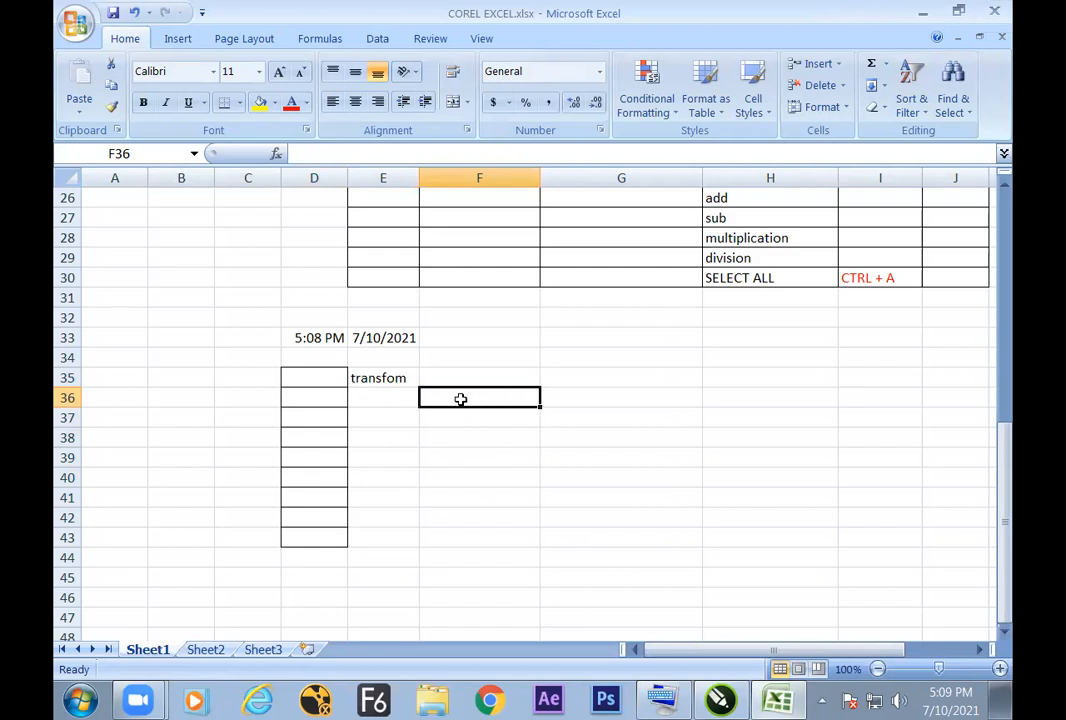
text(move)
key(Return)
text(sacle)
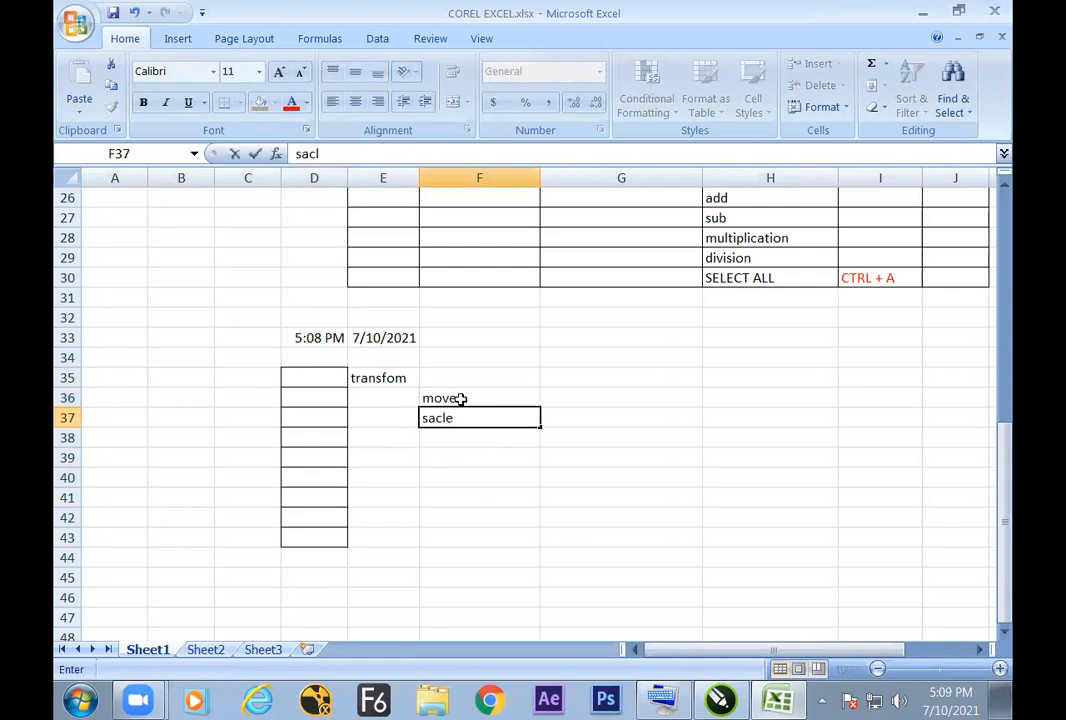
key(Return)
text(rotate)
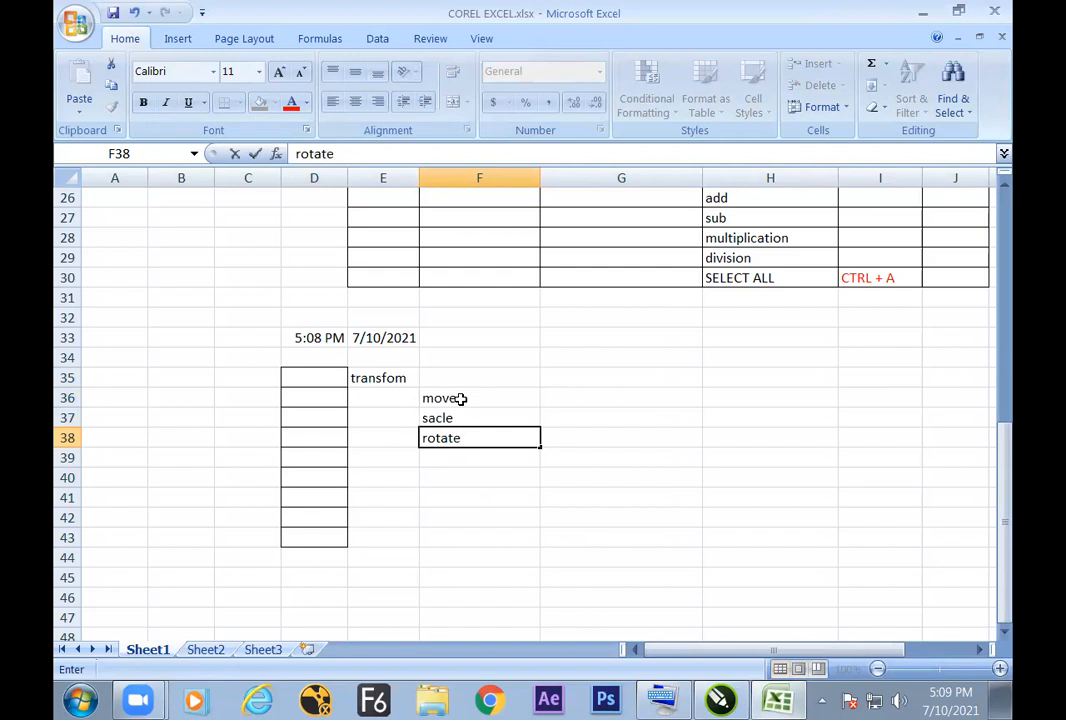
click(400, 381)
click(430, 398)
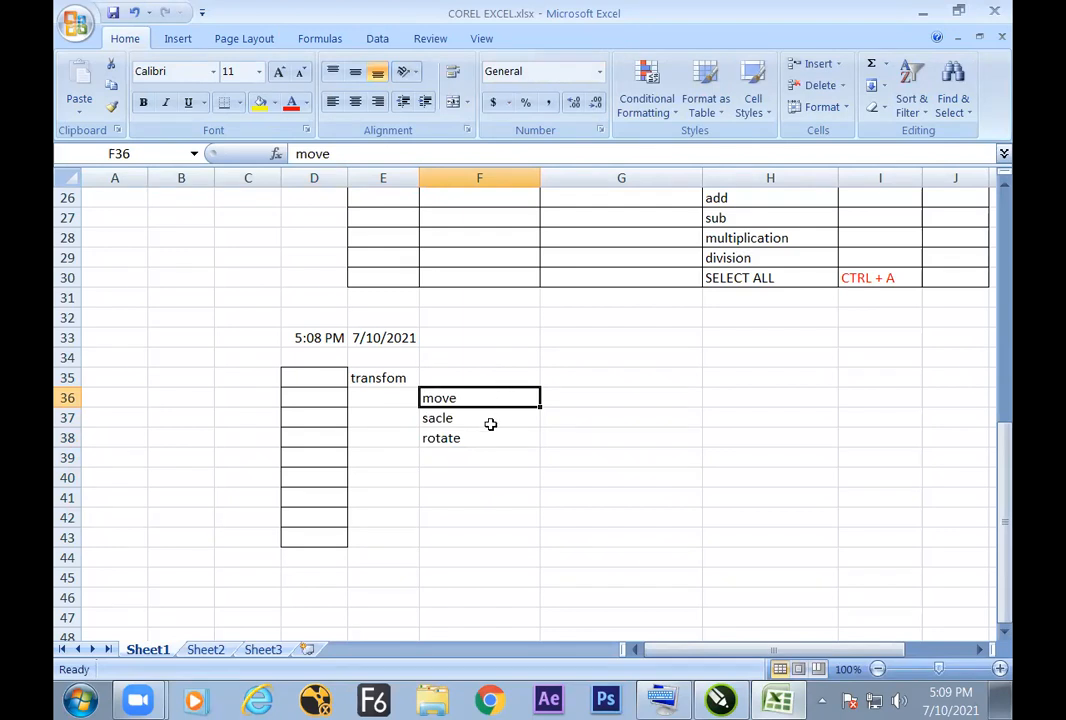
Step: Switch to CorelDRAW and delete the wavy curve from the page
key(alt+Tab)
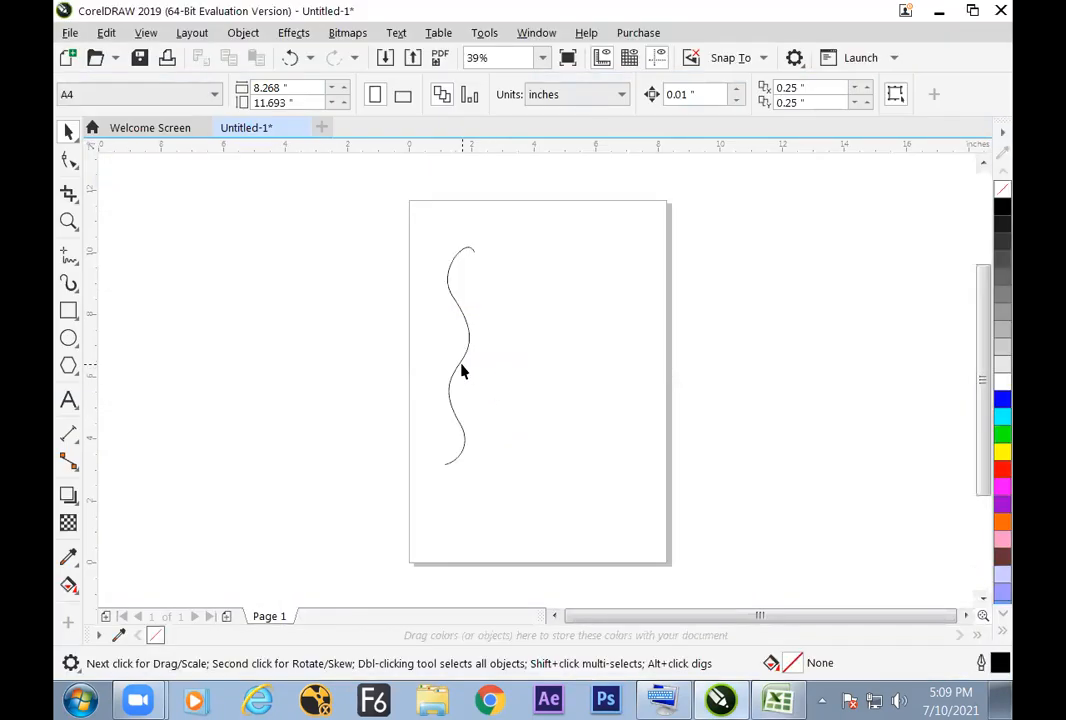
click(461, 371)
key(Delete)
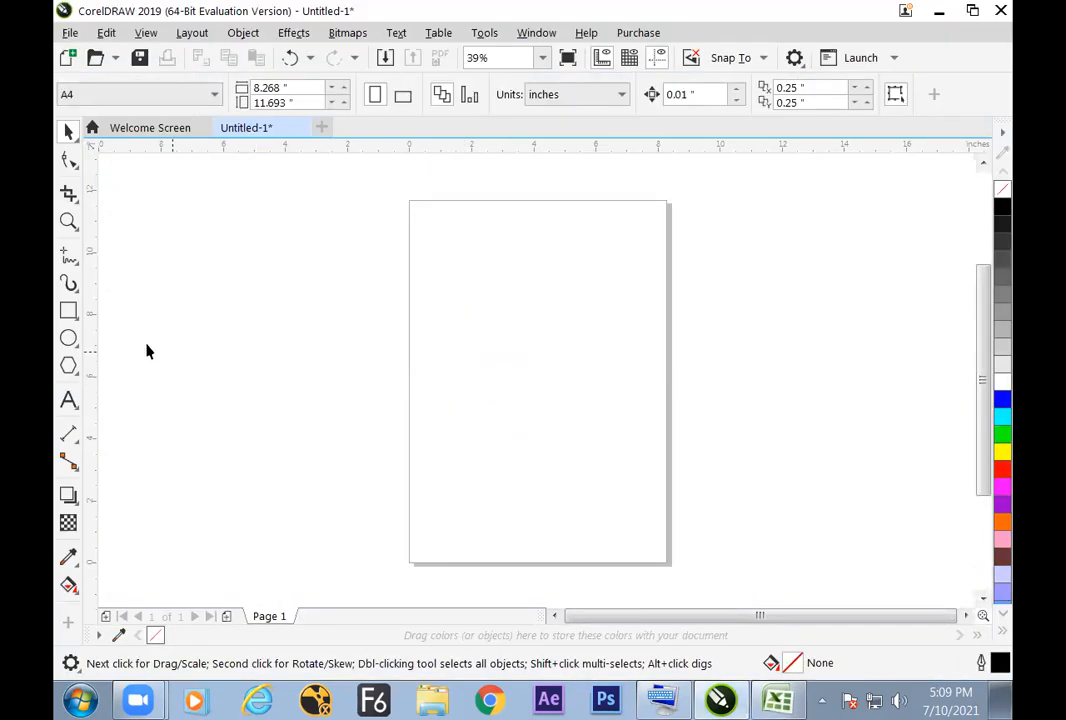
Step: Draw a straight horizontal line about 2.6 inches long near the top of the page with the Freehand tool
click(69, 257)
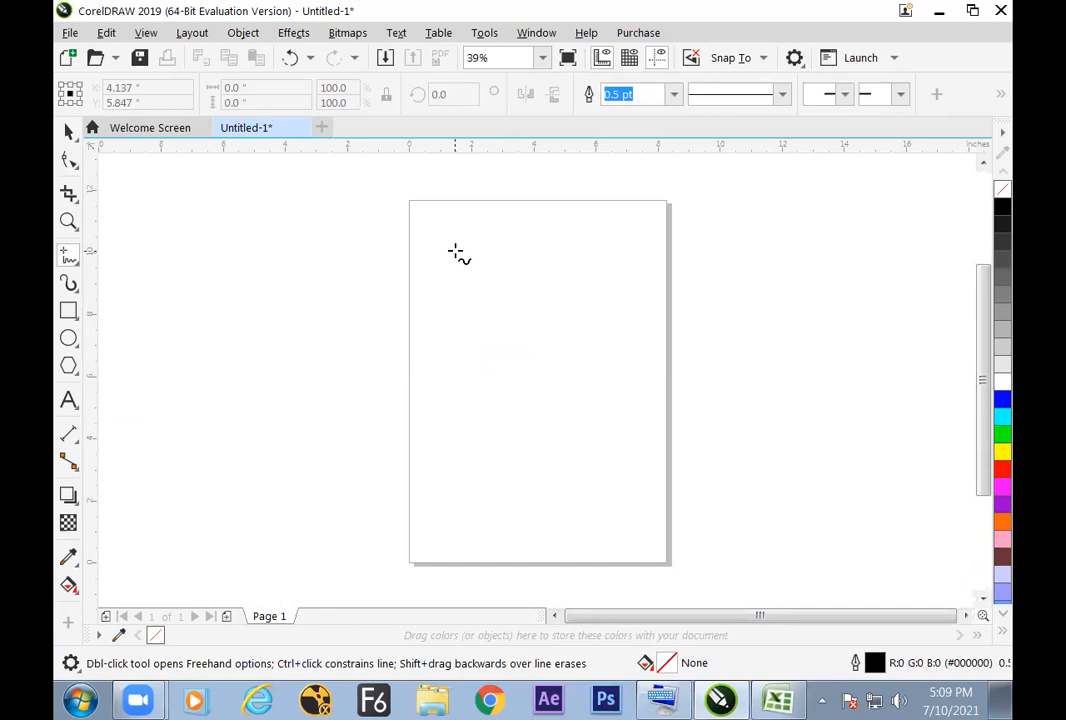
click(454, 251)
click(533, 251)
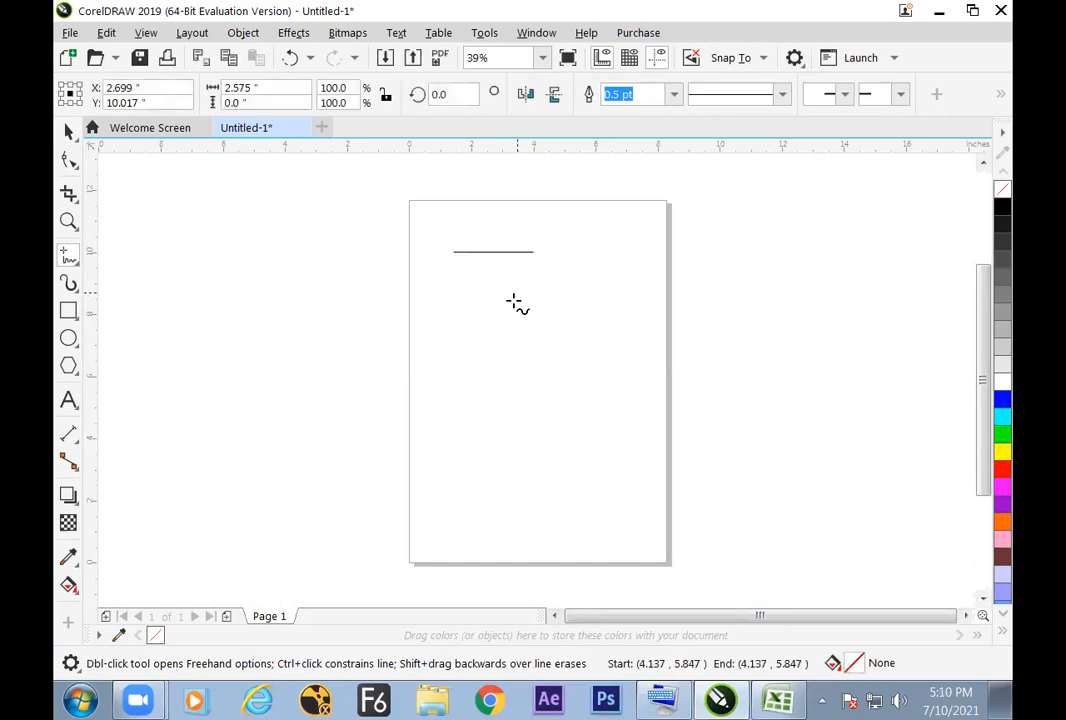
click(67, 129)
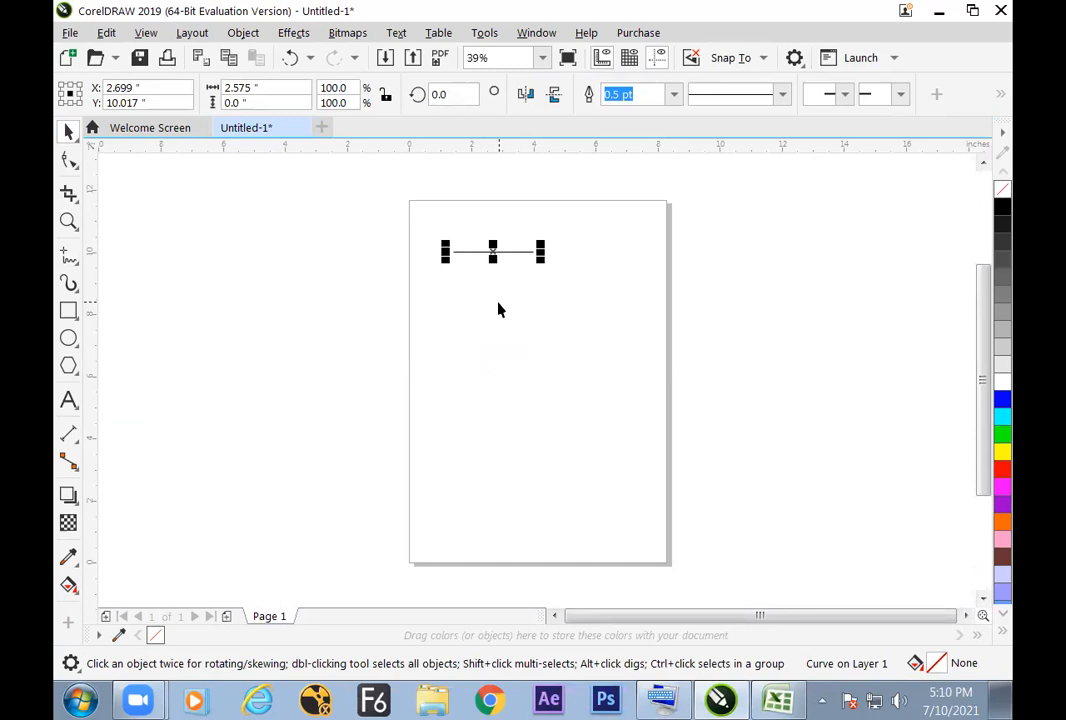
Step: Switch to Excel and enter mesurment in G37, beside the sacle entry
key(alt+Tab)
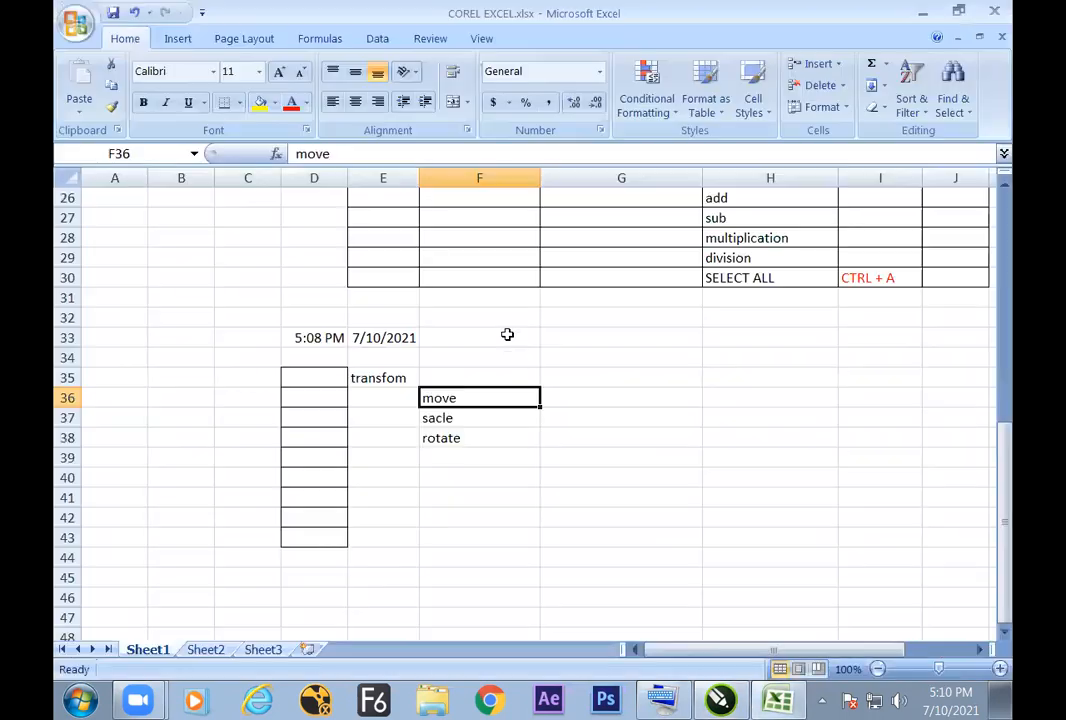
click(480, 424)
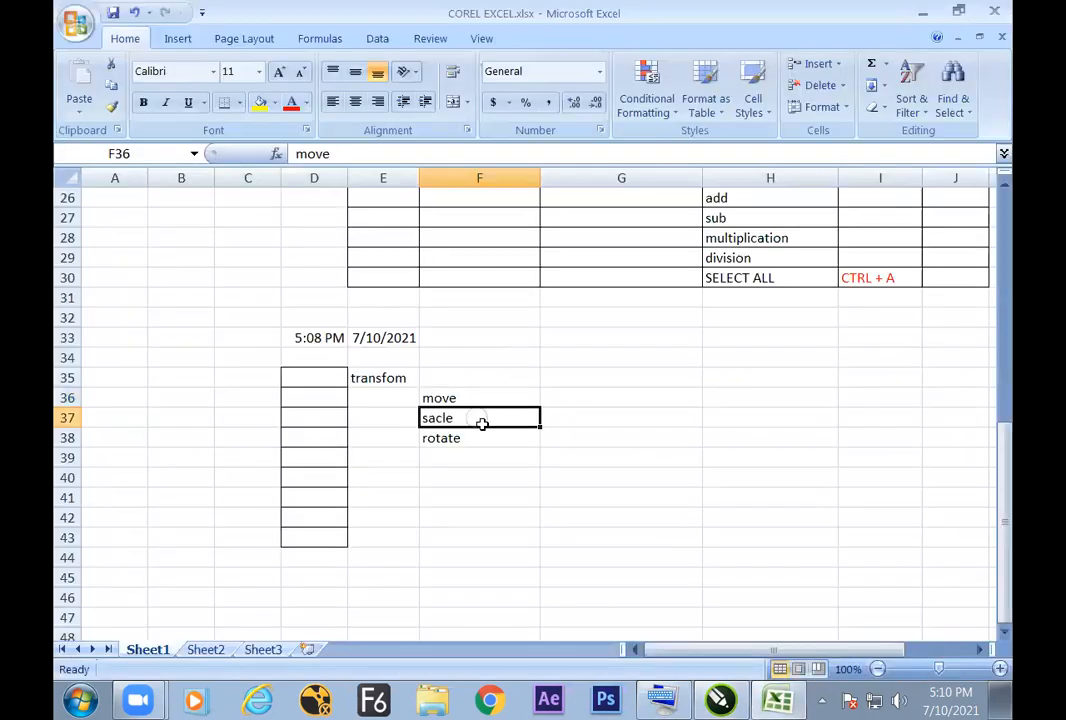
click(562, 431)
click(557, 415)
click(527, 457)
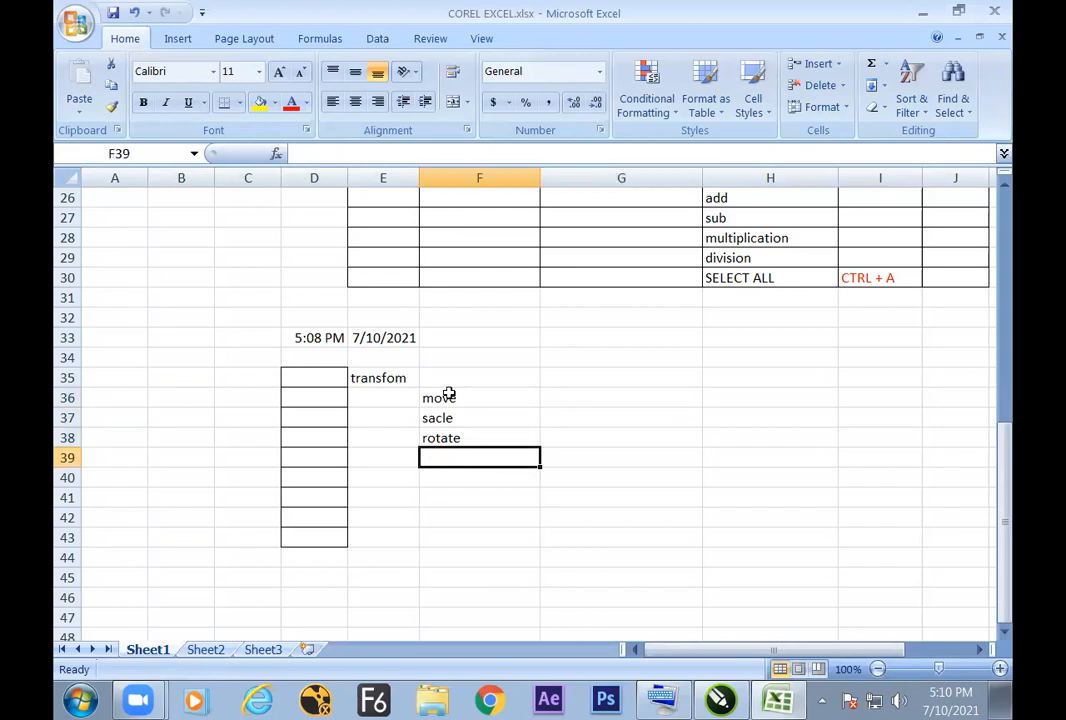
click(610, 420)
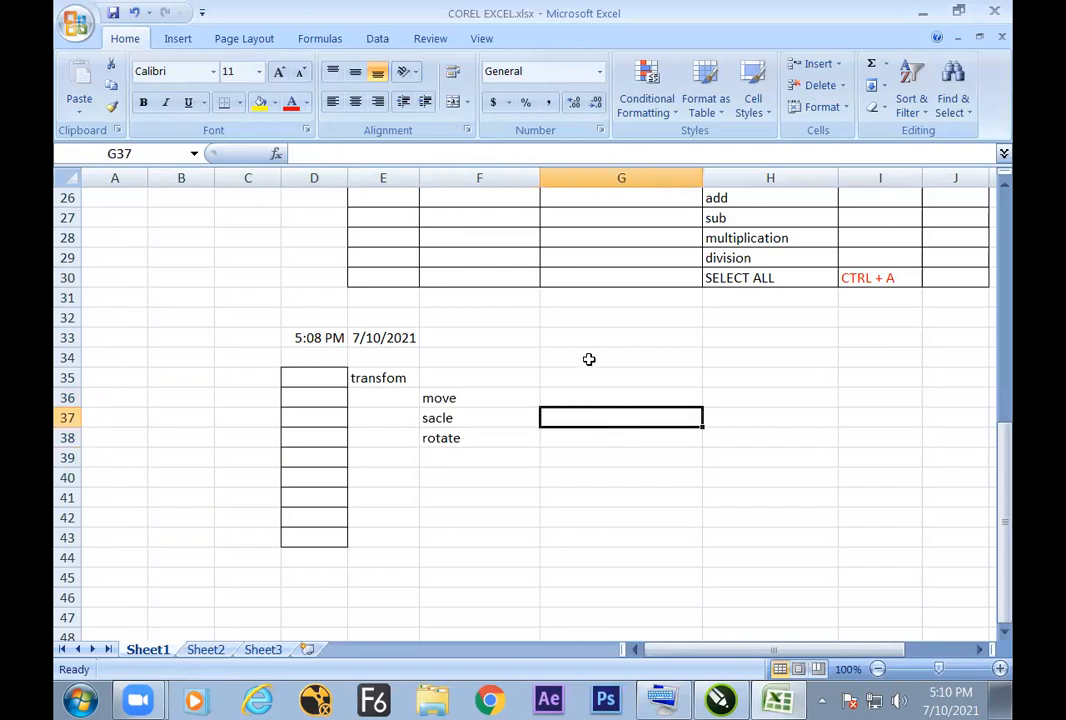
text(mesurment)
Step: Switch to CorelDRAW, select the horizontal line and open its Outline Pen settings
key(alt+Tab)
click(519, 288)
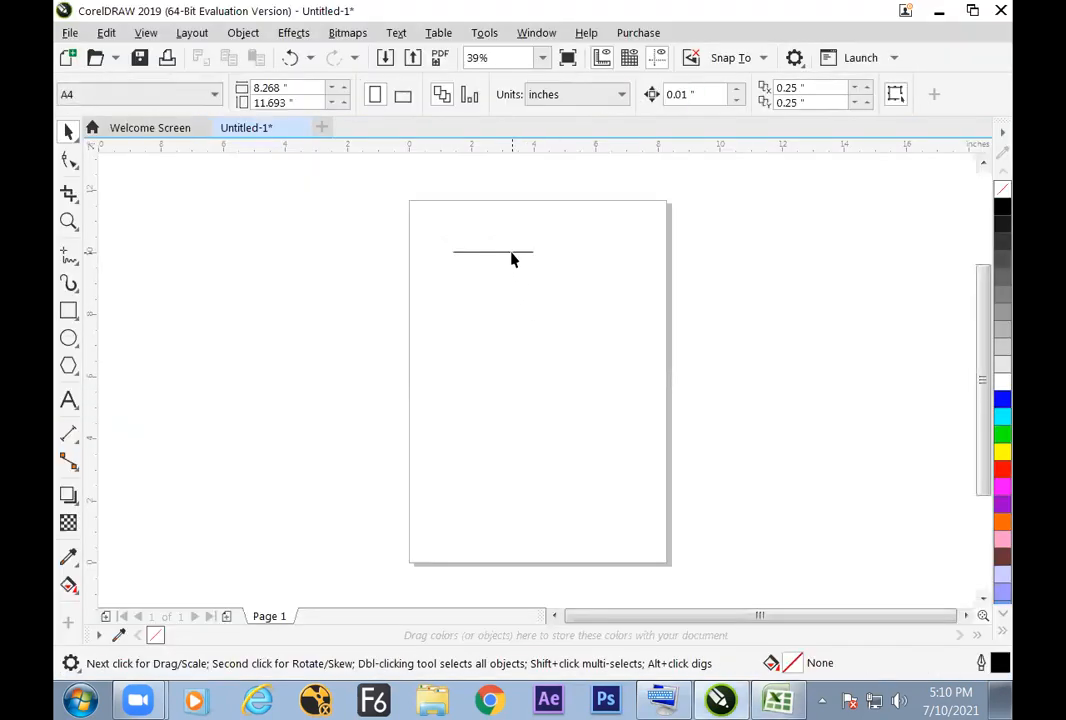
click(512, 255)
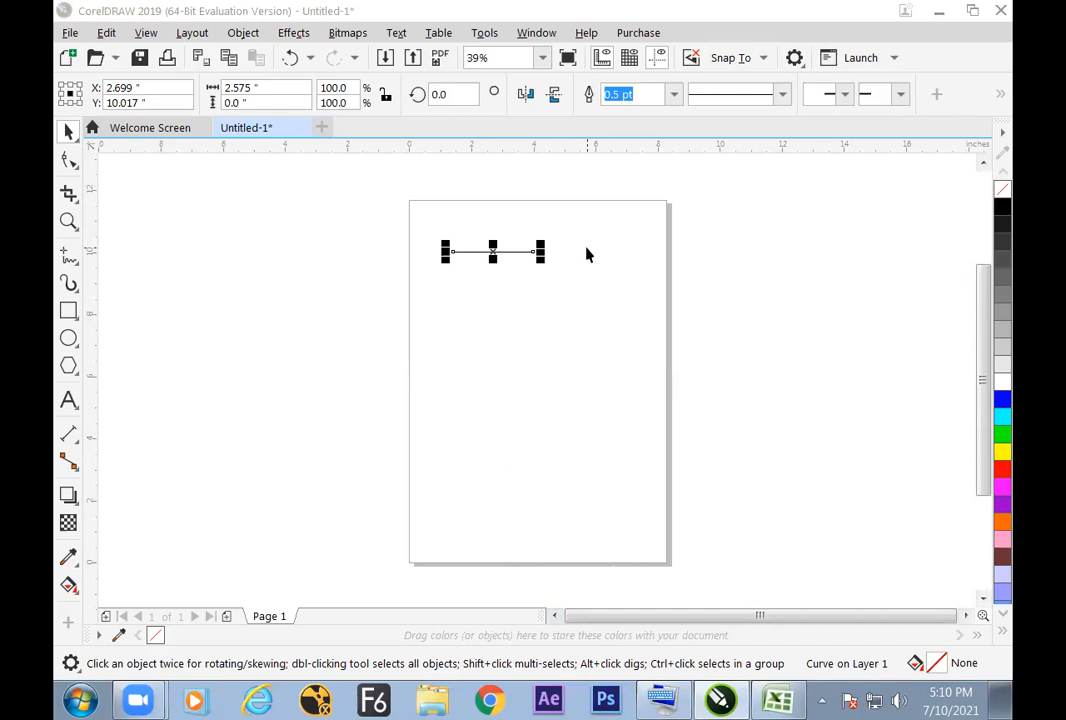
click(641, 306)
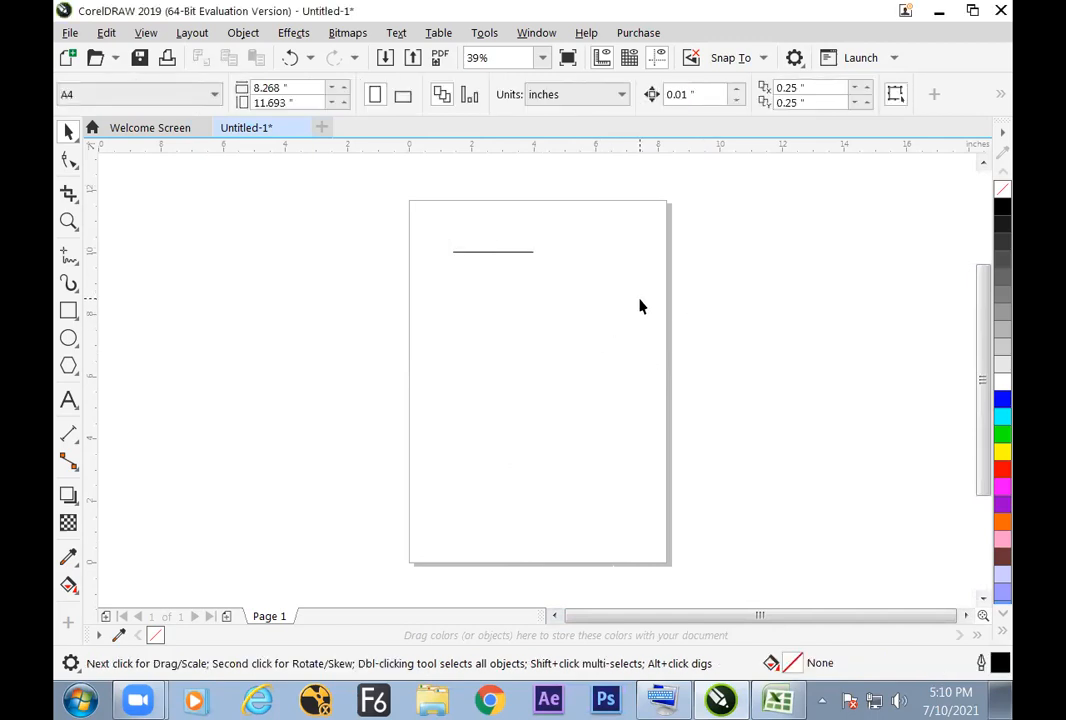
click(684, 205)
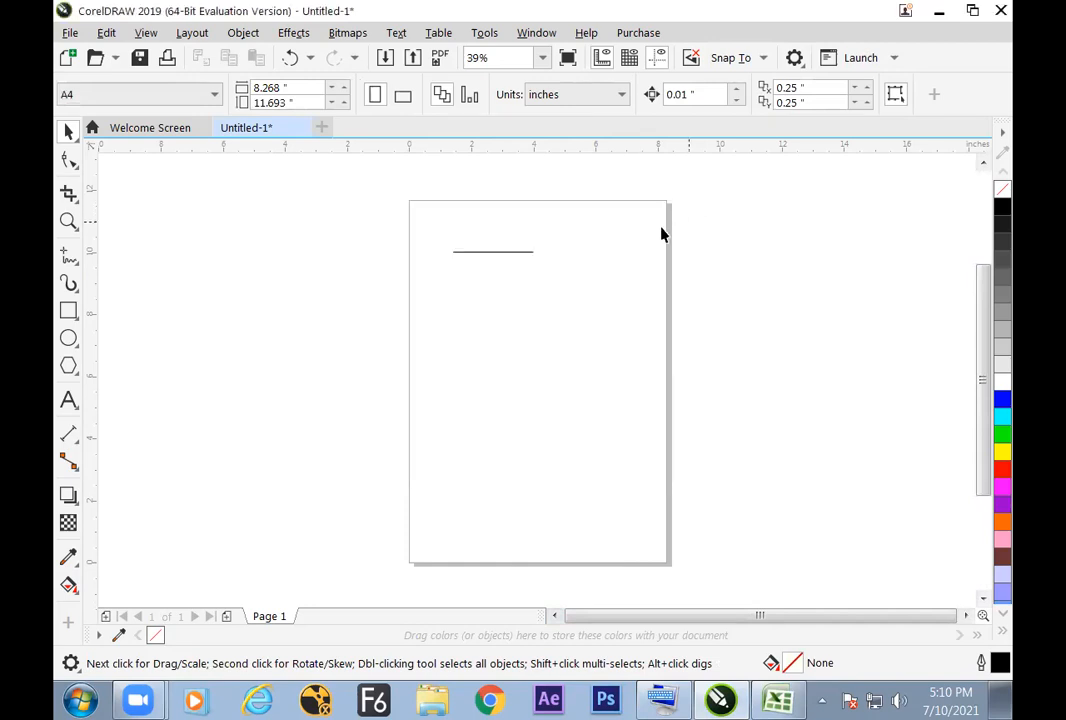
click(504, 253)
key(F12)
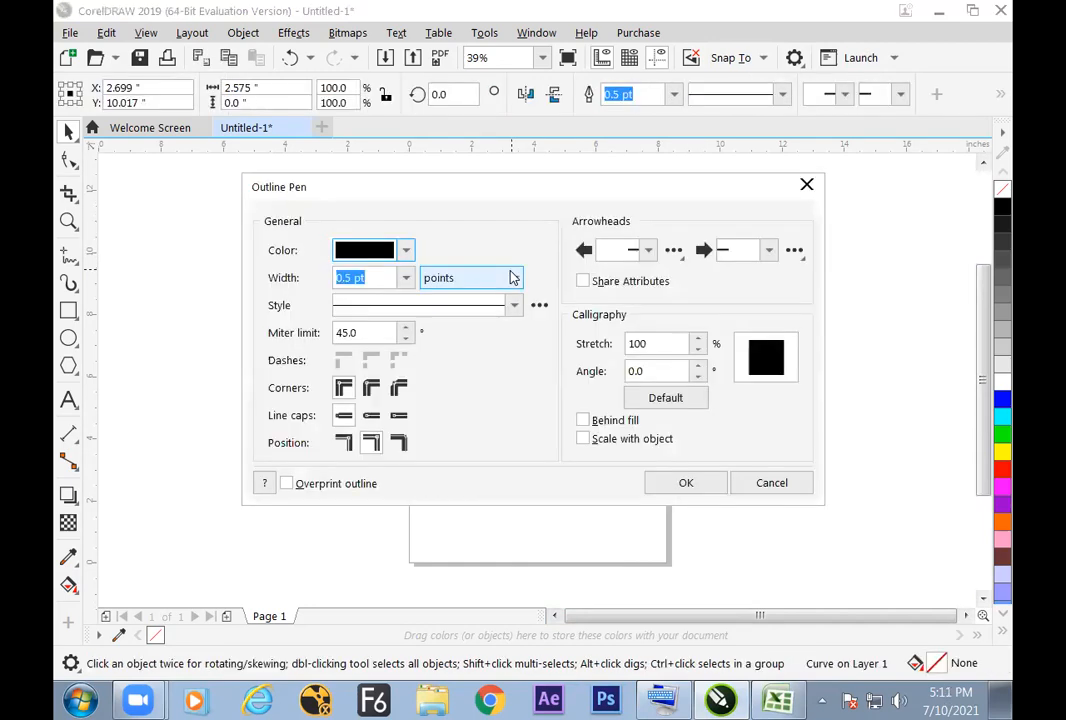
drag(536, 195, 571, 203)
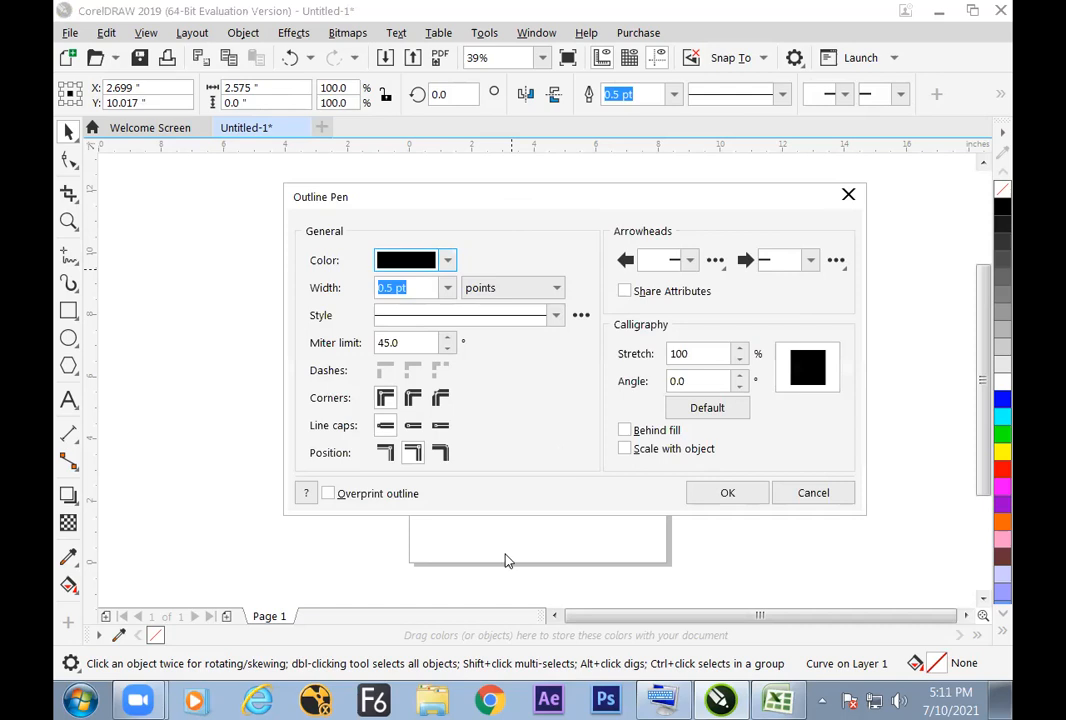
Step: Switch to Excel and enter the shortcut note F12 in cell G33
key(alt+Tab)
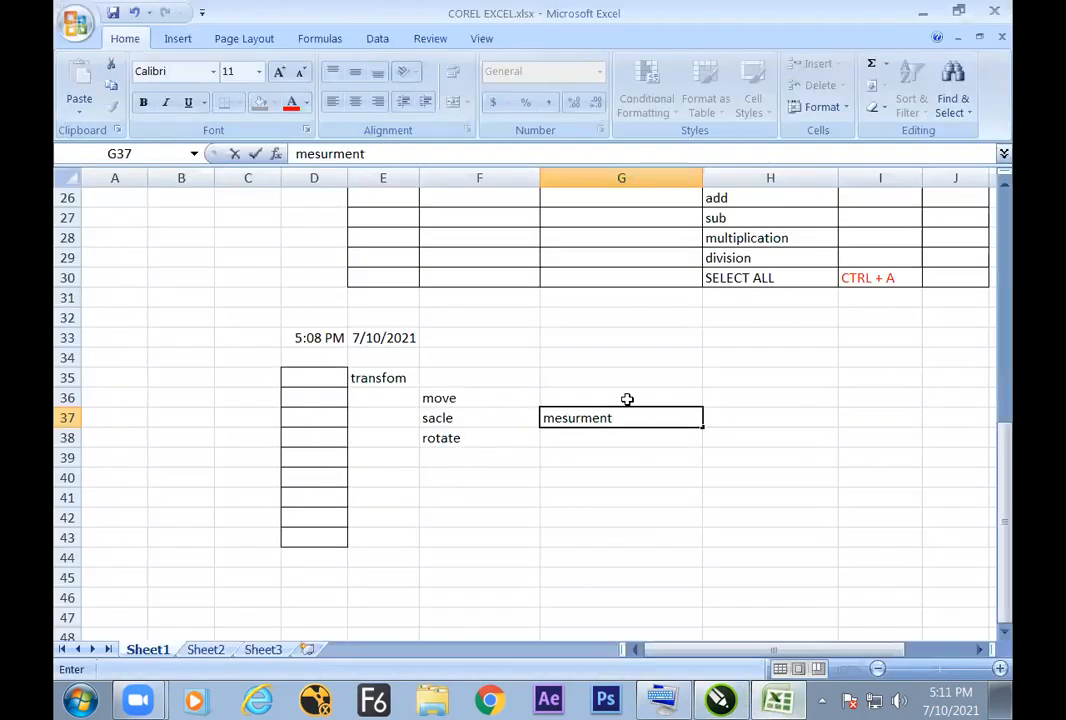
click(603, 341)
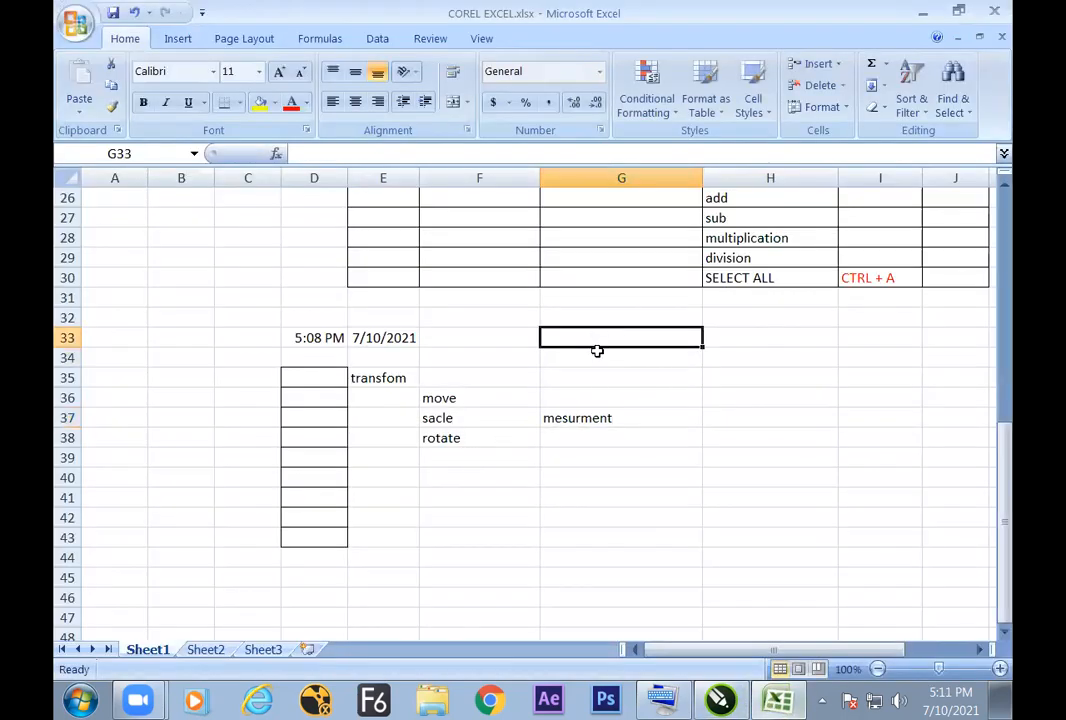
text(F12)
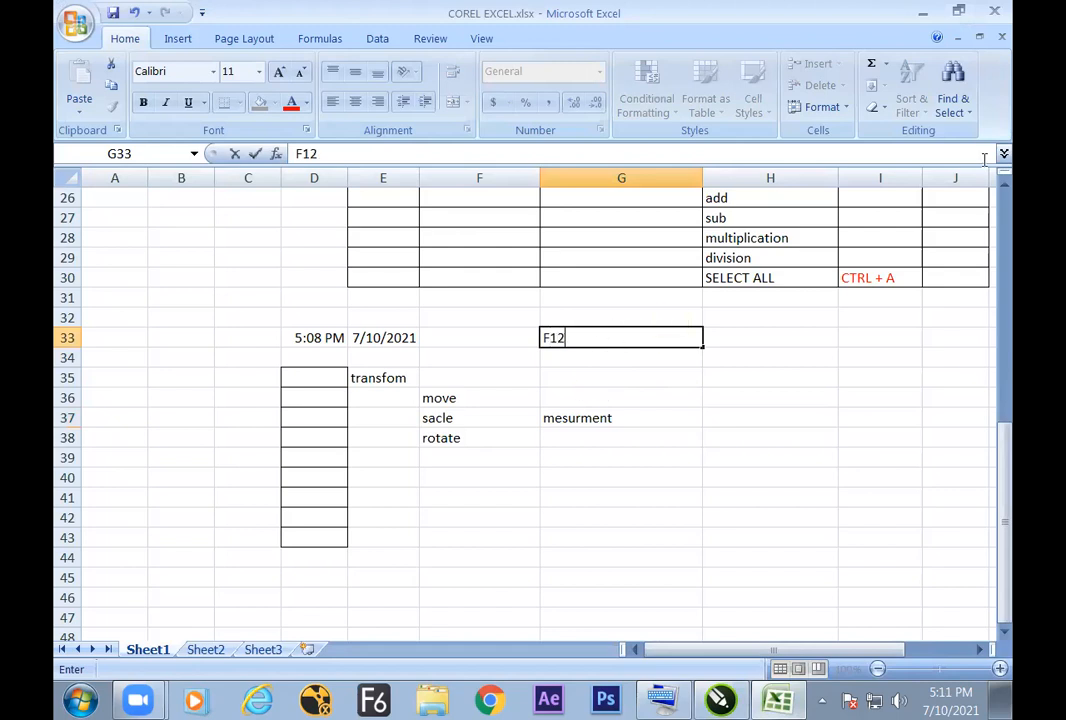
Step: Switch to CorelDRAW and set the horizontal line's outline width to 8.0 pt
key(alt+Tab)
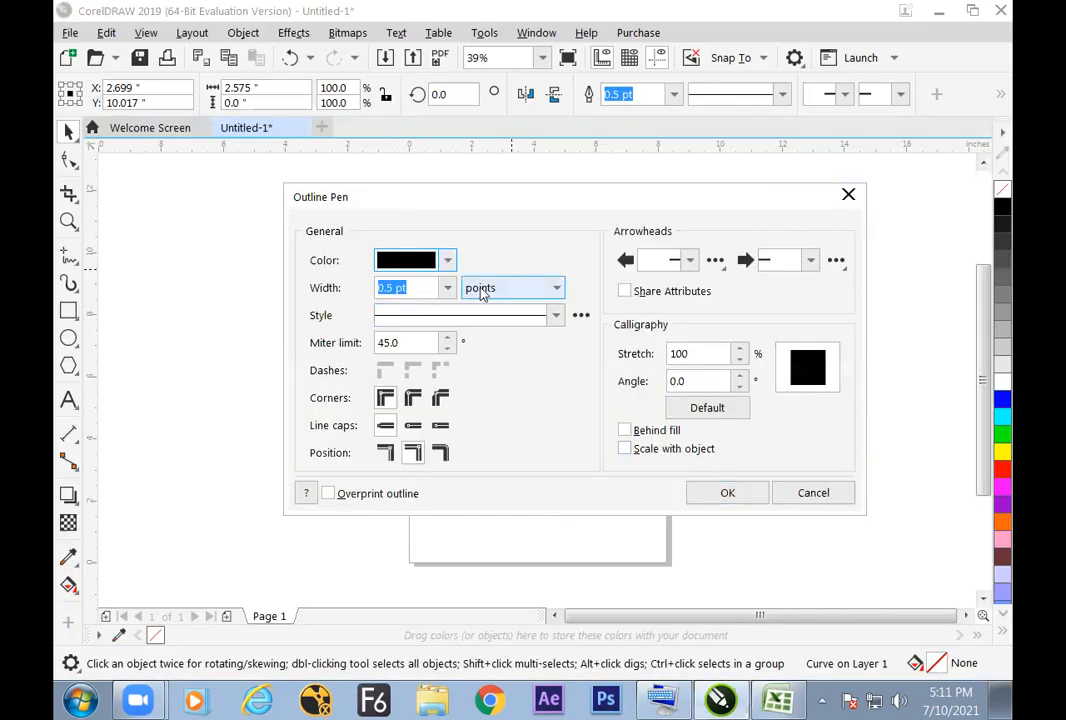
key(Up)
key(Up)
key(Up)
key(Down)
key(Down)
key(Down)
key(Down)
key(Down)
key(Down)
key(Down)
key(Down)
key(Down)
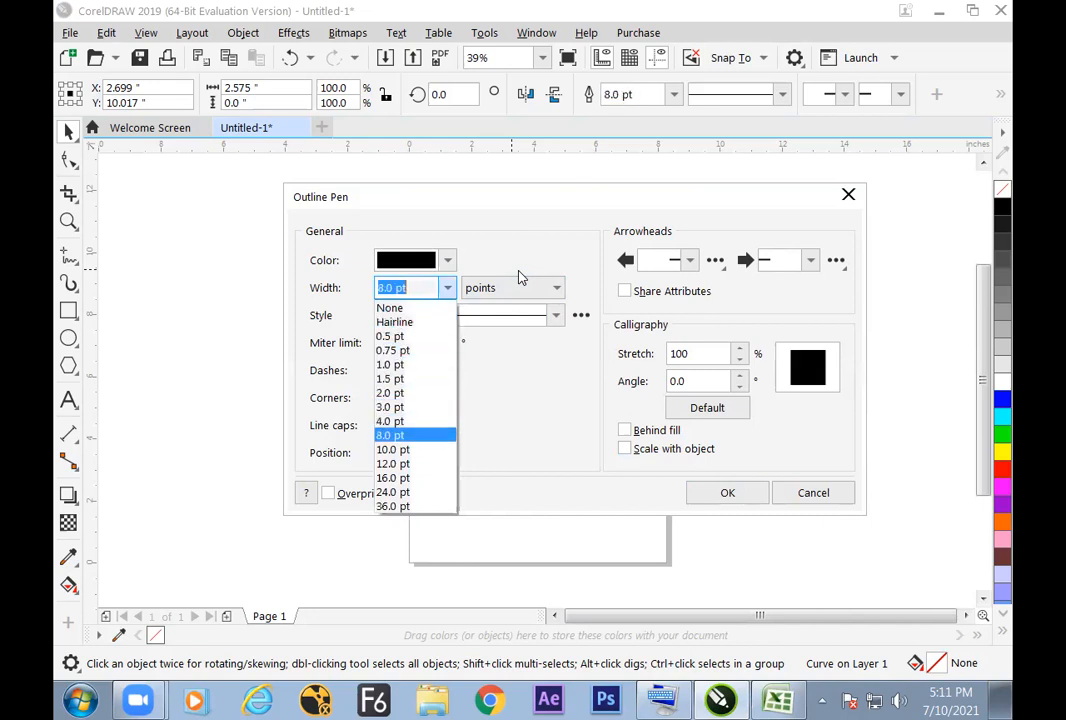
key(Return)
key(Return)
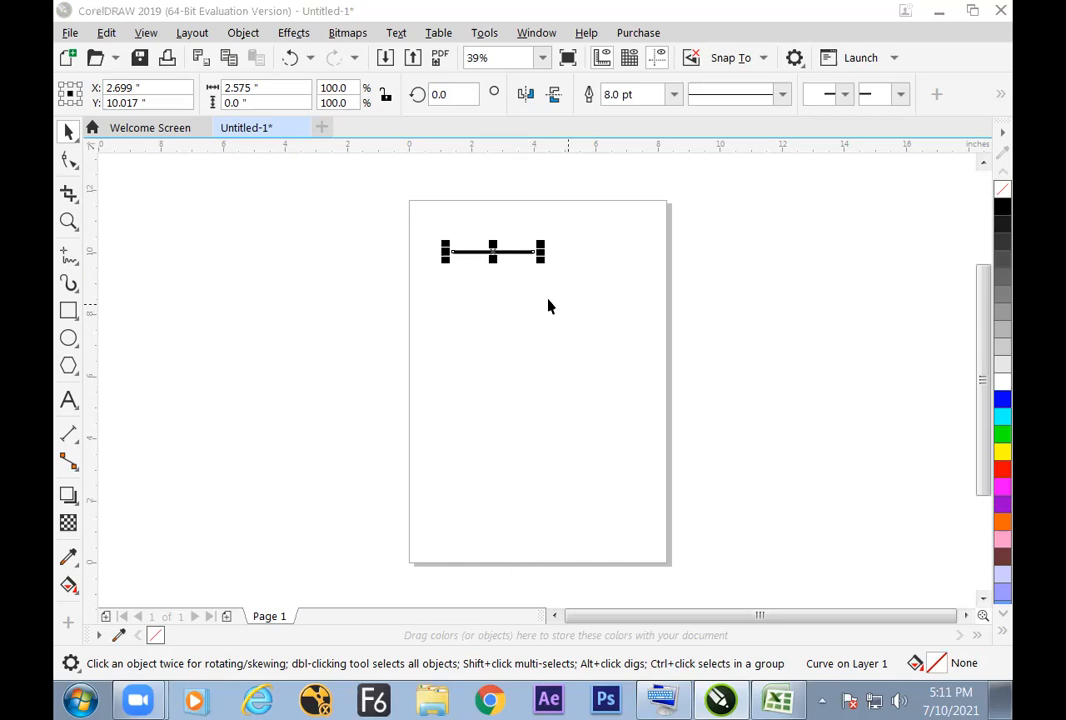
Step: Examine the thickened line at several zoom levels, both close up and within the page
click(512, 266)
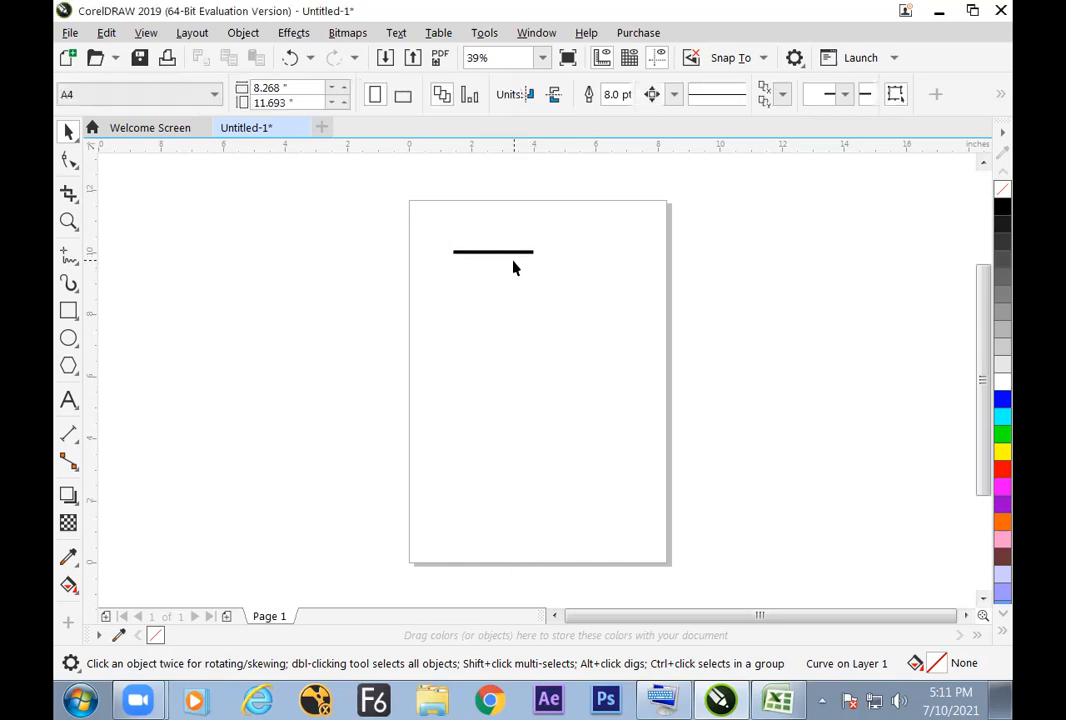
scroll(513, 262, up, 5)
click(489, 374)
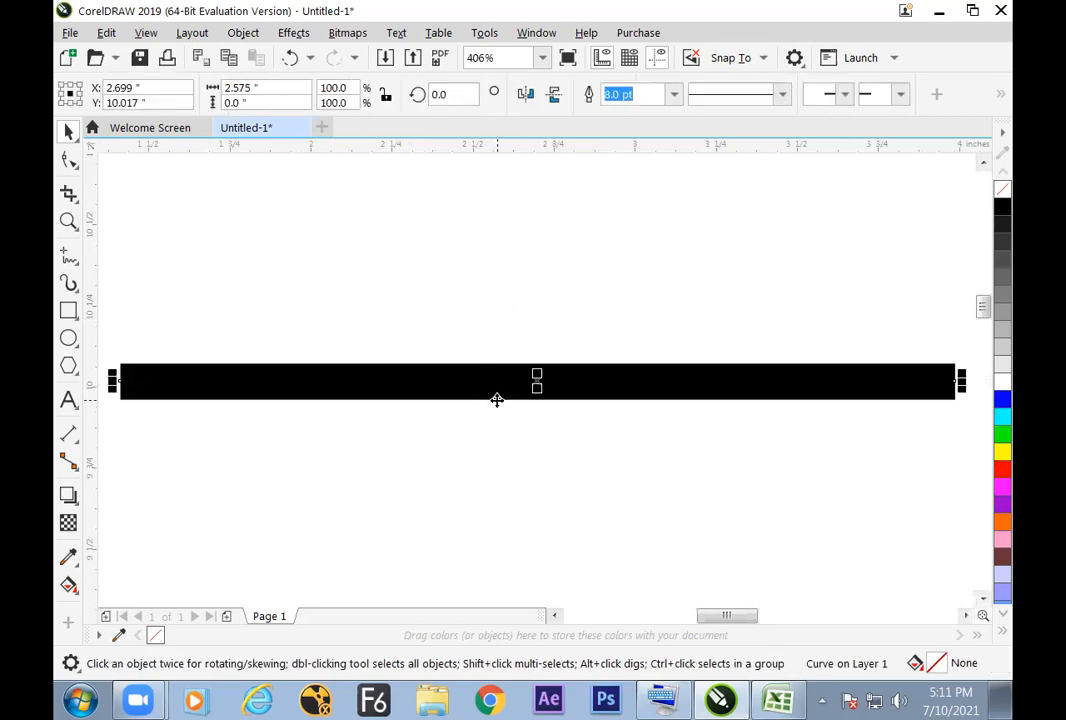
scroll(491, 399, down, 3)
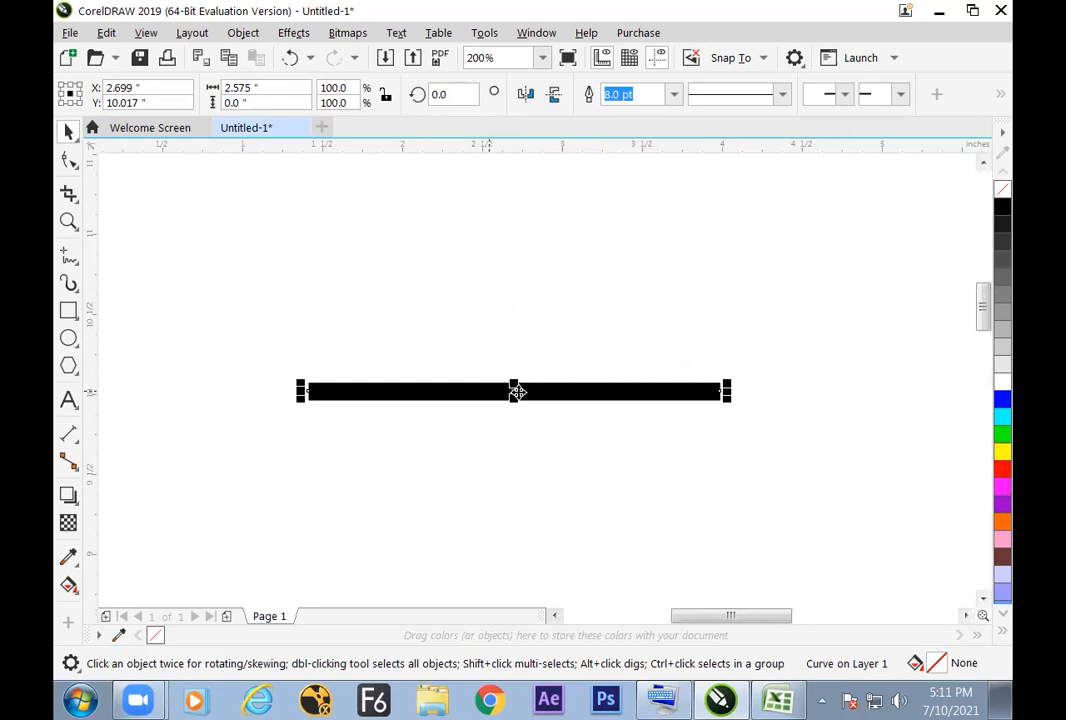
scroll(514, 393, down, 2)
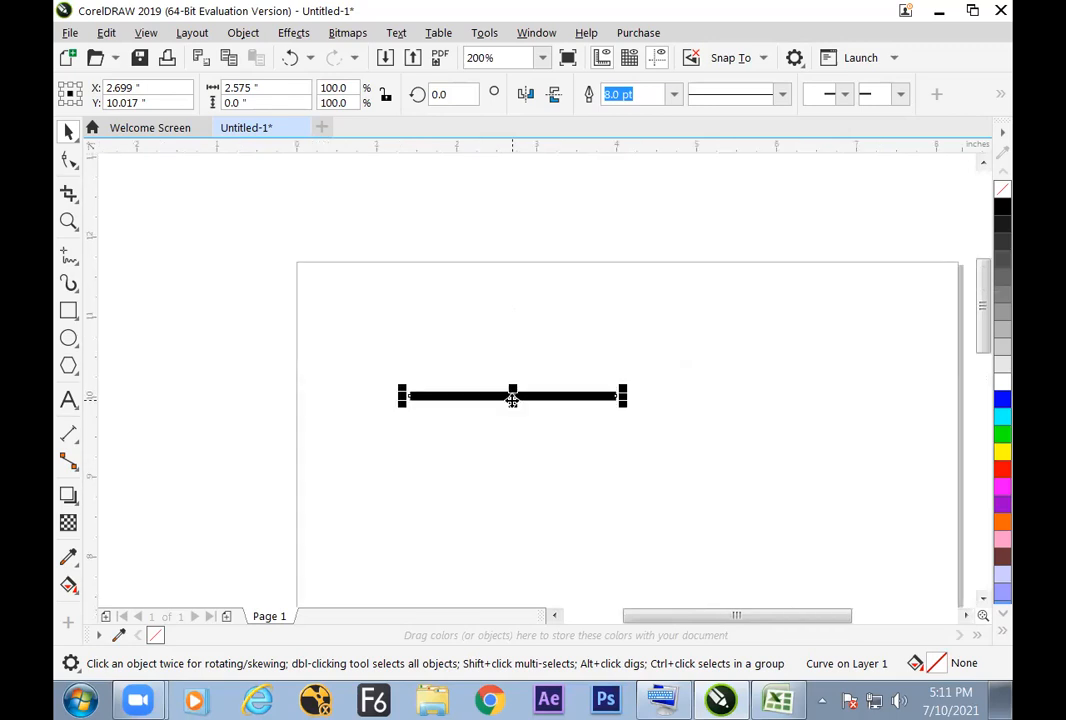
scroll(538, 318, up, 3)
scroll(538, 318, down, 2)
scroll(538, 318, up, 2)
scroll(538, 318, down, 1)
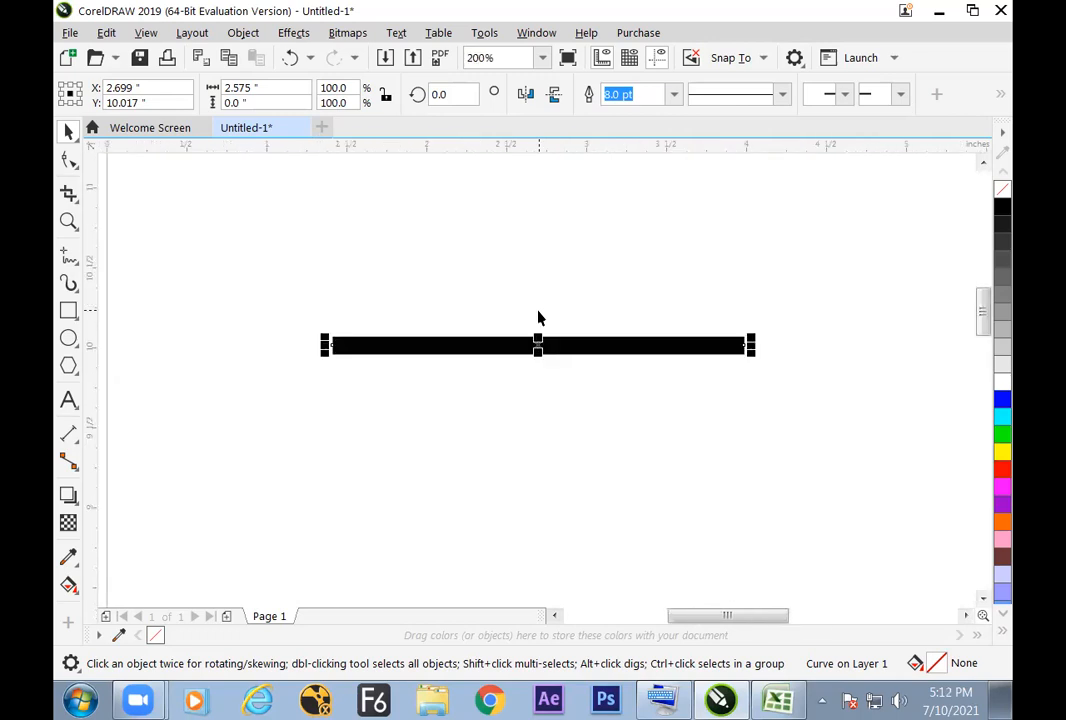
scroll(538, 318, up, 1)
scroll(538, 318, down, 2)
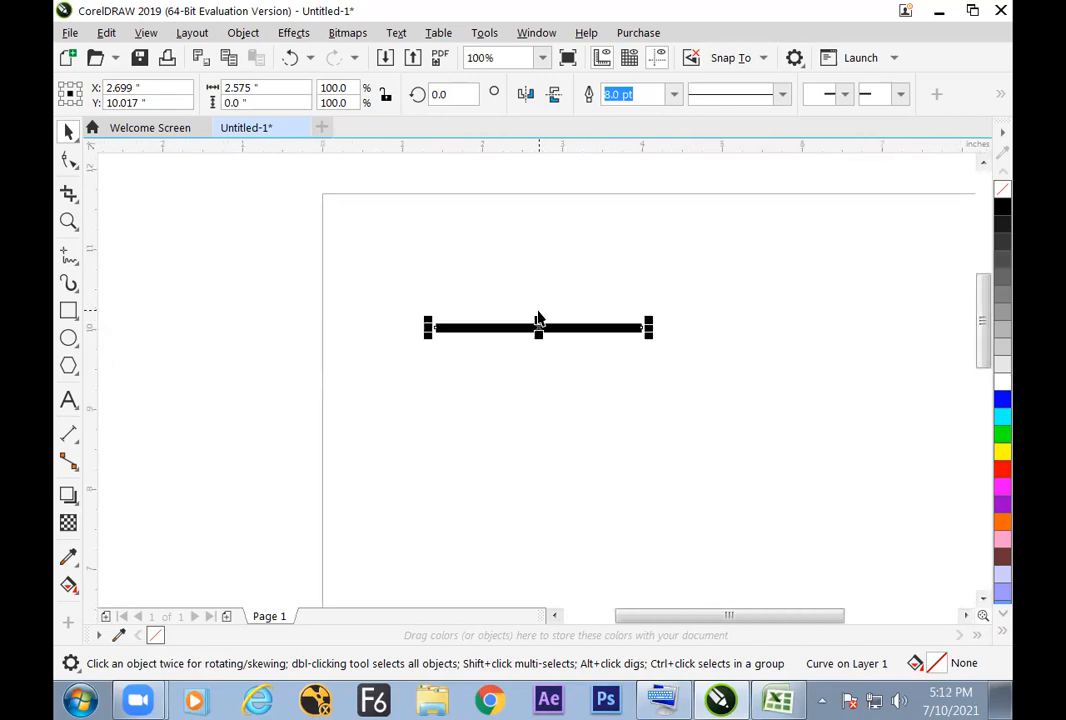
scroll(538, 318, up, 2)
Step: Switch to Excel and enter f in cell H33, beside the F12 note
key(alt+Tab)
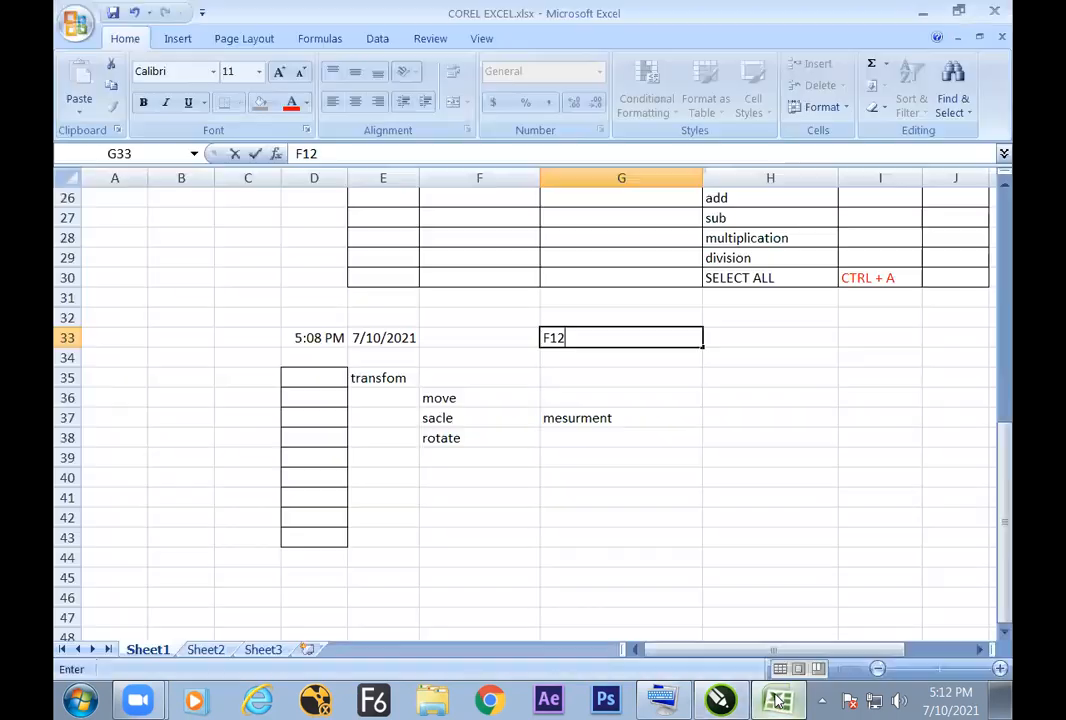
click(715, 338)
text(f4)
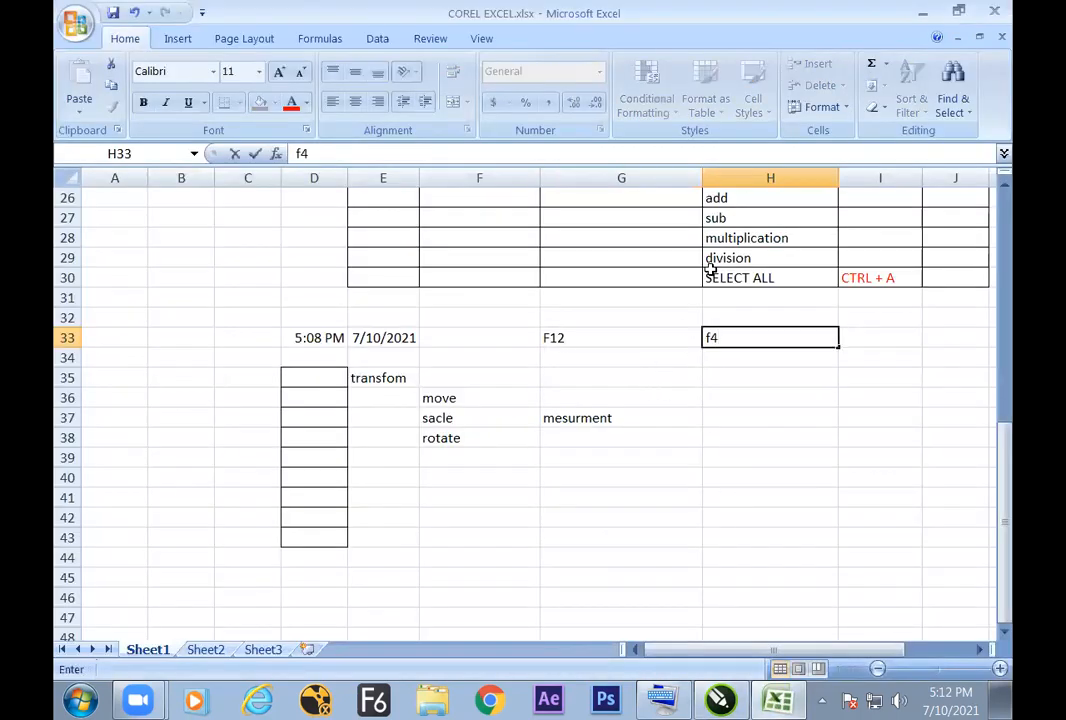
Step: Switch to CorelDRAW and place a copy of the thick horizontal line about 0.3 inches directly below the original
key(alt+Tab)
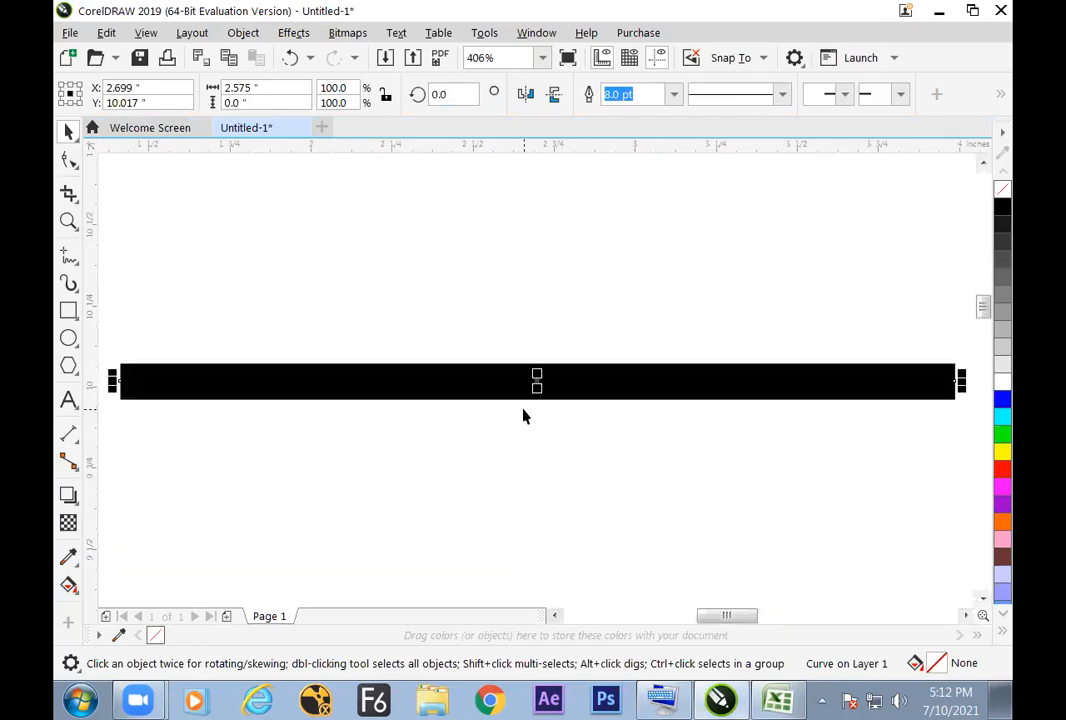
scroll(525, 421, down, 2)
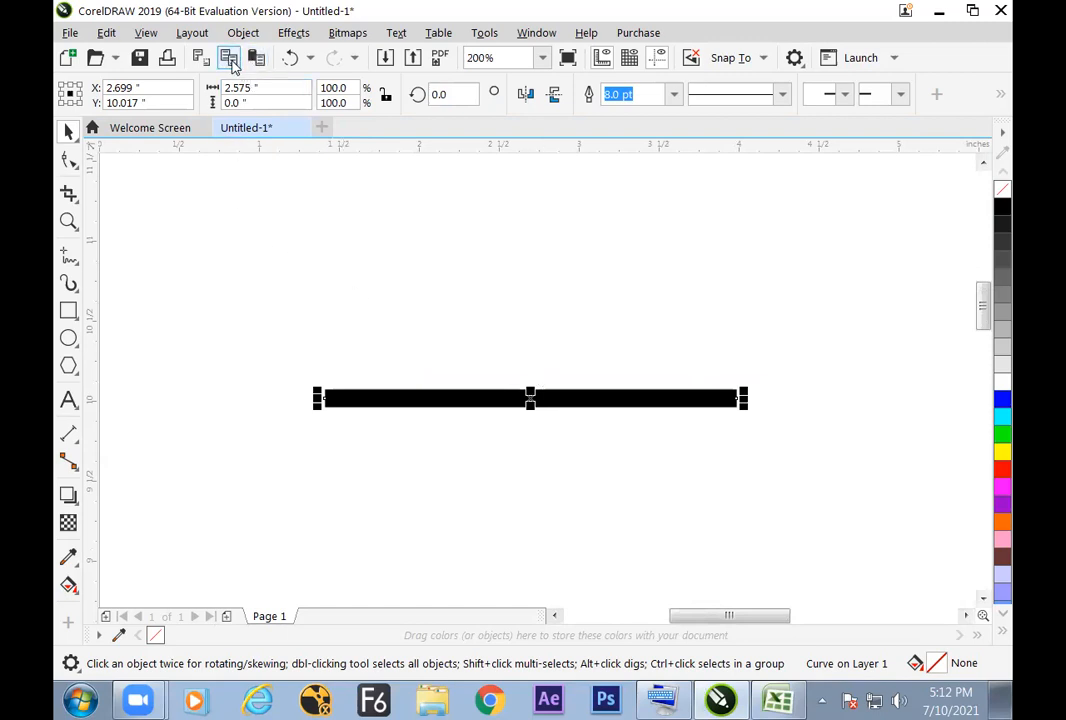
drag(527, 395, 535, 453)
click(532, 499)
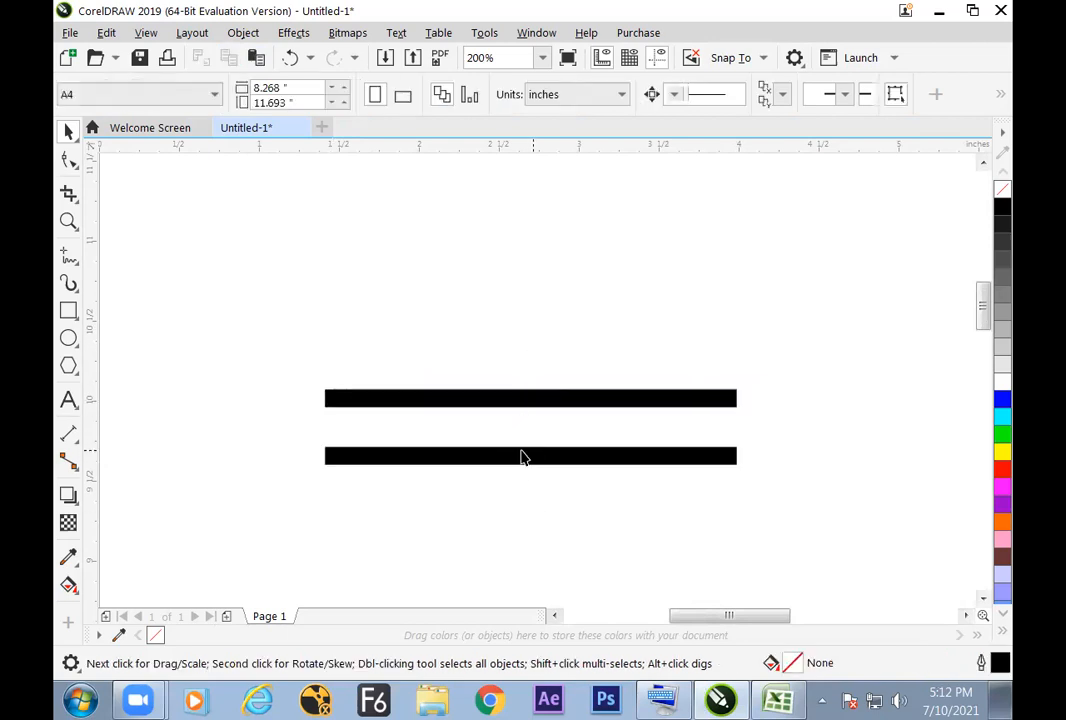
key(ctrl+z)
drag(528, 402, 528, 452)
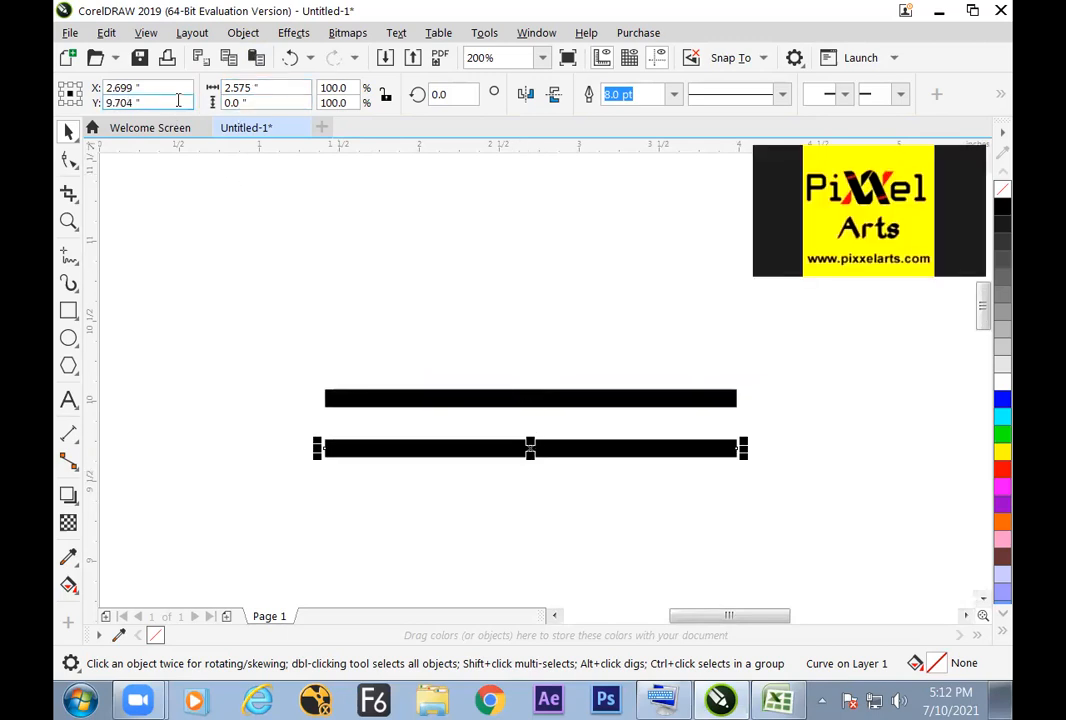
Step: Change the document's ruler units from the ruler setup to millimeters, keeping the same units for both rulers
drag(261, 88, 217, 90)
click(273, 87)
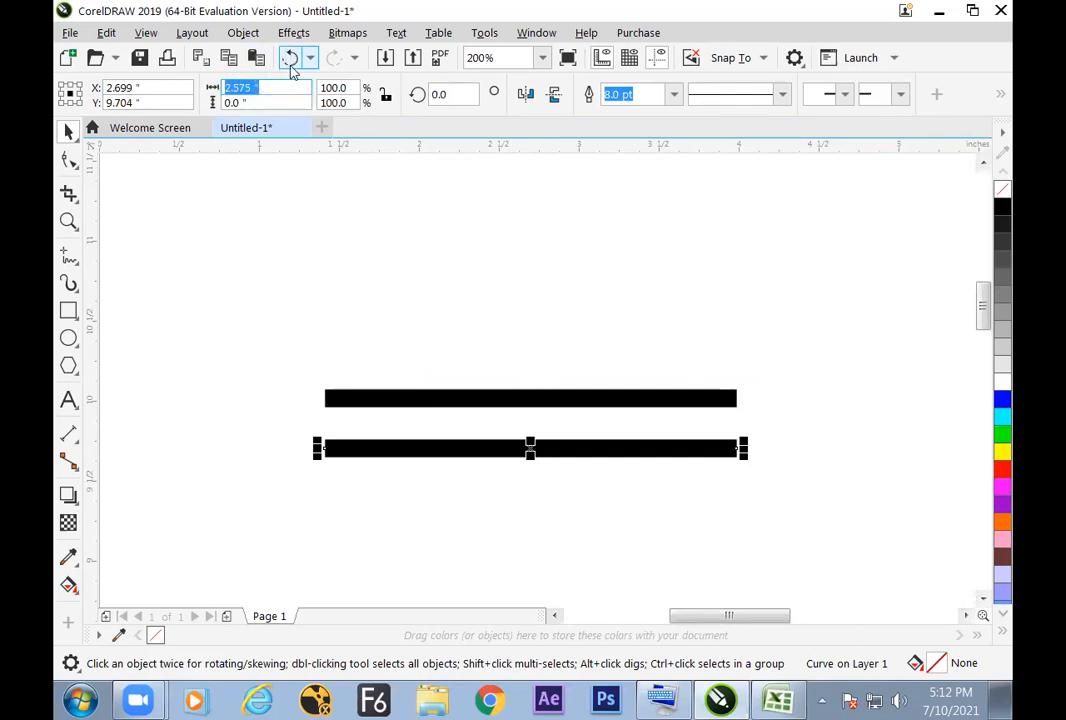
right_click(472, 150)
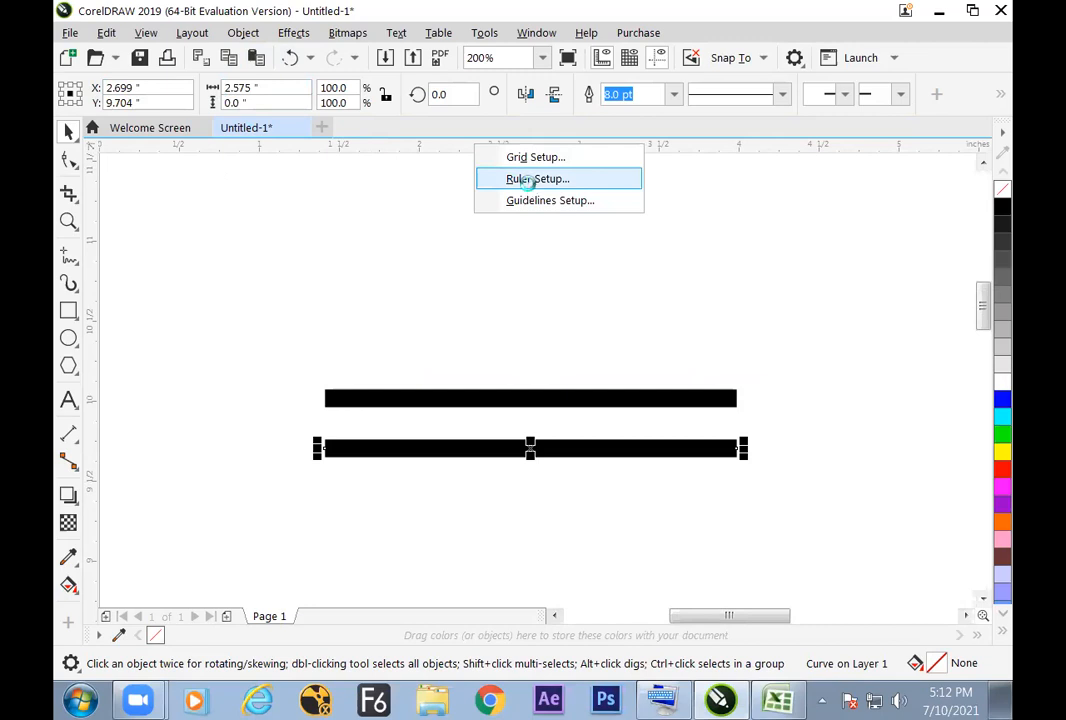
click(530, 183)
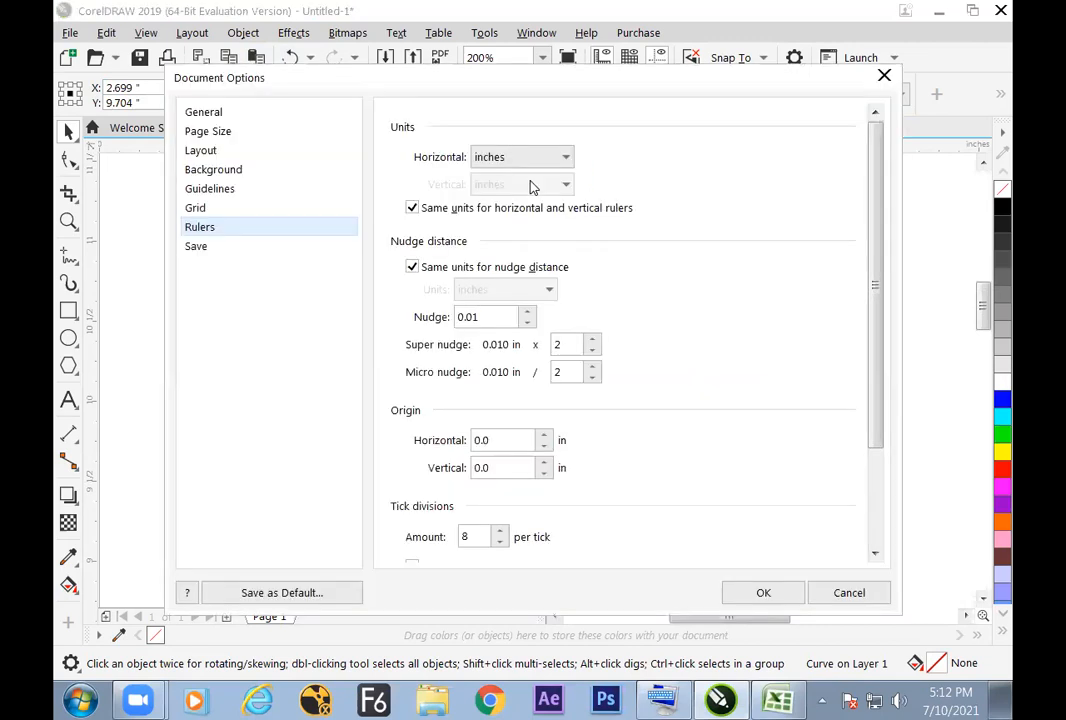
click(535, 162)
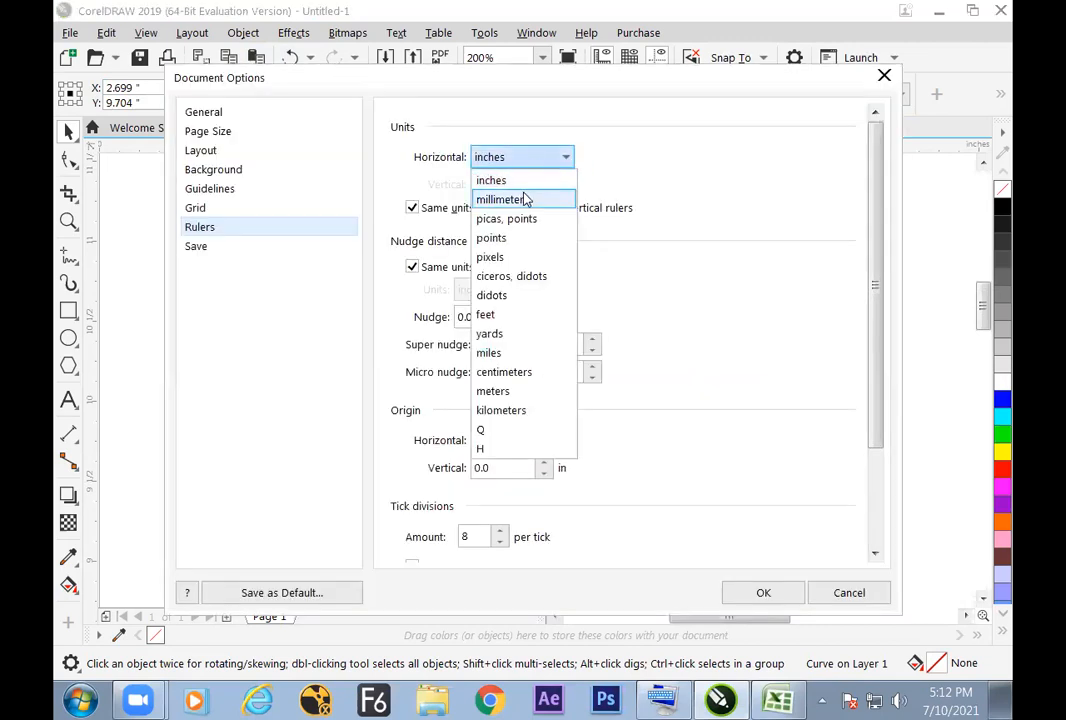
click(525, 199)
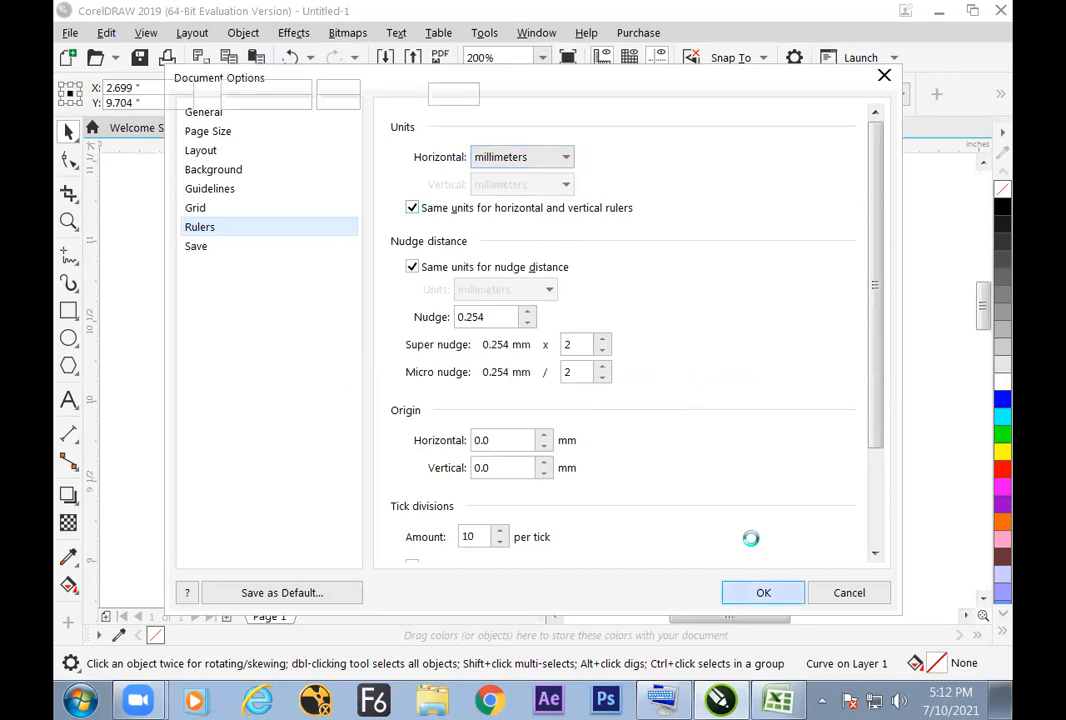
click(760, 592)
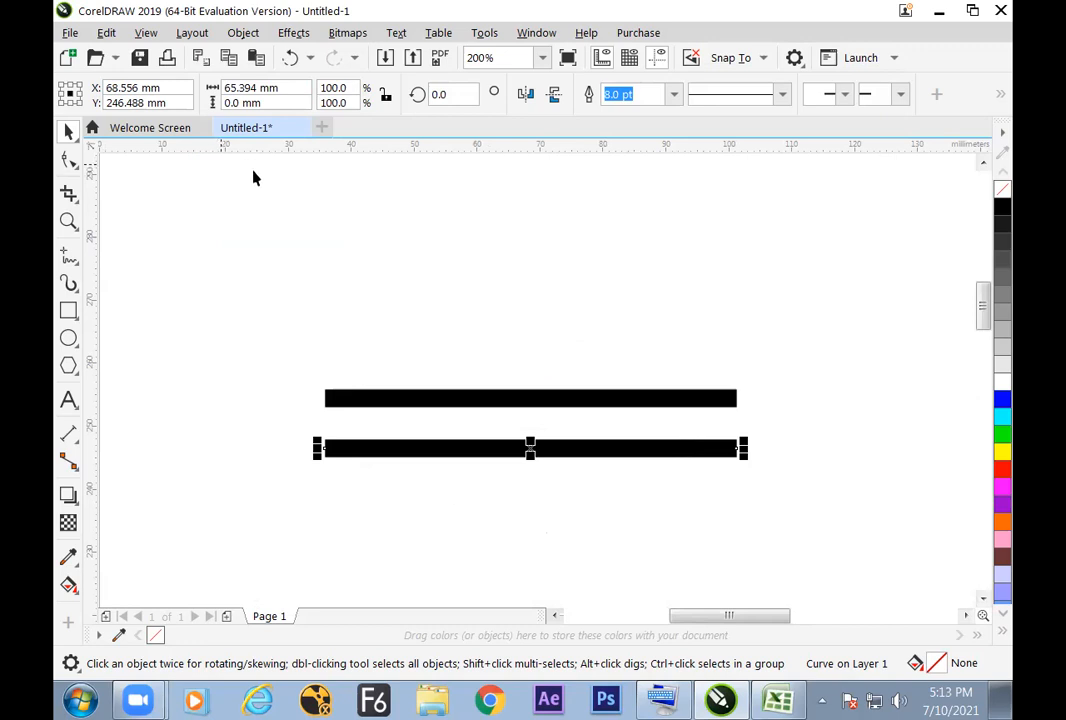
Step: Review the available ruler units in the ruler setup and keep millimeters selected
right_click(520, 150)
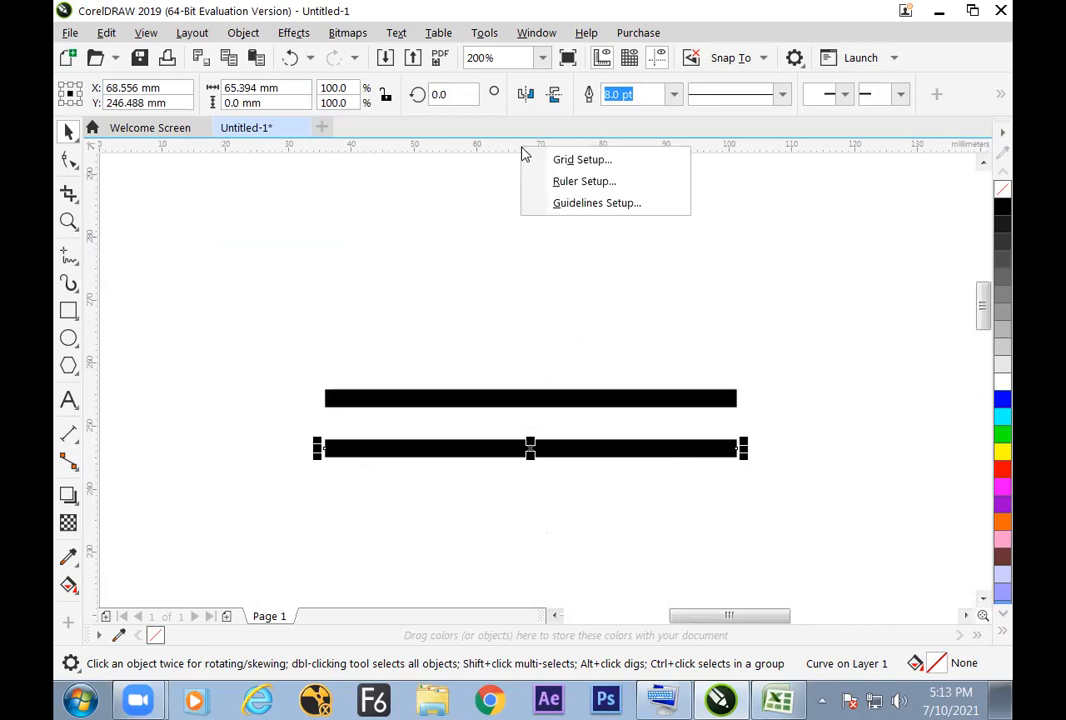
click(567, 183)
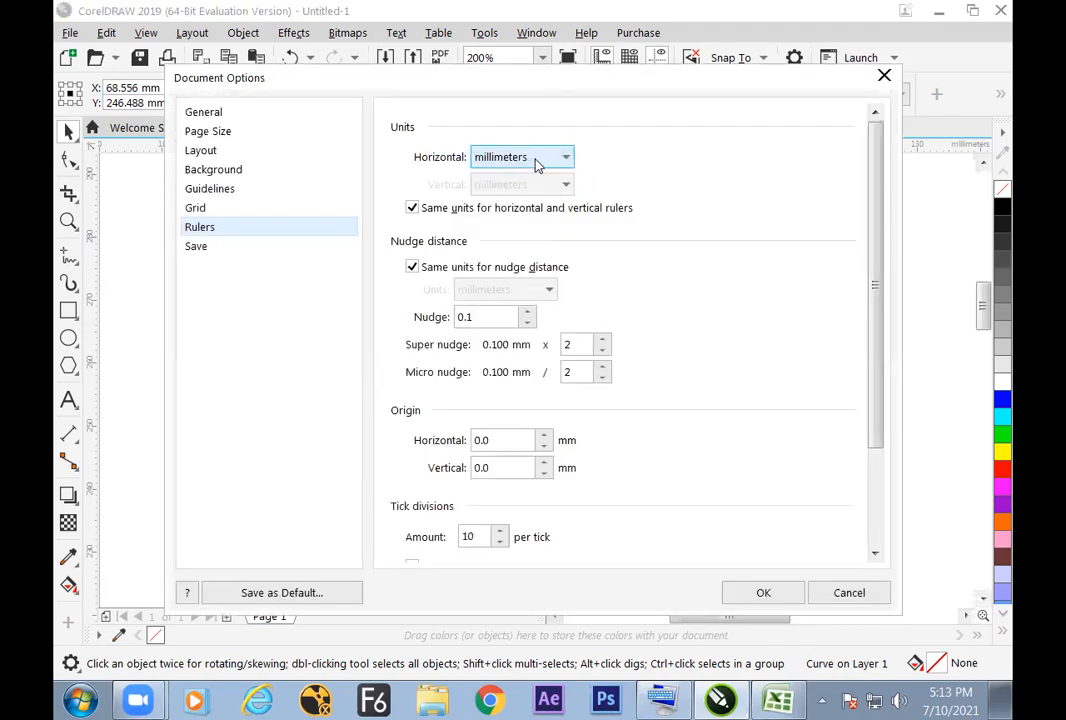
click(538, 162)
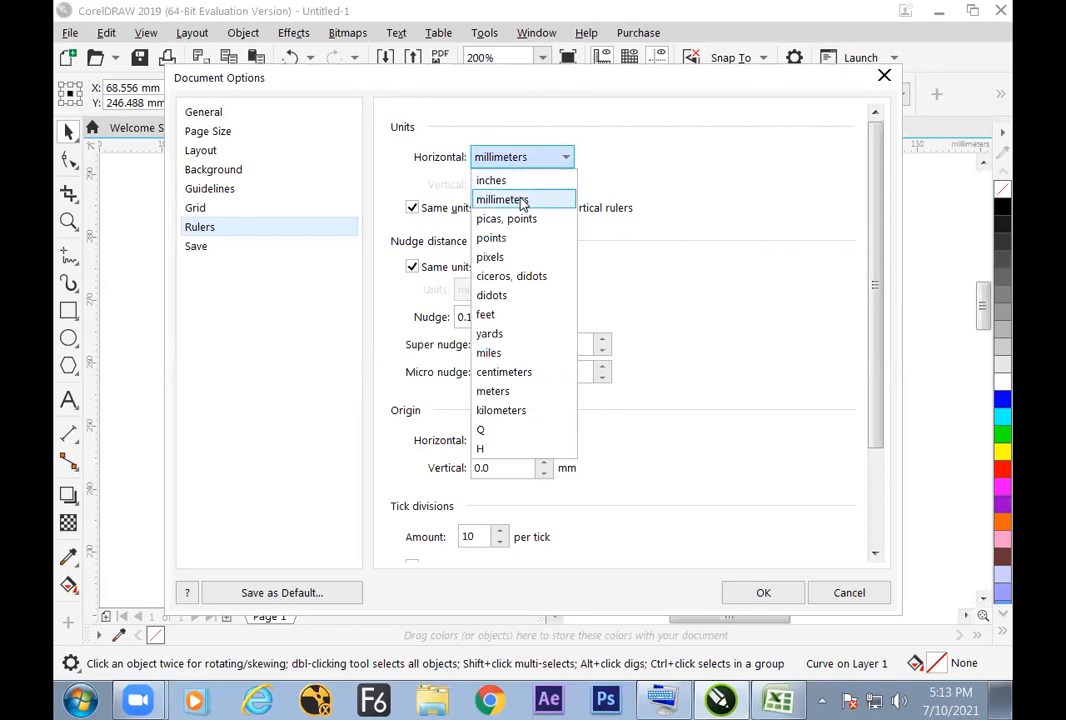
click(522, 200)
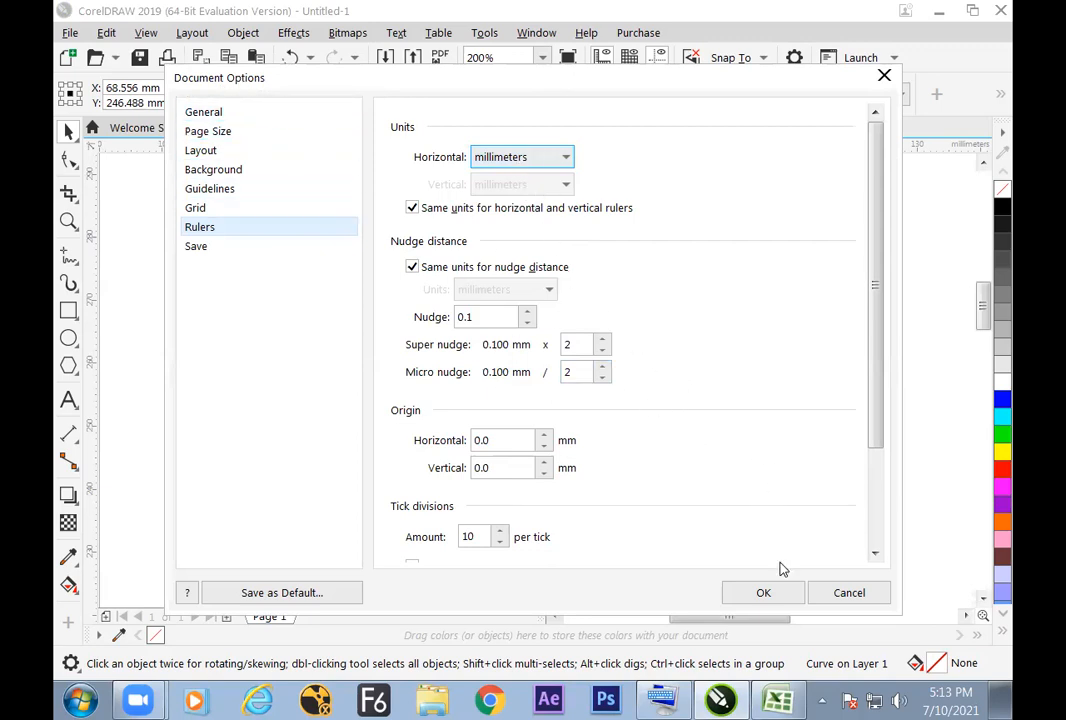
click(763, 592)
drag(230, 88, 280, 89)
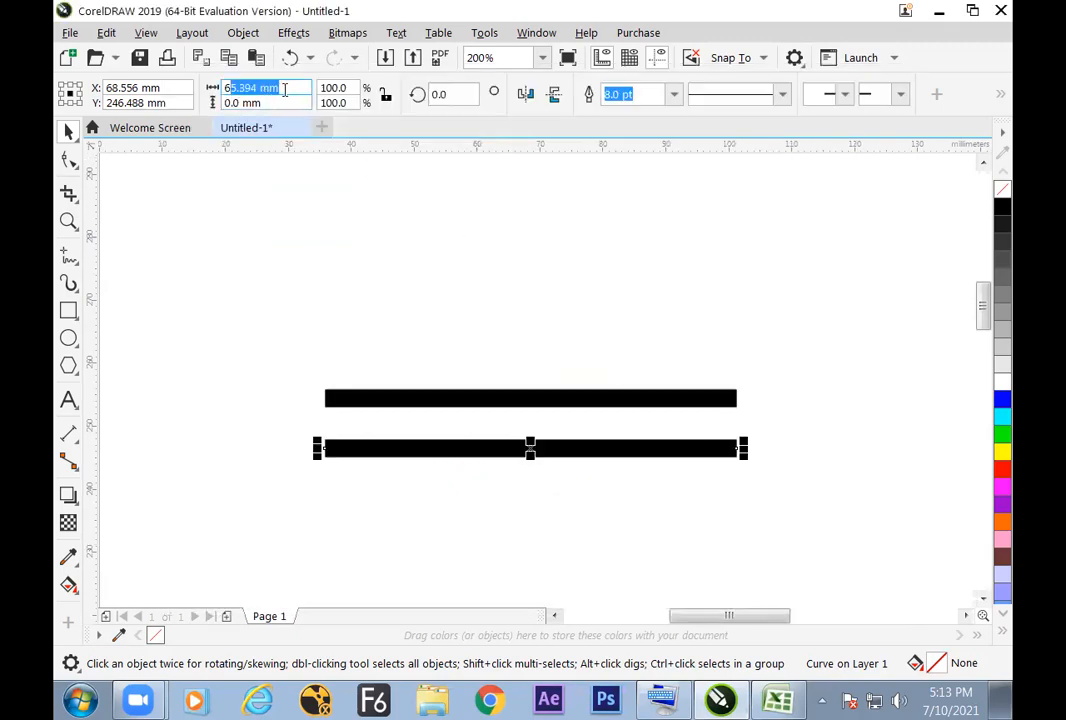
click(484, 34)
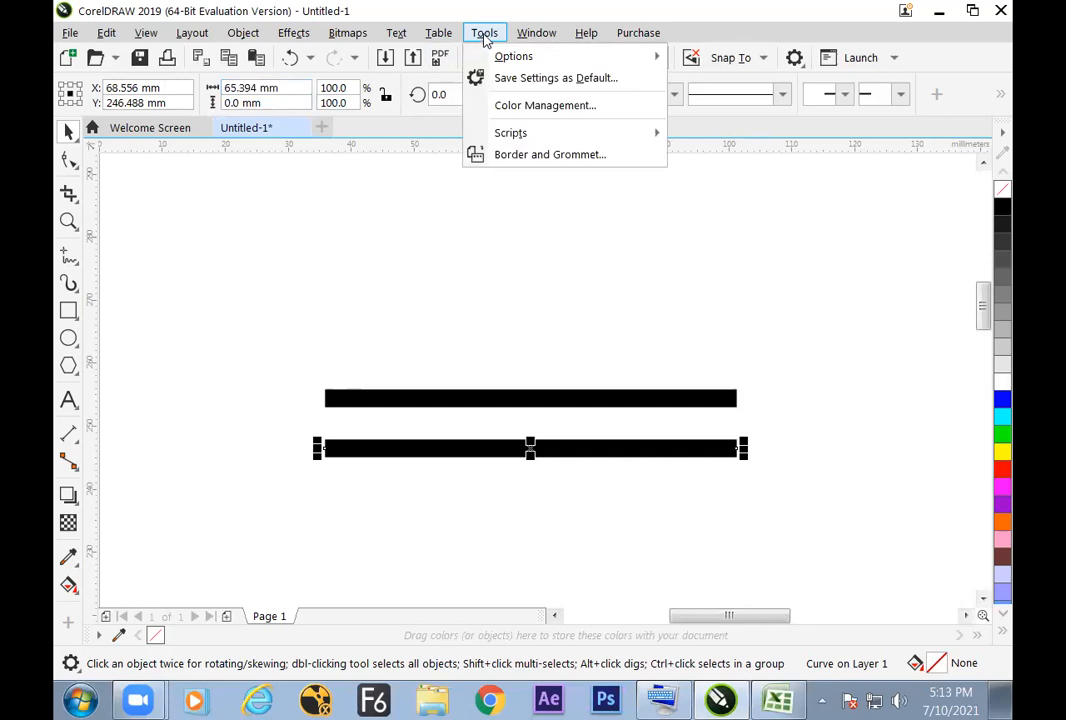
mouse_move(503, 60)
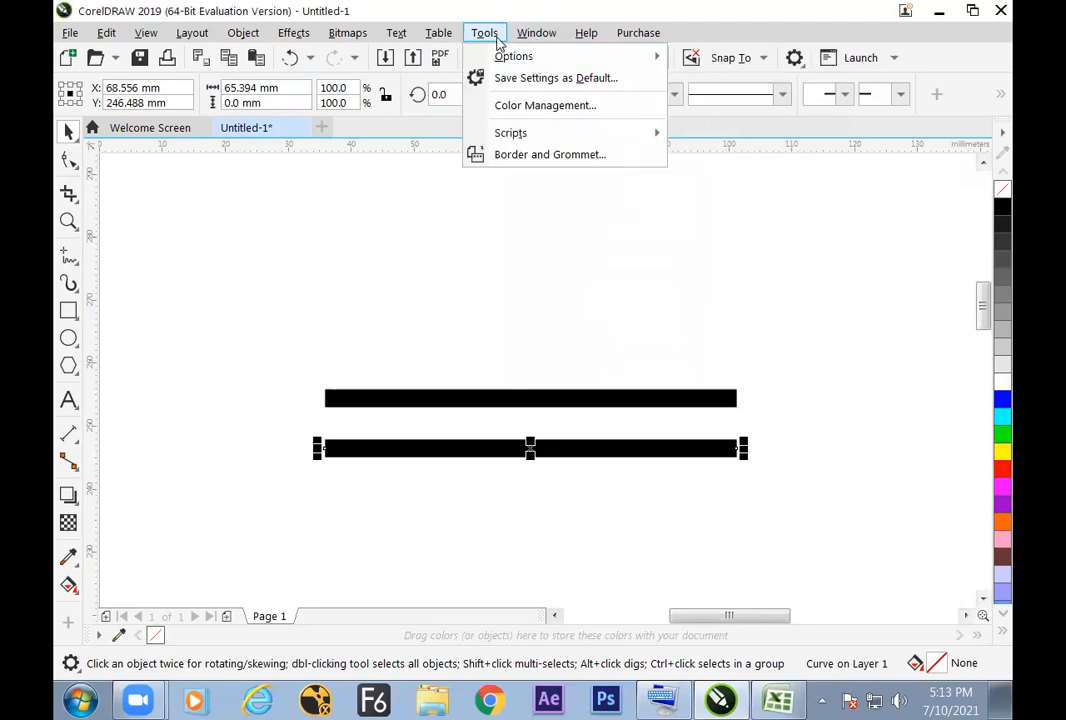
mouse_move(446, 42)
mouse_move(396, 33)
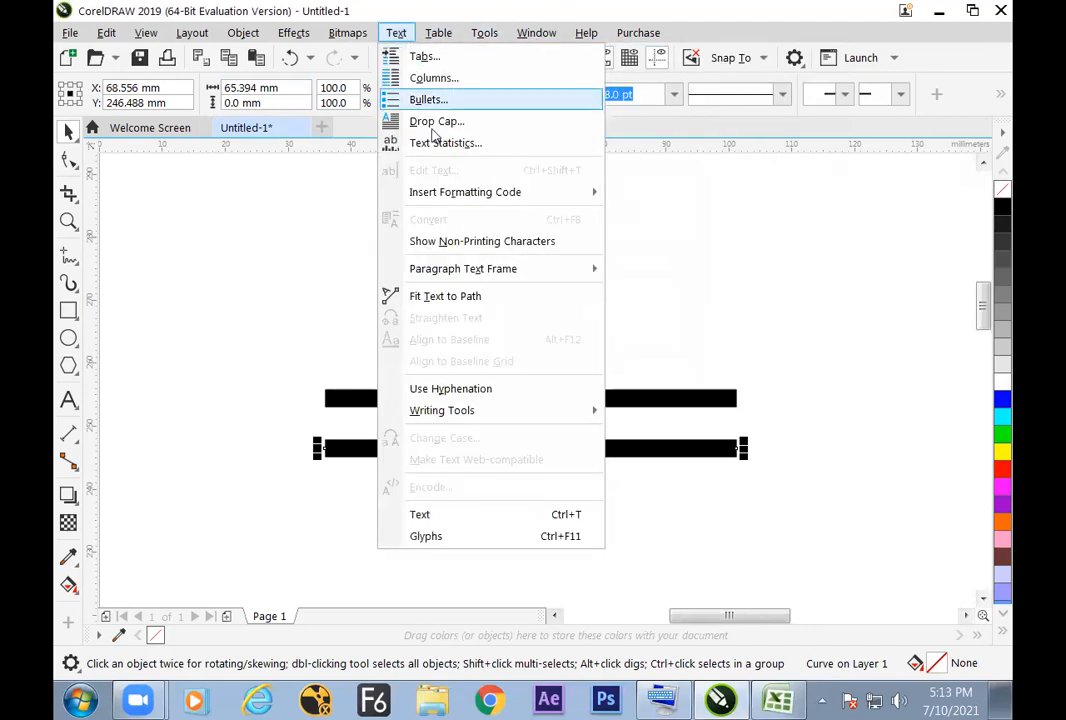
click(395, 143)
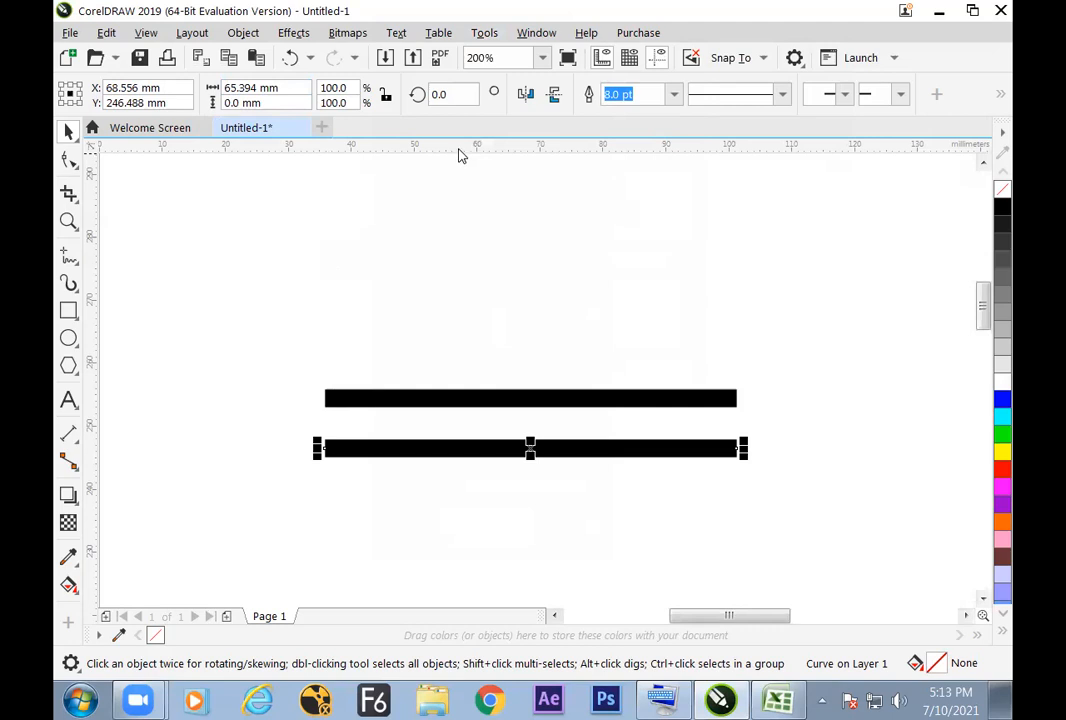
right_click(459, 152)
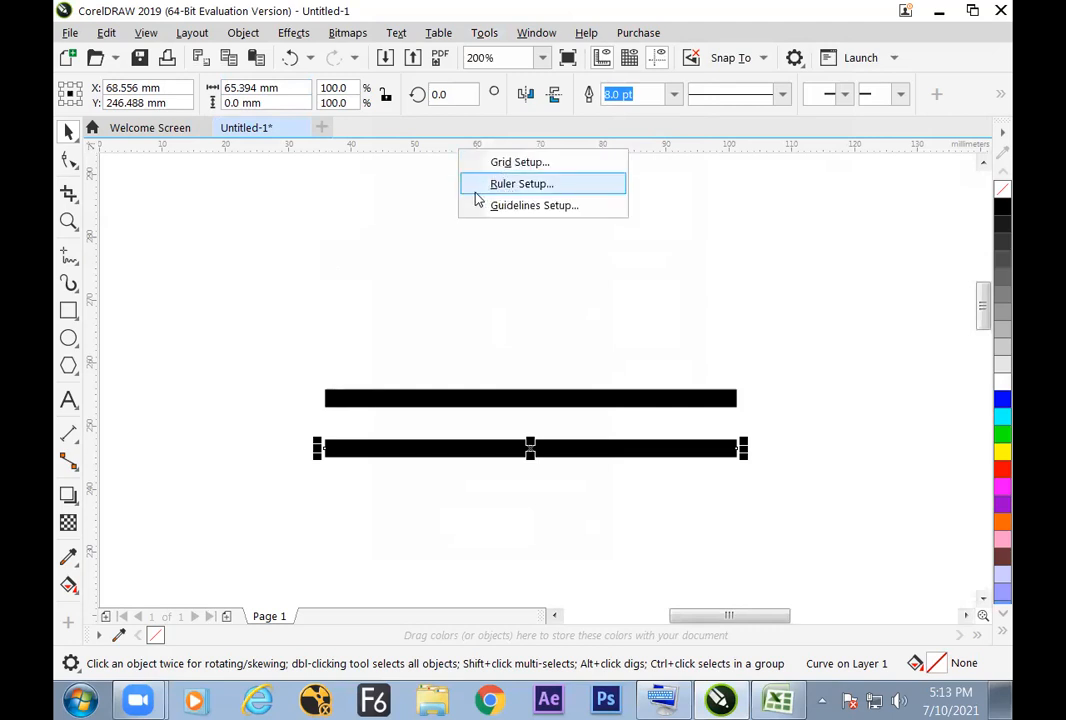
click(448, 220)
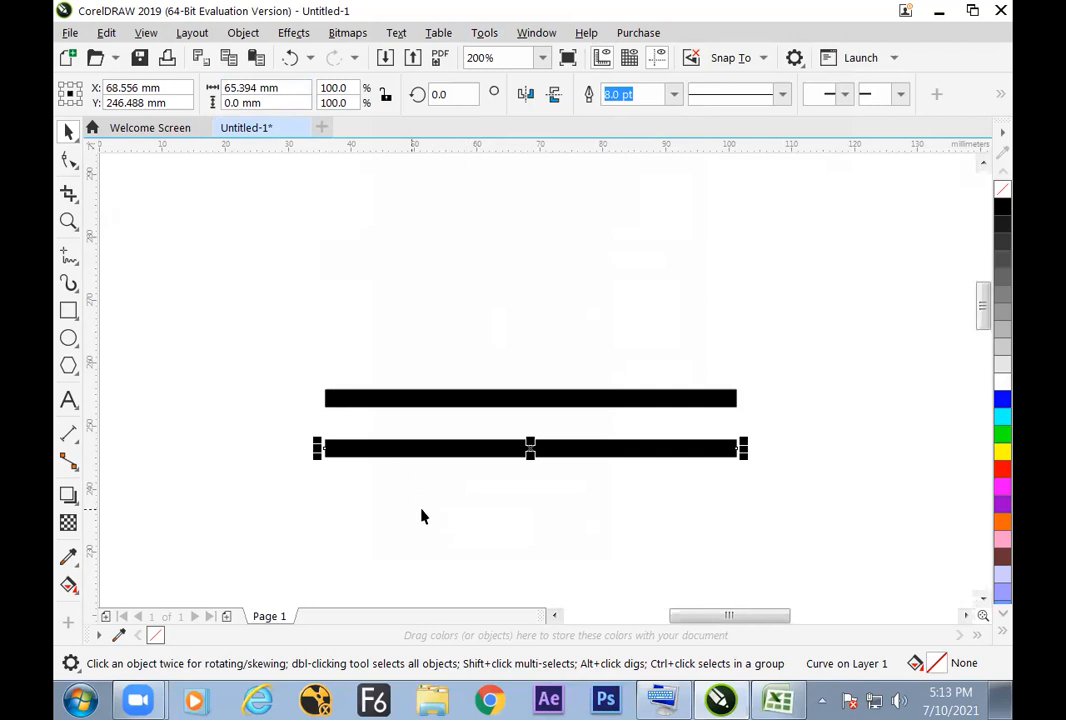
click(428, 460)
click(428, 451)
right_click(462, 150)
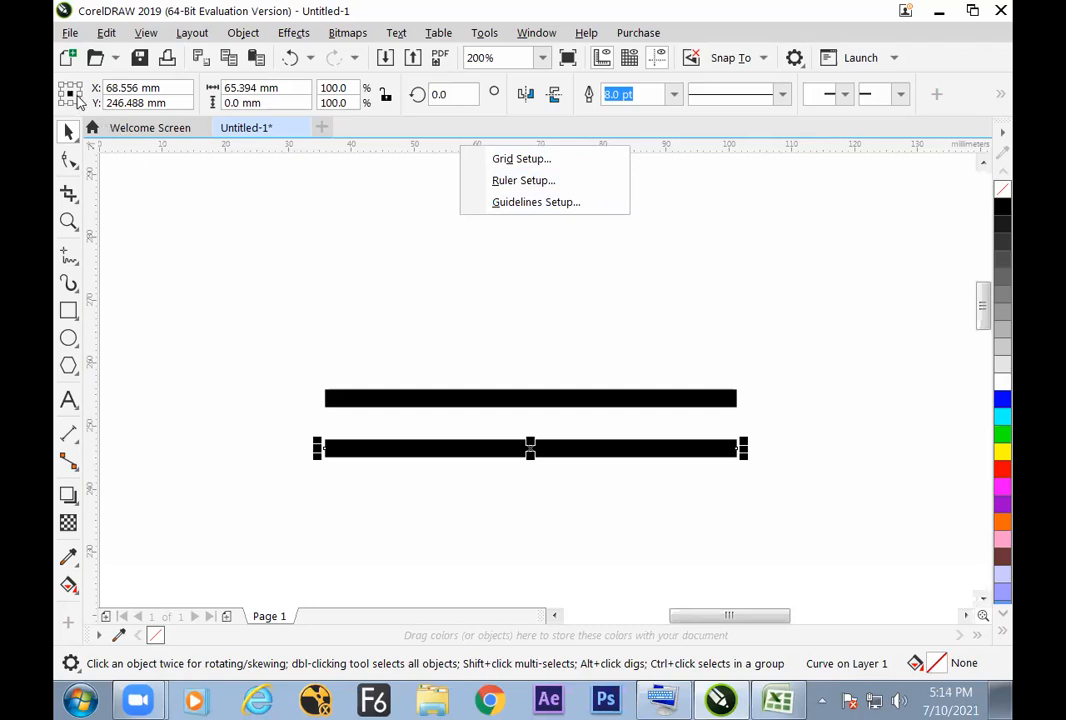
Step: Set the lower line's object origin to its middle-left point and its width to 20 mm
click(60, 96)
click(60, 96)
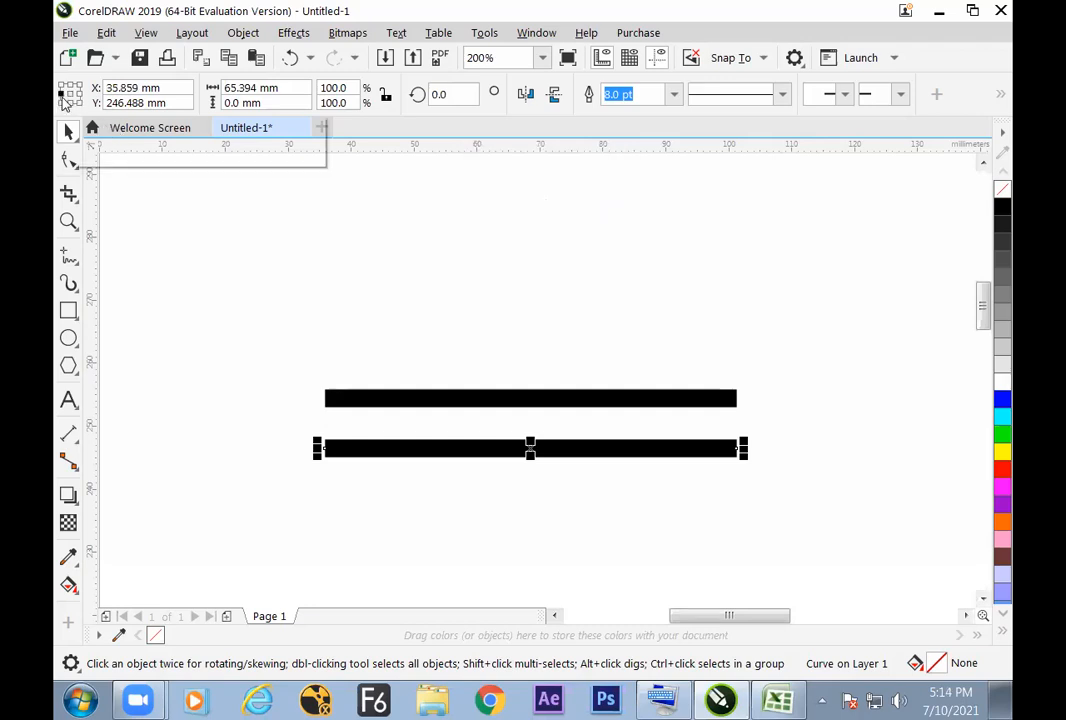
click(233, 90)
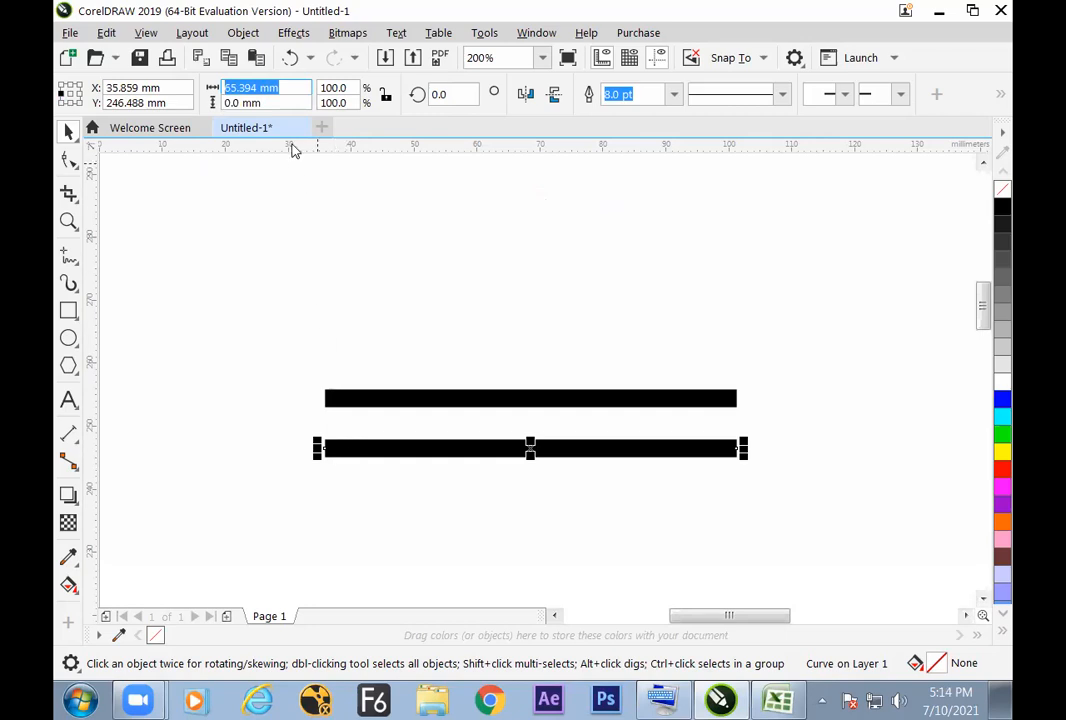
text(20)
key(Return)
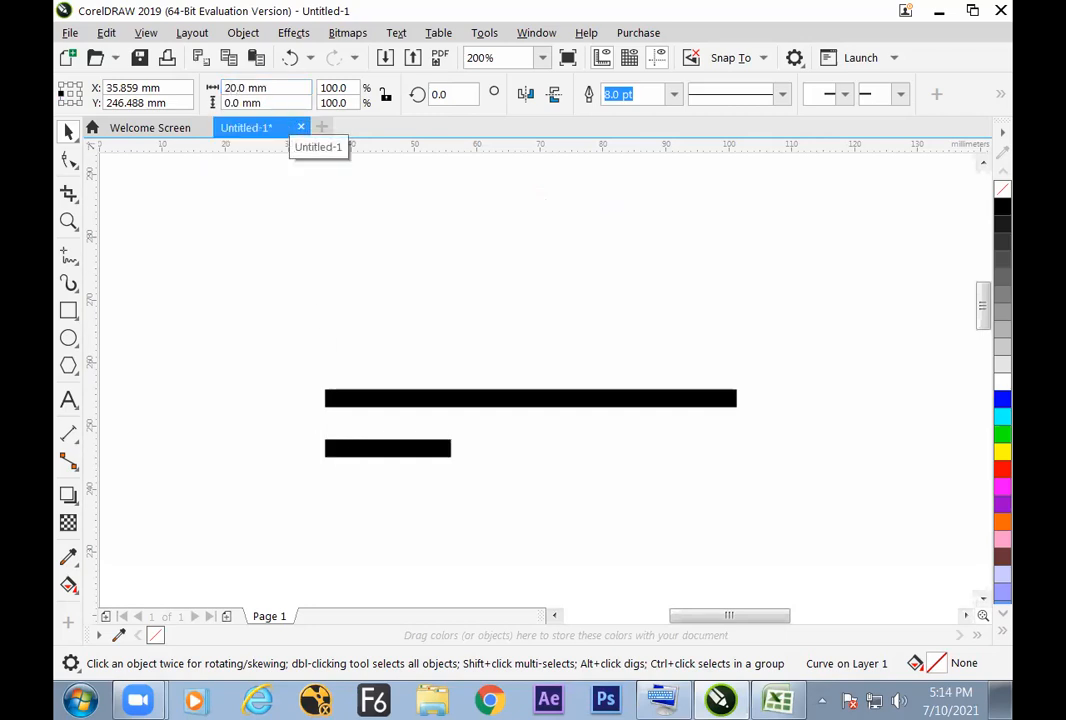
click(478, 481)
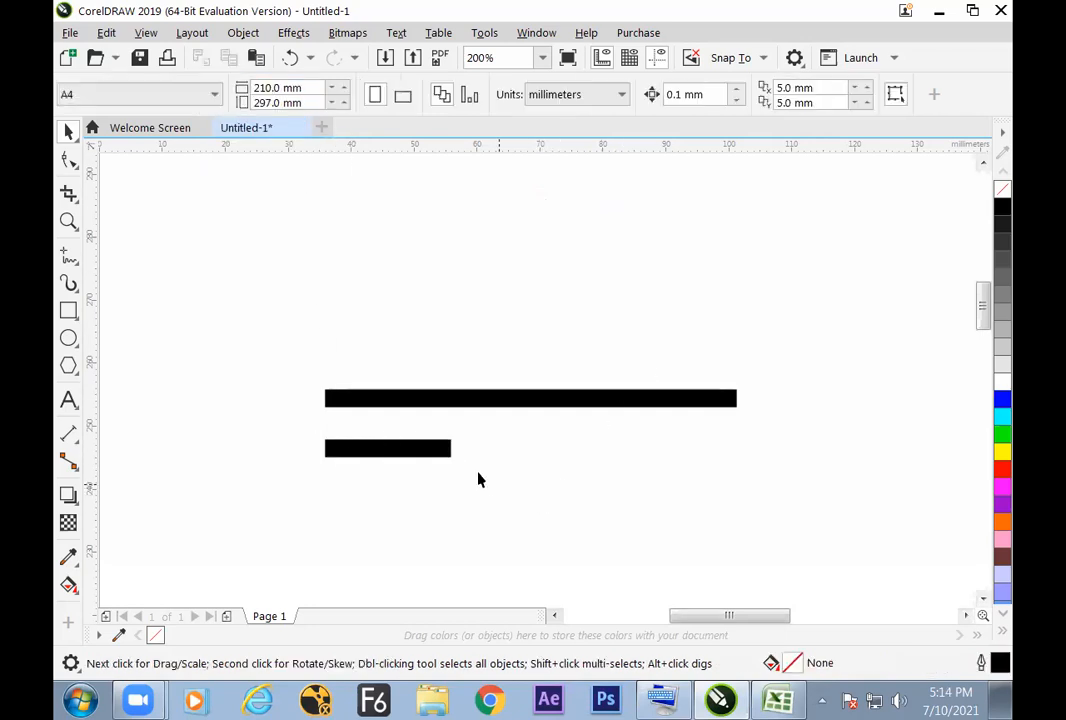
click(413, 455)
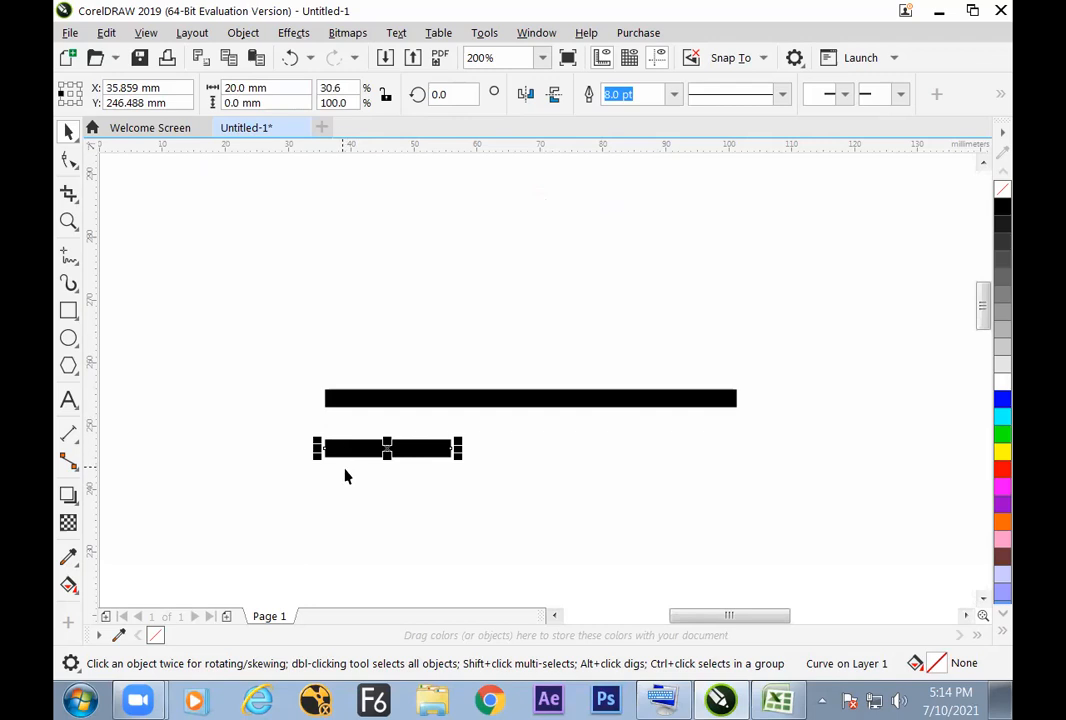
Step: Copy the long line about 5 mm above itself and set the copy's width to 20 mm with a centered object origin
click(490, 400)
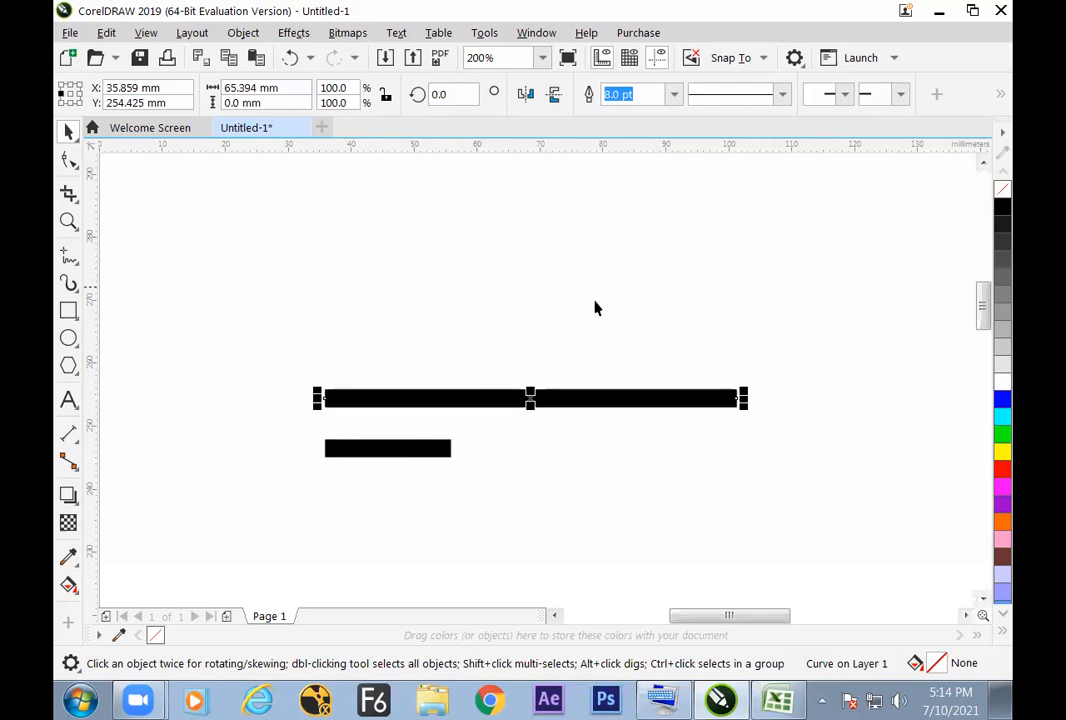
drag(533, 398, 531, 364)
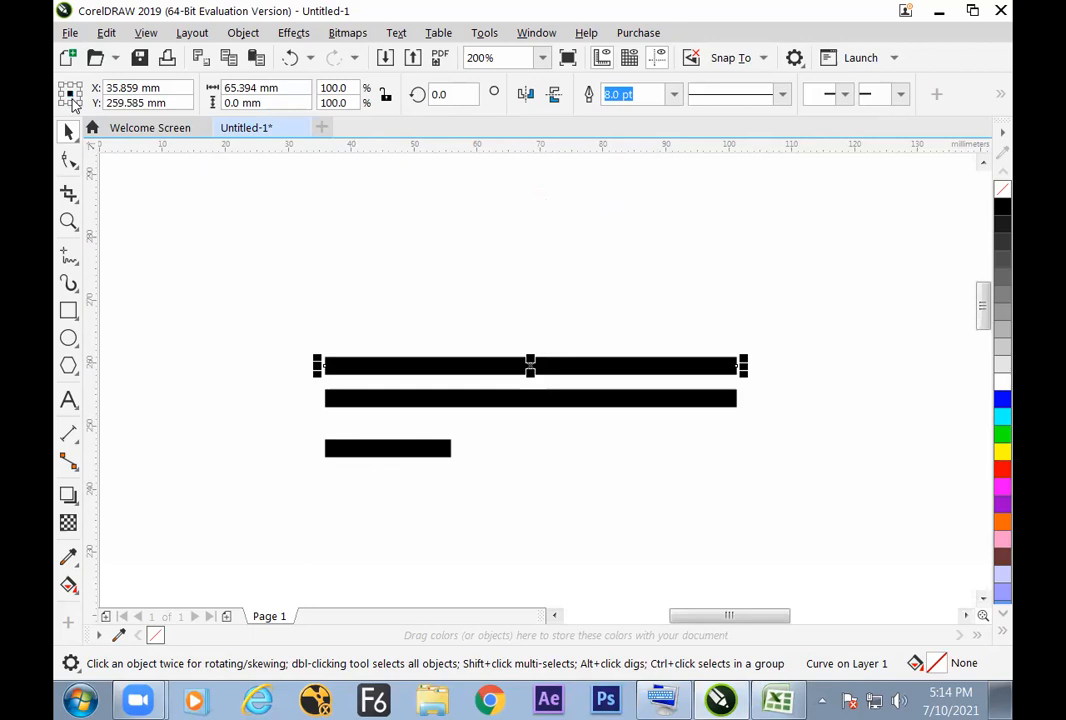
drag(282, 88, 197, 112)
text(20)
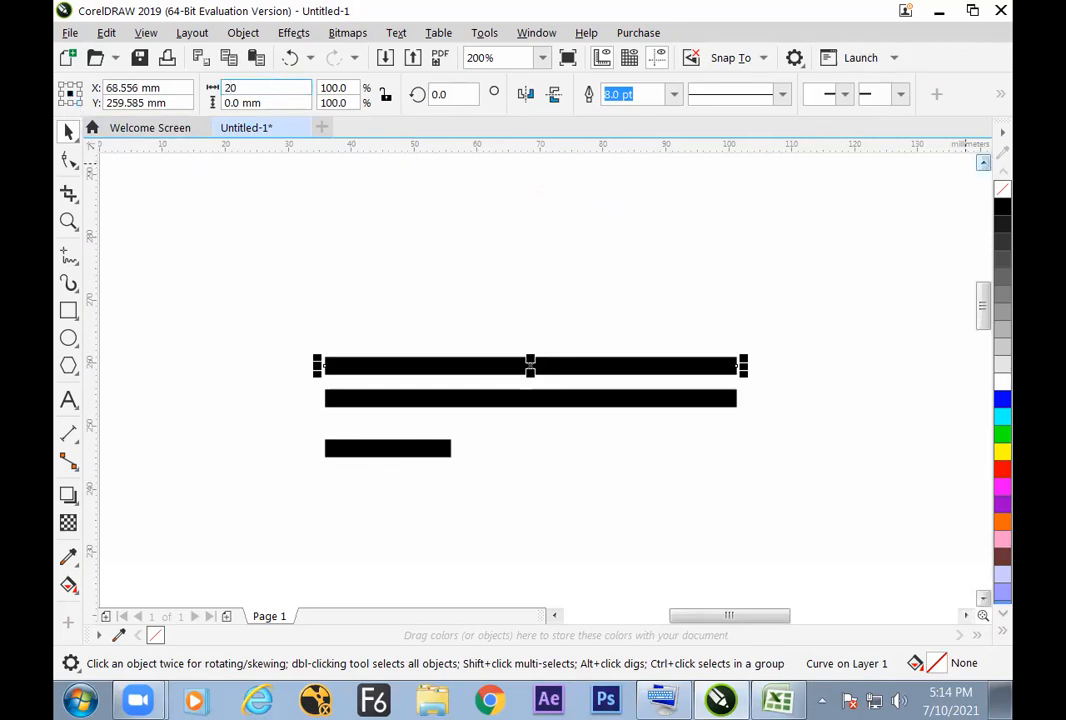
key(Return)
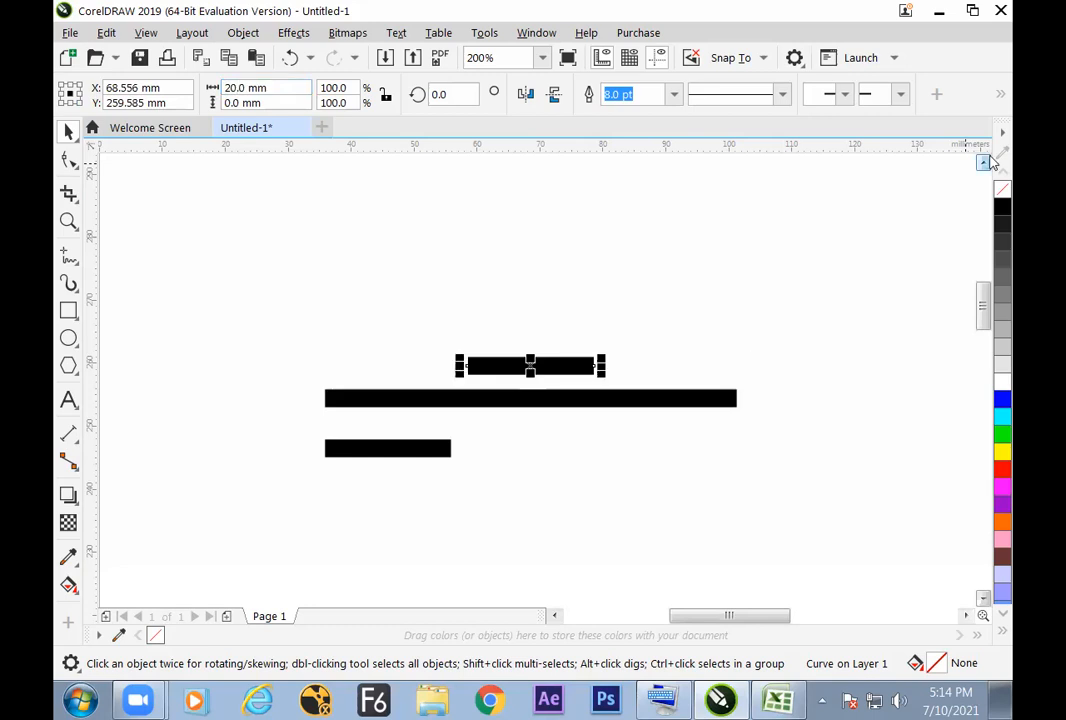
click(573, 517)
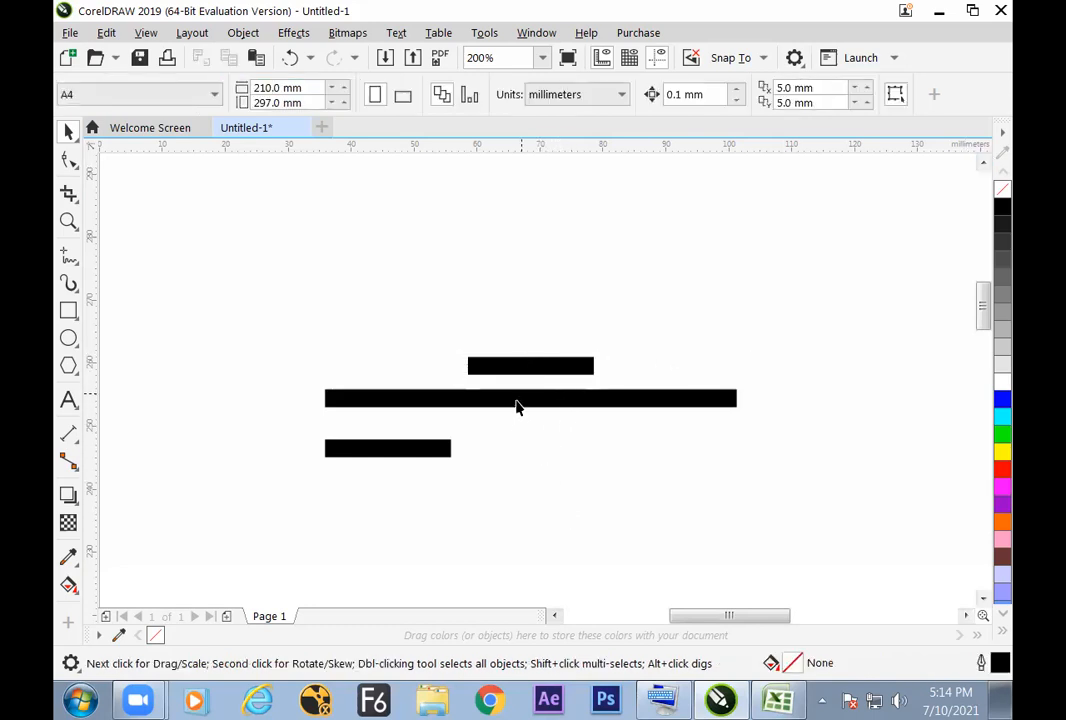
click(451, 455)
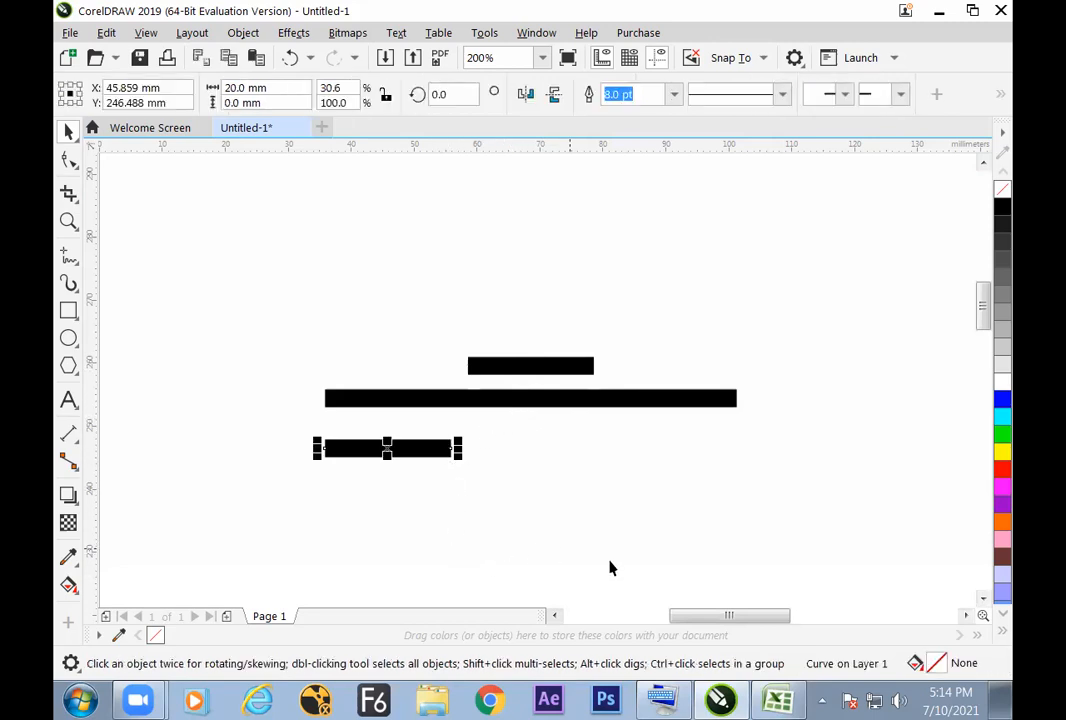
Step: Switch to the Excel sheet, finish the f4 entry in cell H33, and return to CorelDRAW
click(775, 700)
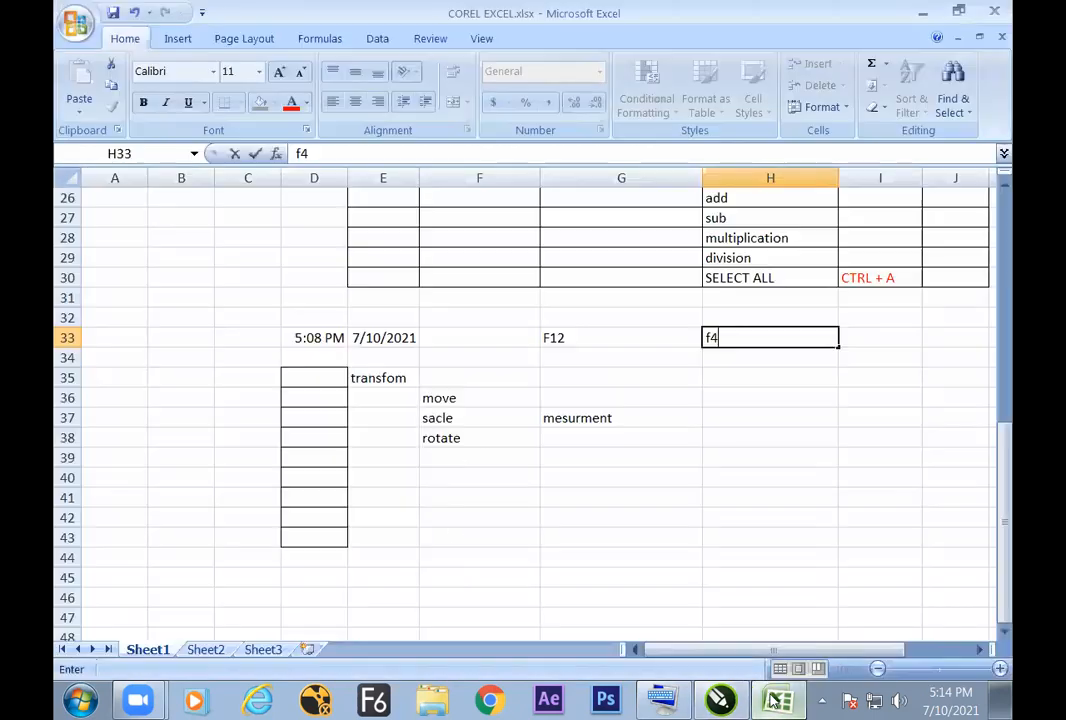
click(594, 422)
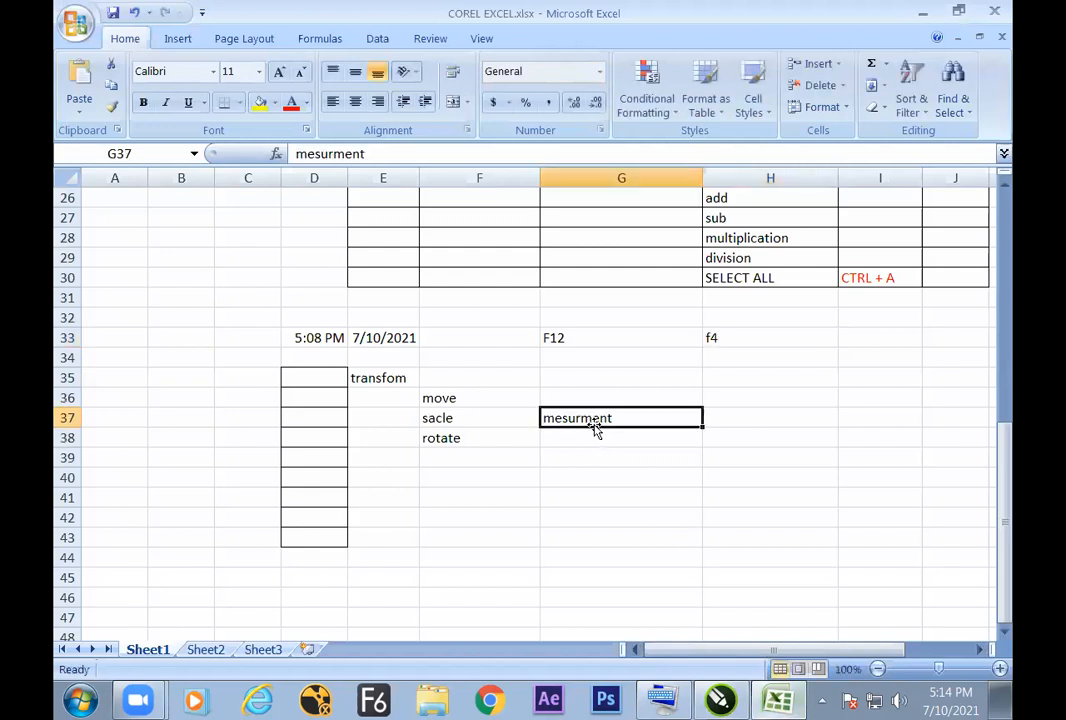
click(614, 434)
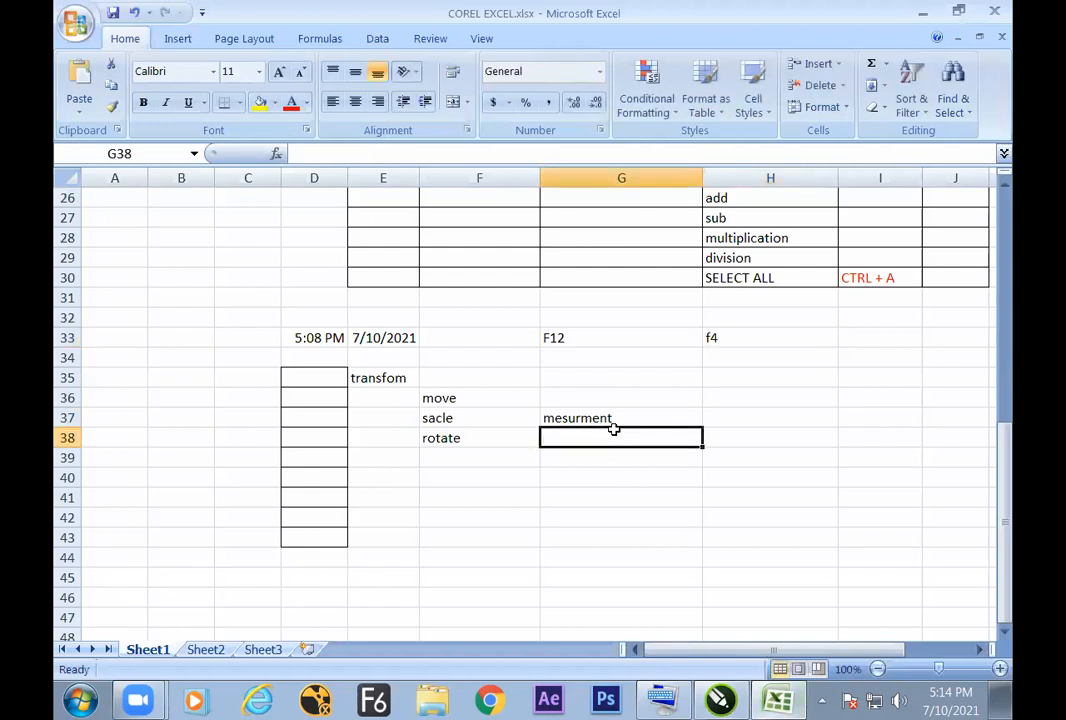
click(722, 700)
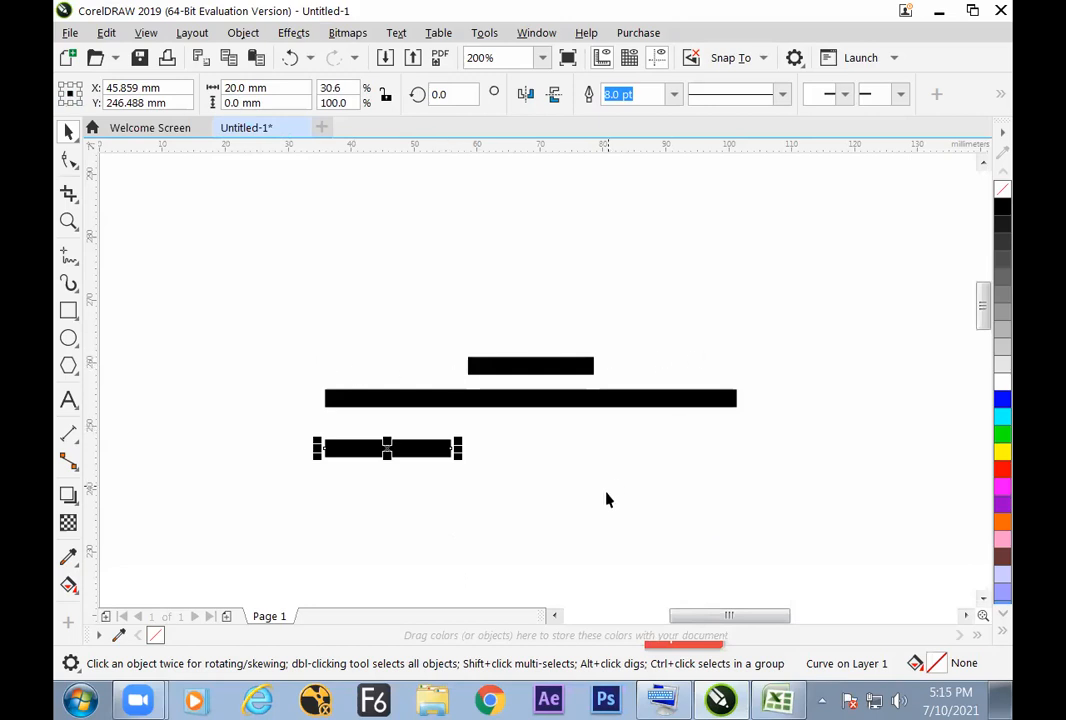
Step: Copy the lowest 20 mm line about 7 mm below itself
click(514, 459)
click(416, 458)
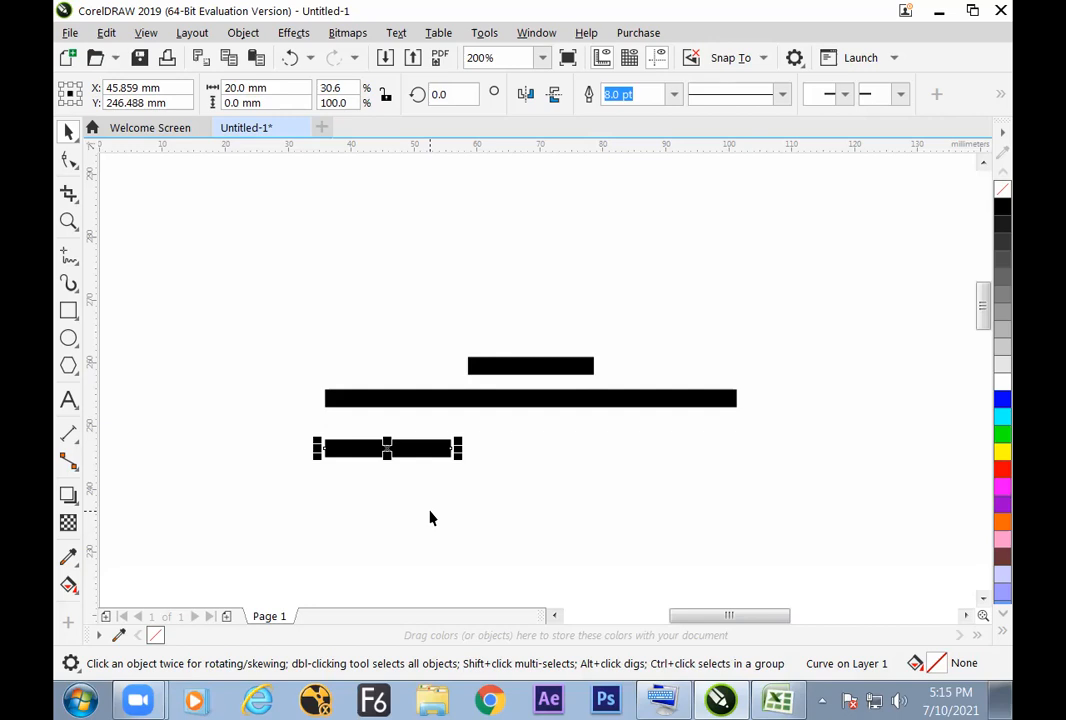
drag(388, 449, 390, 497)
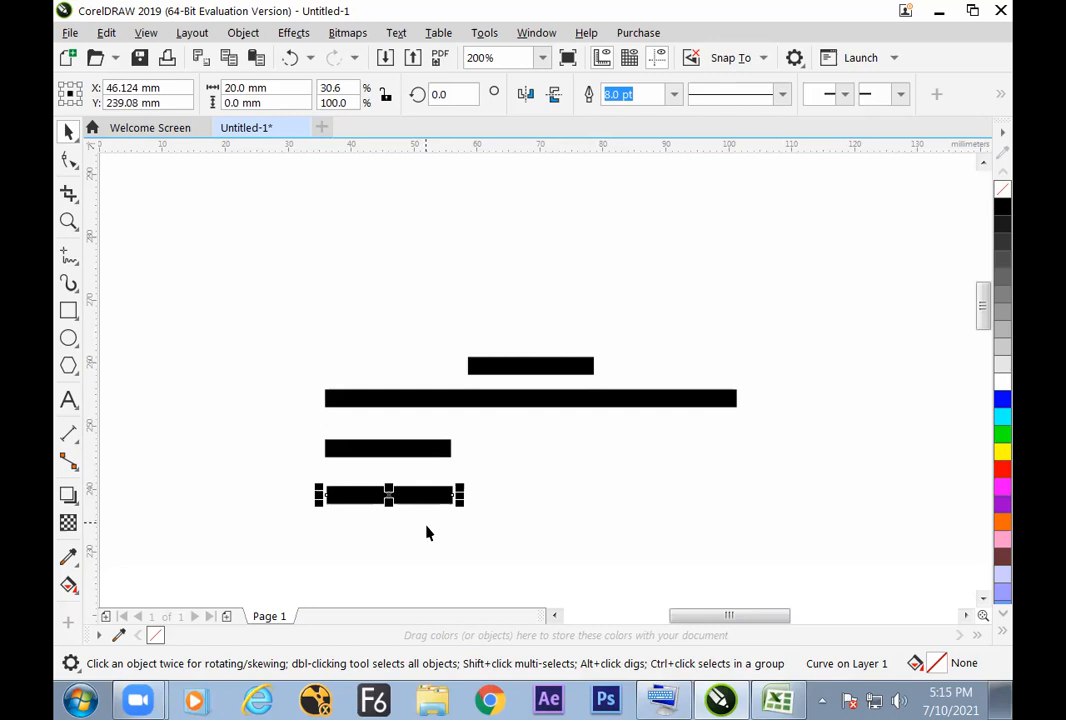
click(418, 535)
click(409, 500)
Step: Set the new copy's object origin to its middle-left point and double its width with the expression *2
click(61, 103)
click(250, 88)
text(*)
drag(285, 87, 269, 87)
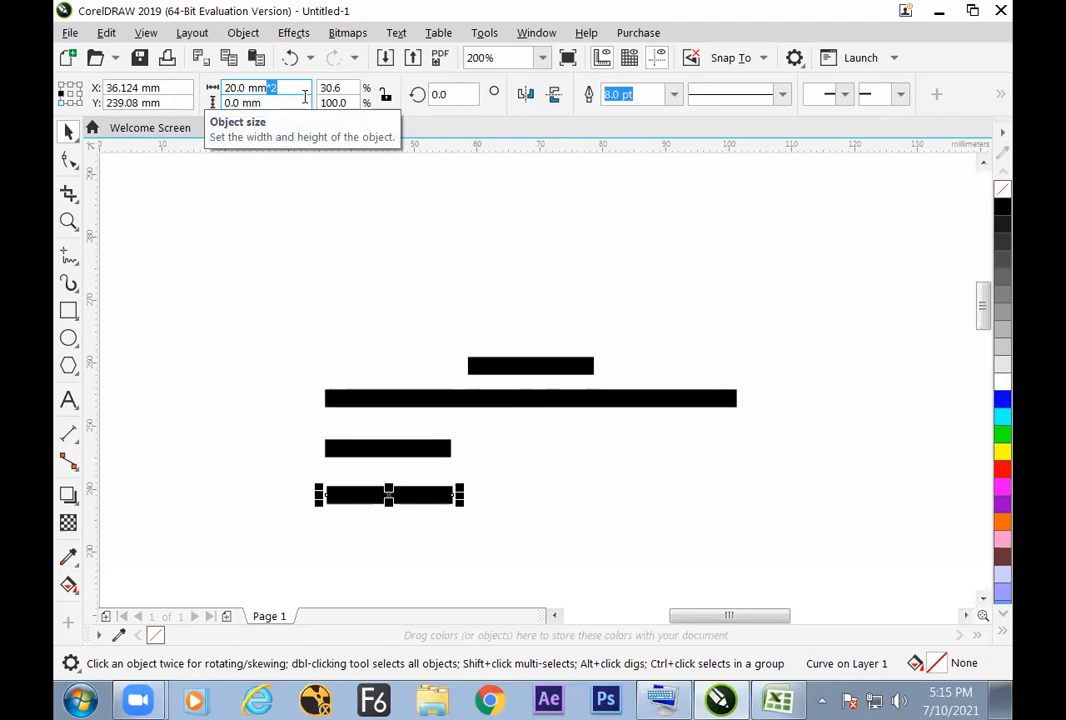
key(Return)
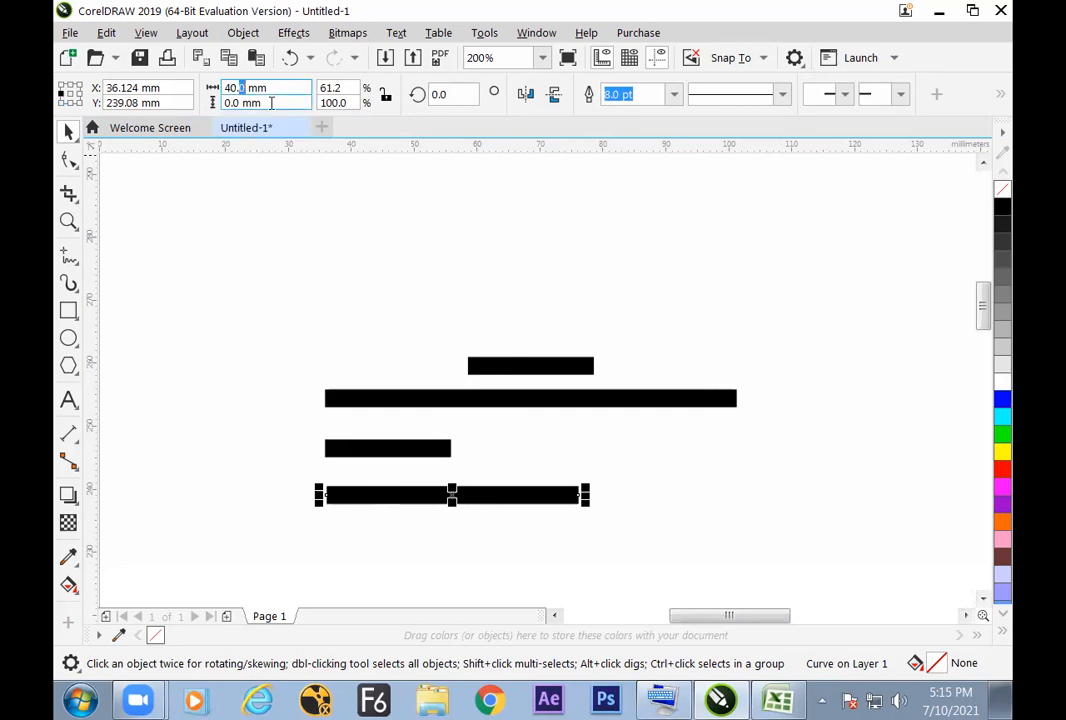
click(295, 420)
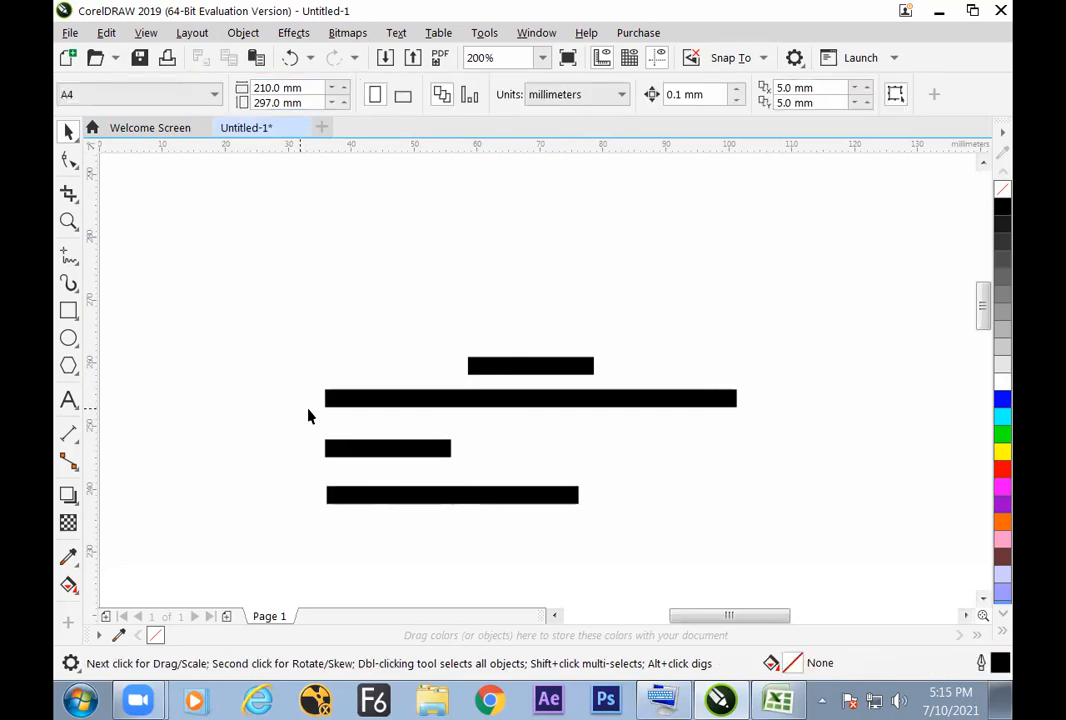
Step: Compare the lowest two lines, then copy the 40 mm line about 6 mm below itself
drag(312, 432, 462, 471)
click(410, 403)
drag(312, 441, 466, 465)
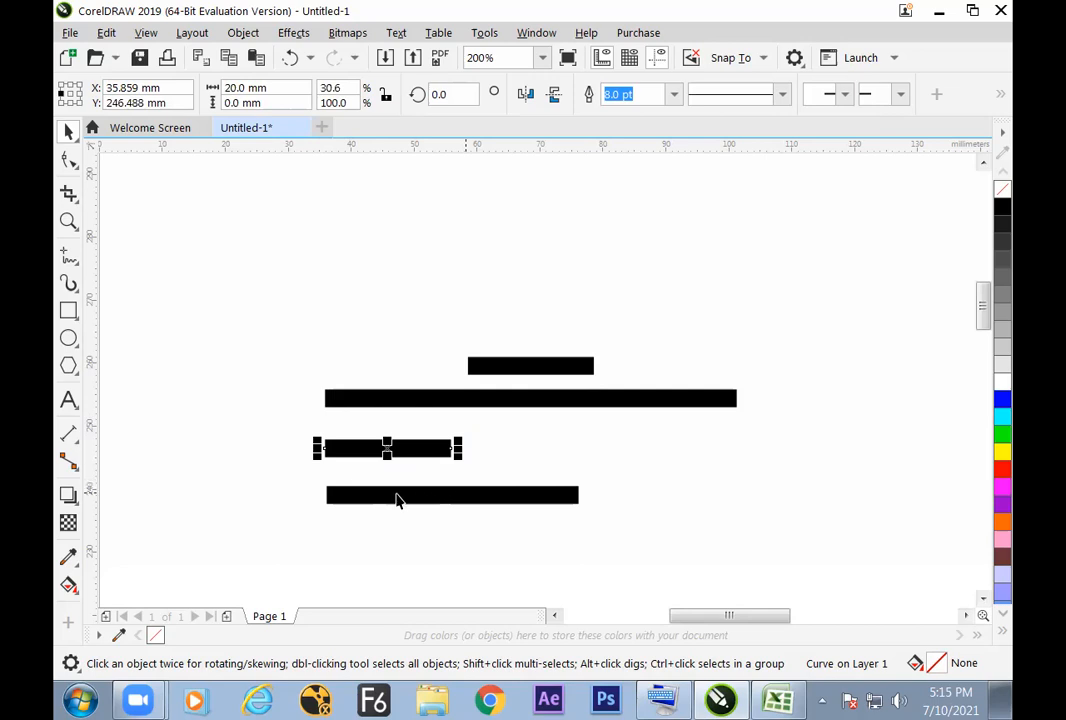
drag(304, 485, 623, 568)
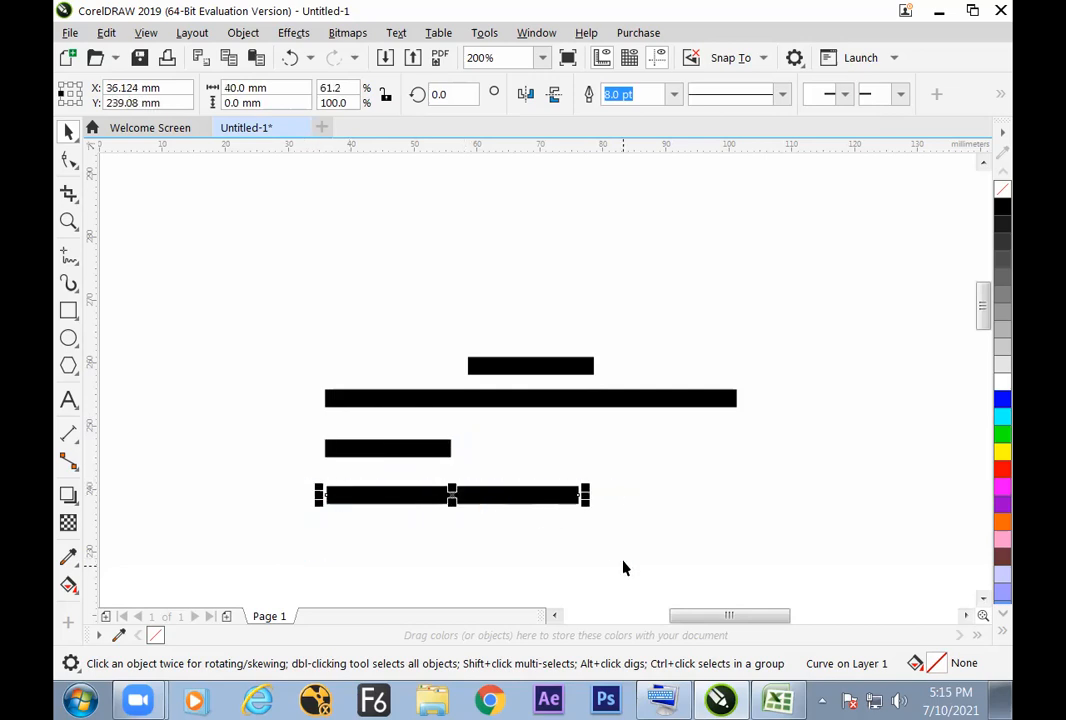
click(615, 566)
click(550, 495)
drag(455, 495, 464, 540)
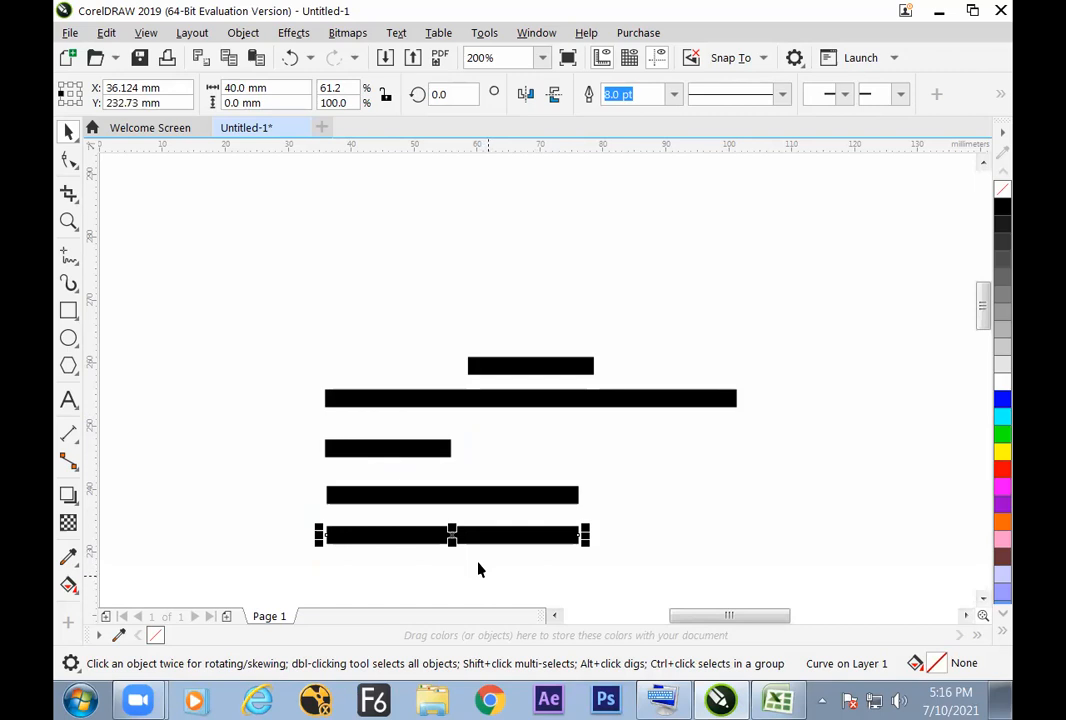
Step: Divide the width of the lowest line by 3 with the expression /3
click(473, 552)
click(473, 540)
click(270, 88)
text(/3)
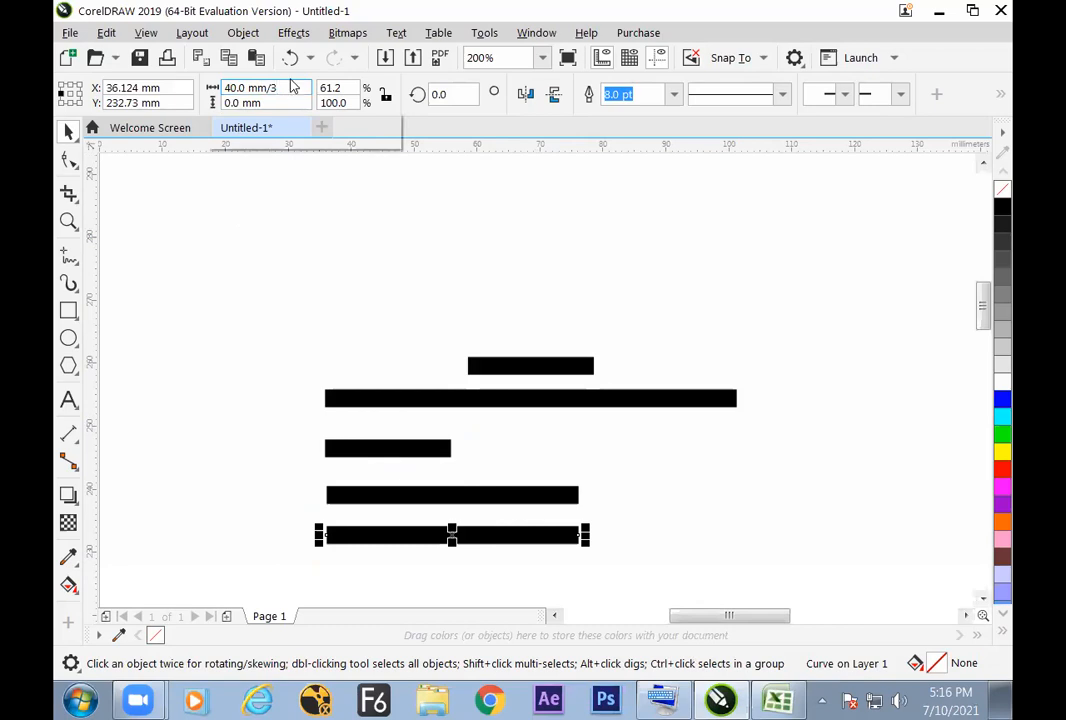
key(Return)
click(462, 556)
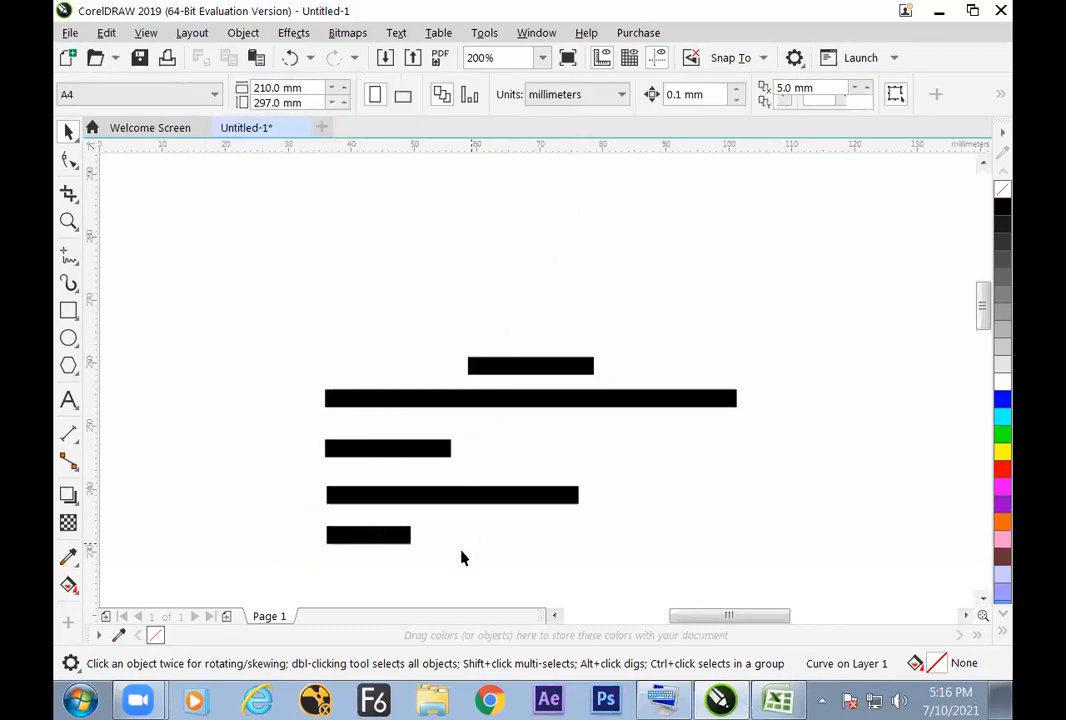
Step: Check the widths of the lower three lines and move the 40 mm line up by about 3 mm
click(387, 497)
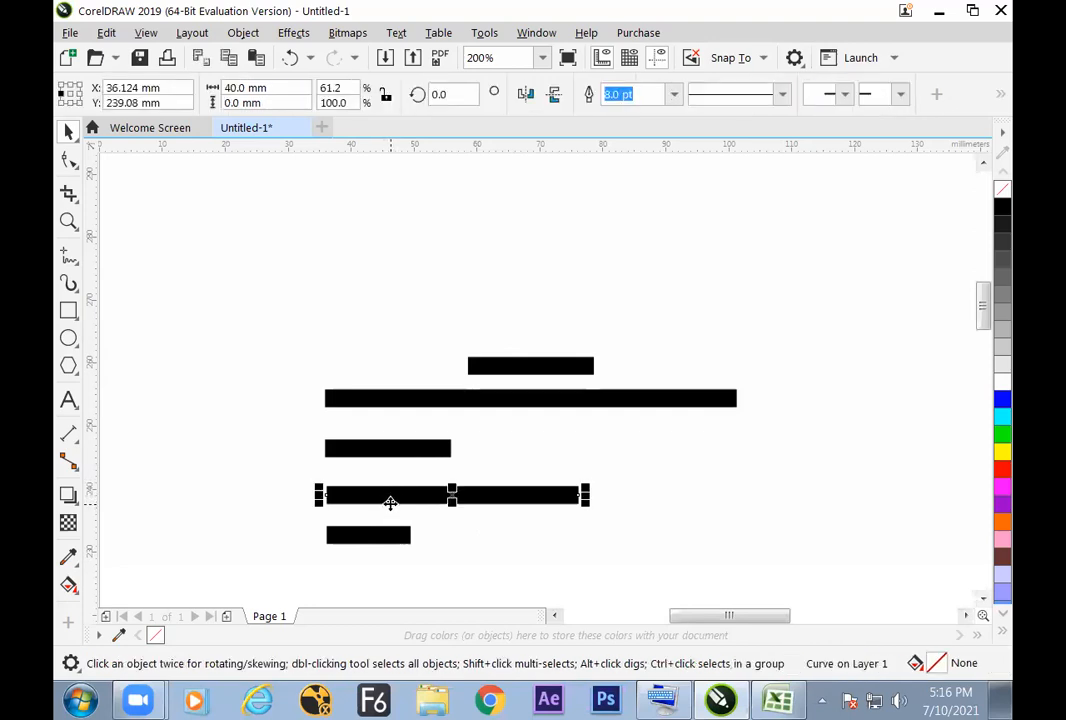
click(399, 535)
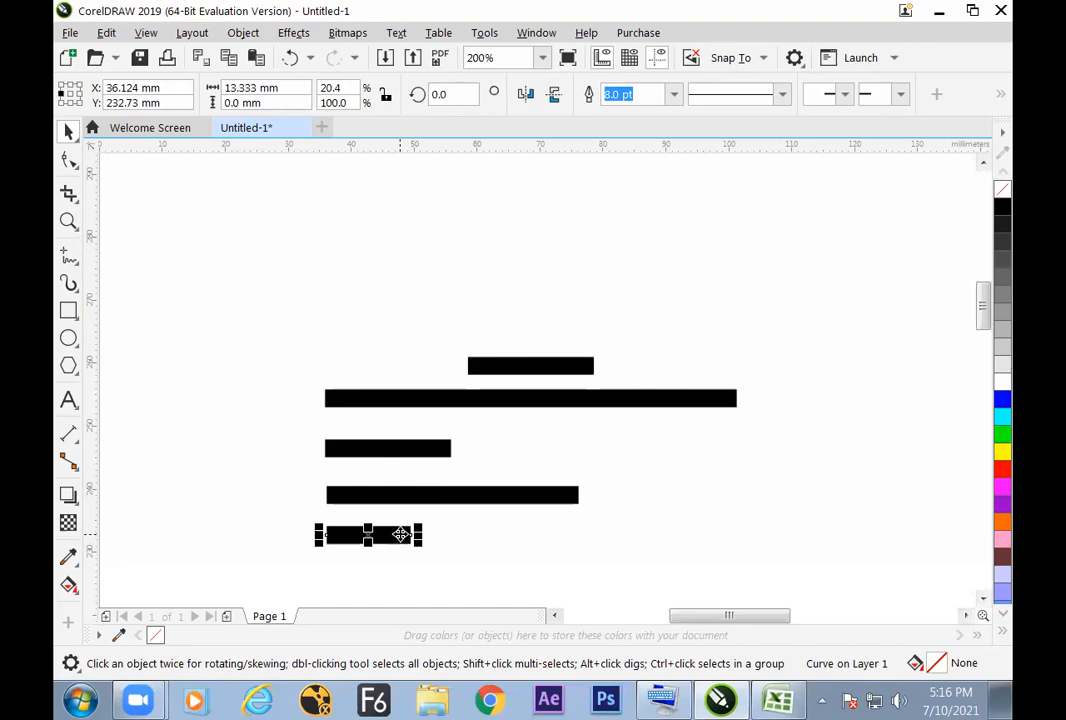
click(407, 452)
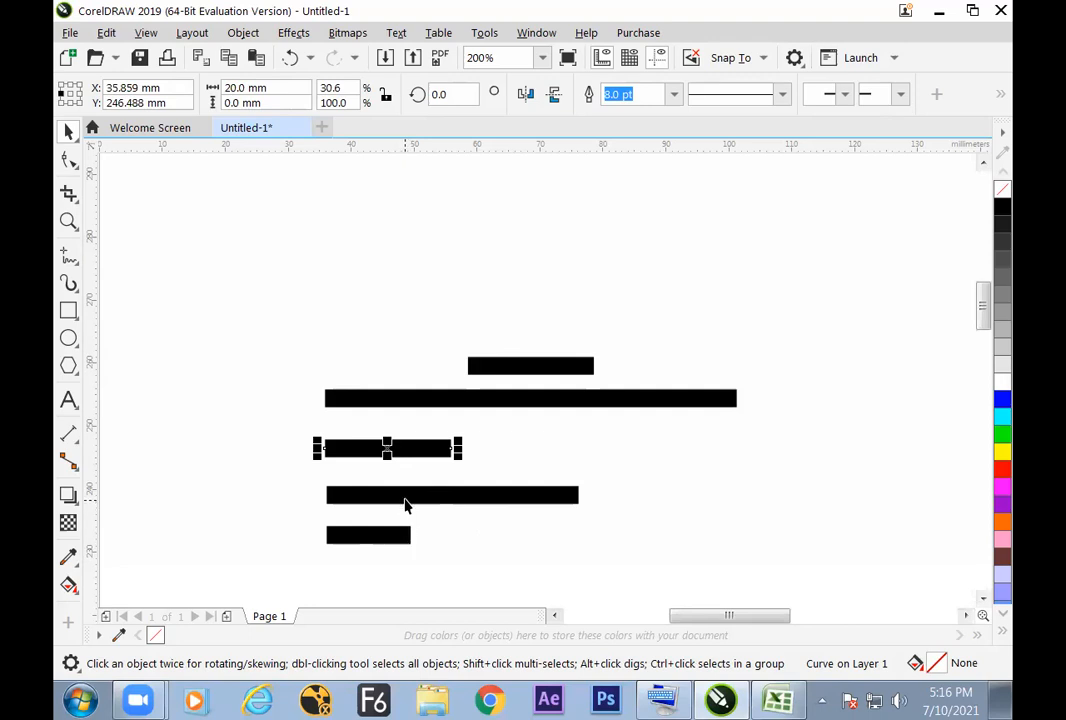
click(405, 501)
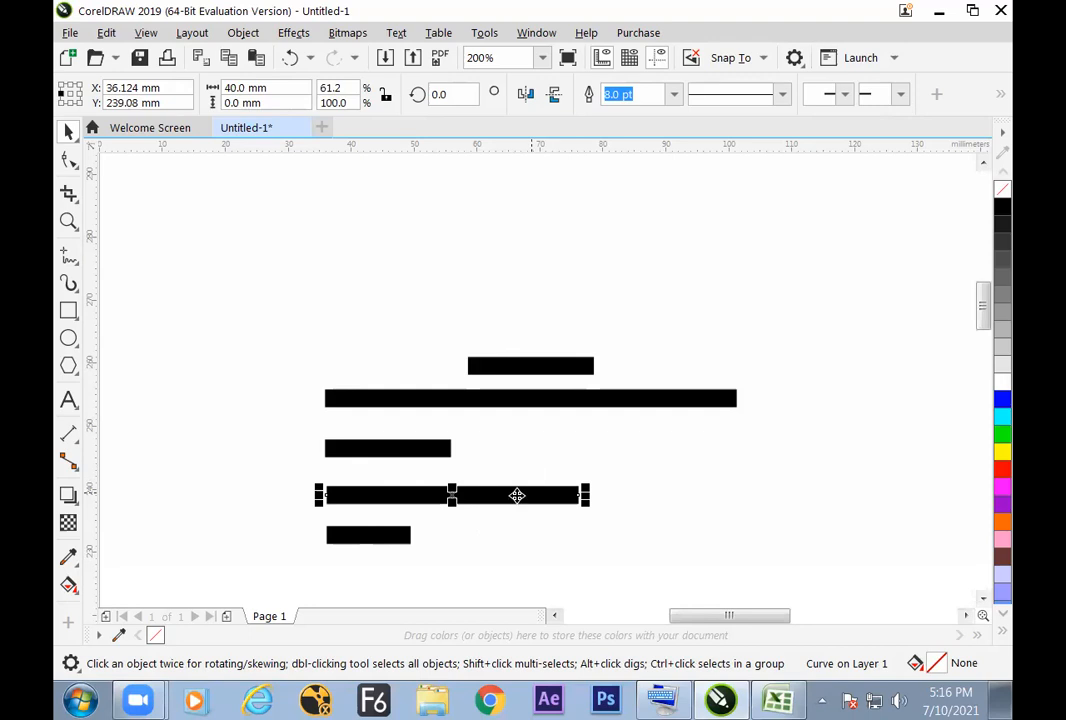
drag(470, 499, 468, 482)
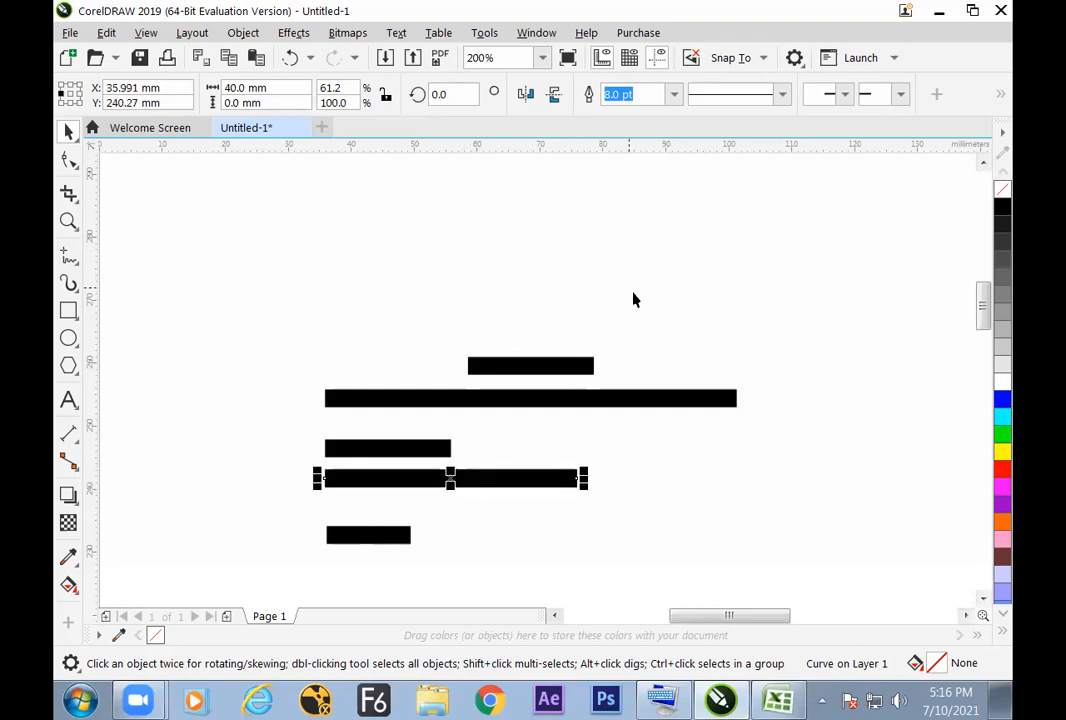
Step: Copy the 40 mm line about 4 mm below itself and add 5 mm to the copy's width with the expression +5
drag(453, 479, 461, 510)
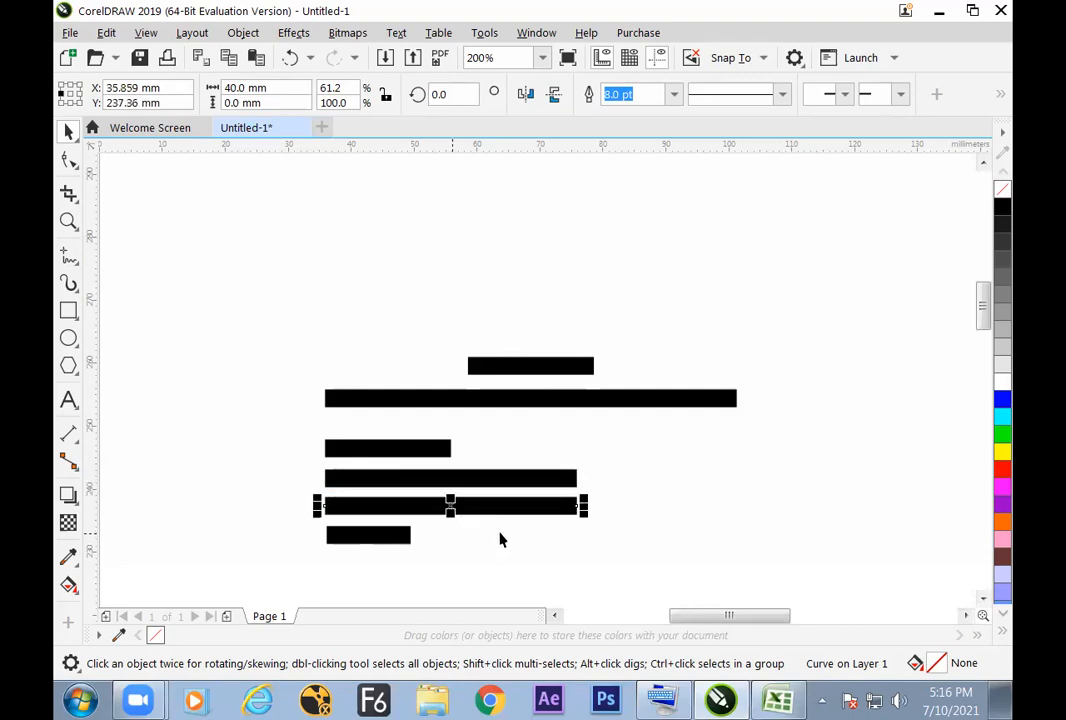
click(290, 87)
text(+5)
key(Return)
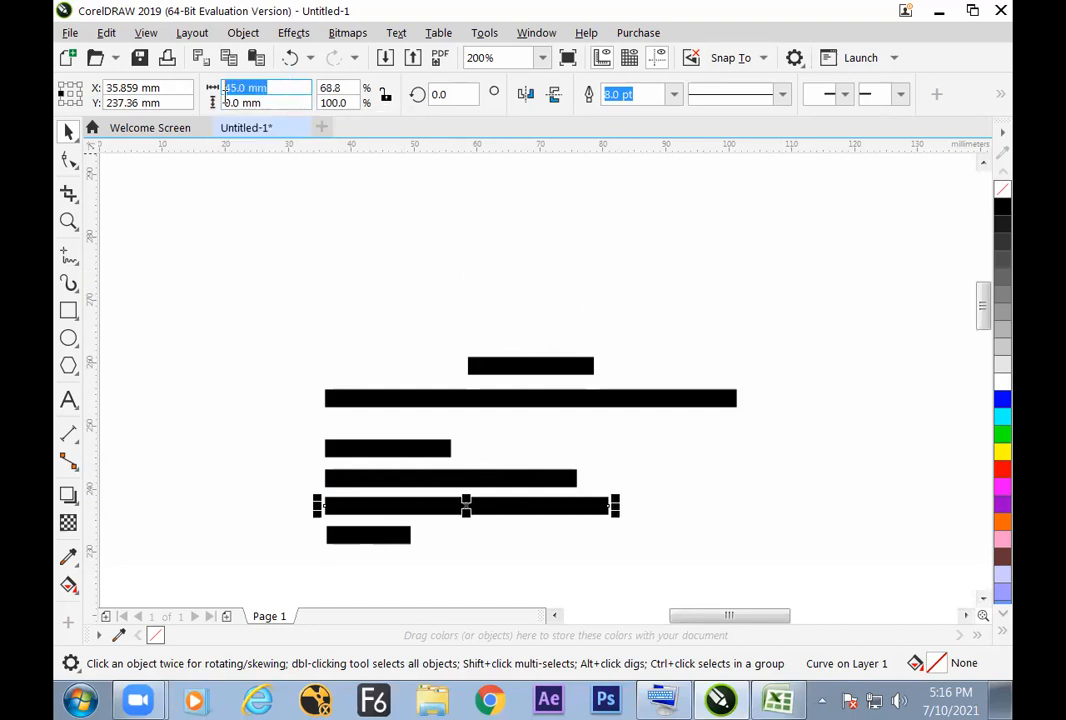
click(300, 400)
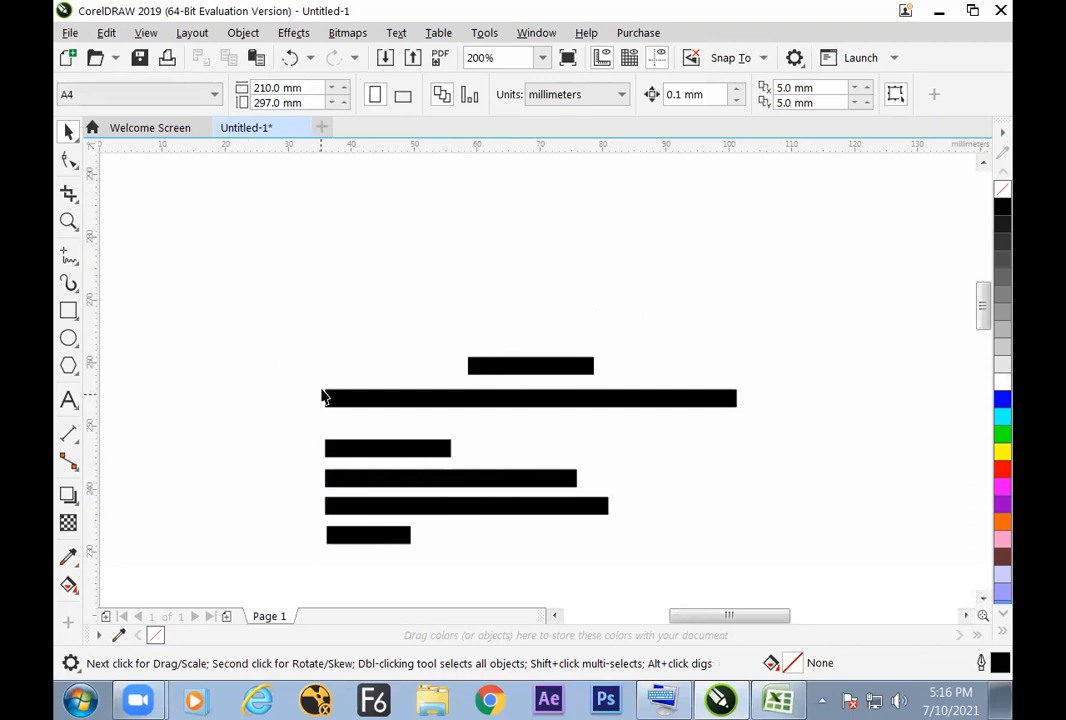
Step: Copy the 40 mm line about 13 mm below itself and reduce the copy's width by 1 mm with the expression -1
click(385, 481)
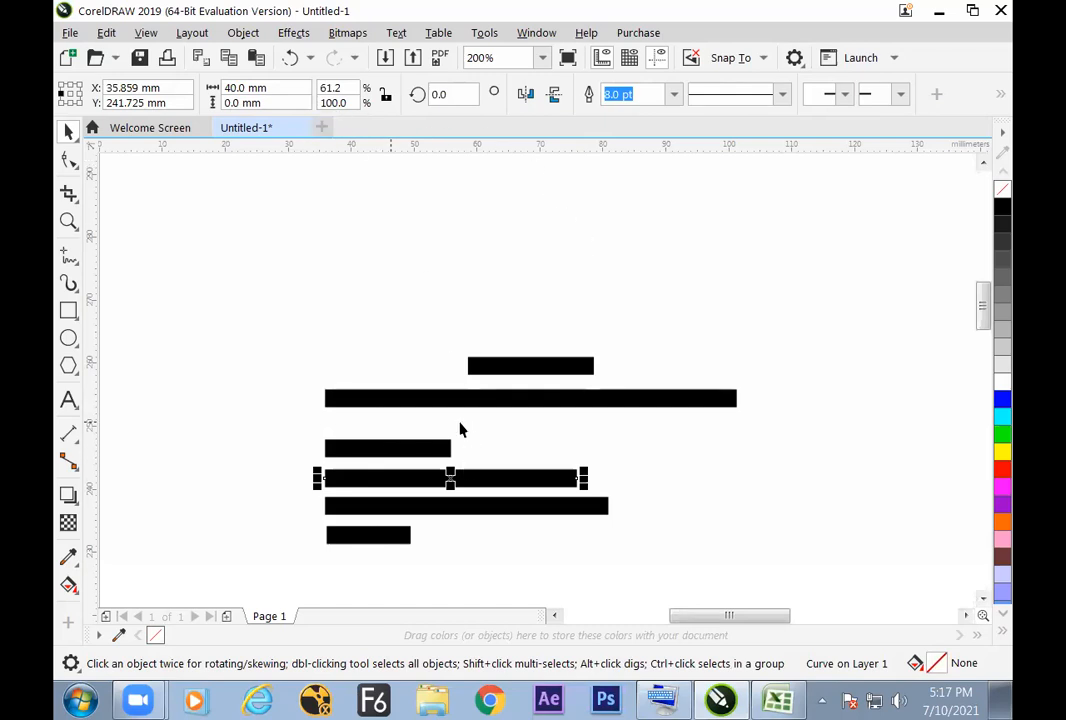
drag(450, 478, 452, 561)
click(268, 88)
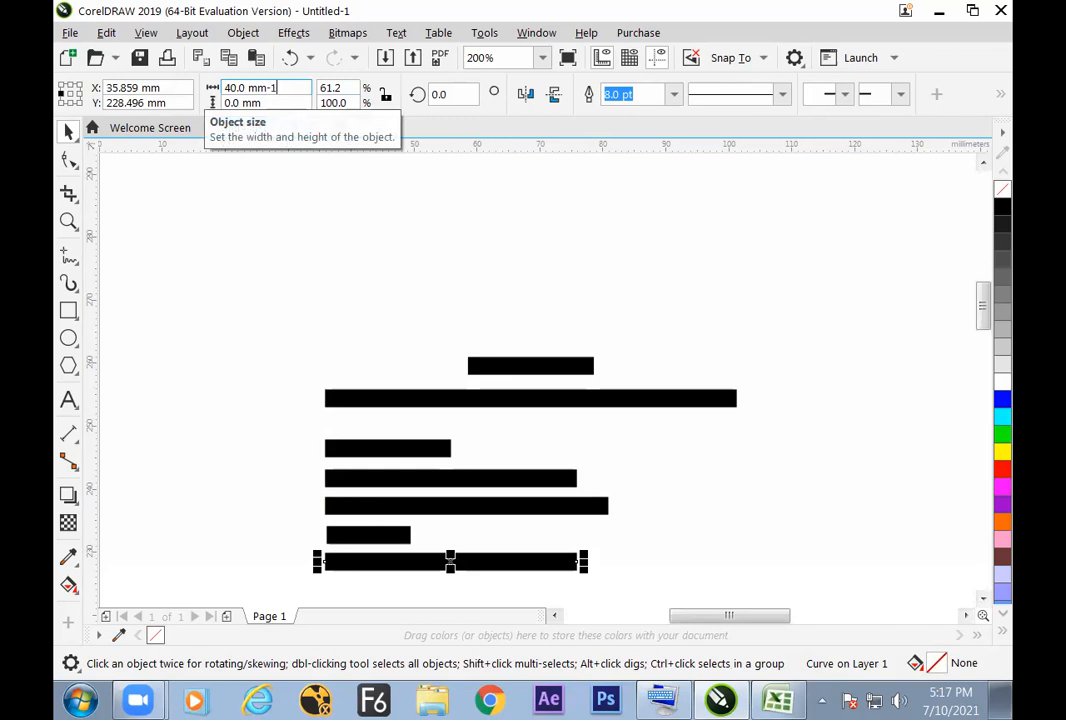
key(Return)
click(573, 566)
click(573, 566)
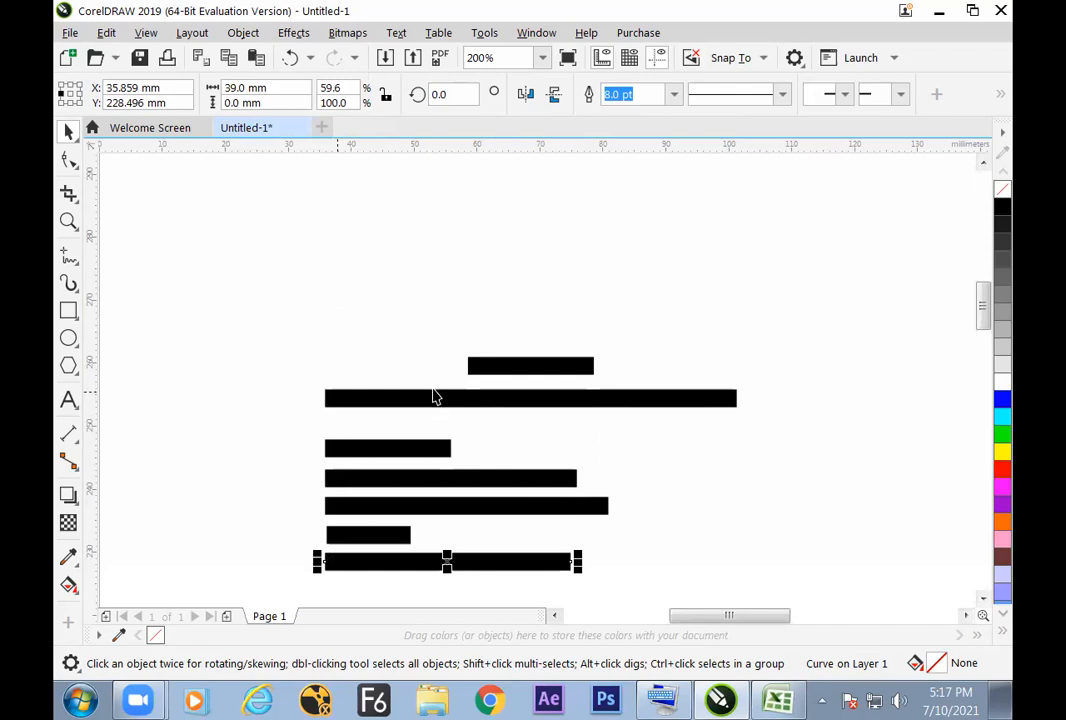
Step: Copy the 45 mm line about 50 mm above itself, clear of the other lines
click(440, 400)
click(495, 365)
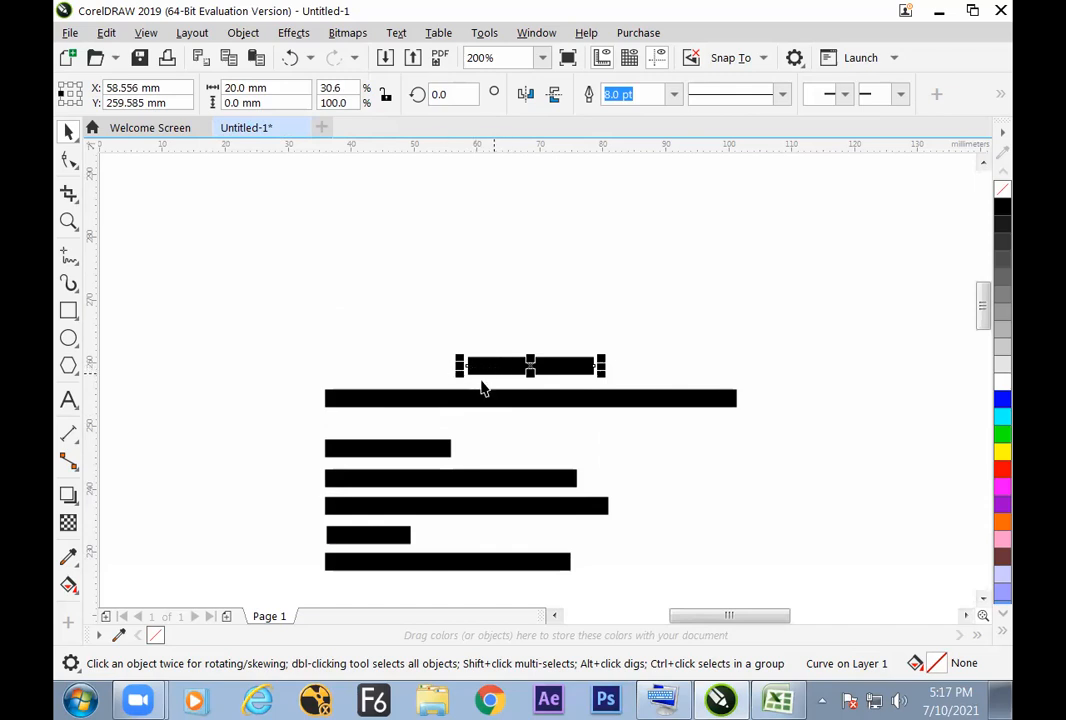
click(568, 462)
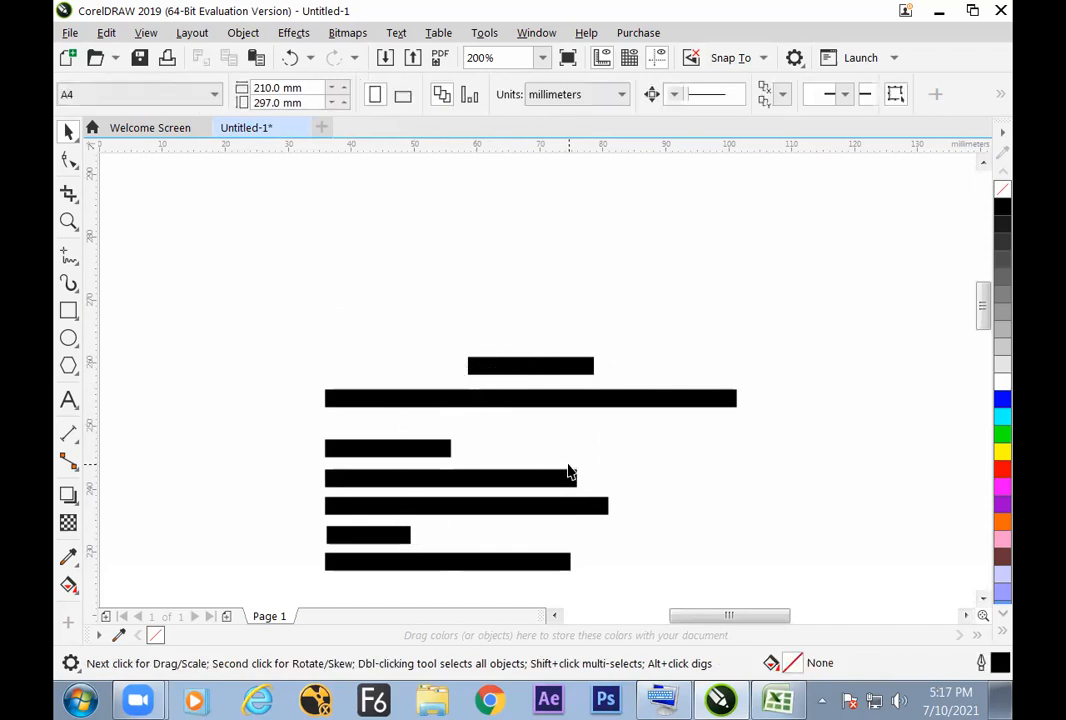
click(495, 506)
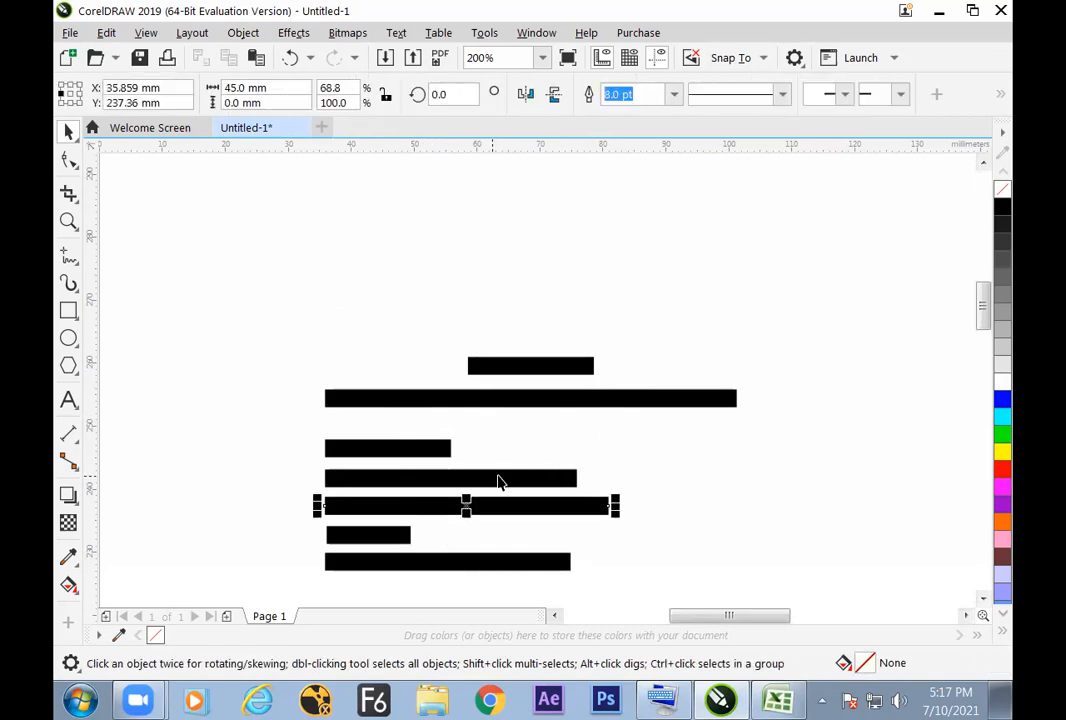
drag(466, 504, 473, 194)
click(476, 278)
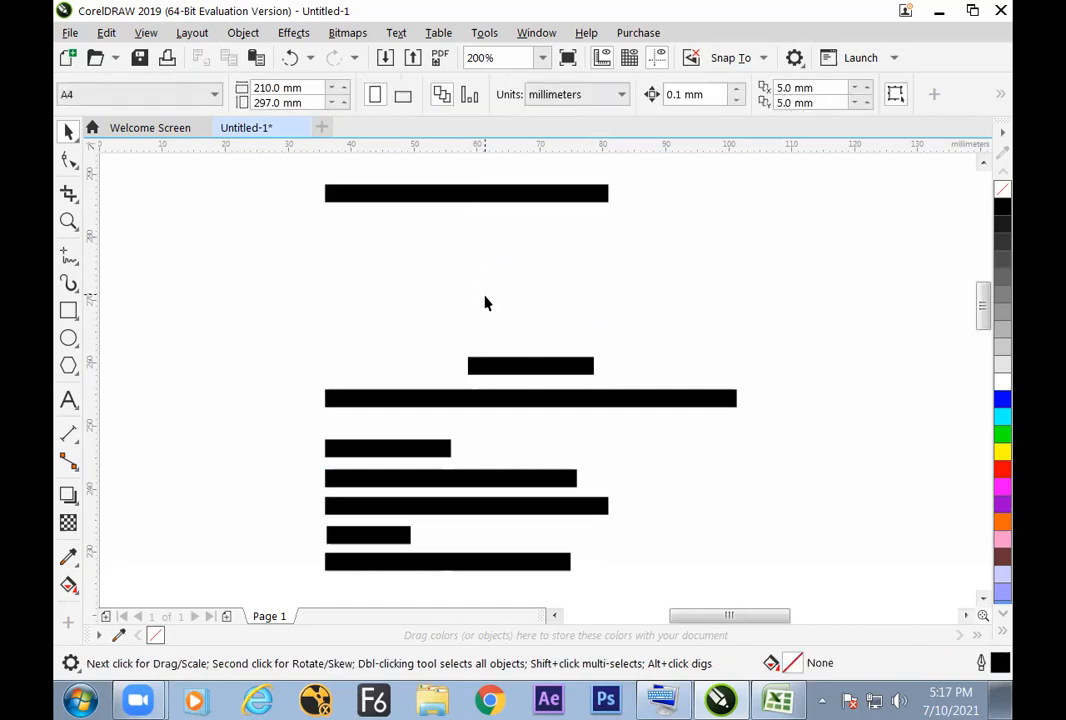
Step: Copy the topmost 45 mm line about 5 mm below itself and select the copy
drag(316, 357, 760, 568)
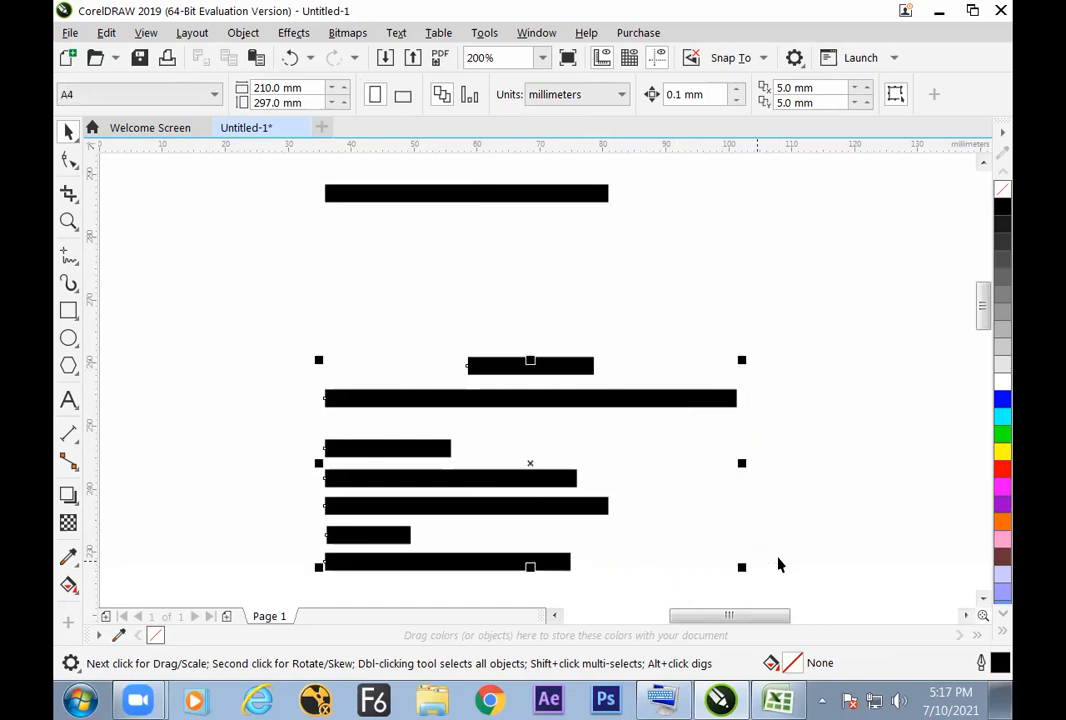
click(507, 210)
click(505, 196)
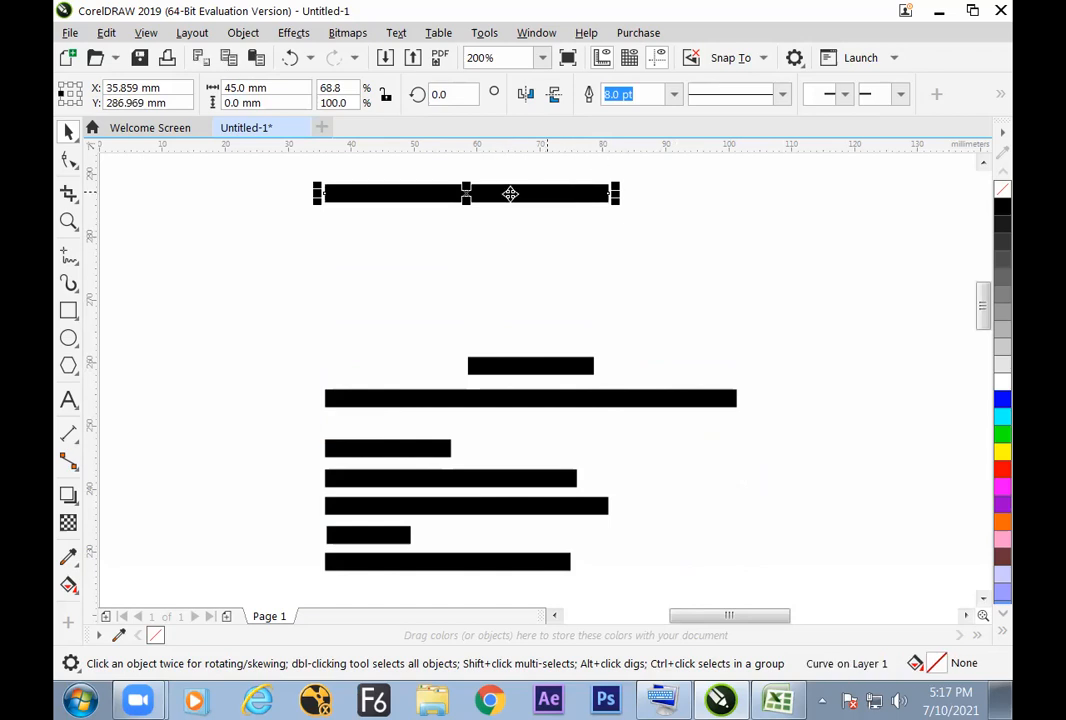
drag(469, 193, 474, 232)
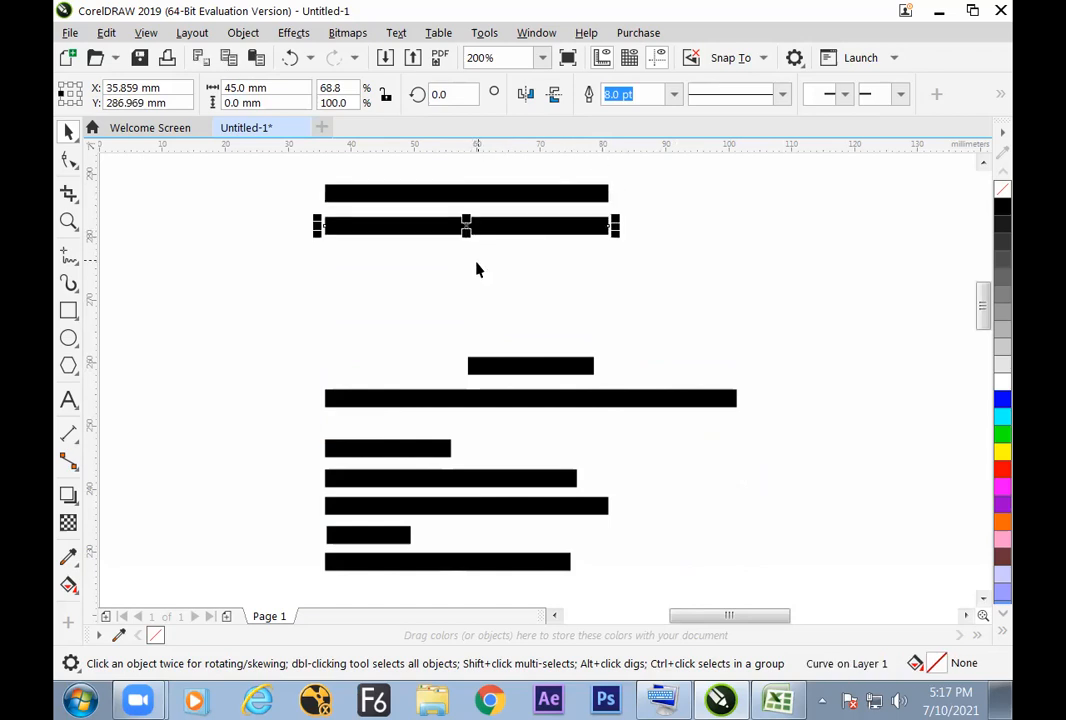
click(550, 278)
click(509, 231)
Step: Divide the width of the line below the topmost one by 3, giving it a width of 15 mm
click(272, 87)
text(/3)
key(Return)
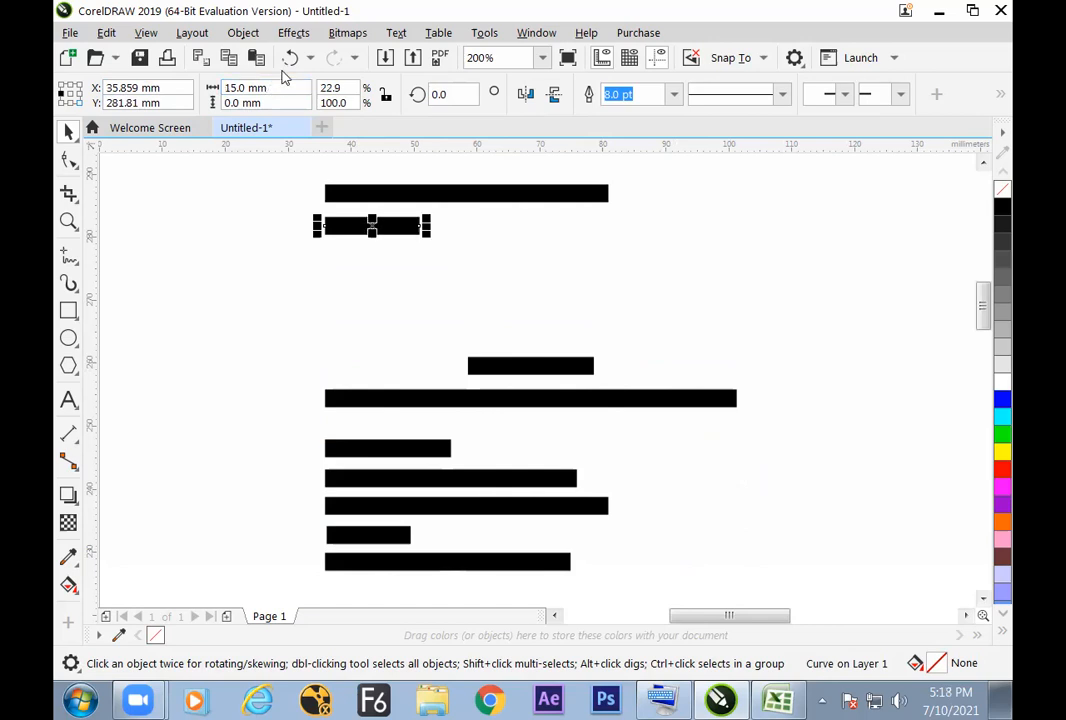
click(545, 346)
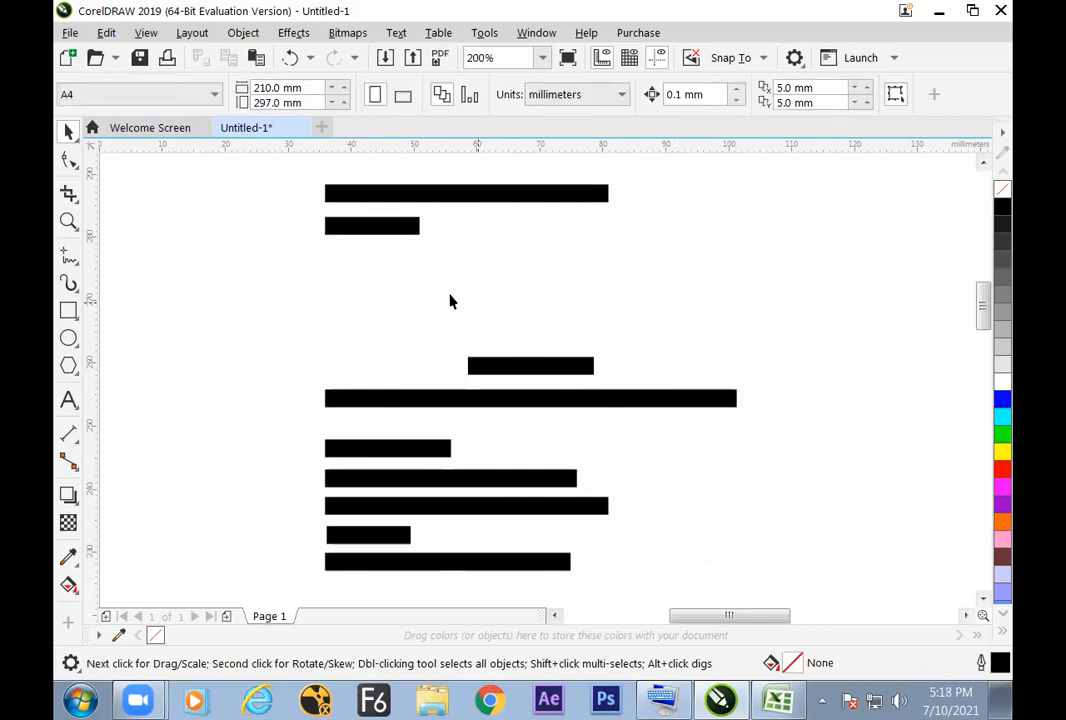
click(404, 234)
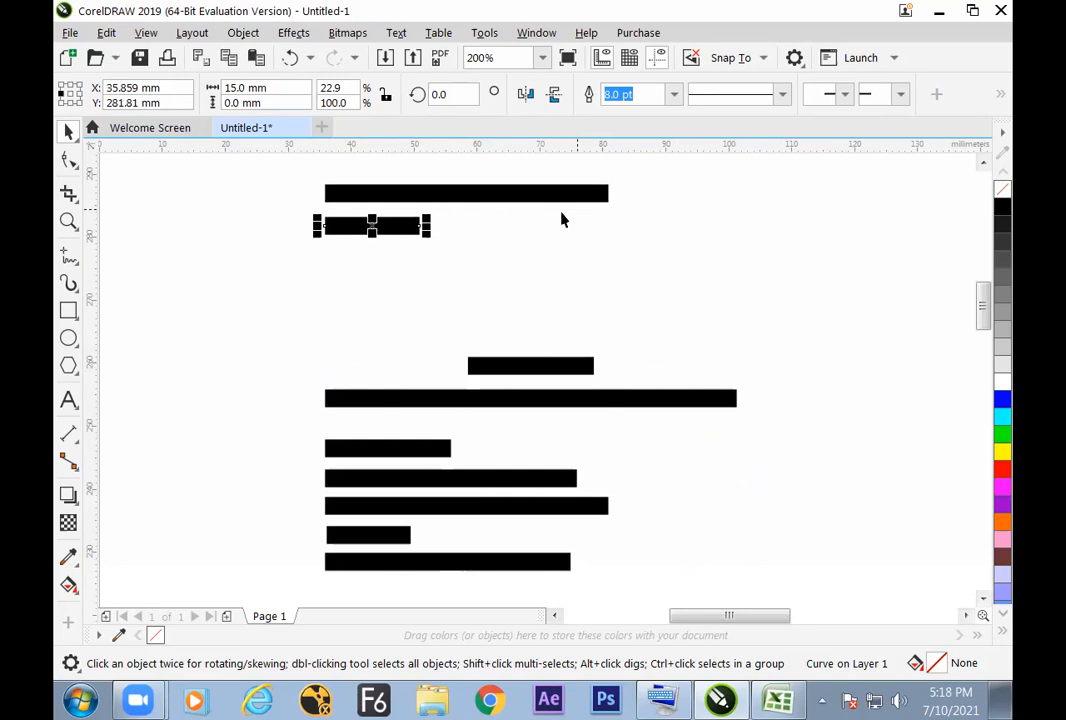
Step: Mirror a copy of the 15 mm black line end to end towards its right side and colour the copy red
click(507, 283)
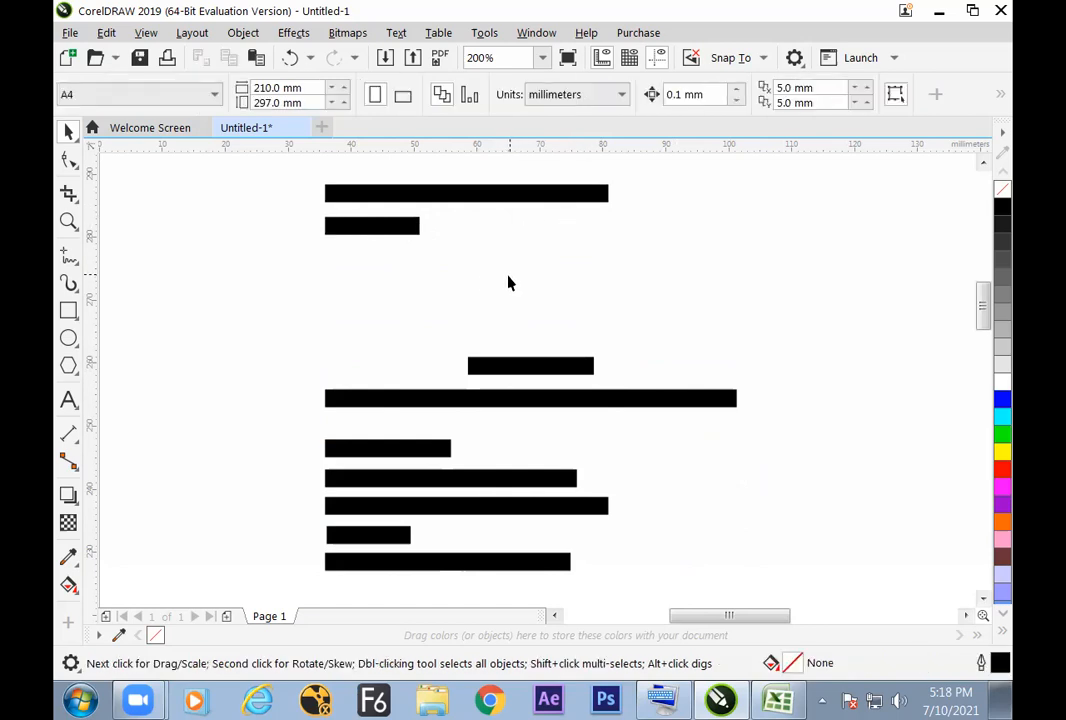
click(405, 234)
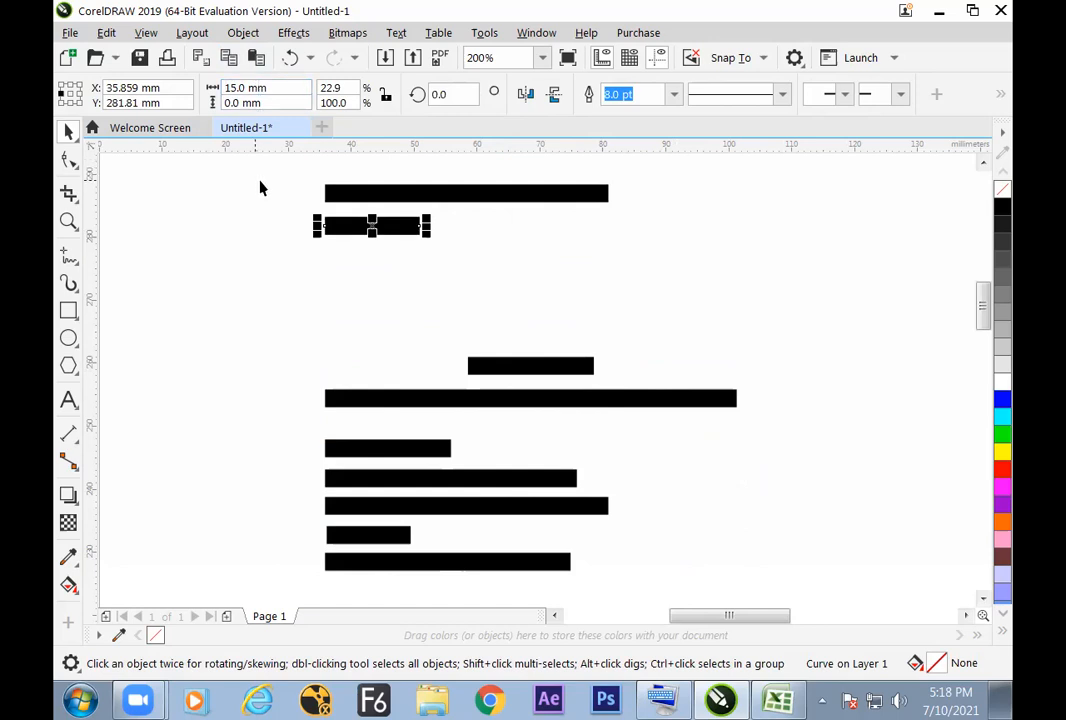
click(79, 103)
click(525, 94)
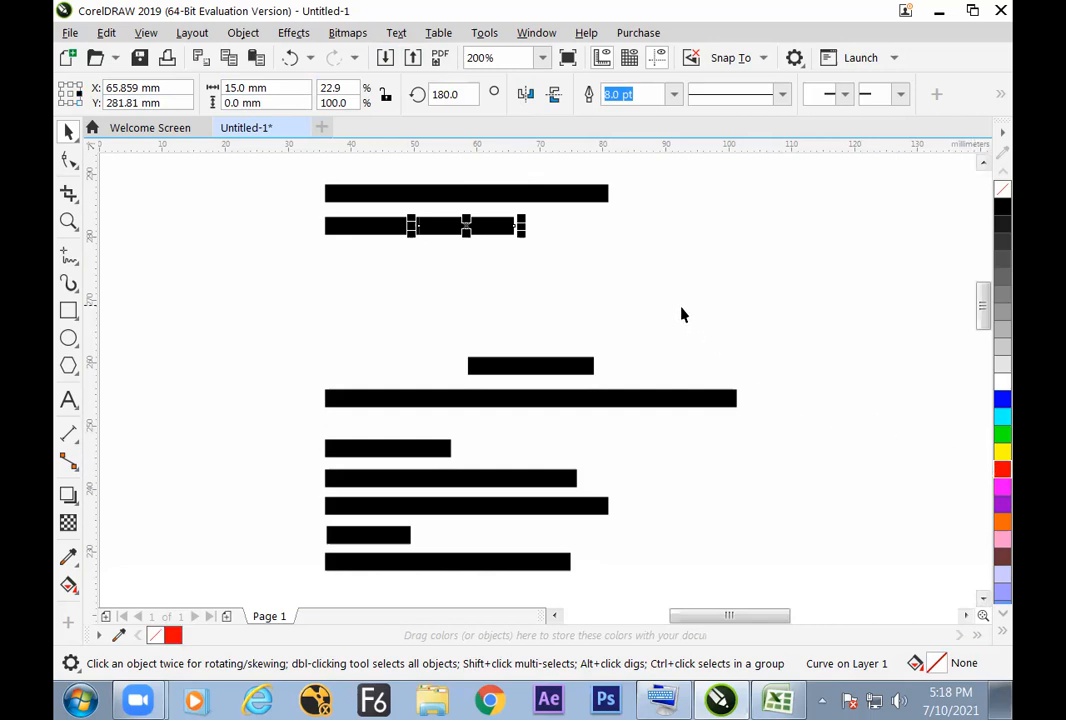
click(585, 288)
Step: Mirror a copy of the red segment onto its right end and colour the new segment blue
click(503, 237)
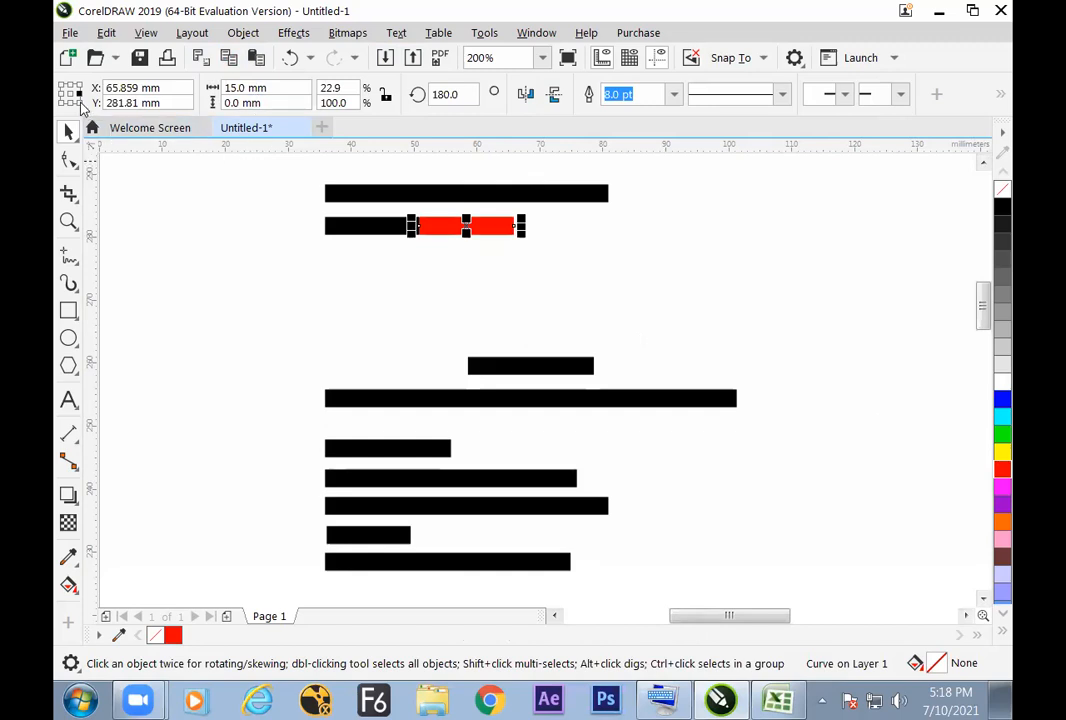
click(513, 95)
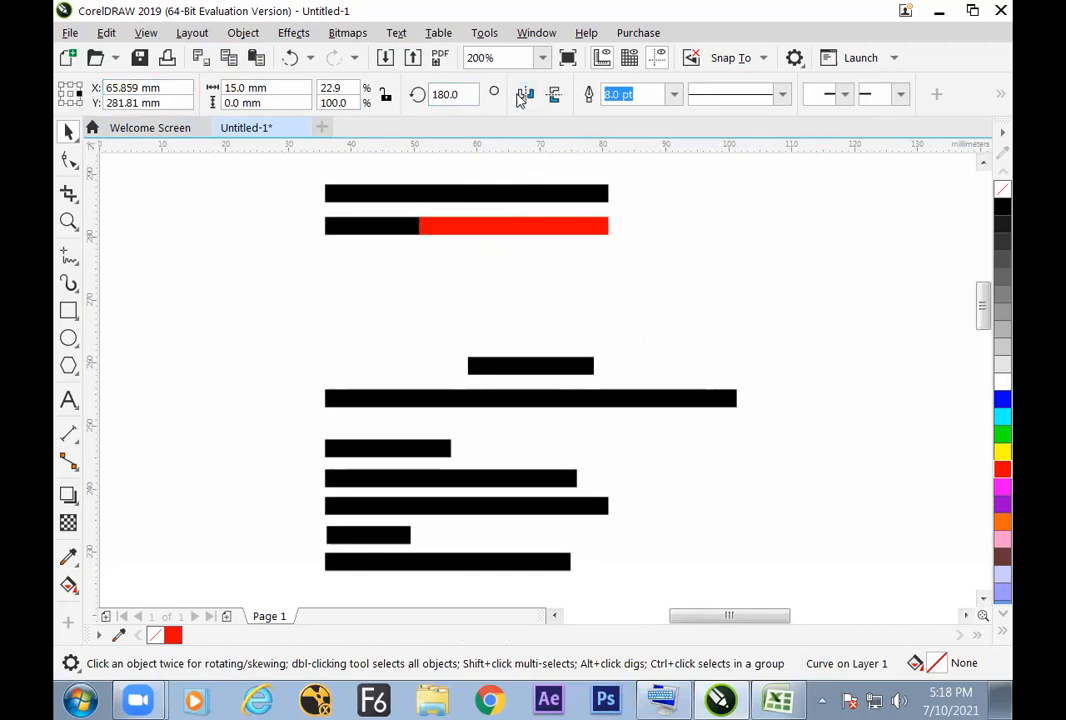
click(1002, 400)
click(905, 390)
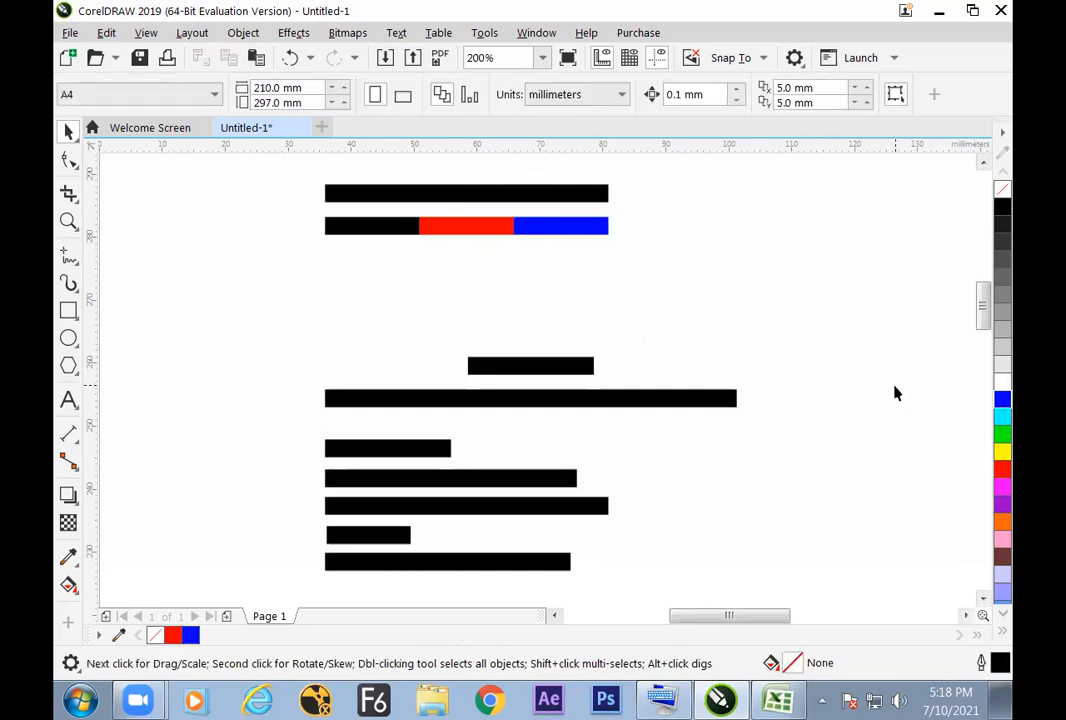
click(474, 192)
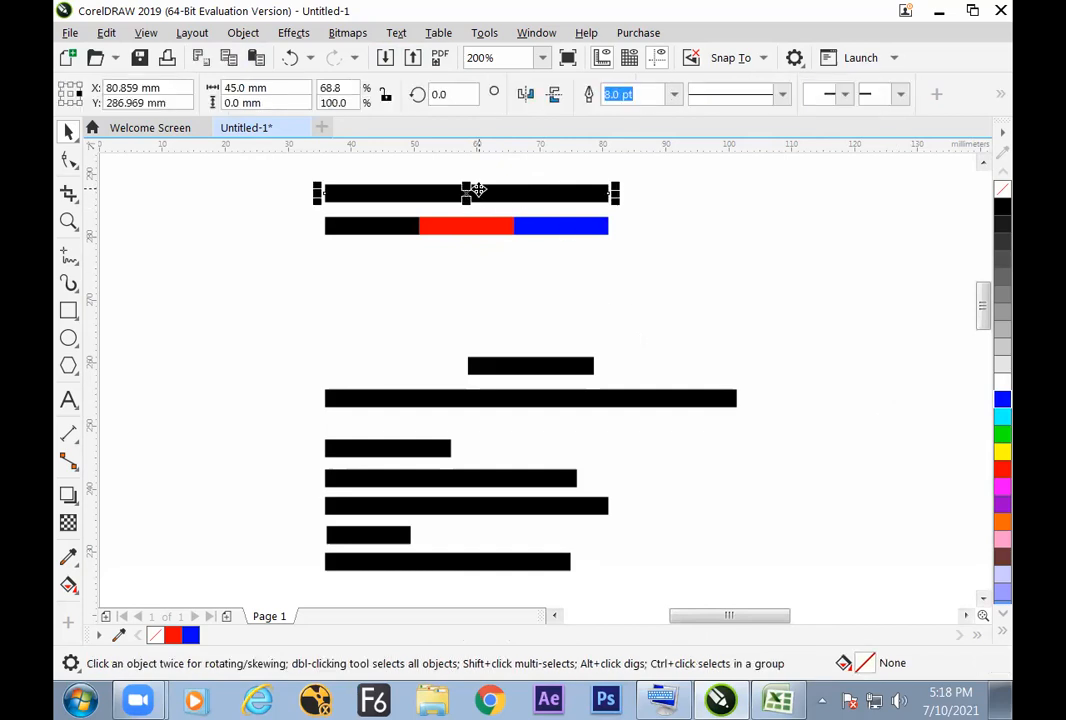
click(390, 238)
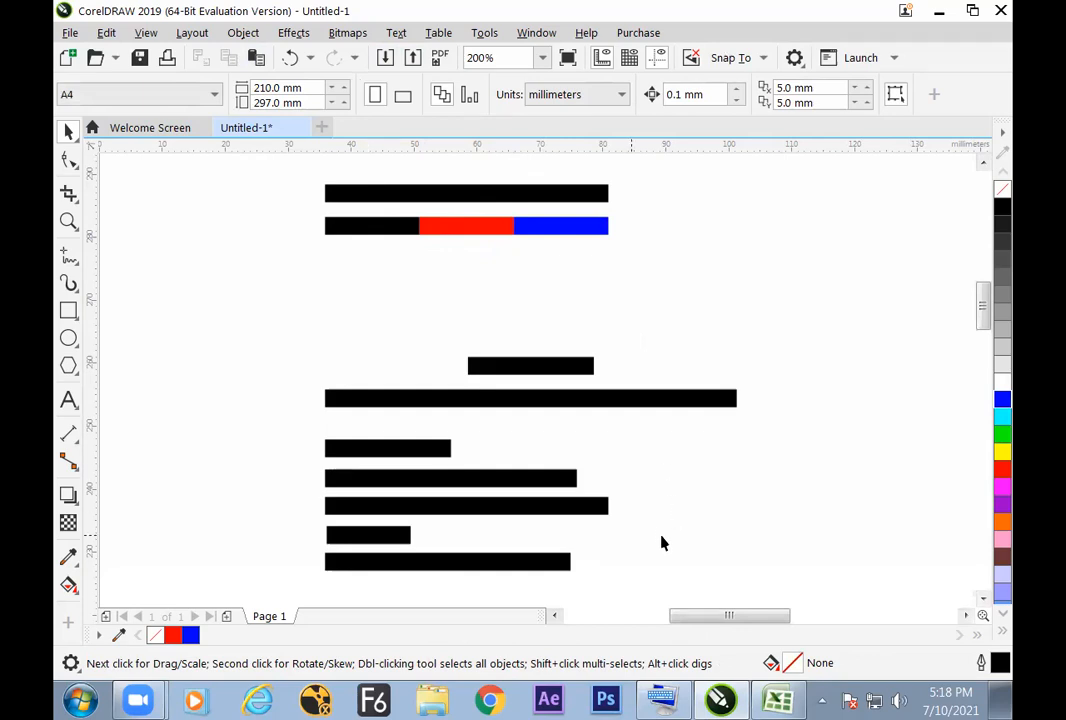
Step: Switch to Paint and handwrite the contact's name and phone number, with a line above and below the number
click(81, 700)
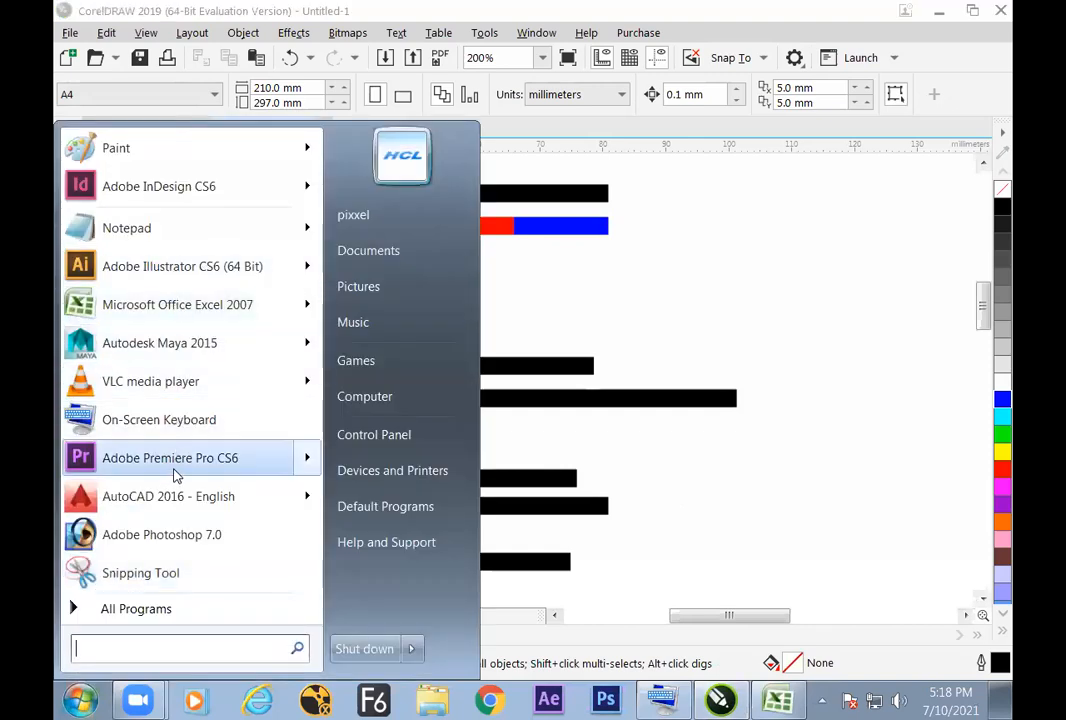
click(155, 147)
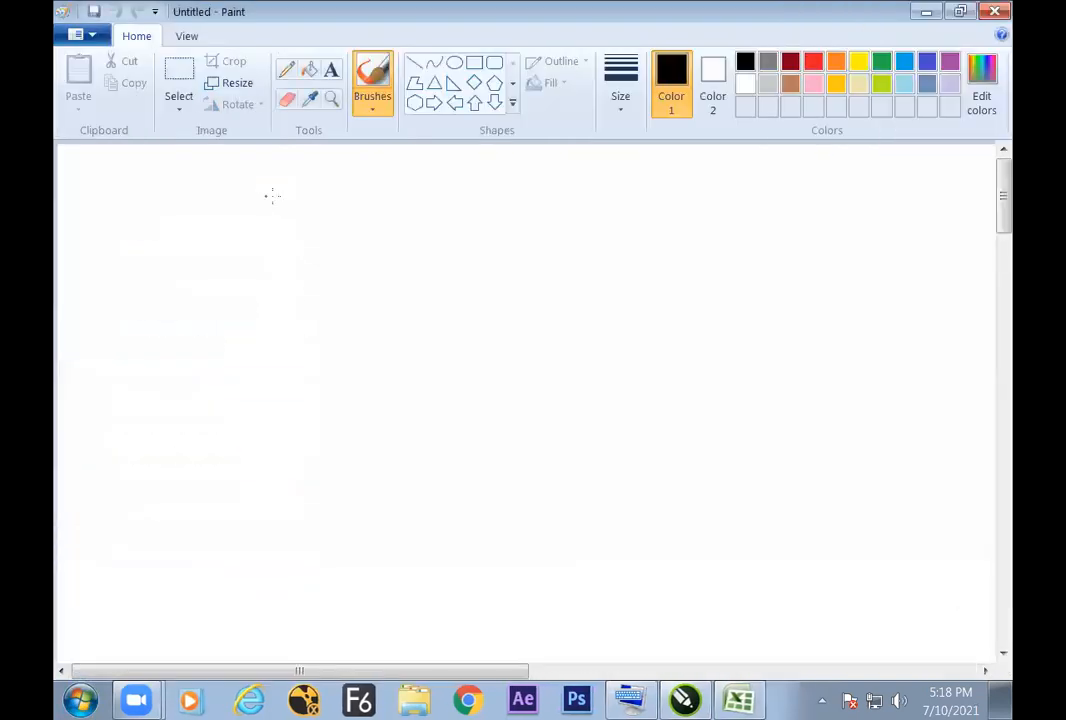
mouse_move(369, 237)
mouse_down()
mouse_move(370, 260)
mouse_move(422, 237)
mouse_up()
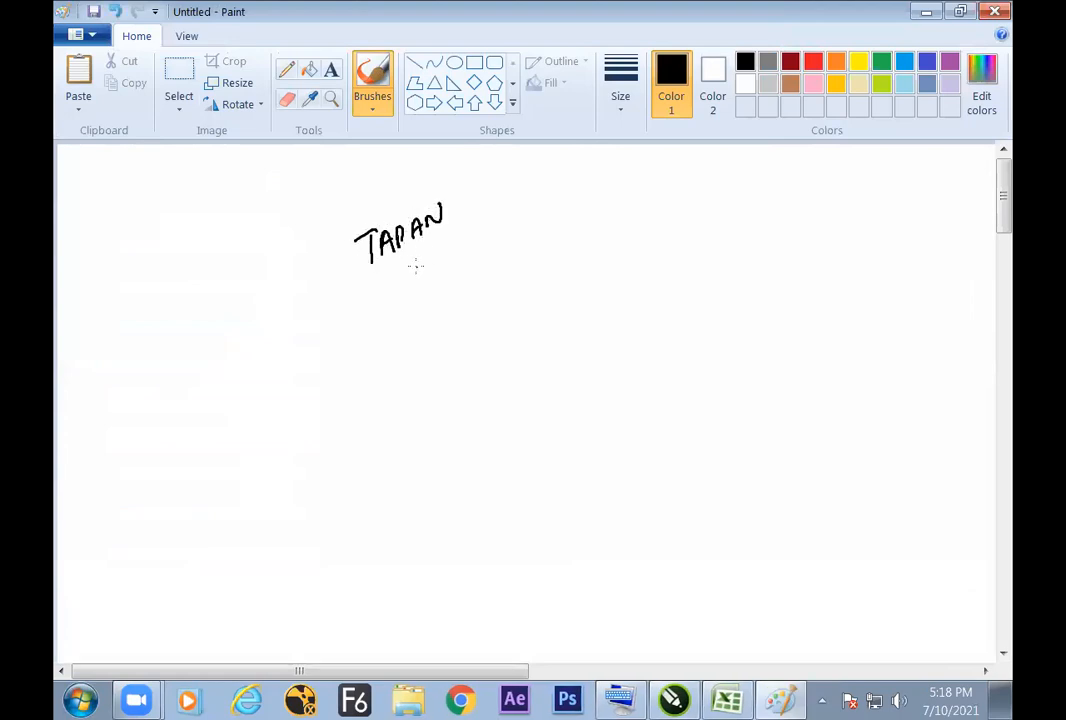
key(ctrl+z)
mouse_move(431, 267)
mouse_down()
mouse_move(436, 286)
mouse_move(467, 262)
mouse_up()
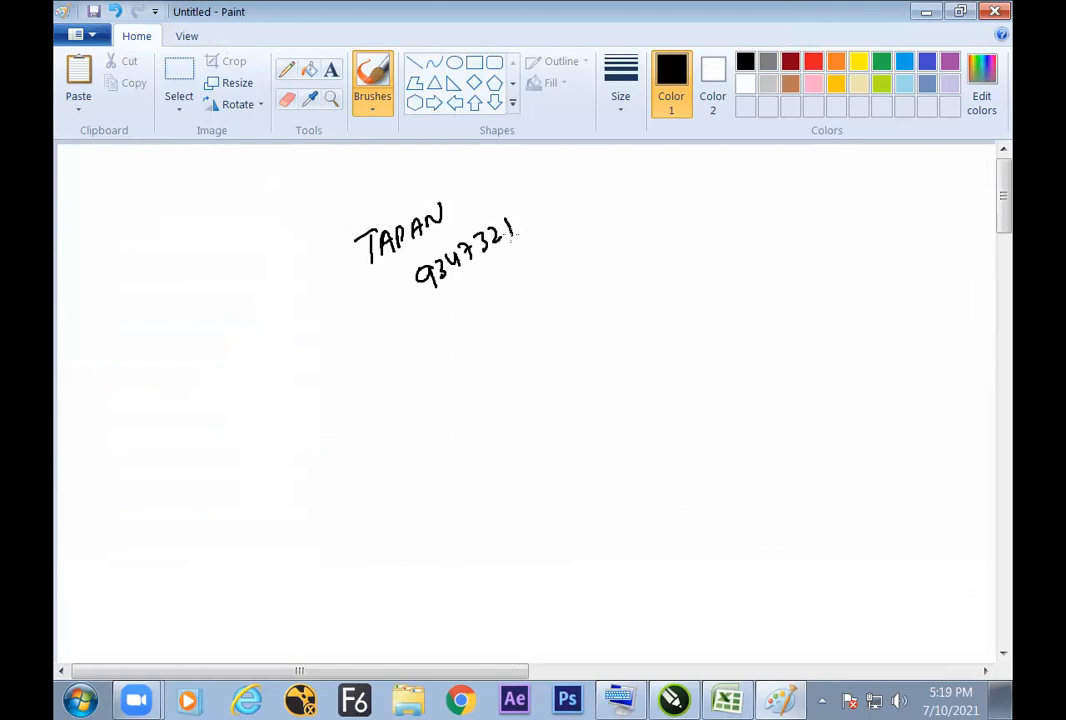
drag(546, 201, 547, 203)
drag(452, 297, 554, 230)
drag(418, 265, 518, 200)
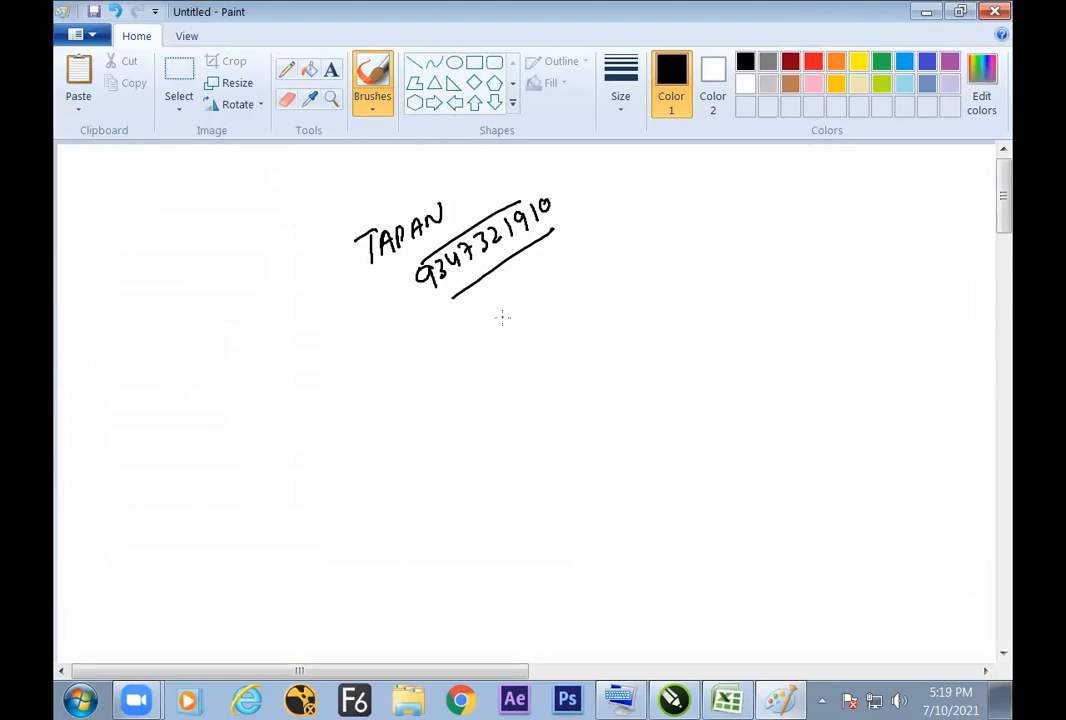
Step: Handwrite "whatsapp." below the phone number and add a few strokes in the empty area further down
mouse_move(511, 281)
mouse_down()
mouse_move(553, 245)
mouse_move(588, 237)
mouse_up()
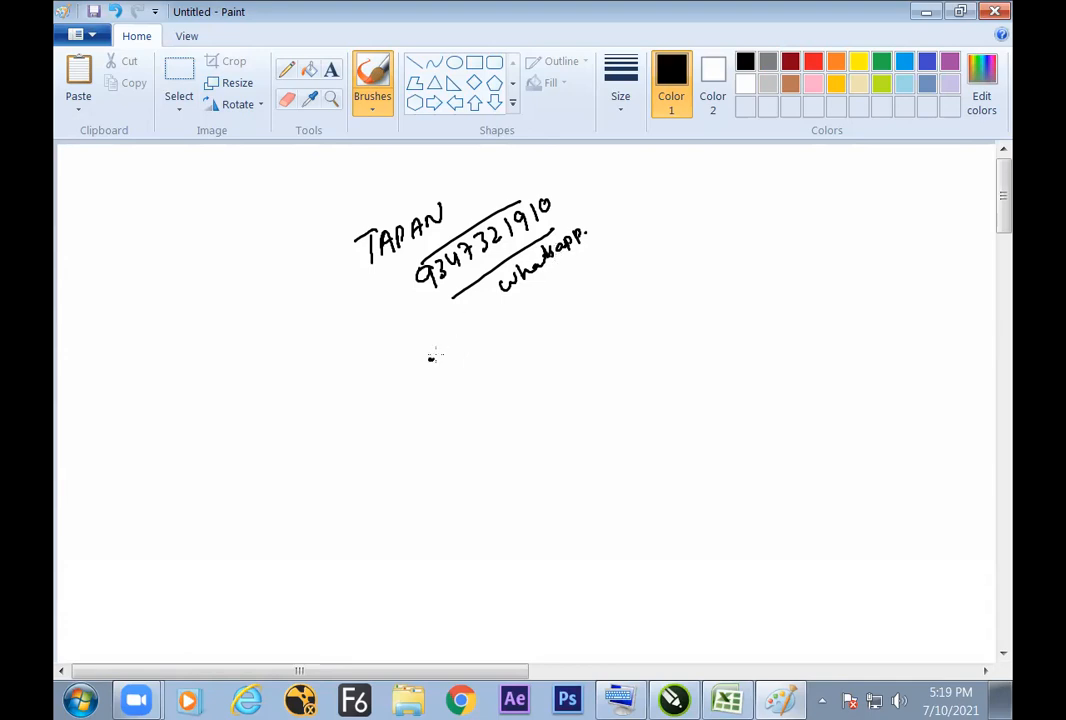
drag(461, 349, 456, 363)
drag(466, 340, 474, 360)
key(alt+Tab)
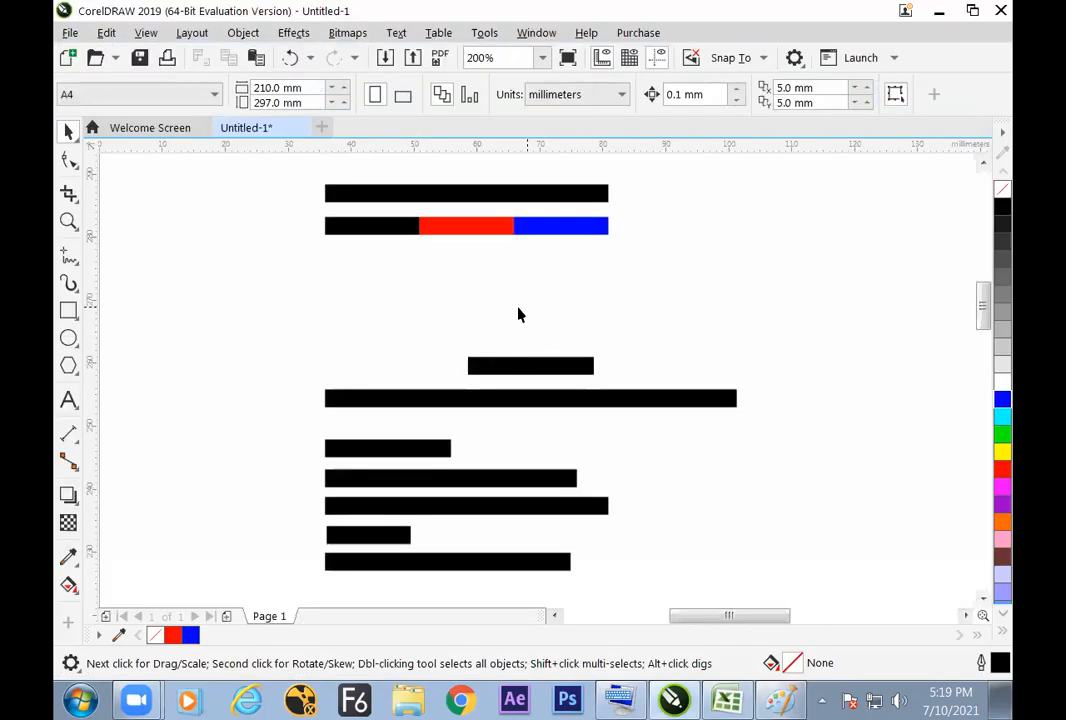
drag(295, 310, 742, 568)
click(809, 409)
Step: Switch to Excel and enter "break a line in to 5 equal part and fill with diff. color" in cell H39
key(alt+Tab)
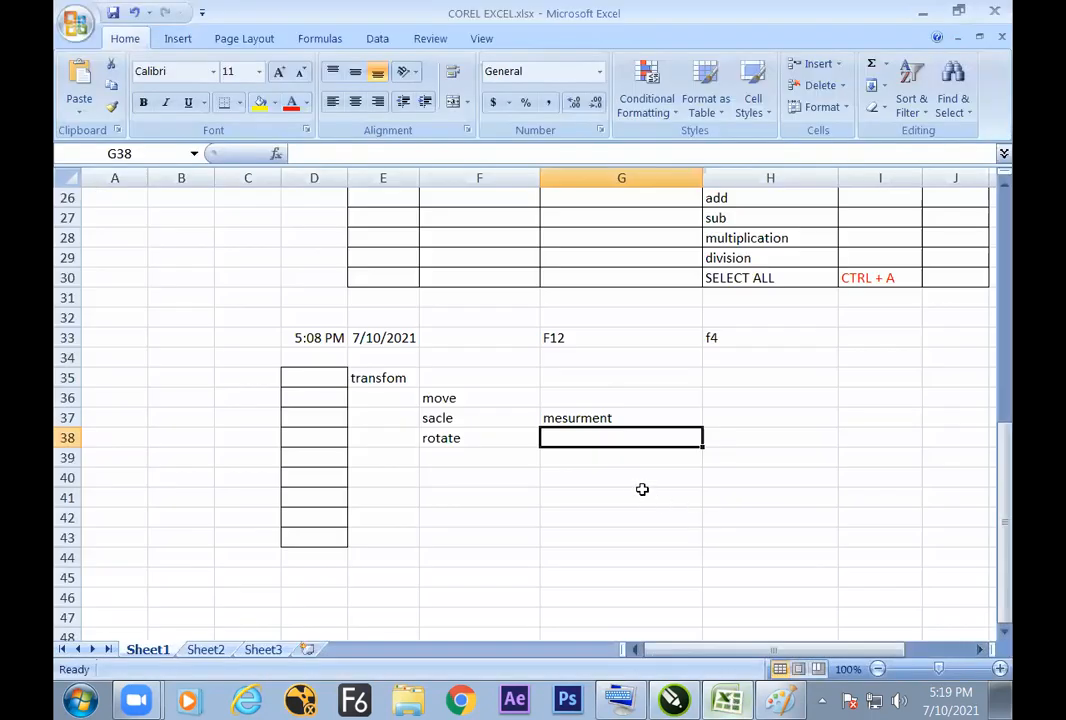
click(766, 444)
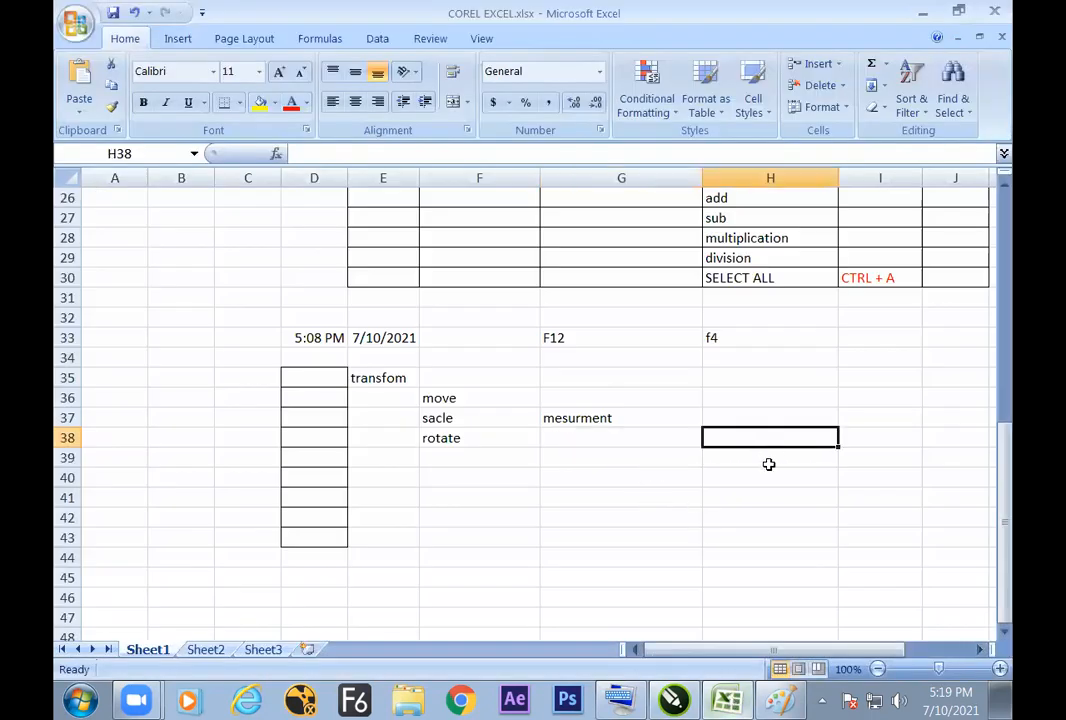
click(772, 461)
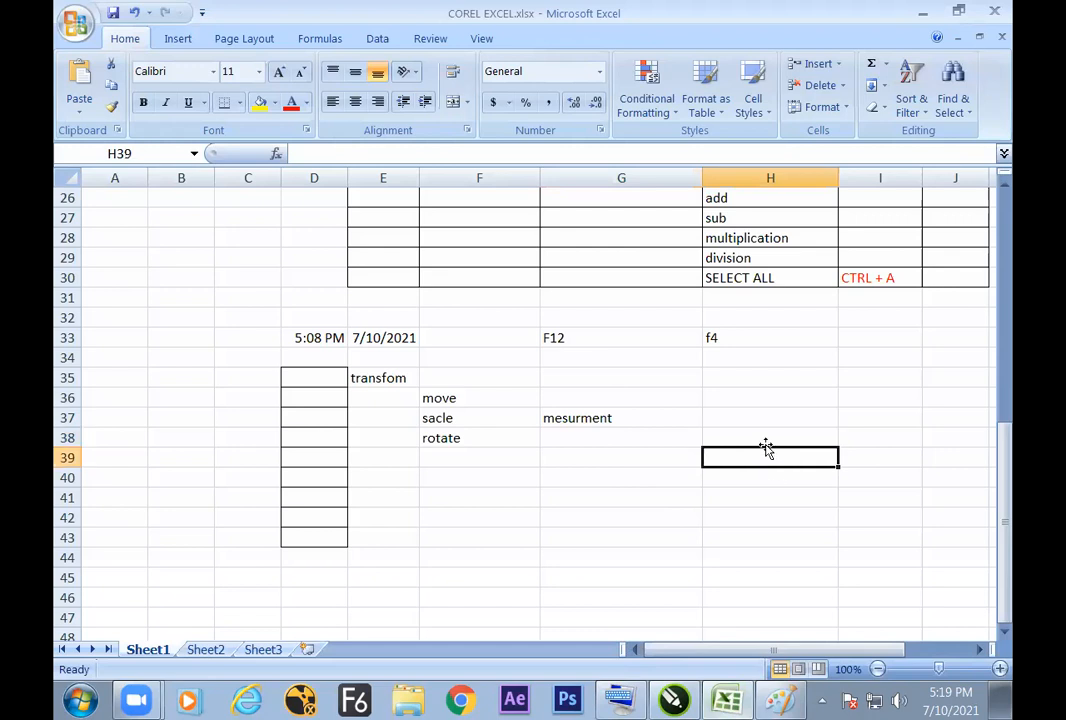
text(bre)
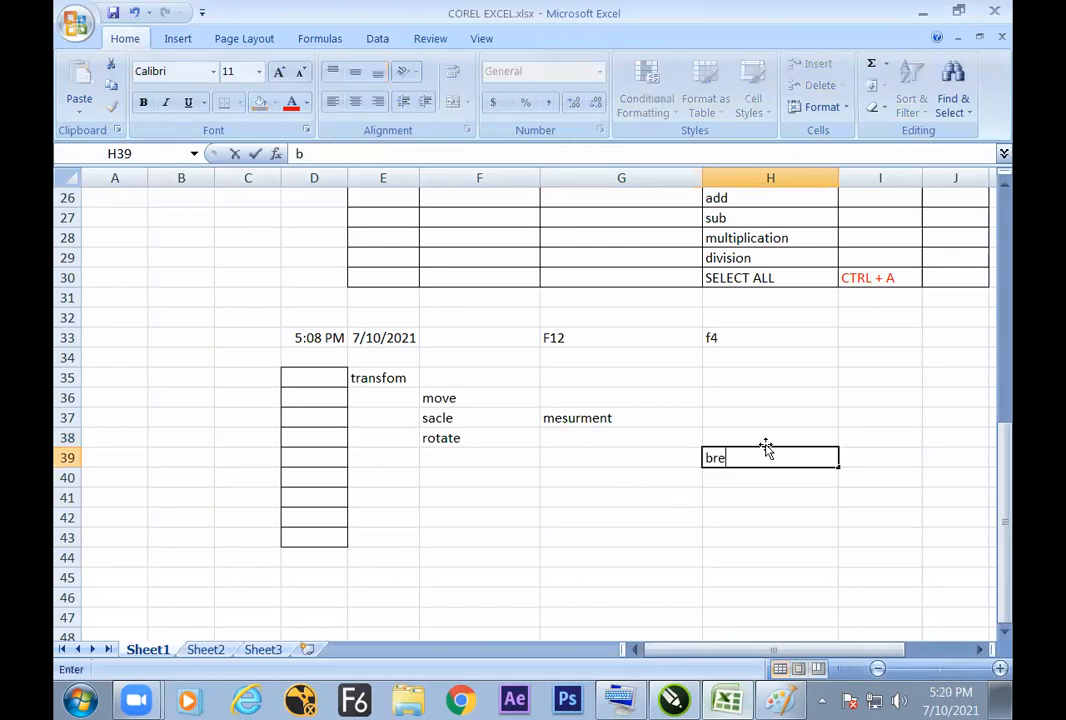
text(ak a line in to)
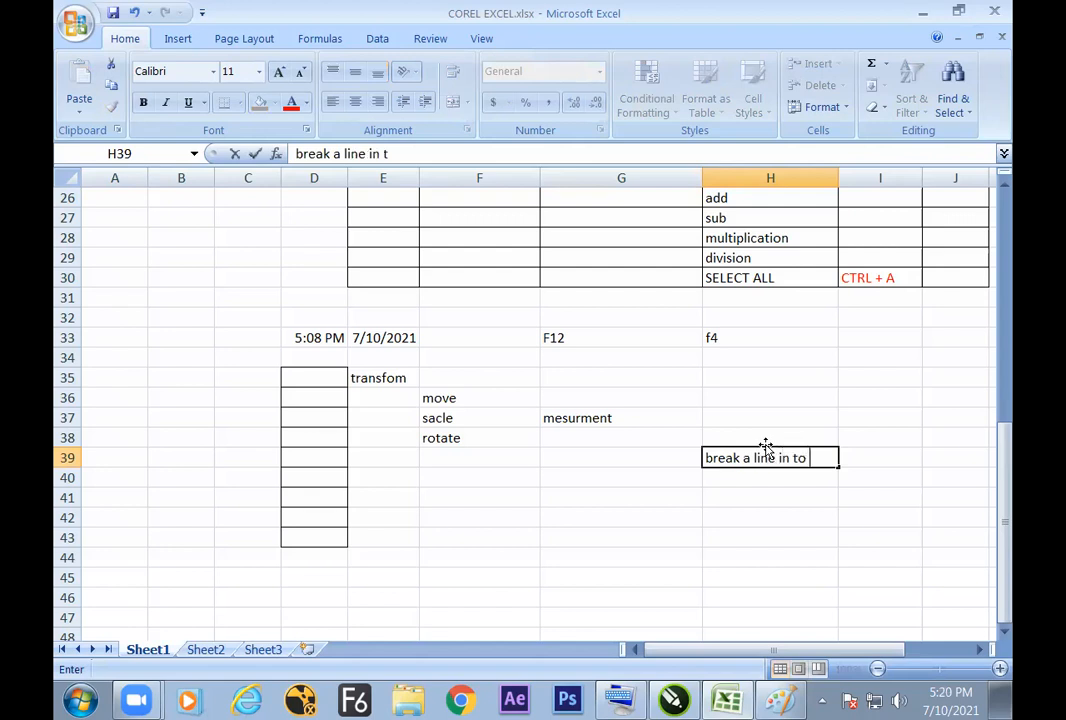
text( 5)
text( equy)
text(al pa)
text(rt and )
text(fill with )
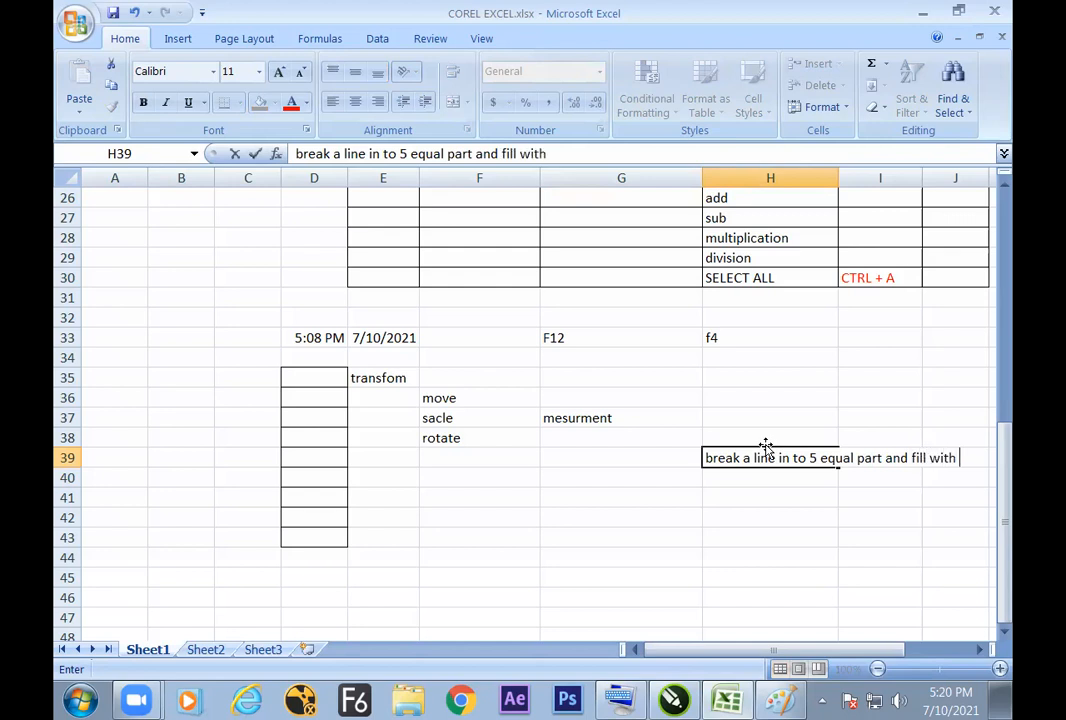
text( diff. color)
key(Return)
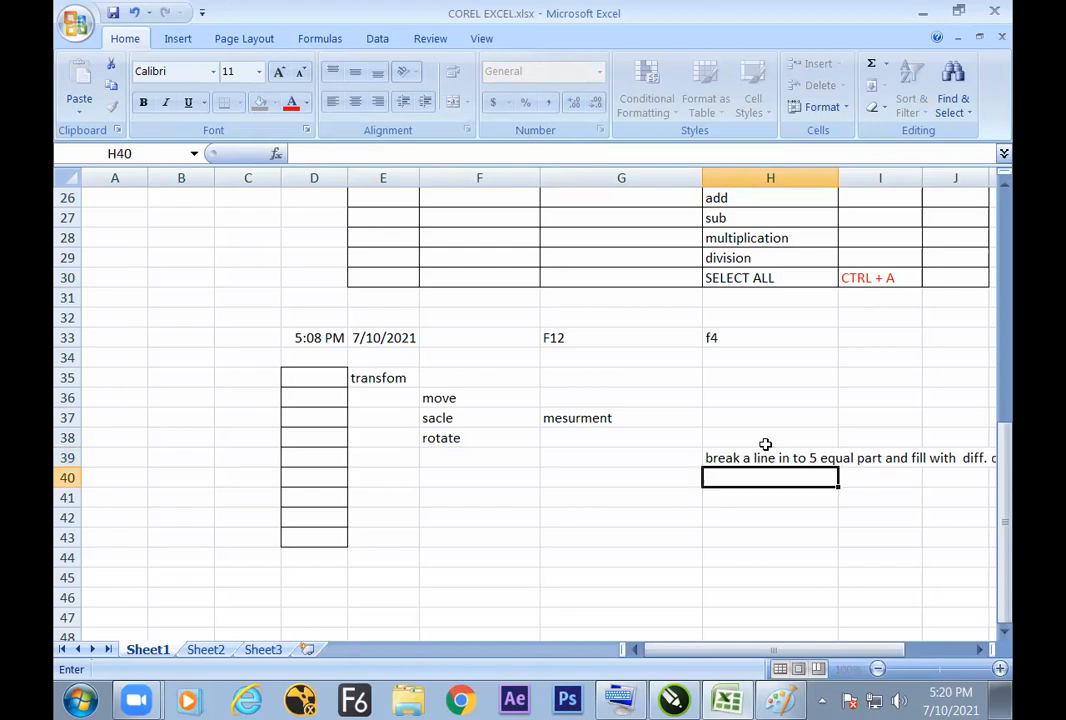
Step: Enter the heading "task" in cell H38, above the line-breaking exercise
click(763, 442)
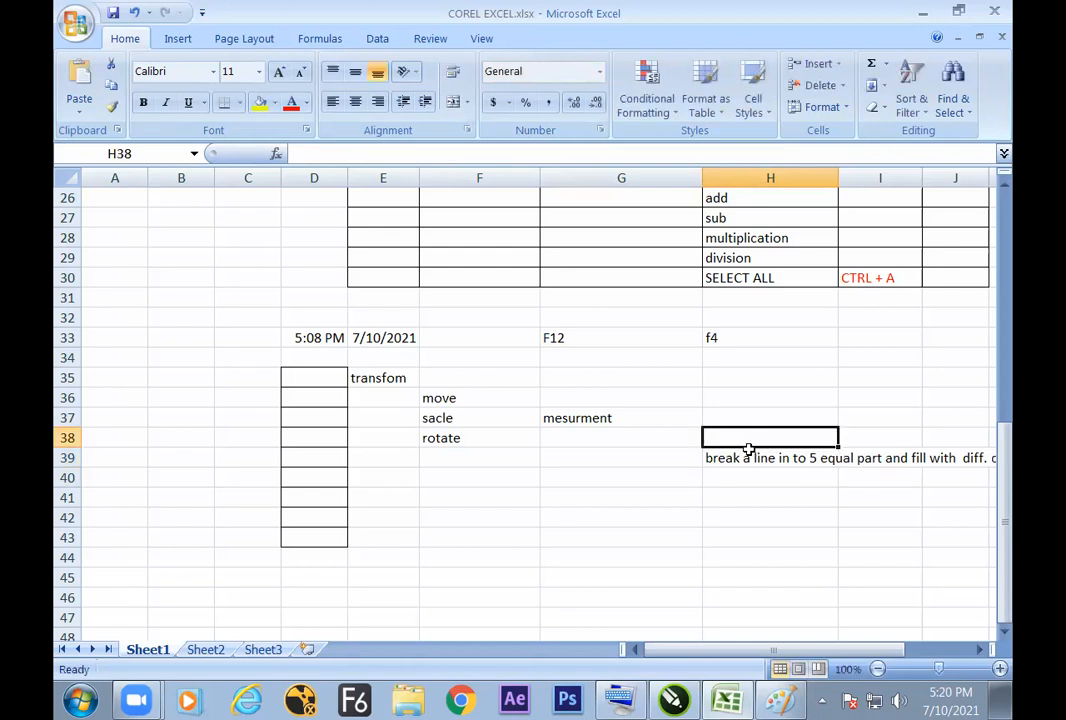
text(ts)
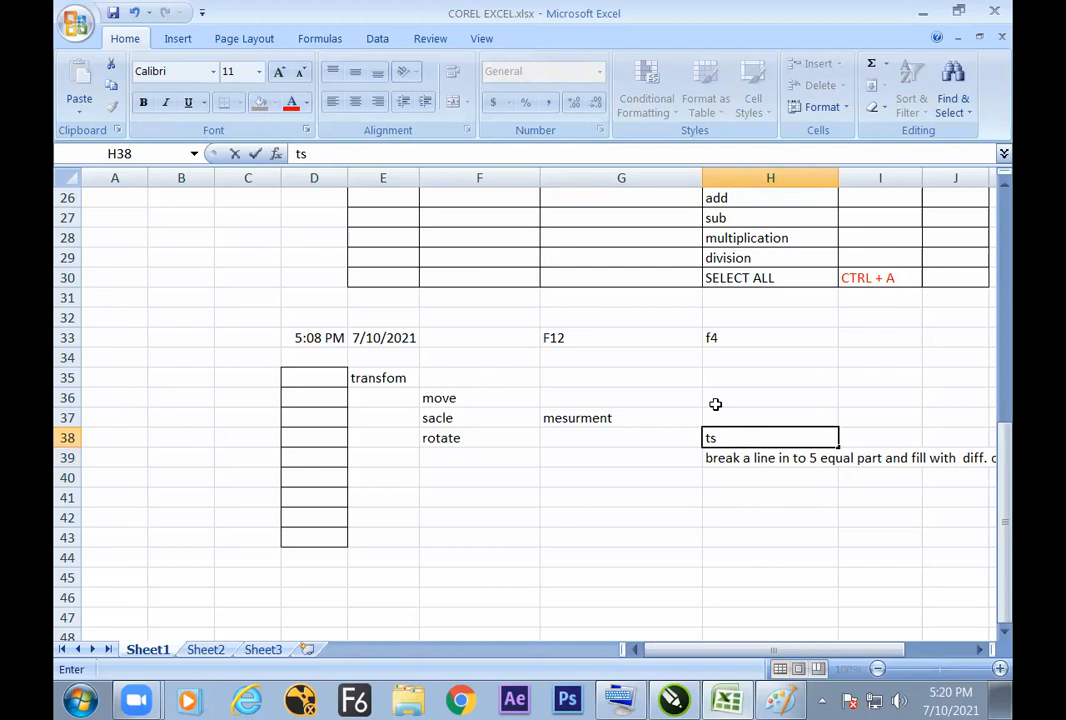
text(ask)
Step: Switch to CorelDRAW and create a new portrait A4 document in inches with the preset settings
key(alt+Tab)
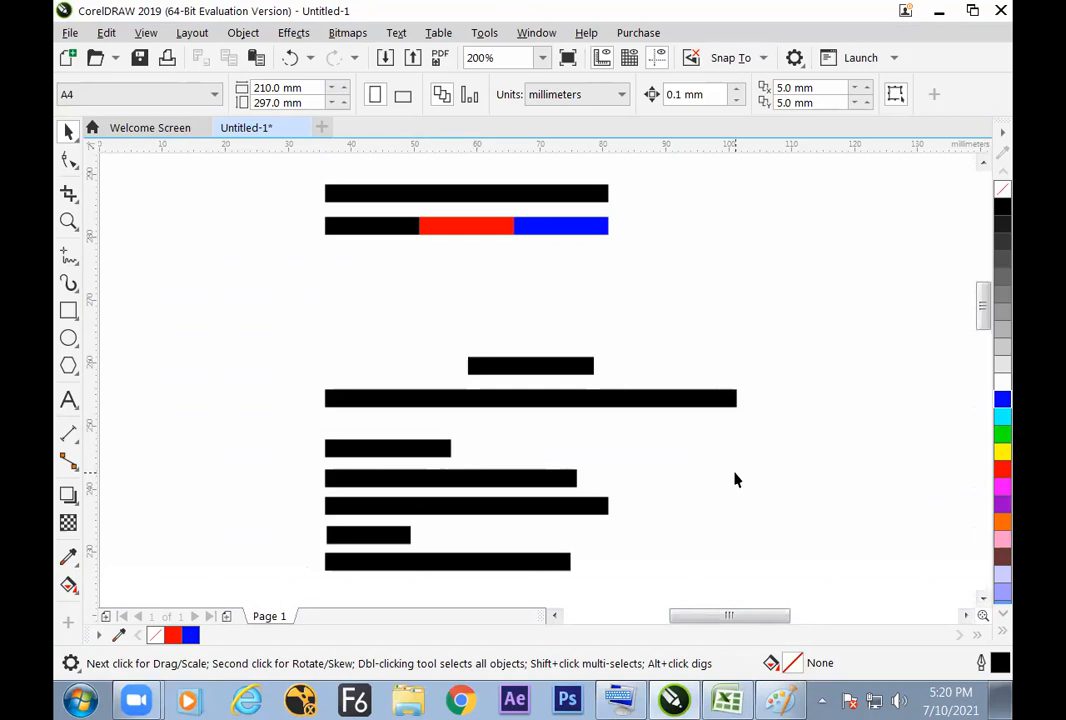
key(ctrl+n)
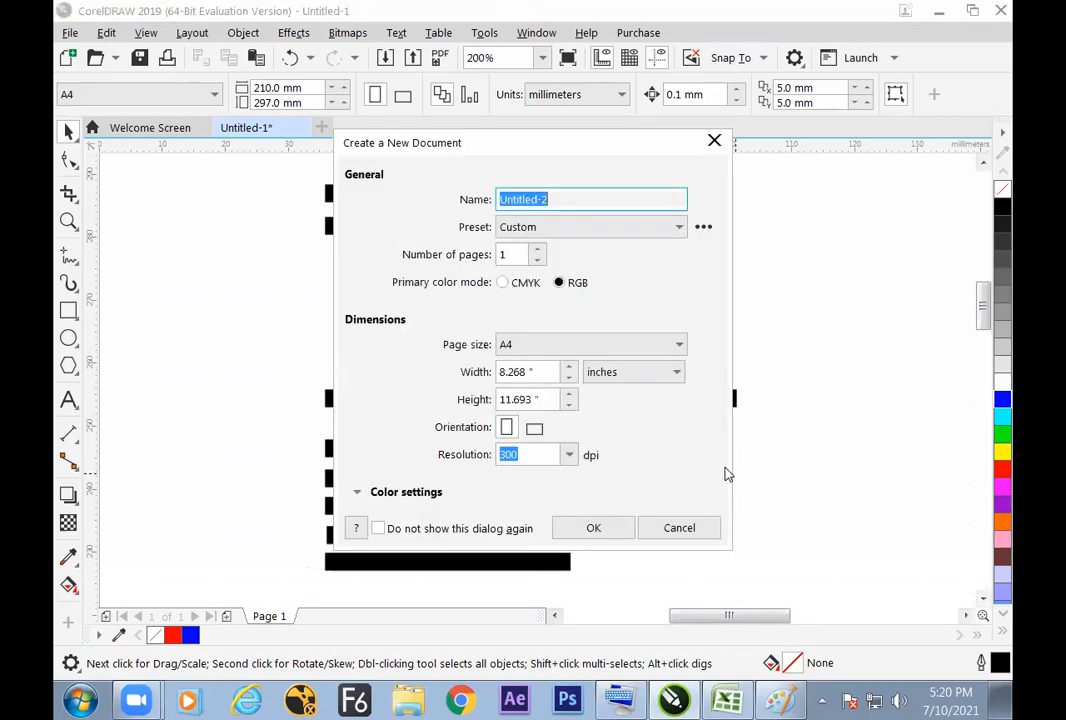
key(Return)
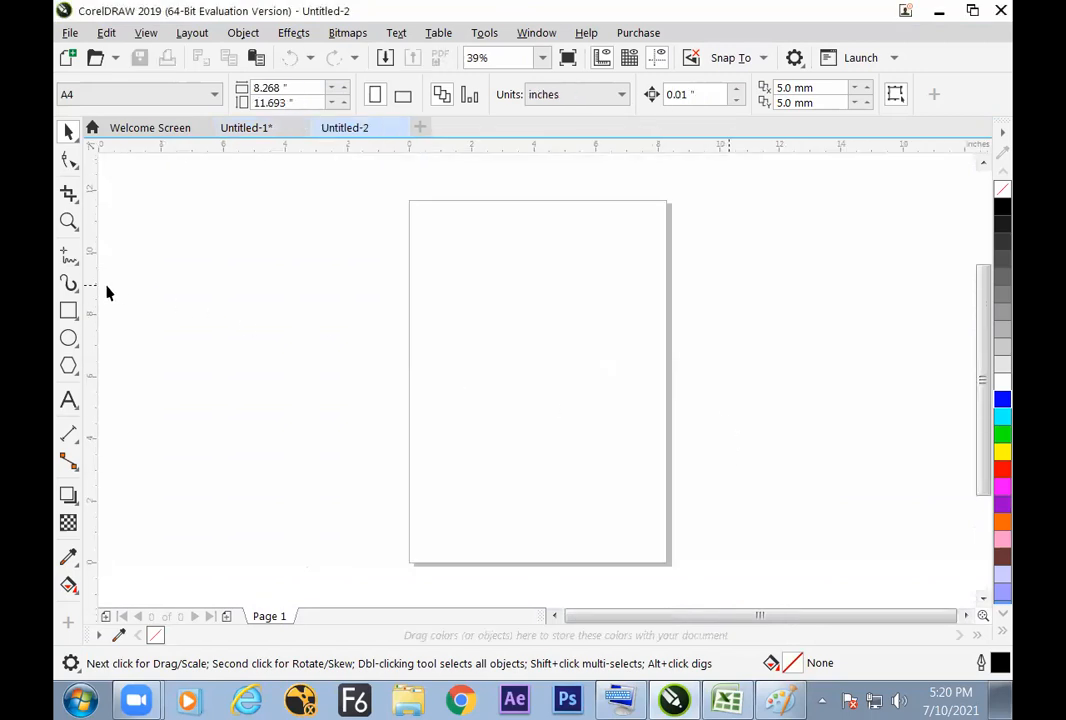
Step: Draw a horizontal freehand line about 3.5 inches long in the upper part of the page and check its size
click(69, 255)
click(474, 292)
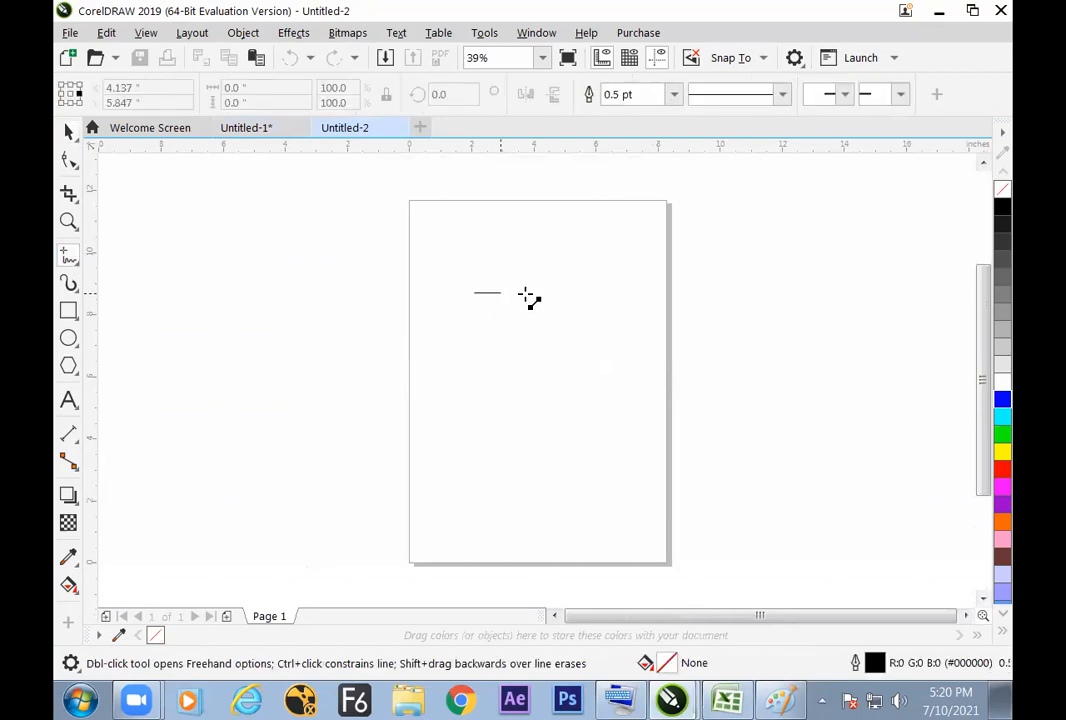
click(582, 292)
click(69, 131)
click(533, 326)
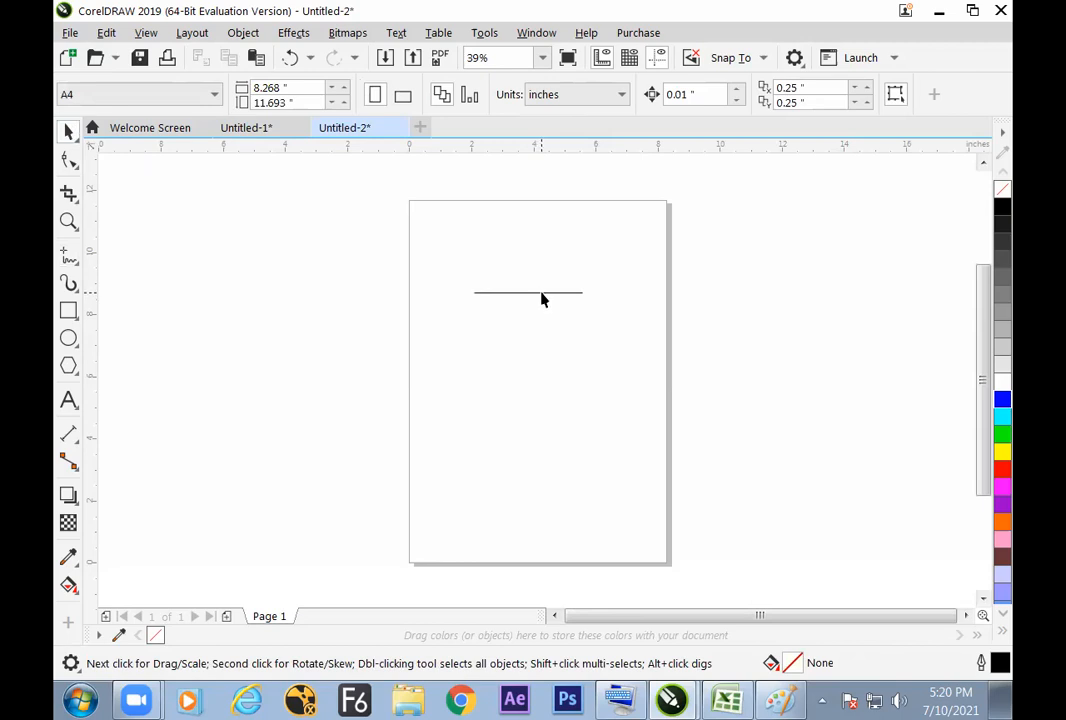
click(542, 297)
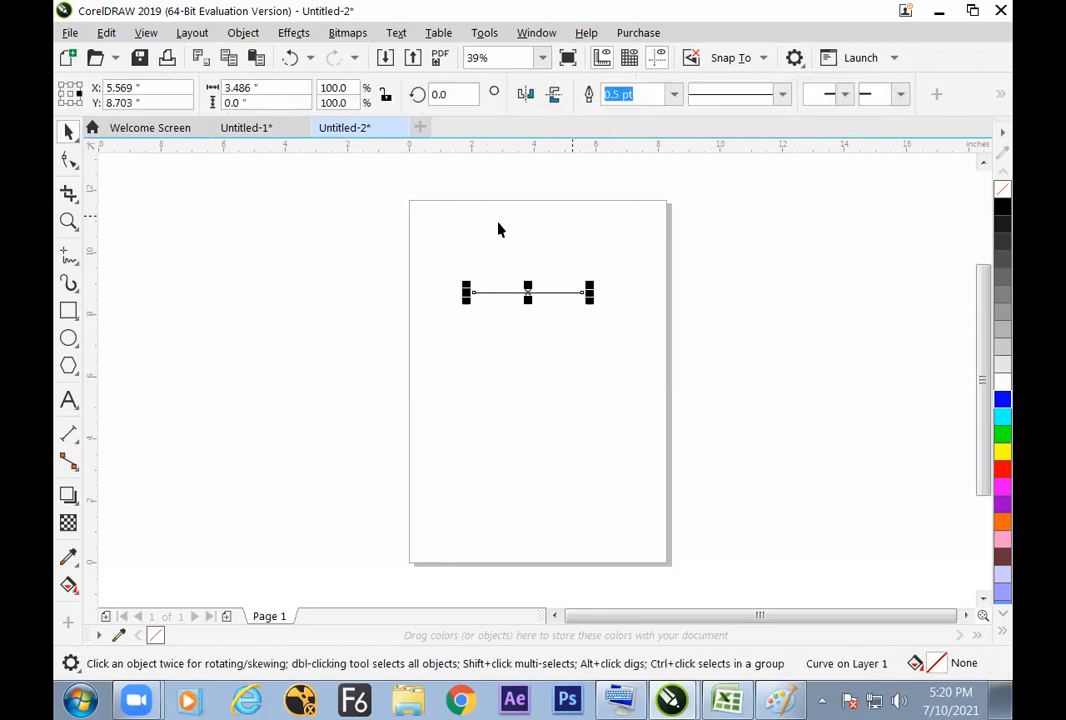
click(692, 352)
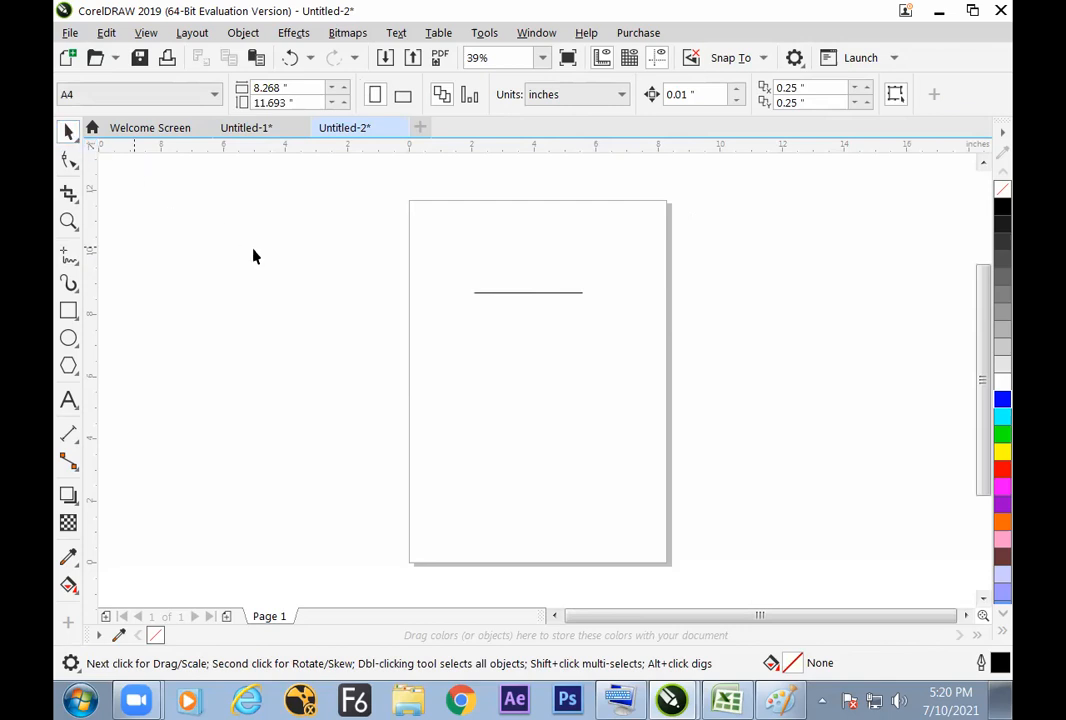
Step: Try to copy the page width value with nothing selected on the page, and undo the last paste
click(288, 88)
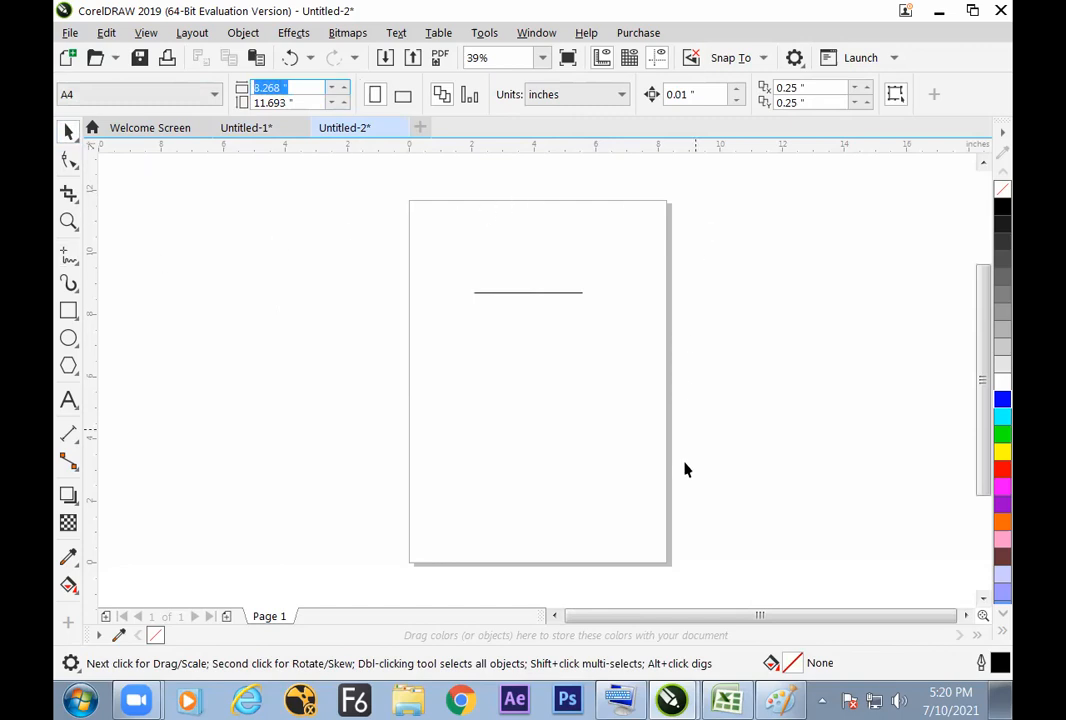
click(306, 88)
drag(306, 88, 252, 90)
click(259, 60)
key(ctrl+z)
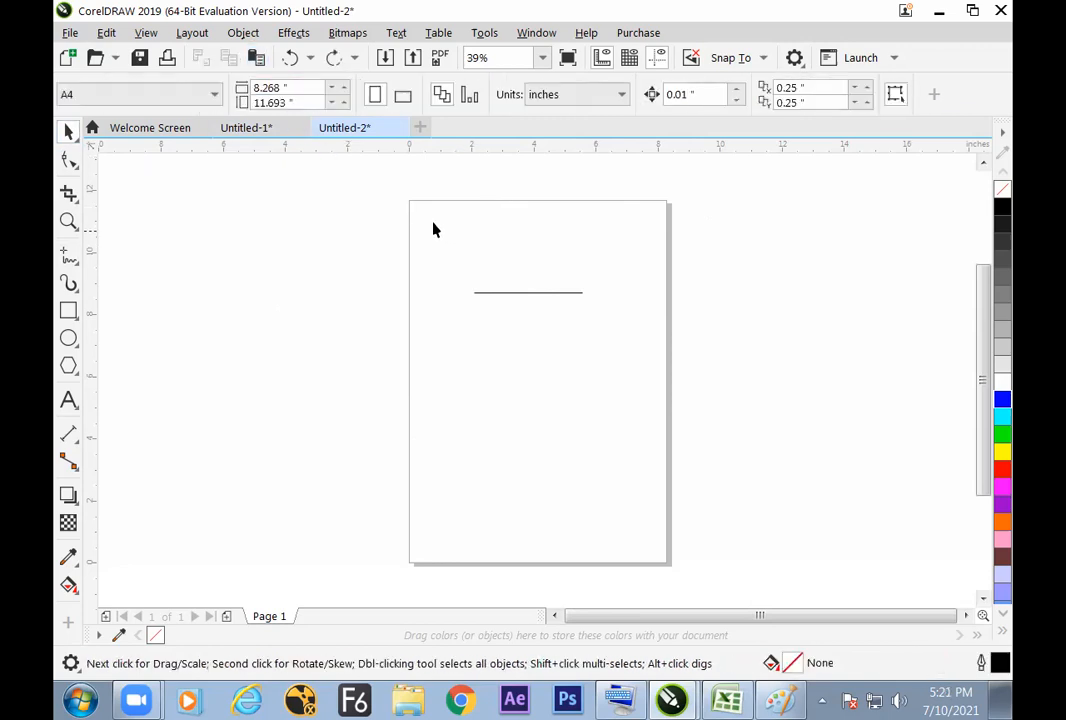
Step: Copy the page width value from the page dimensions with nothing selected on the page
double_click(278, 88)
right_click(278, 88)
click(202, 147)
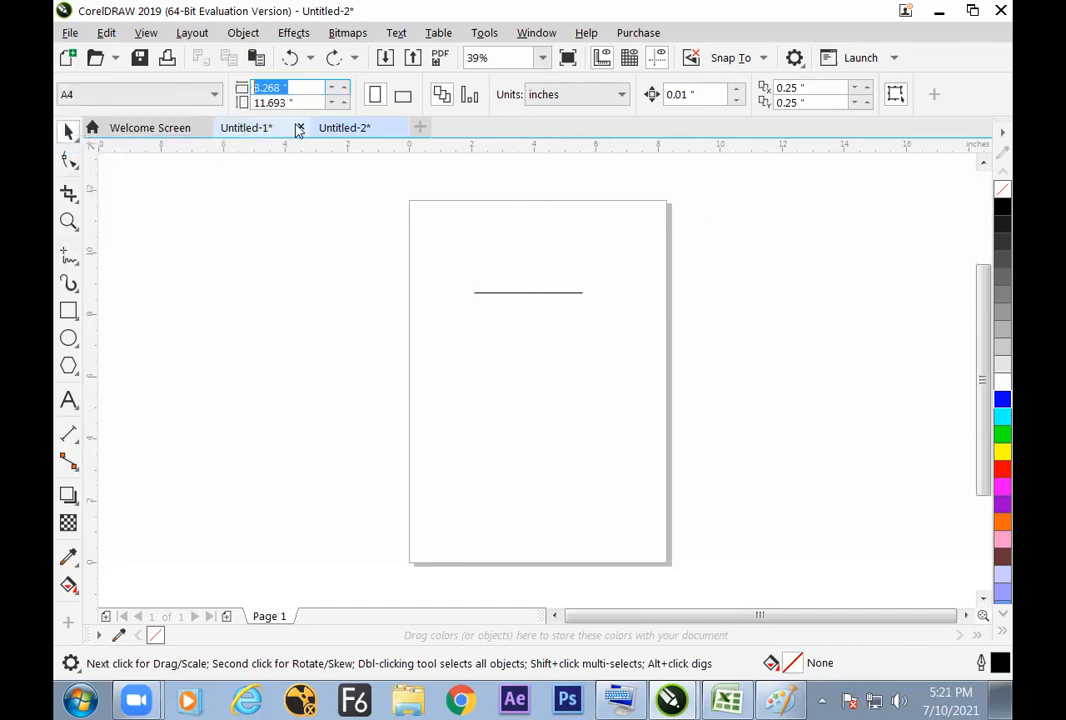
click(106, 33)
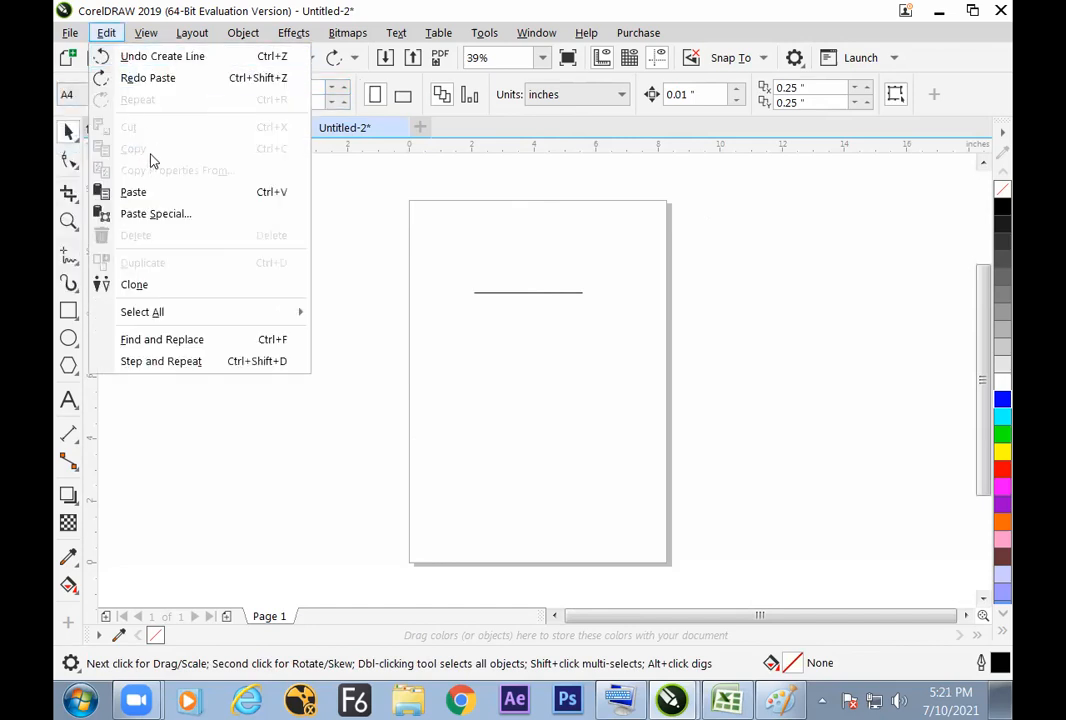
click(323, 127)
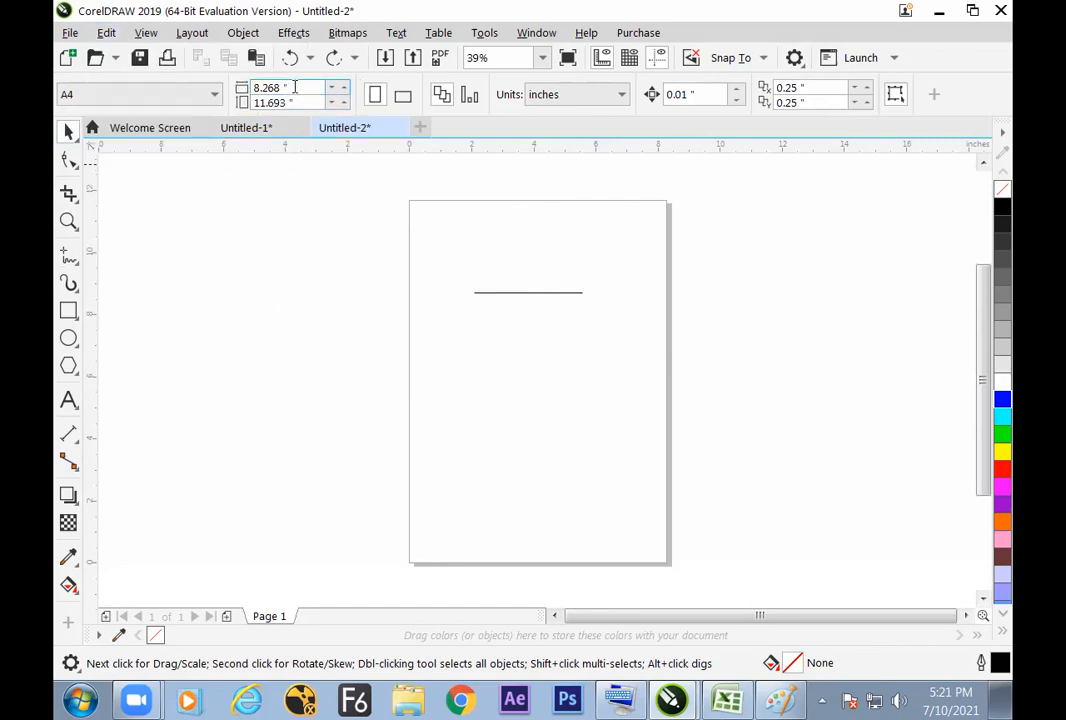
Step: Set the horizontal line's width to 8.268 inches, using its left-middle point as the object origin
click(493, 297)
click(62, 94)
drag(271, 89, 211, 95)
text(8.268)
key(Return)
click(442, 430)
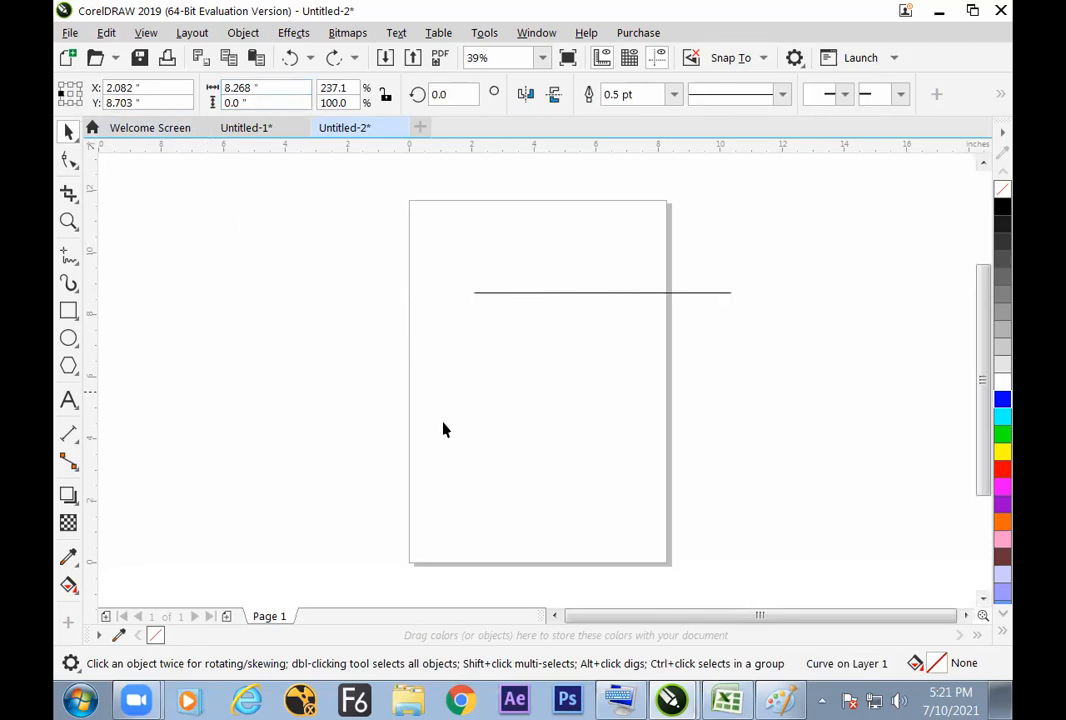
click(540, 292)
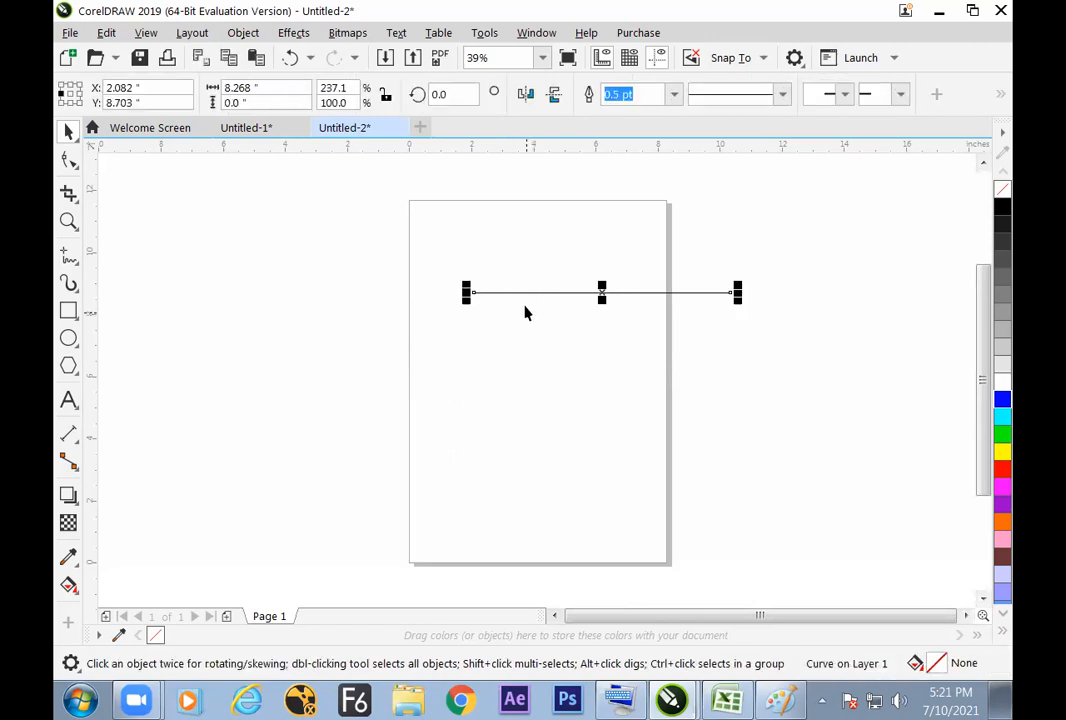
drag(440, 204, 580, 256)
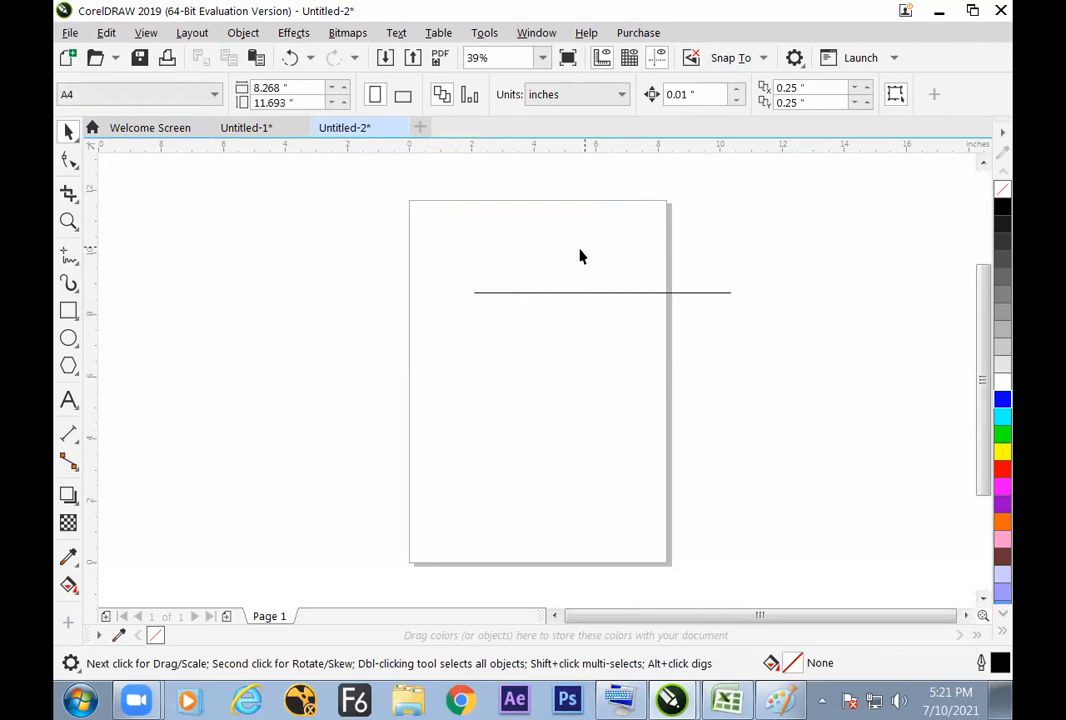
click(531, 293)
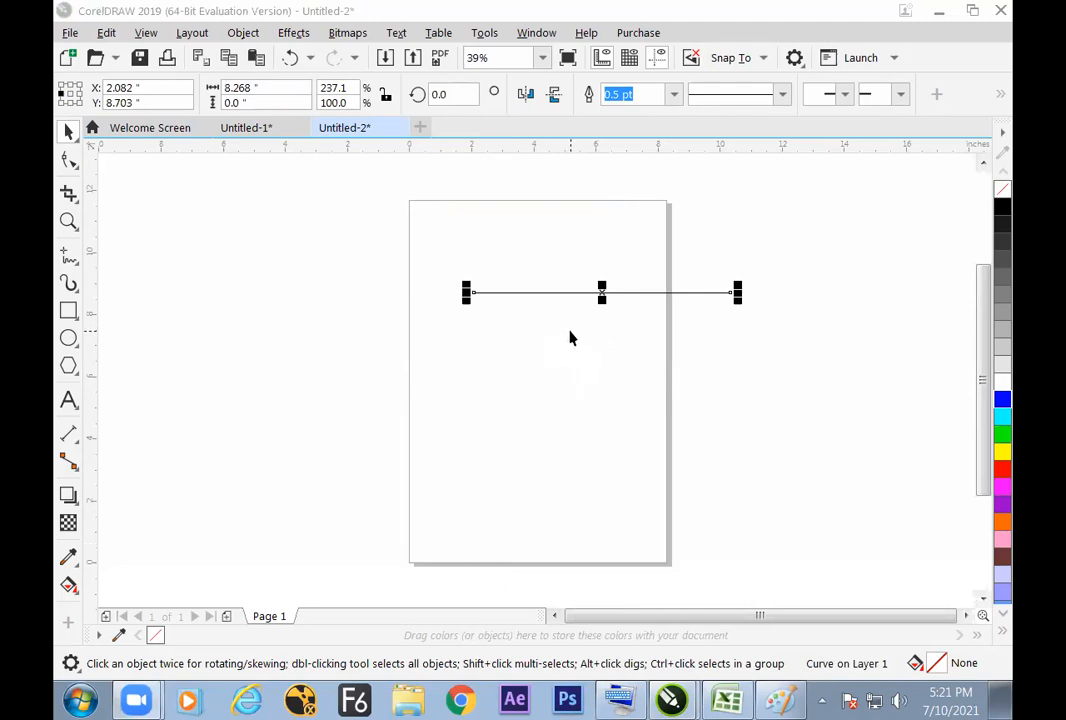
Step: Switch to Excel to review the cells beside the move and scale notes, and return to CorelDRAW
key(alt+Tab)
key(alt+Tab)
key(alt+Tab)
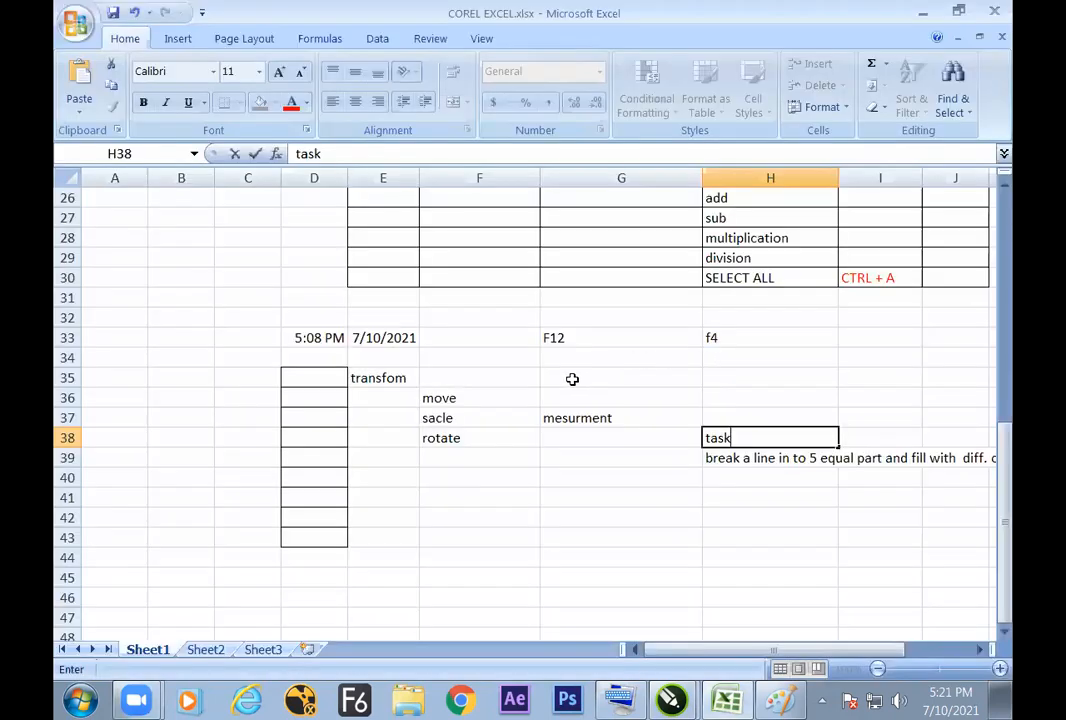
click(514, 418)
click(573, 420)
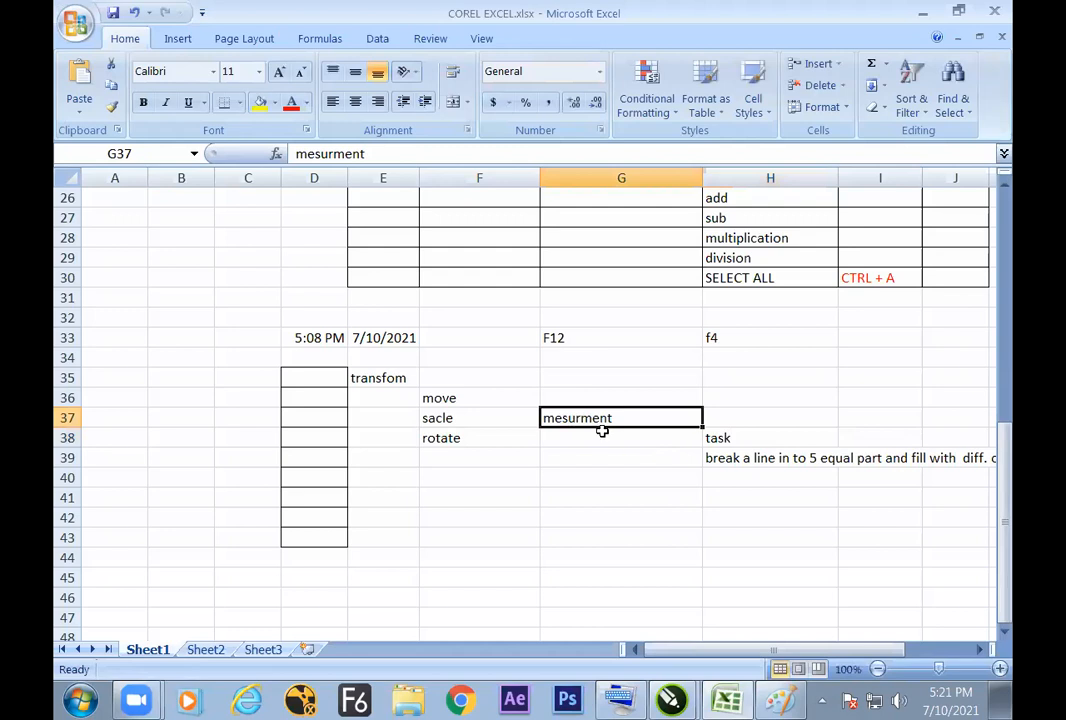
key(Up)
click(538, 402)
click(575, 402)
key(alt+Tab)
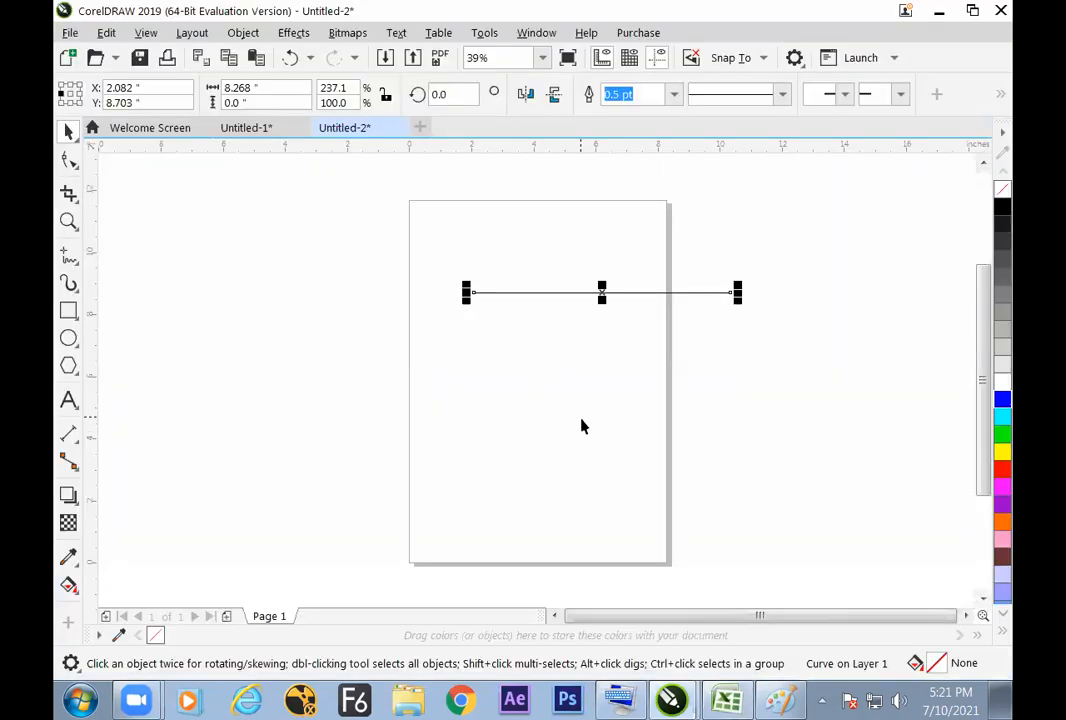
Step: Move the line down to a Y position of about 6.6 inches and set its X position to 0 inches
drag(560, 293, 645, 357)
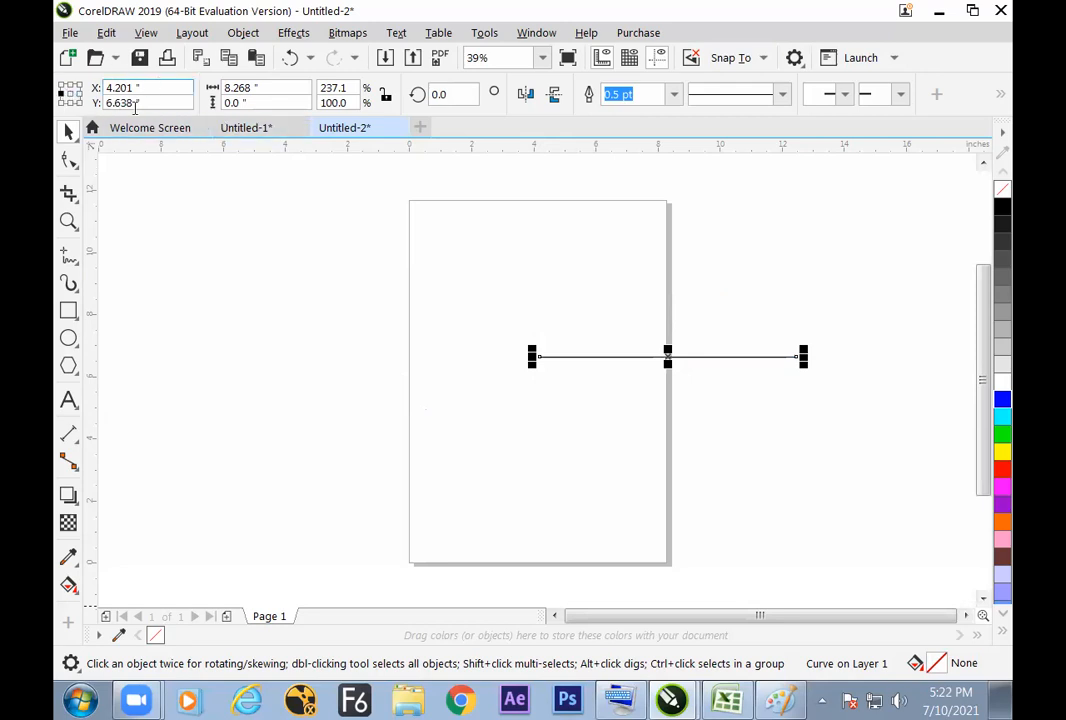
drag(145, 87, 102, 97)
drag(159, 88, 101, 98)
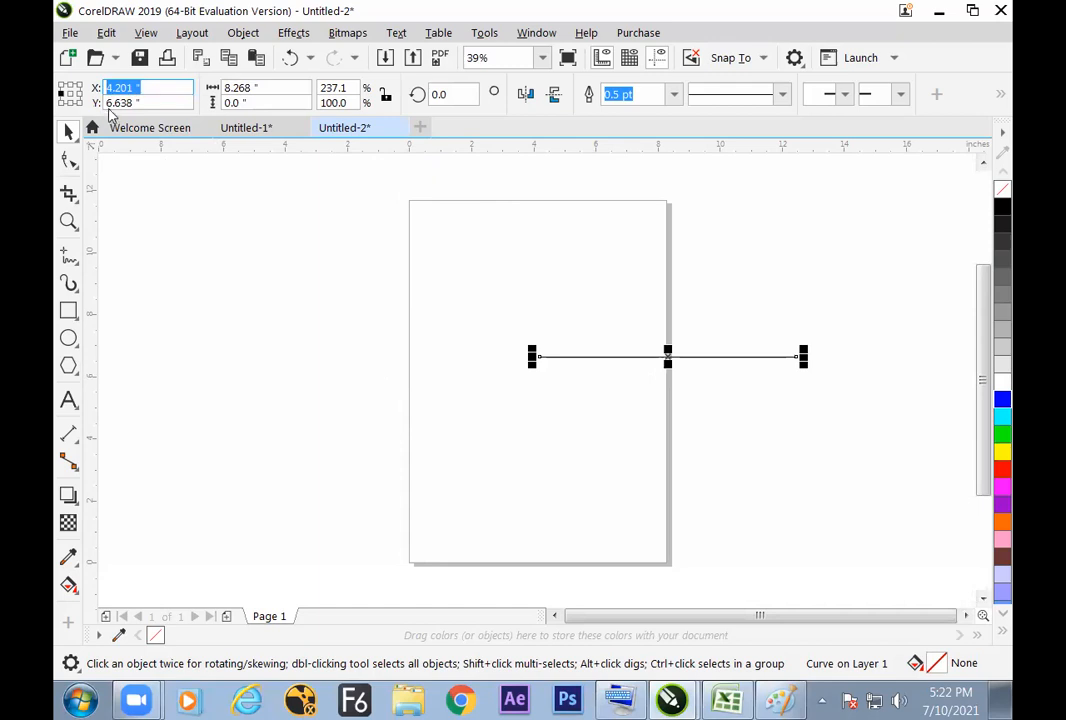
text(0)
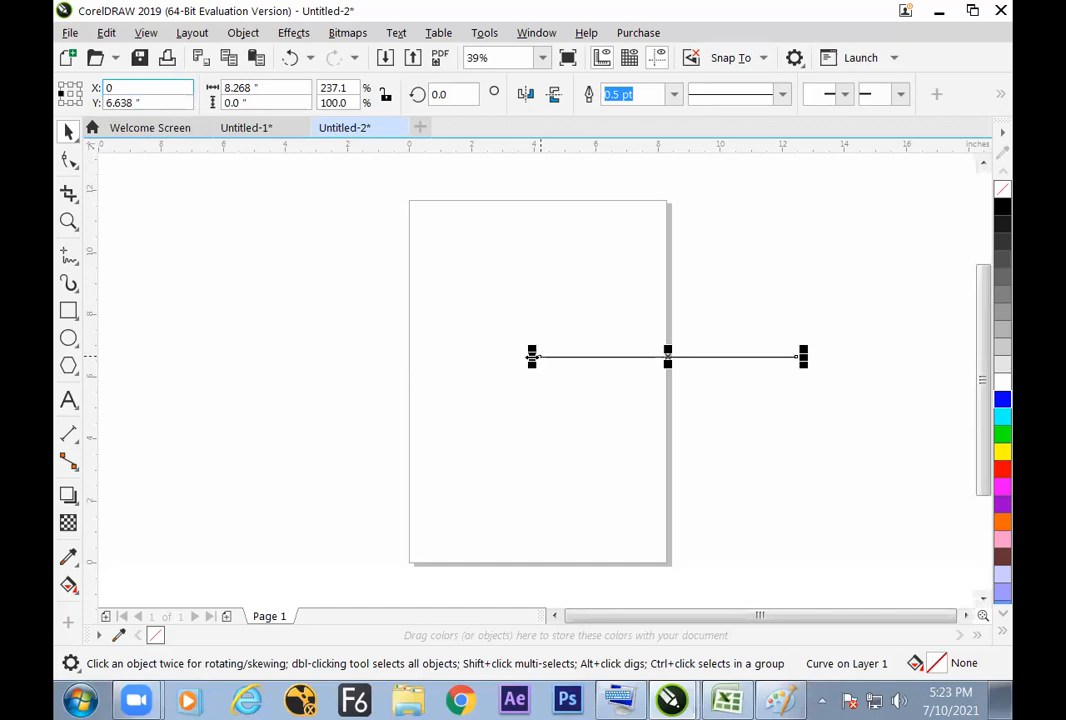
key(Return)
click(371, 488)
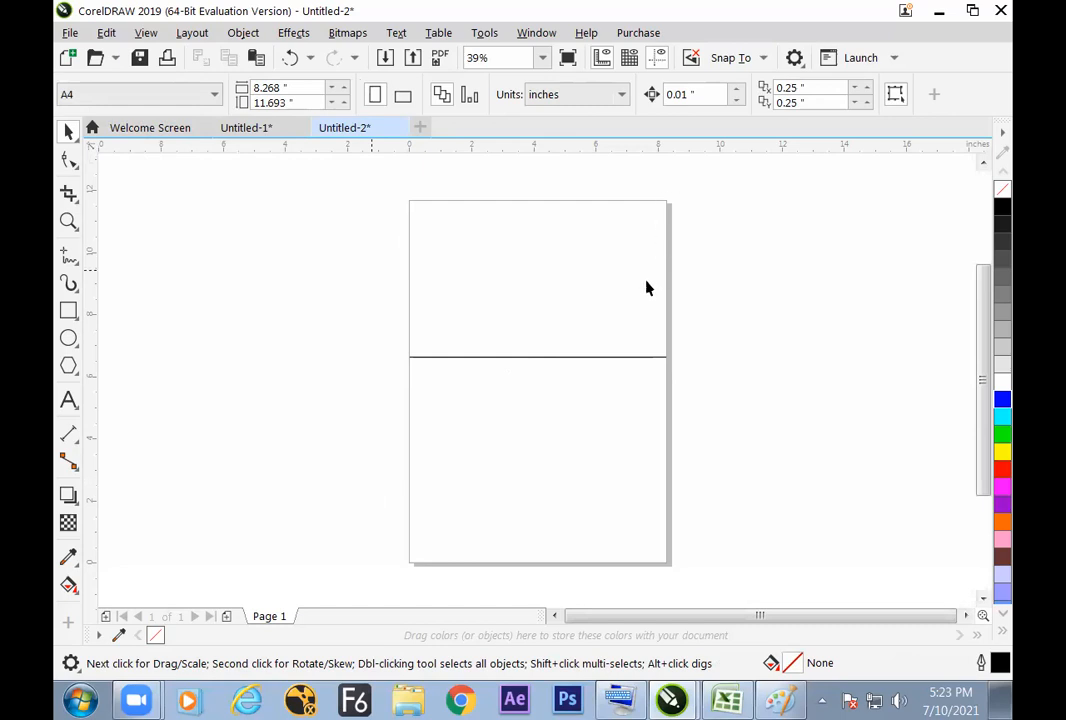
click(598, 362)
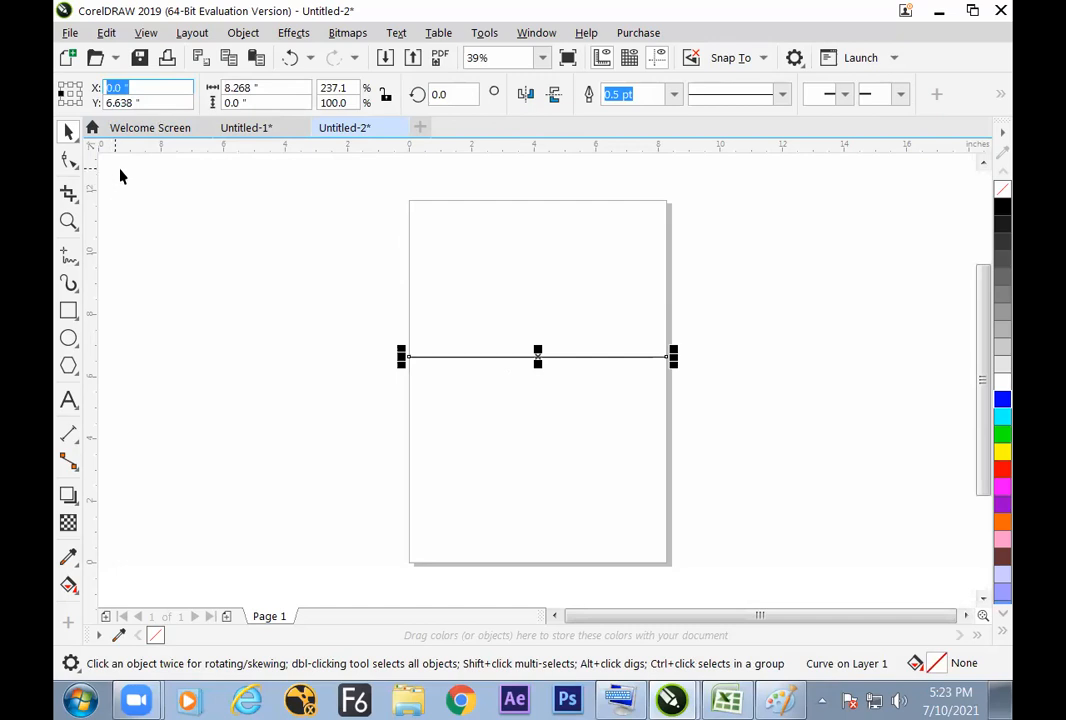
click(190, 200)
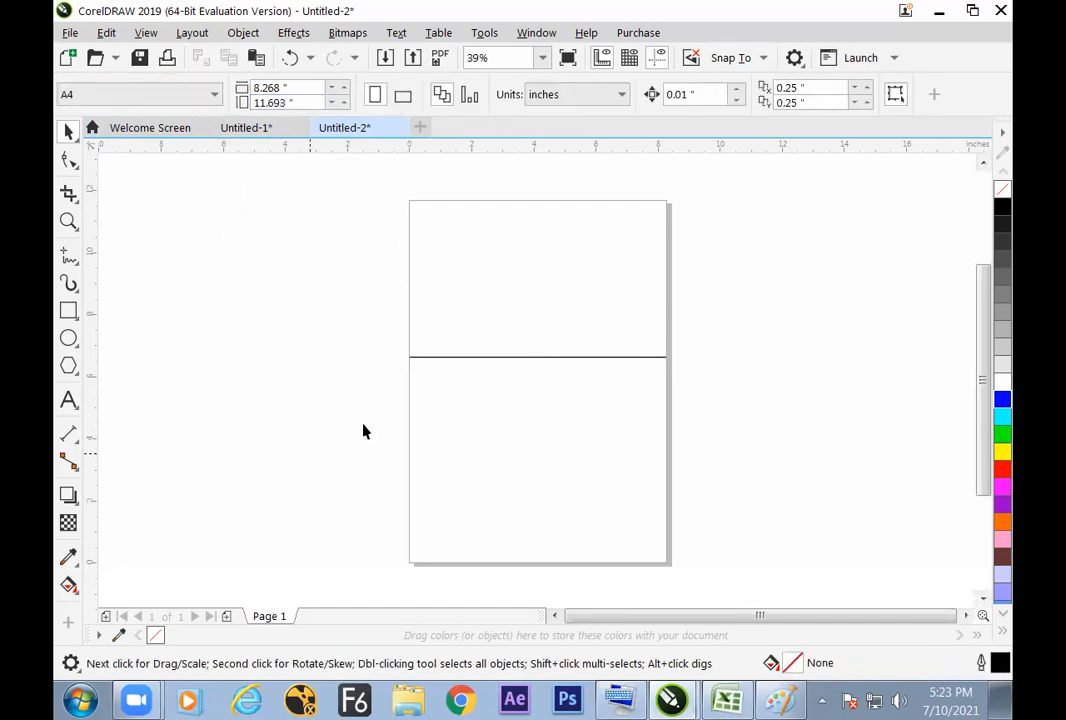
Step: Copy the page height value of 11.693 inches from the page dimensions with nothing selected
double_click(303, 102)
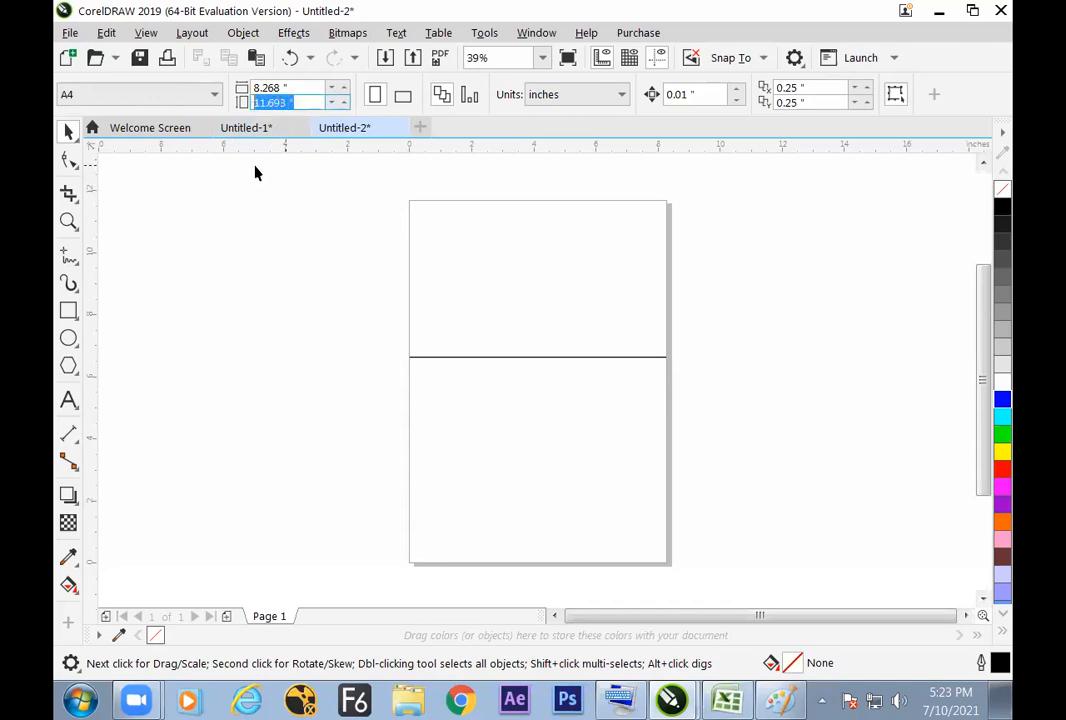
click(112, 35)
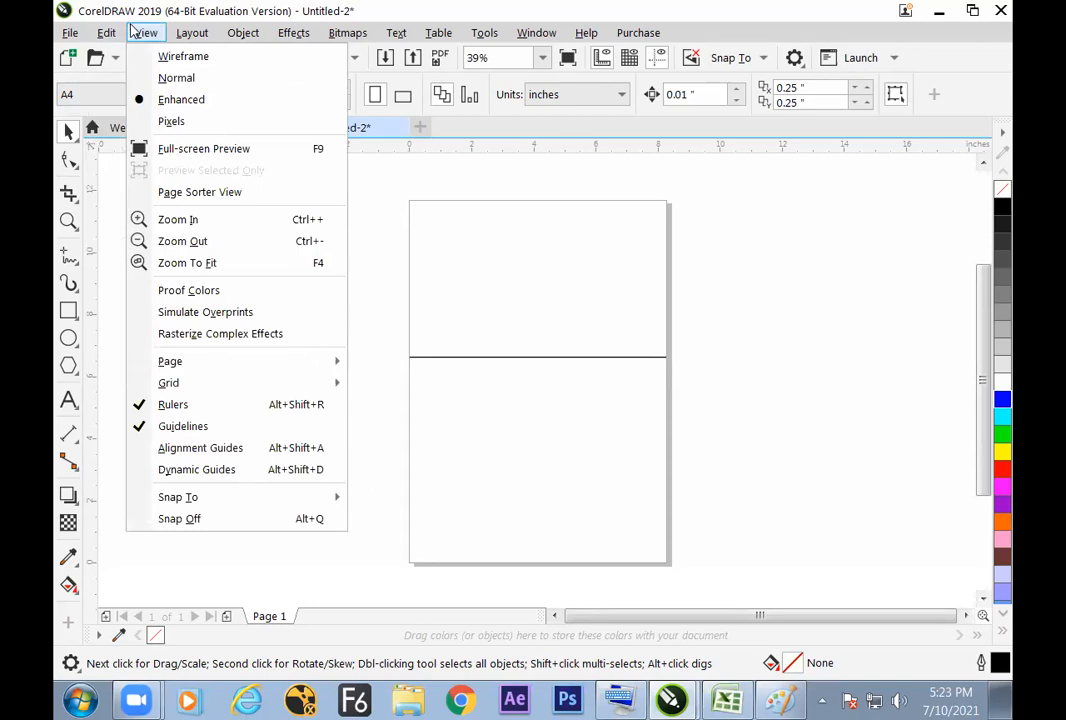
click(338, 182)
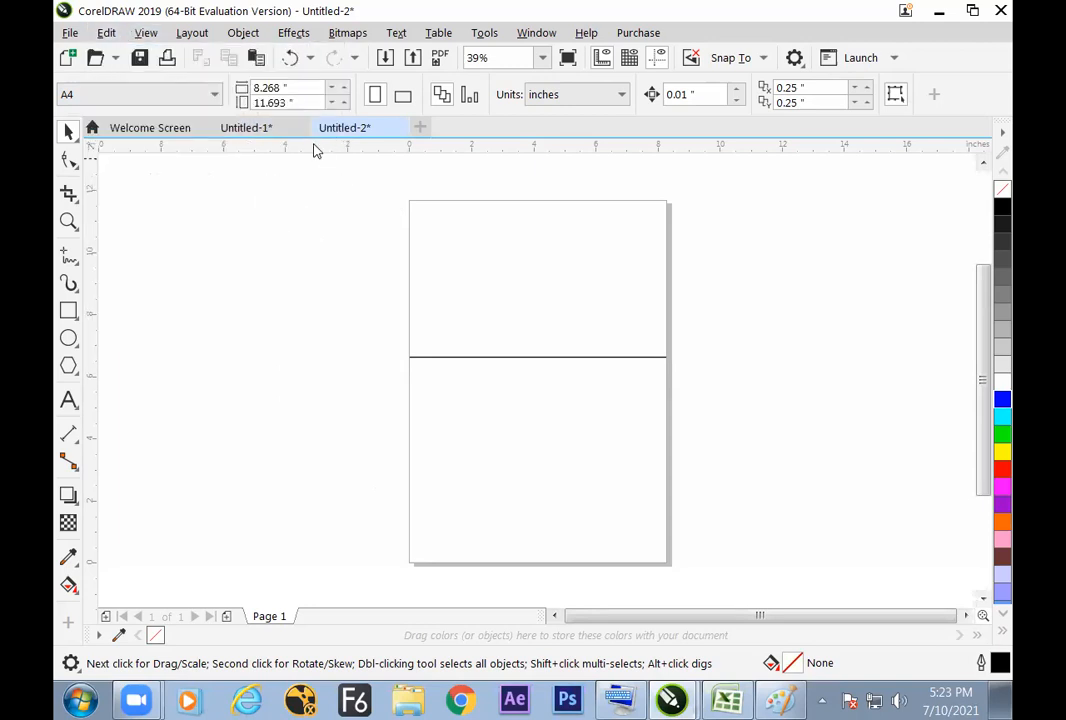
double_click(307, 102)
right_click(277, 108)
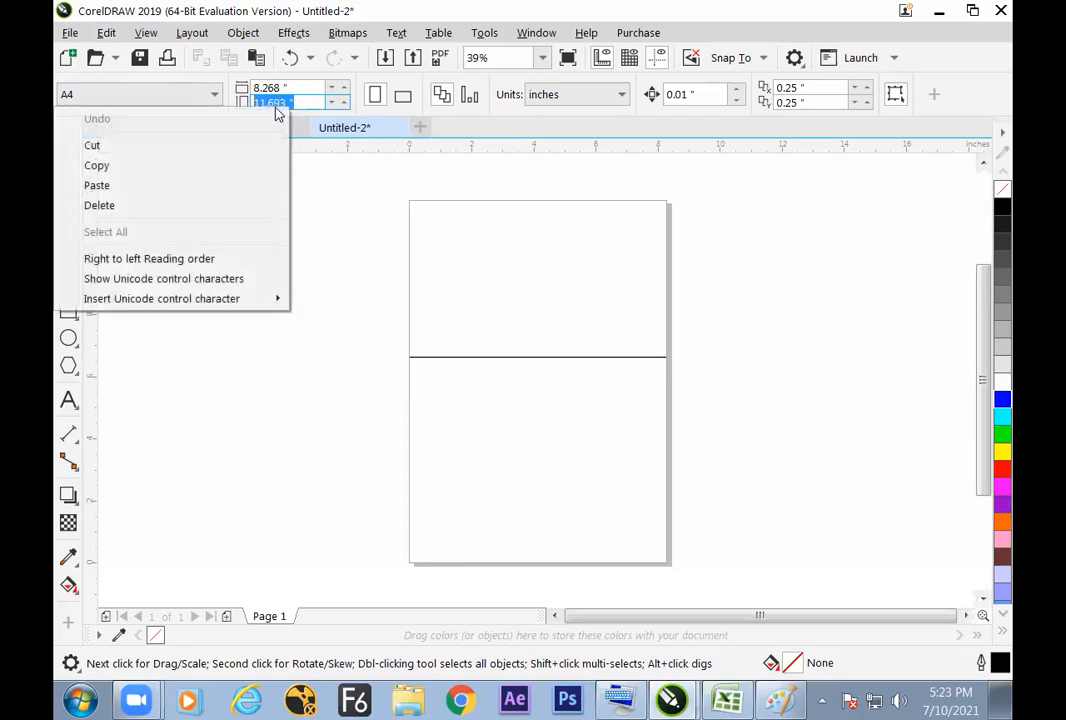
click(100, 167)
Step: Try to paste the copied page height into the height of the horizontal line
click(460, 357)
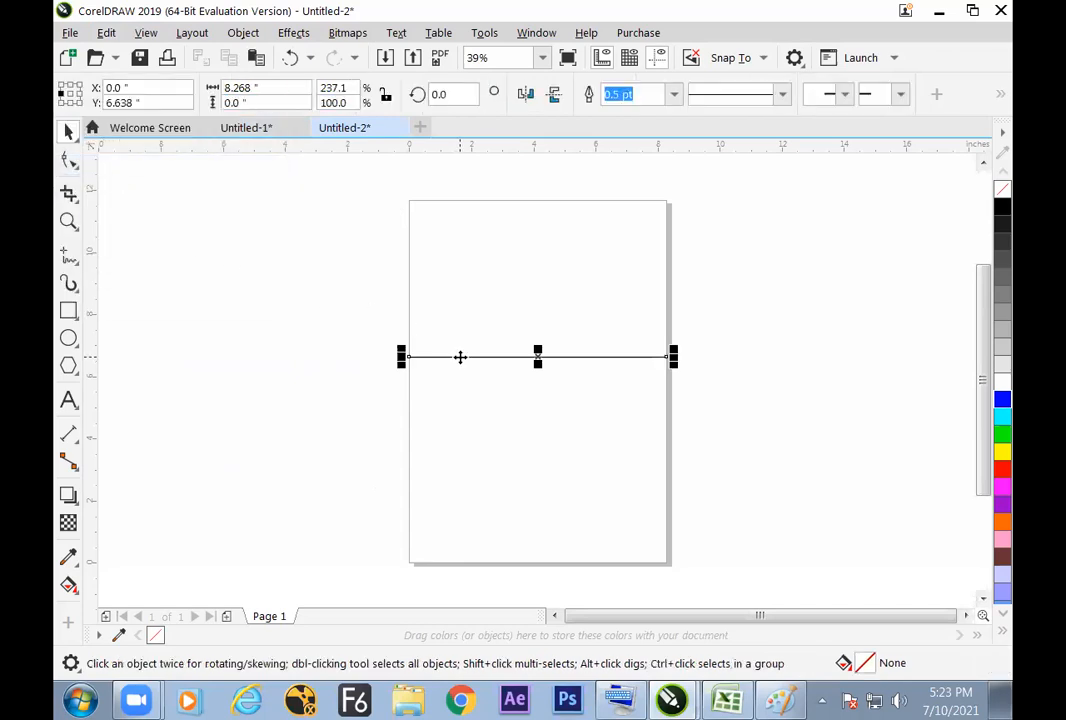
drag(258, 103, 224, 101)
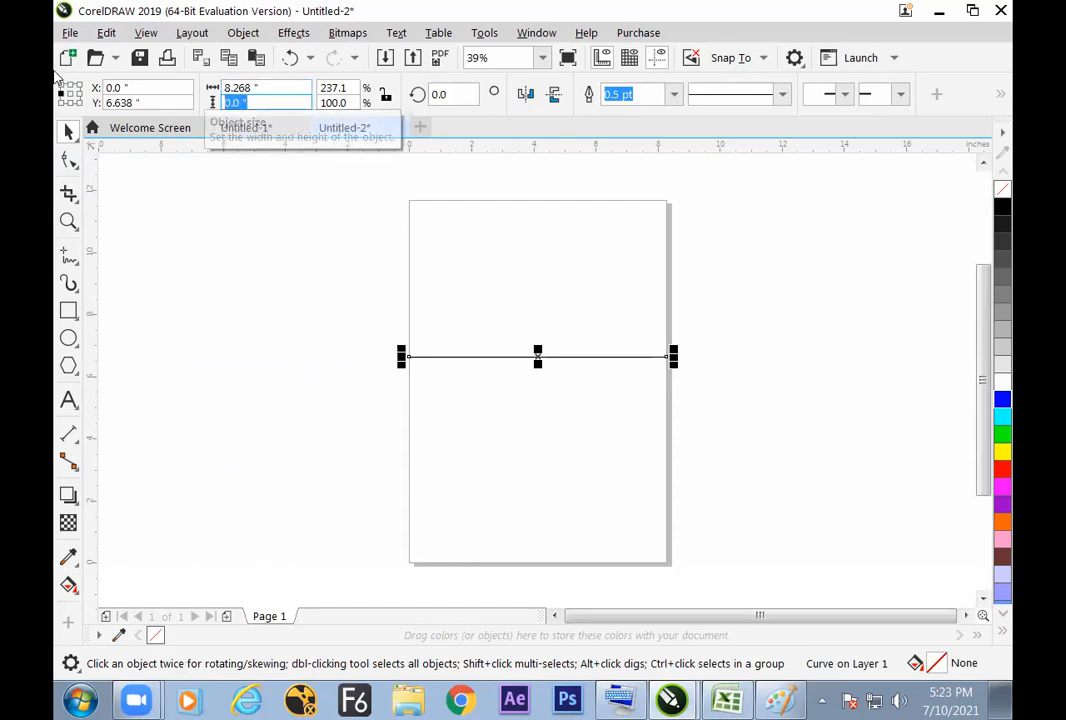
key(ctrl+v)
key(Return)
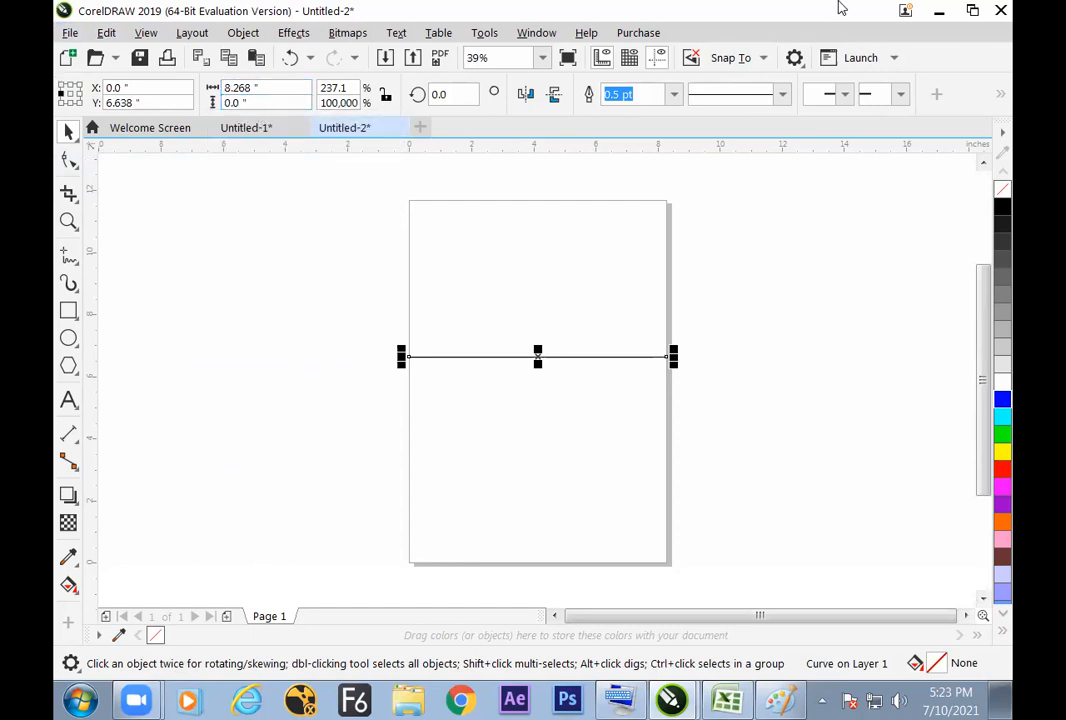
click(272, 102)
Step: Set the line's Y position to 11.693 inches with the copied page height, and deselect the line
drag(174, 100, 95, 112)
key(ctrl+v)
key(Return)
click(516, 295)
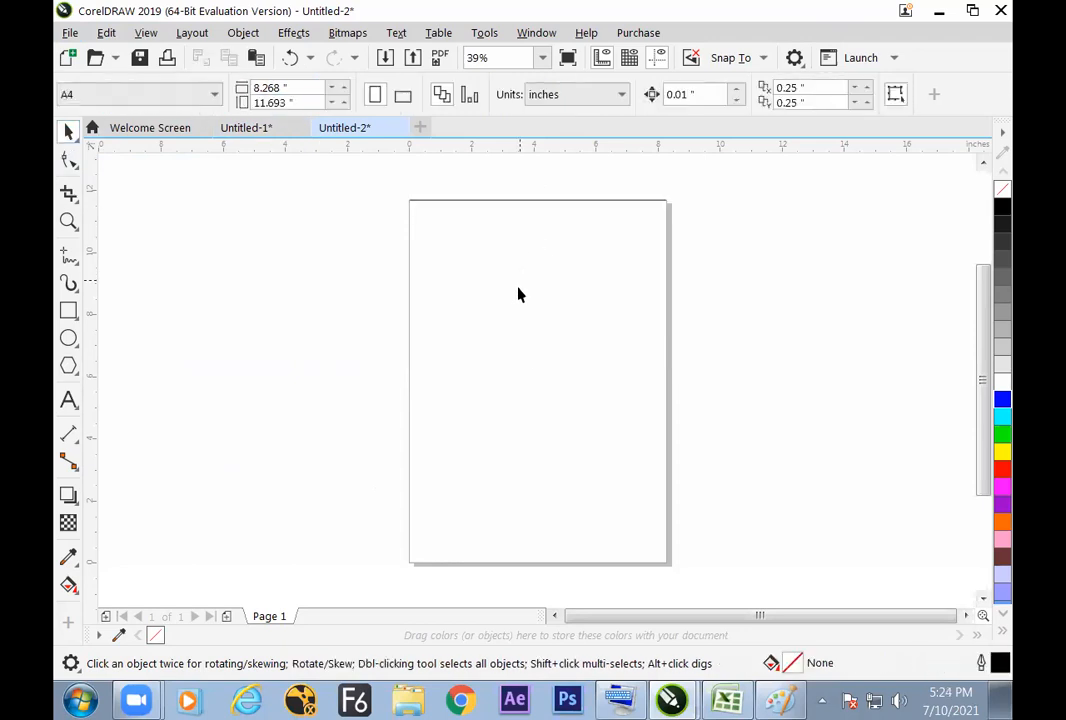
Step: Compare the page width and height with the line's width and X and Y position at the page's upper edge
click(476, 210)
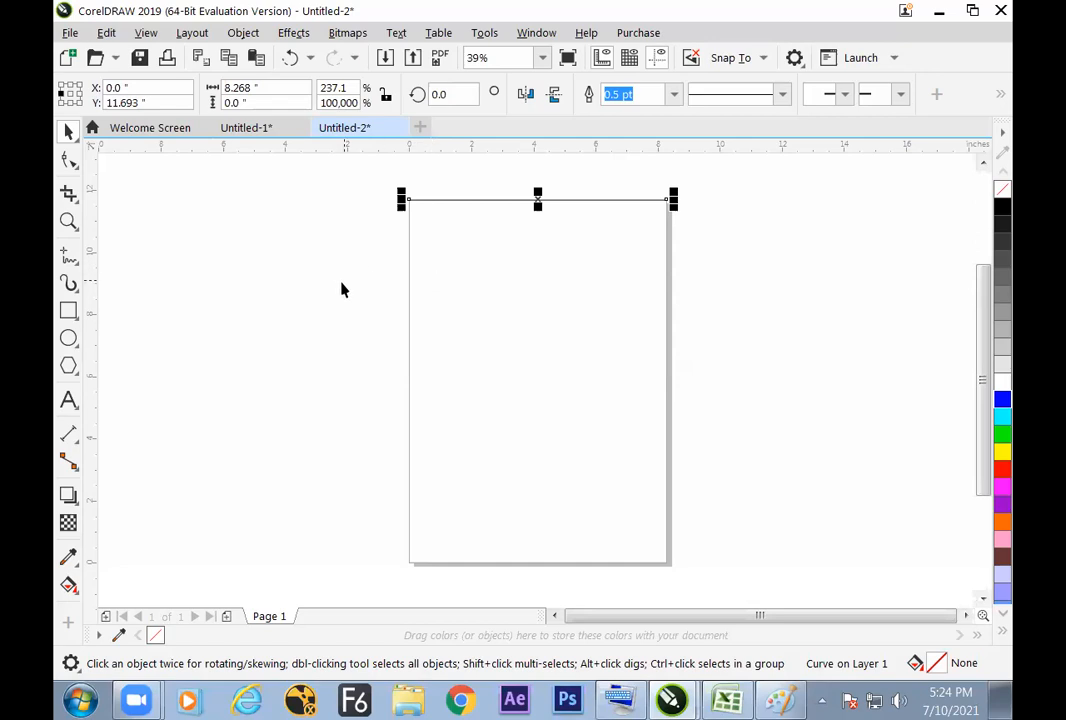
click(390, 214)
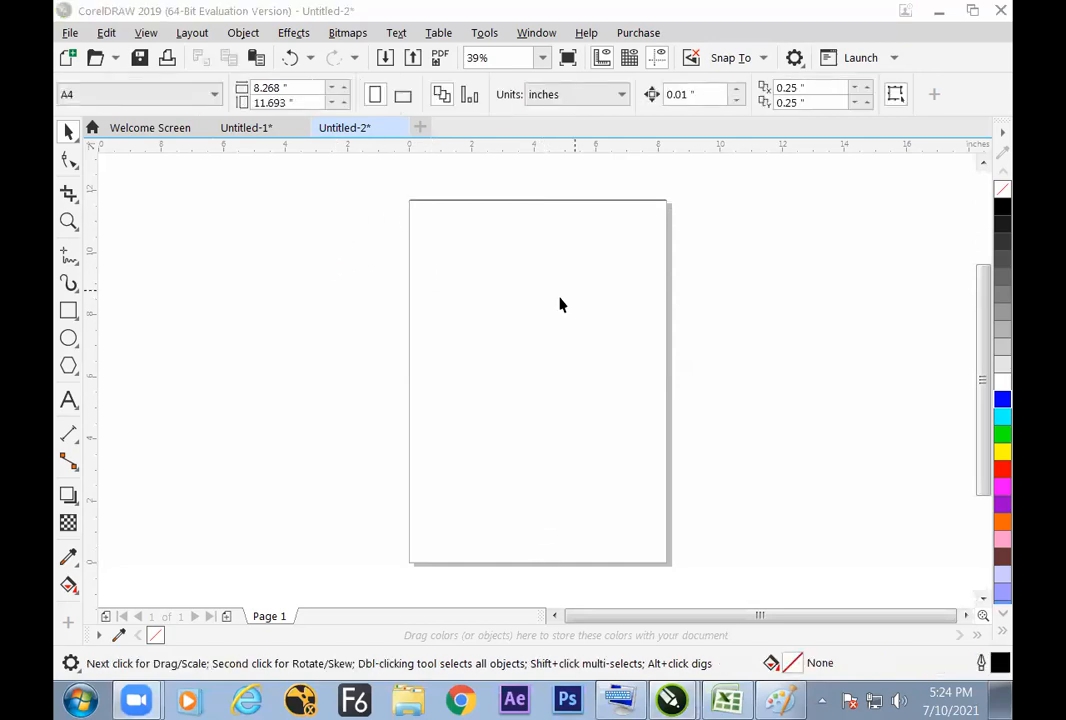
click(720, 277)
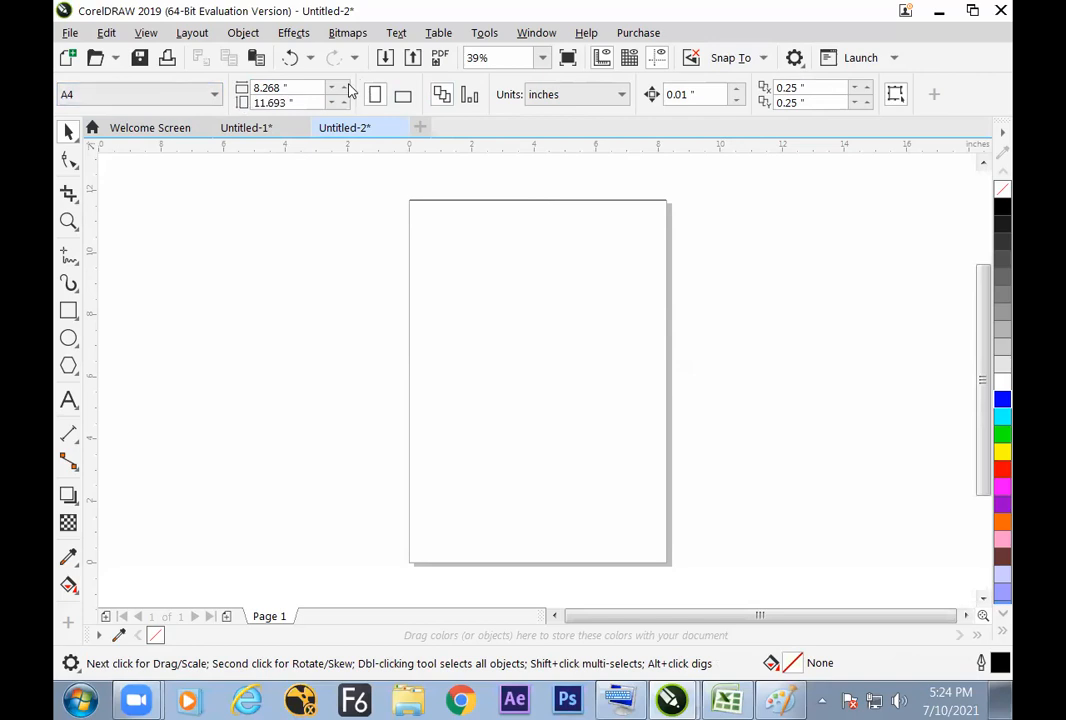
click(306, 87)
click(299, 101)
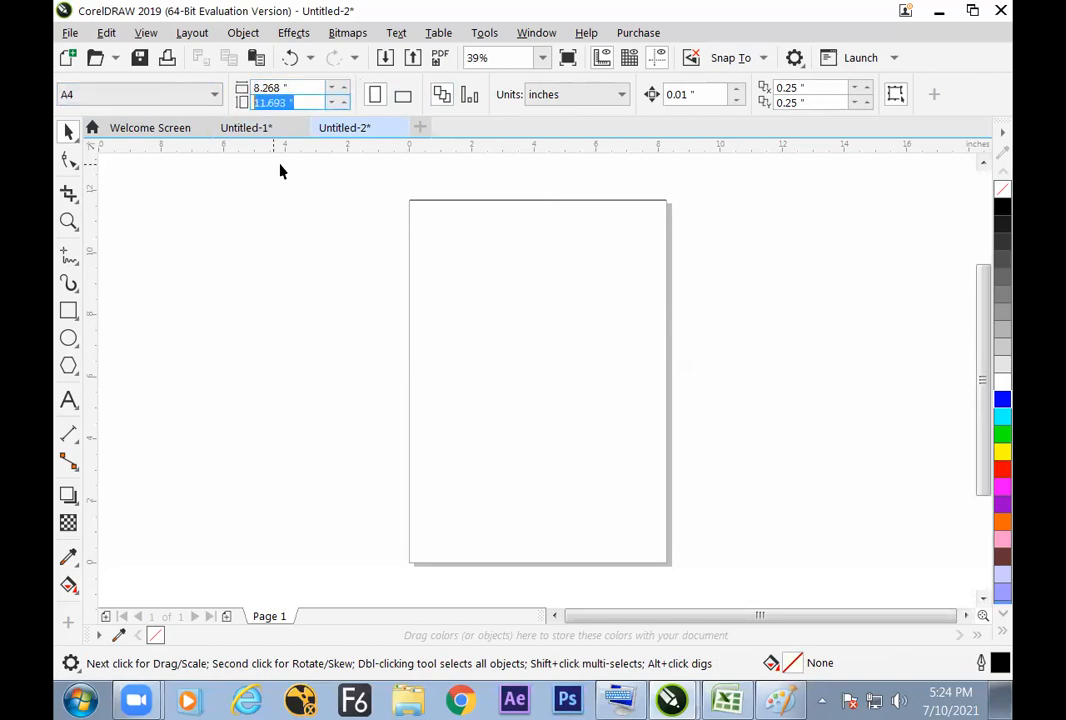
click(280, 88)
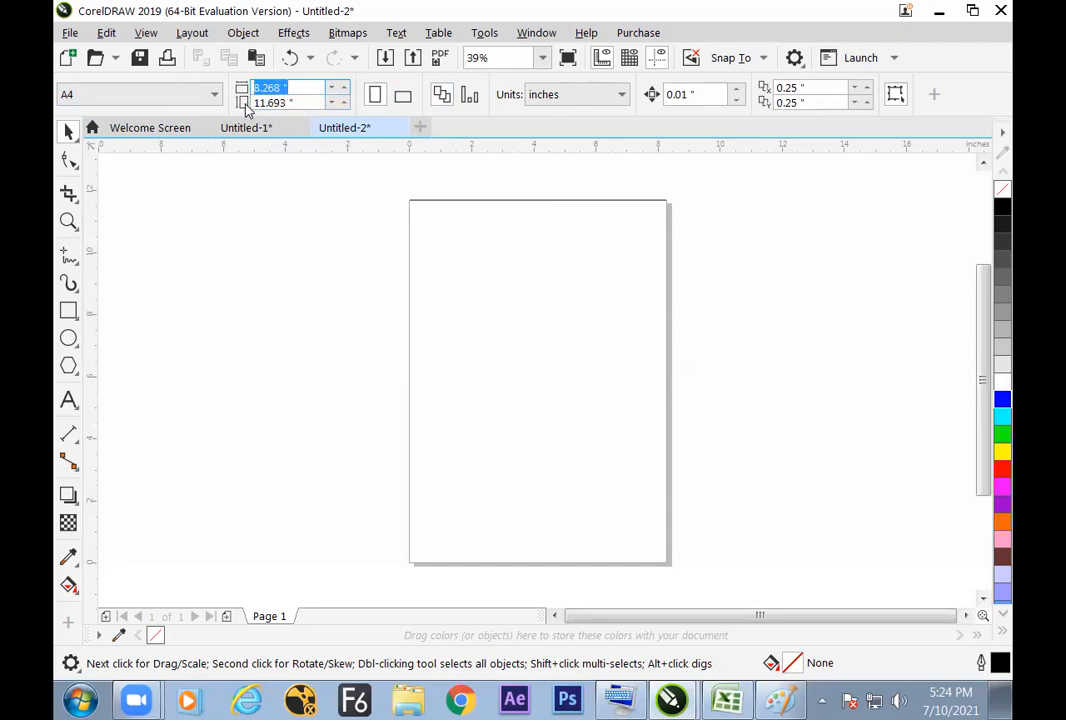
click(287, 101)
drag(287, 101, 208, 103)
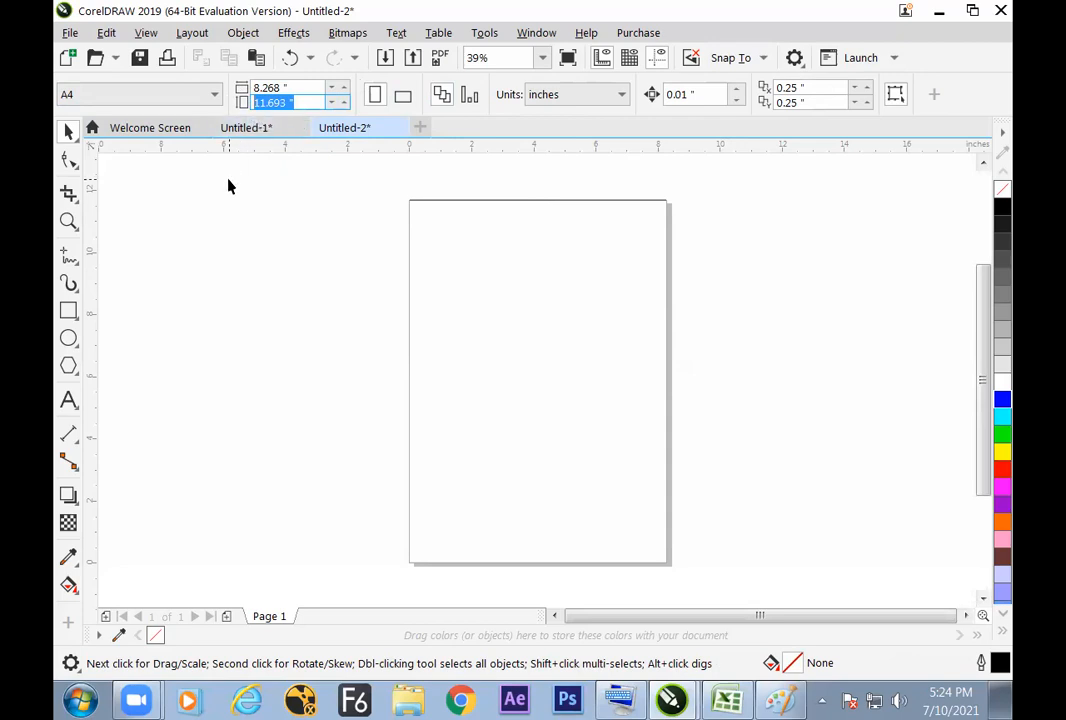
click(428, 200)
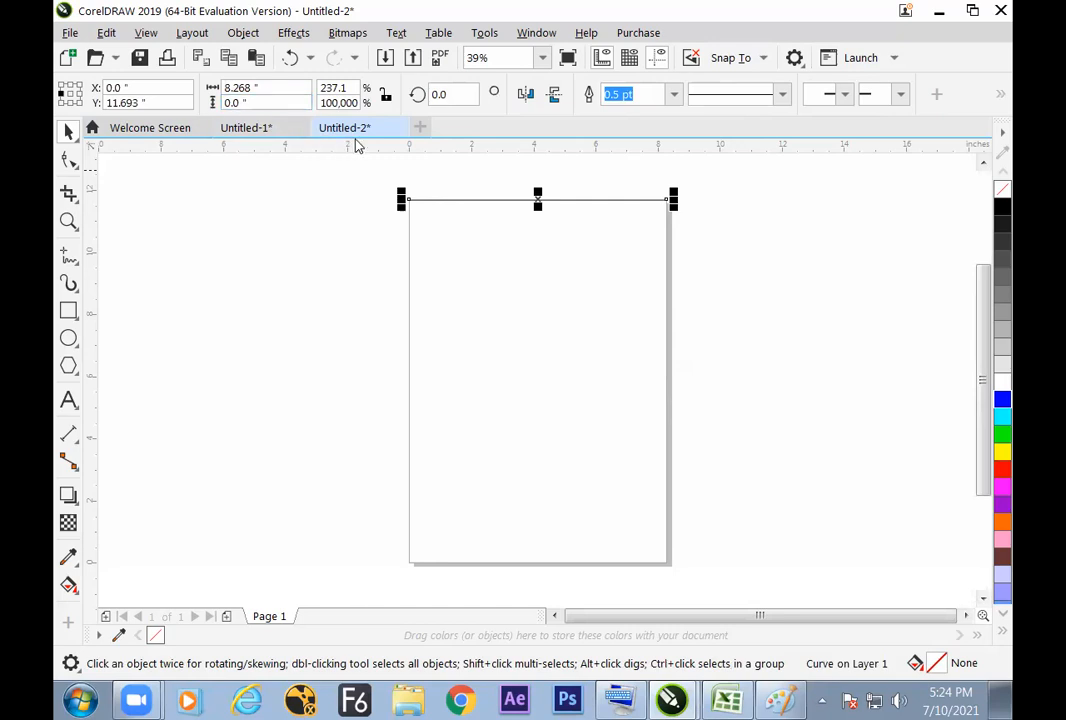
click(247, 221)
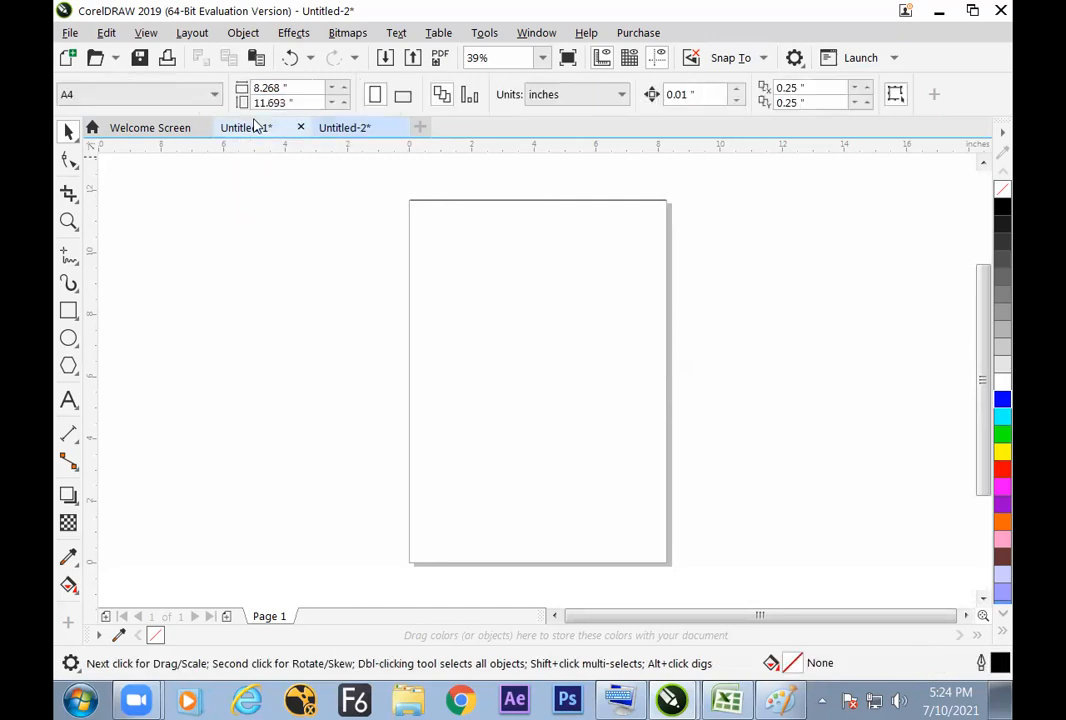
click(433, 207)
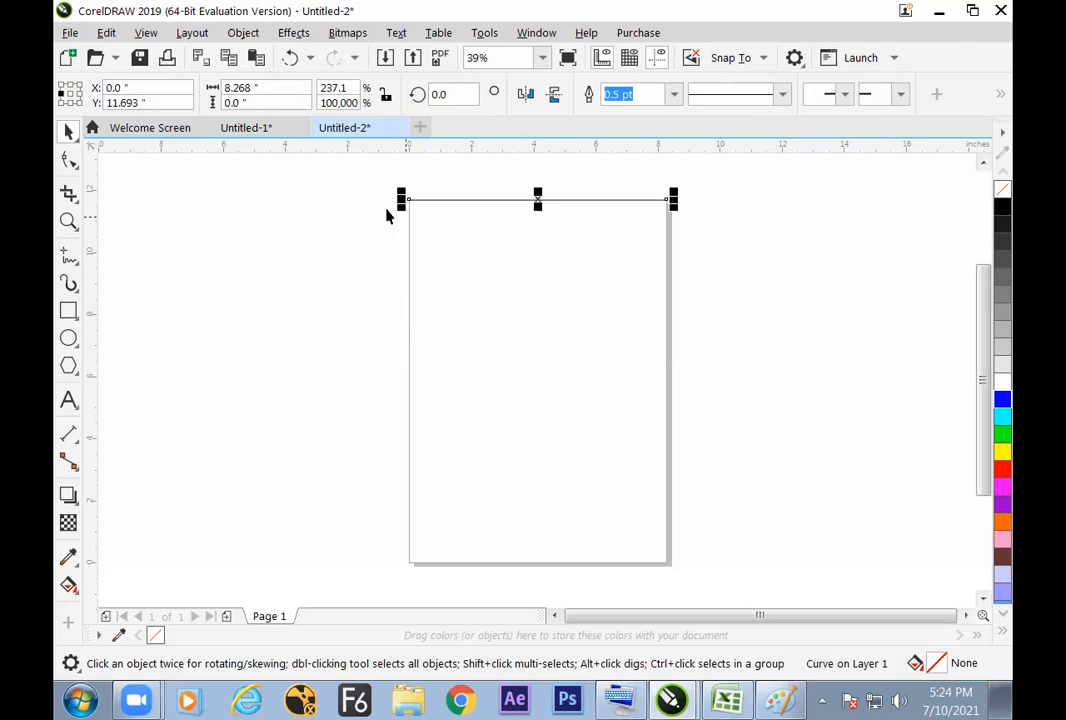
click(255, 205)
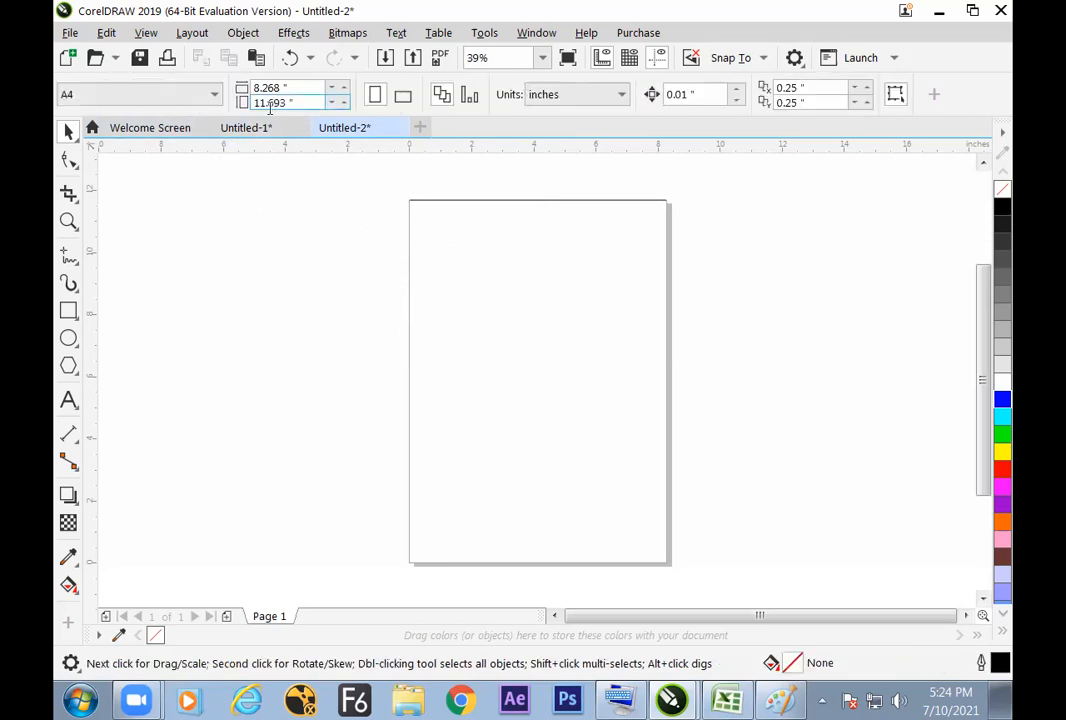
click(421, 204)
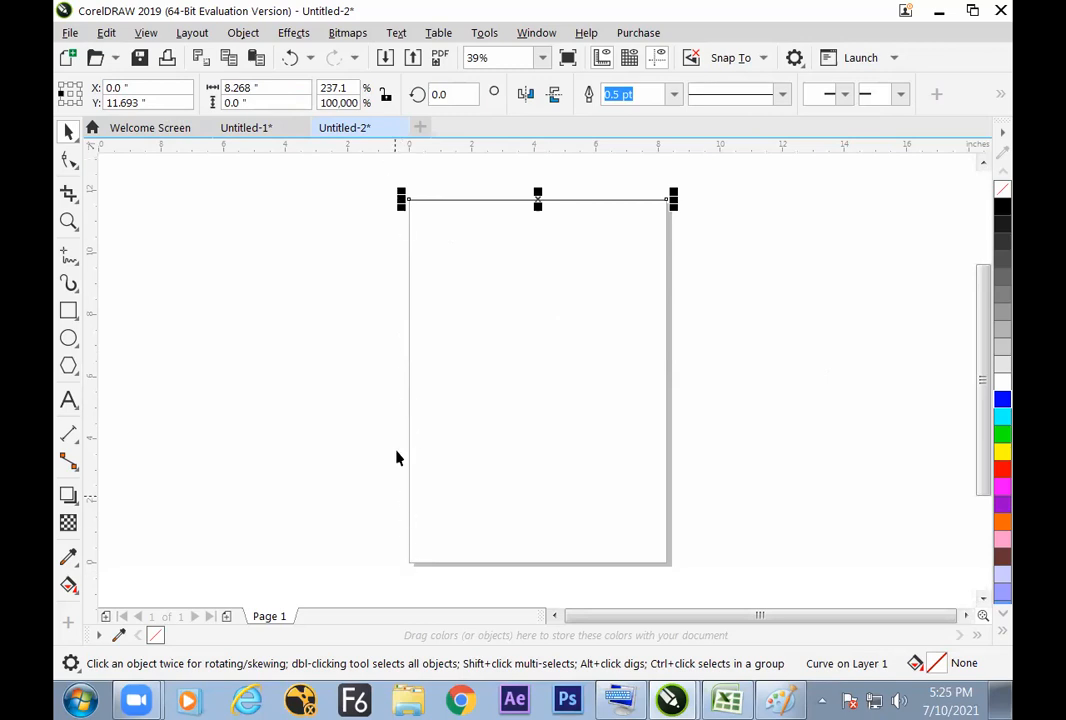
Step: Move the horizontal line to half the page height by dividing its 11.693-inch Y position by 2, and deselect it
click(115, 103)
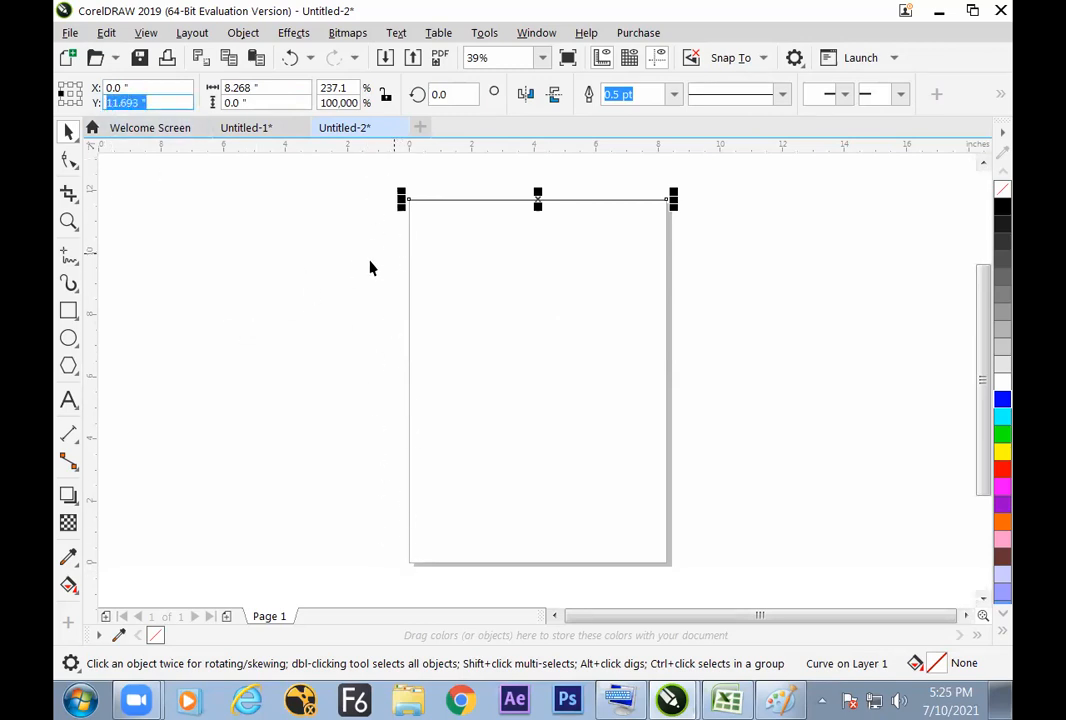
click(112, 88)
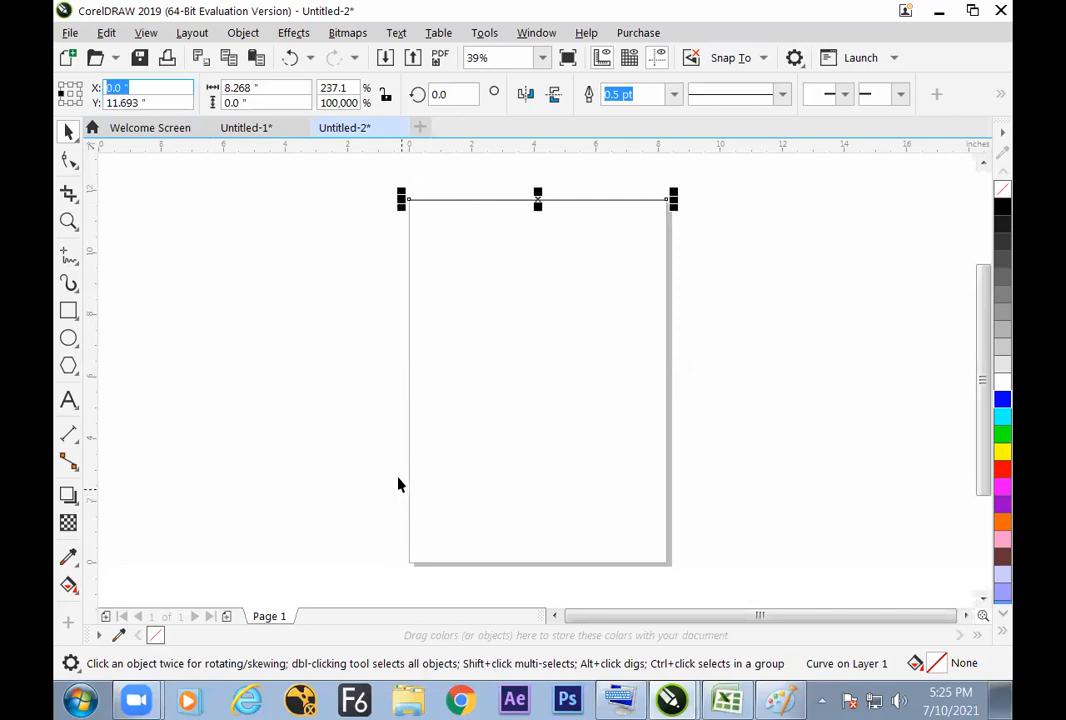
click(169, 104)
text(/2)
key(Return)
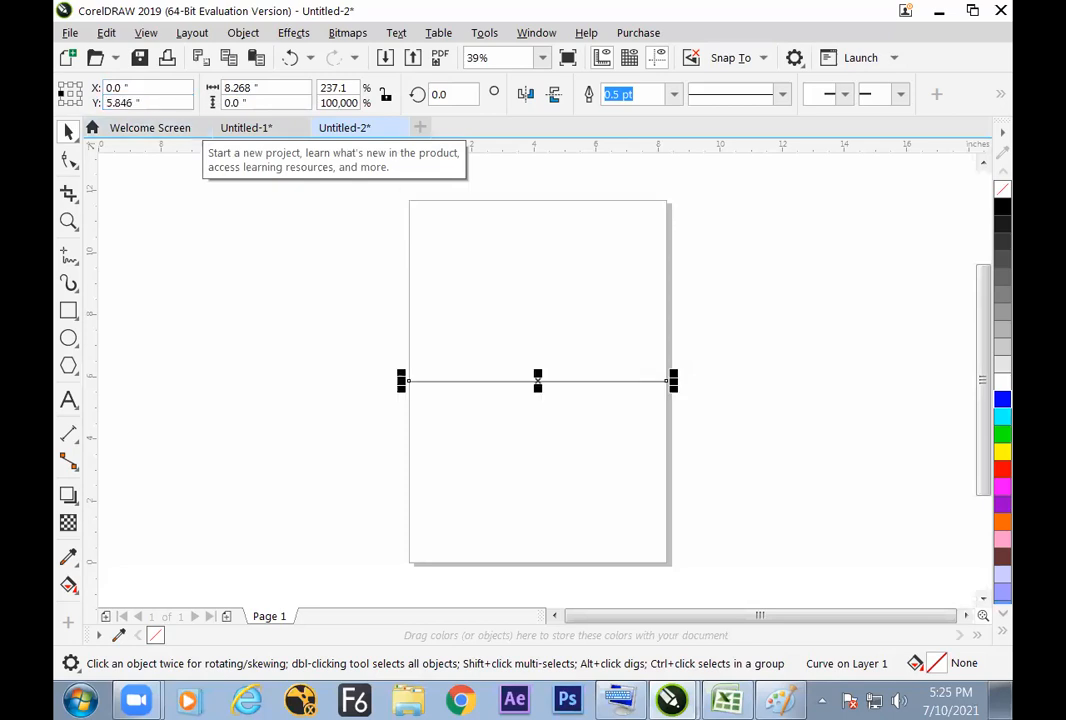
click(485, 395)
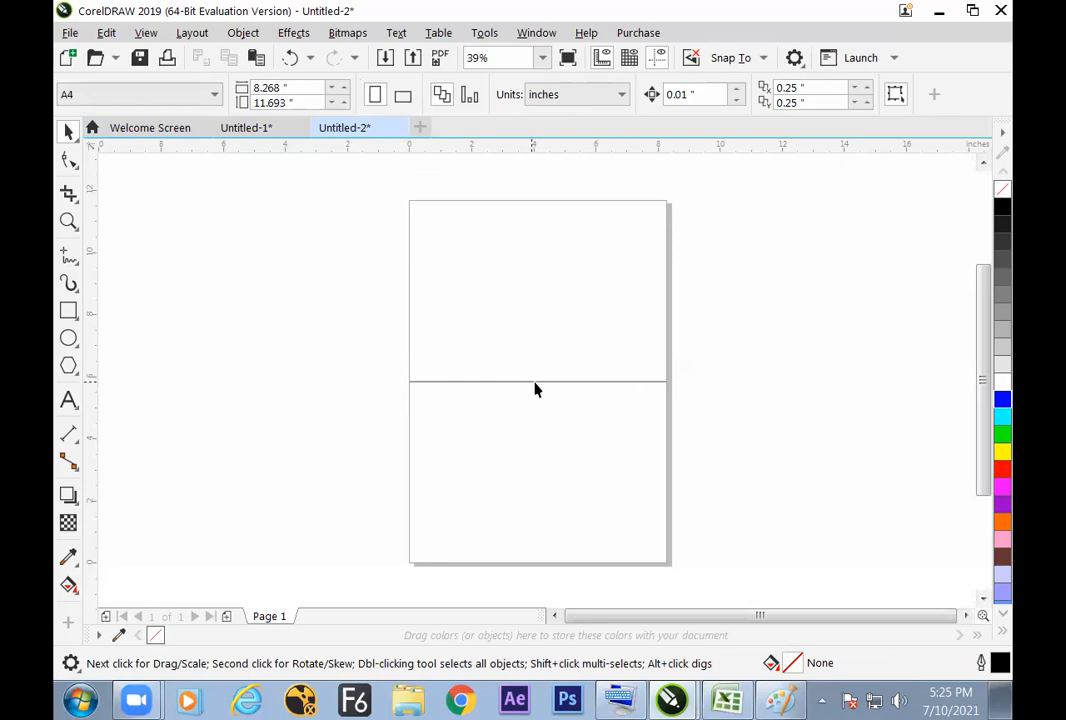
Step: Create a copy of the horizontal line rotated 90 degrees to form a vertical line through the page center
click(536, 381)
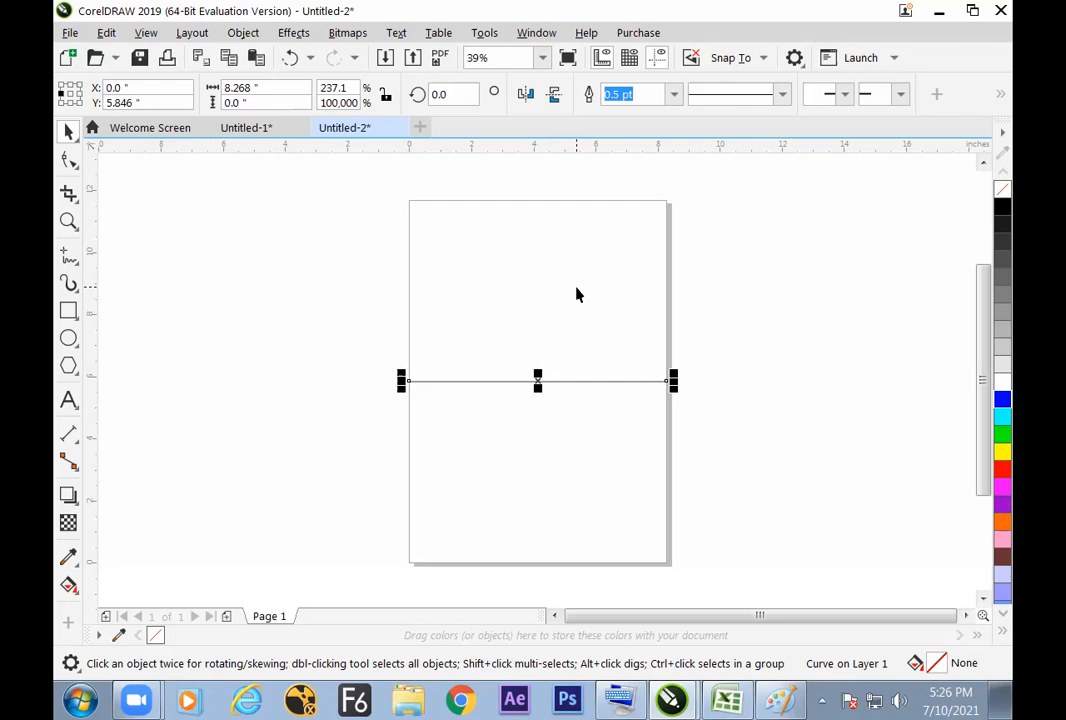
double_click(442, 94)
text(90)
key(Return)
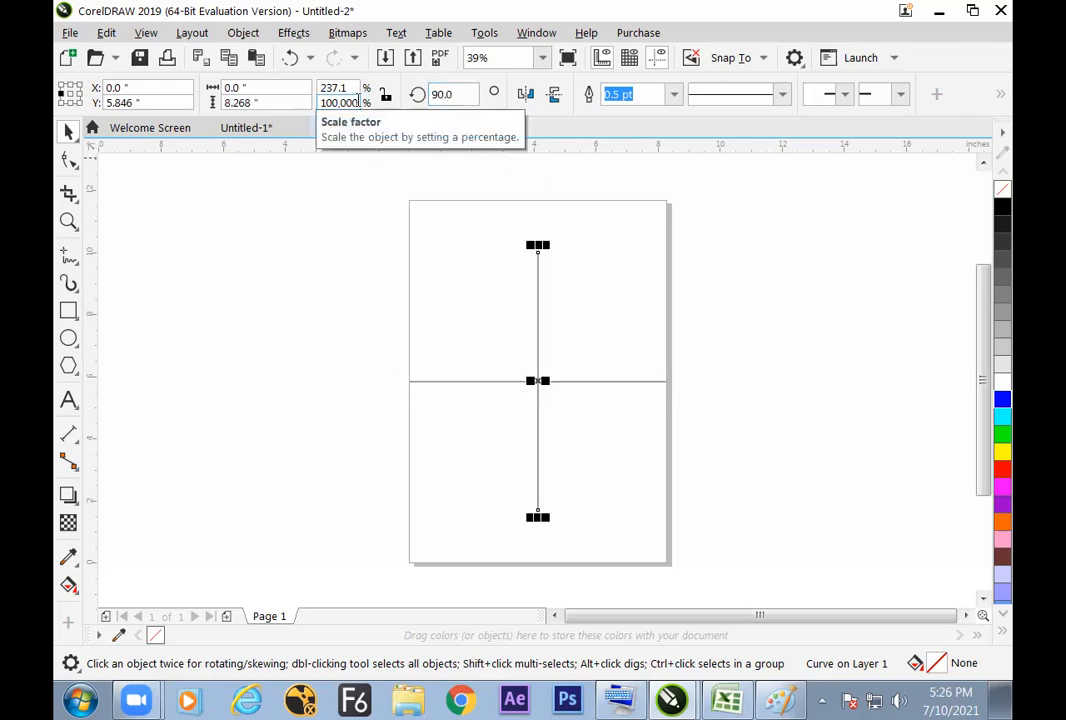
click(603, 345)
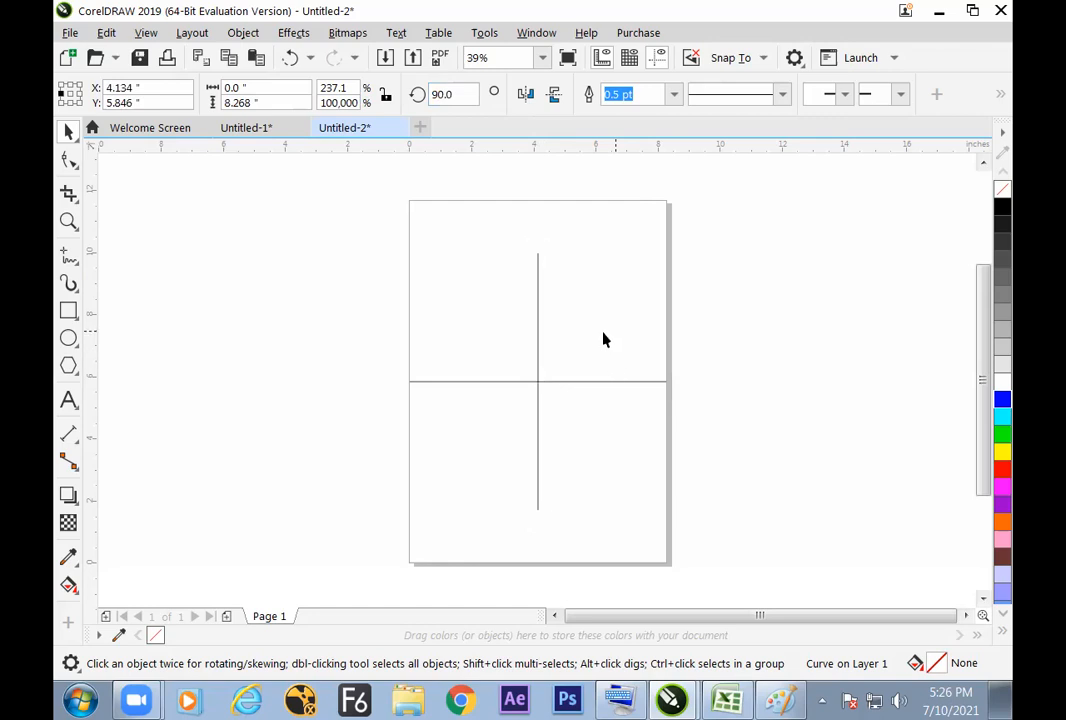
Step: Set the vertical line's object origin to its top center point, and deselect the line
click(538, 374)
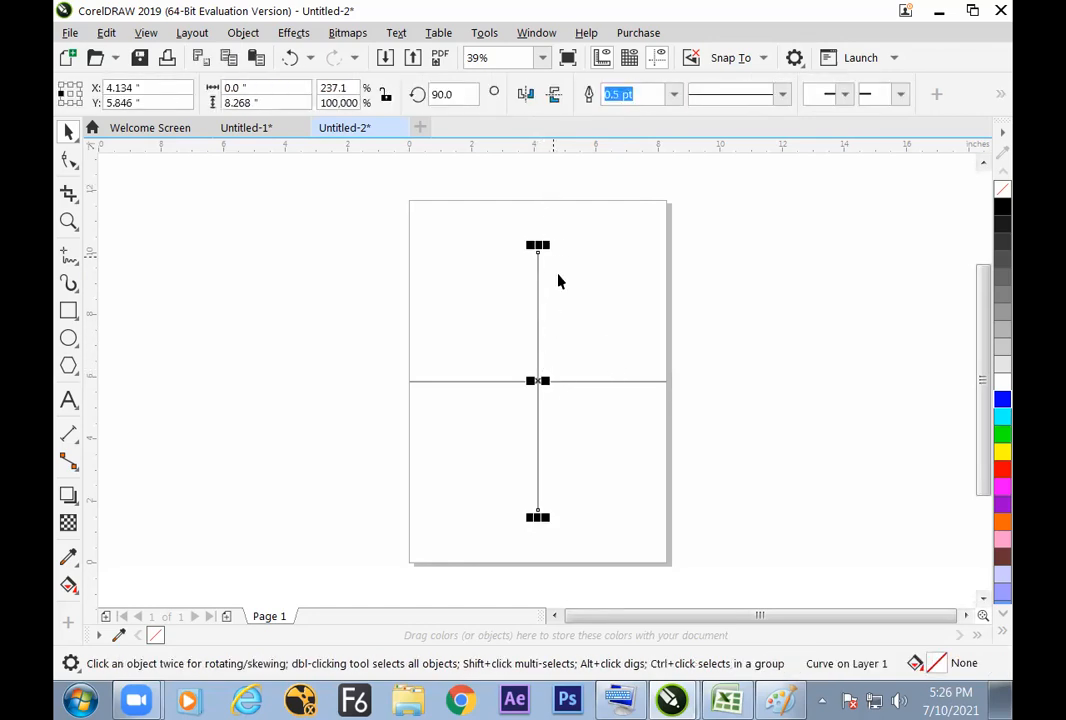
click(69, 86)
click(368, 354)
Step: Try to paste the page height into the vertical line's Y position, undo the change, and deselect the line
click(297, 108)
key(ctrl+c)
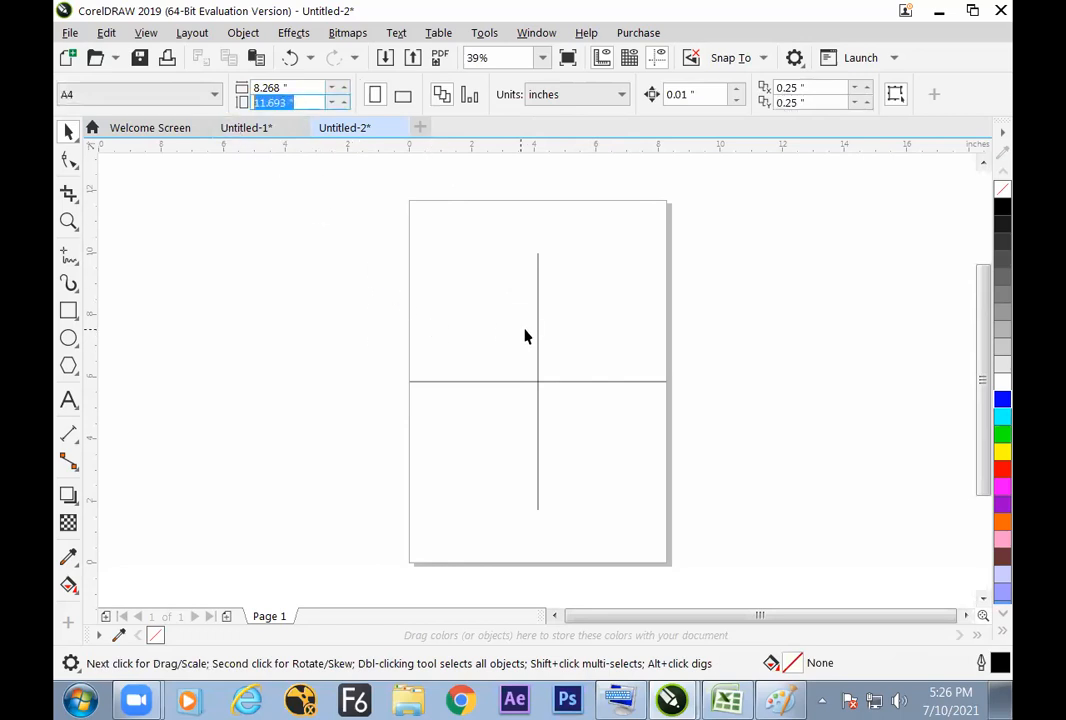
click(538, 328)
drag(177, 105, 79, 124)
key(ctrl+v)
key(Return)
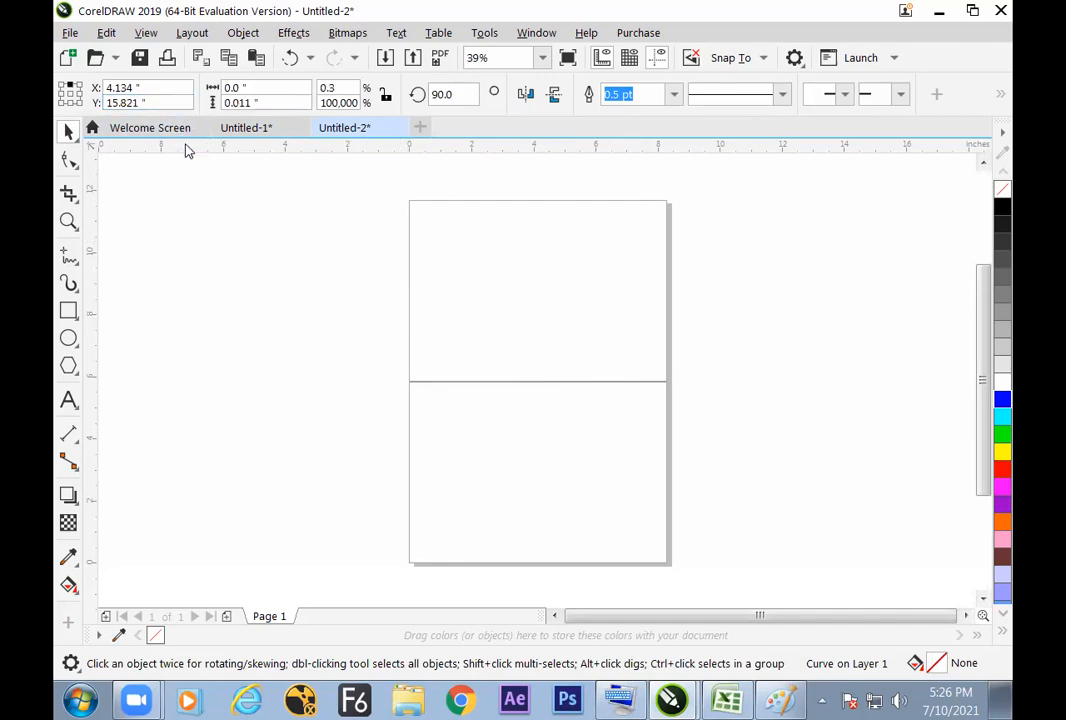
key(ctrl+z)
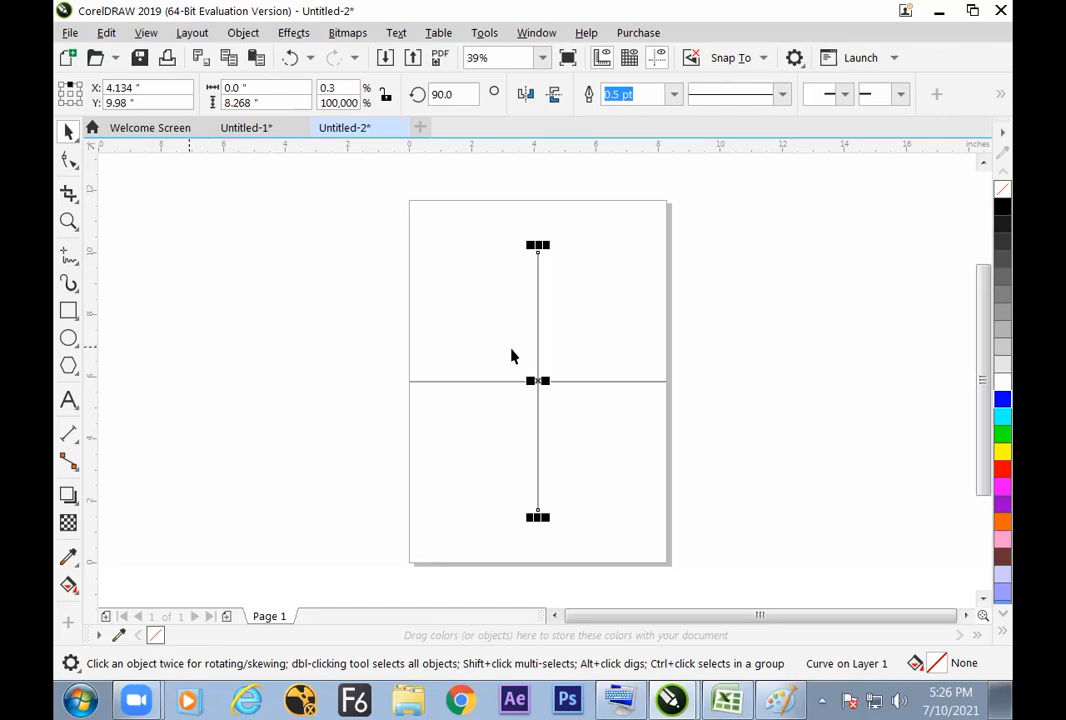
click(494, 427)
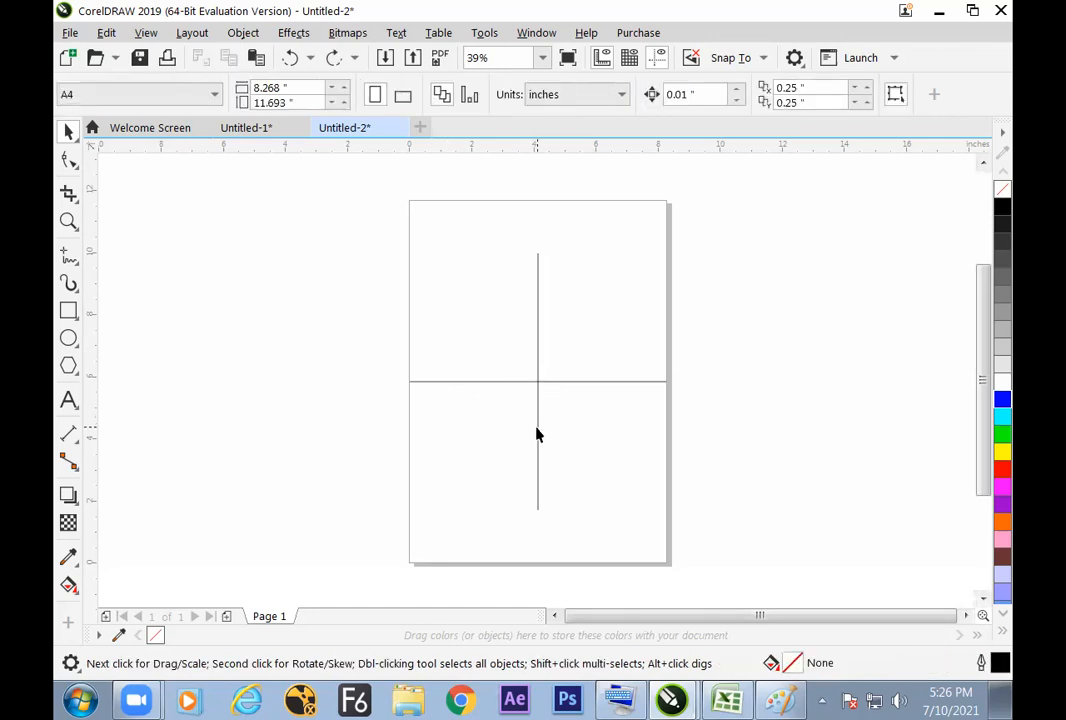
Step: Try to move the vertical line to the page's right edge by hand, and undo the last moves
click(536, 434)
drag(538, 382, 664, 371)
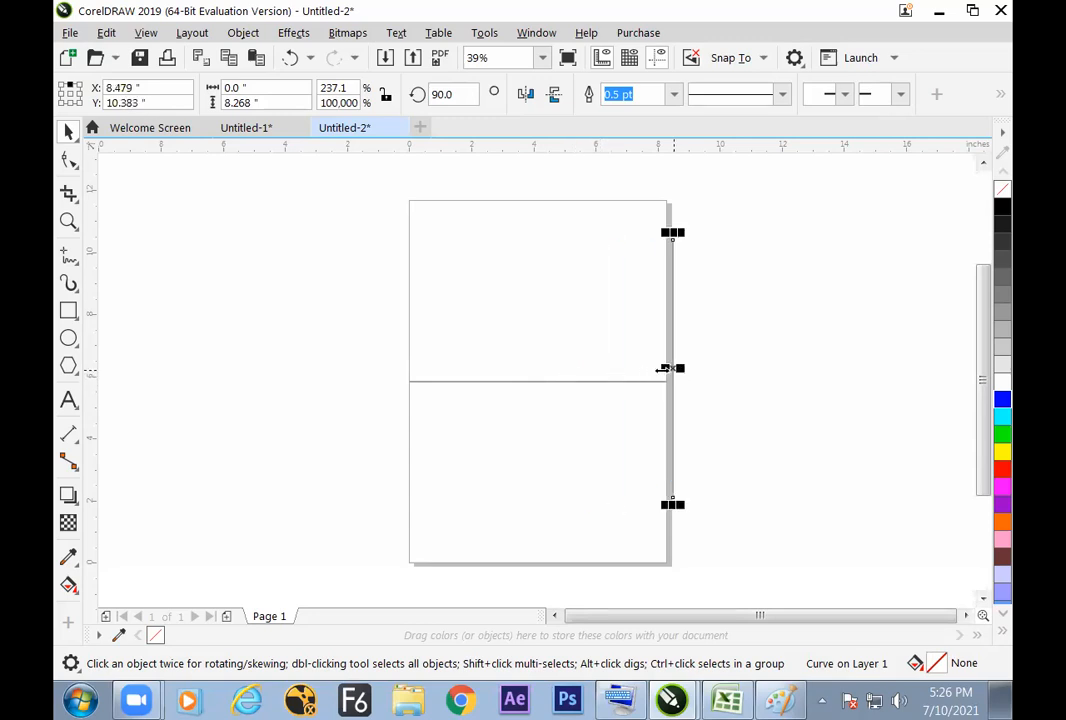
key(ctrl+z)
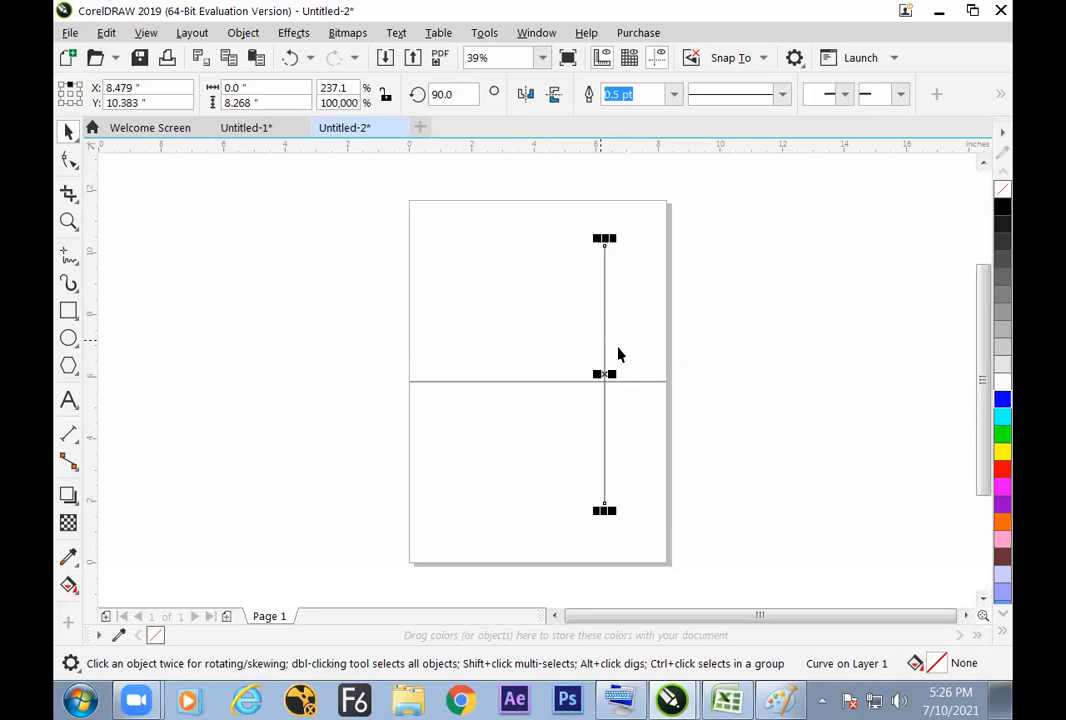
key(ctrl+z)
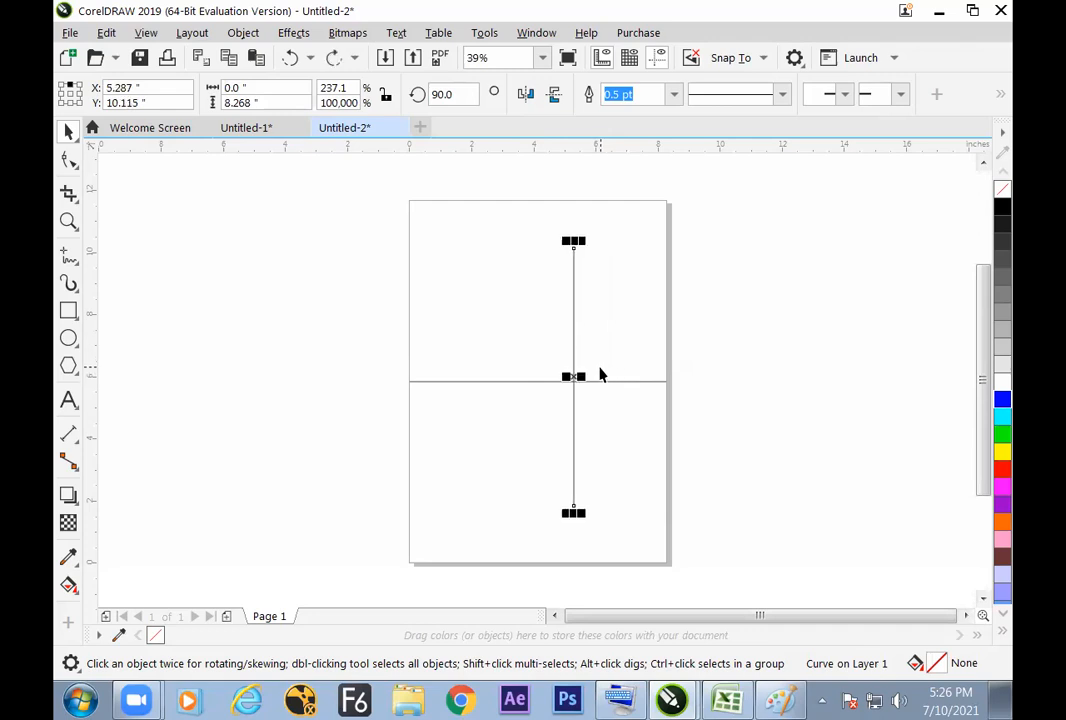
click(541, 340)
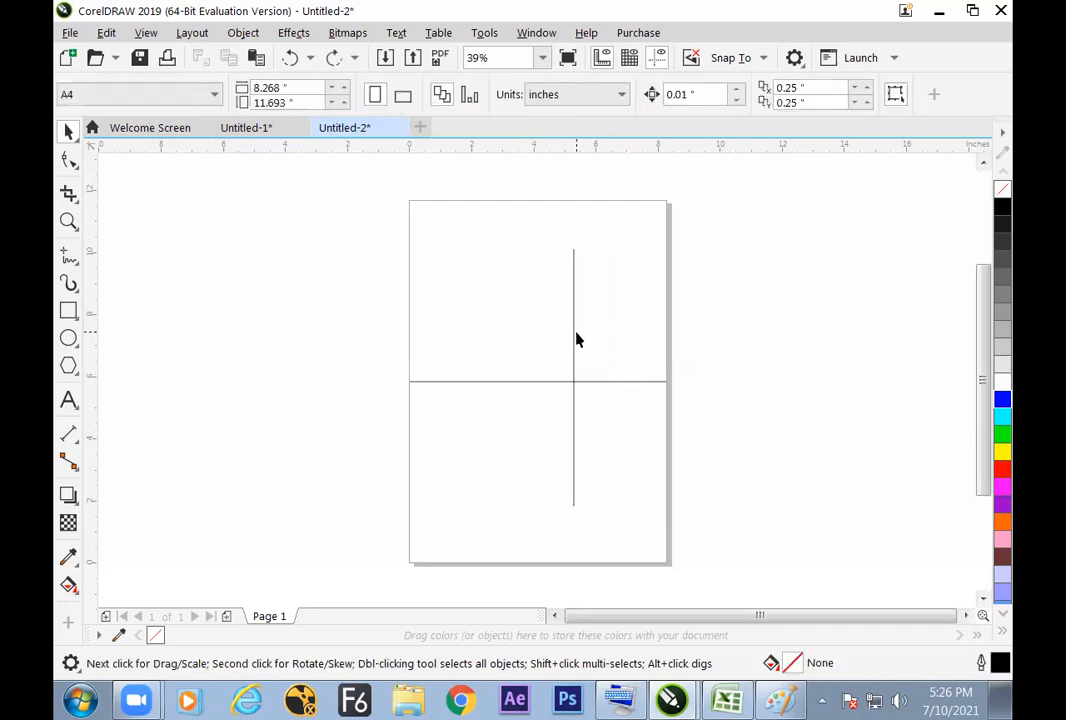
Step: Try twice to set the vertical line's Y position to 0 inches, undoing each attempt, and deselect the line
click(574, 349)
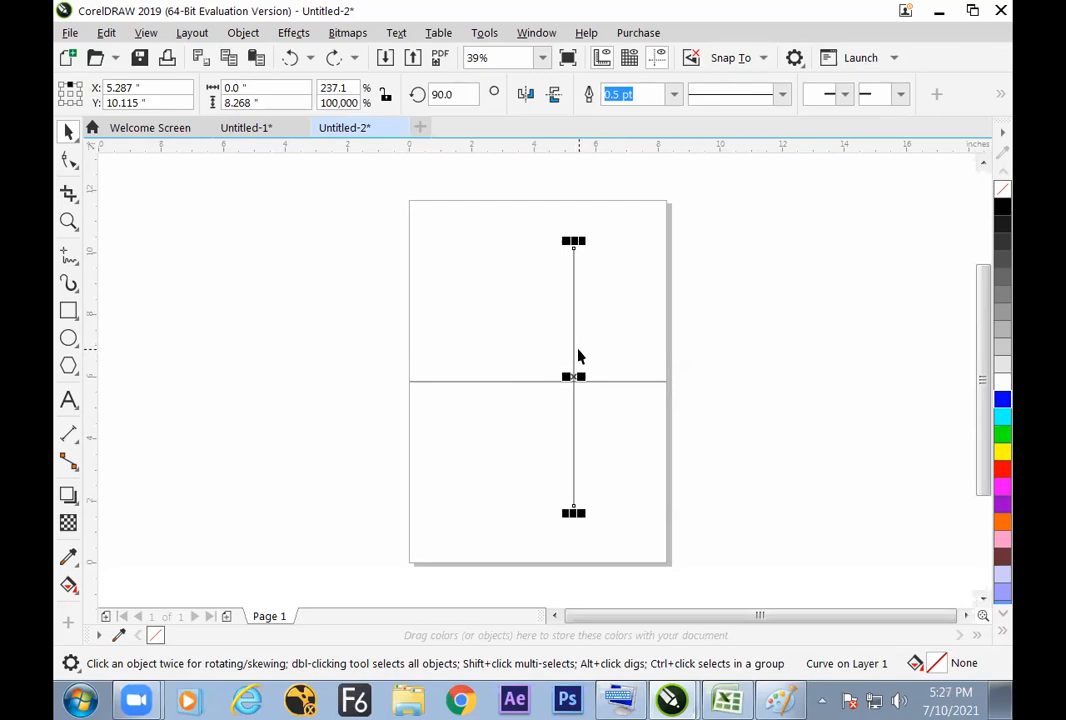
click(143, 102)
text(0)
key(Return)
key(ctrl+z)
click(545, 342)
click(573, 355)
click(178, 102)
text(0)
key(Return)
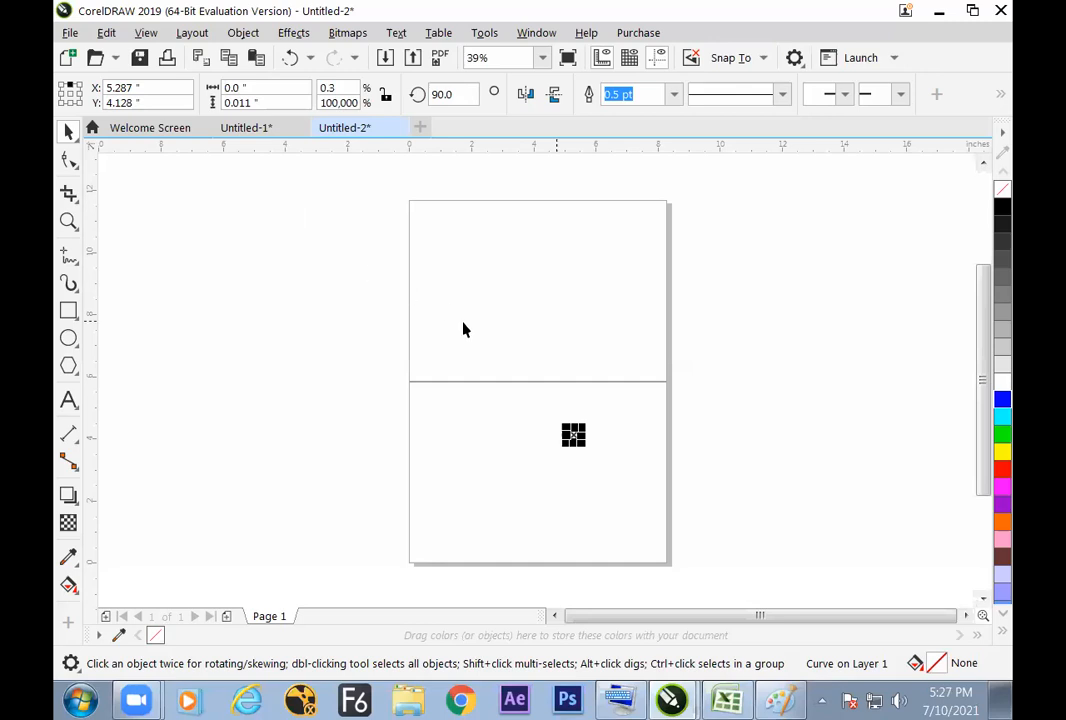
key(ctrl+z)
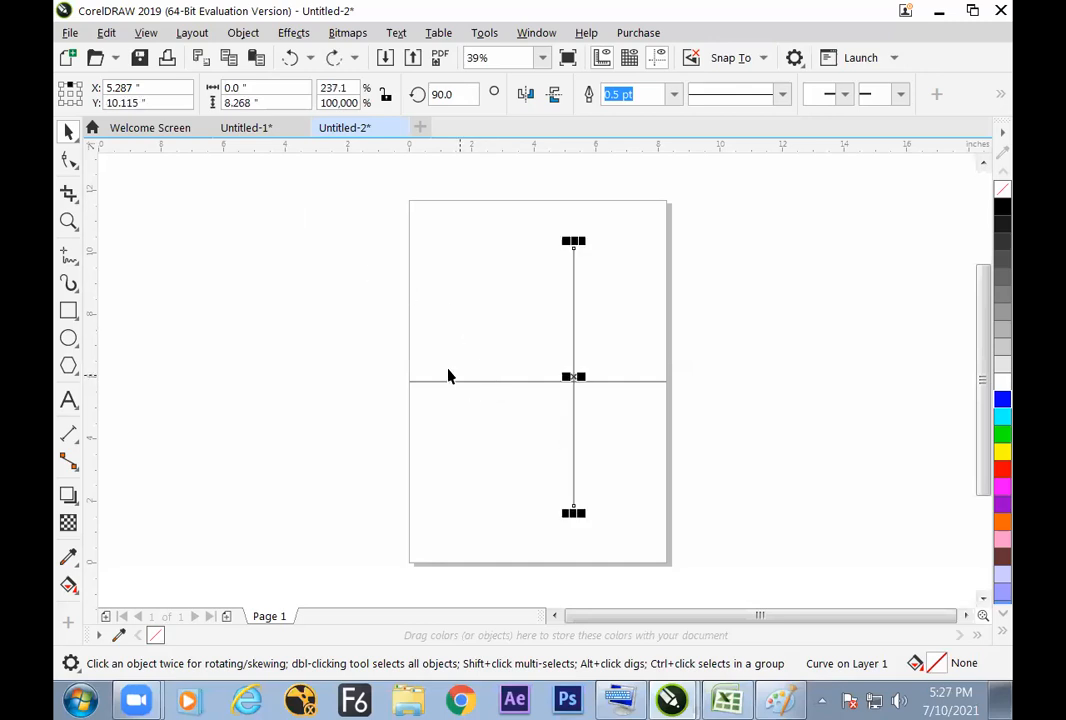
click(350, 359)
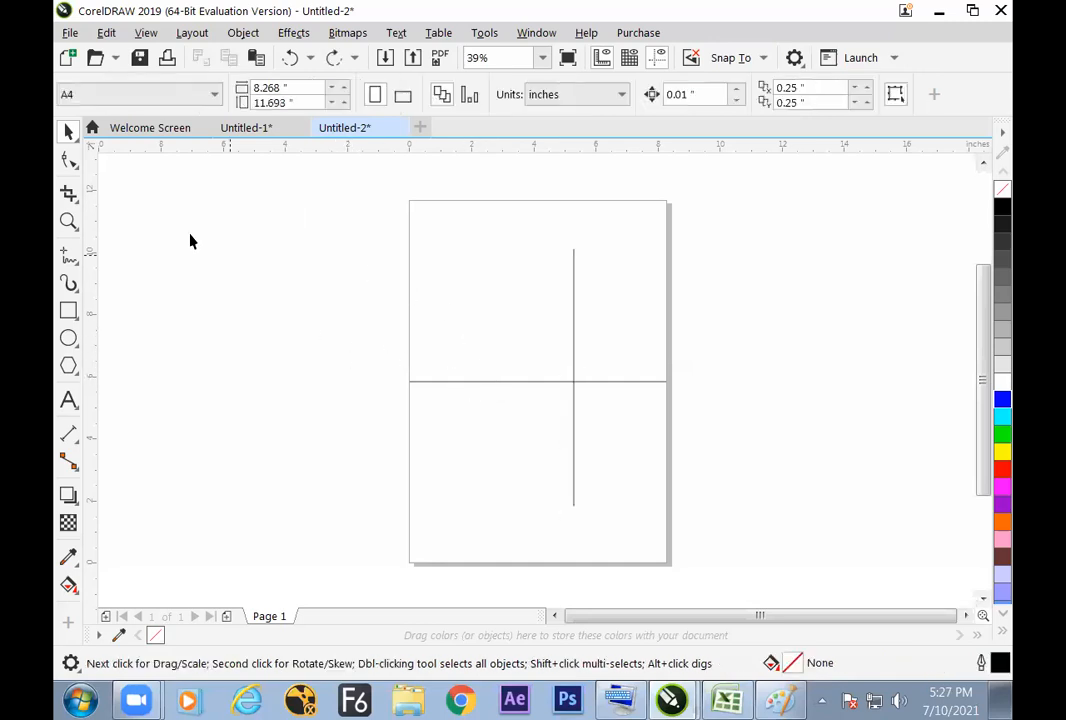
Step: Delete the off-center vertical line and draw a new straight vertical line about 7 inches long outside the page's left edge
click(573, 299)
key(Delete)
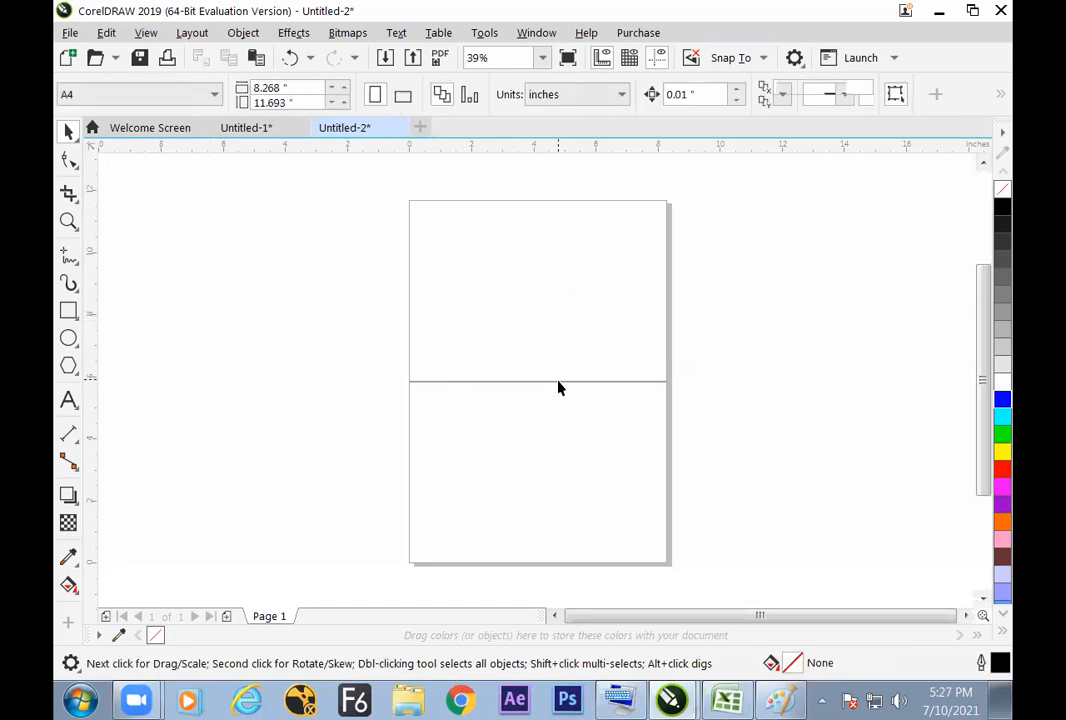
click(69, 255)
click(226, 225)
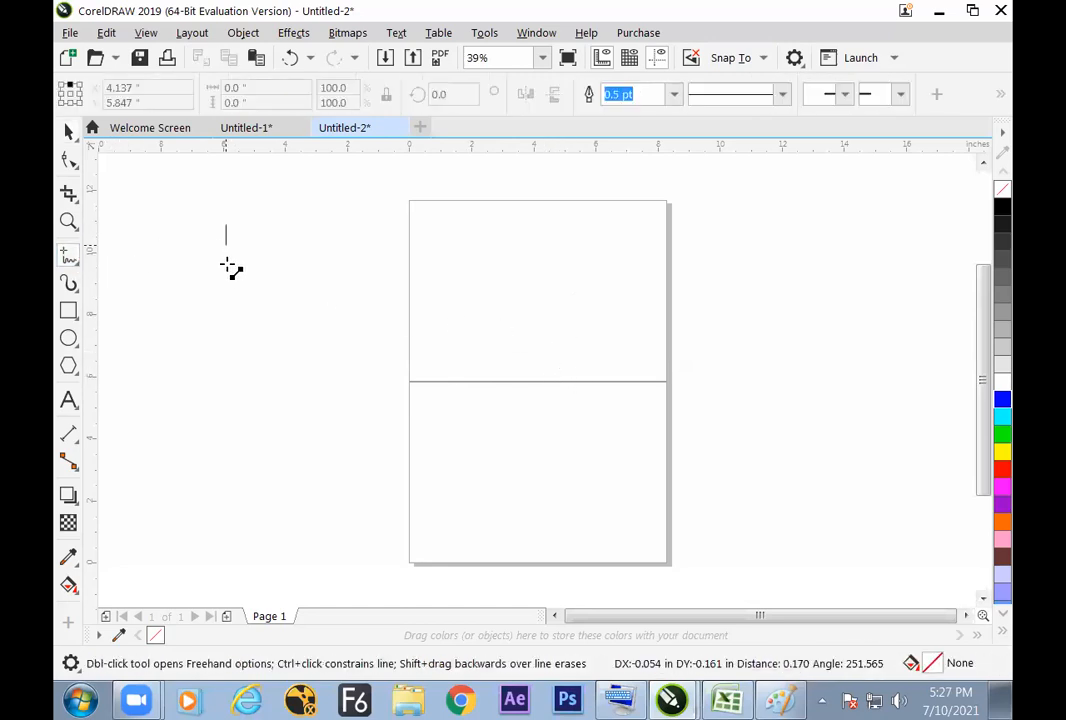
click(226, 440)
Step: Set the new vertical line's height to the copied page height of 11.693 inches
click(233, 103)
drag(233, 105, 208, 117)
key(ctrl+v)
text(\)
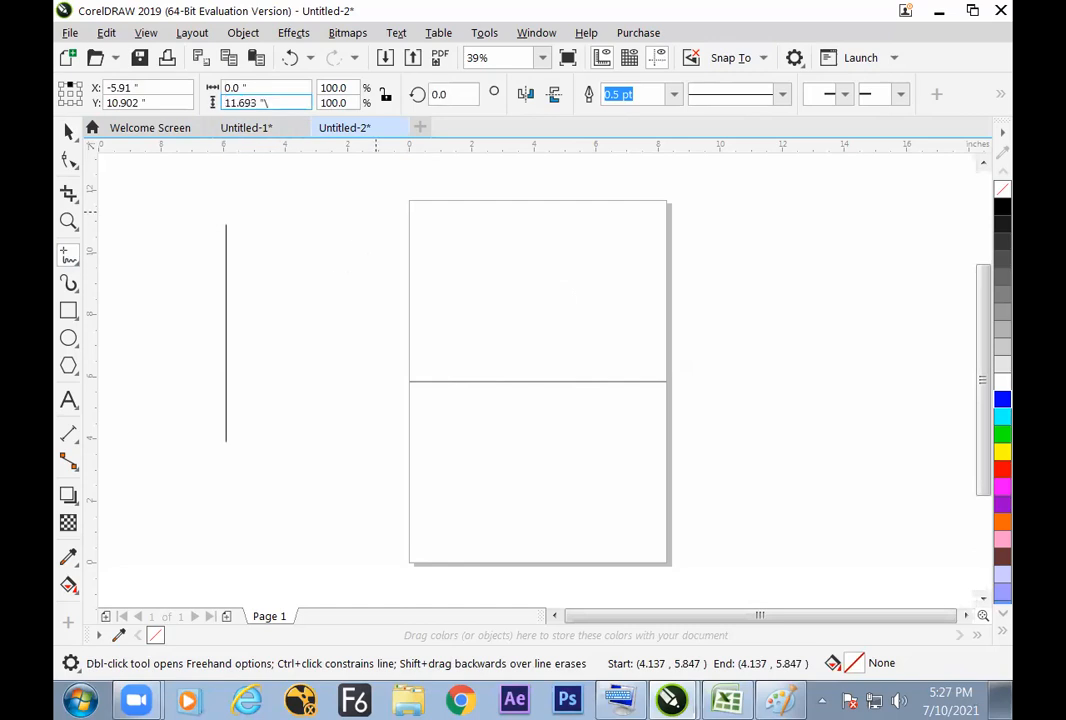
key(Return)
click(311, 260)
click(308, 307)
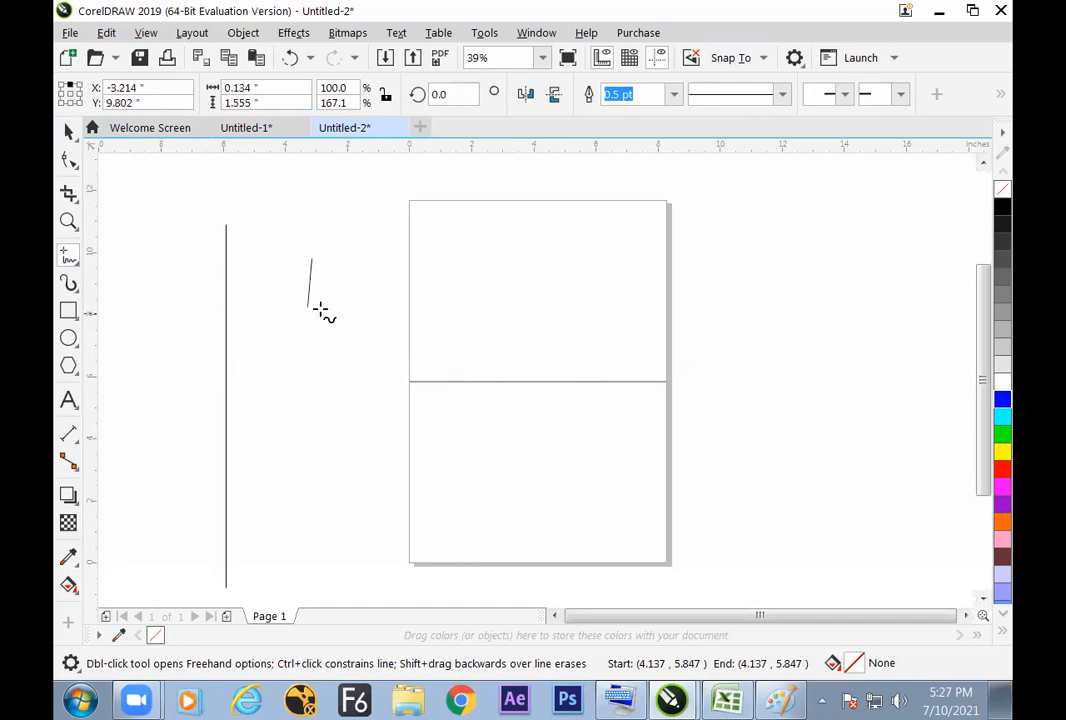
key(space)
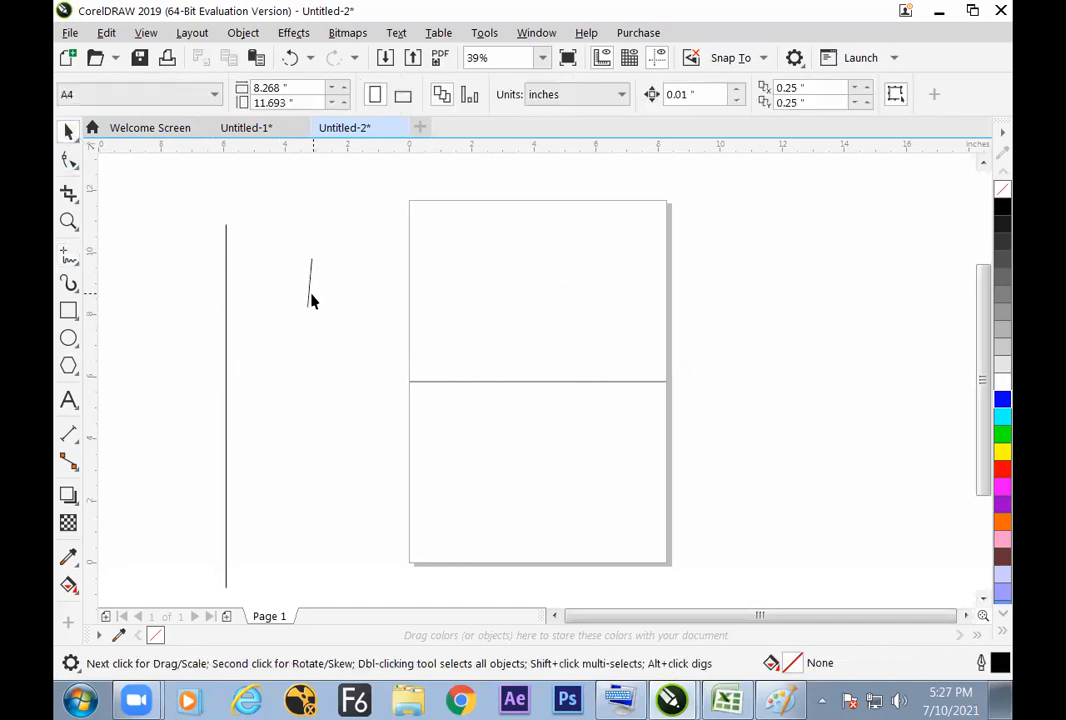
click(309, 303)
key(Delete)
Step: Move the page-high vertical line onto the page and align it to the page center
drag(227, 374, 547, 356)
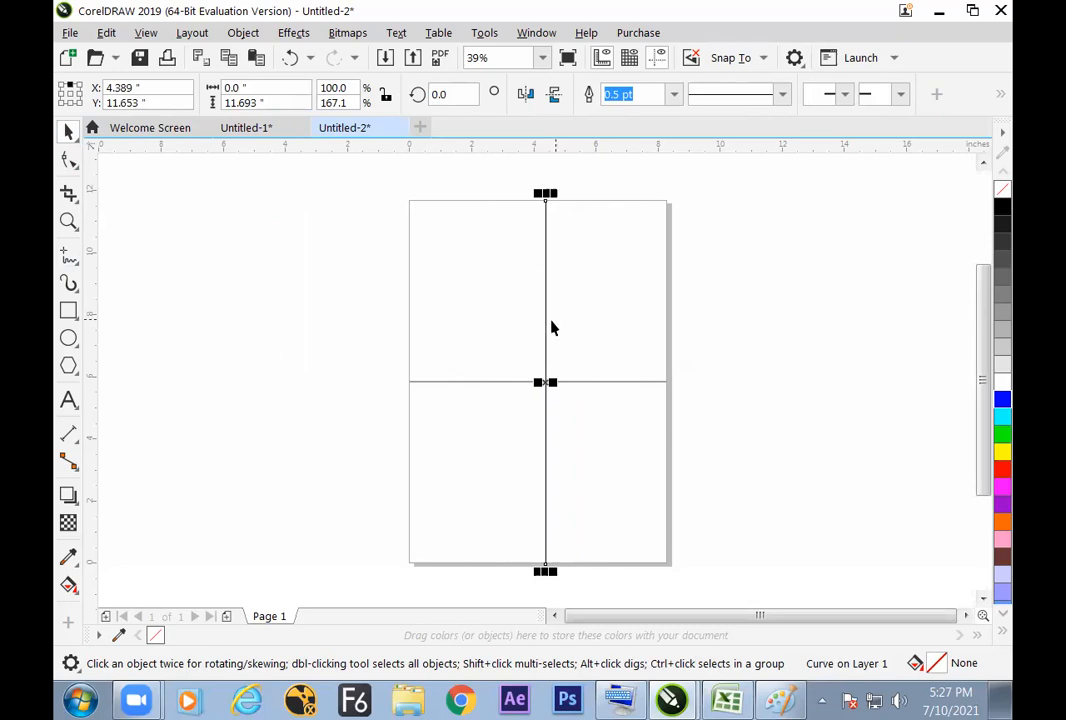
key(p)
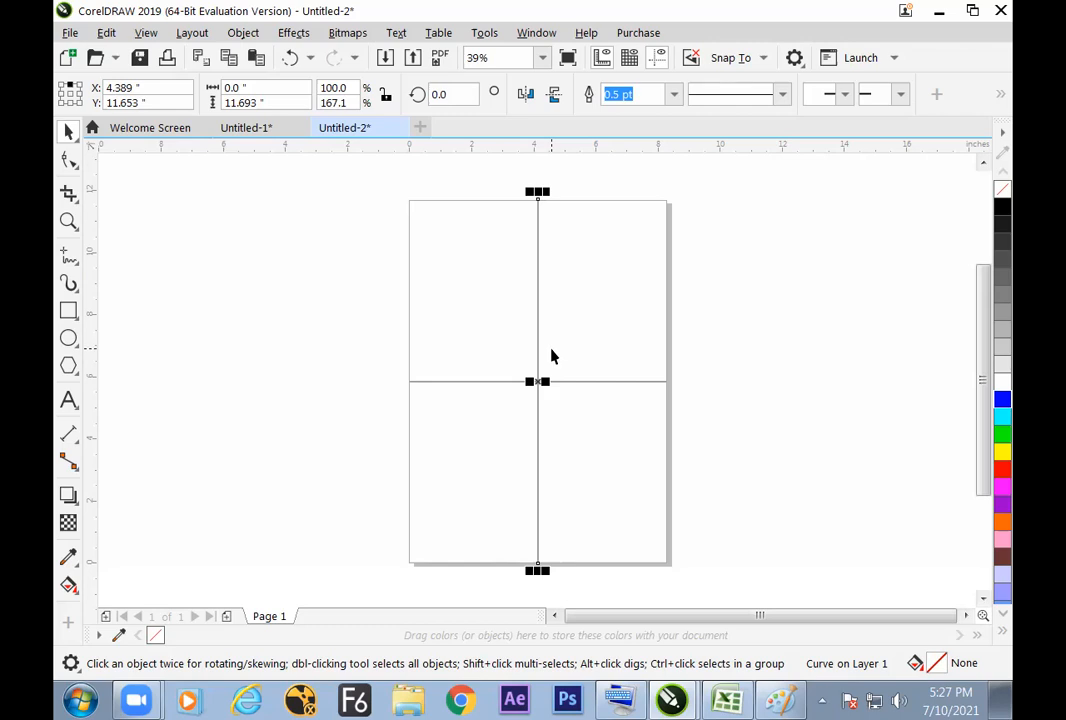
Step: Switch to the COREL EXCEL.xlsx workbook in Excel and enter "p" in cell H42 and "page center" in cell I42
key(alt+Tab)
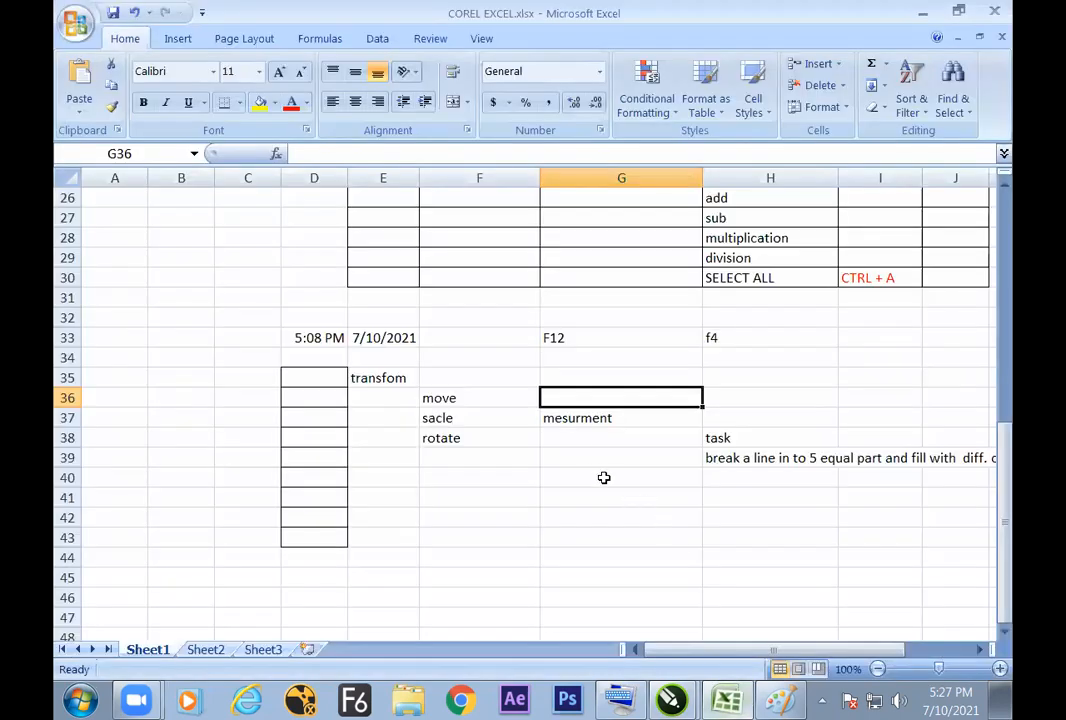
click(738, 514)
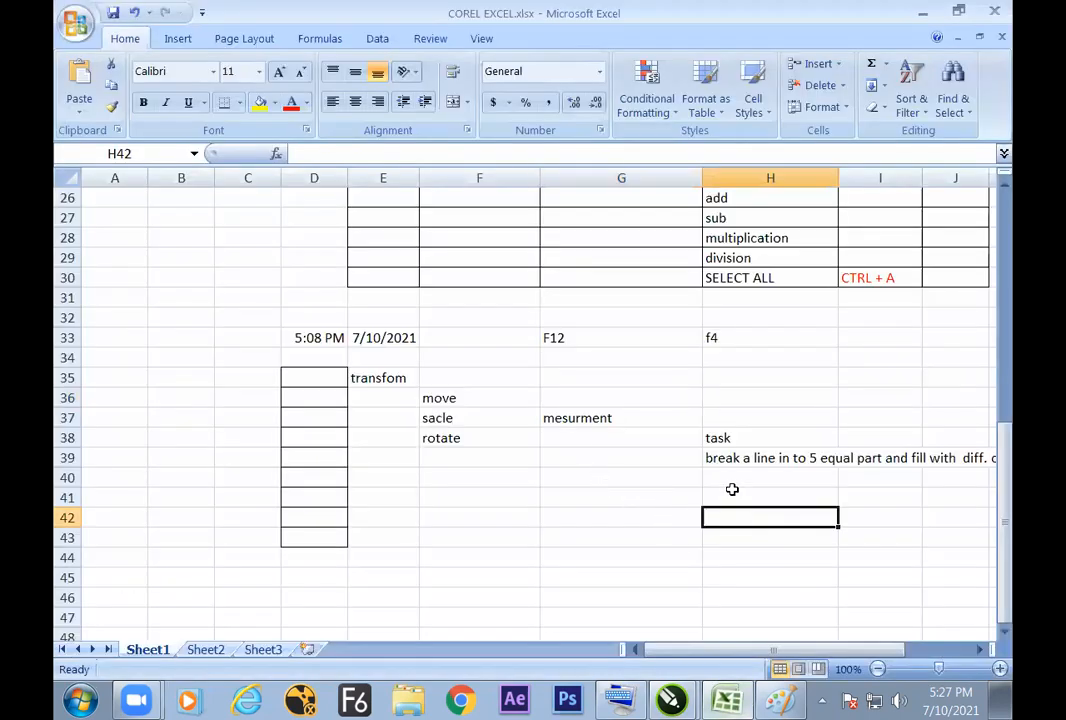
text(p)
key(Tab)
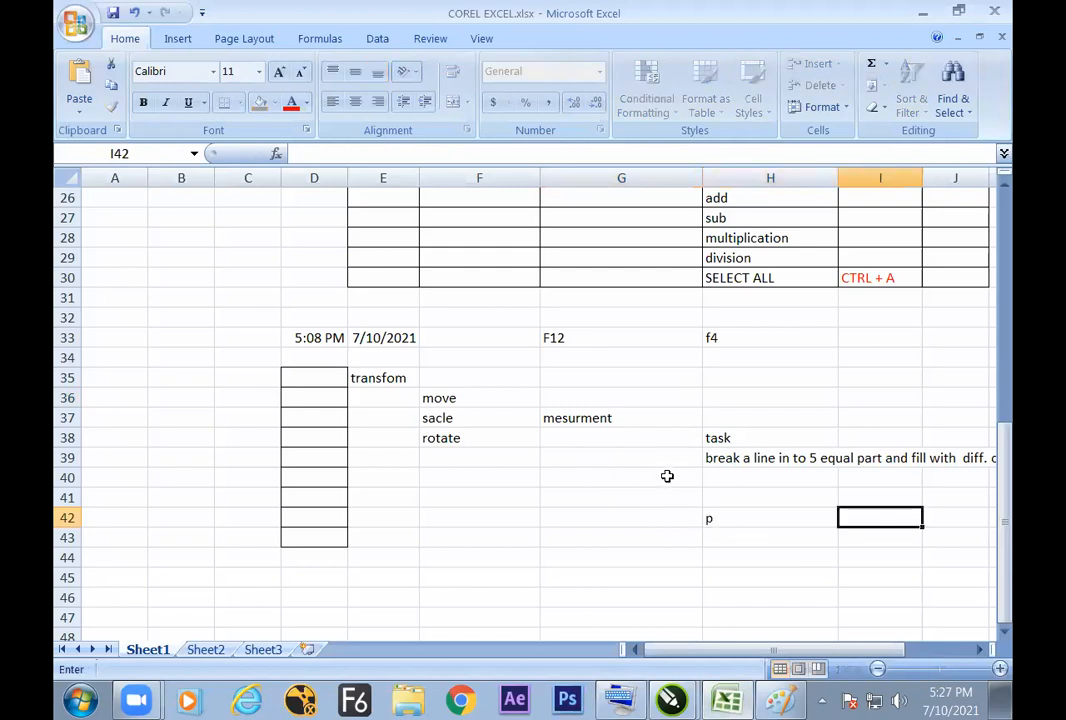
text(page center)
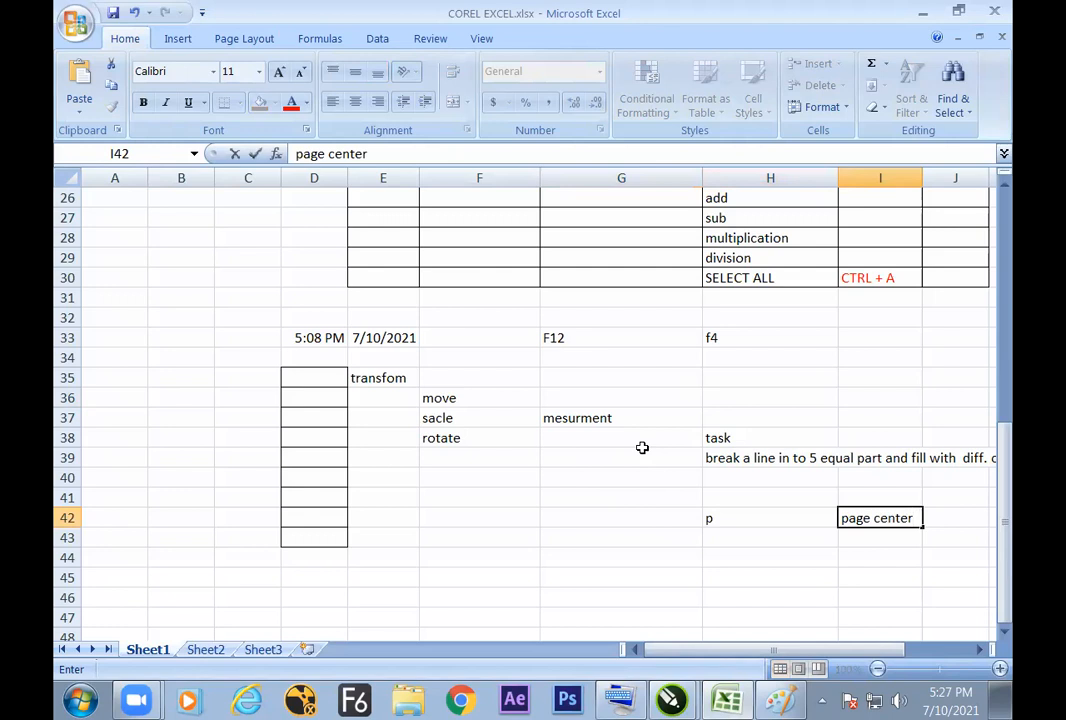
key(Return)
click(756, 523)
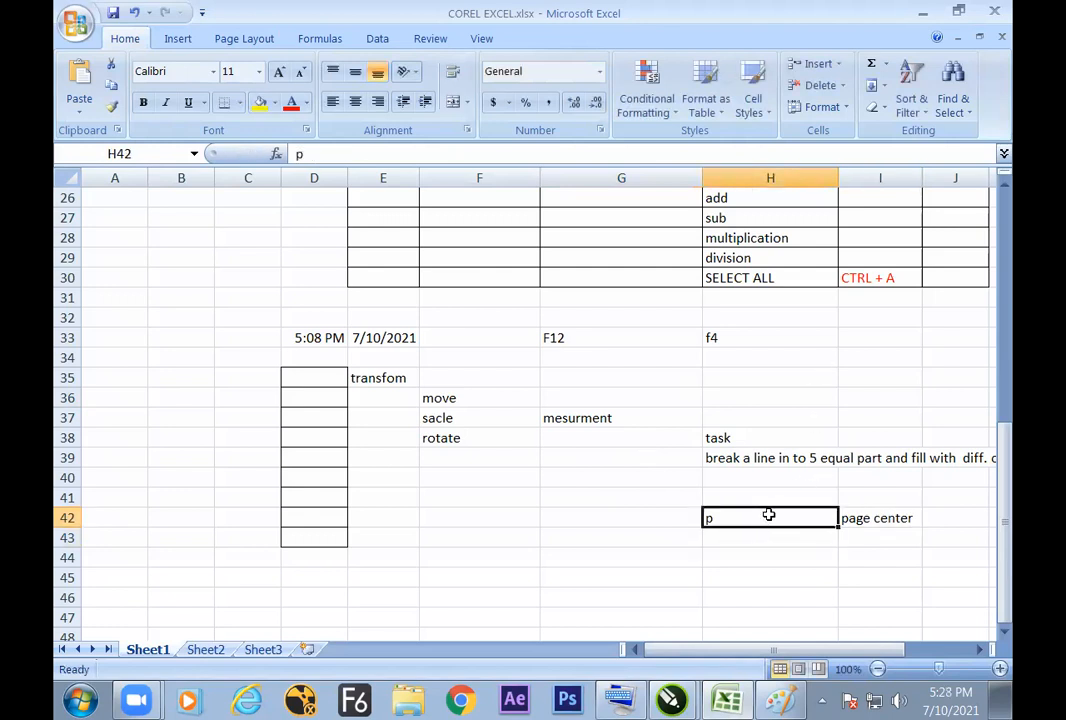
Step: Switch back to CorelDRAW, deselect the vertical line, and add a second page to the document
key(alt+Tab)
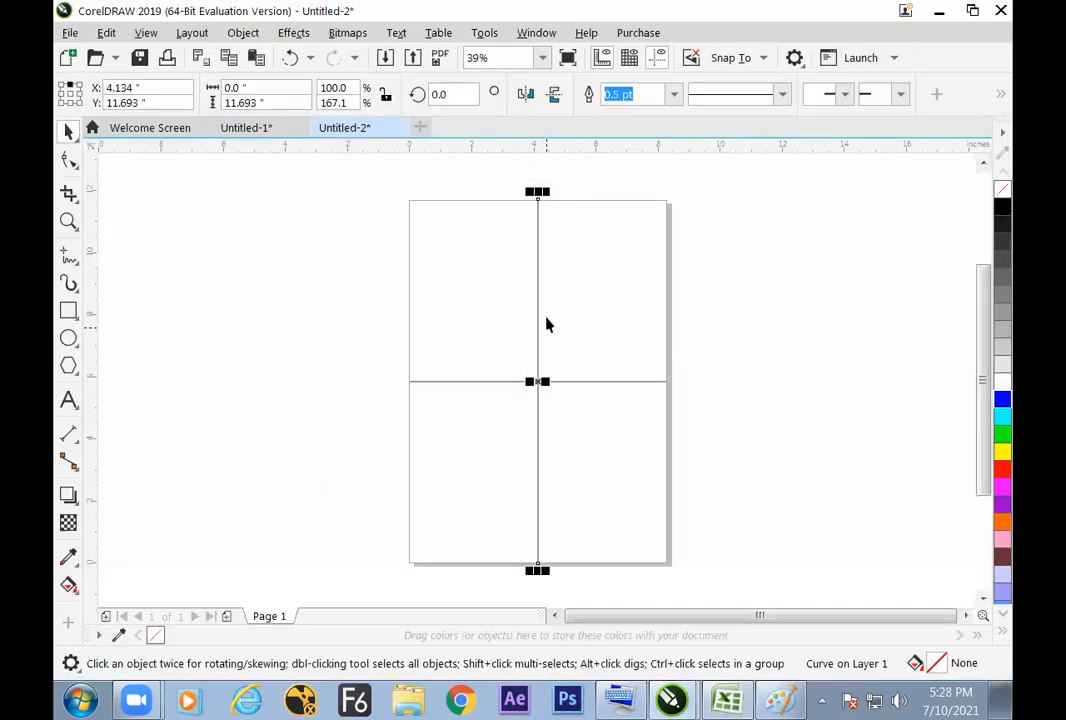
click(590, 390)
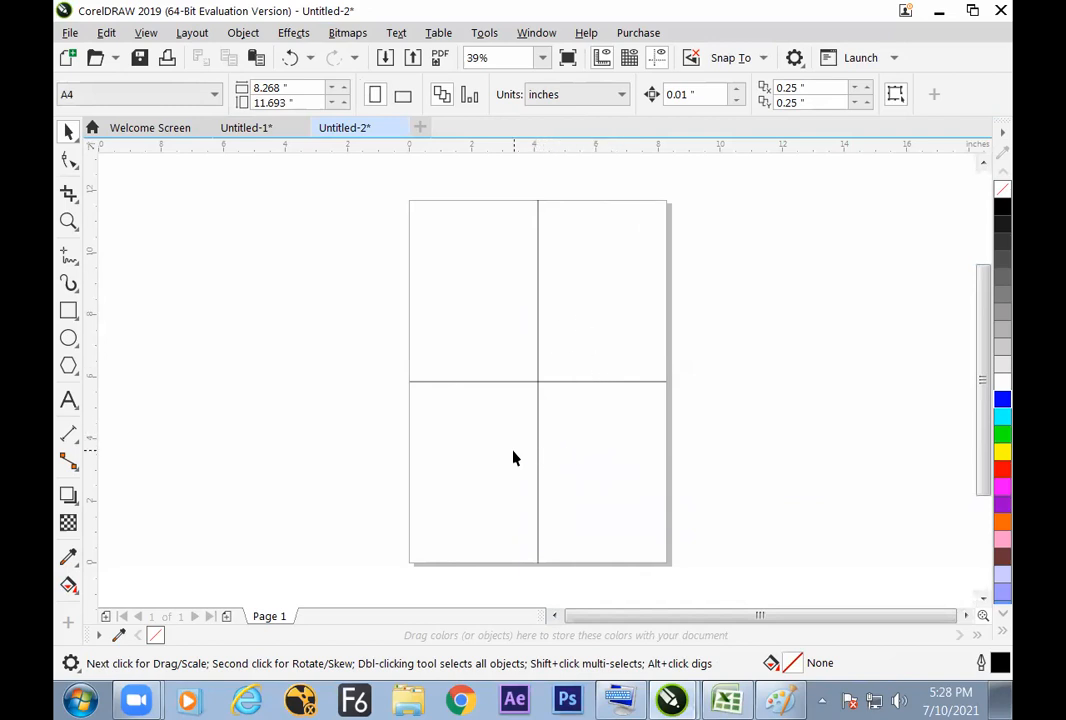
key(Page_Down)
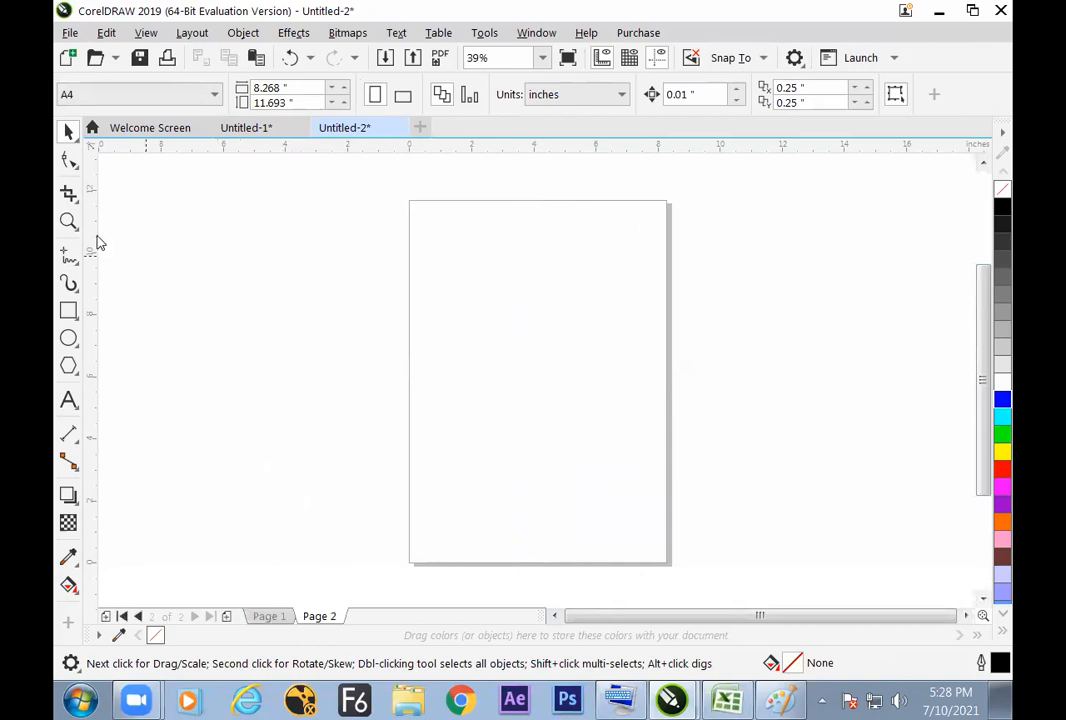
Step: Draw a straight horizontal line about 3.9 inches long in the upper half of Page 2 and move it lower
click(71, 254)
click(456, 281)
click(577, 281)
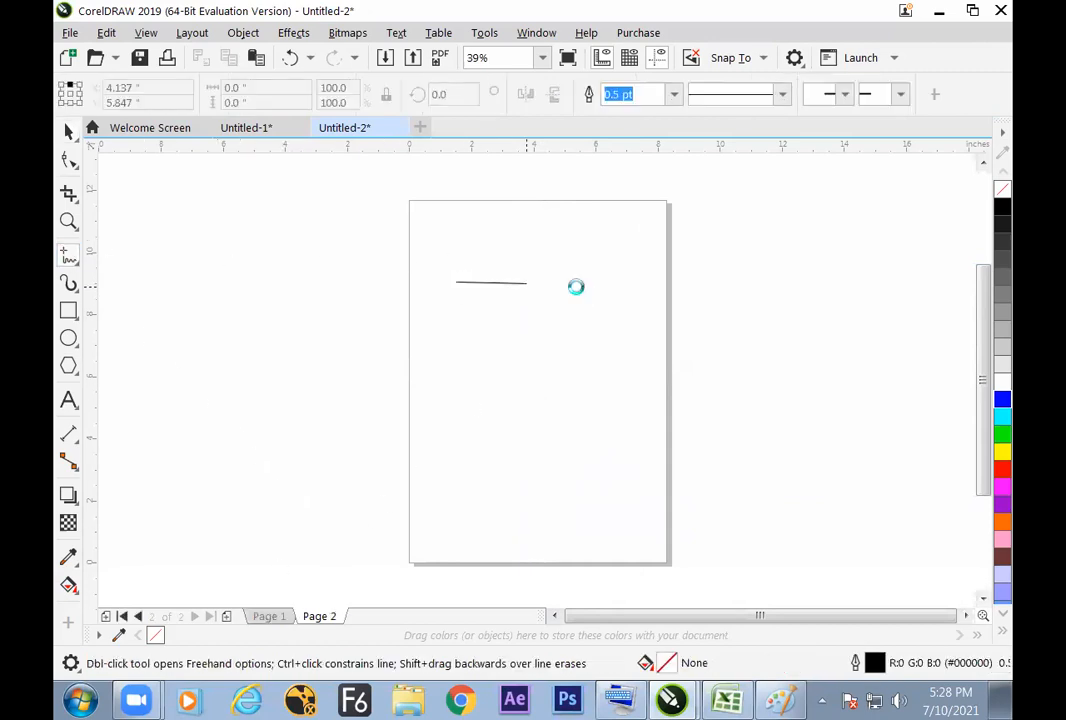
click(68, 131)
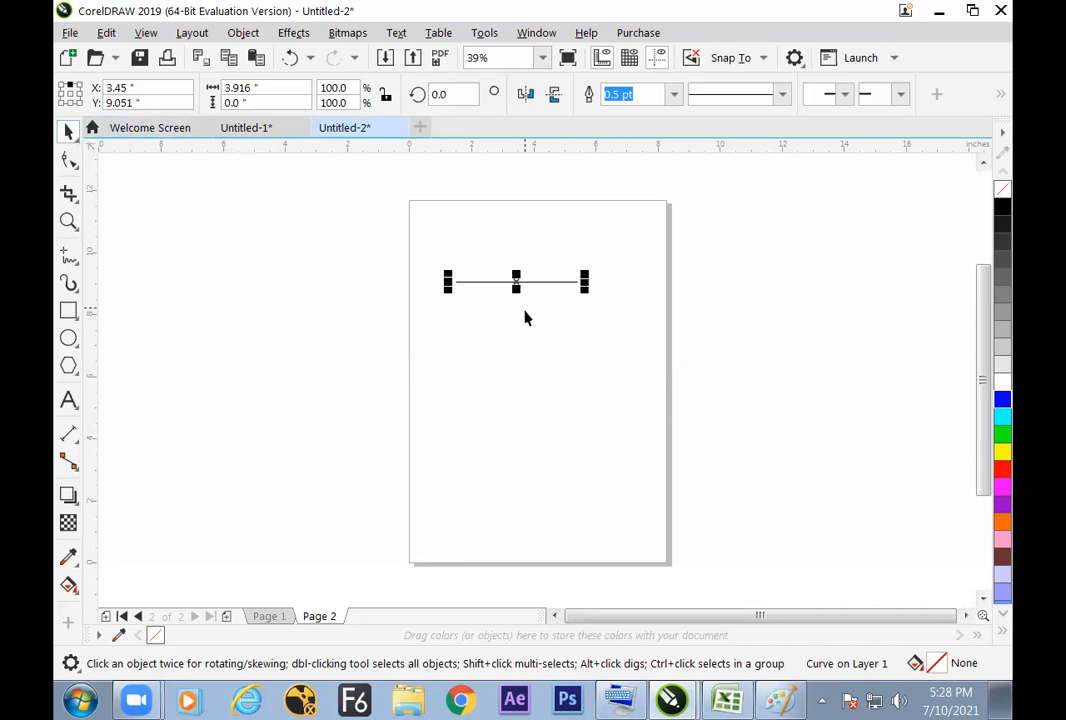
drag(516, 283, 519, 338)
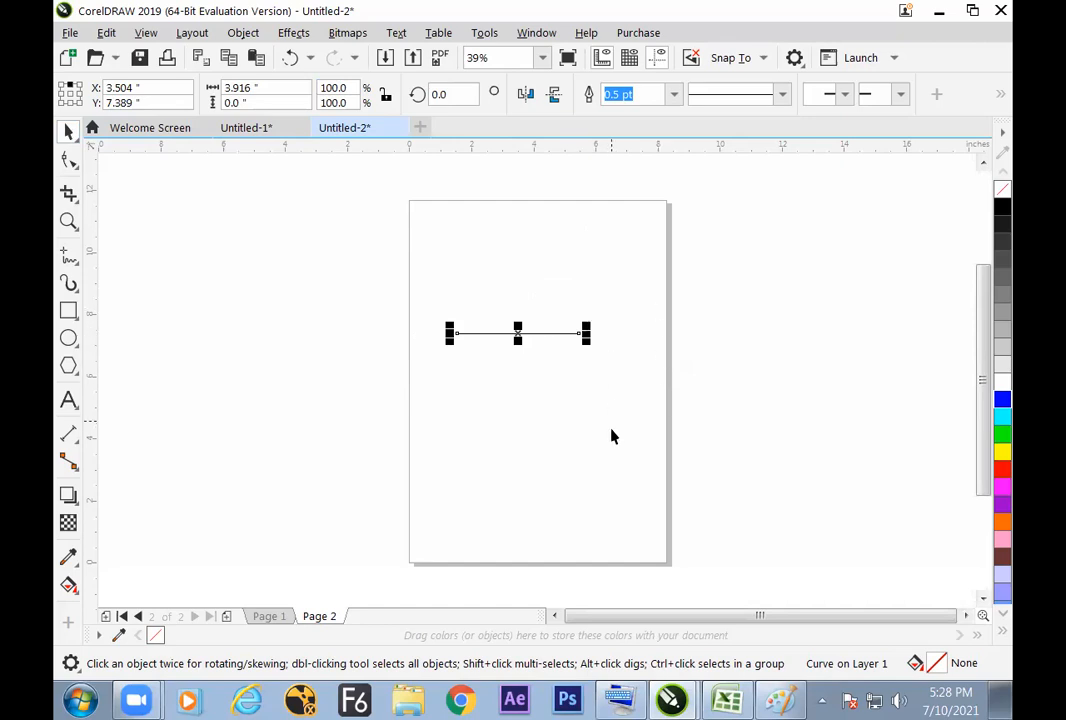
Step: Switch to the COREL EXCEL.xlsx workbook in Excel and enter "structure modification" in cell F42
key(alt+Tab)
click(502, 518)
text(struc)
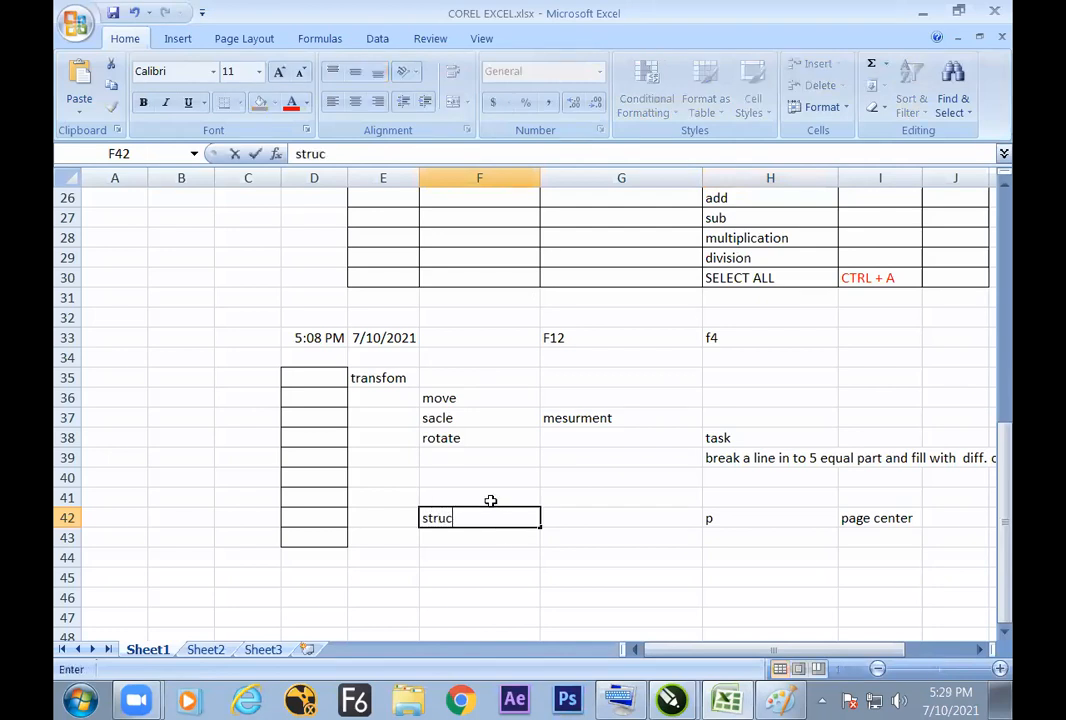
text(ture modification)
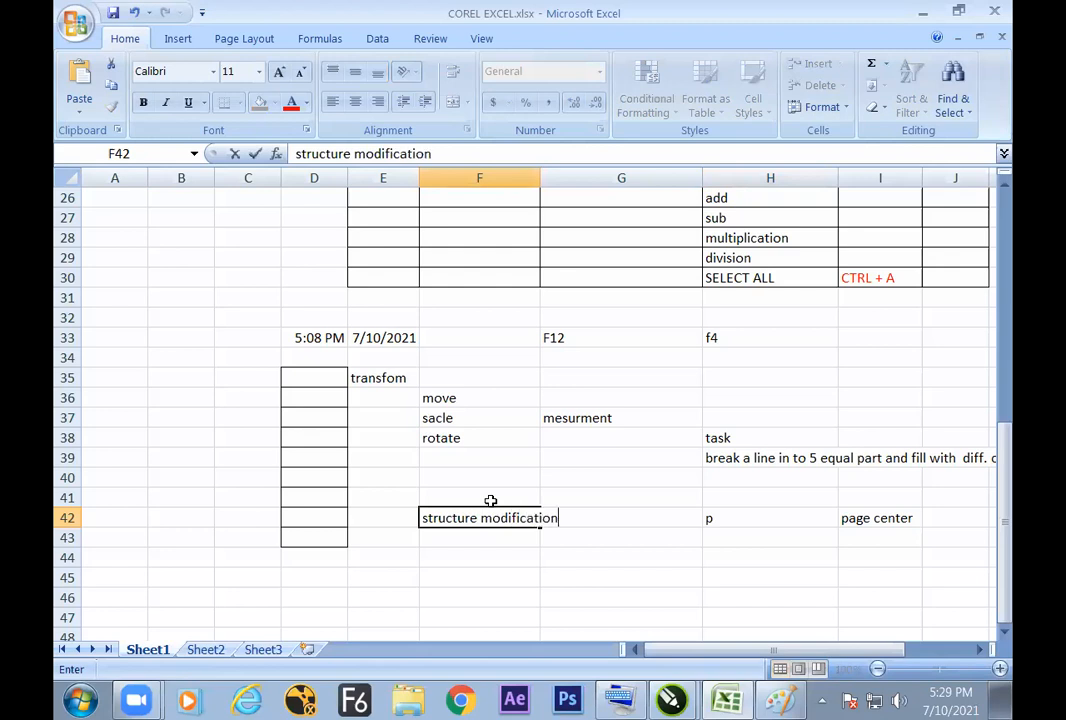
Step: Switch back to CorelDRAW, reselect the horizontal line on Page 2, and activate the Shape tool on it
key(alt+Tab)
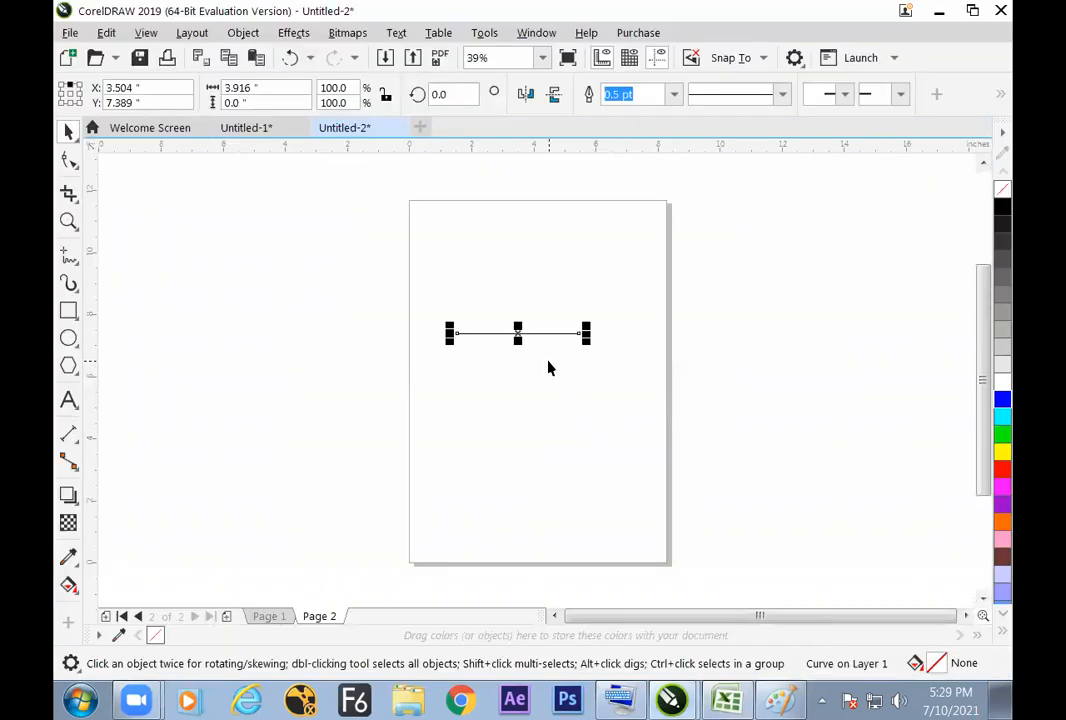
click(533, 399)
click(526, 340)
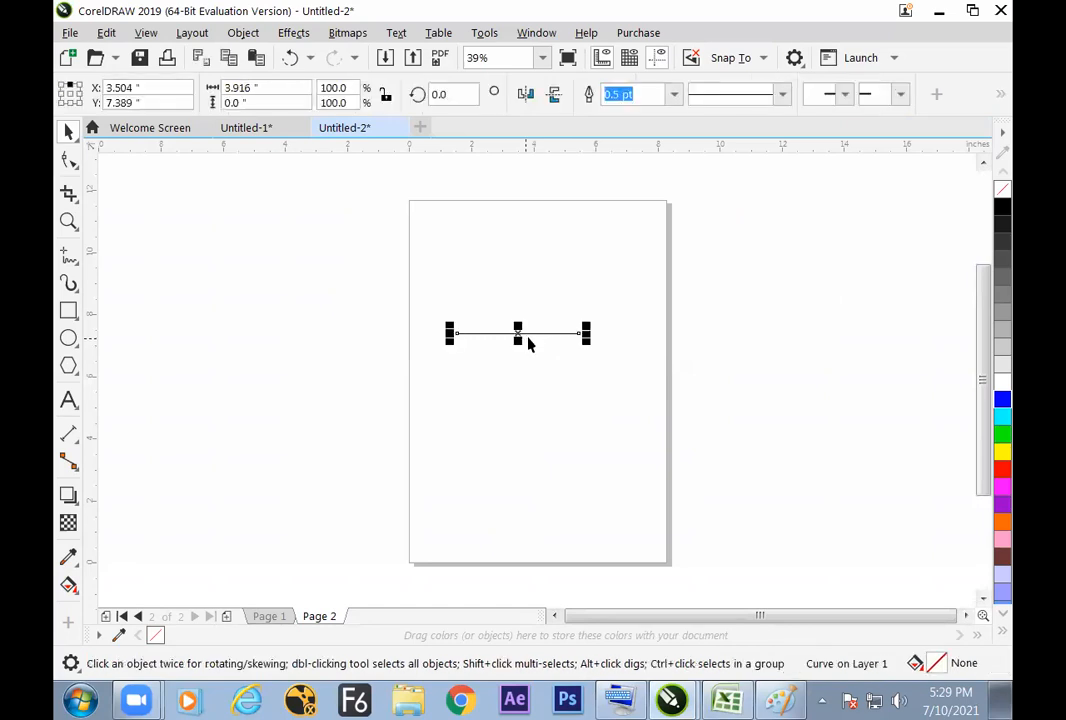
click(70, 164)
Step: Switch to Excel and enter "F10" in cell H44 and "shape tool" in cell I44
key(alt+Tab)
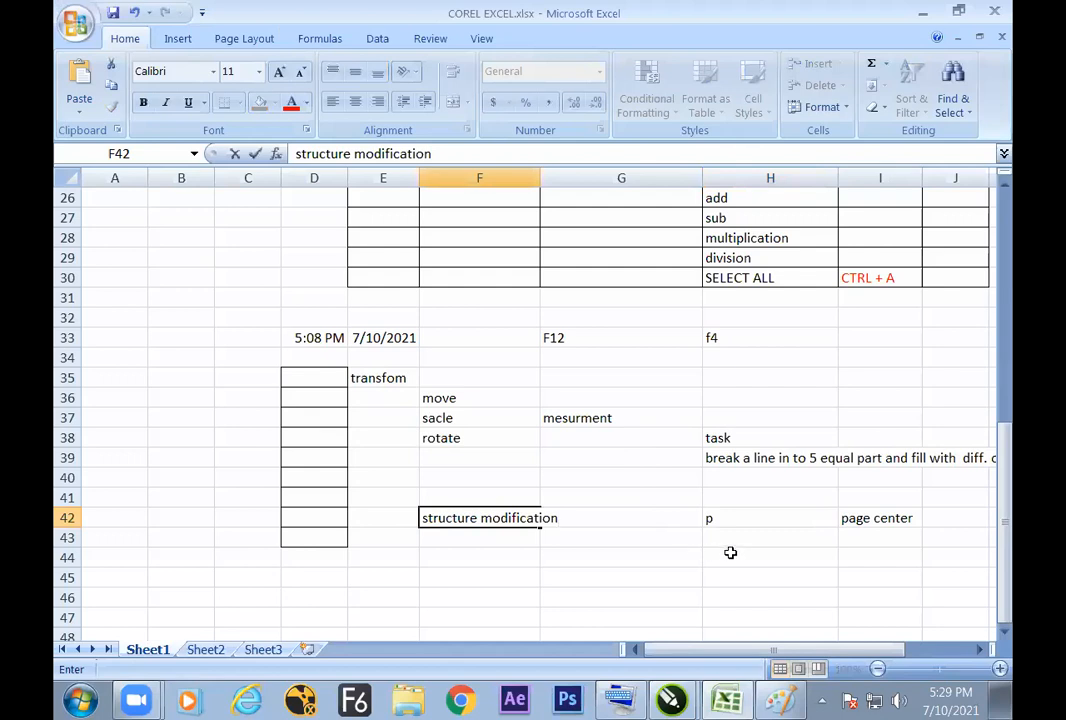
click(730, 557)
text(F10)
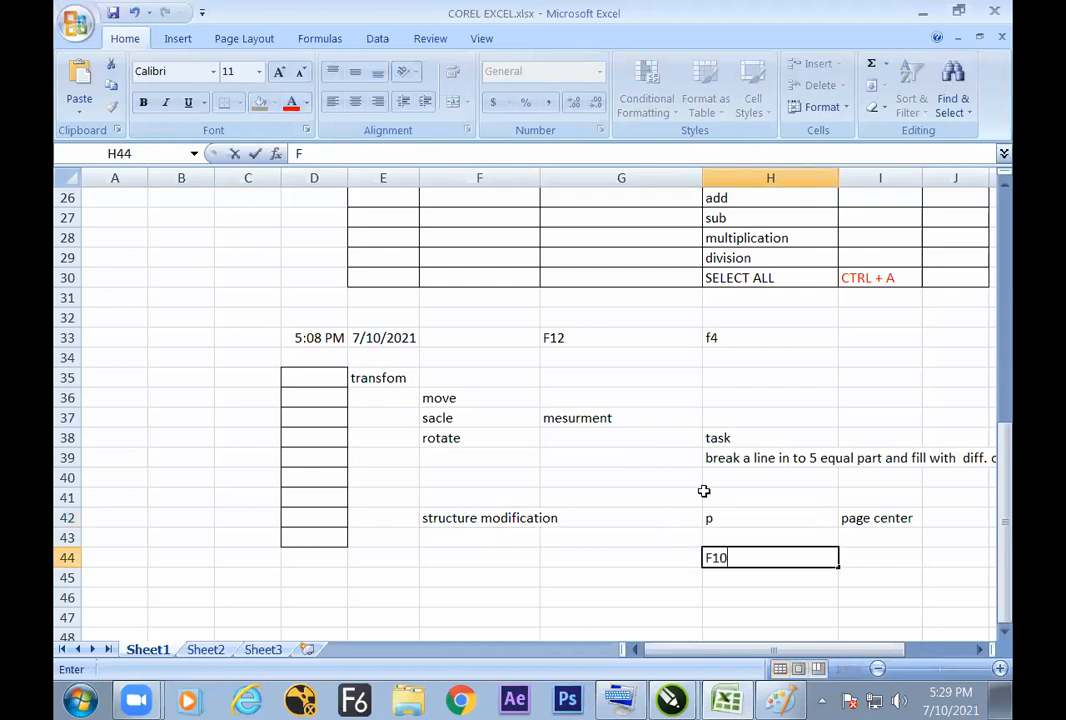
key(Tab)
text(shape t)
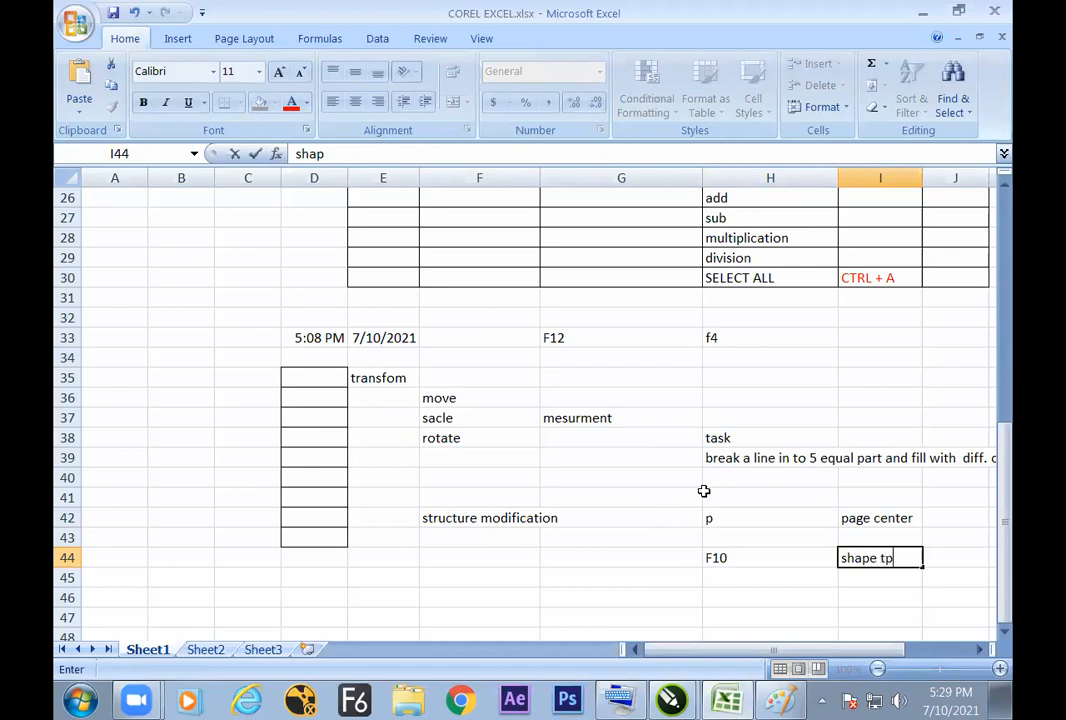
text(ool)
Step: Switch back to CorelDRAW, reselect the horizontal line with the Pick tool, and show its nodes with the Shape tool
key(alt+Tab)
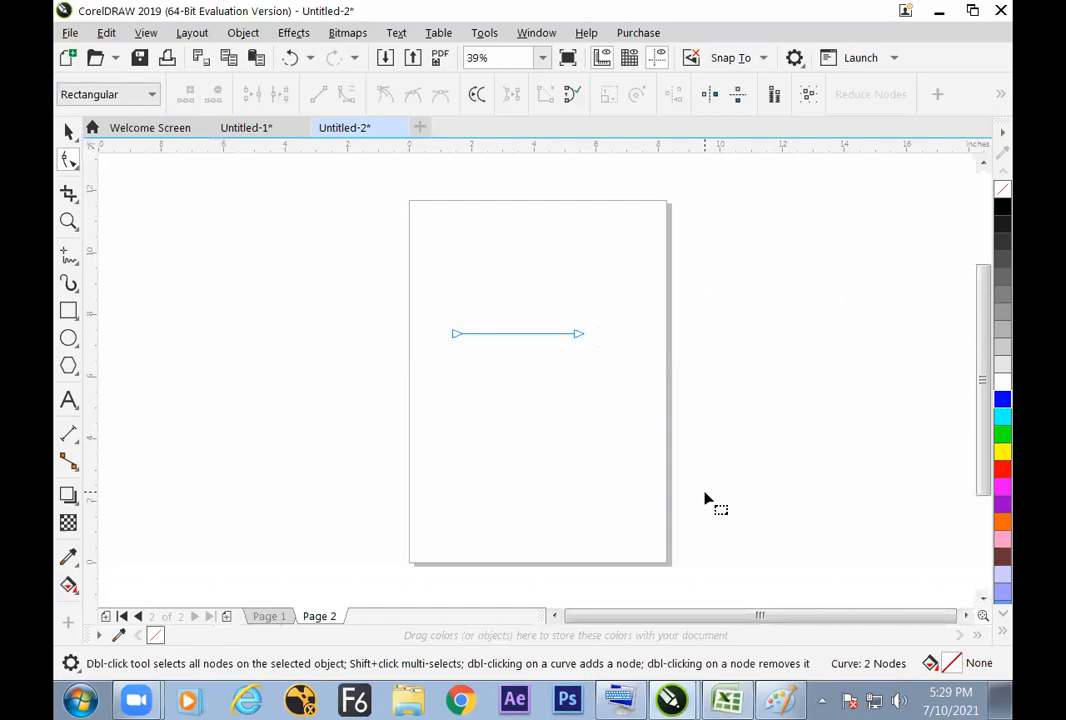
click(68, 131)
click(500, 370)
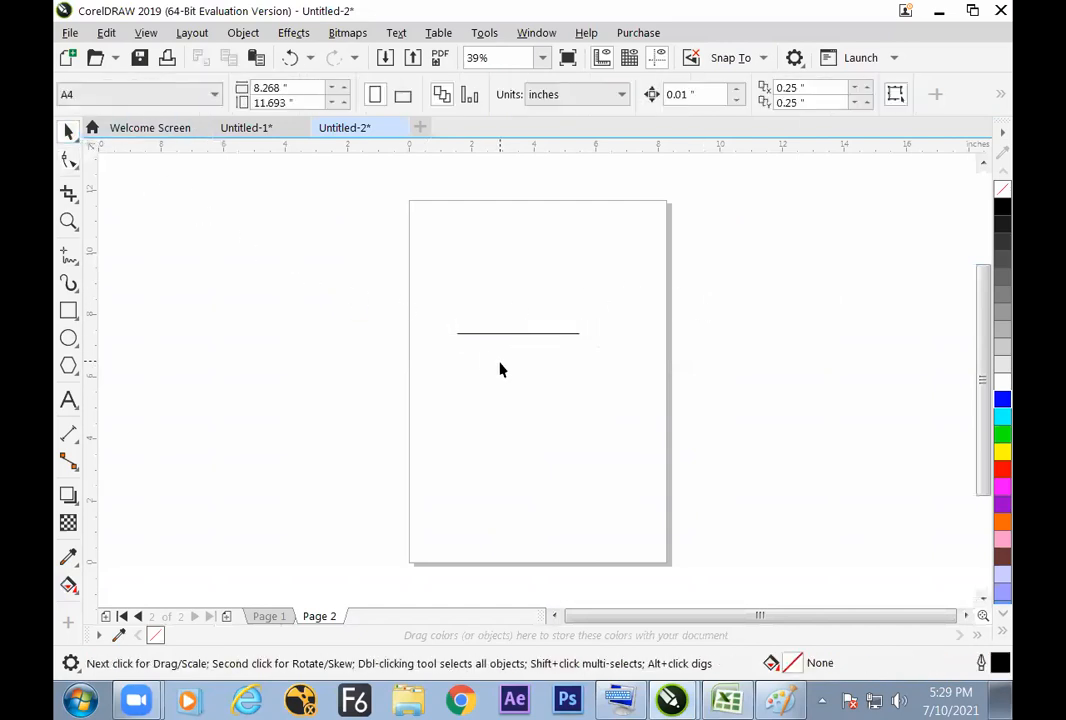
click(514, 334)
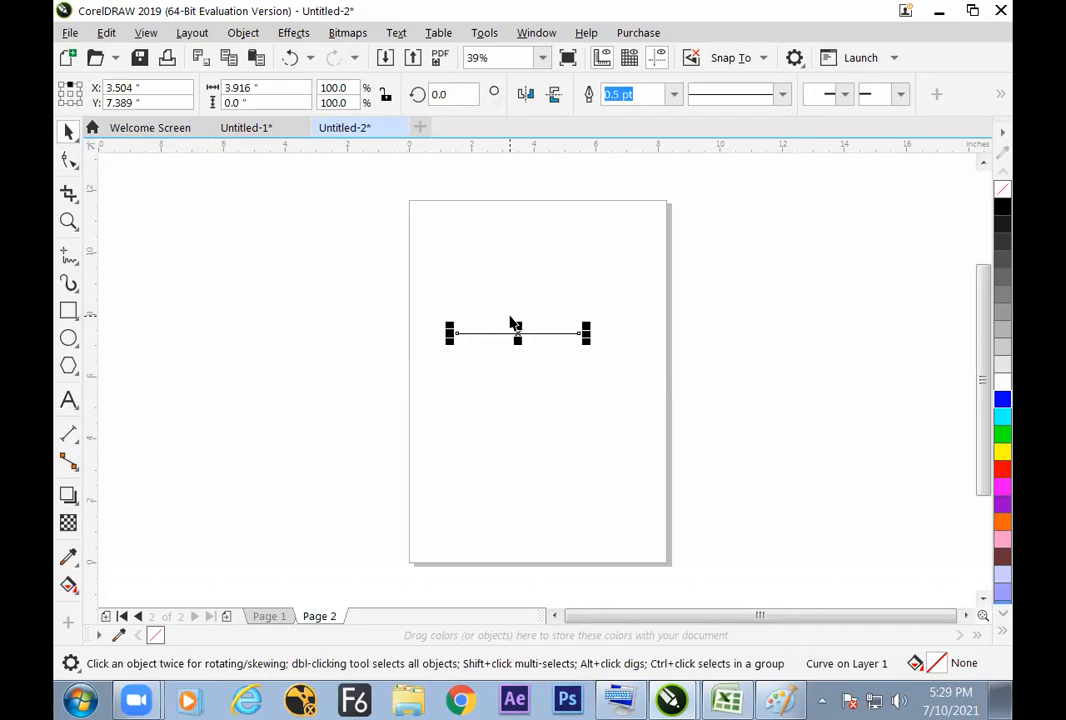
click(68, 160)
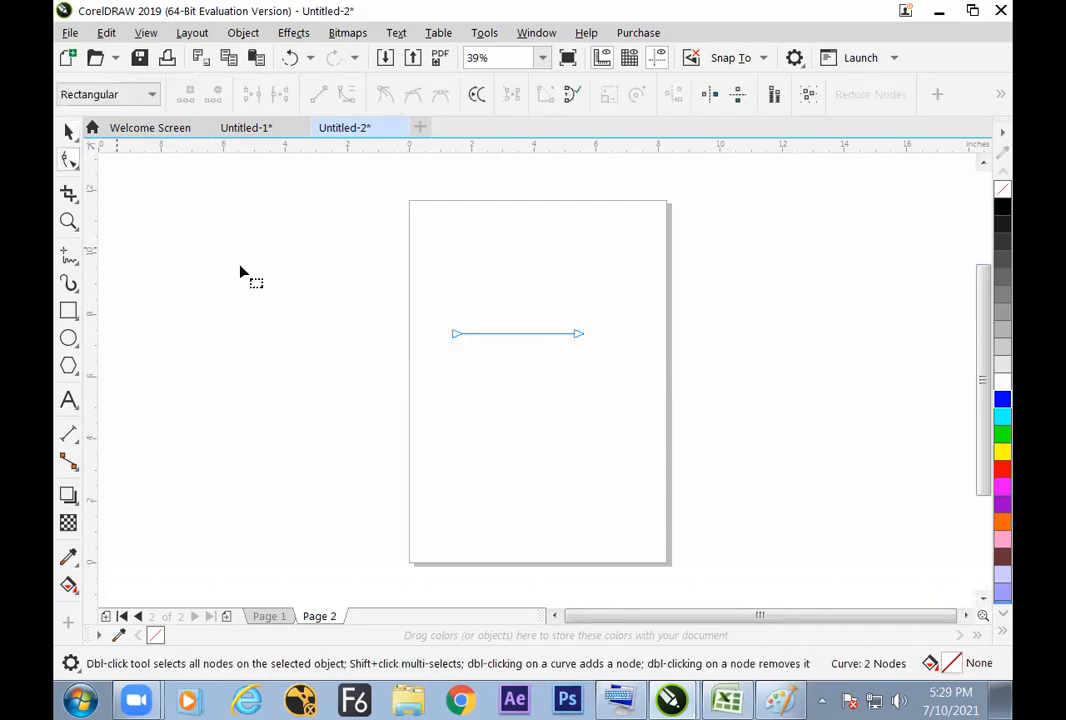
Step: Try moving the line's right end node downward, and undo the move
click(81, 144)
click(580, 348)
click(577, 337)
drag(576, 333, 576, 377)
key(ctrl+z)
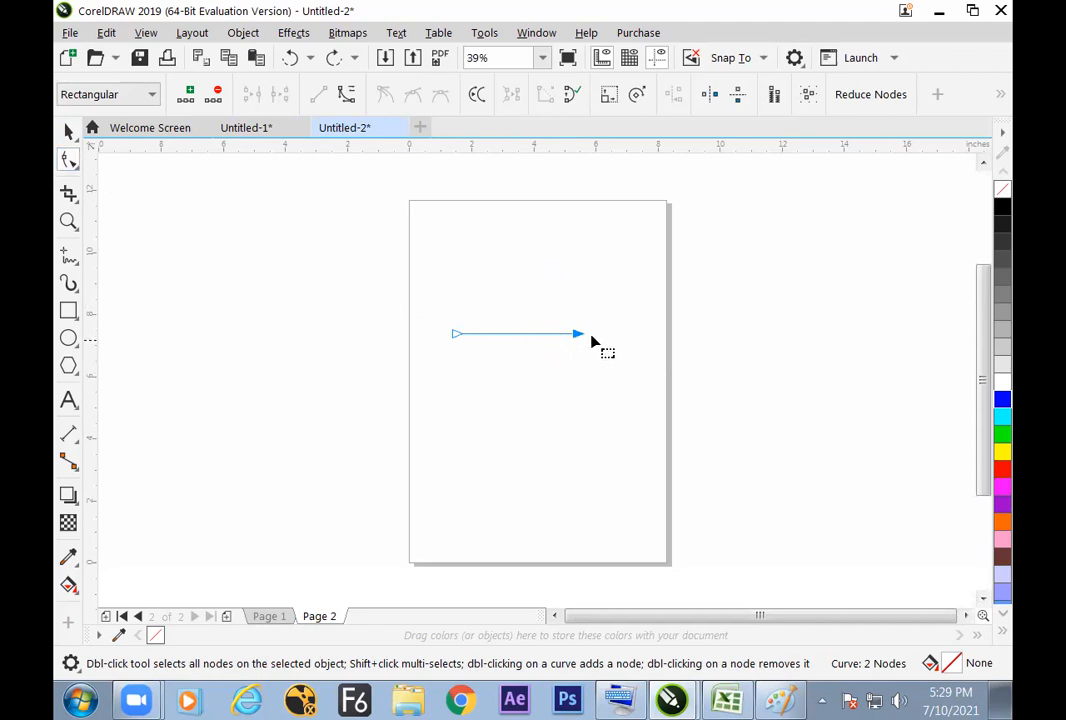
Step: Move the whole line slightly up and to the right with the Pick tool, to about X 3.7, Y 7.7 inches
click(68, 131)
mouse_move(519, 333)
mouse_down()
mouse_move(283, 316)
mouse_move(638, 324)
mouse_move(520, 393)
mouse_move(549, 334)
mouse_move(524, 326)
mouse_up()
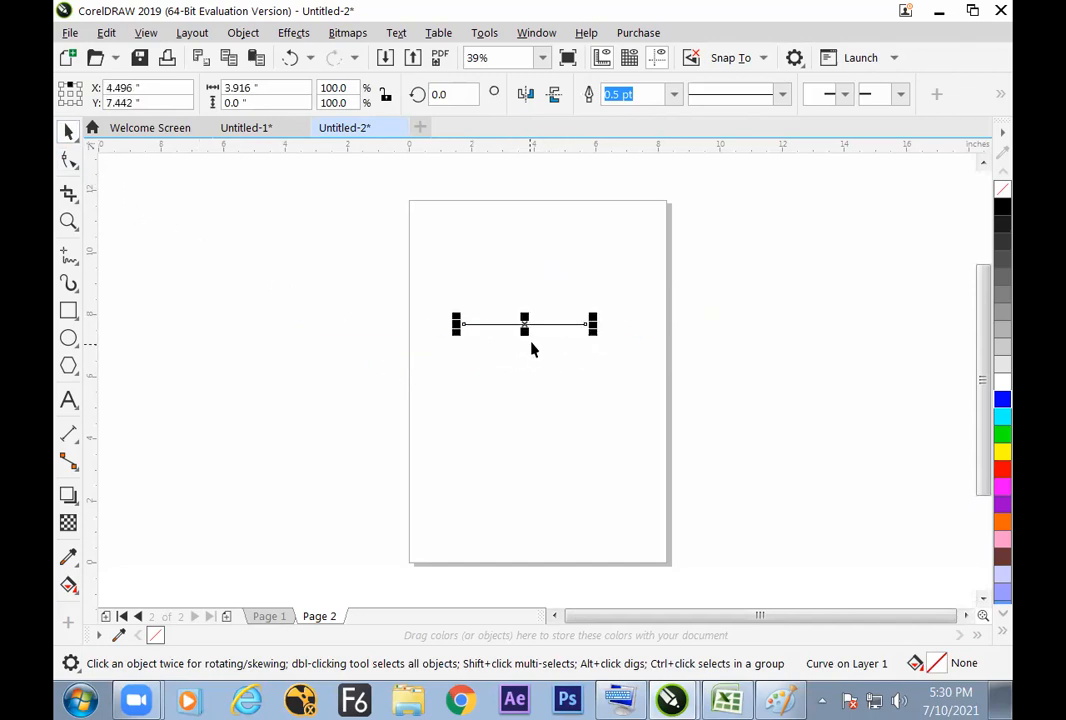
Step: Select the line's right and left end nodes in turn with the Shape tool
click(69, 160)
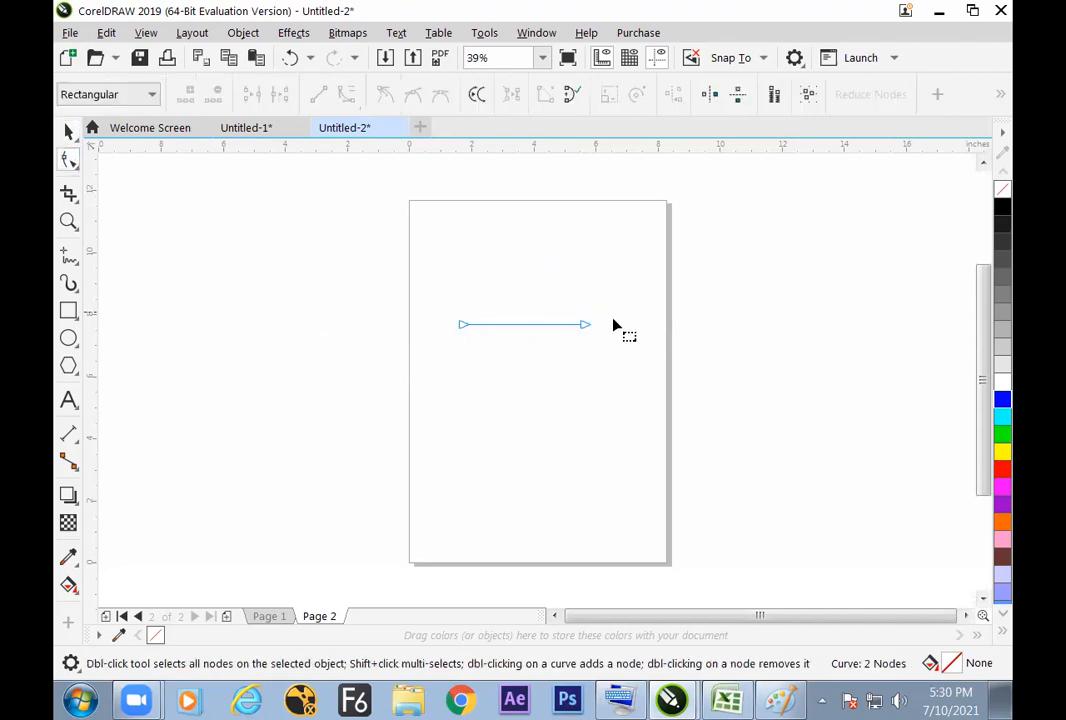
click(583, 329)
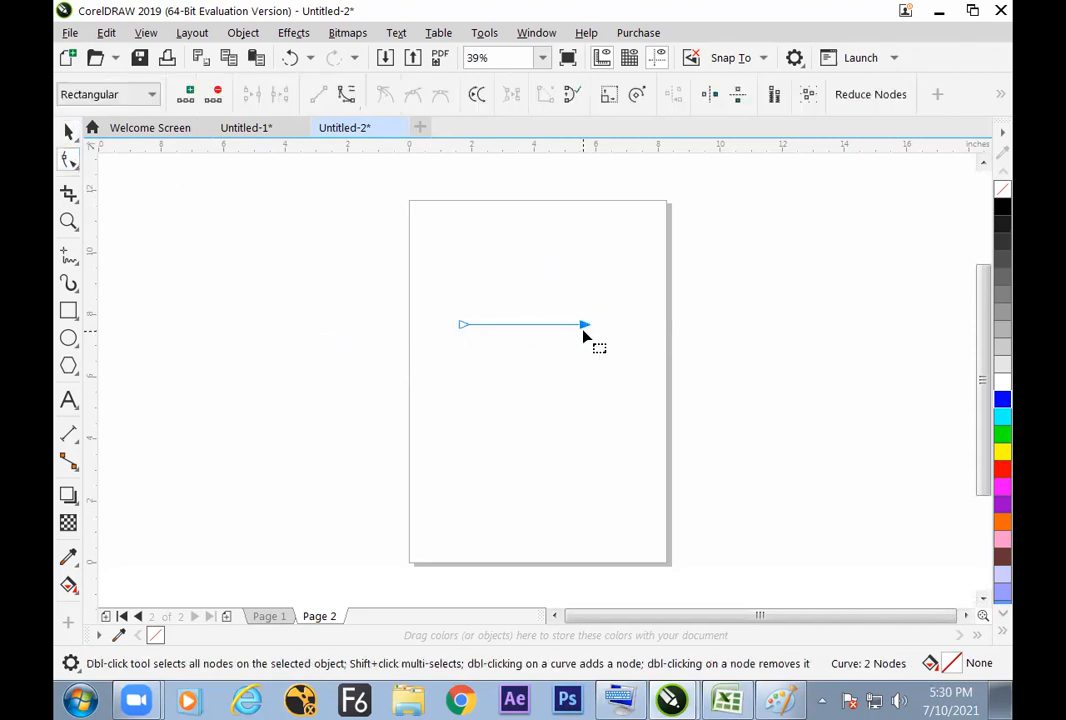
click(465, 326)
click(582, 327)
click(463, 327)
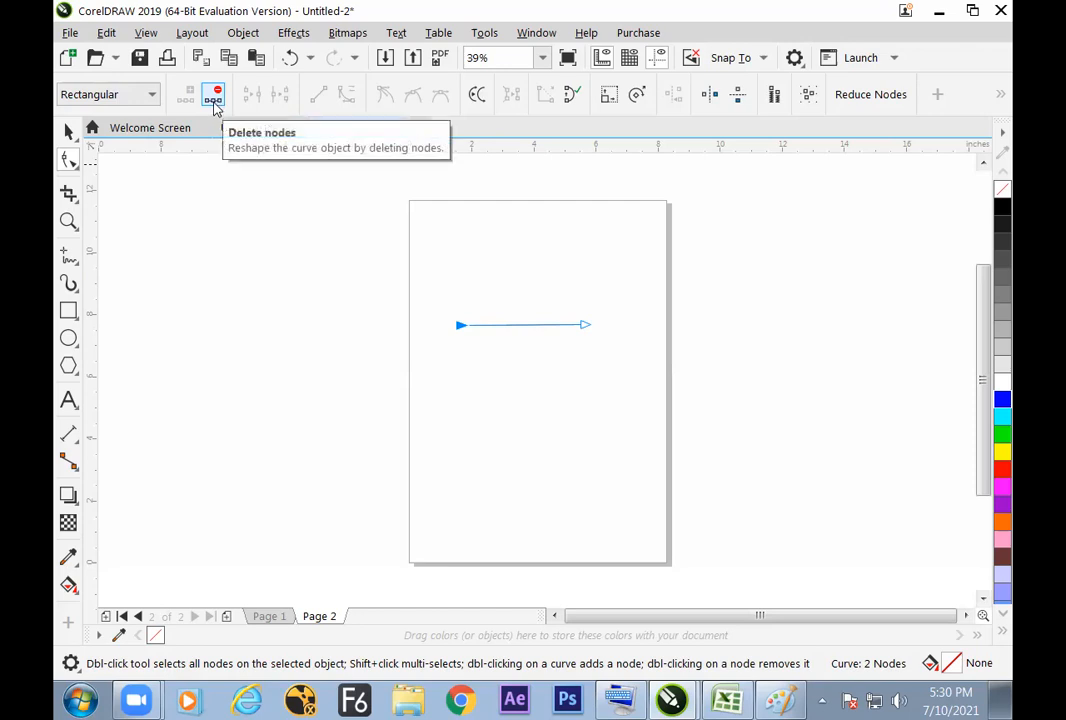
click(586, 325)
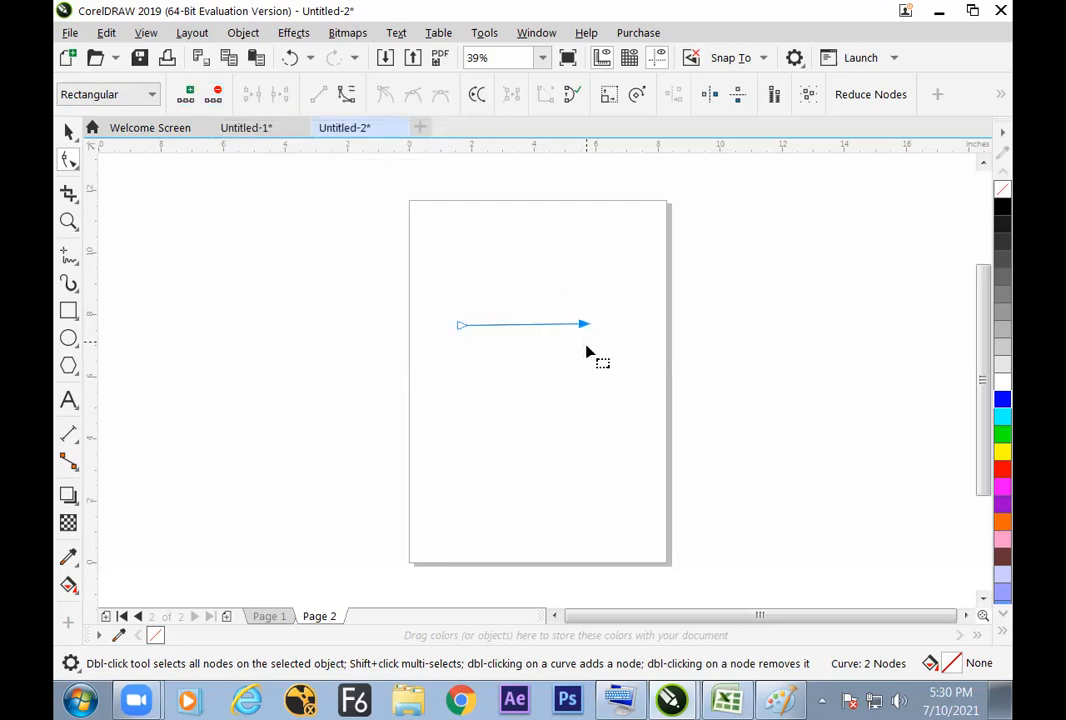
Step: Switch to Paint and handwrite a boxed "Node" followed by "Corel draw" in the empty area below the existing notes
click(778, 700)
drag(647, 396, 692, 387)
mouse_move(622, 380)
mouse_down()
mouse_move(695, 359)
mouse_move(704, 407)
mouse_move(649, 428)
mouse_move(627, 384)
mouse_up()
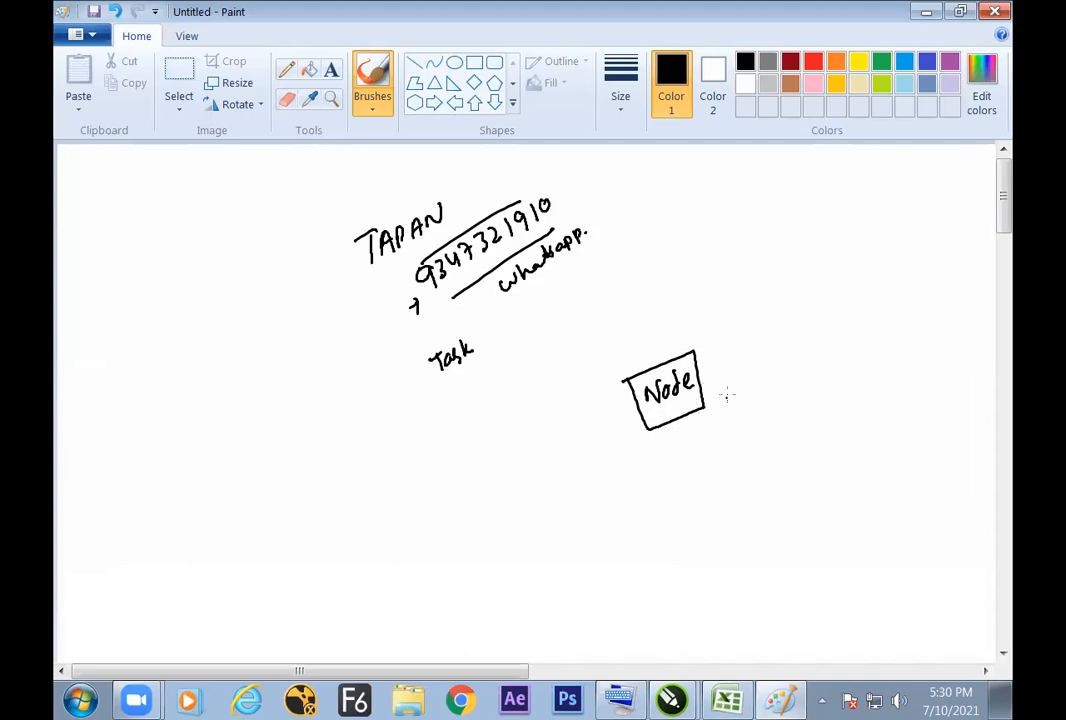
mouse_move(757, 362)
mouse_down()
mouse_move(750, 383)
mouse_move(830, 332)
mouse_move(846, 348)
mouse_move(864, 326)
mouse_up()
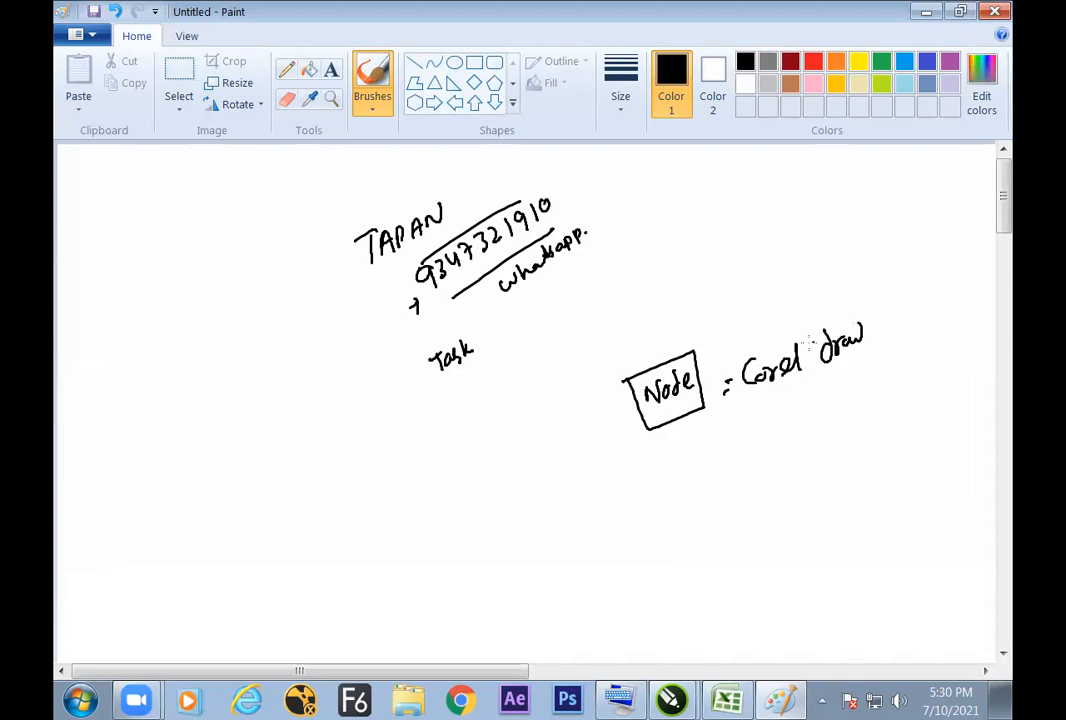
Step: Sketch a triangle with dotted corners below the note, circle one corner with an arrow to "Node", and label the triangle "Shape"
drag(628, 533, 757, 469)
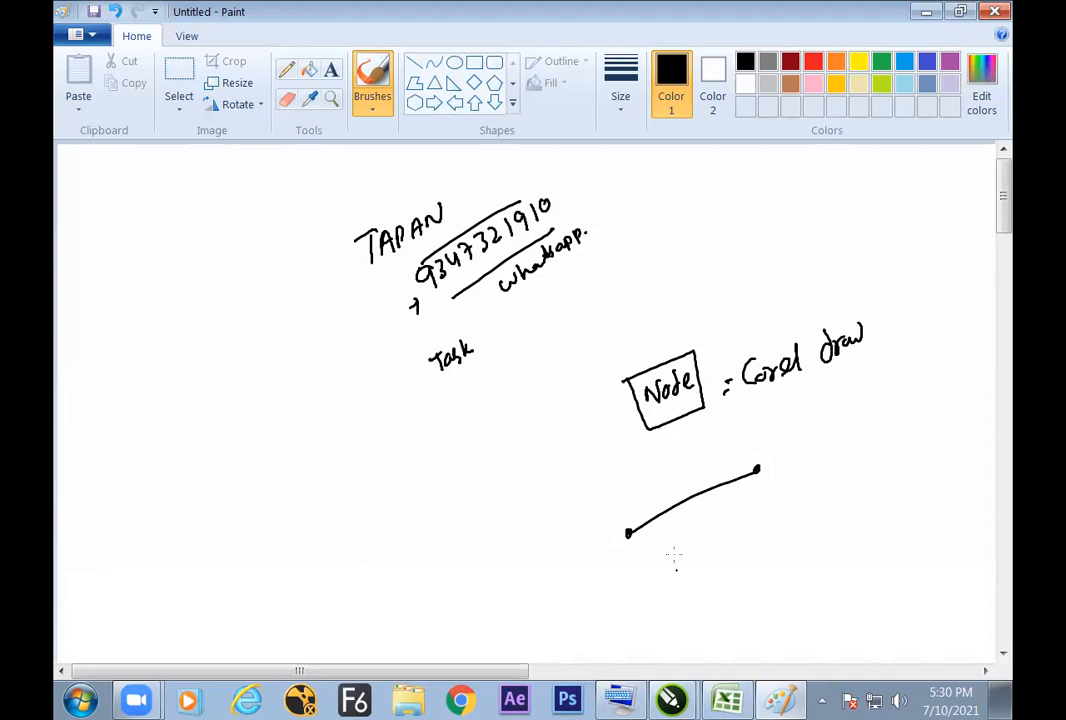
mouse_move(762, 457)
mouse_down()
mouse_move(713, 420)
mouse_move(747, 492)
mouse_move(755, 482)
mouse_move(733, 570)
mouse_move(648, 541)
mouse_up()
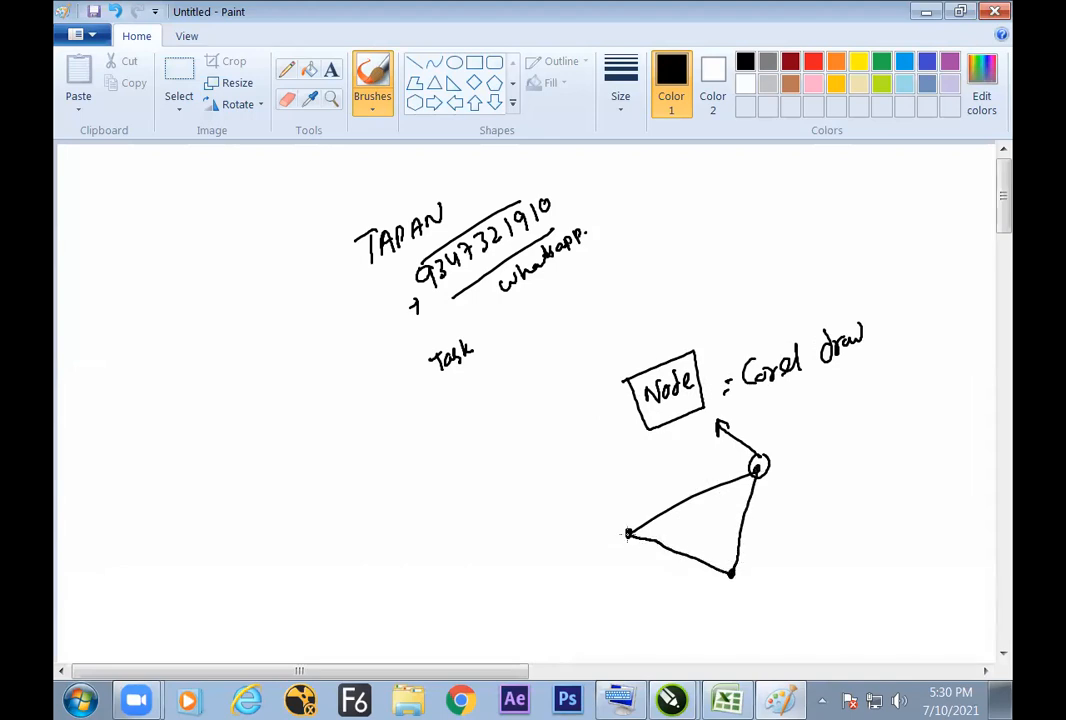
mouse_move(790, 512)
mouse_down()
mouse_move(774, 536)
mouse_move(830, 538)
mouse_move(846, 511)
mouse_up()
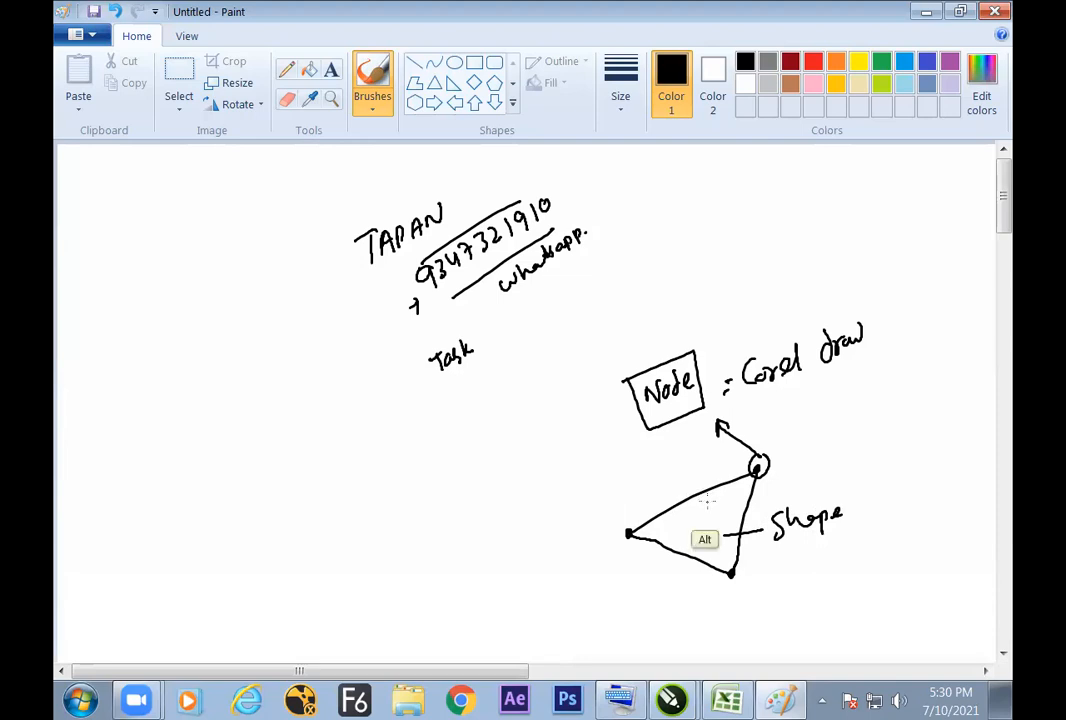
Step: Switch back to CorelDRAW and stretch the line diagonally, its right node near the page's upper-right corner and its left node outside the page
key(alt+Tab)
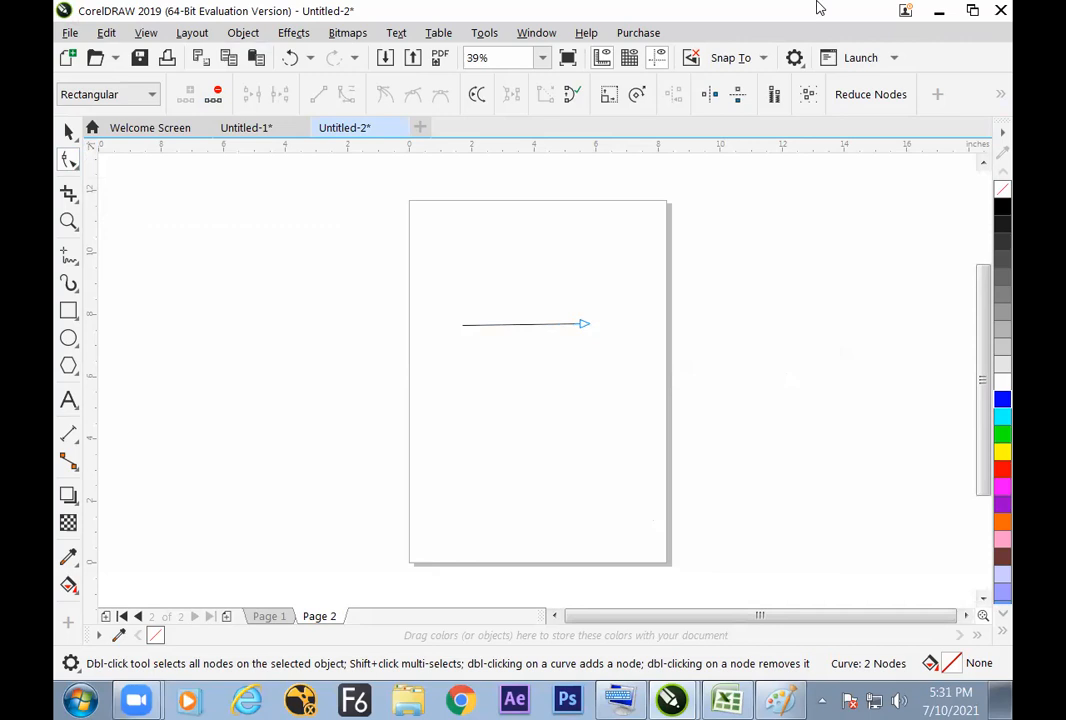
drag(590, 326, 616, 236)
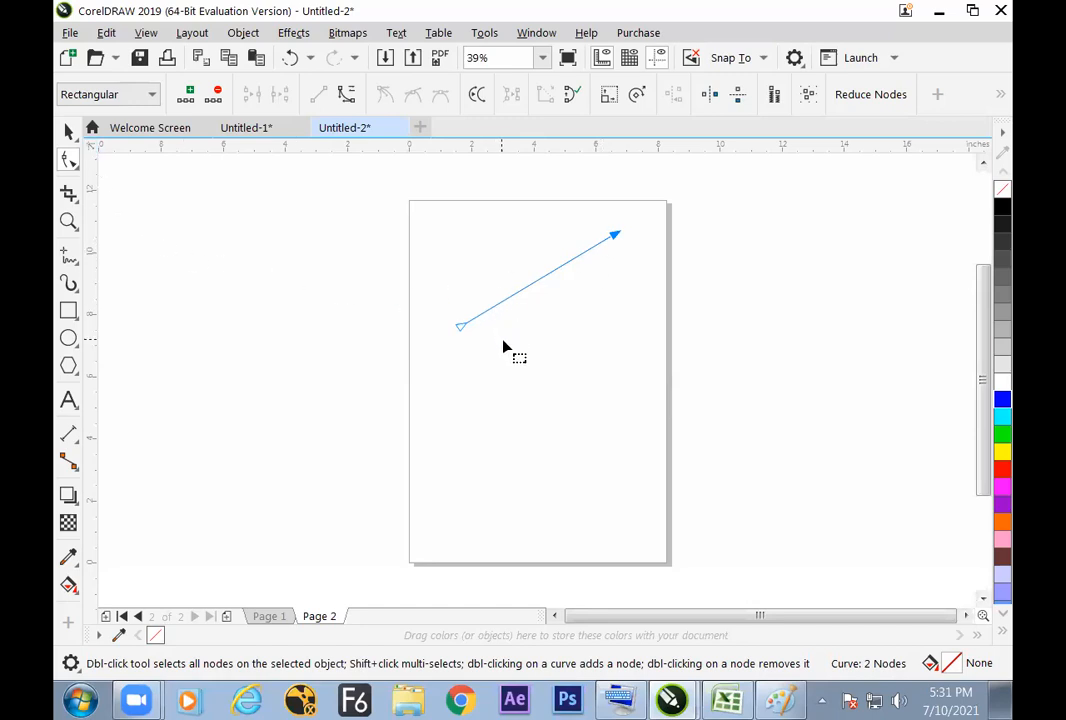
drag(460, 327, 375, 402)
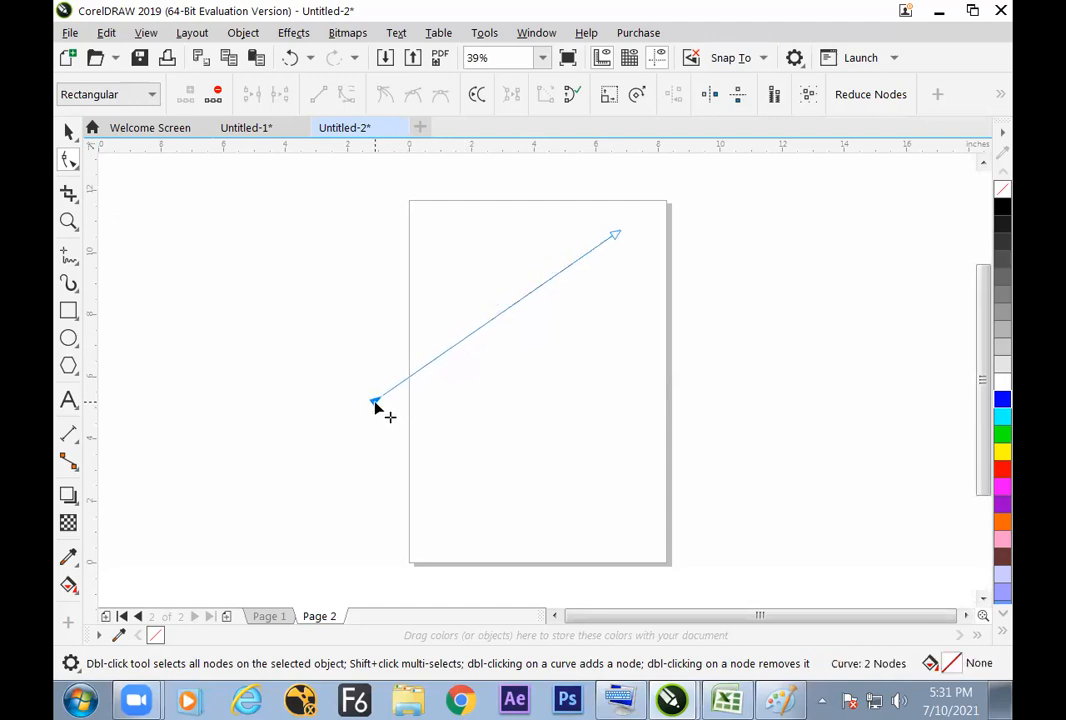
Step: Select the diagonal line's upper-right end node and add a node at the middle of the line
click(615, 235)
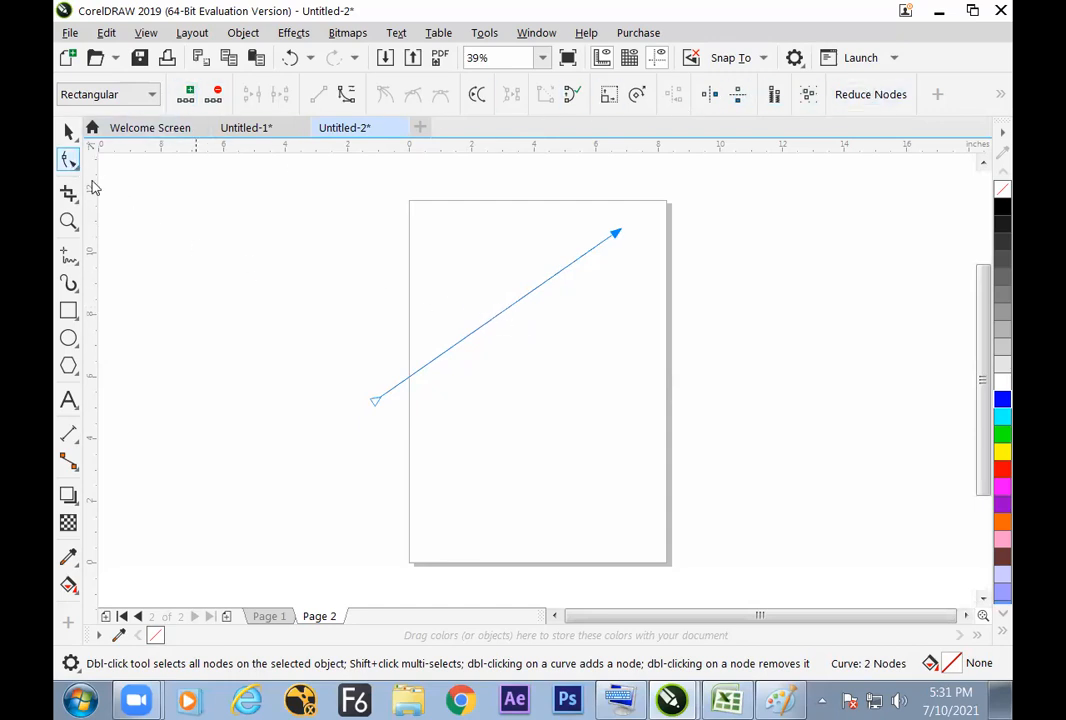
click(375, 400)
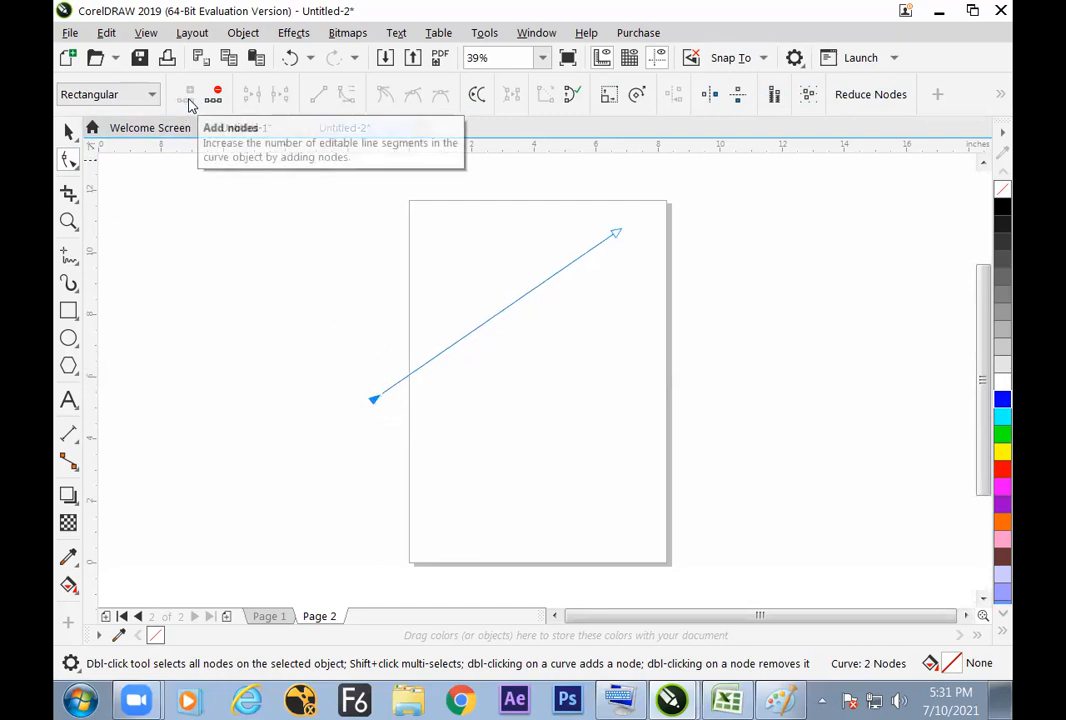
click(617, 233)
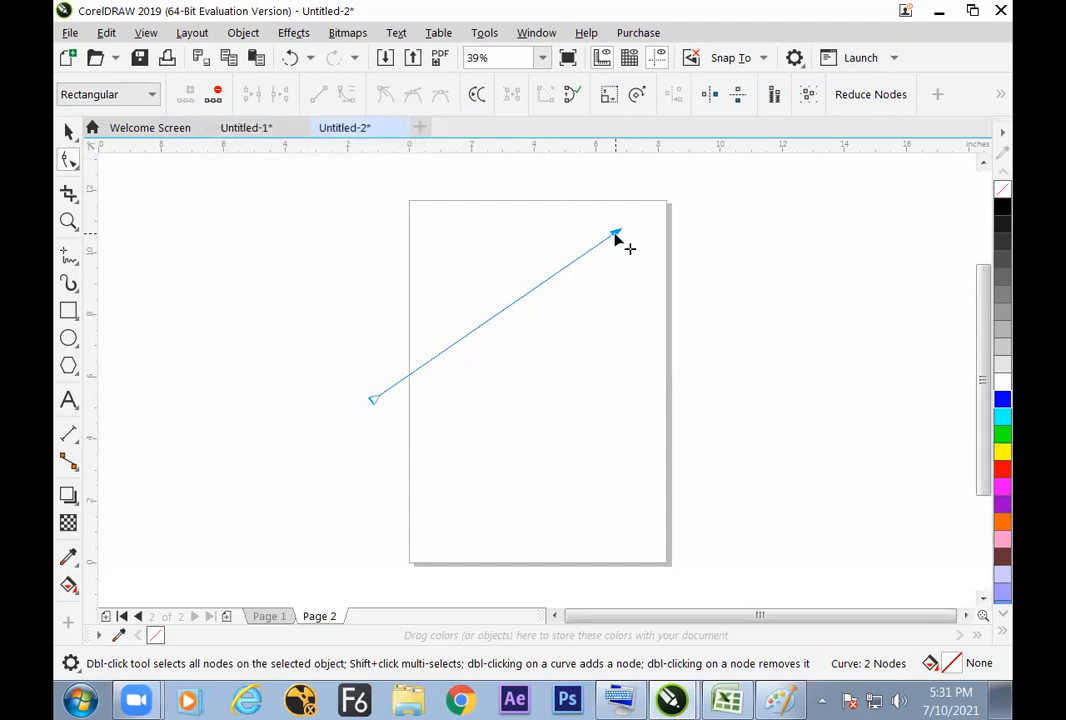
click(190, 100)
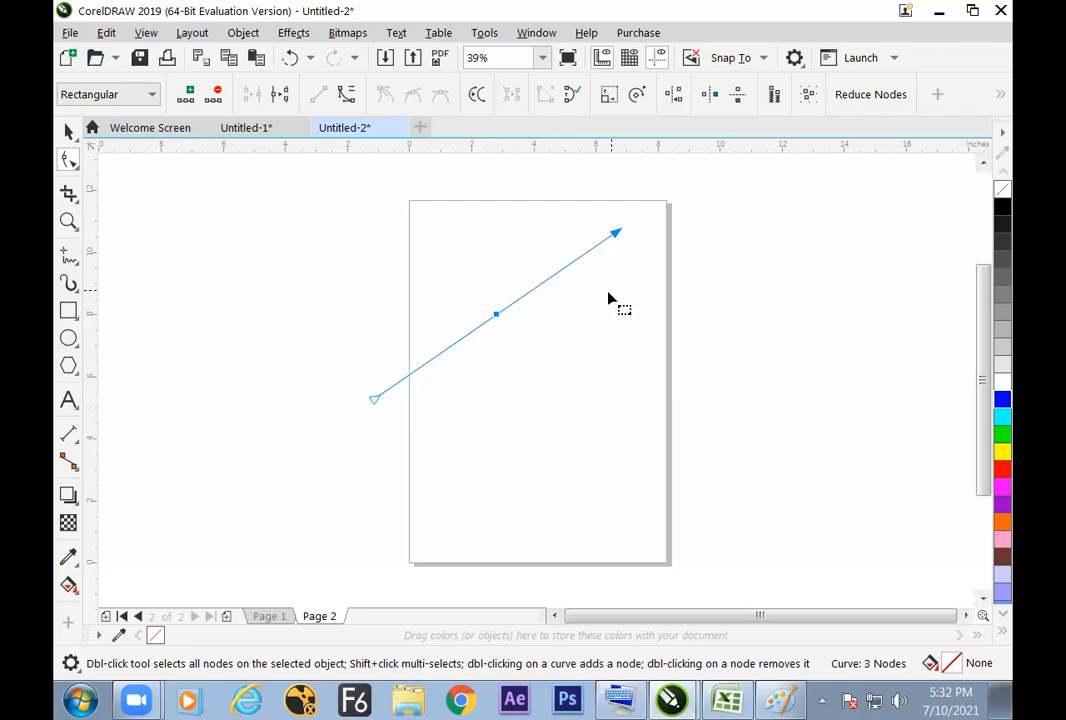
Step: Move the line's upper-right end node down into the lower half of the page to bend the line at its middle node
click(627, 259)
click(615, 233)
drag(615, 236, 610, 447)
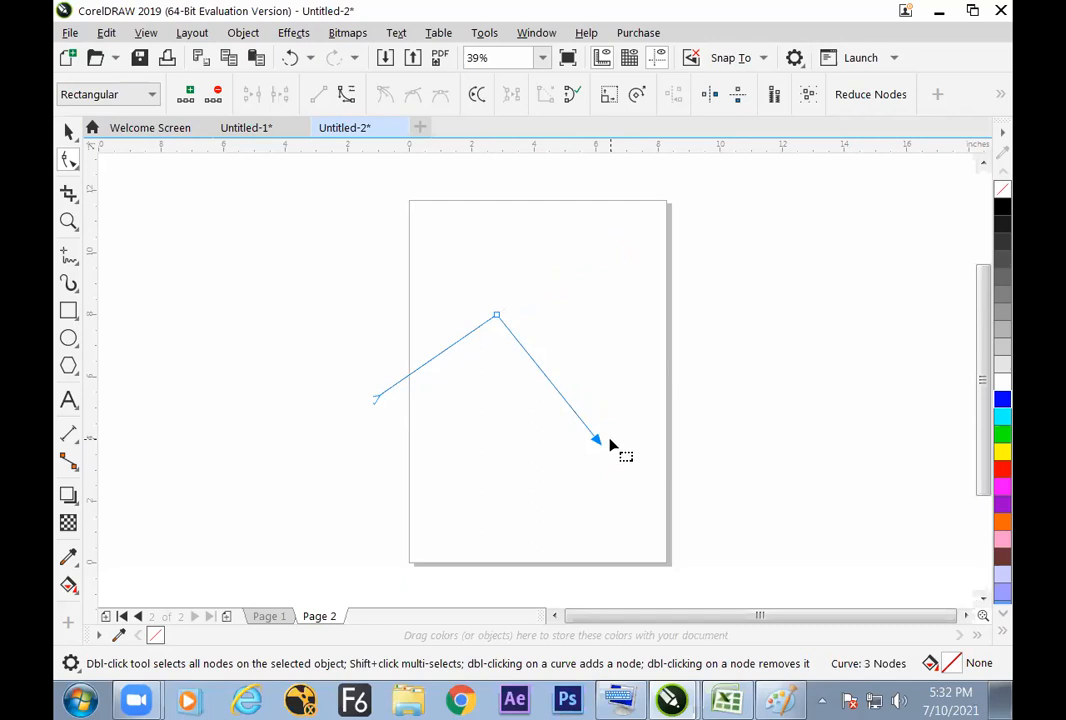
Step: Select the bent line's end nodes and middle node one after another to compare them
click(376, 400)
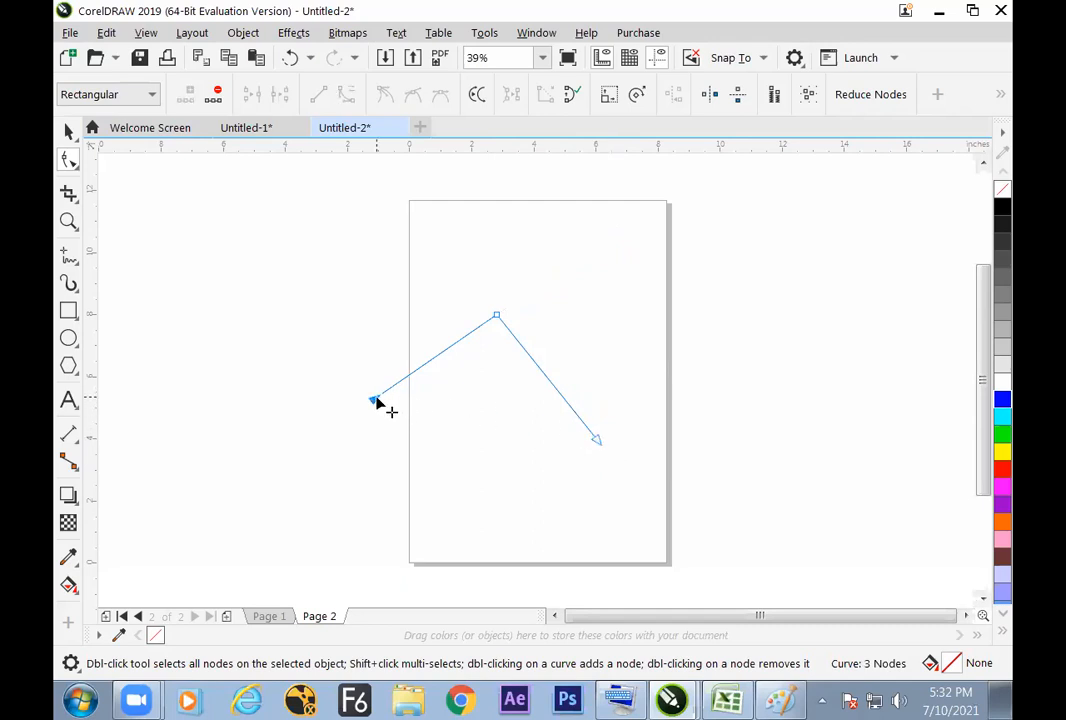
click(497, 316)
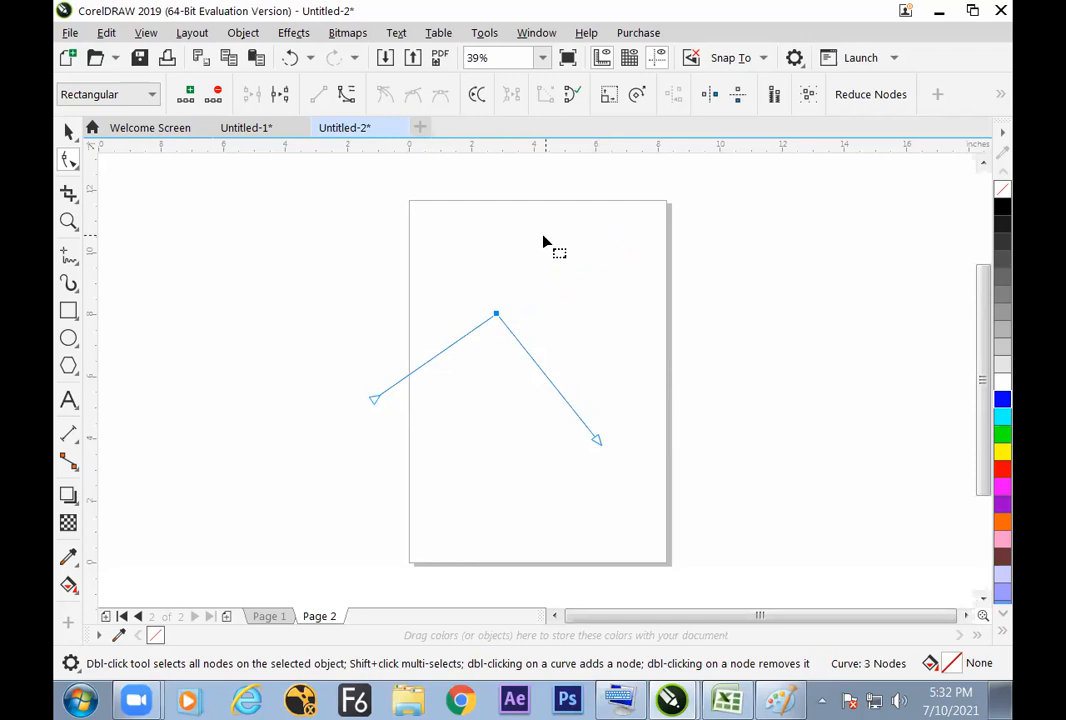
click(374, 399)
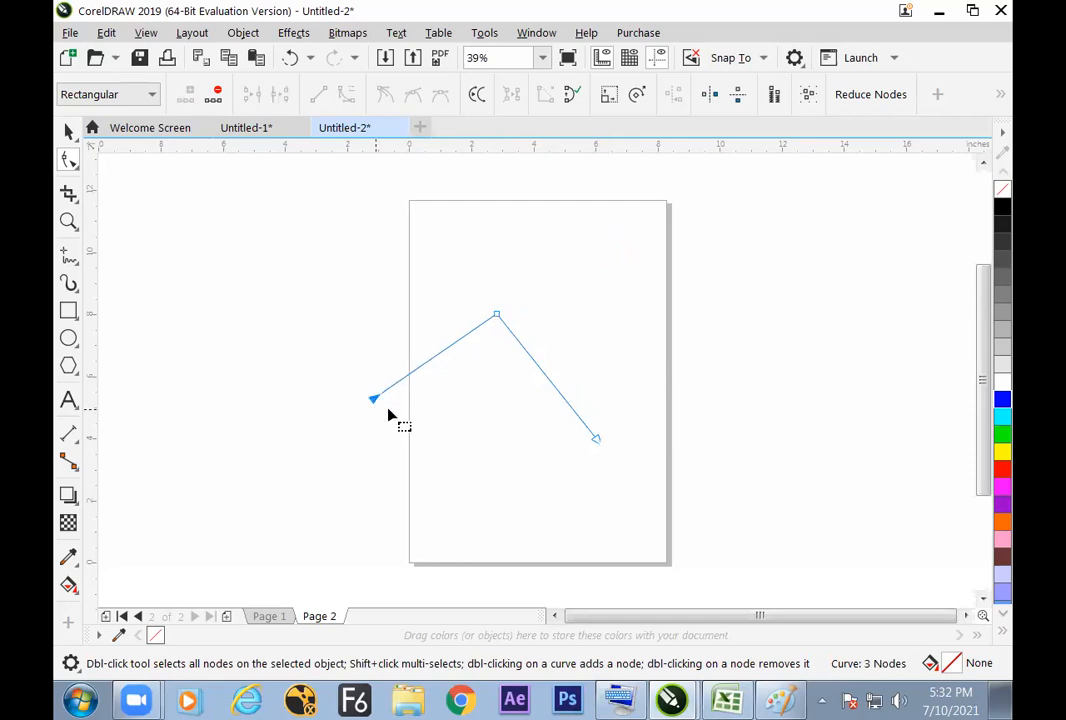
click(597, 440)
click(596, 441)
click(375, 401)
Step: Move the bent line's left end node slightly farther outside the page, and select the right and left end nodes in turn
drag(376, 400, 358, 408)
drag(497, 316, 497, 317)
click(593, 439)
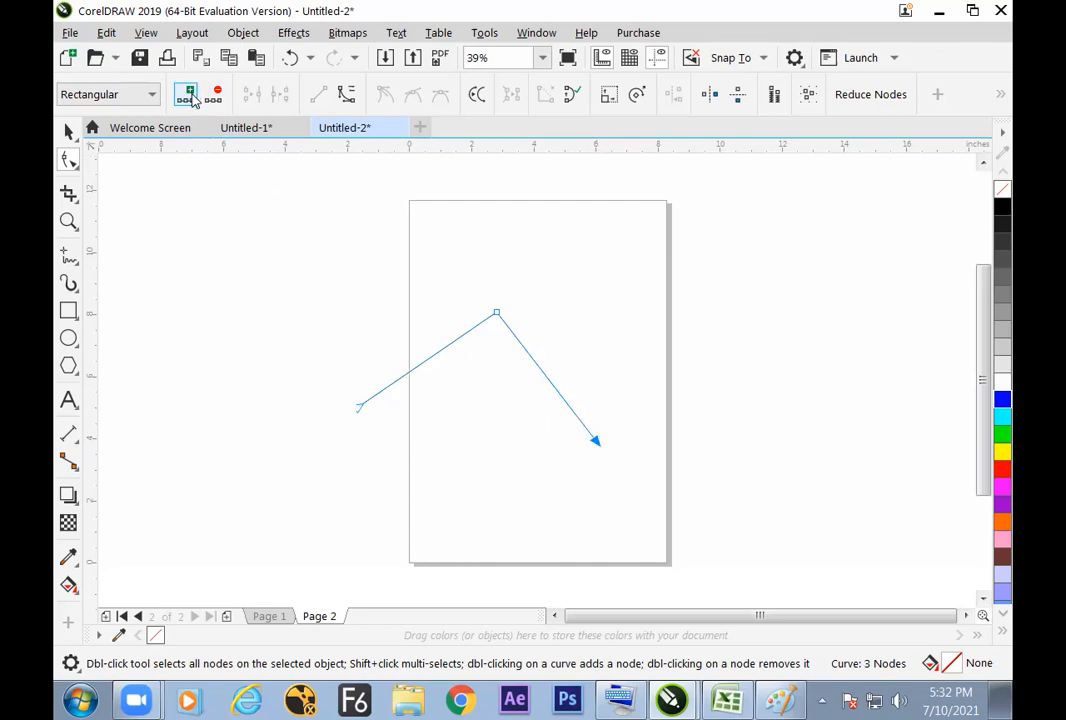
click(358, 408)
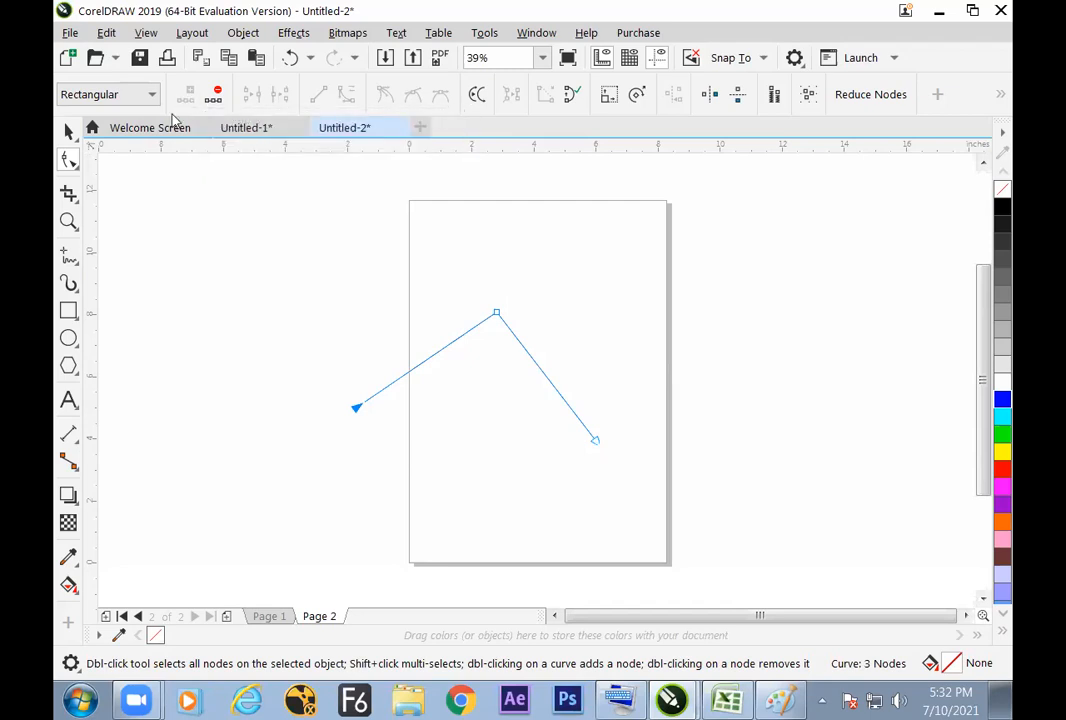
Step: Select the bent line's middle and end nodes in turn, and move its middle node up and right end node slightly inward
click(496, 316)
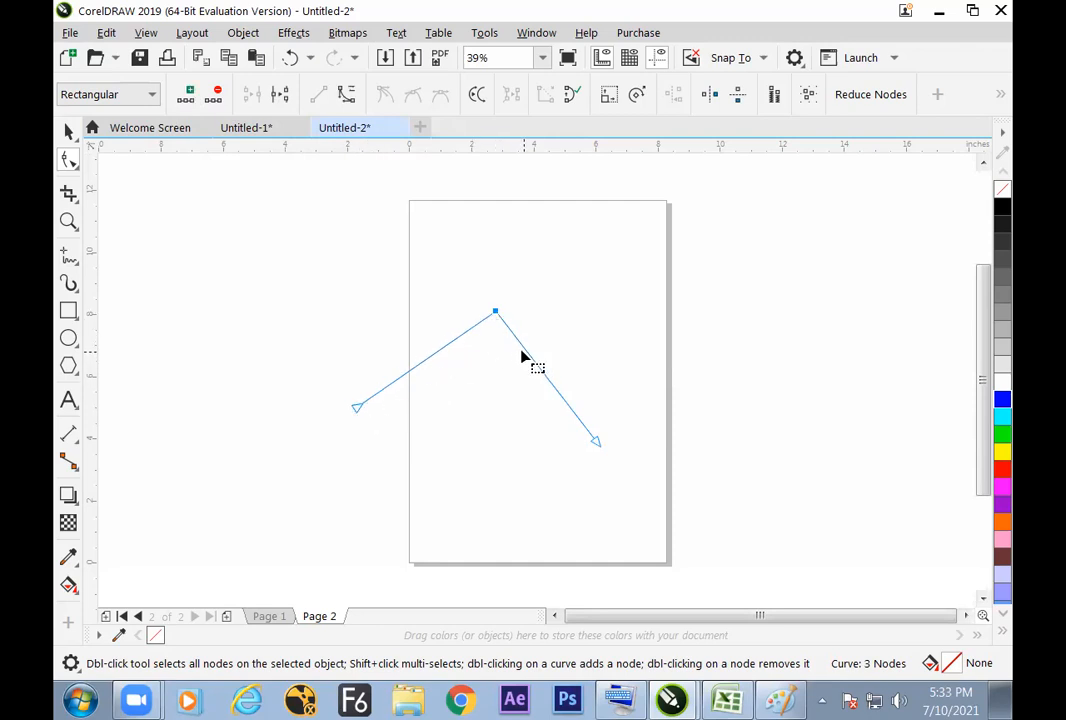
click(595, 442)
click(356, 406)
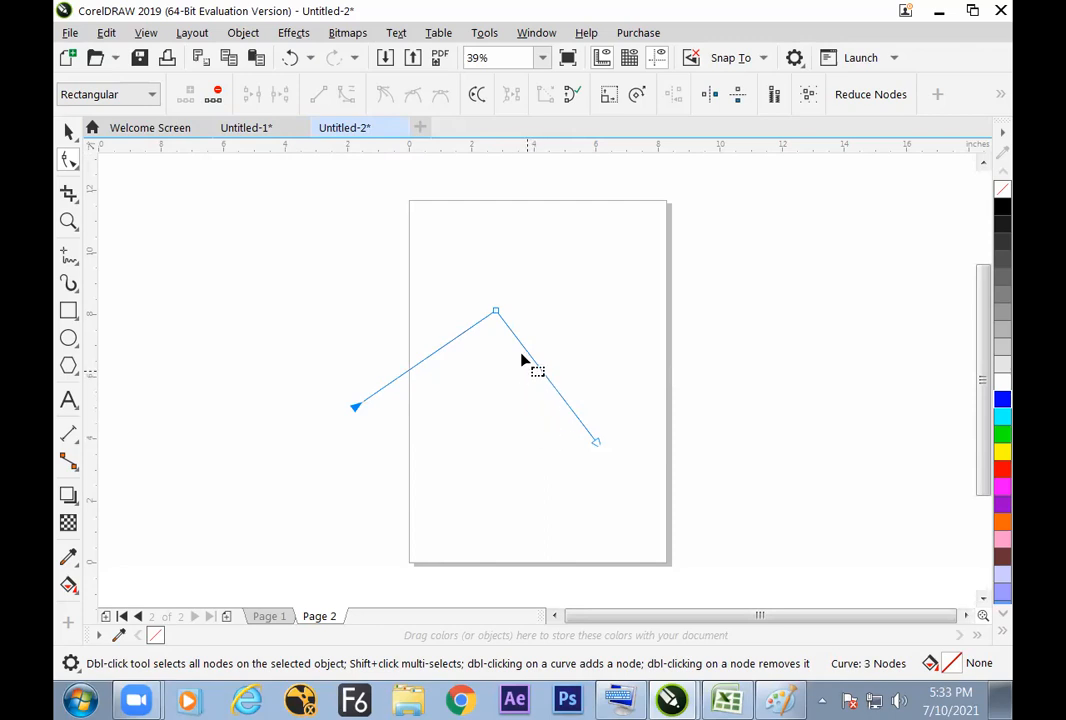
drag(471, 281, 497, 278)
mouse_move(609, 437)
mouse_down()
mouse_move(590, 437)
mouse_move(601, 431)
mouse_up()
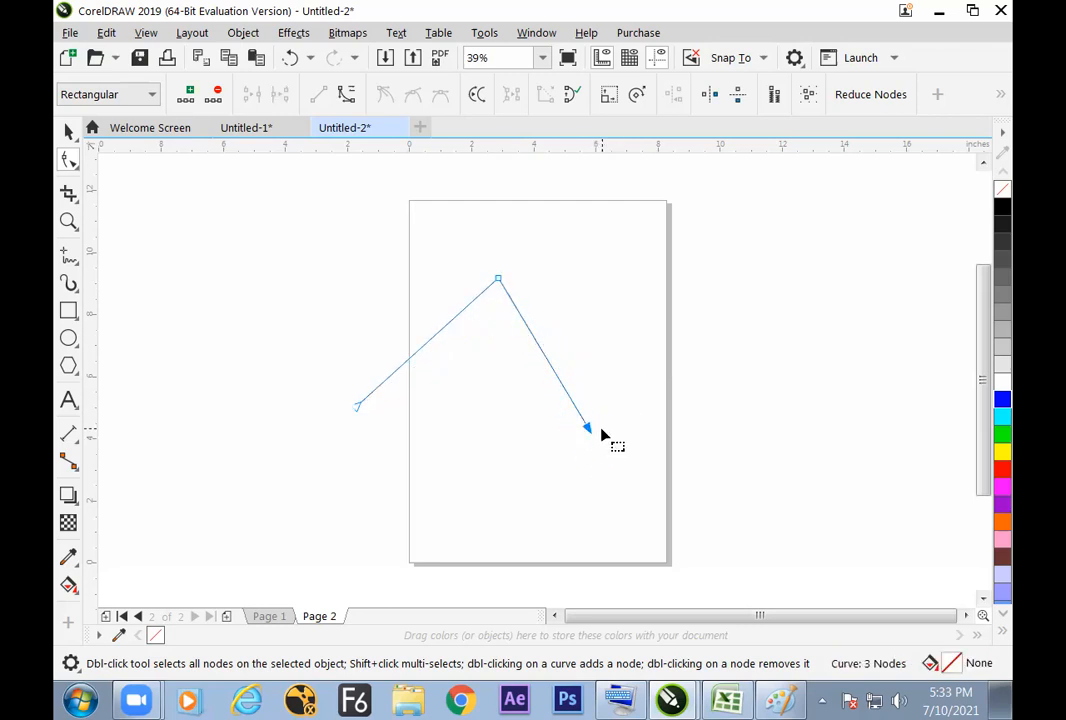
drag(496, 280, 474, 296)
Step: Delete the bent line from the page
key(ctrl+a)
key(Delete)
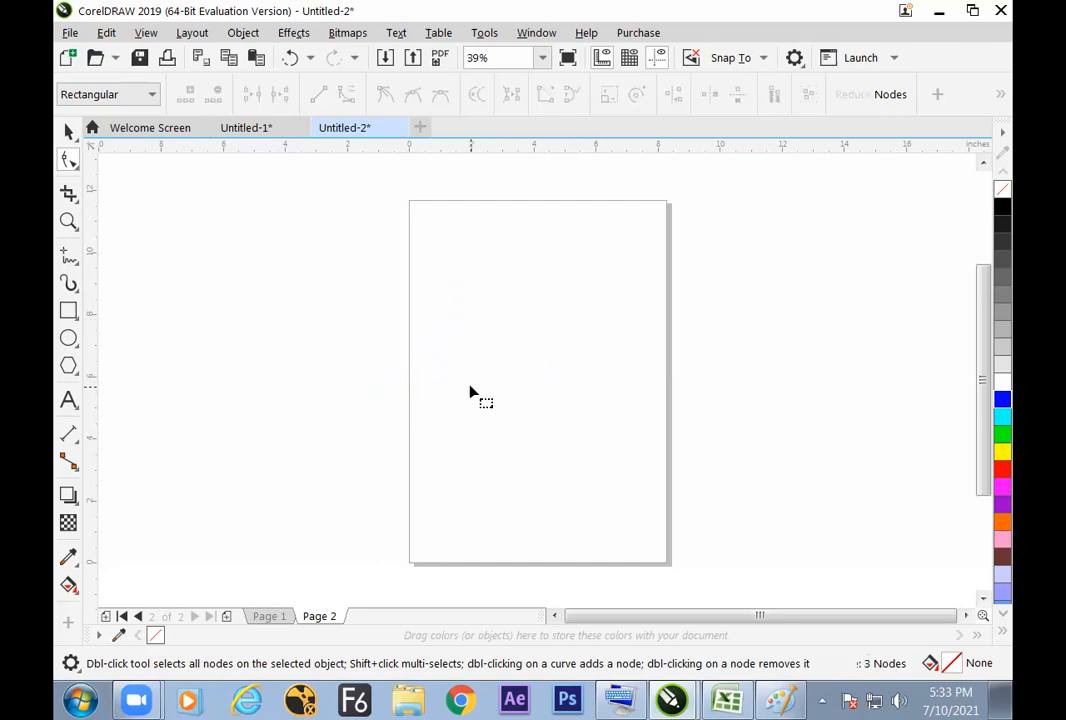
key(F5)
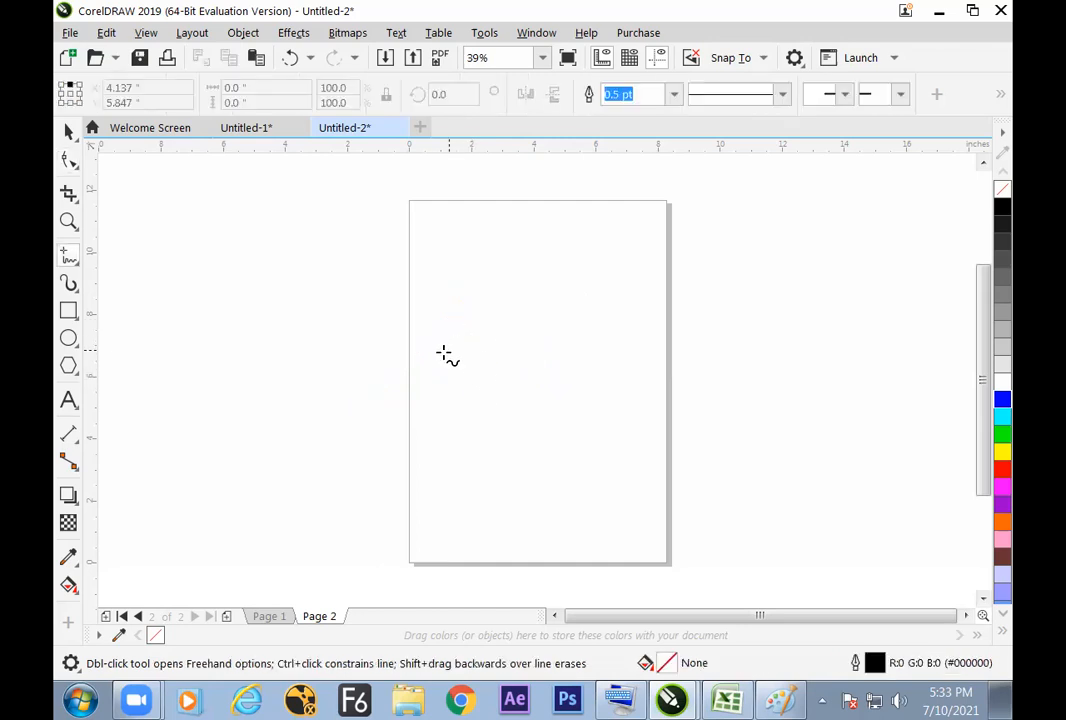
click(440, 348)
click(619, 348)
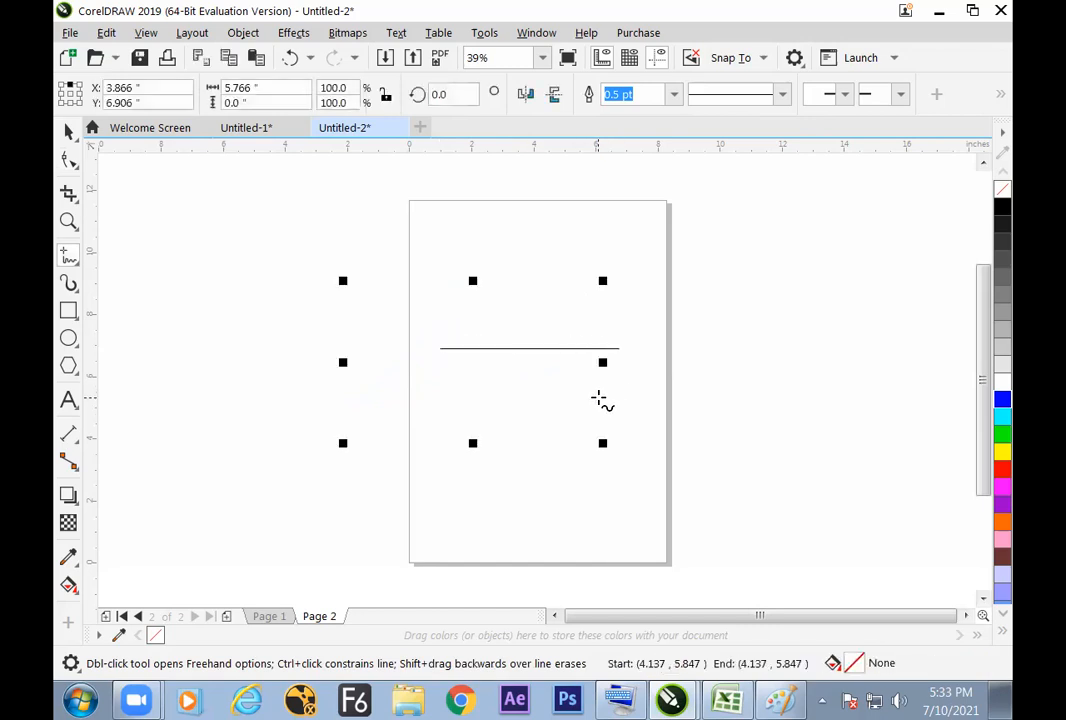
key(Delete)
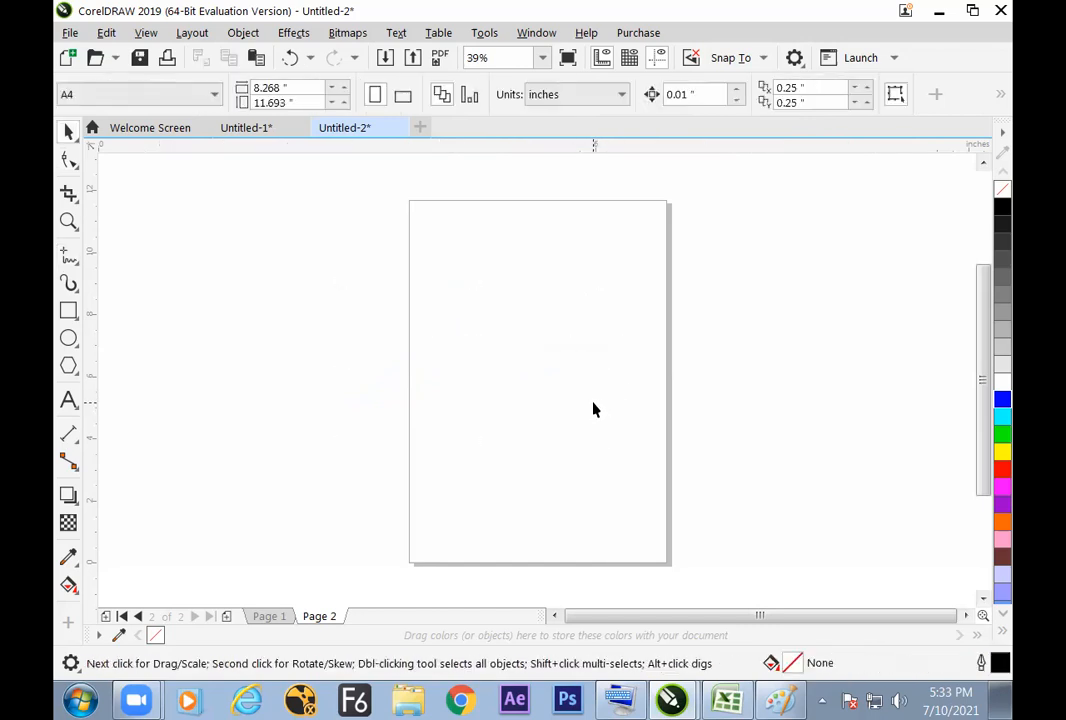
Step: Draw a horizontal Freehand line about 4 inches long in the upper half of the page
key(F5)
click(452, 303)
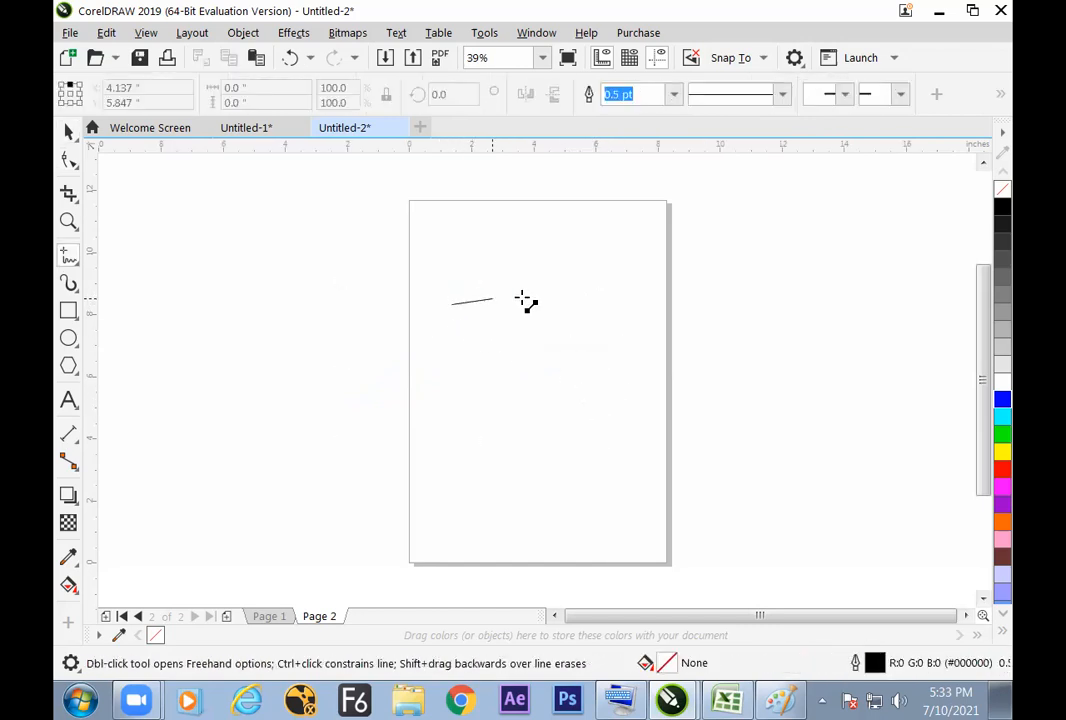
click(577, 304)
key(space)
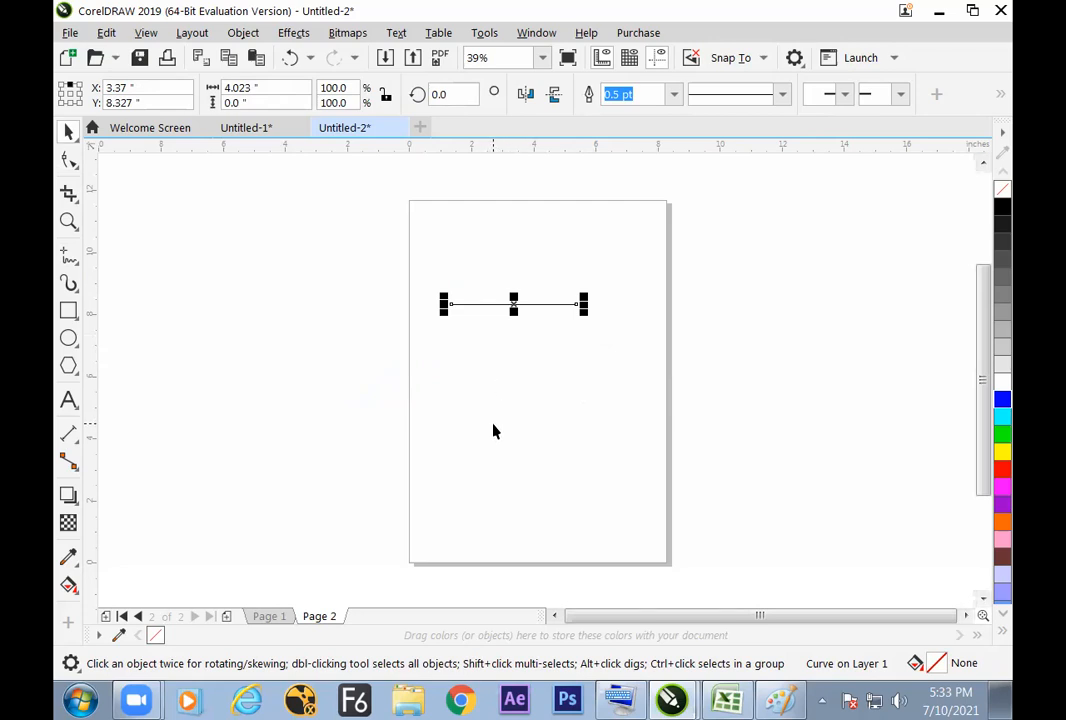
Step: With the Shape tool, add a node at the middle of the line and move its right end node down to bend it
key(F10)
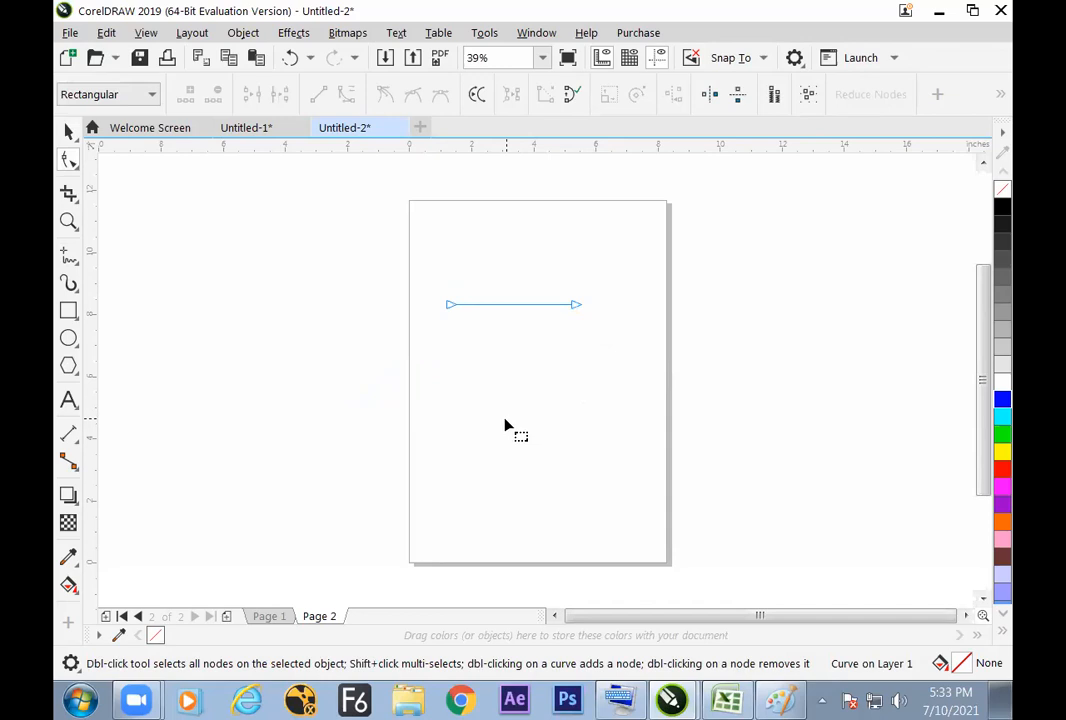
drag(547, 261, 611, 397)
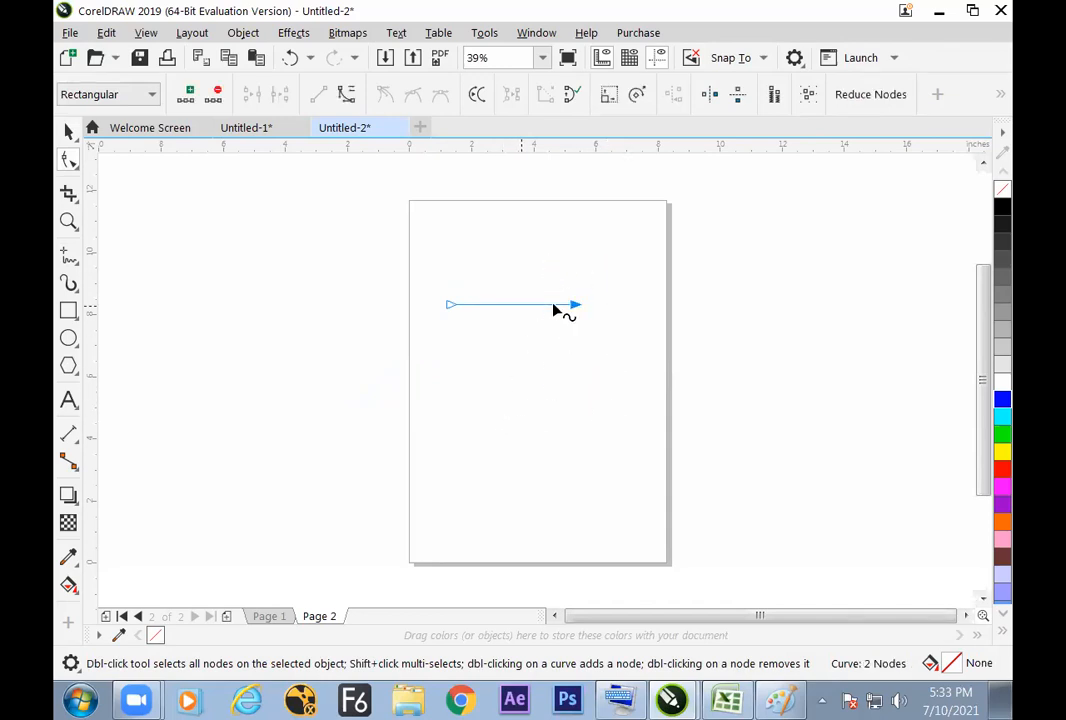
drag(539, 256, 578, 297)
click(186, 94)
drag(579, 306, 542, 458)
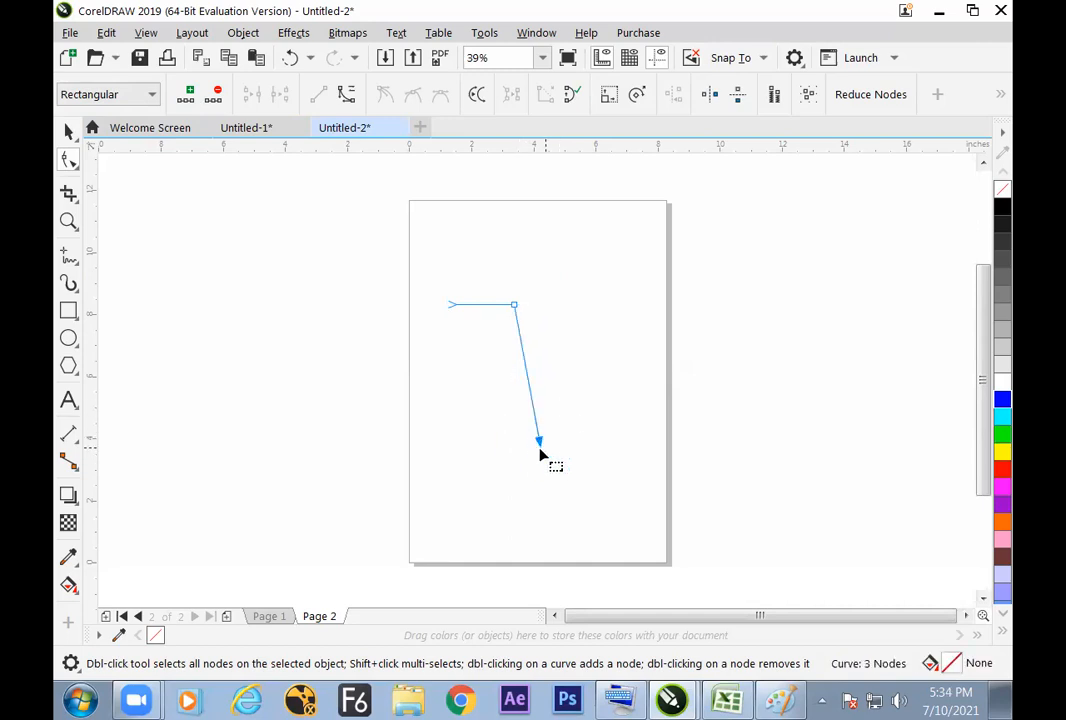
Step: Keep adding a node before the end node and moving the end node alternately right and down to form a six-node stepped line
click(187, 94)
drag(540, 436, 648, 414)
key(ctrl+z)
click(187, 94)
click(187, 94)
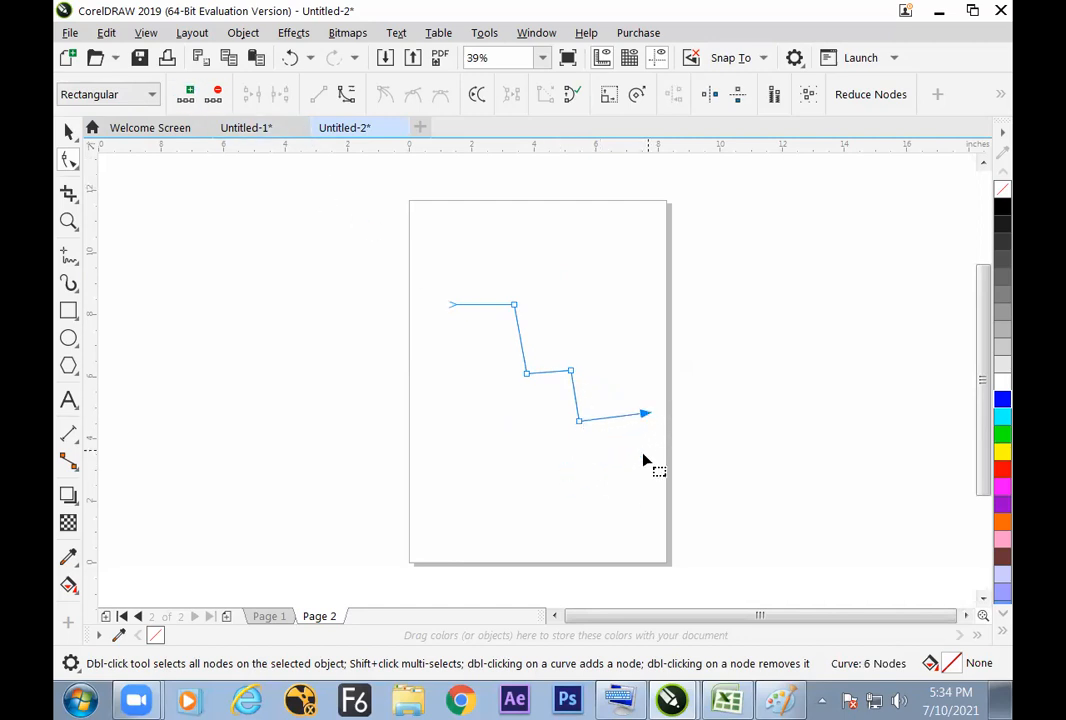
click(636, 484)
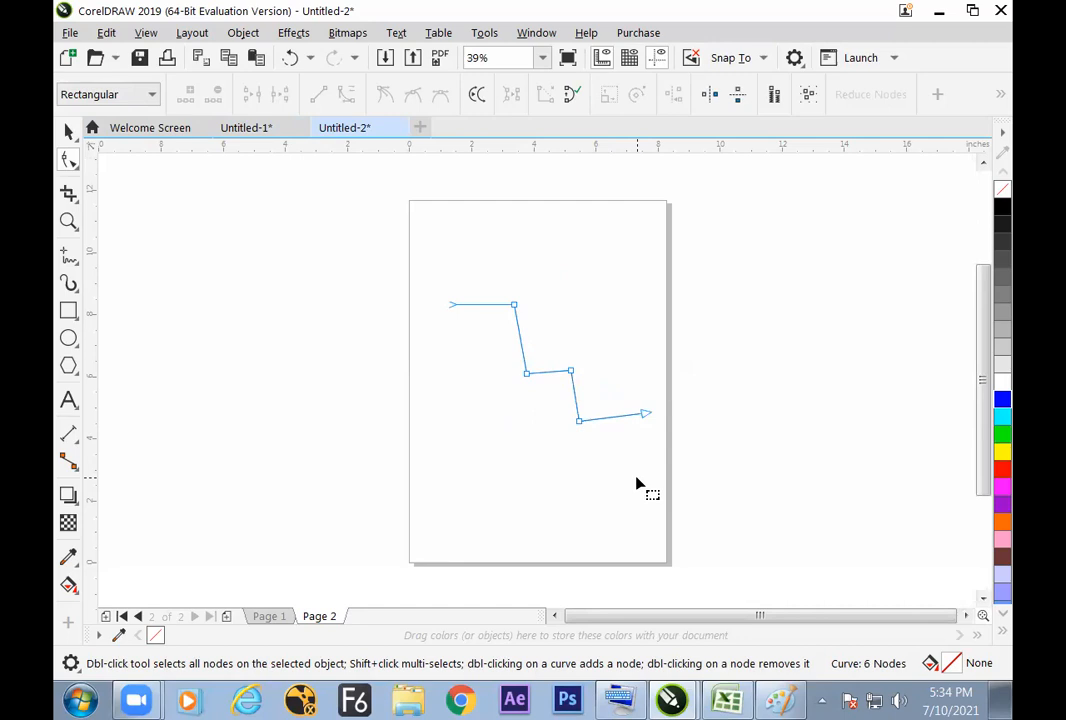
key(space)
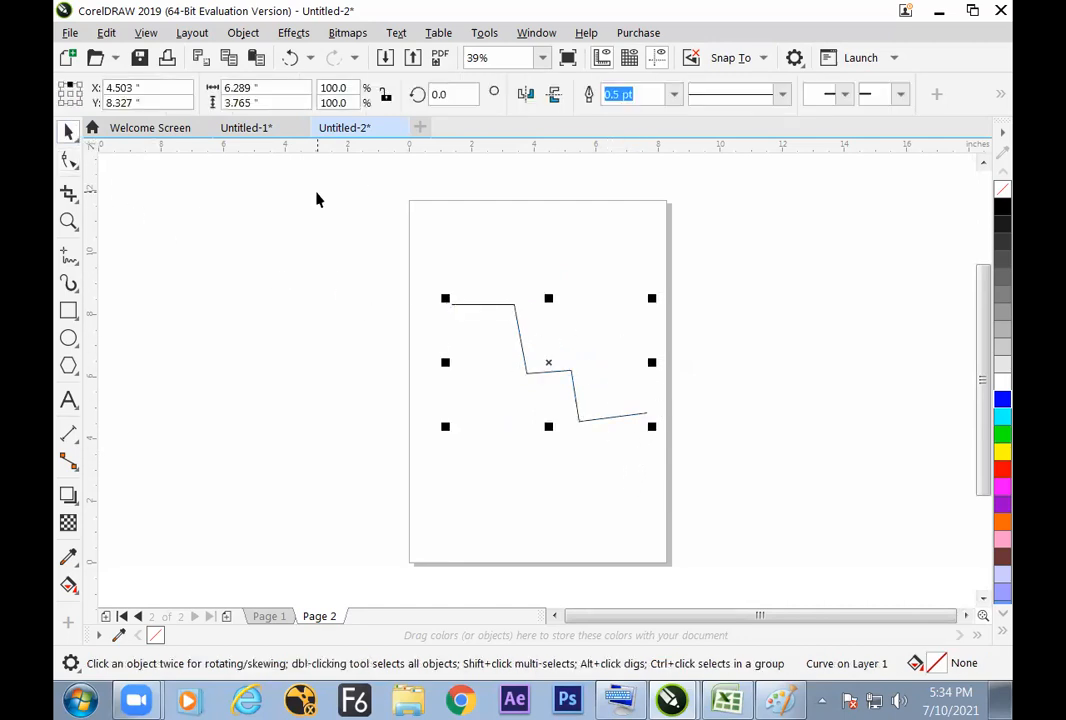
Step: Draw a horizontal Freehand line about 5.7 inches long above the stepped line, near the top edge of the page
click(68, 255)
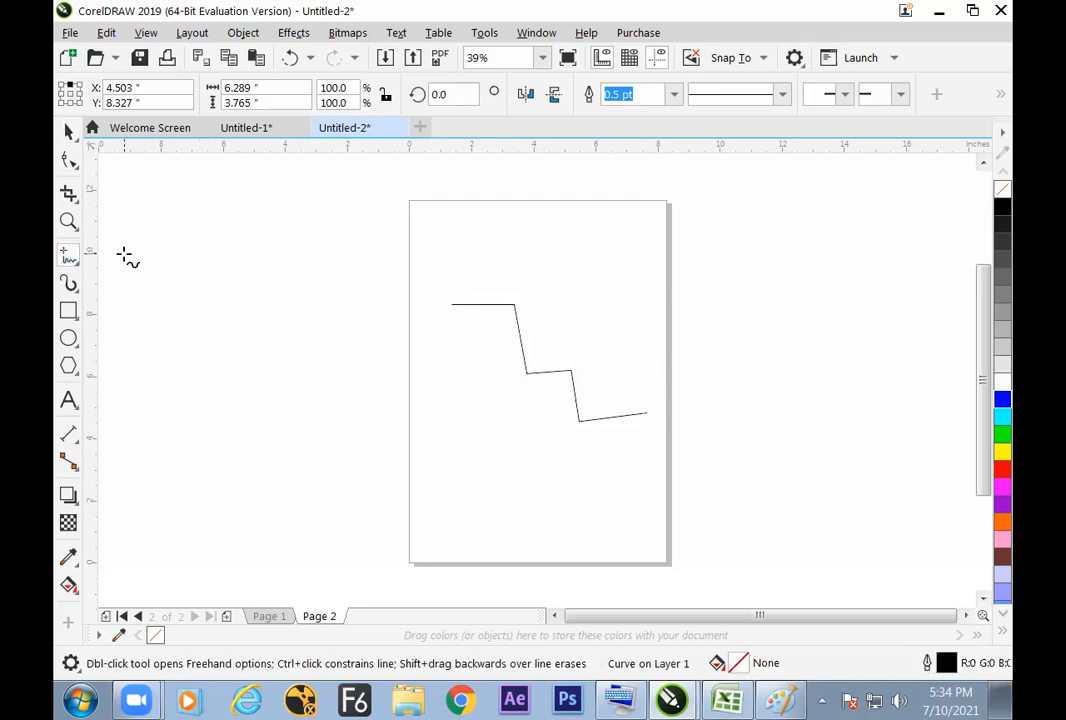
click(455, 231)
click(629, 231)
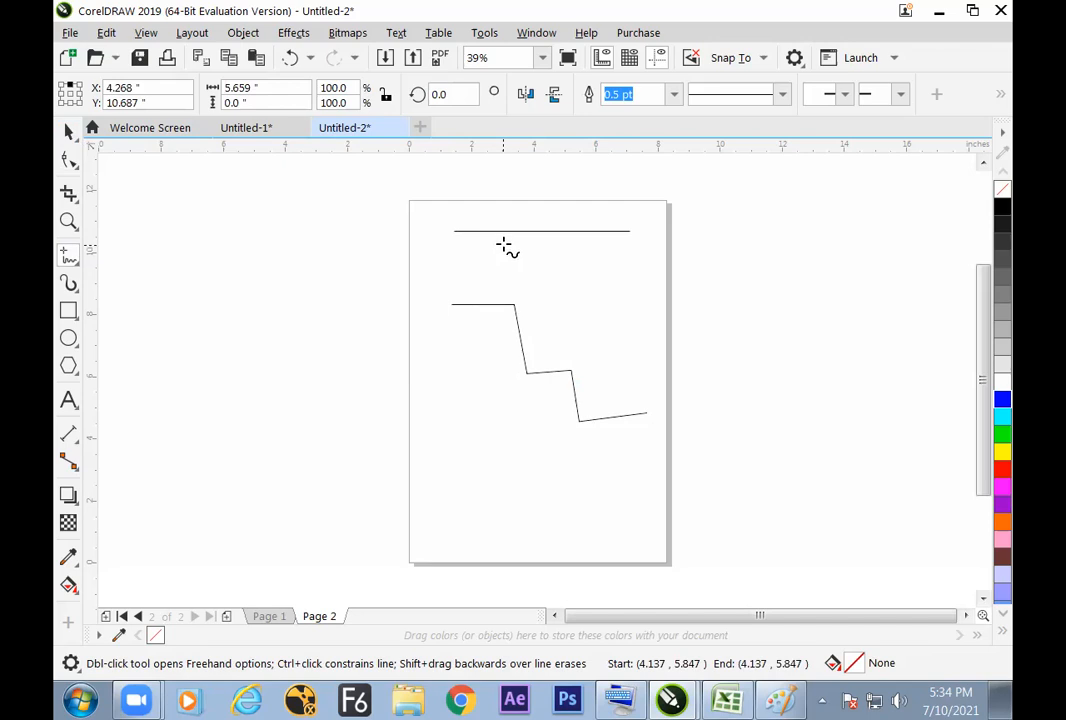
key(space)
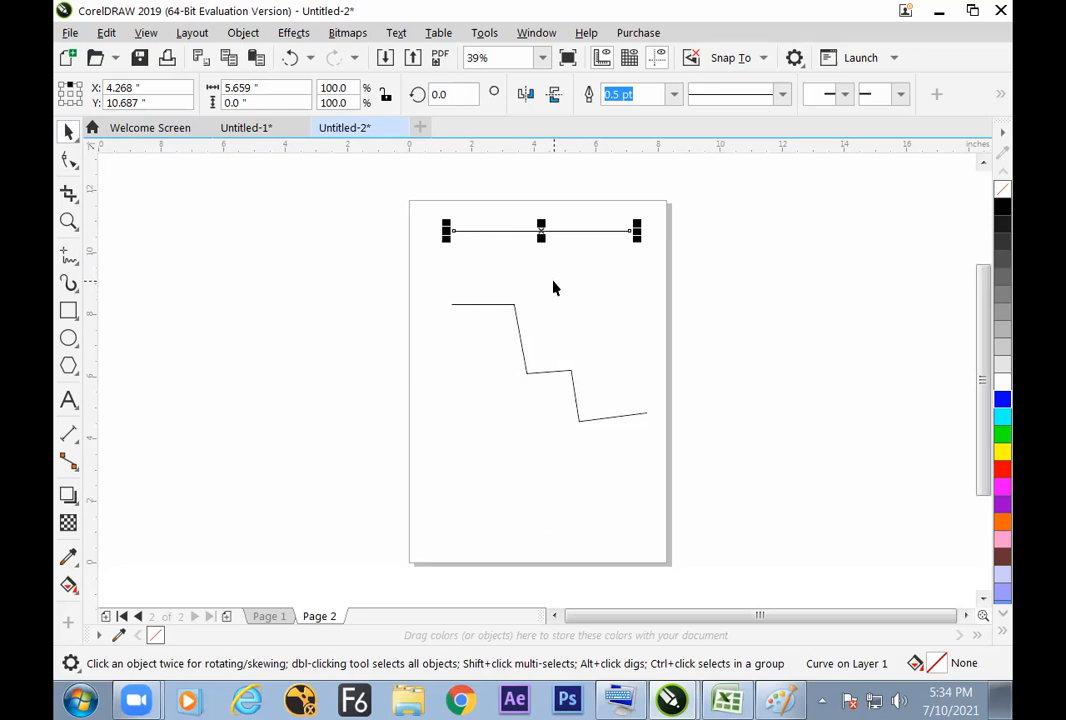
Step: With the Shape tool, select both nodes of the top line, reselect only its right end node, and add a node
key(F10)
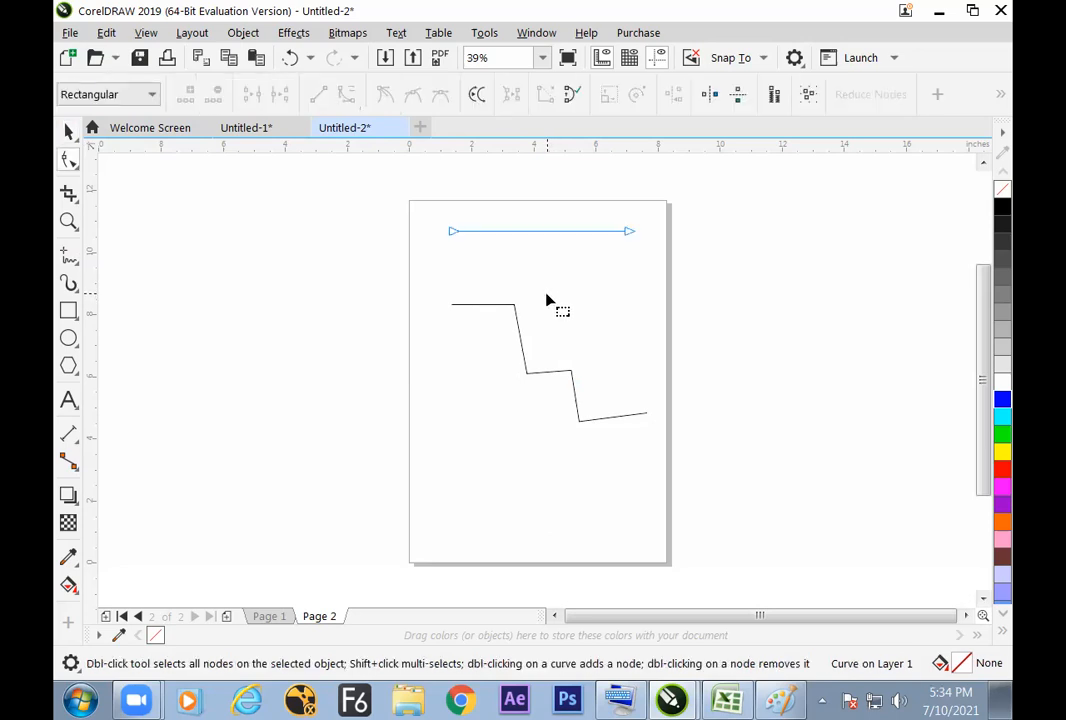
key(ctrl+a)
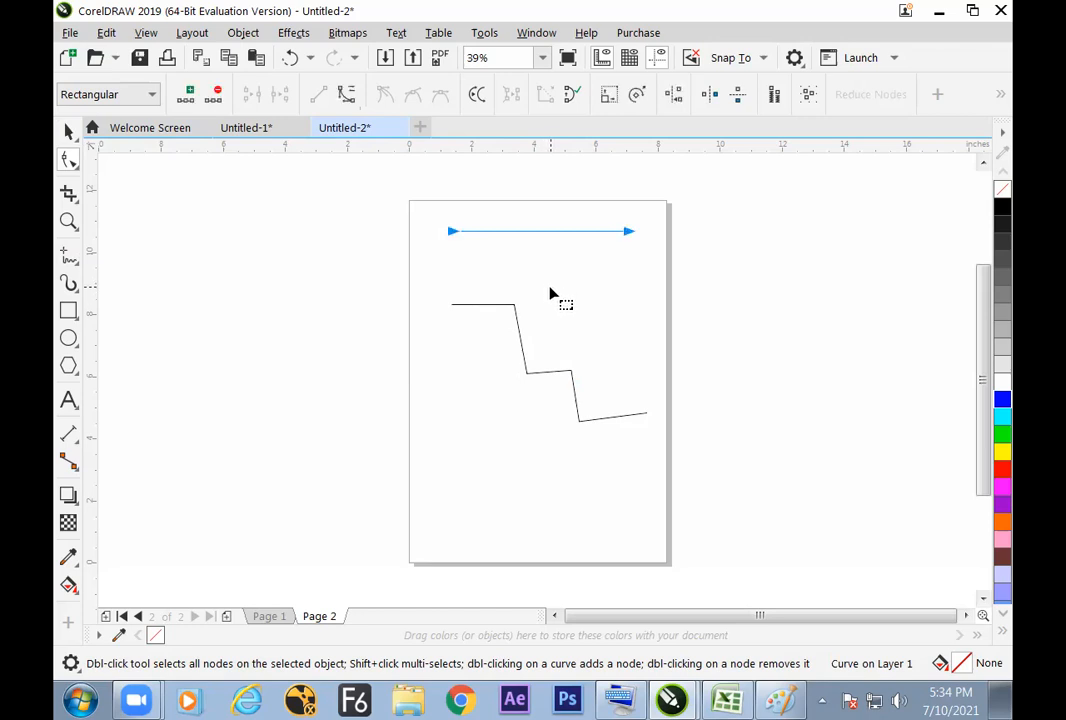
drag(666, 202, 579, 296)
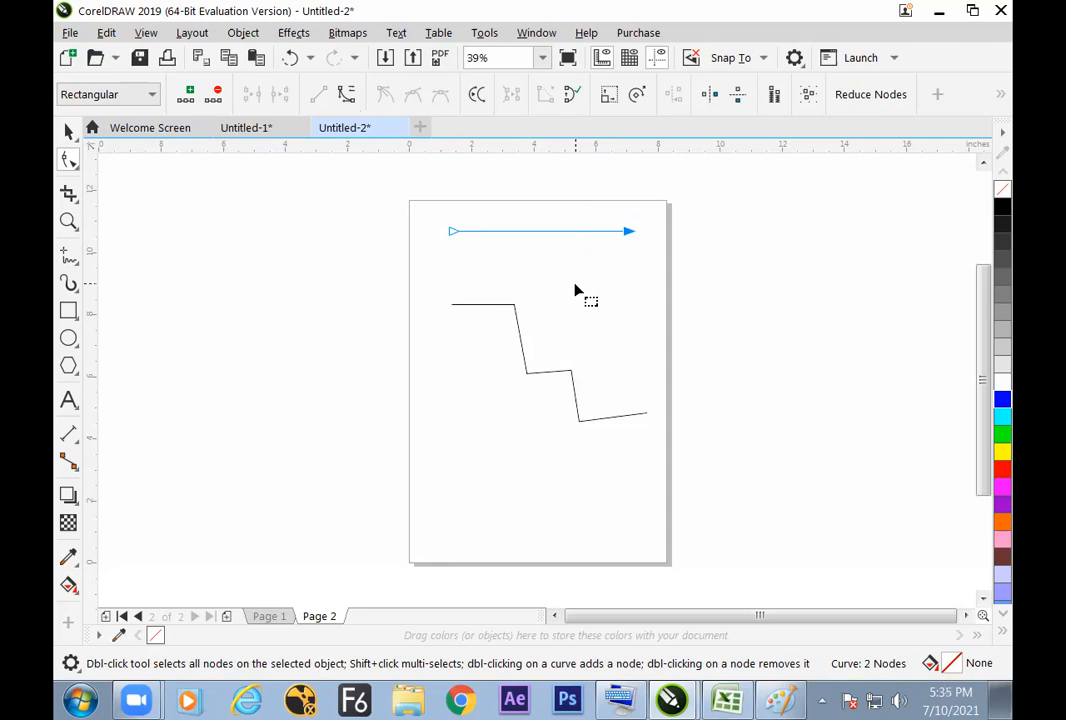
key(plus)
Step: Move the stepped line slightly left and down on the page, and place a copy of it across the page's right edge
click(68, 131)
click(418, 378)
drag(528, 377, 364, 393)
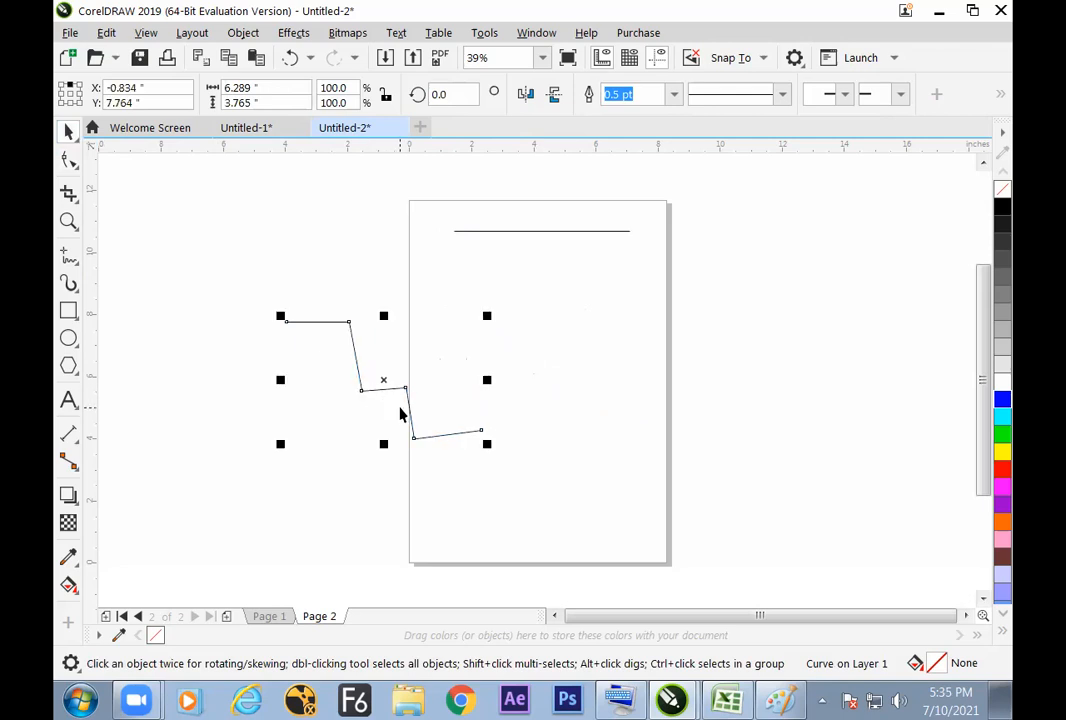
key(ctrl+z)
drag(535, 371, 514, 378)
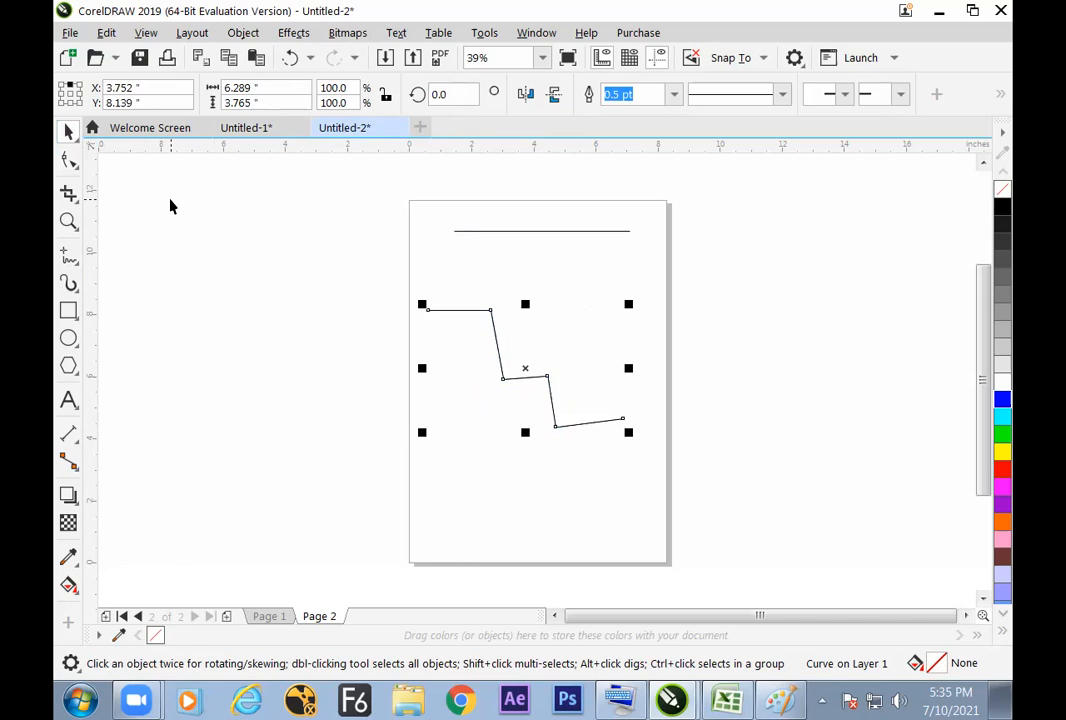
drag(526, 374, 733, 360)
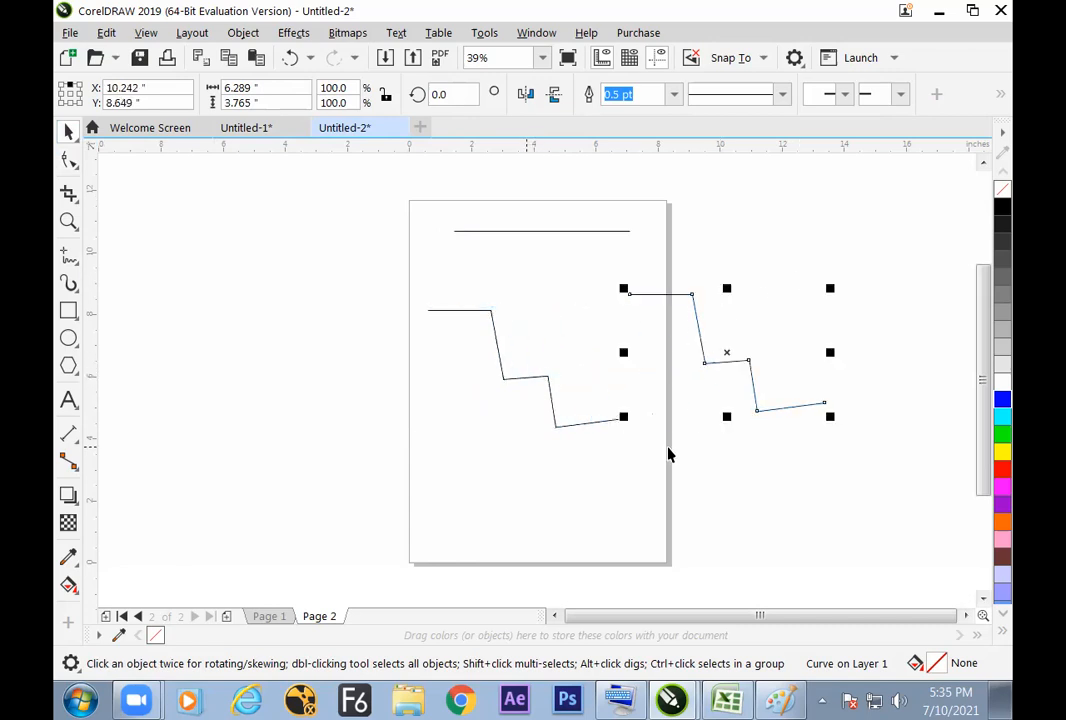
Step: With the Shape tool, select the last three nodes of the copied stepped line and add nodes to their segments
click(69, 161)
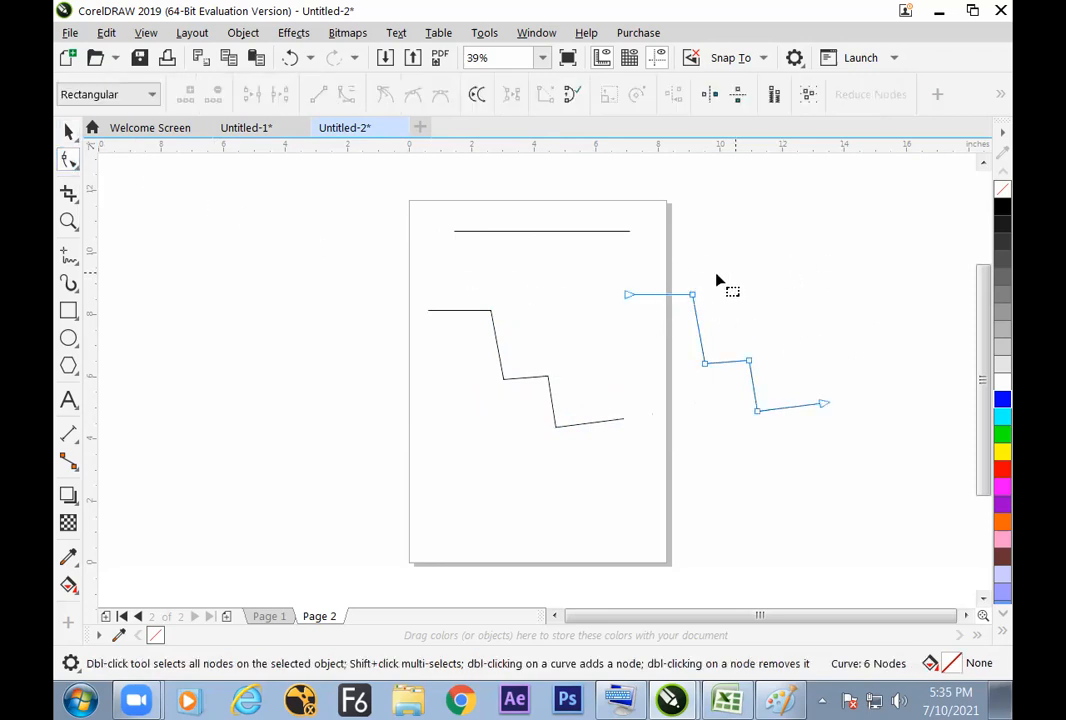
drag(788, 442, 790, 440)
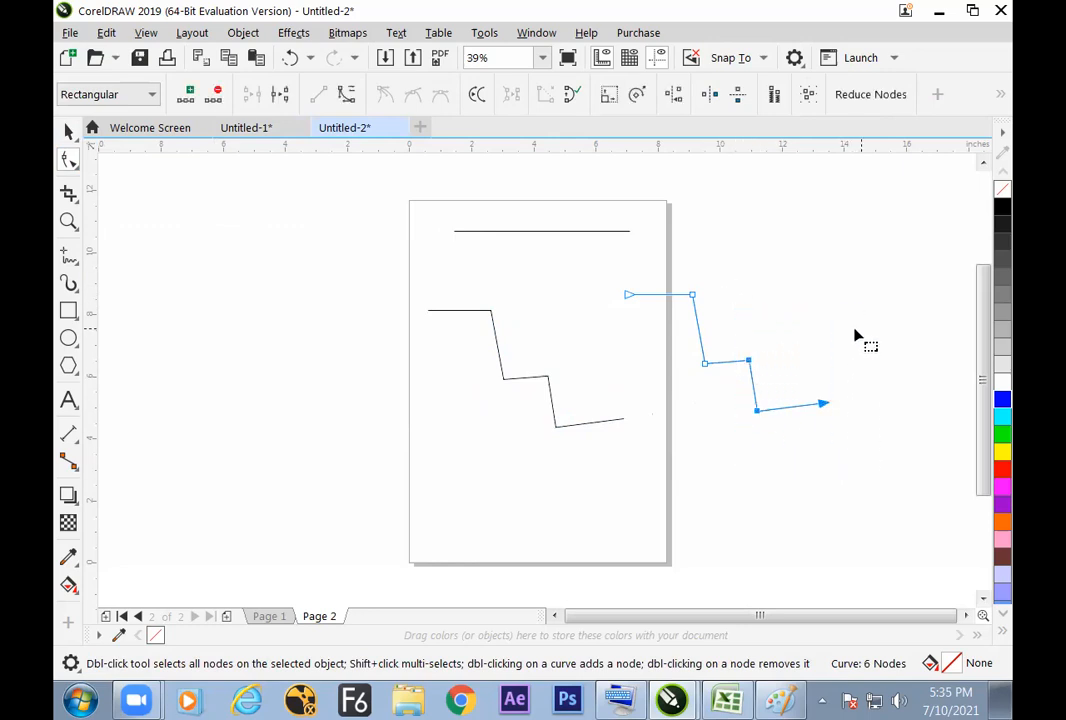
key(KP_Add)
Step: Switch to the Excel notes, complete the "shape tool" entry in cell I44, and go to the empty rows below the notes
key(alt+Tab)
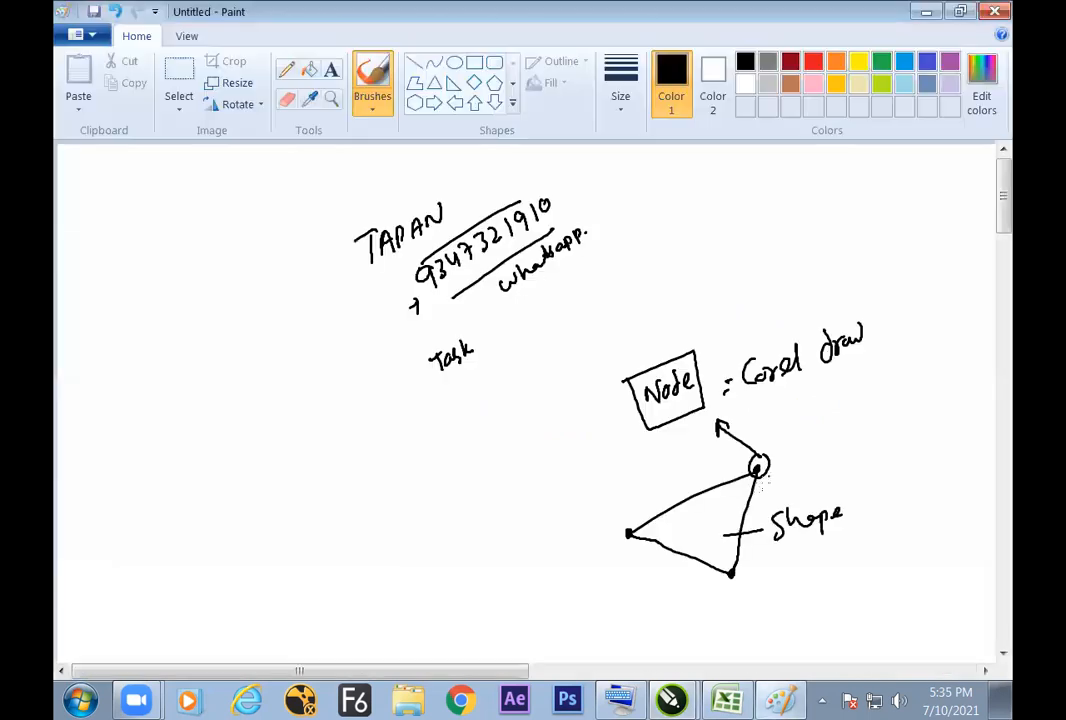
key(alt+Tab)
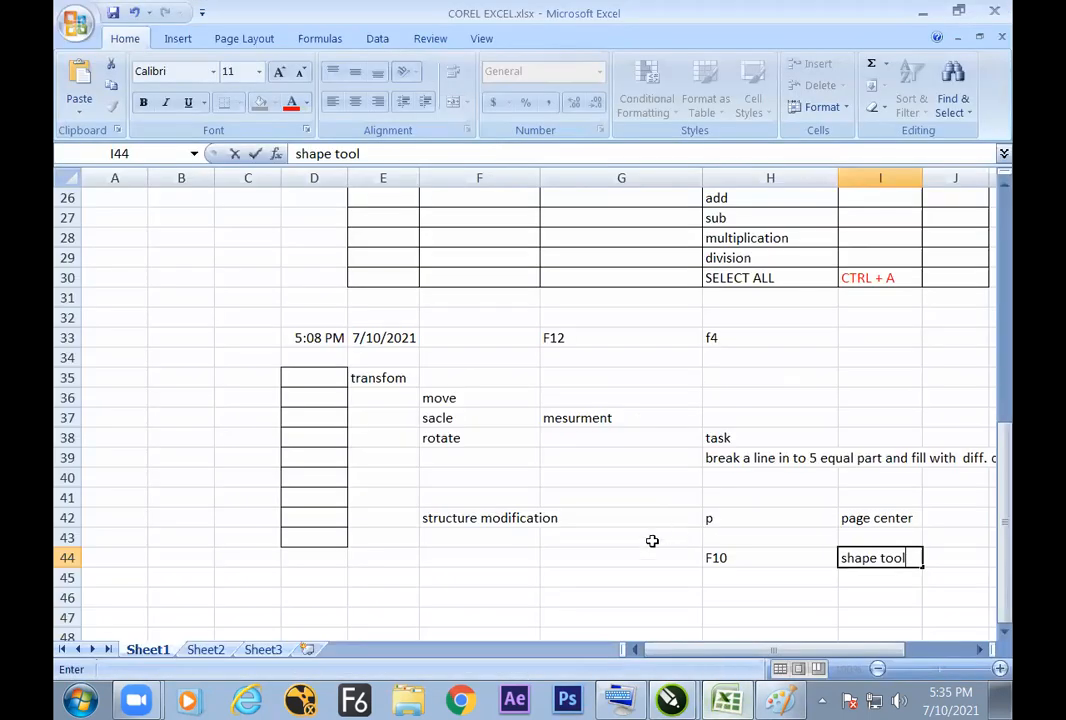
click(655, 597)
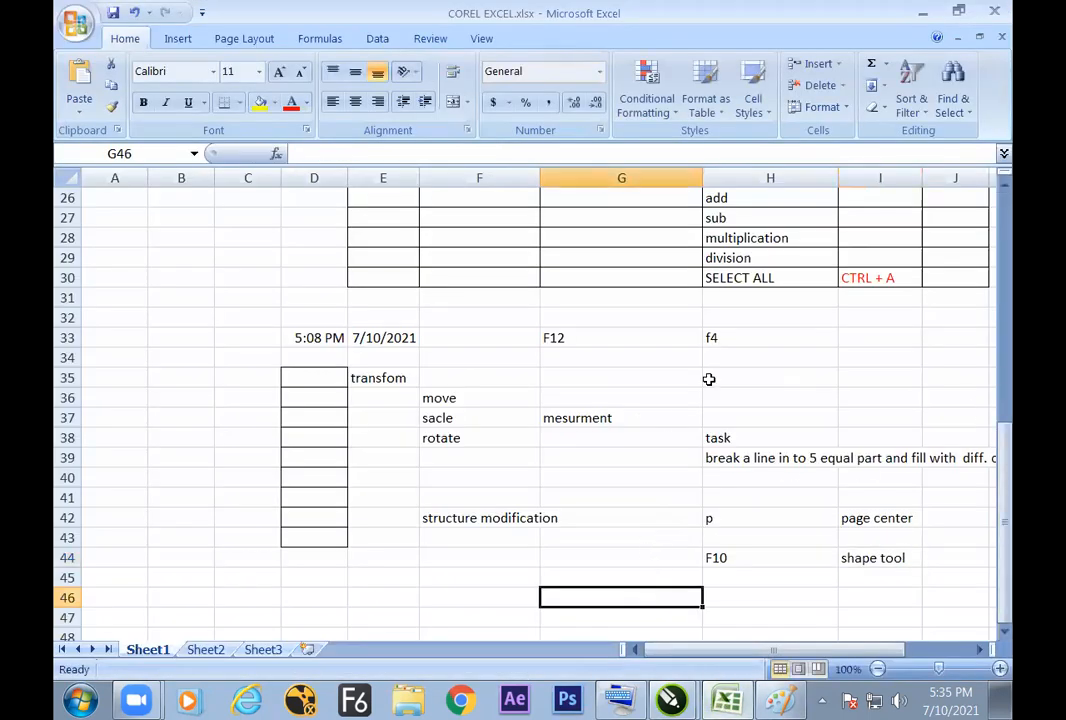
scroll(708, 379, down, 1)
key(Down)
key(Down)
key(Down)
key(Down)
key(Down)
key(Down)
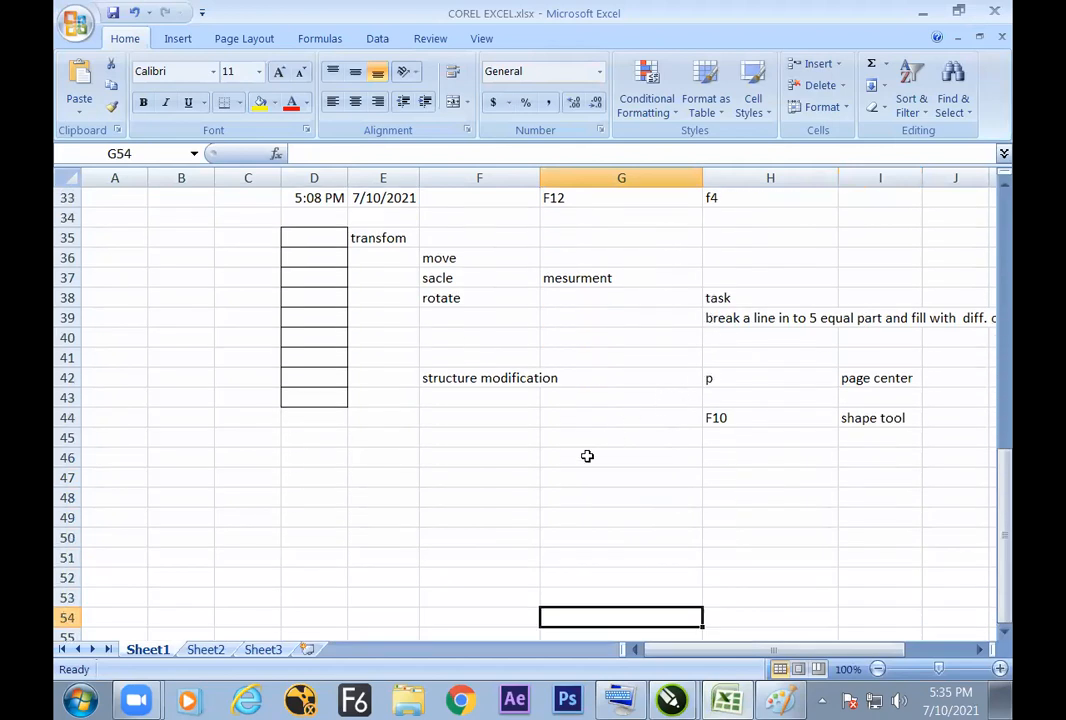
click(536, 457)
text(+)
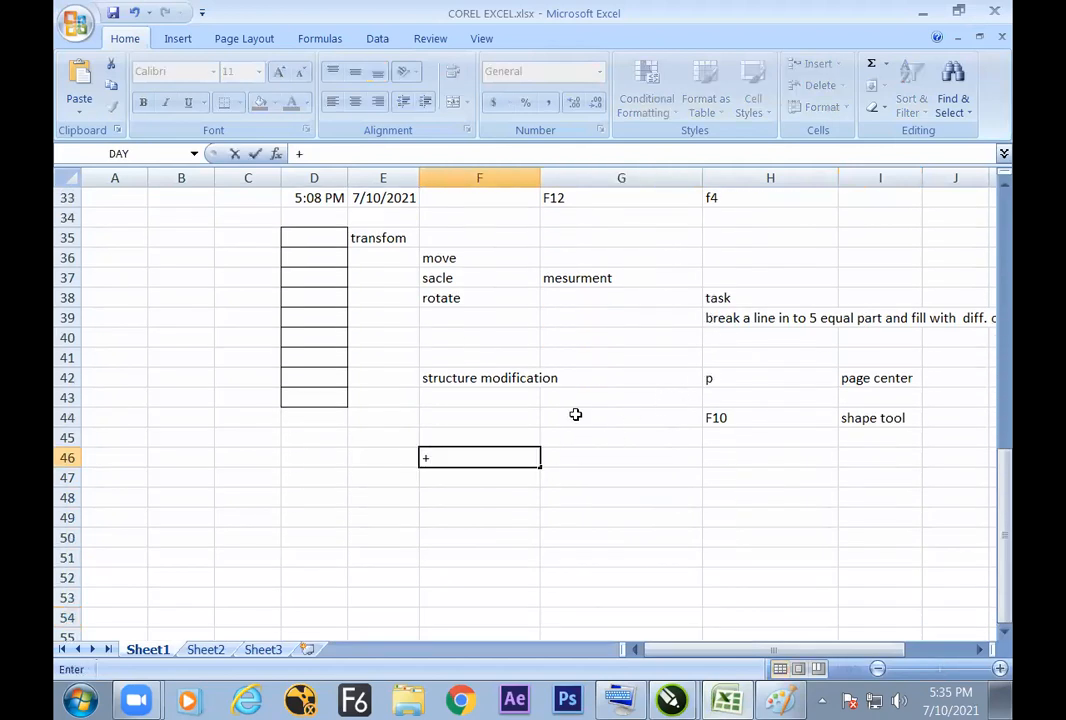
text( numkey)
click(616, 459)
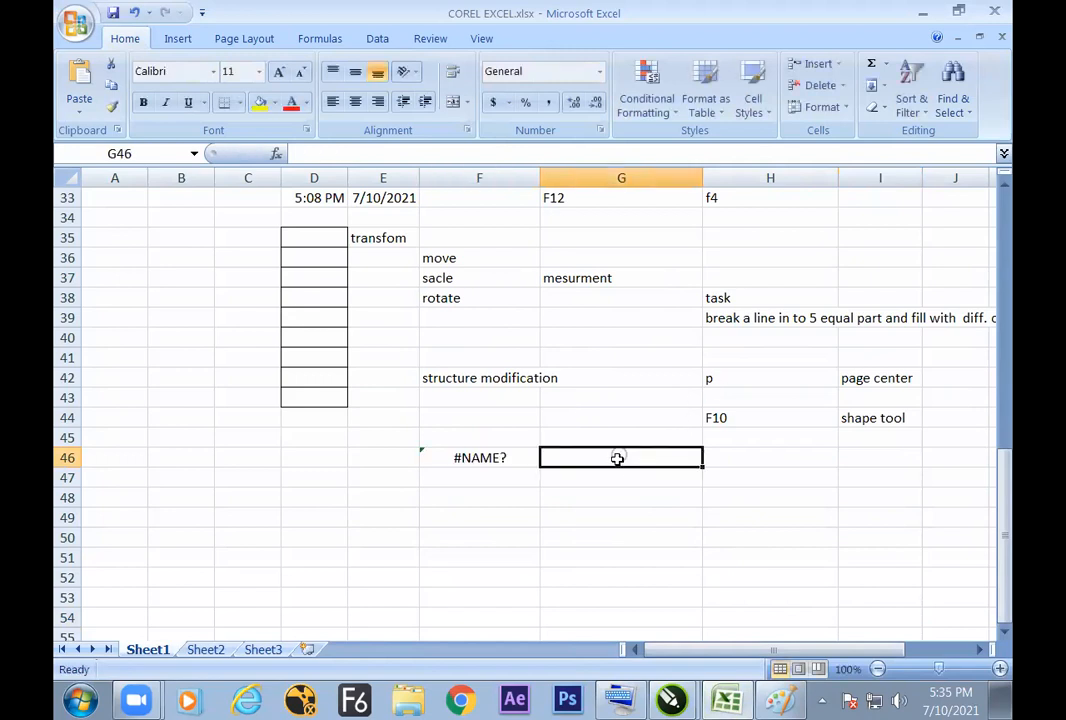
click(528, 463)
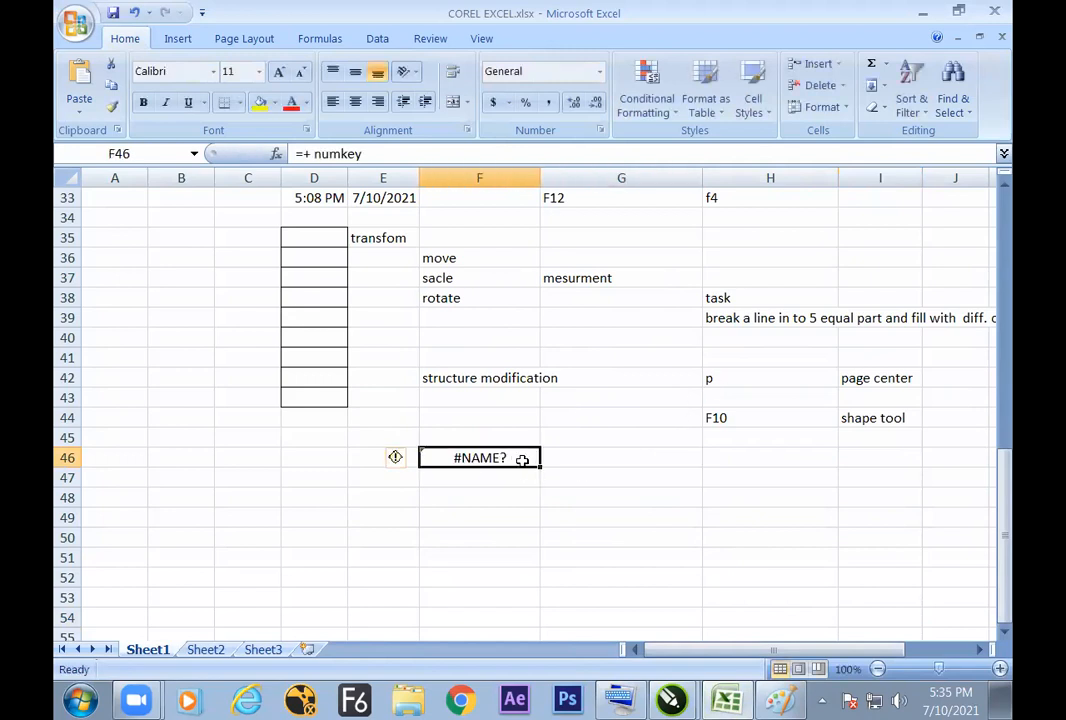
key(Delete)
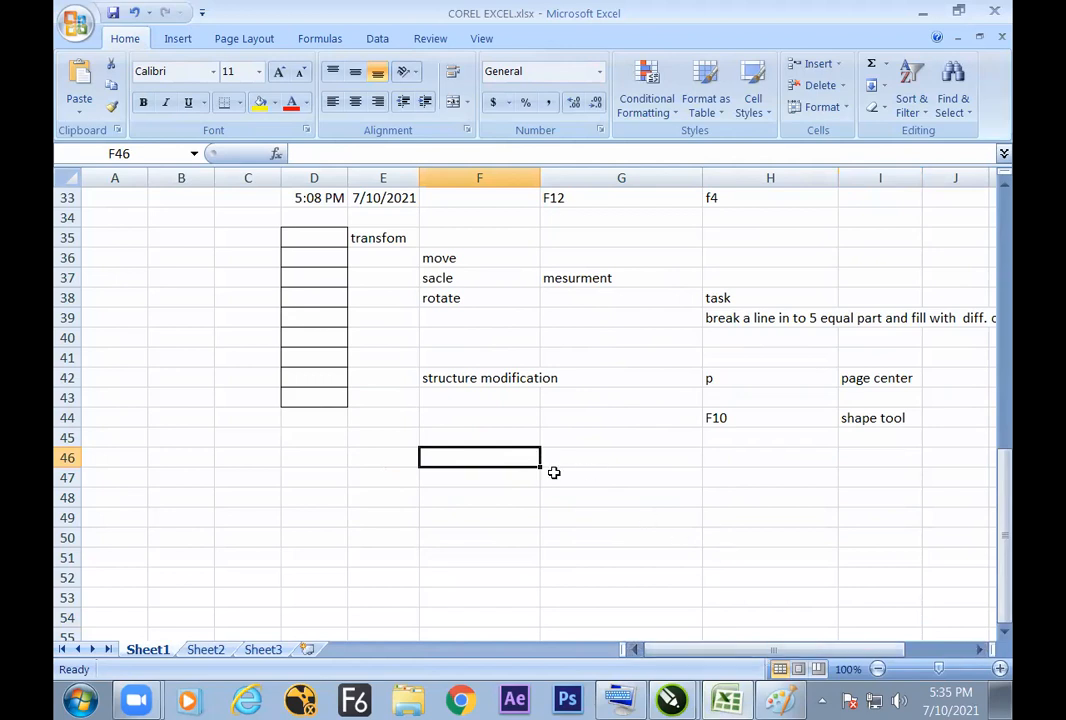
Step: Switch to Paint and handwrite a boxed "+ (num key)" note in the empty area beside the node sketch
click(788, 698)
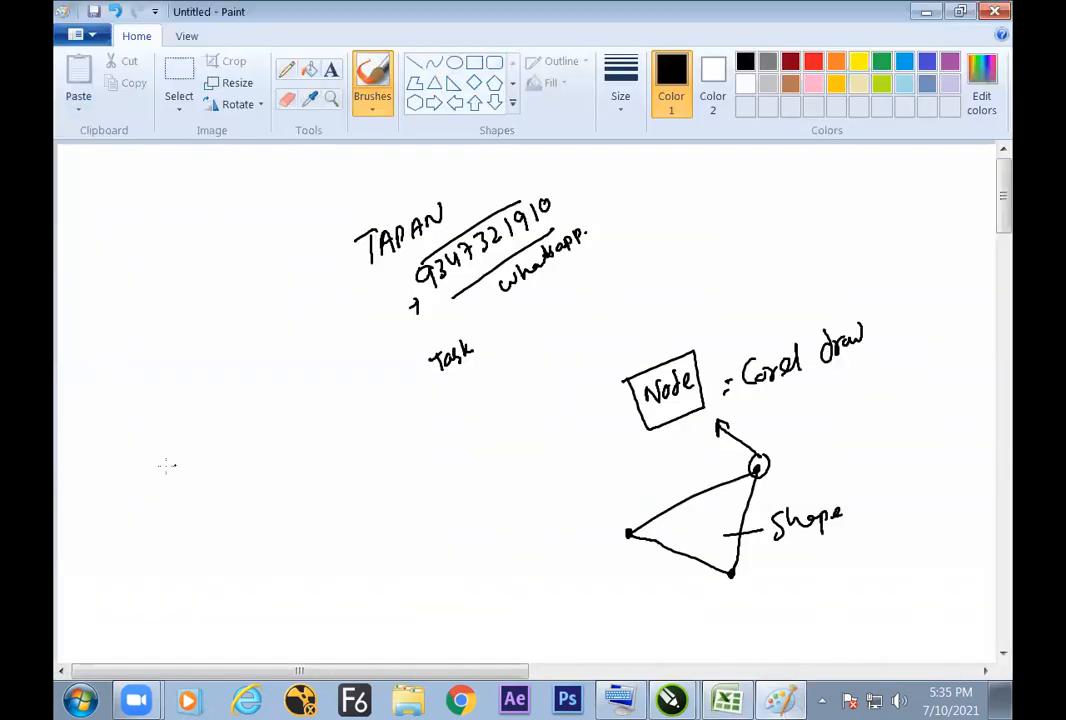
drag(170, 437, 168, 460)
drag(184, 437, 194, 446)
drag(197, 436, 214, 450)
drag(228, 424, 253, 440)
mouse_move(130, 510)
mouse_down()
mouse_move(268, 429)
mouse_move(194, 389)
mouse_move(116, 469)
mouse_move(128, 512)
mouse_up()
Step: Draw two branch lines from the "+ (num key)" box and label them "Duplication" and "Add Point"
drag(212, 478, 194, 542)
drag(274, 432, 340, 424)
mouse_move(180, 586)
mouse_down()
mouse_move(215, 560)
mouse_move(228, 561)
mouse_move(222, 550)
mouse_move(238, 558)
mouse_move(248, 524)
mouse_up()
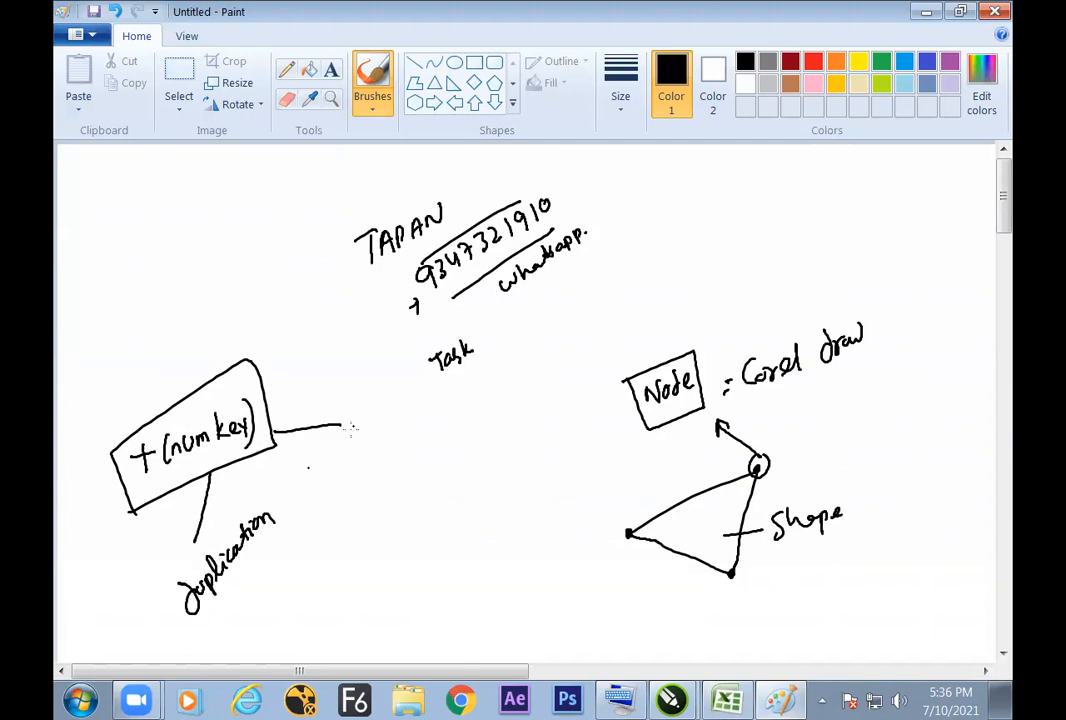
mouse_move(350, 452)
mouse_down()
mouse_move(378, 435)
mouse_move(372, 414)
mouse_move(414, 457)
mouse_up()
drag(418, 424, 416, 455)
drag(409, 433, 426, 424)
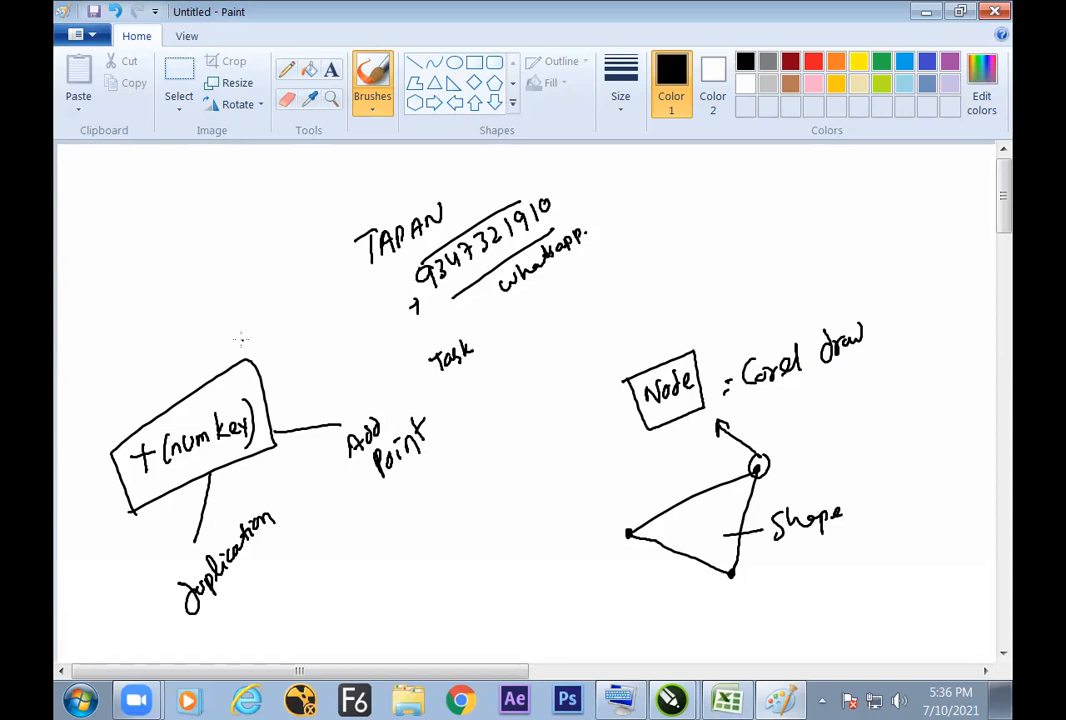
Step: Outline the "Duplication" note, write "Pick Tool" beside it, and circle the "Add Point" note
mouse_move(160, 600)
mouse_down()
mouse_move(267, 475)
mouse_move(291, 532)
mouse_move(228, 618)
mouse_move(186, 643)
mouse_move(158, 602)
mouse_up()
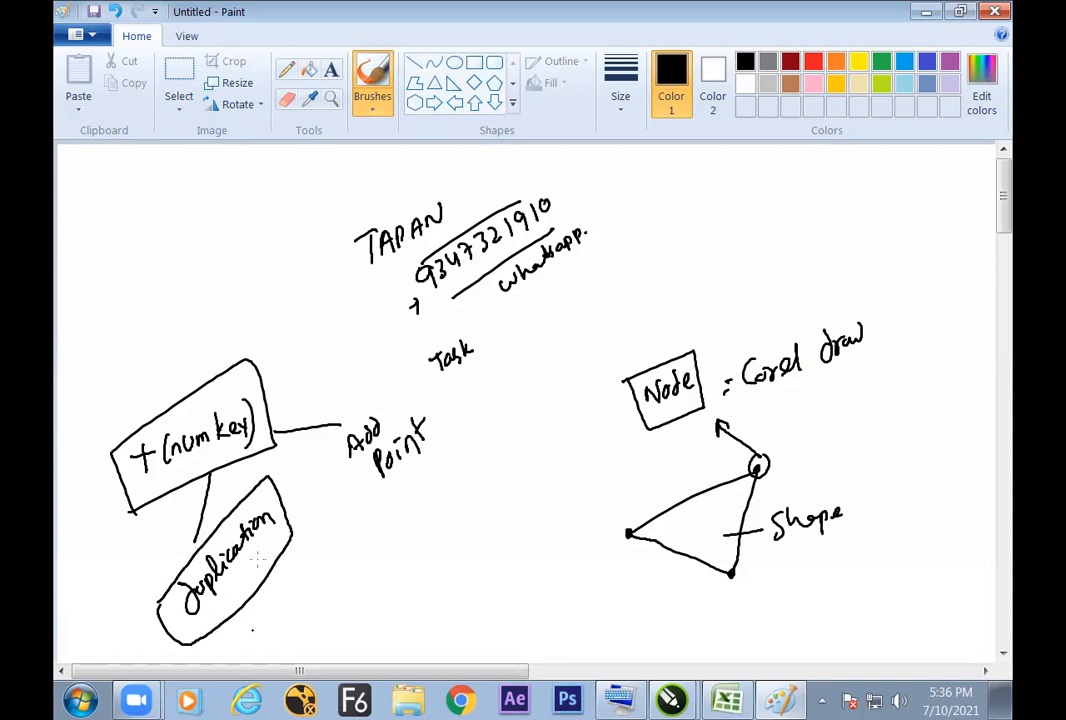
drag(249, 630, 253, 622)
drag(290, 566, 301, 566)
mouse_move(388, 392)
mouse_down()
mouse_move(344, 428)
mouse_move(412, 476)
mouse_move(392, 390)
mouse_up()
Step: Write "Shap tool" in red beside the circled "Add Point" note and undo the extra red stroke
click(812, 63)
mouse_move(426, 486)
mouse_down()
mouse_move(413, 506)
mouse_move(450, 492)
mouse_move(474, 433)
mouse_move(508, 424)
mouse_up()
drag(319, 333, 571, 433)
key(ctrl+z)
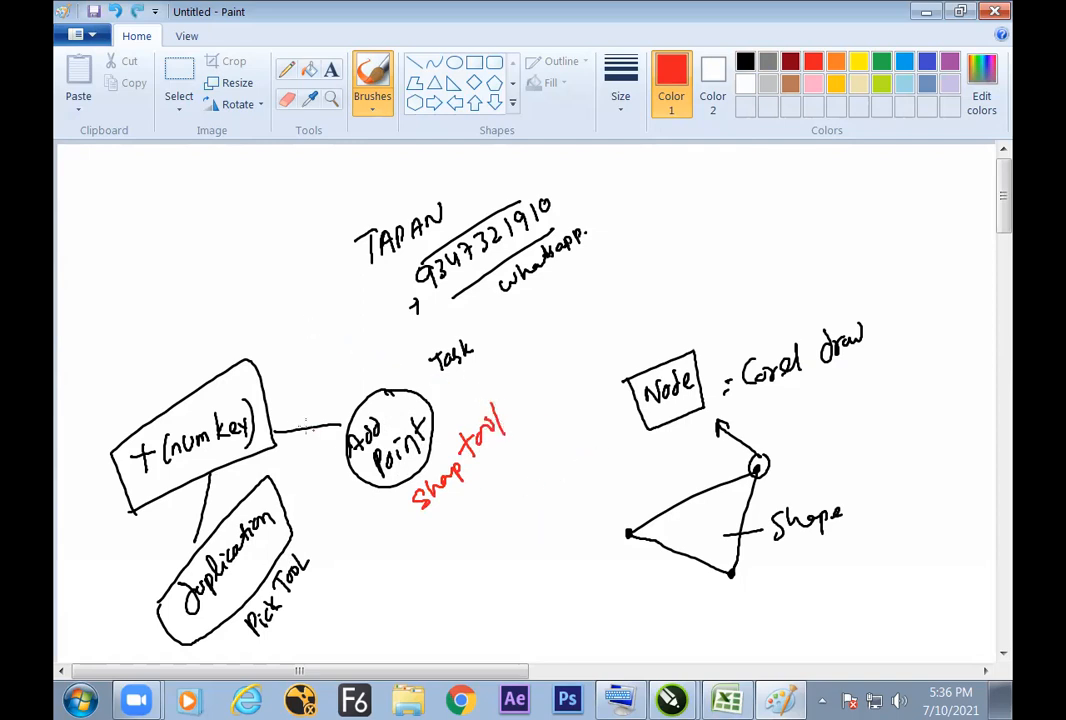
Step: Add red tick marks to the "+ (num key)" box and the "Duplication" note
drag(219, 398, 235, 365)
drag(247, 510, 267, 477)
key(alt+Tab)
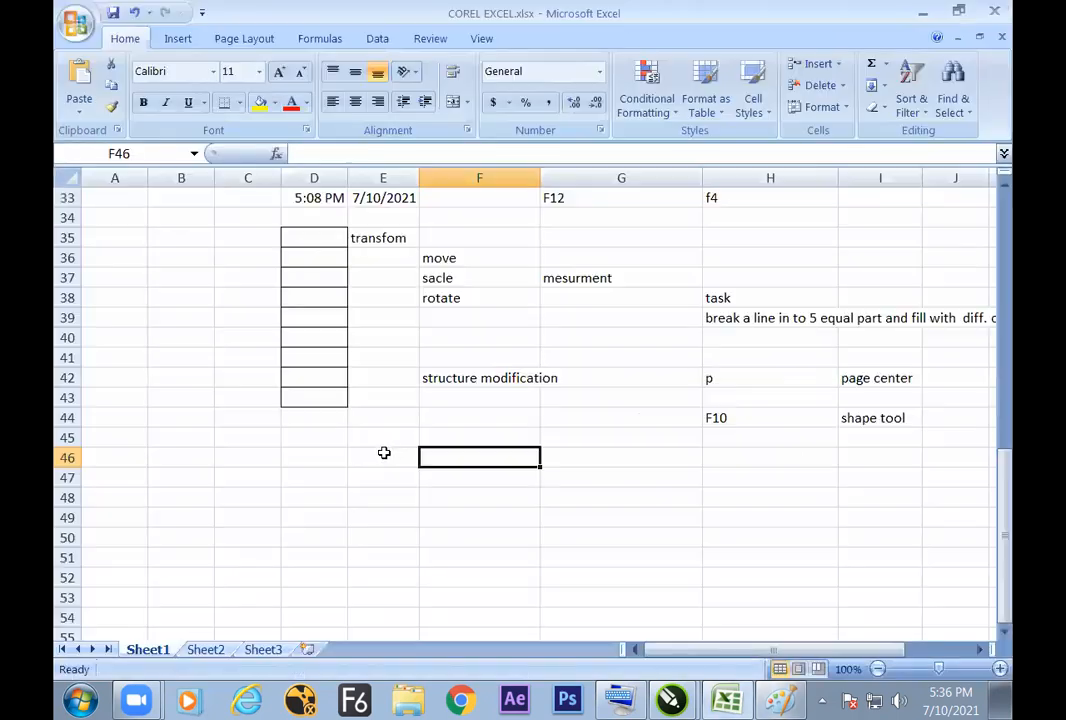
key(alt+Tab)
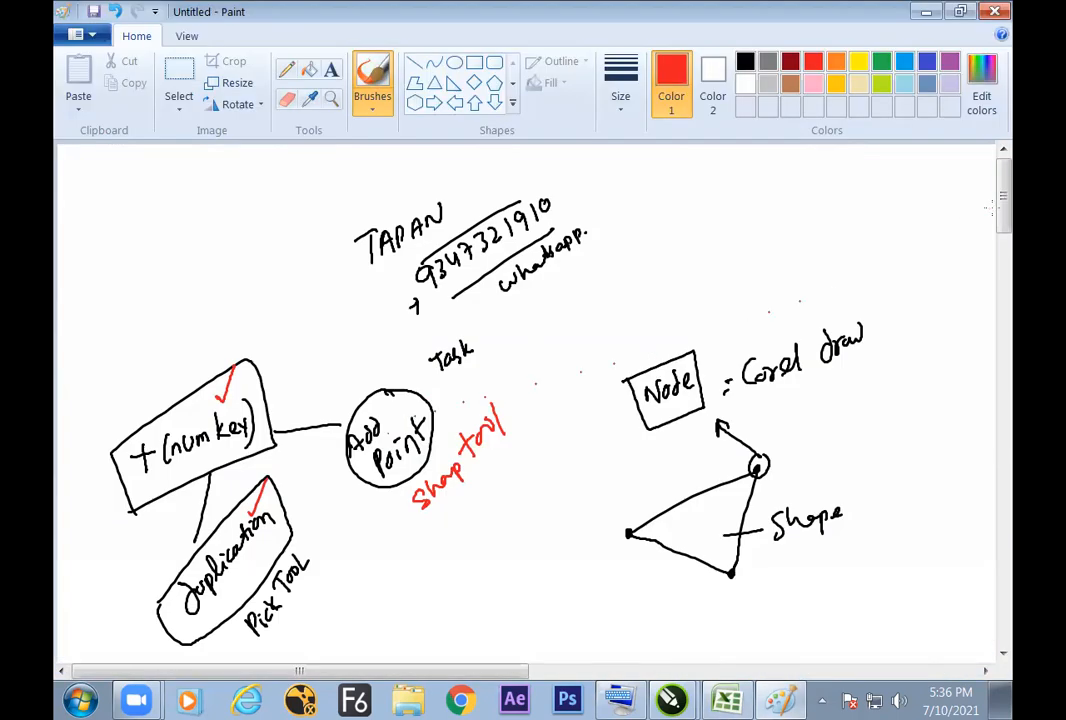
Step: Below the notes, sketch a red two-segment path with arrowheads labelled "Last node" and "First node", and mark the "Add Point" note
scroll(992, 205, down, 3)
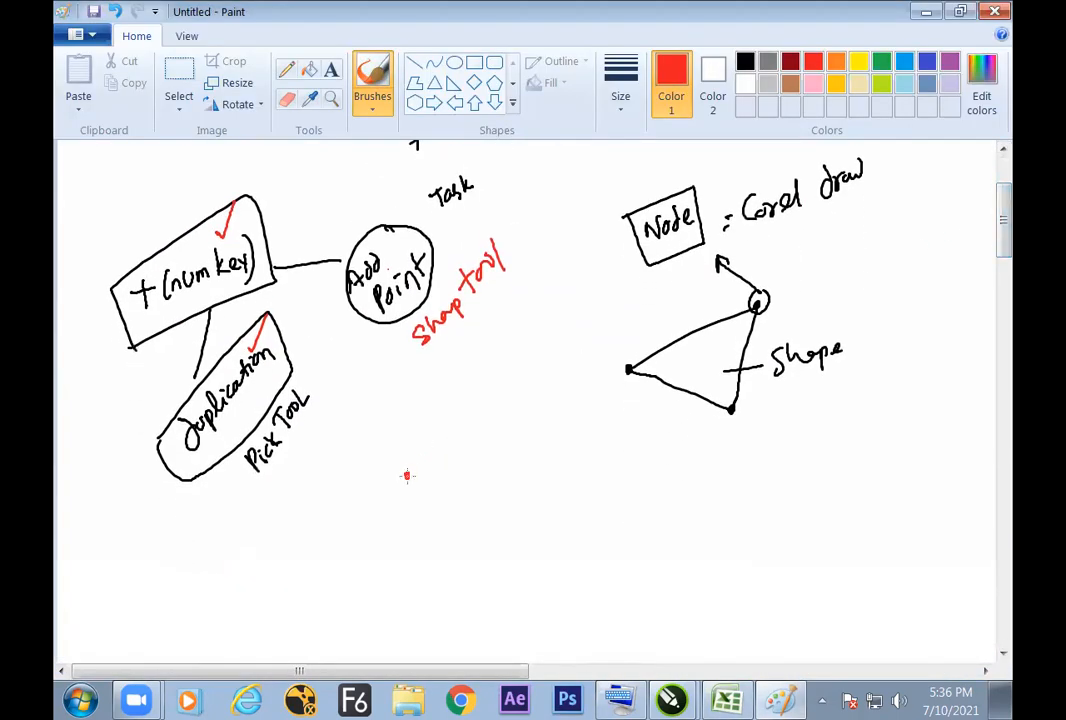
drag(407, 476, 512, 436)
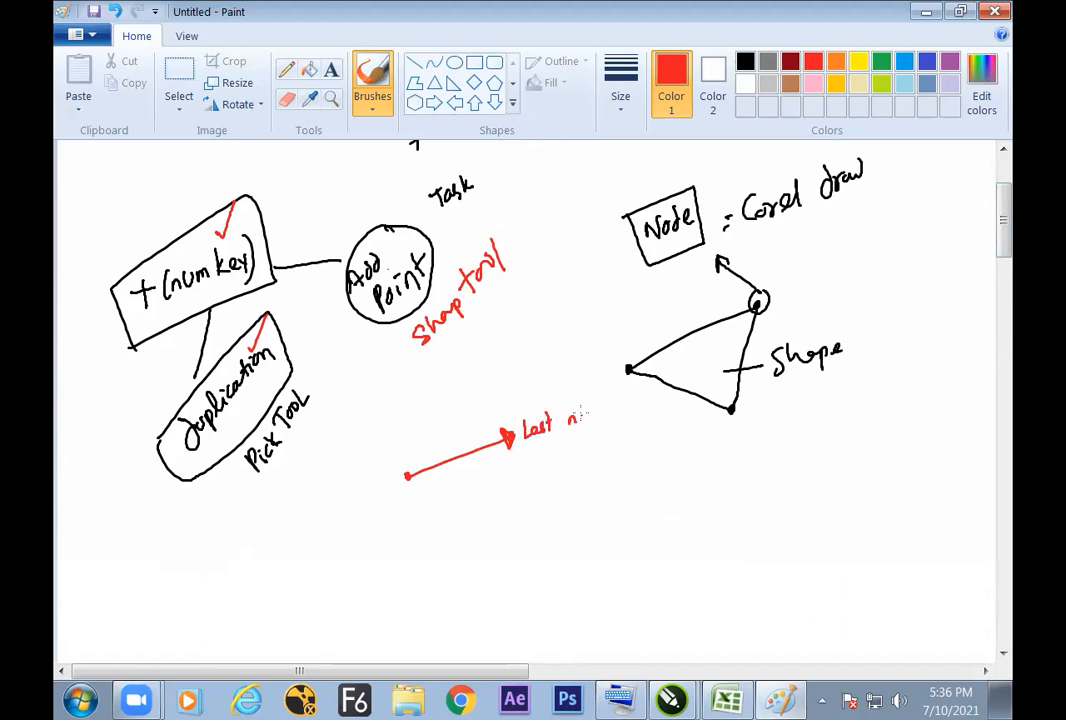
drag(595, 416, 608, 410)
drag(404, 524, 401, 553)
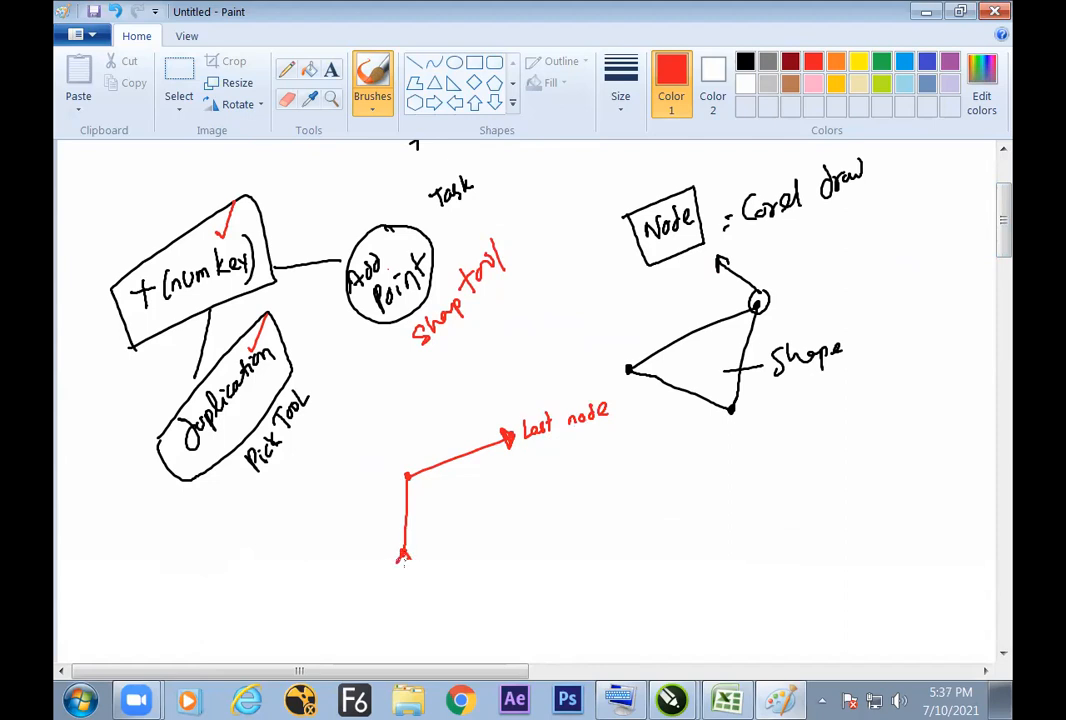
mouse_move(430, 550)
mouse_down()
mouse_move(496, 499)
mouse_move(511, 493)
mouse_move(541, 486)
mouse_up()
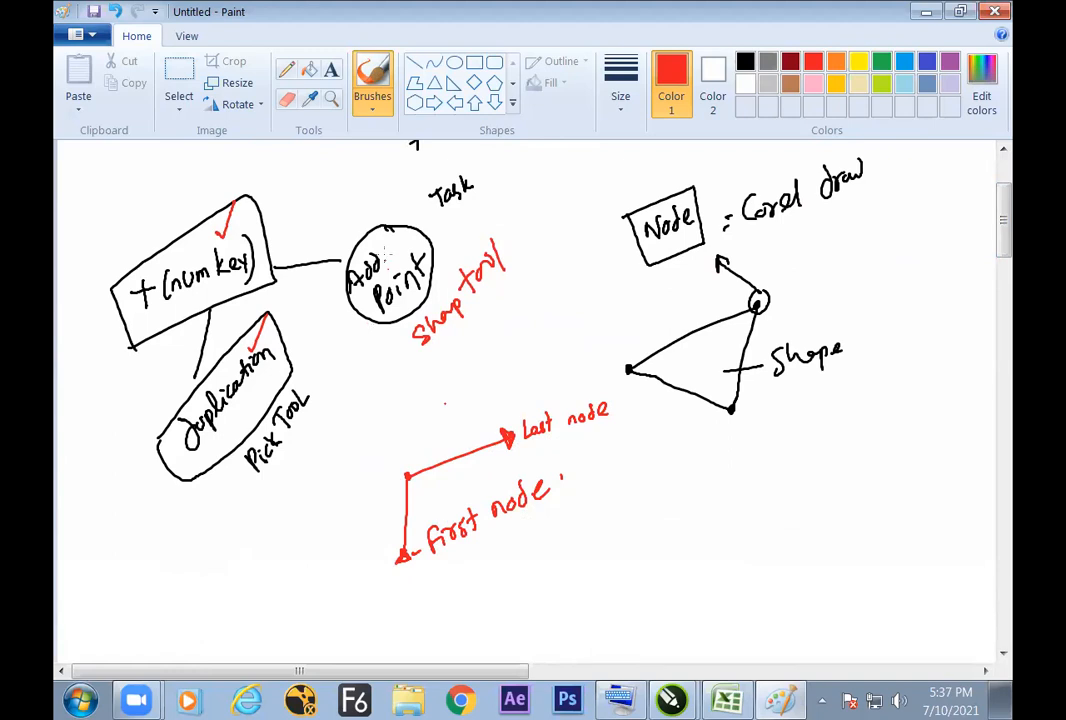
drag(392, 242, 408, 232)
Step: Switch to the Untitled-2 drawing in CorelDRAW
key(alt+Tab)
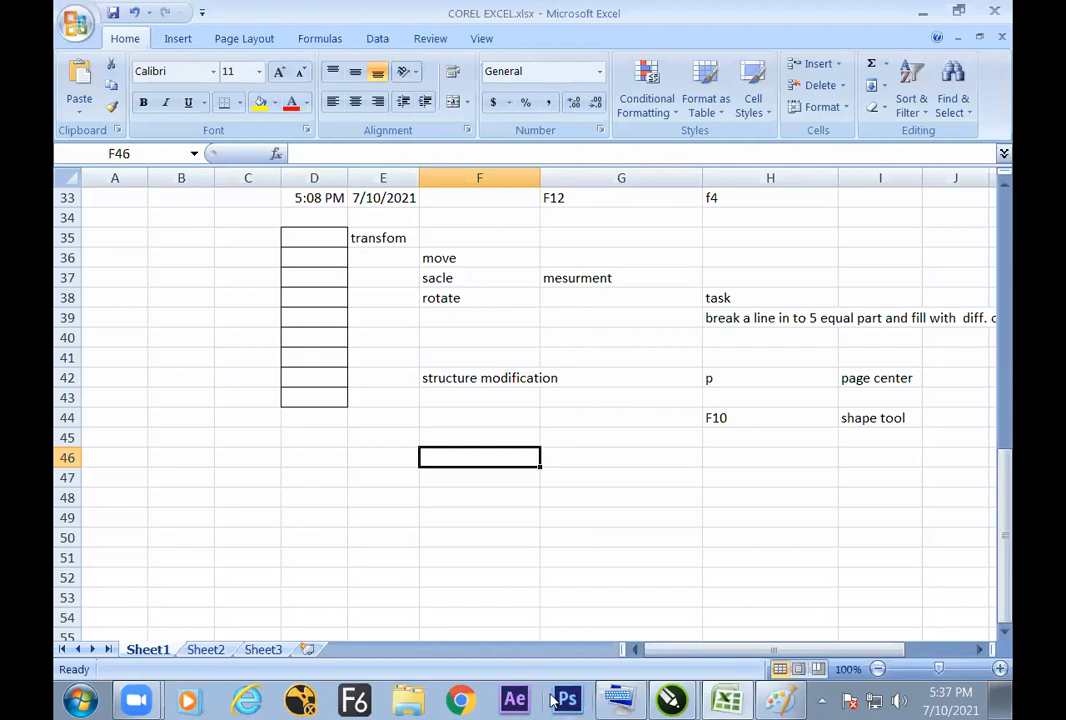
mouse_move(670, 700)
click(672, 626)
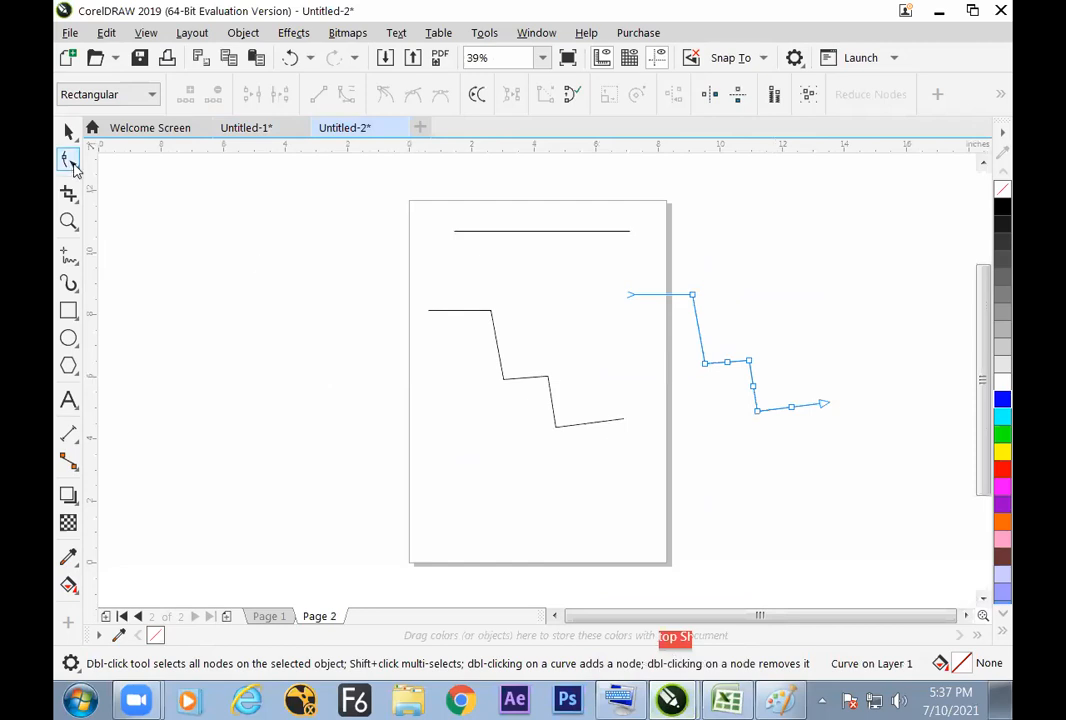
Step: Select the top line and, with the Shape tool, move its right end node down near the page's lower edge
key(space)
click(511, 232)
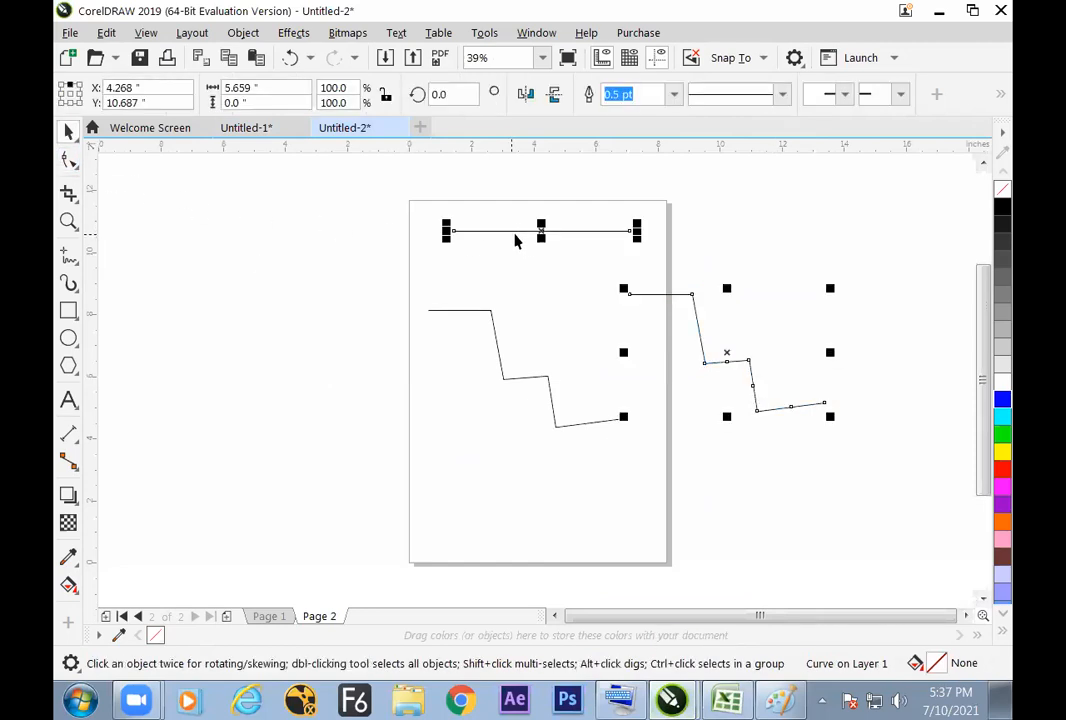
key(space)
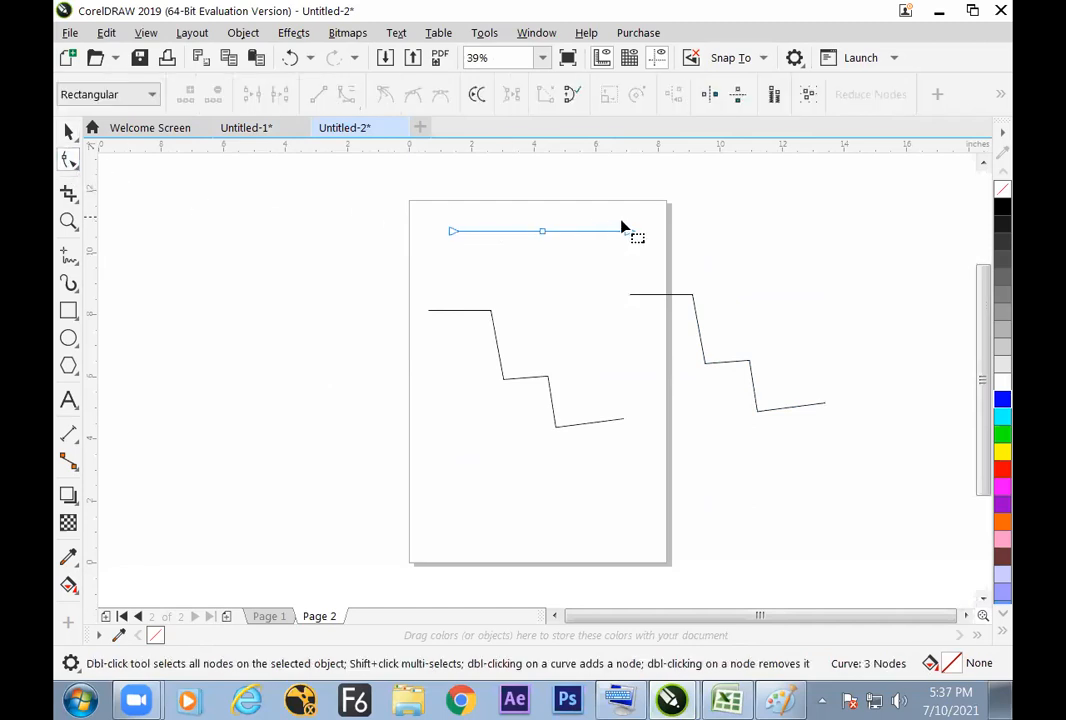
drag(630, 232, 543, 521)
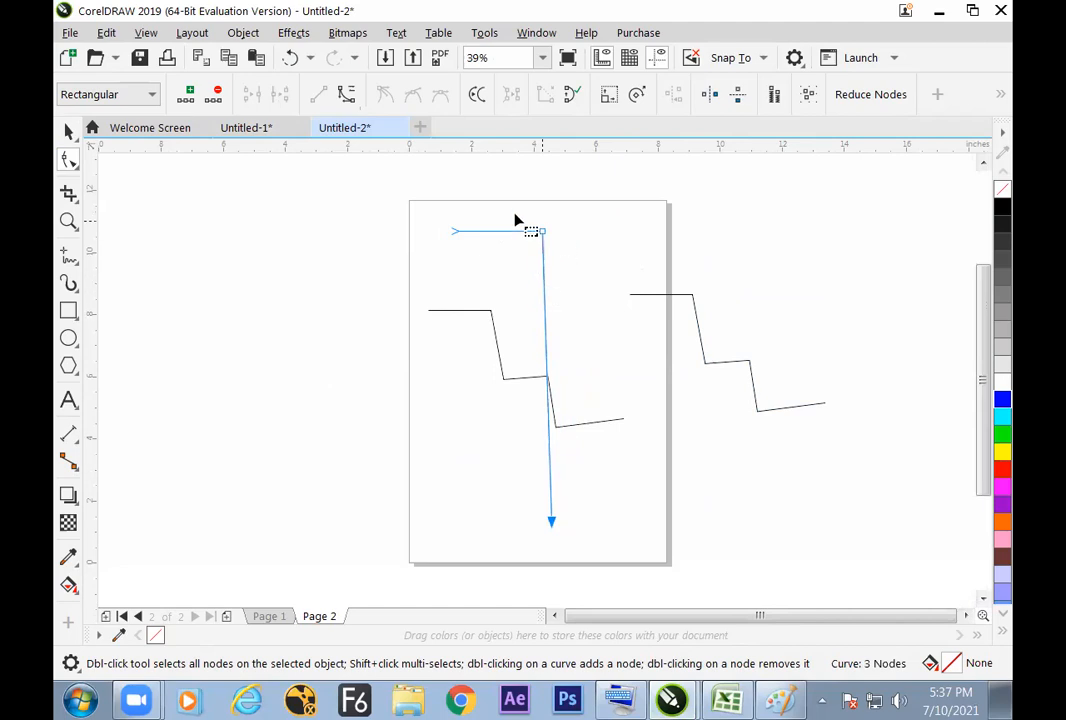
Step: Select all the lines on Page 2 and delete them
click(68, 131)
click(499, 321)
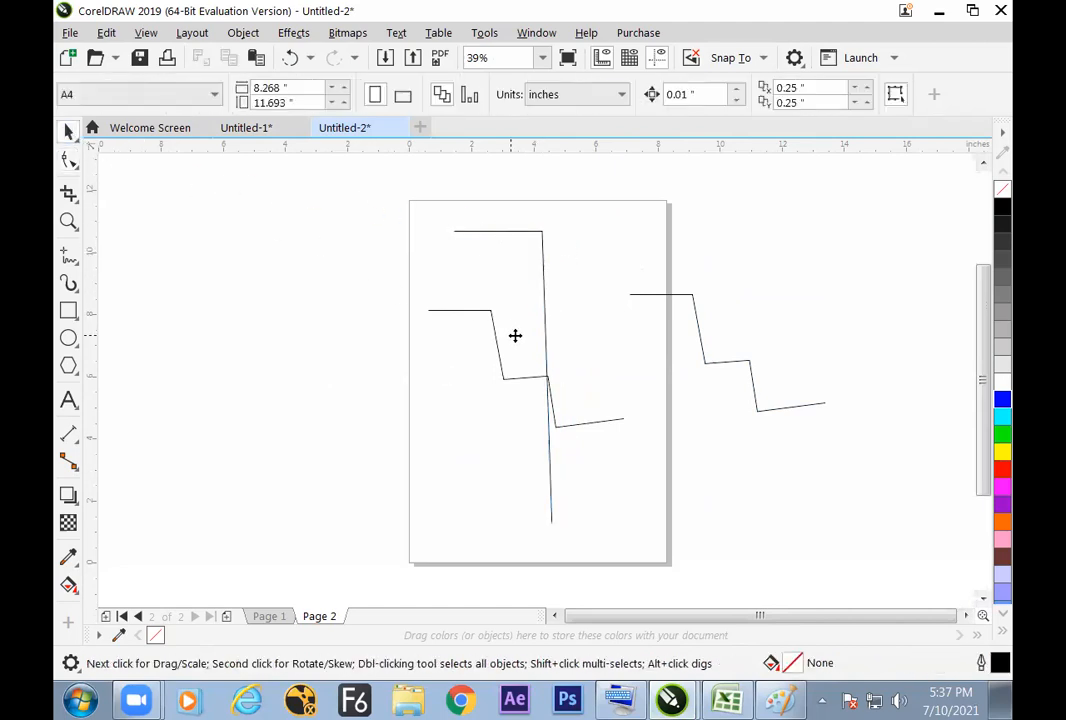
key(ctrl+a)
key(Delete)
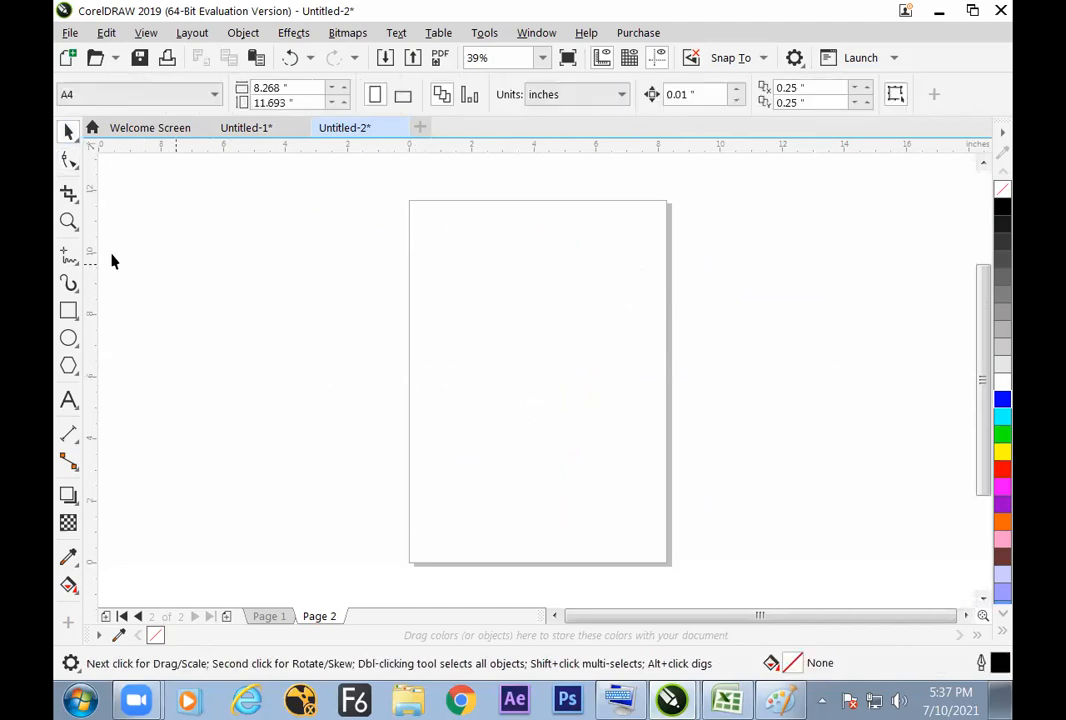
Step: Draw a horizontal Freehand line about 6.76 inches long near the top of the page
click(69, 255)
click(424, 240)
click(632, 241)
click(69, 131)
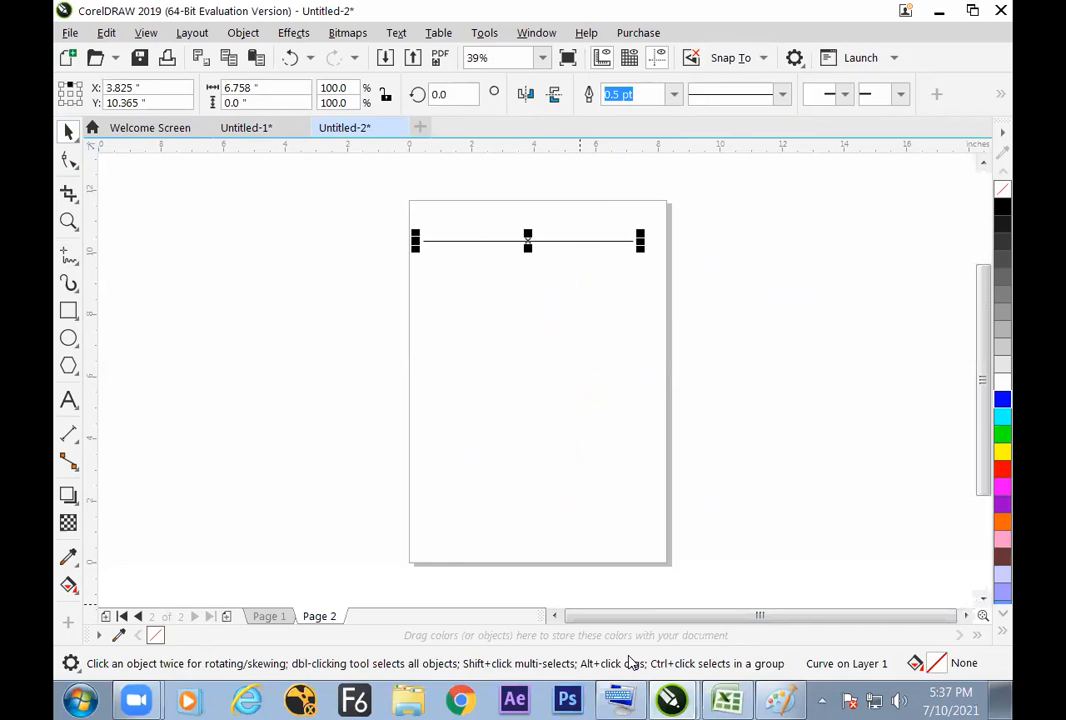
Step: Switch to the Excel notes and enter "HOW TO BREAK A LINE INT TO TWO EQUAL PART" in cell E47
key(alt+Tab)
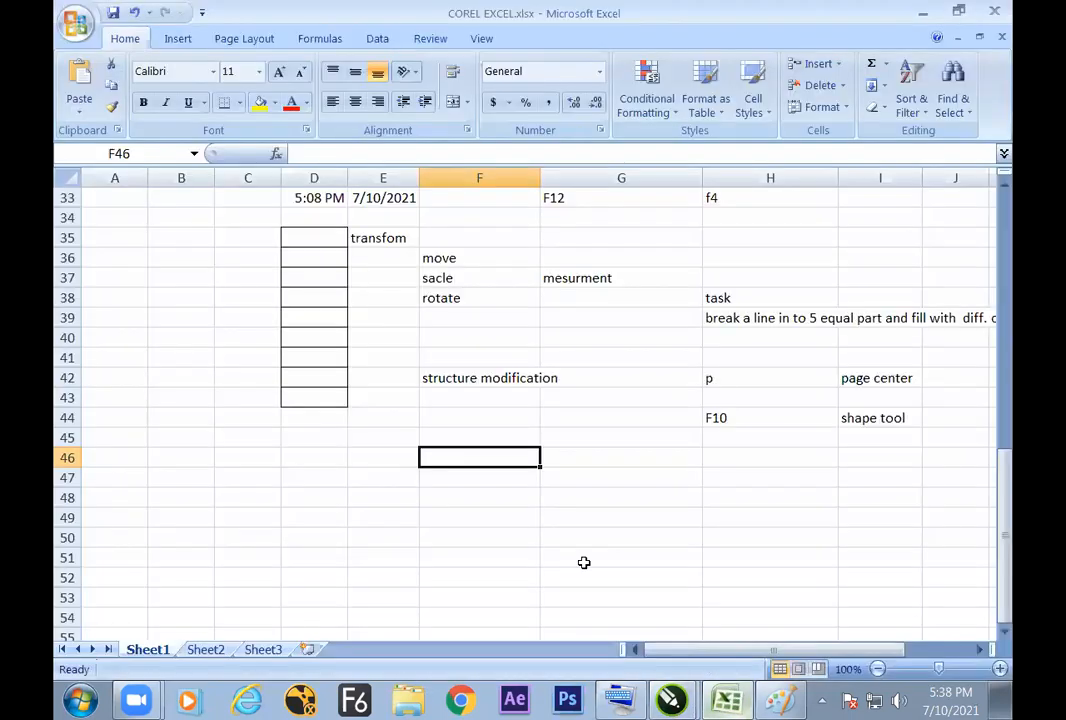
click(370, 484)
text(HOW TO BREAK A LINE INT TO TO)
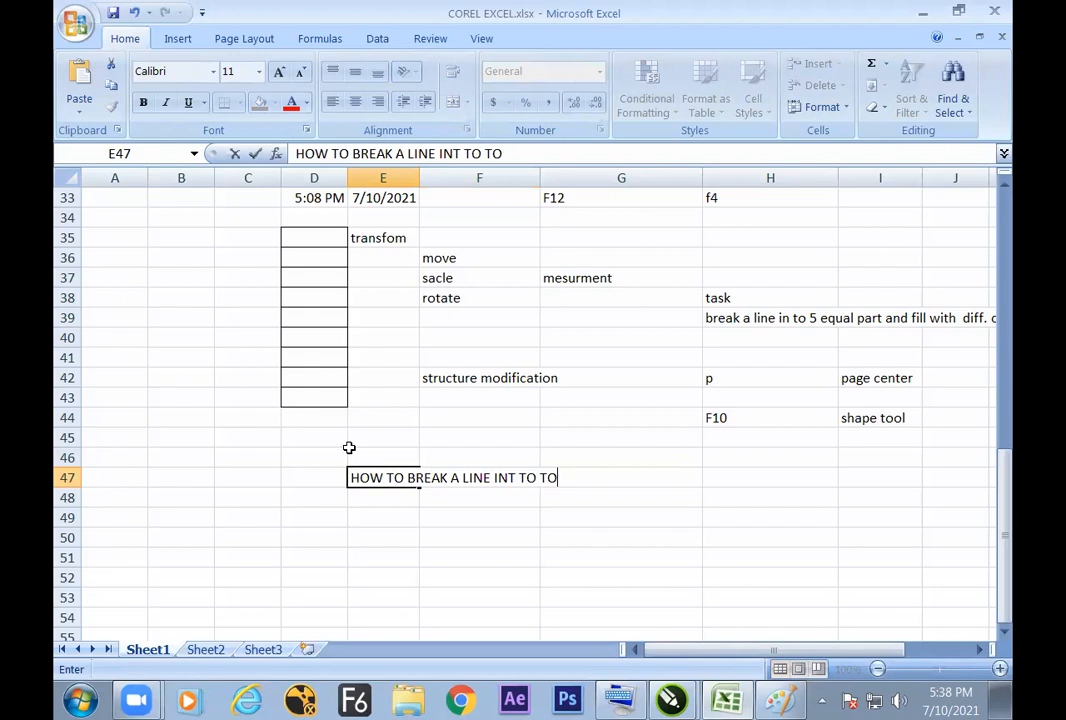
key(BackSpace)
text(WO EQUAL PART)
Step: Switch back to CorelDRAW and set the horizontal line's outline width to 8.0 pt
key(alt+Tab)
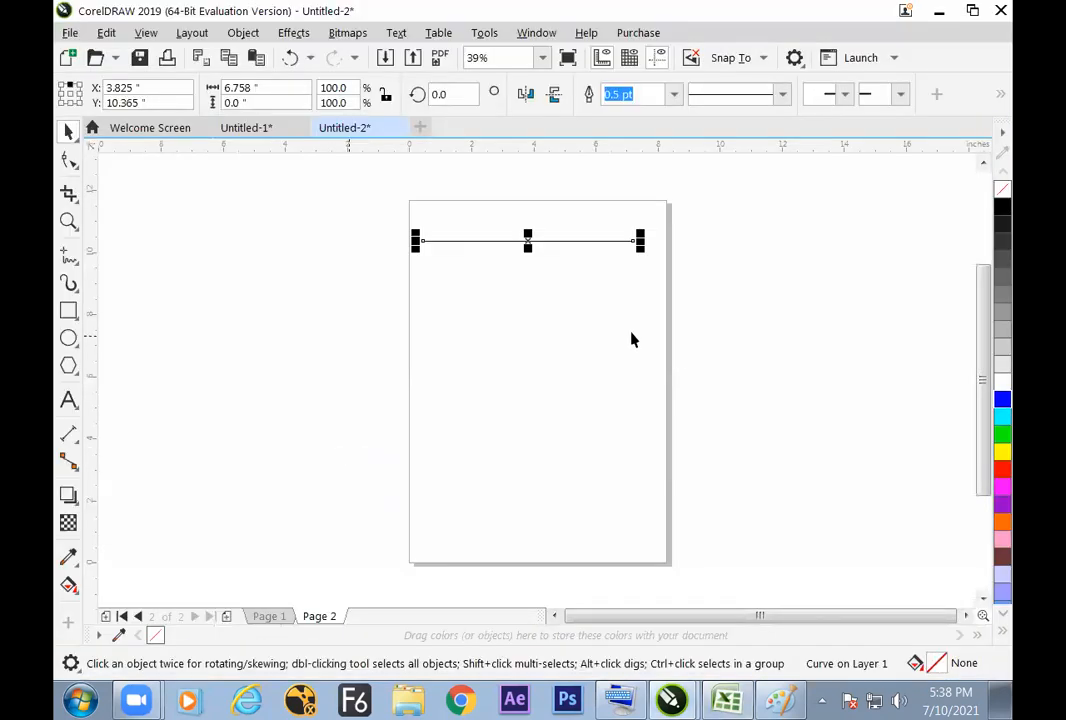
click(673, 94)
click(640, 242)
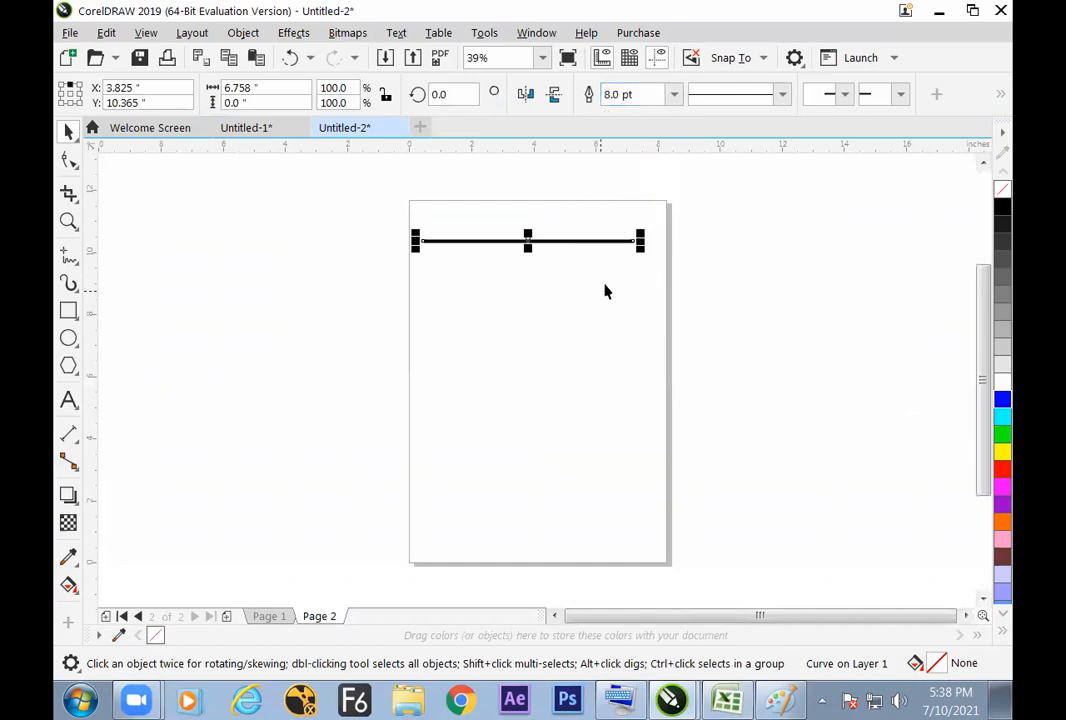
Step: With the Shape tool, add a node at the middle of the line and break the curve at that node
click(68, 160)
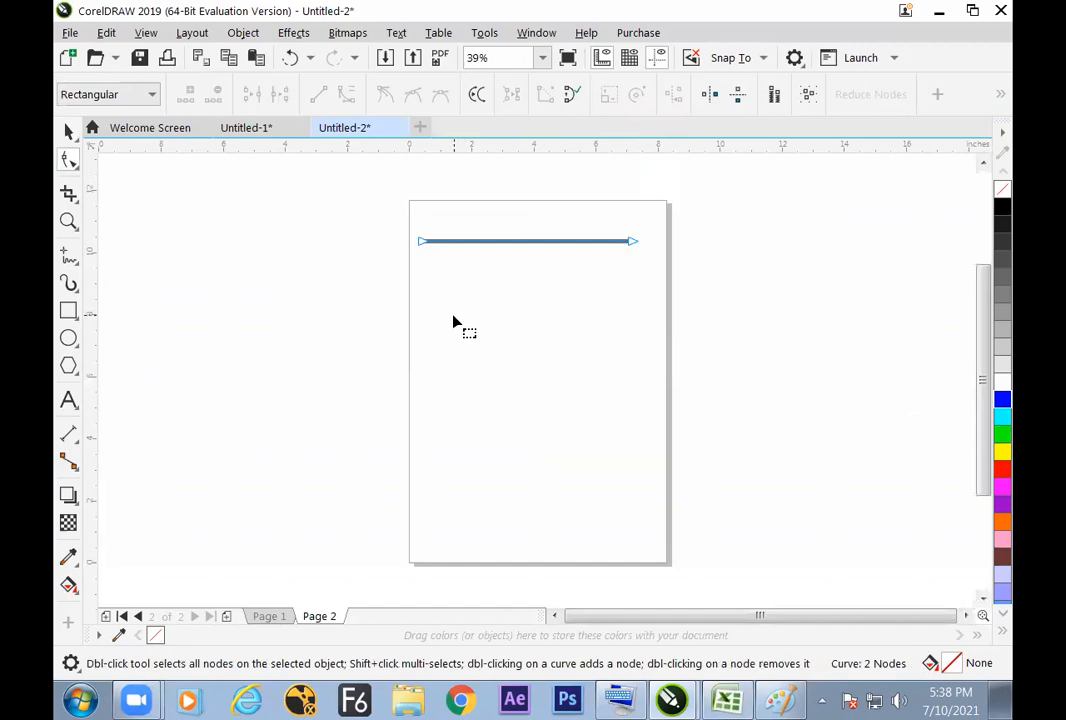
drag(661, 298, 661, 298)
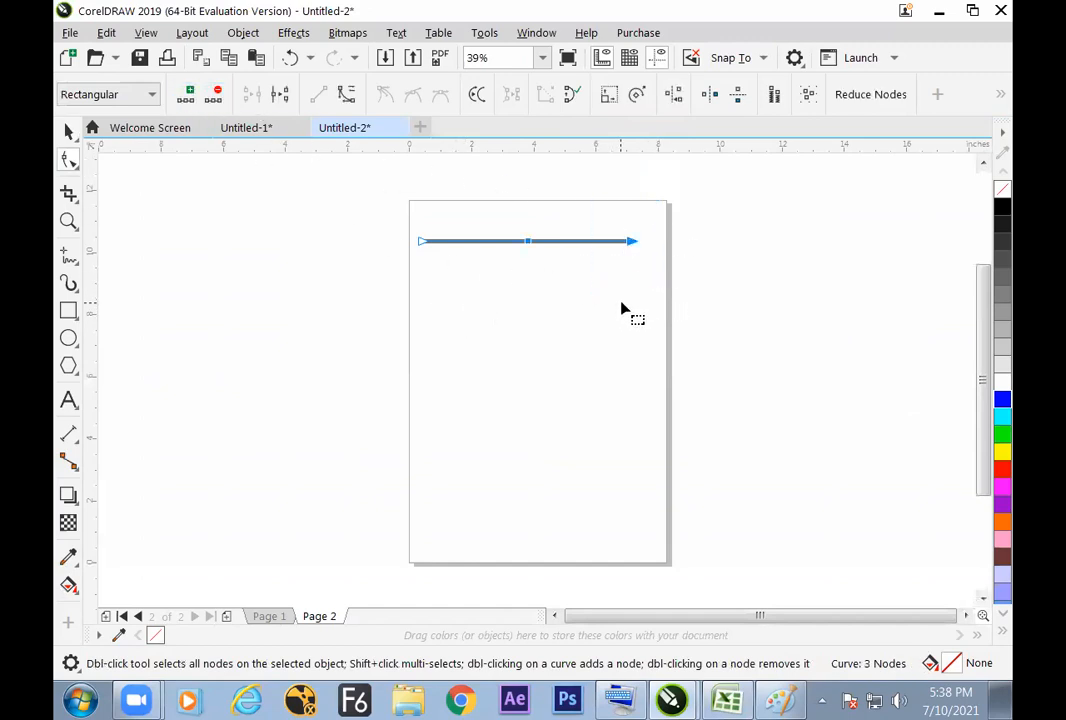
drag(502, 204, 531, 263)
click(280, 98)
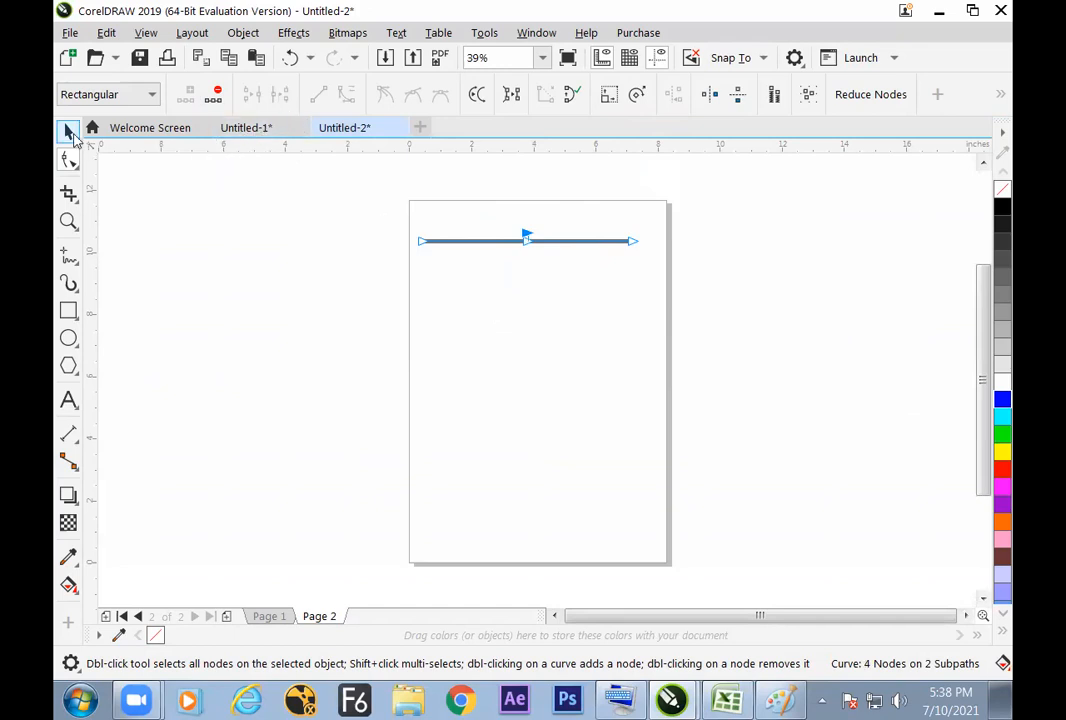
Step: Zoom in on the broken line and examine its selection and nodes with the Pick and Shape tools
click(68, 131)
click(523, 318)
click(538, 246)
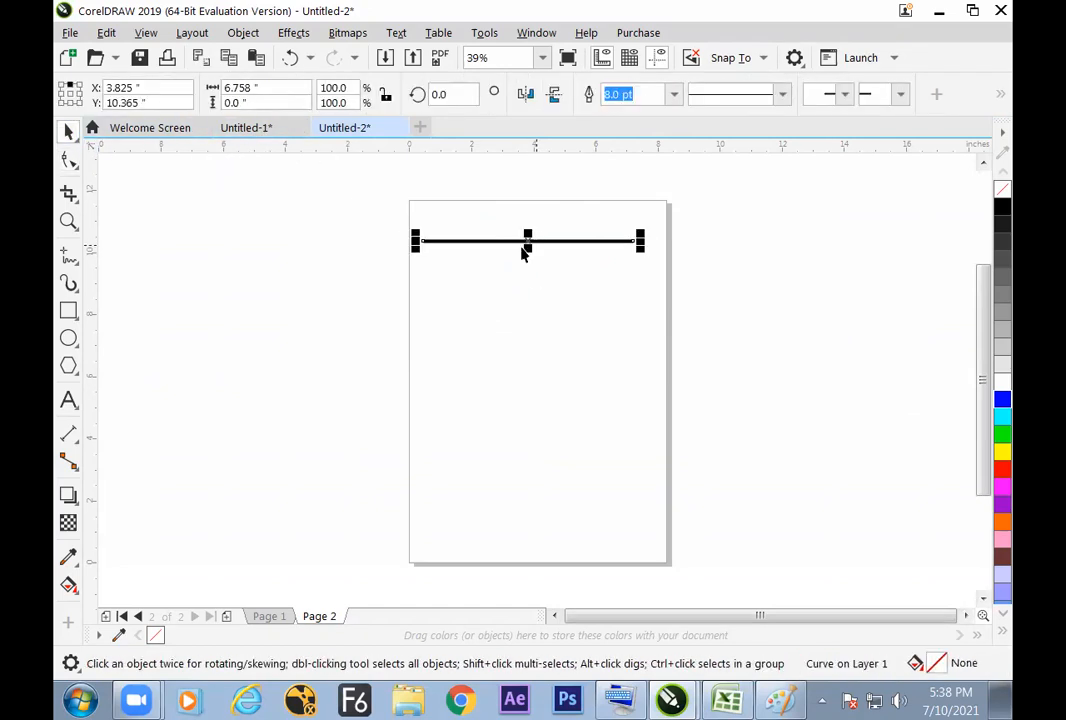
click(68, 160)
key(z)
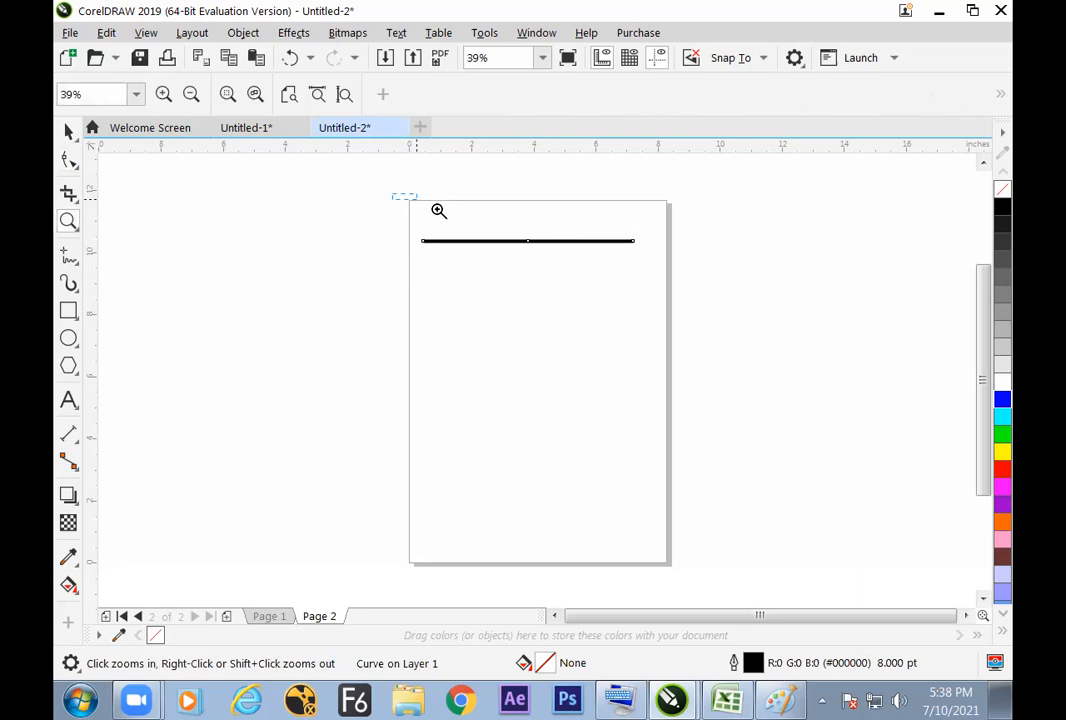
click(568, 242)
click(68, 131)
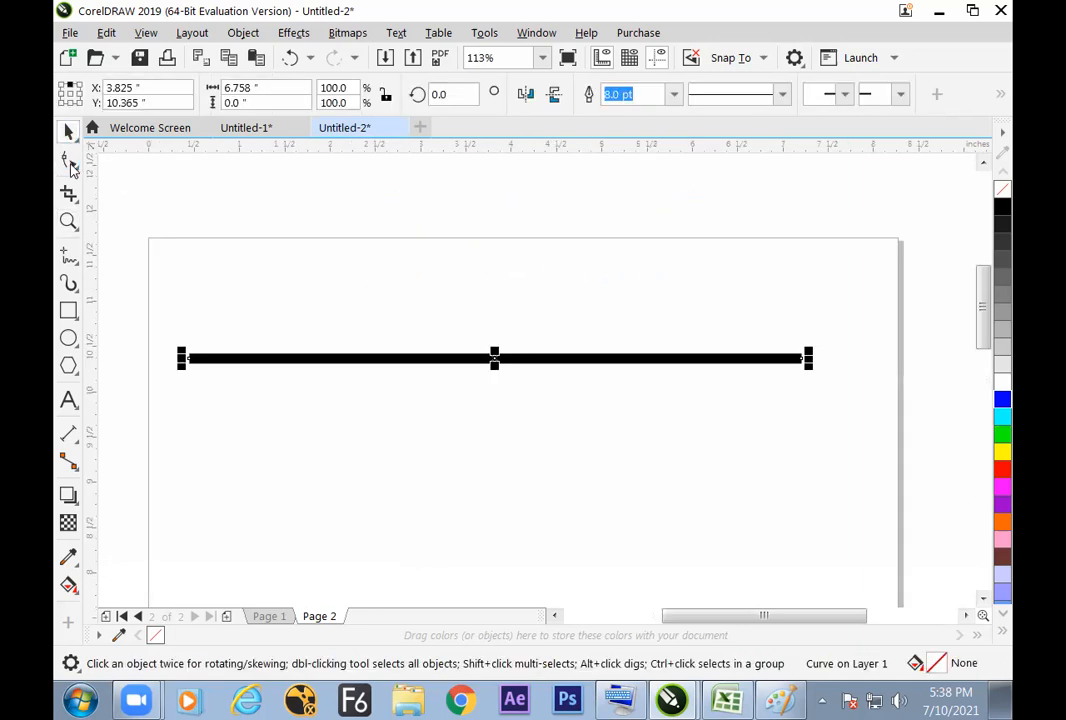
click(68, 160)
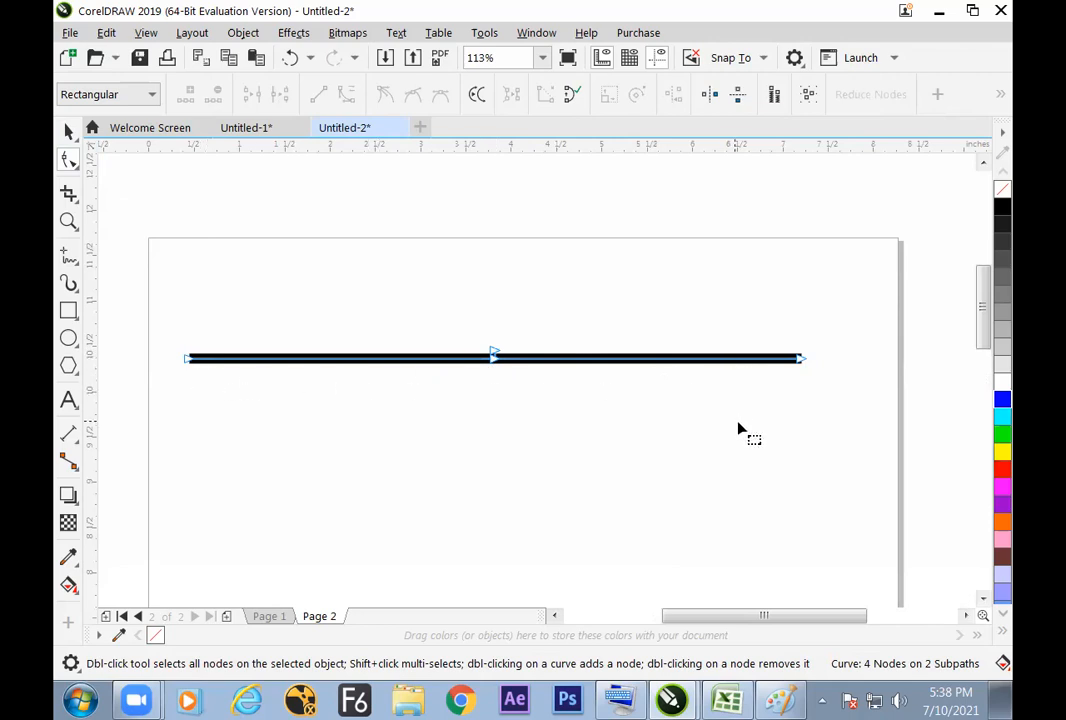
Step: With the Pick tool, move the whole broken line up by about half an inch
click(70, 133)
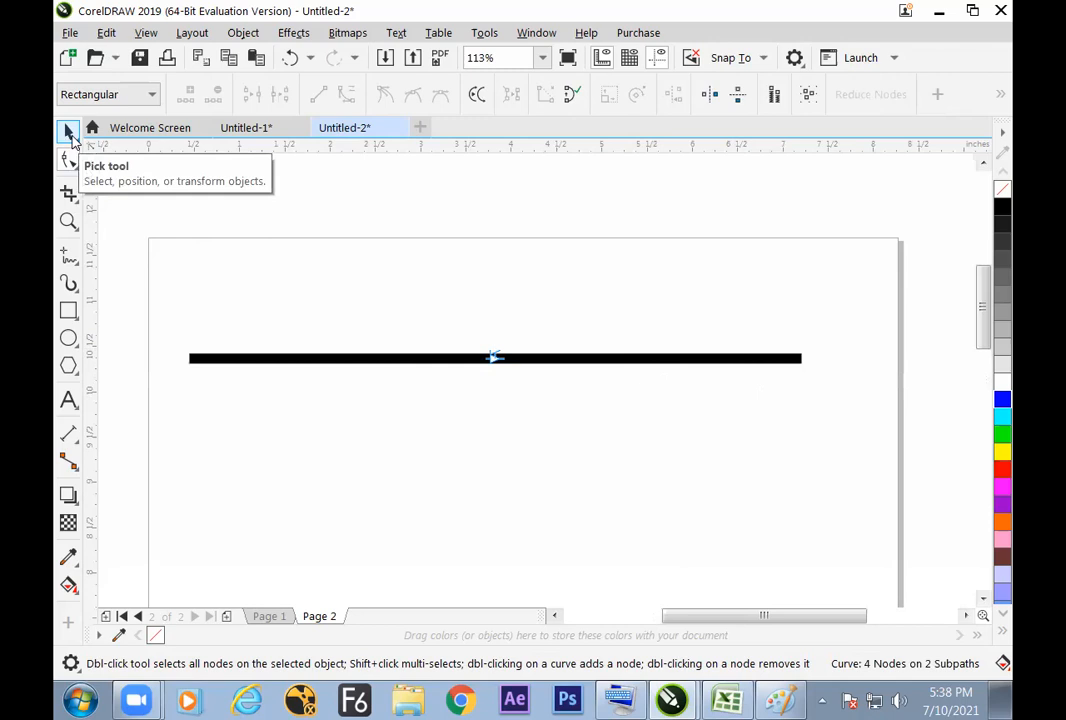
click(69, 133)
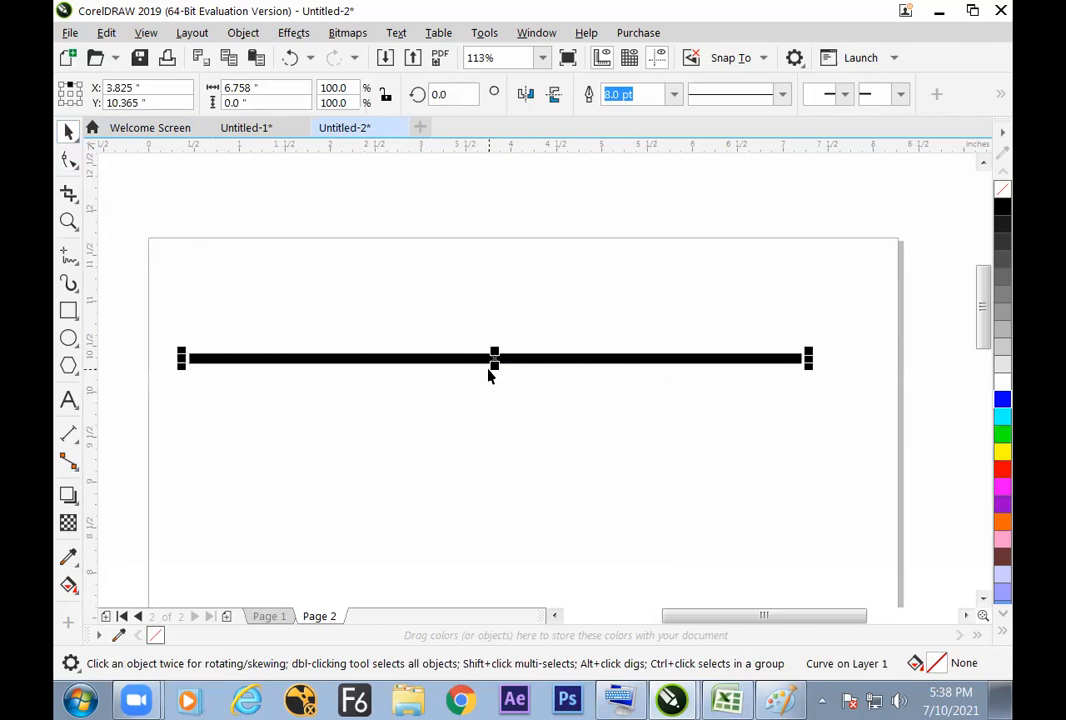
drag(476, 359, 471, 314)
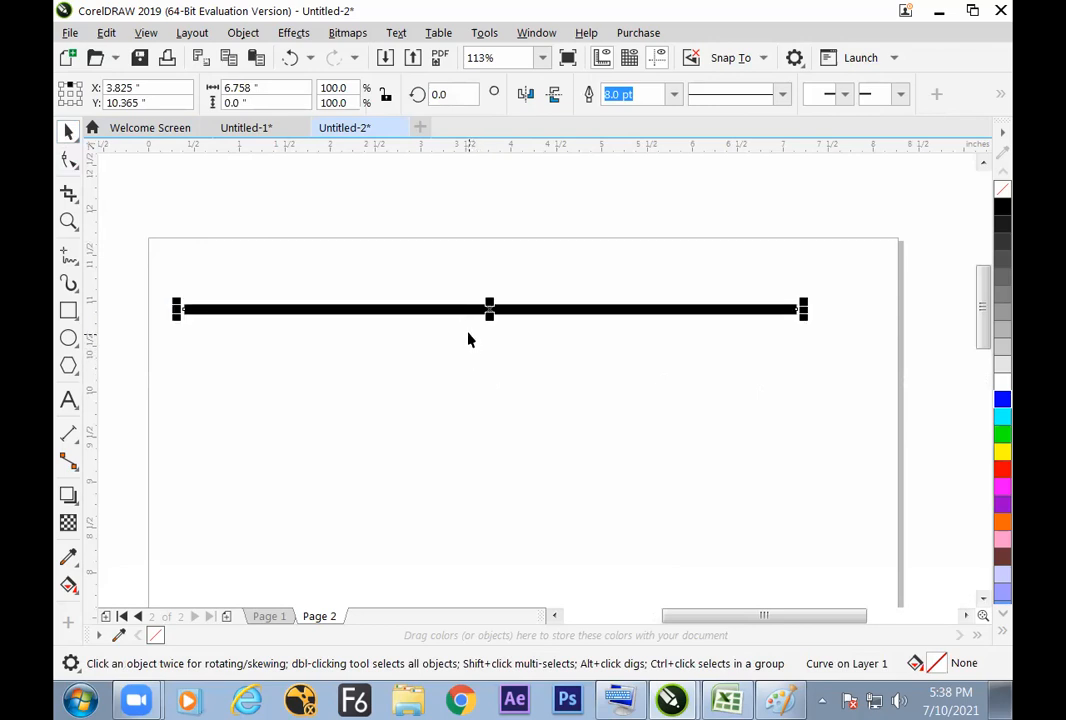
Step: With the Shape tool, join the two overlapping nodes at the middle of the line and break the curve there again
click(68, 160)
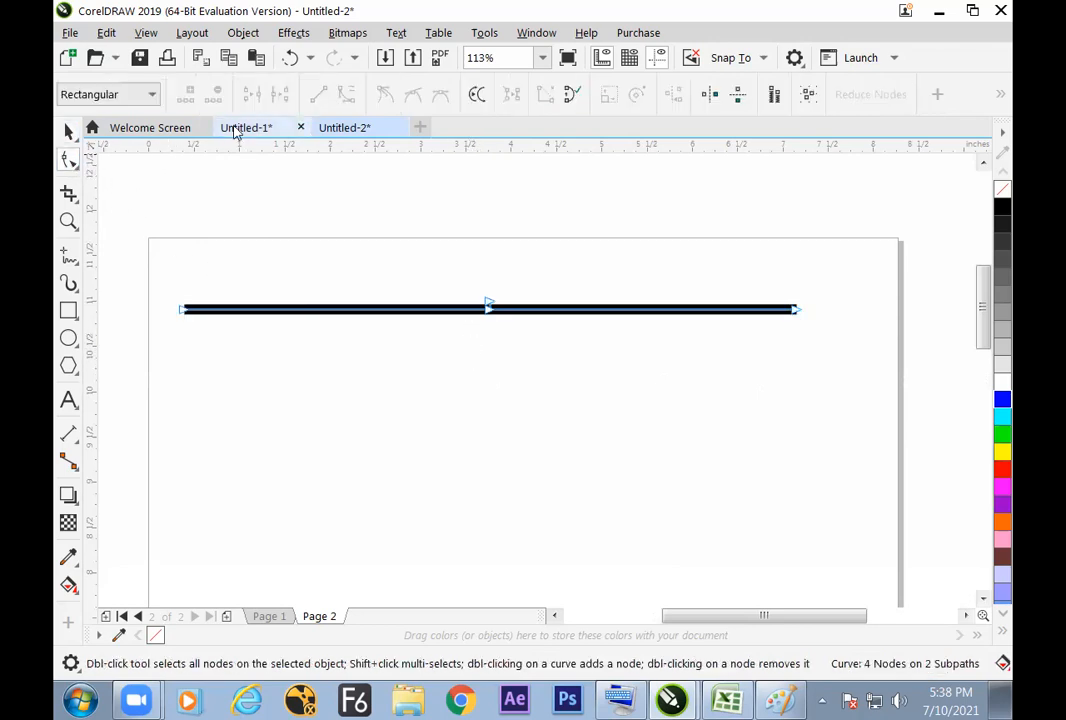
drag(470, 268, 530, 362)
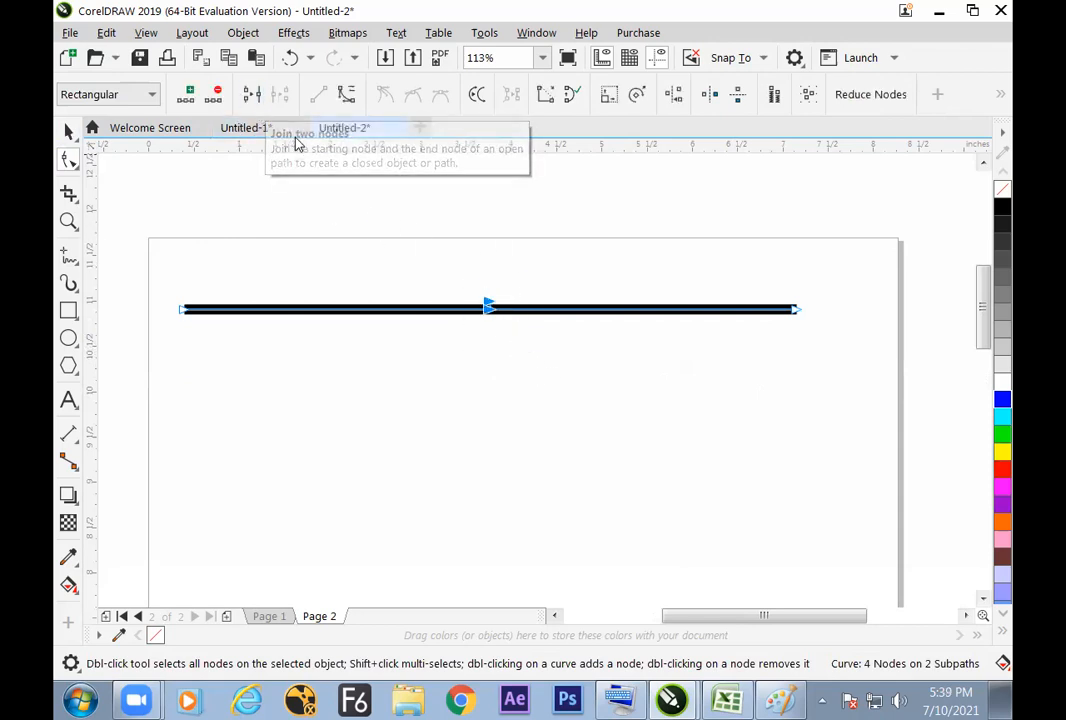
mouse_move(512, 330)
mouse_down()
mouse_move(533, 352)
mouse_move(521, 333)
mouse_up()
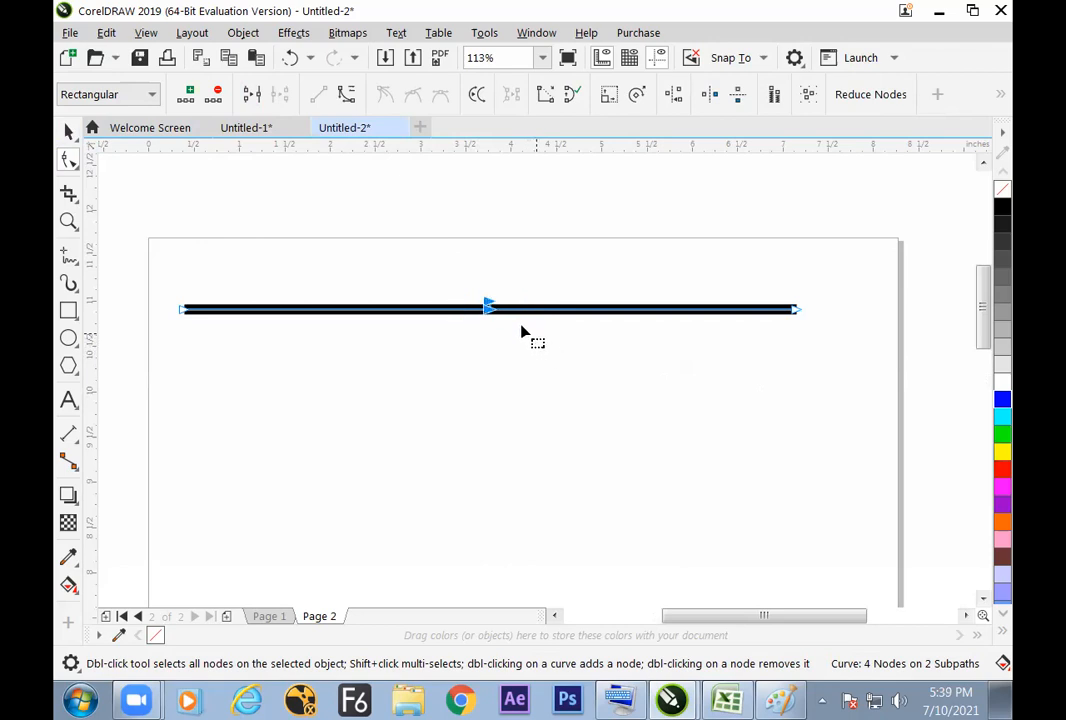
click(251, 100)
click(280, 94)
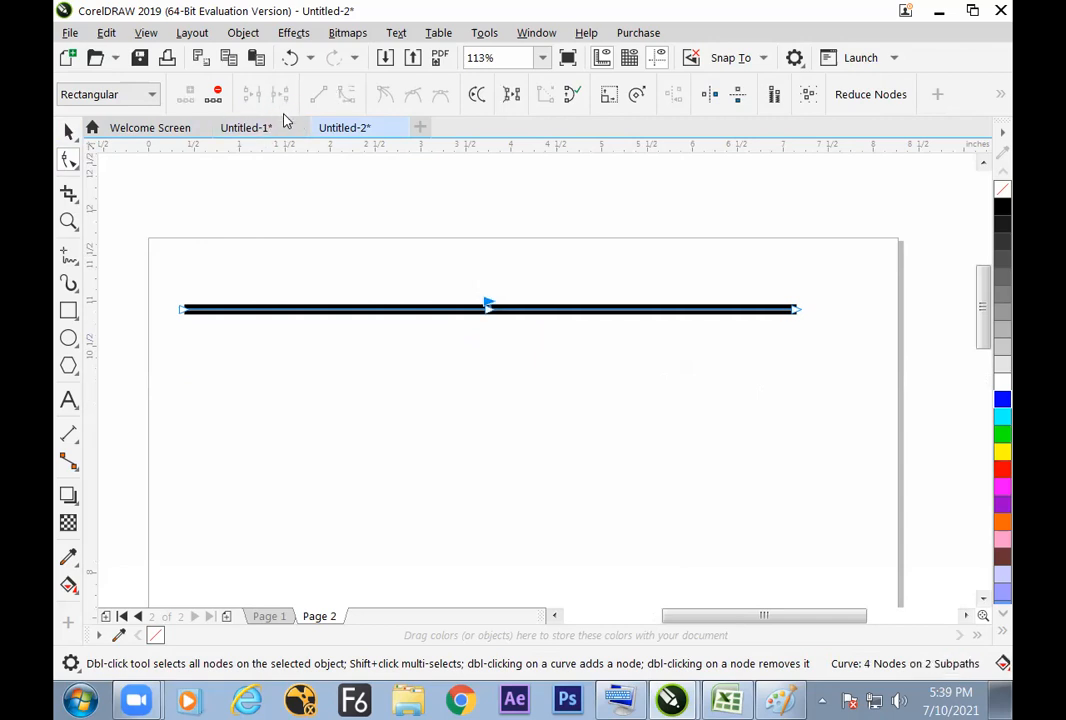
Step: With the Pick tool, move the whole broken line down to about X 3.88 in, Y 10.35 in
click(70, 133)
click(208, 206)
click(428, 311)
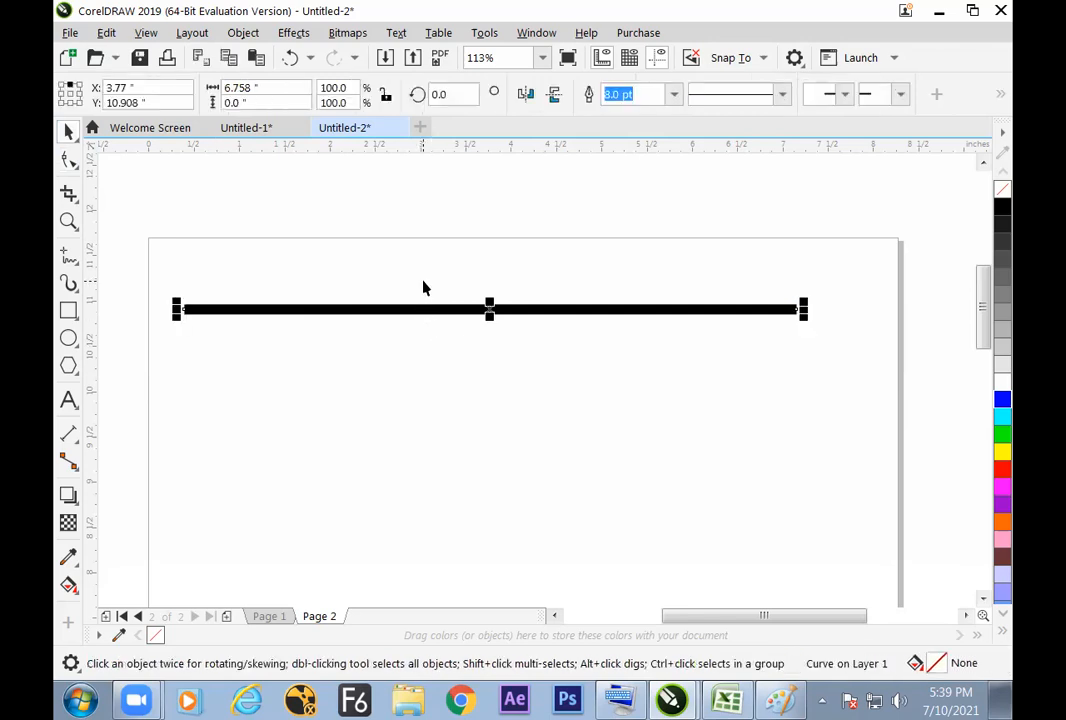
mouse_move(671, 311)
mouse_down()
mouse_move(698, 425)
mouse_move(689, 321)
mouse_up()
click(695, 373)
drag(680, 438, 678, 361)
click(664, 418)
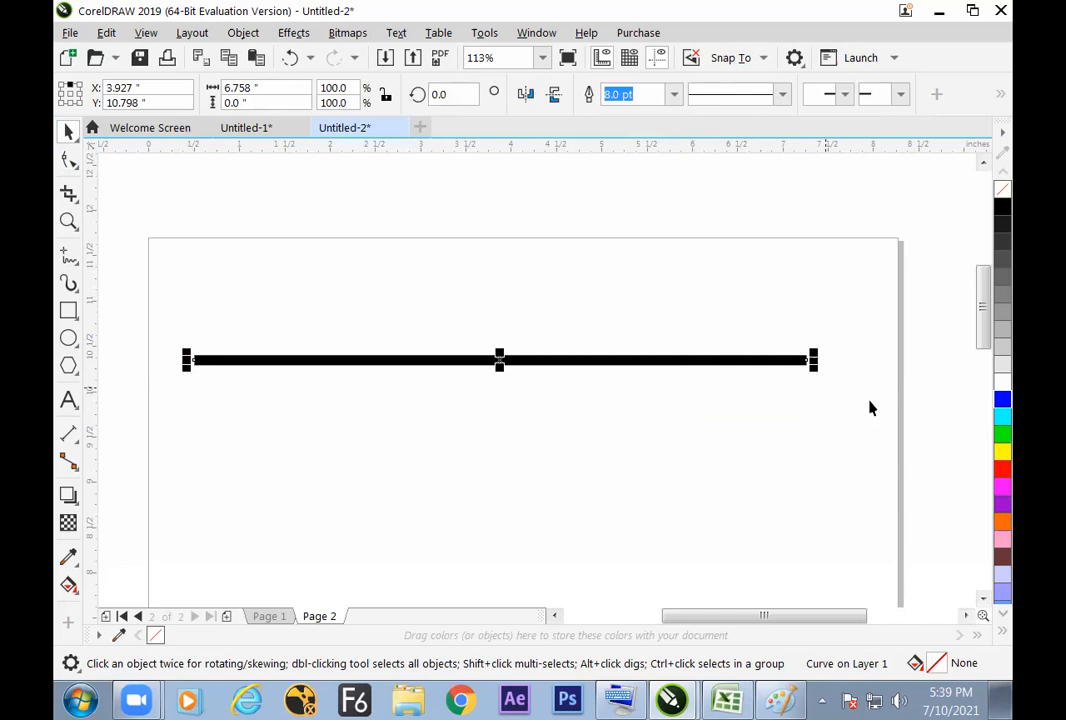
Step: Try green and yellow as the line's outline colour and settle on blue
right_click(1002, 437)
right_click(1001, 451)
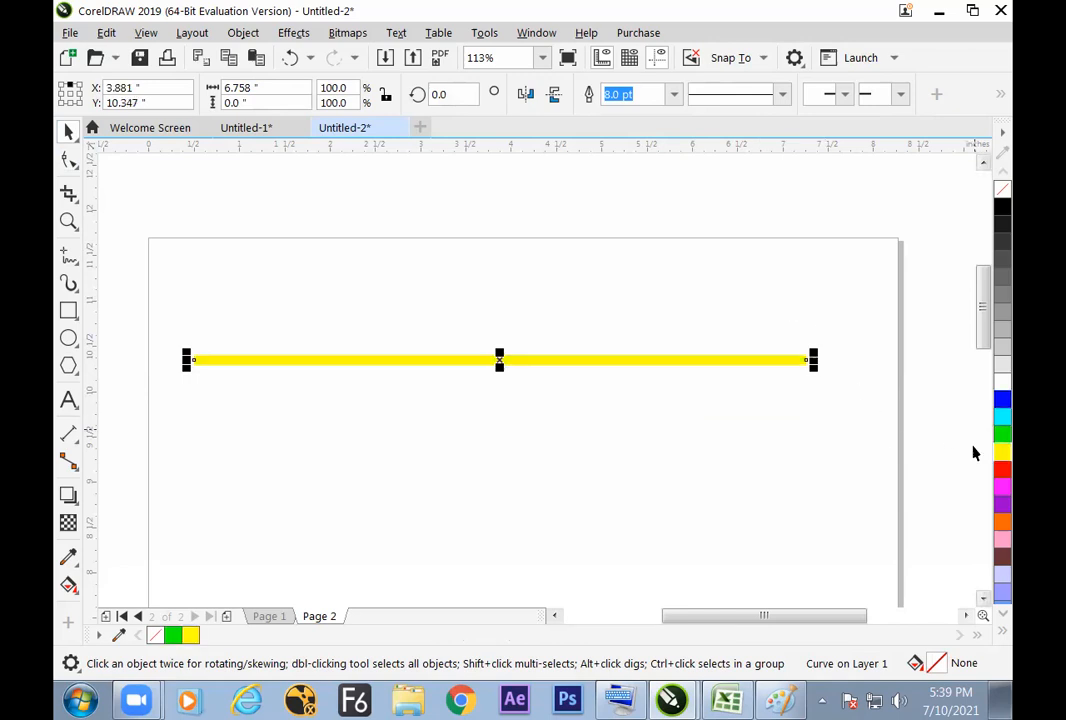
right_click(1003, 403)
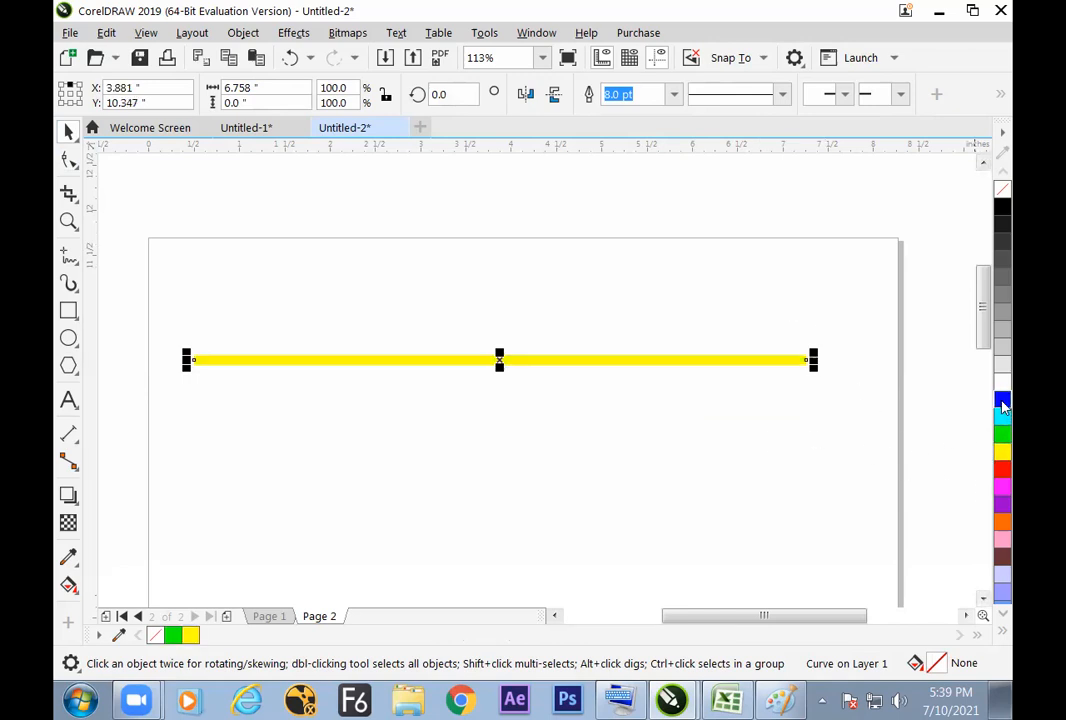
Step: With the Shape tool, pull the inner end node of the second half up about 1.5 inches, separating it from the first half
click(512, 421)
click(503, 362)
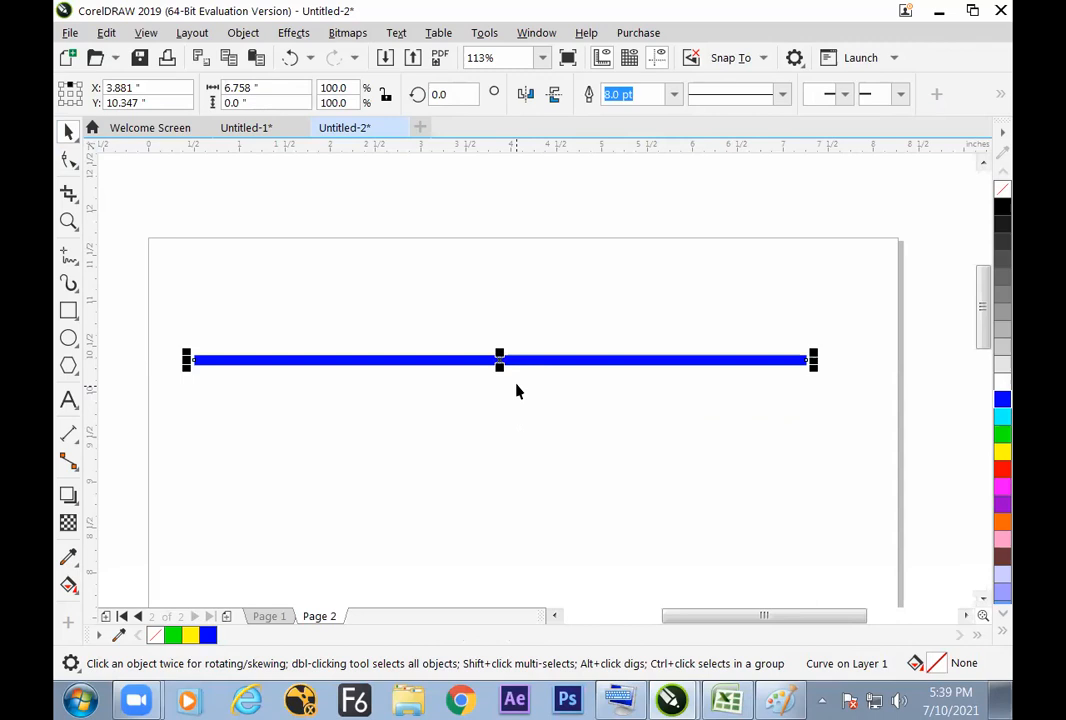
click(68, 162)
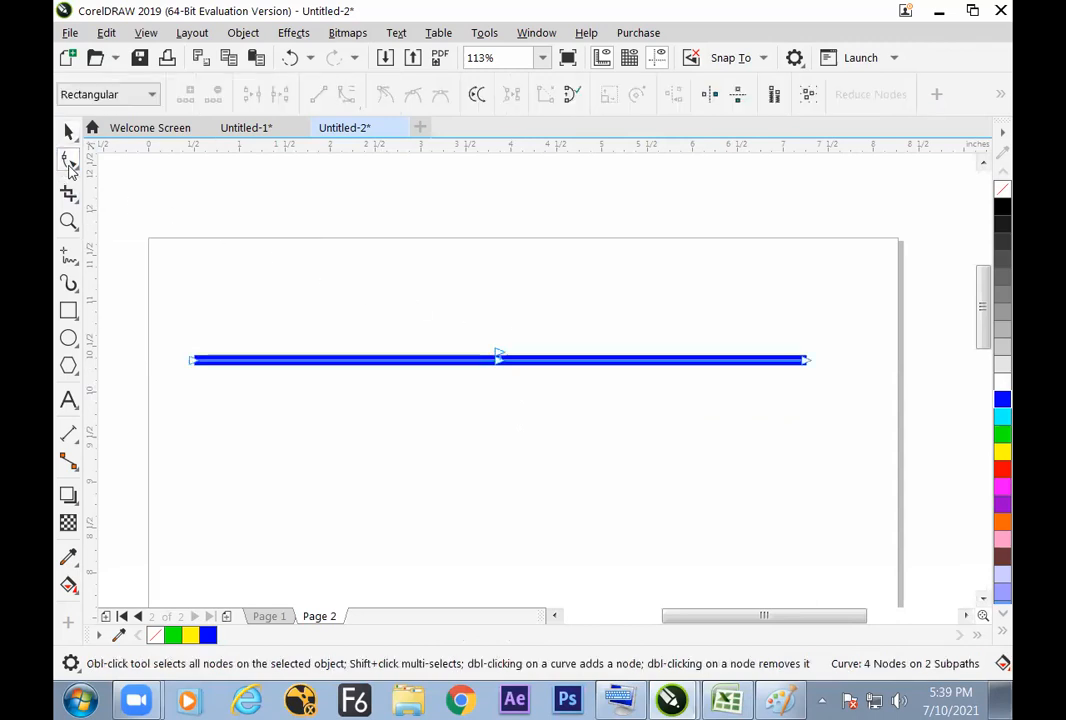
drag(503, 356, 513, 225)
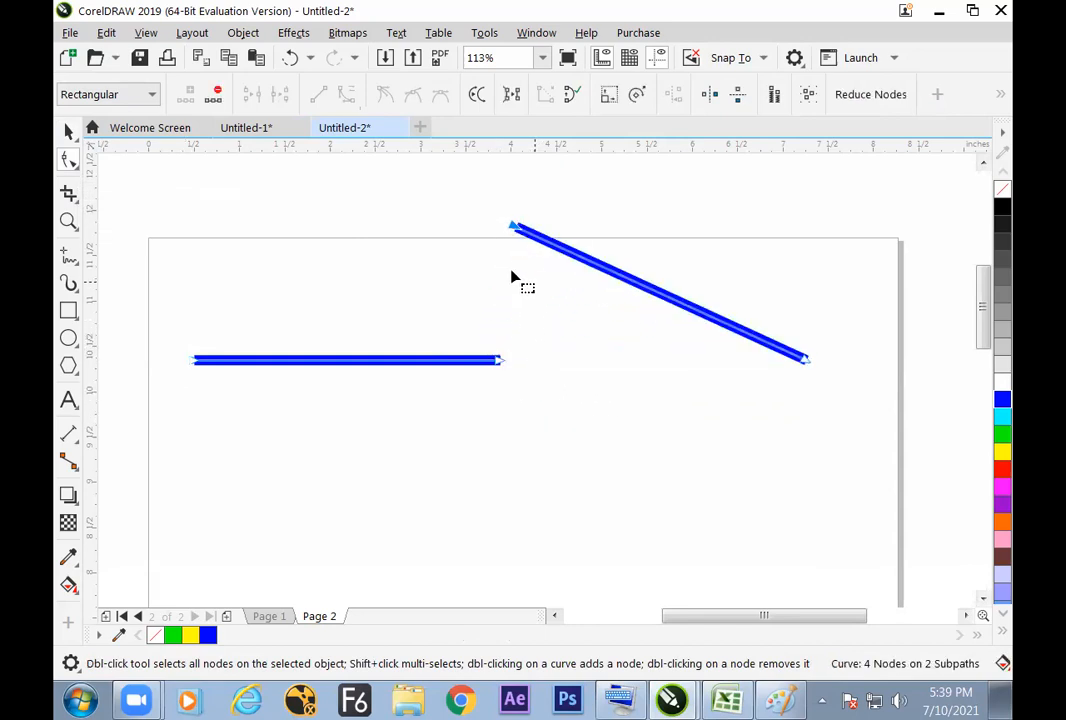
Step: With the Pick tool, move both line segments together as one object to about X 4.10 in, Y 10.95 in
click(68, 131)
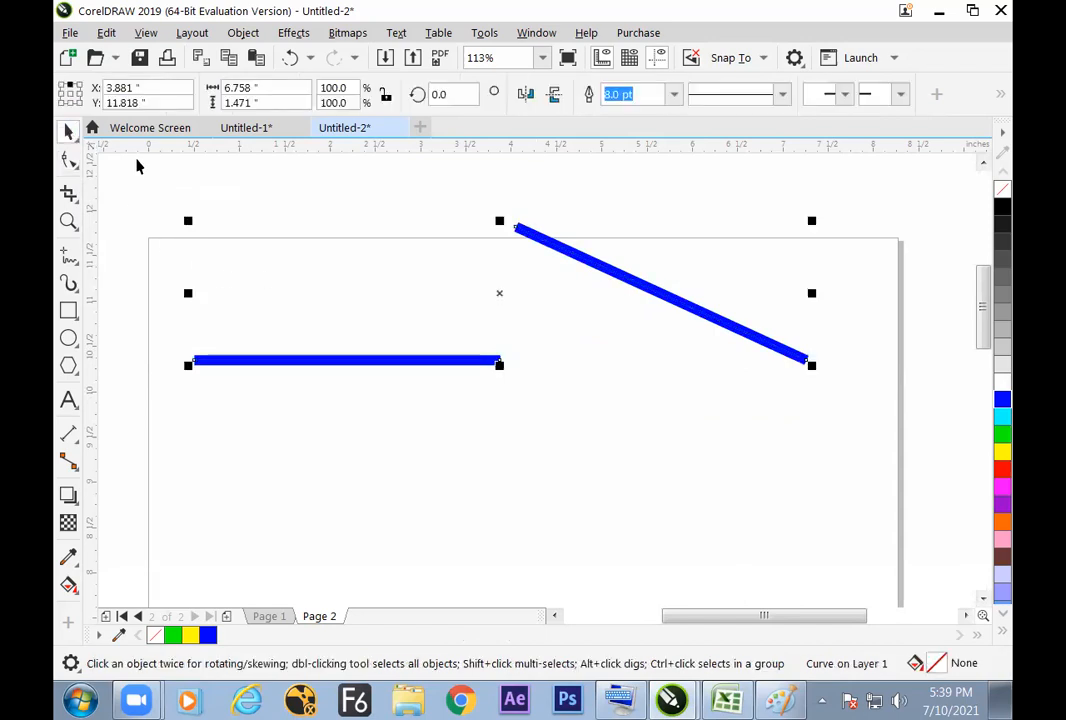
click(483, 320)
drag(488, 359, 488, 410)
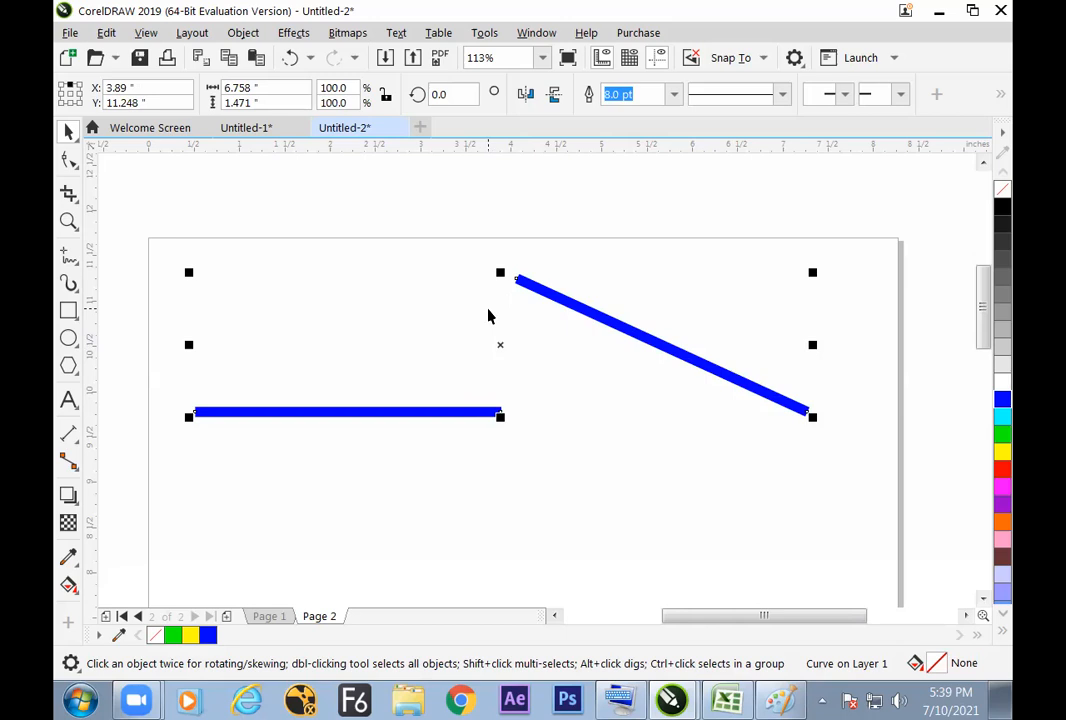
drag(581, 305, 599, 372)
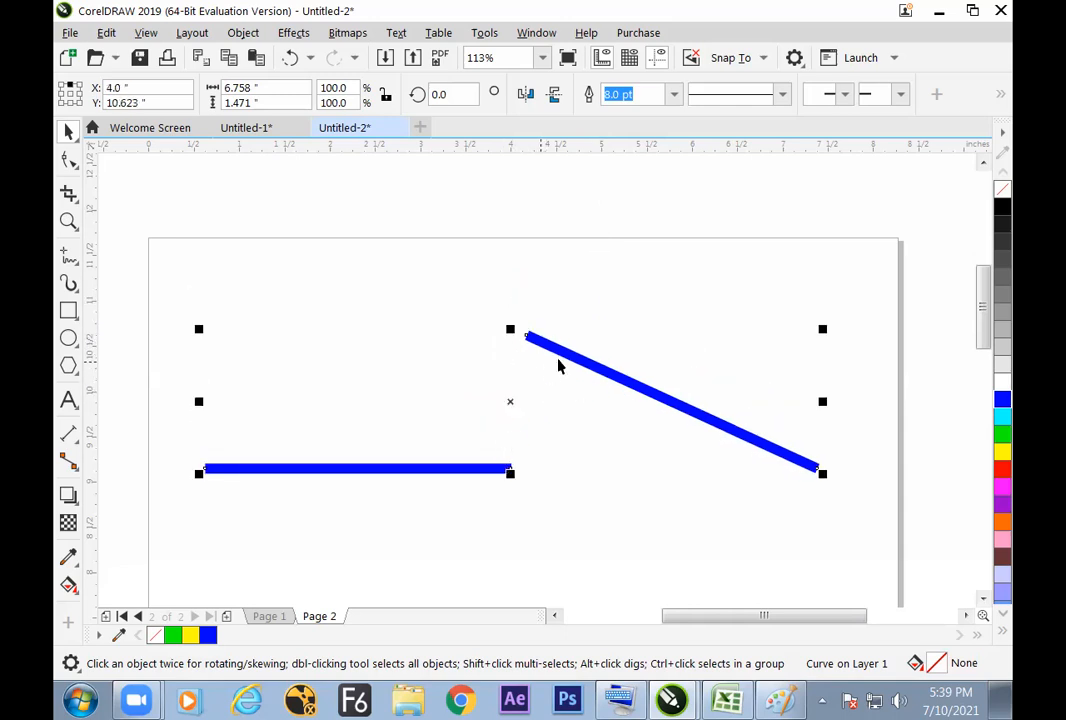
drag(569, 355, 578, 326)
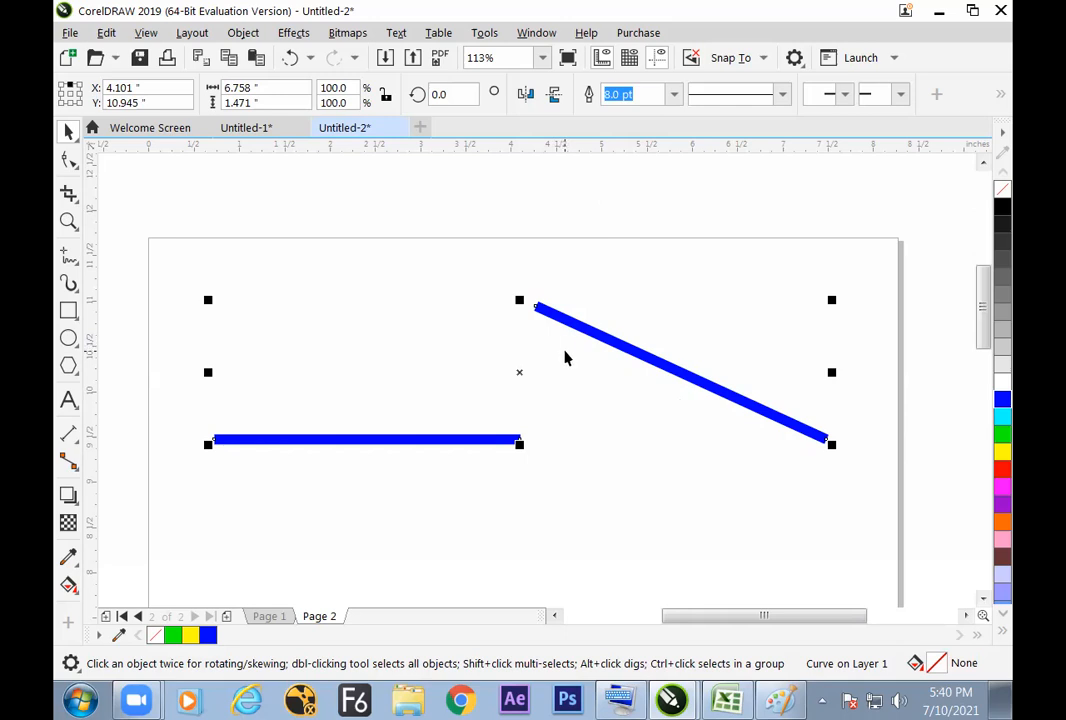
Step: Switch to the Excel notes and enter COMBIME in cell F50, correcting the mistyped letters
click(726, 700)
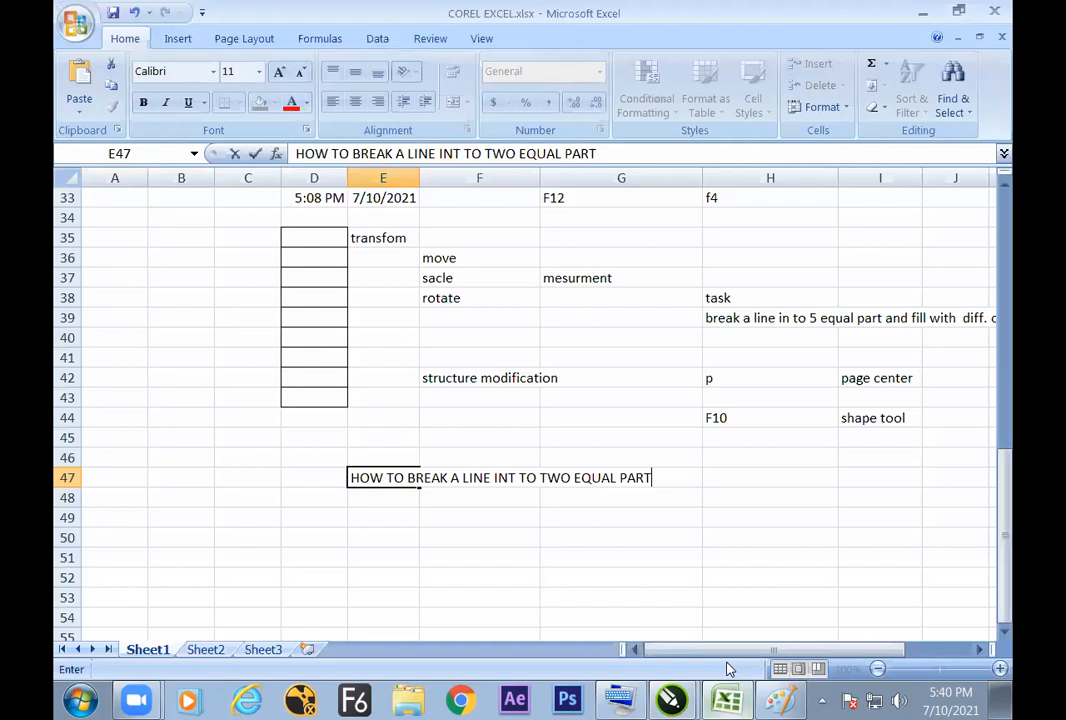
click(484, 535)
text(V)
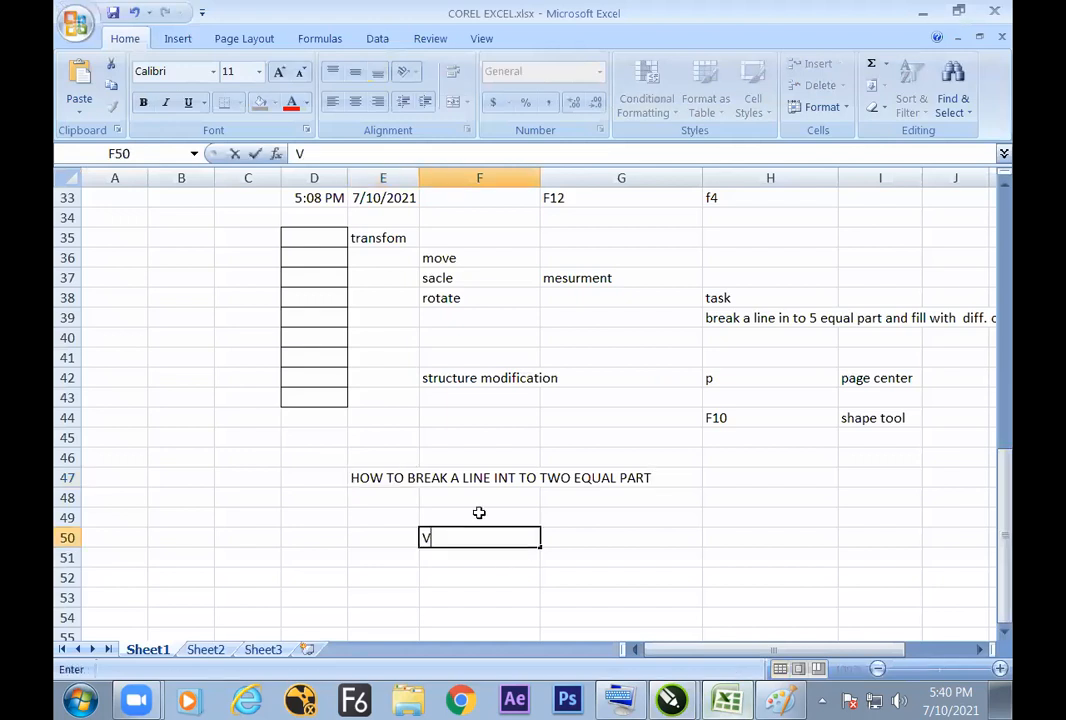
text(OMBIME)
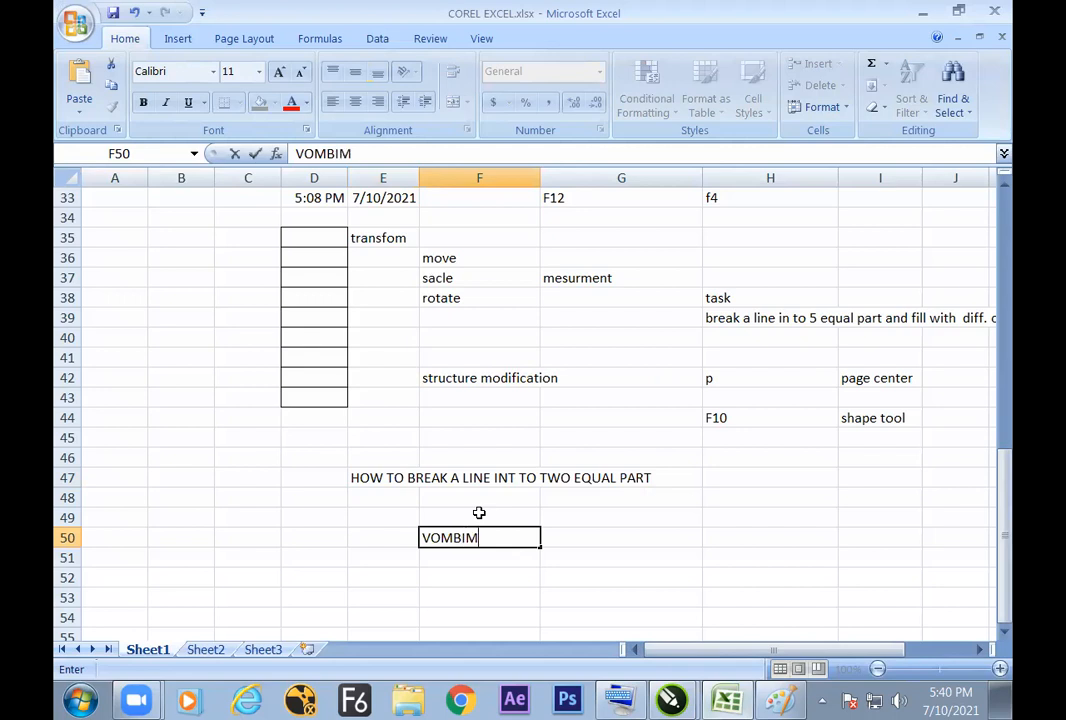
key(Home)
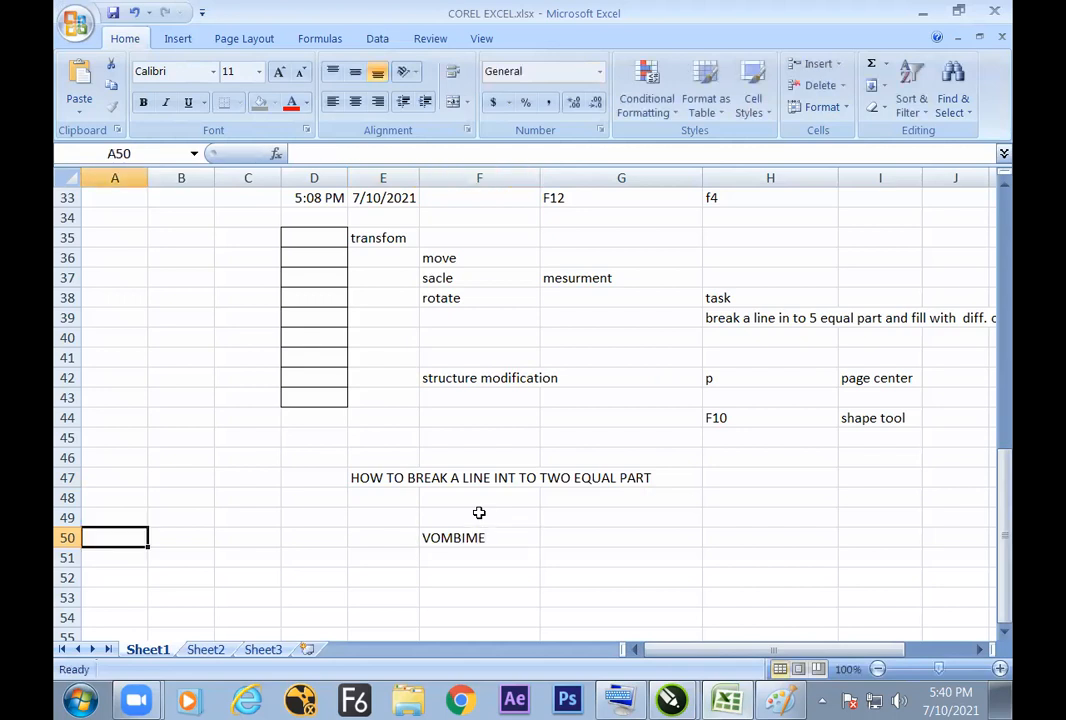
click(430, 538)
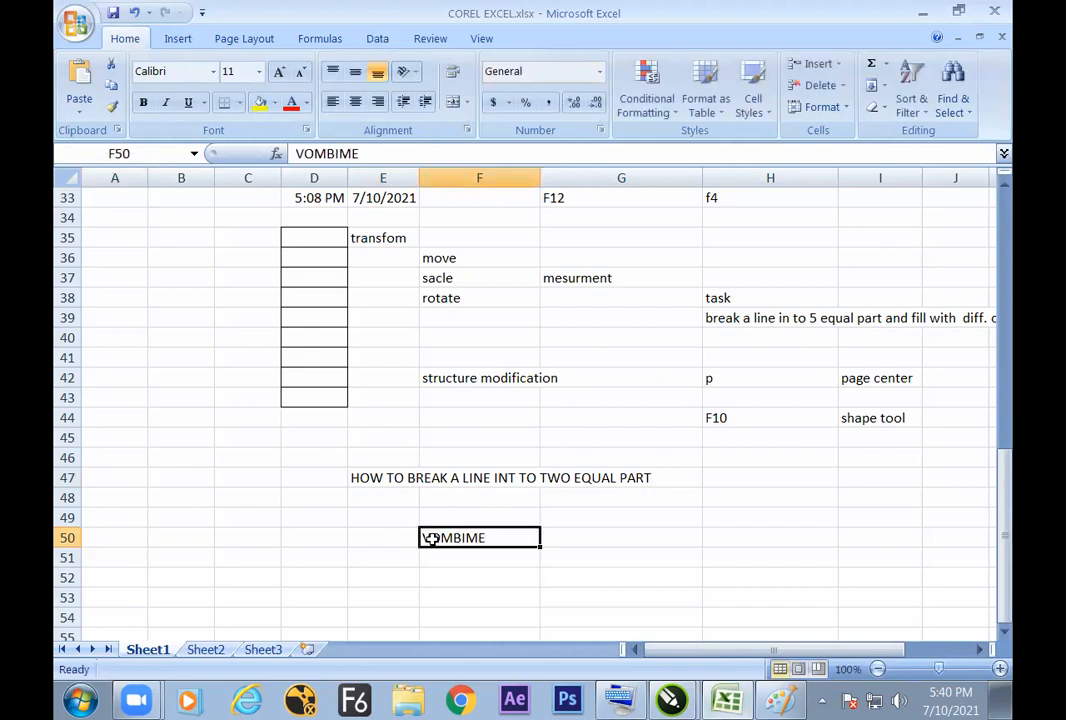
double_click(430, 538)
key(BackSpace)
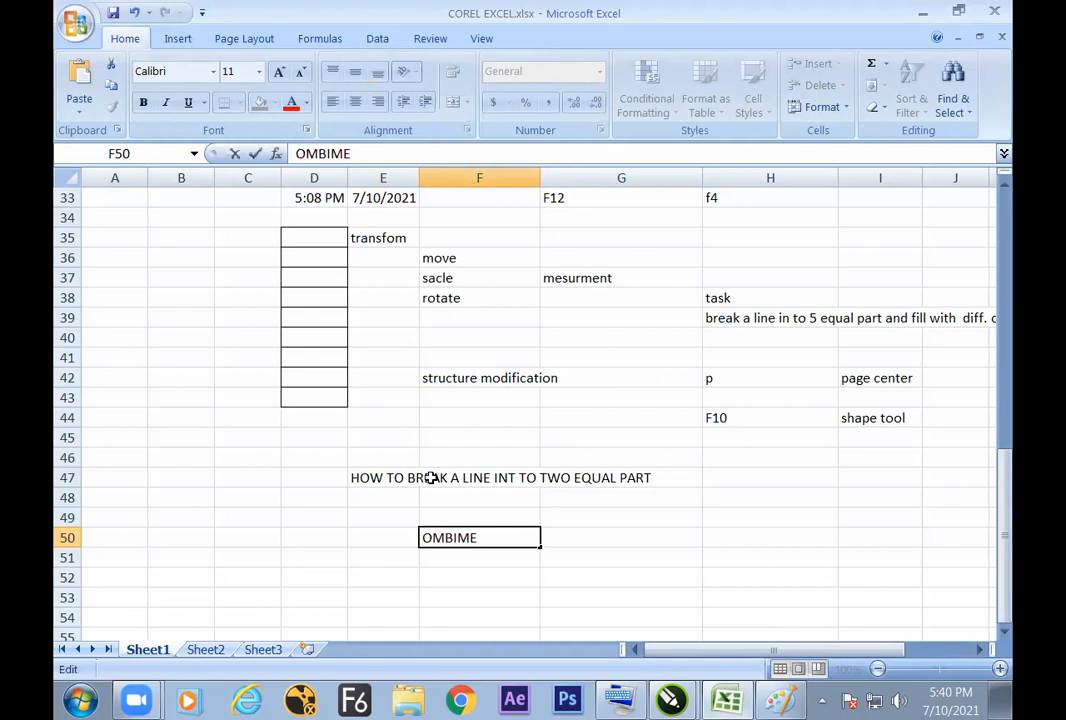
text(C)
Step: Add the word OBJECT to the text in F50 so it reads COMBIME OBJECT
click(528, 538)
text(OBJECT)
click(677, 545)
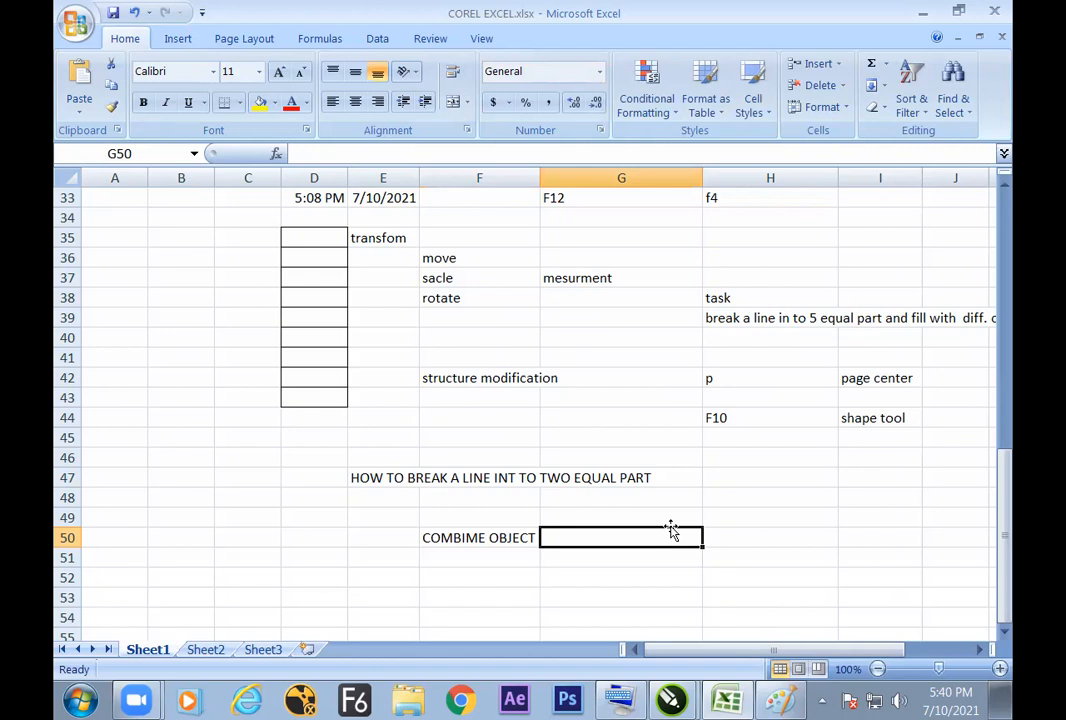
click(493, 537)
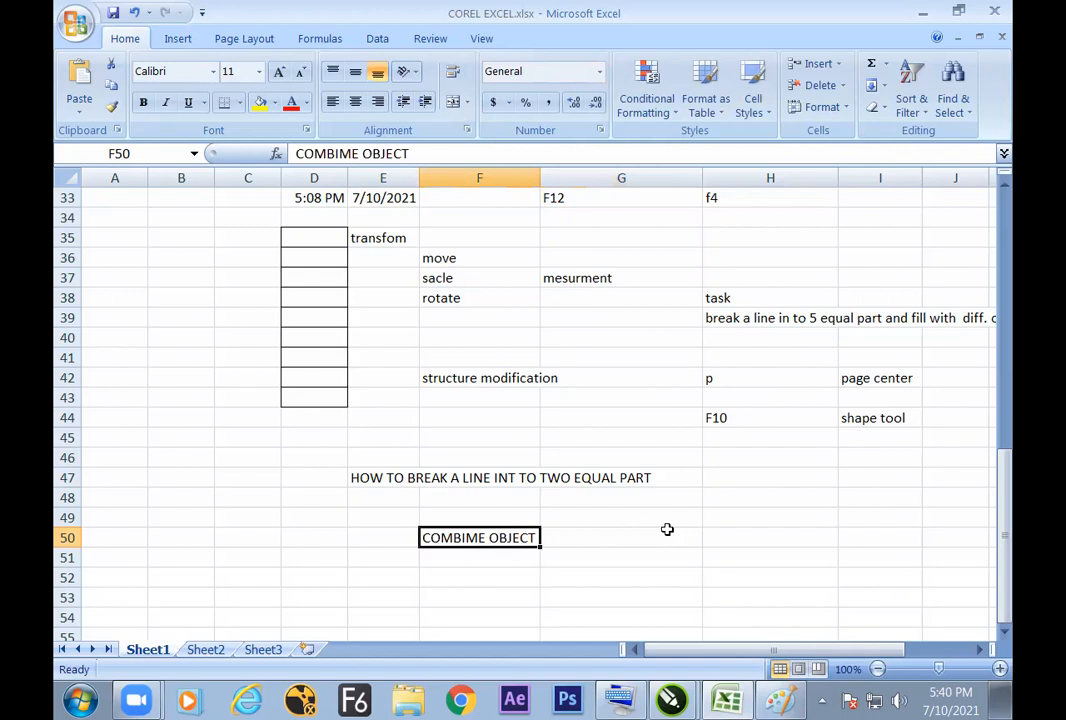
Step: Enter the heading GROUP in cell H50
click(705, 533)
text(GROP)
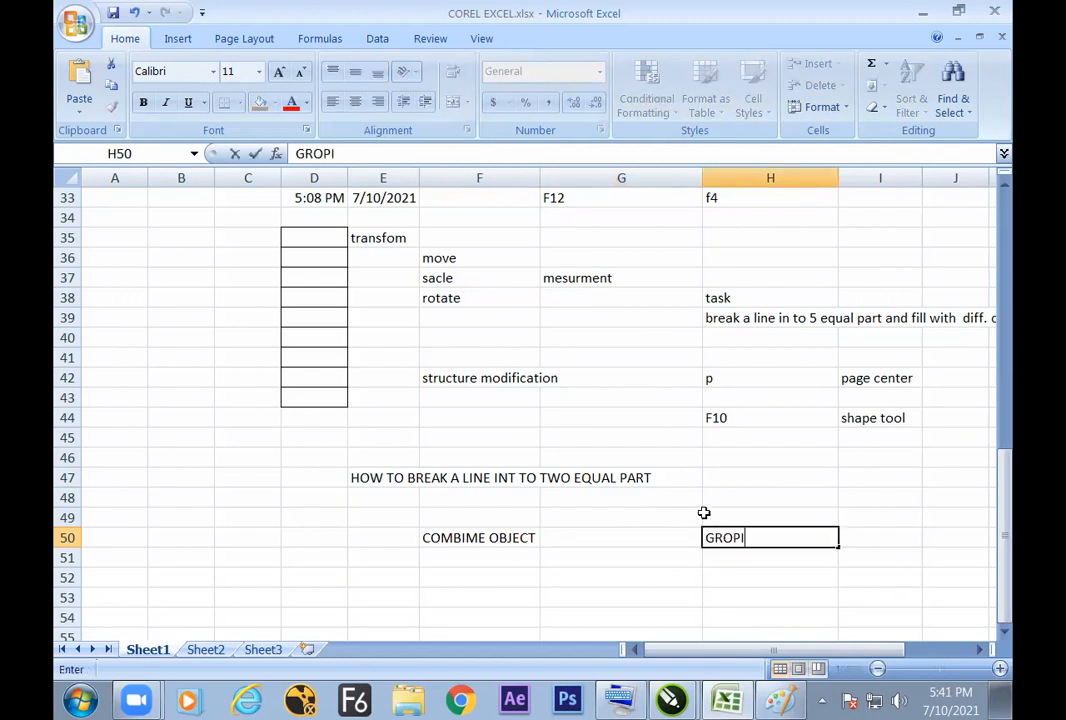
key(BackSpace)
text(UP)
click(519, 538)
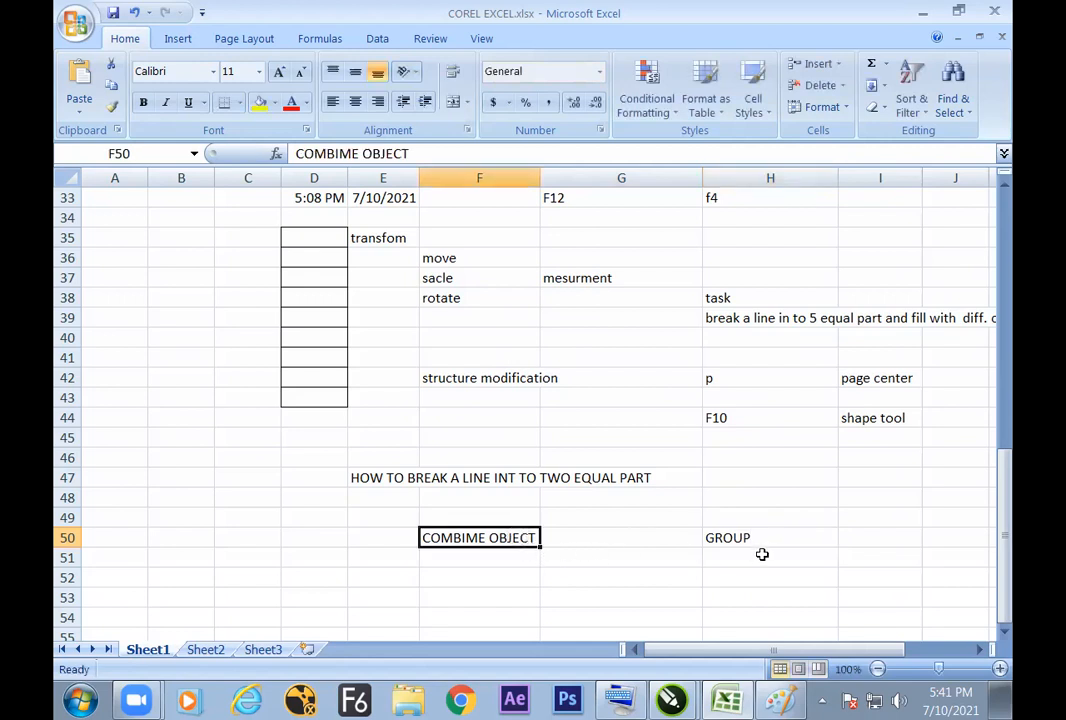
Step: Enter the row label PROPERTY in E51 and SINGLE in F51 under the COMBIME OBJECT heading
click(529, 567)
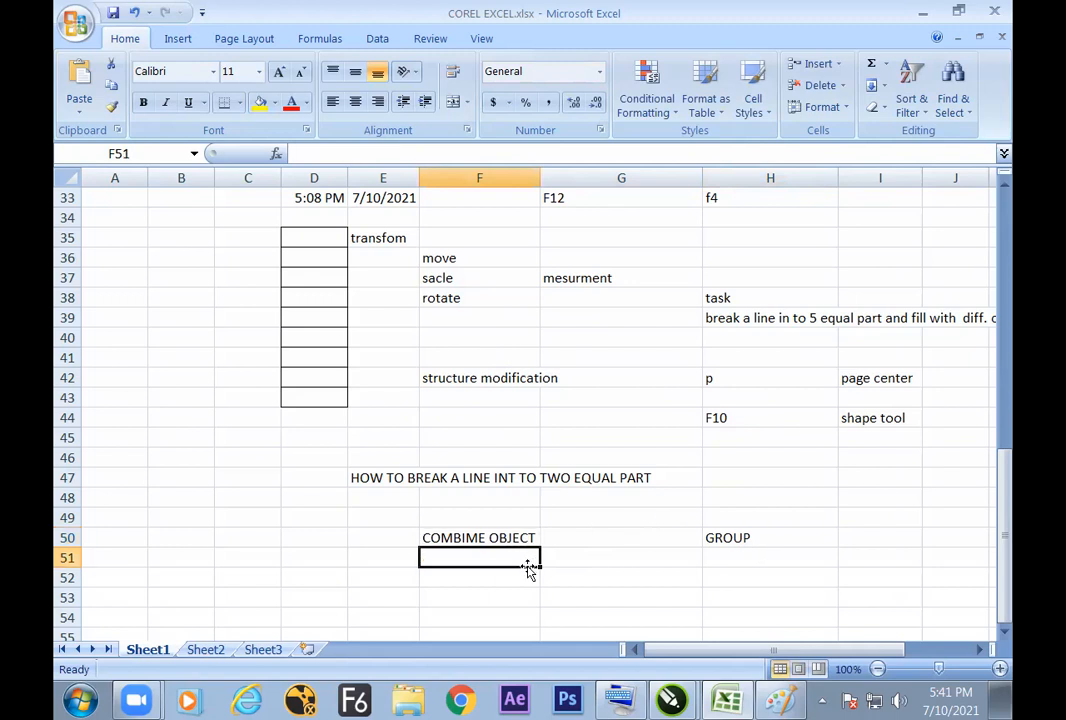
click(396, 560)
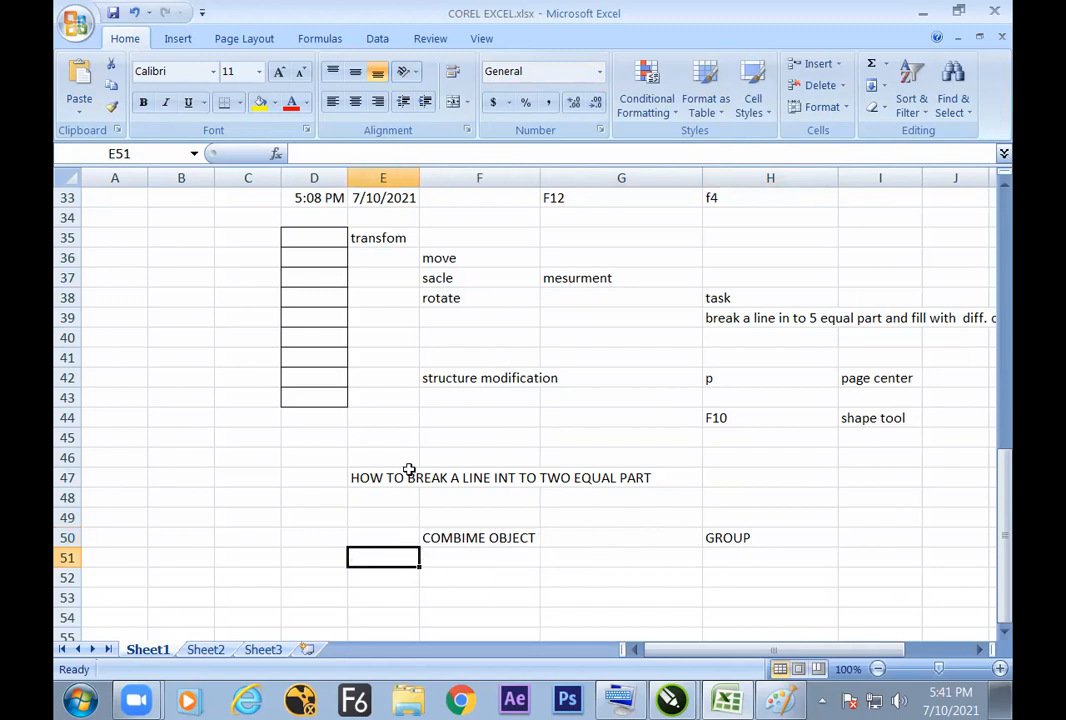
text(PROPERTY)
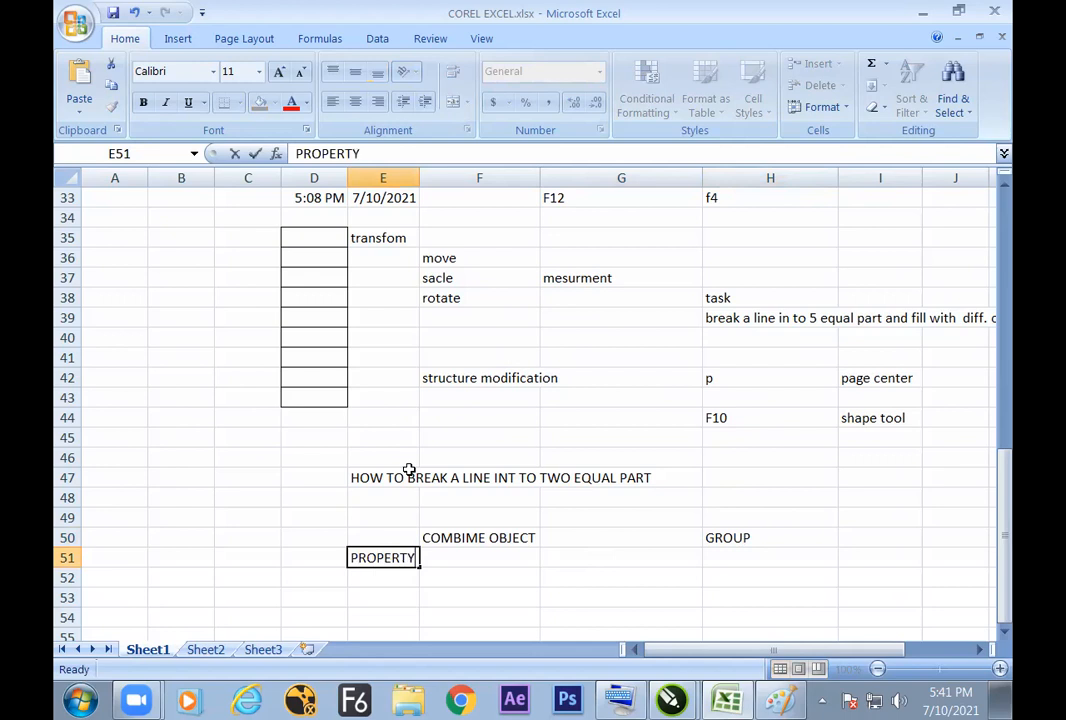
key(Tab)
text(SI)
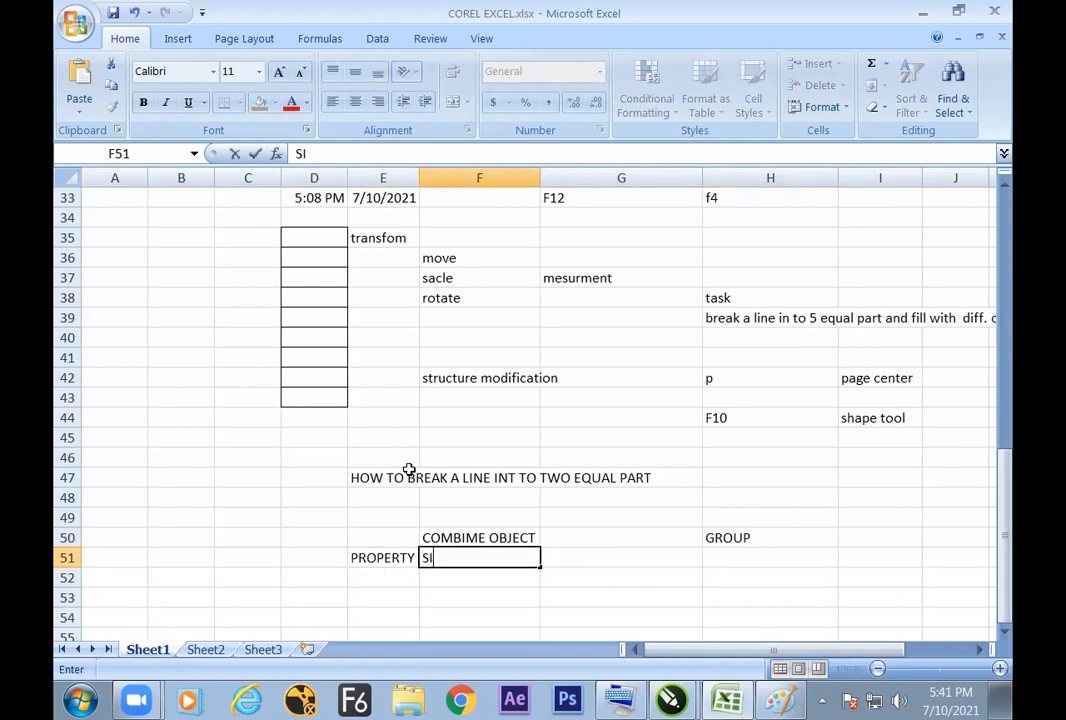
text(NGLE)
Step: Enter MAY BE MULTIPLE in H51 under the GROUP heading
key(Tab)
key(Tab)
text(MA)
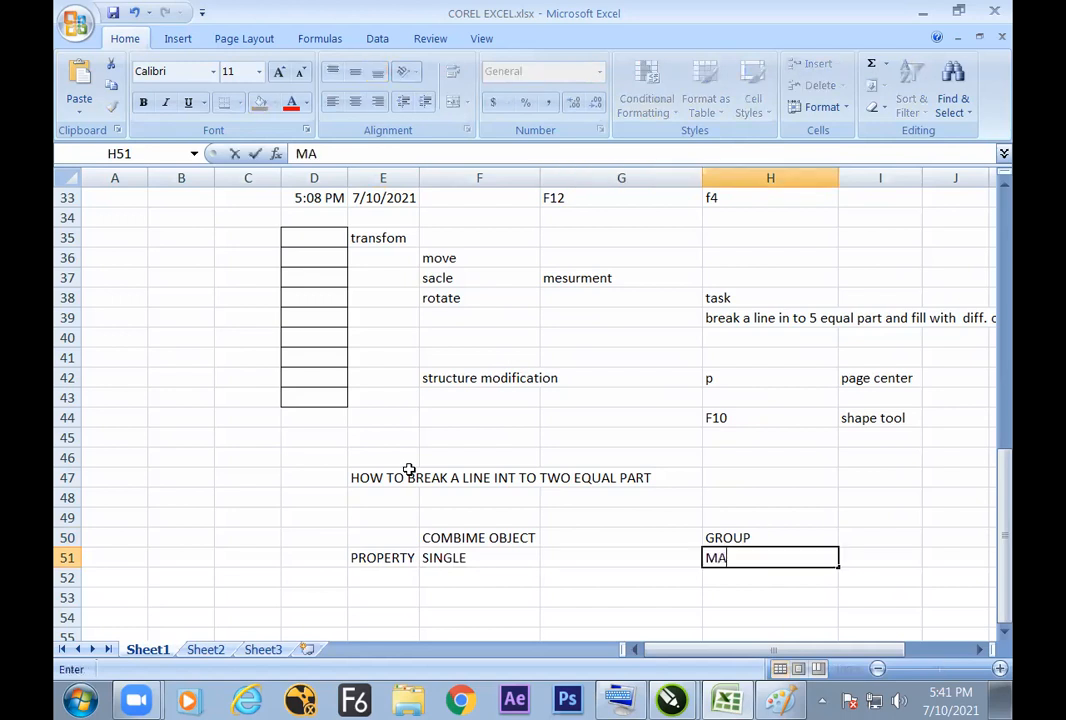
text(Y BE MULTIPLE)
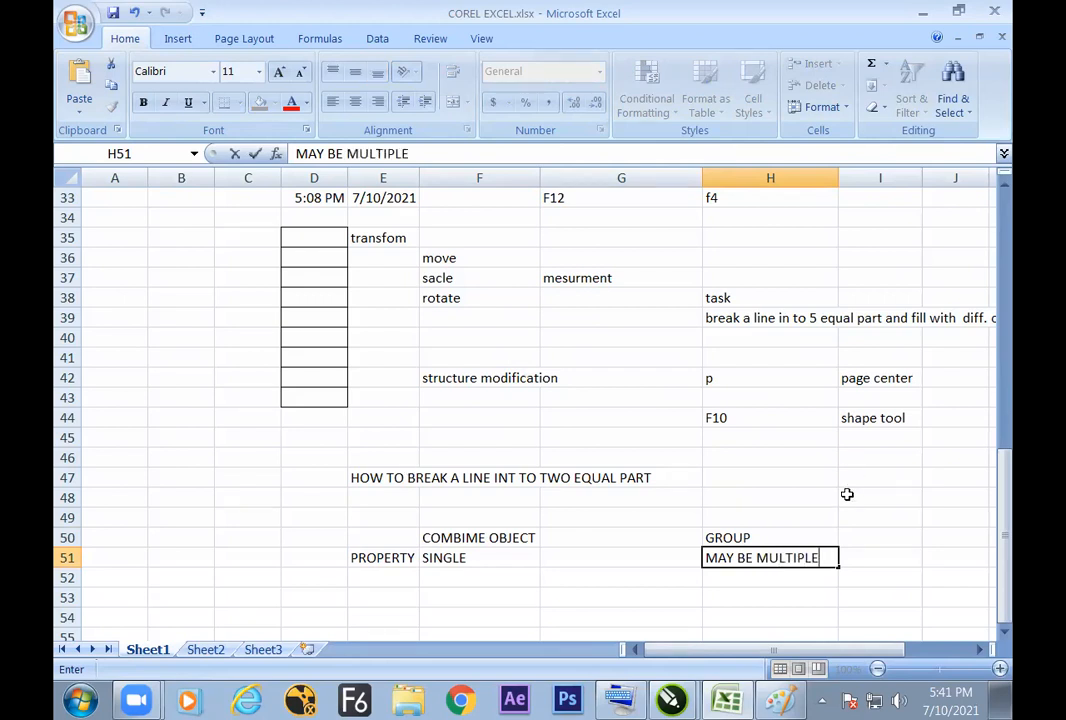
click(876, 548)
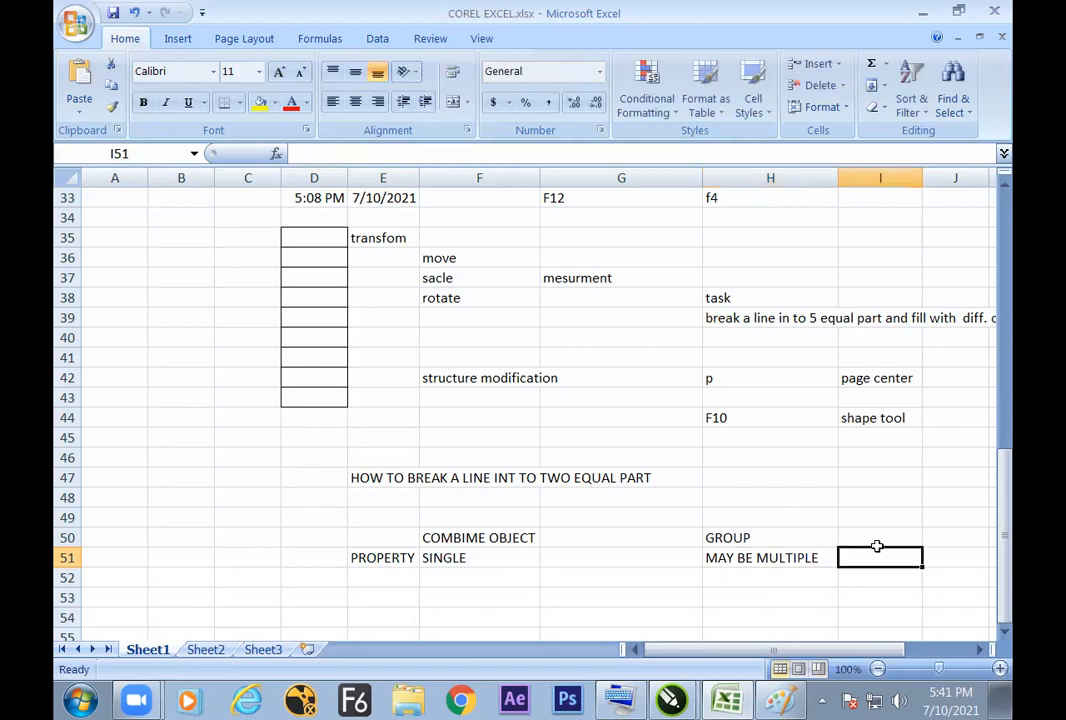
click(812, 556)
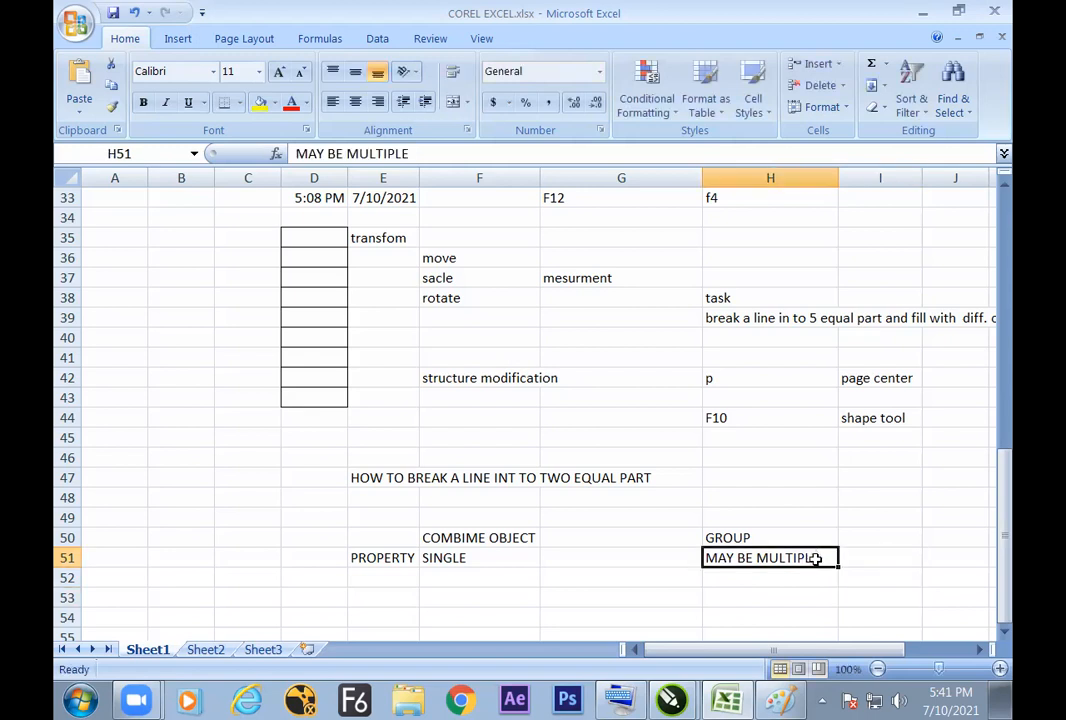
Step: Apply the Title cell style (Cambria, 18 pt, bold) to the headings COMBIME OBJECT in F50 and GROUP in H50
click(516, 537)
ctrl+click(742, 538)
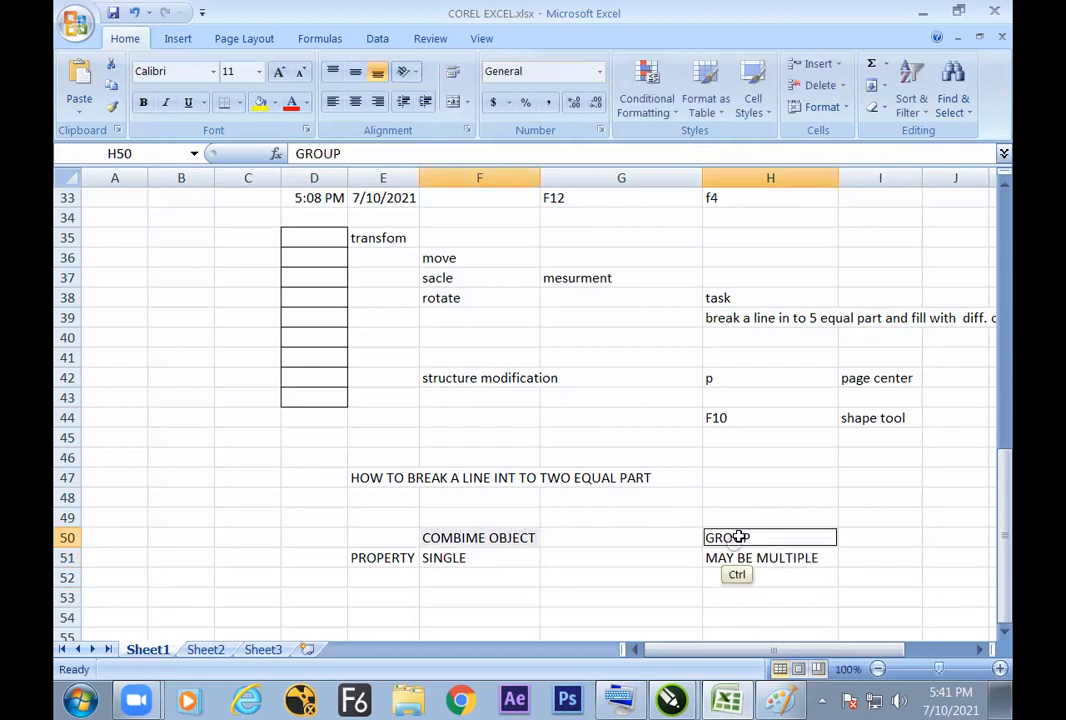
click(753, 100)
click(609, 278)
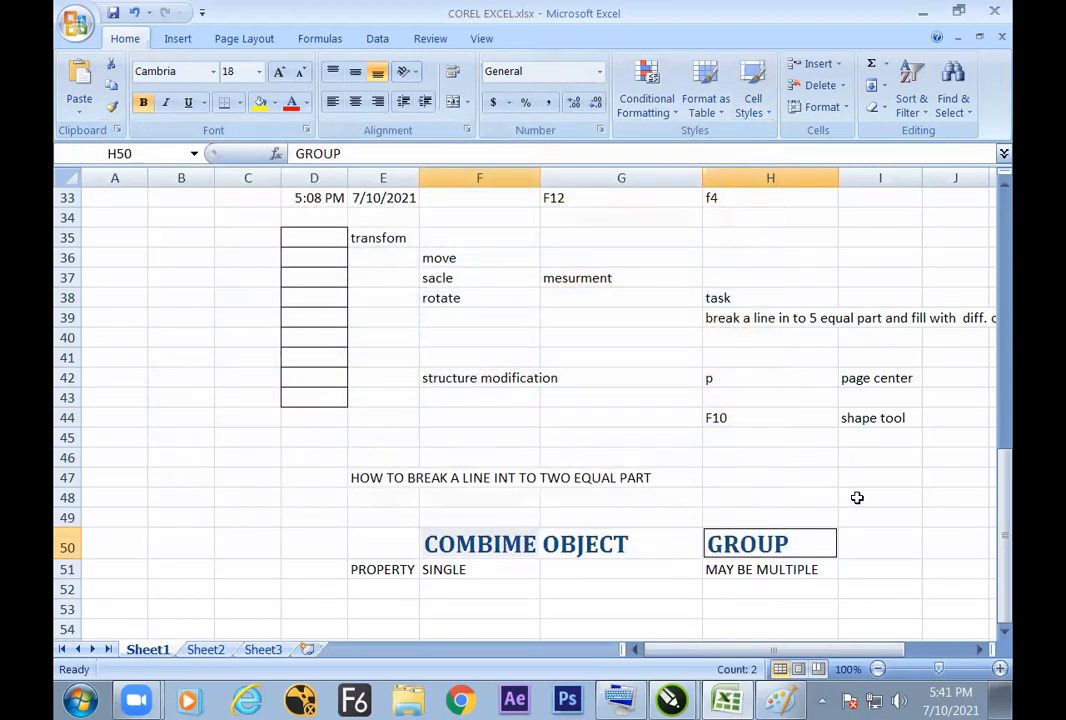
Step: Correct the misspelled heading in cell F50 to COMBINE OBJECT
click(857, 497)
click(521, 541)
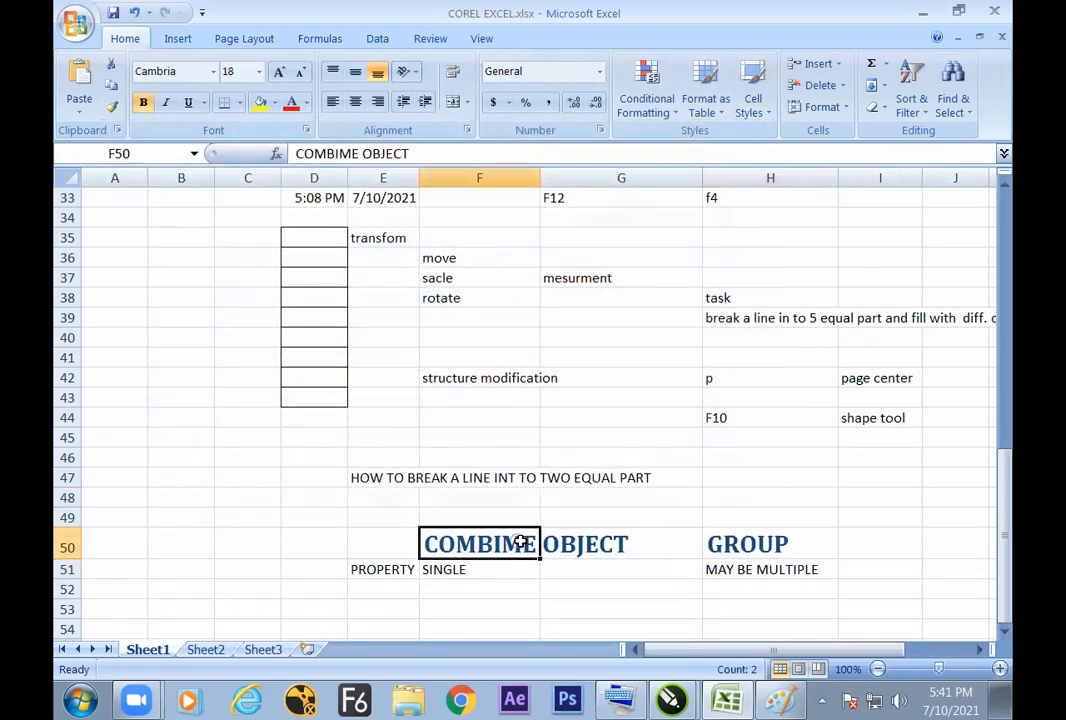
double_click(521, 541)
key(BackSpace)
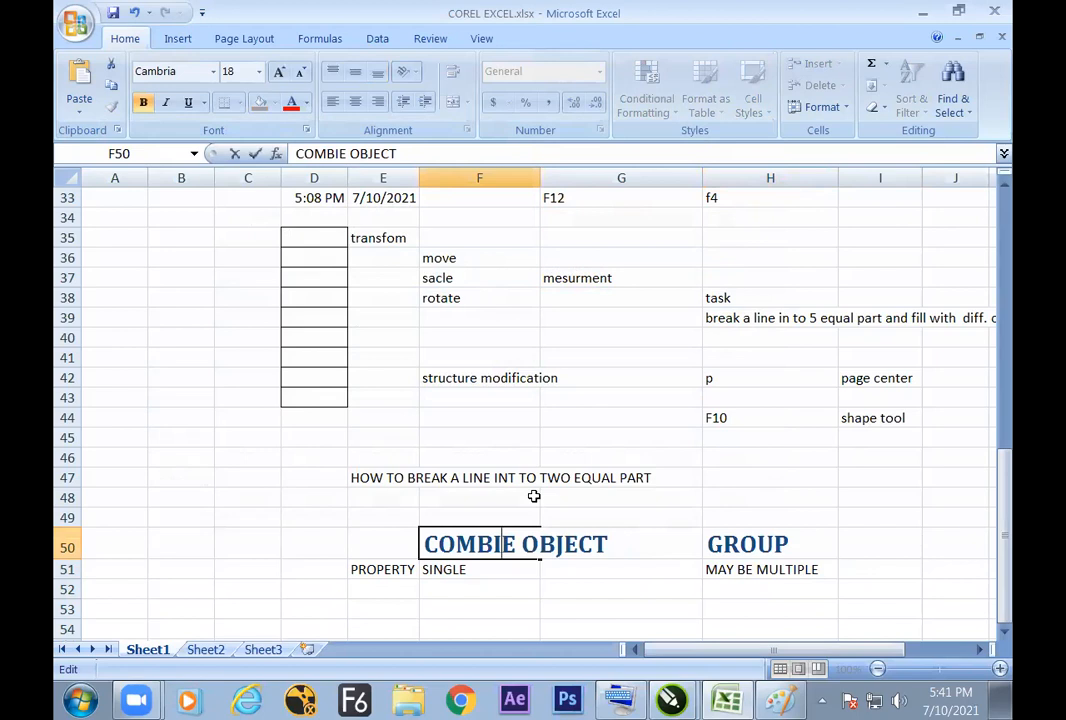
text(N)
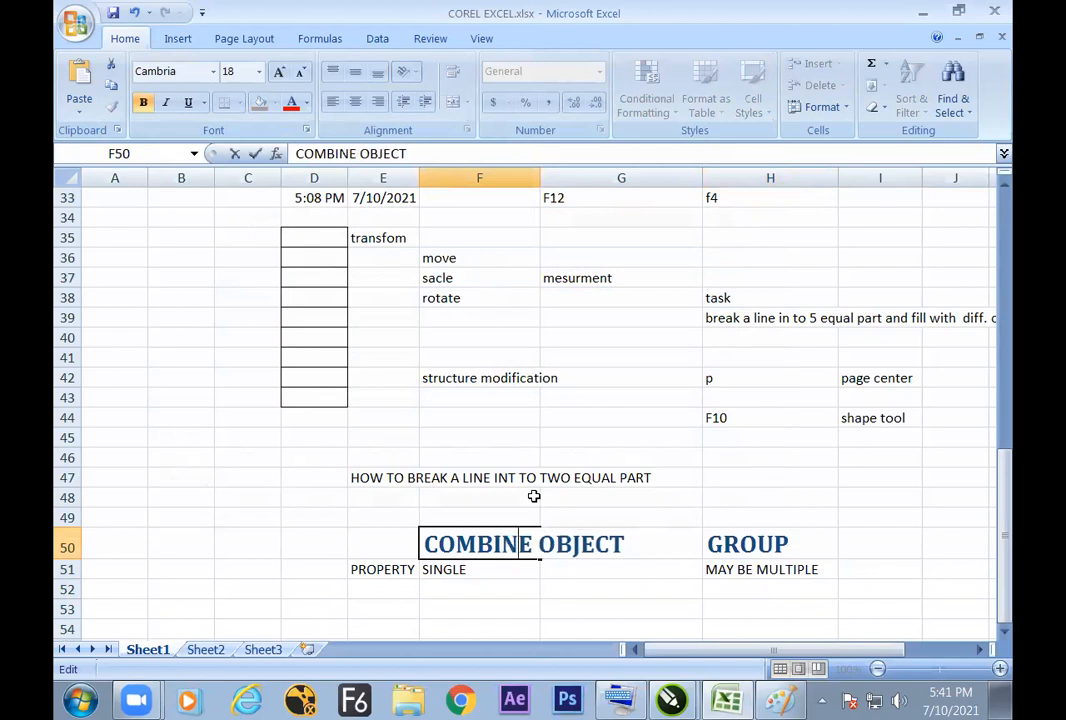
click(788, 500)
click(640, 547)
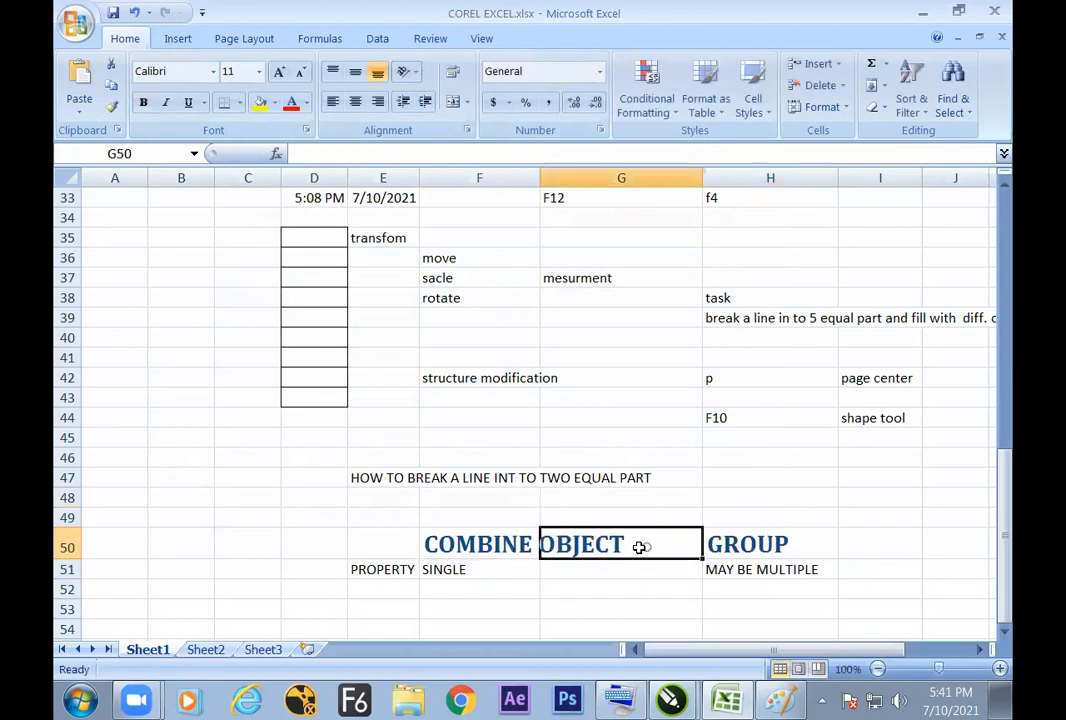
click(531, 549)
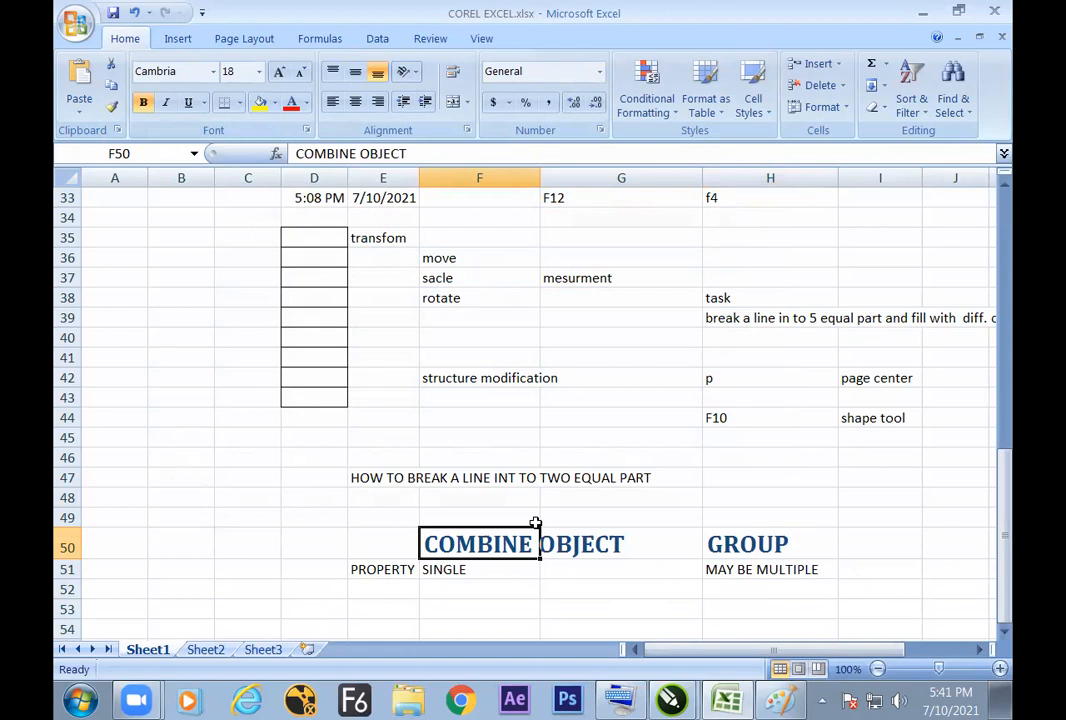
Step: Switch to CorelDRAW, move the combined pair of blue lines to about X 4.0, Y 10.75 inches, and return to Excel
key(alt+Tab)
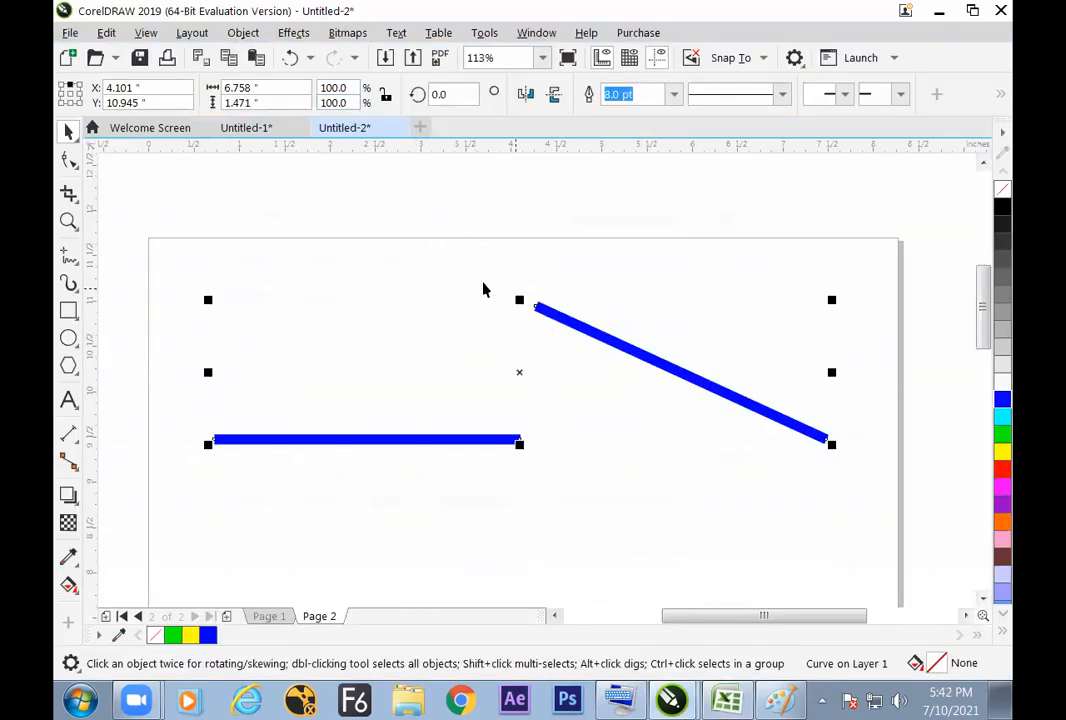
click(68, 160)
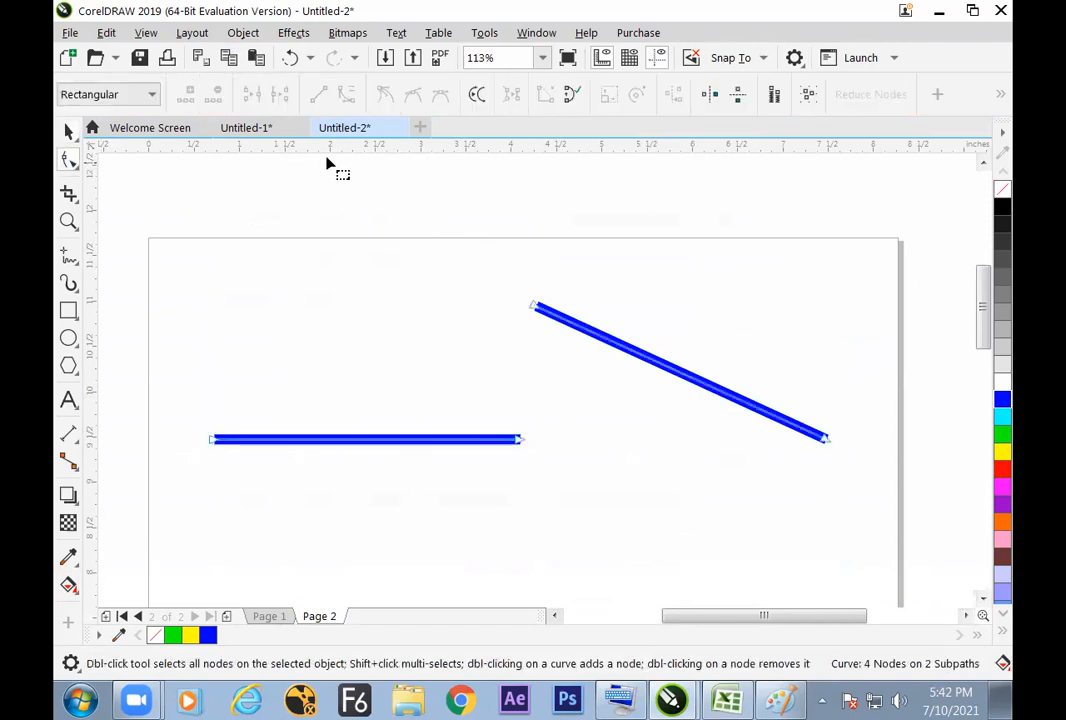
click(68, 131)
click(533, 320)
click(557, 318)
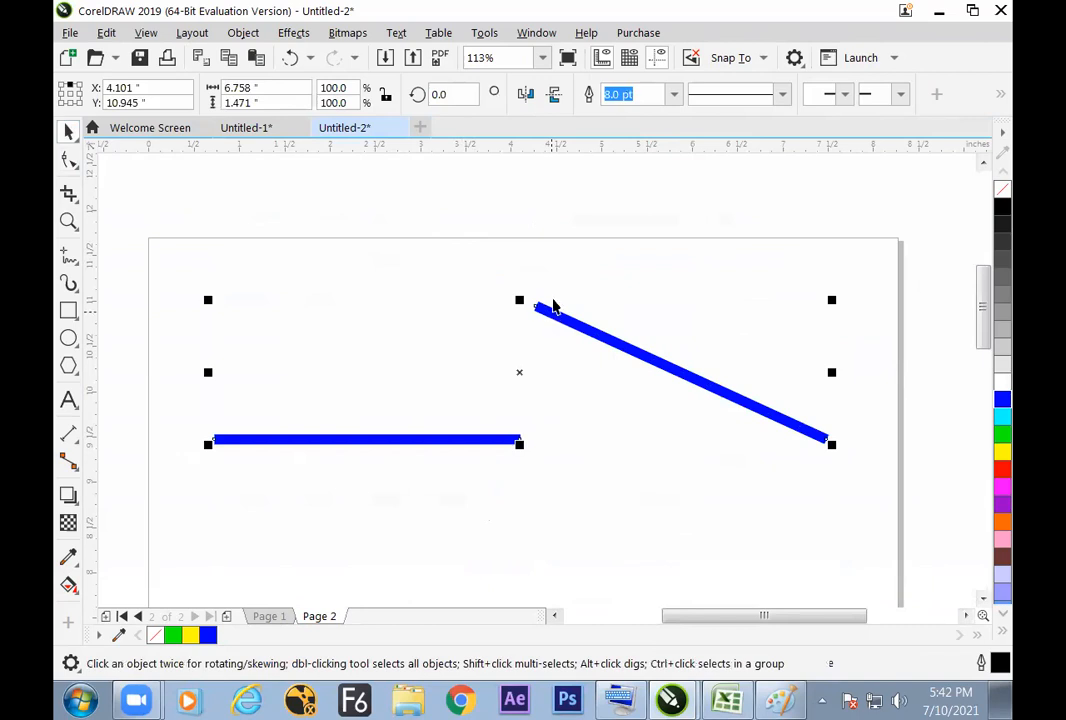
mouse_move(571, 316)
mouse_down()
mouse_move(564, 347)
mouse_move(562, 333)
mouse_up()
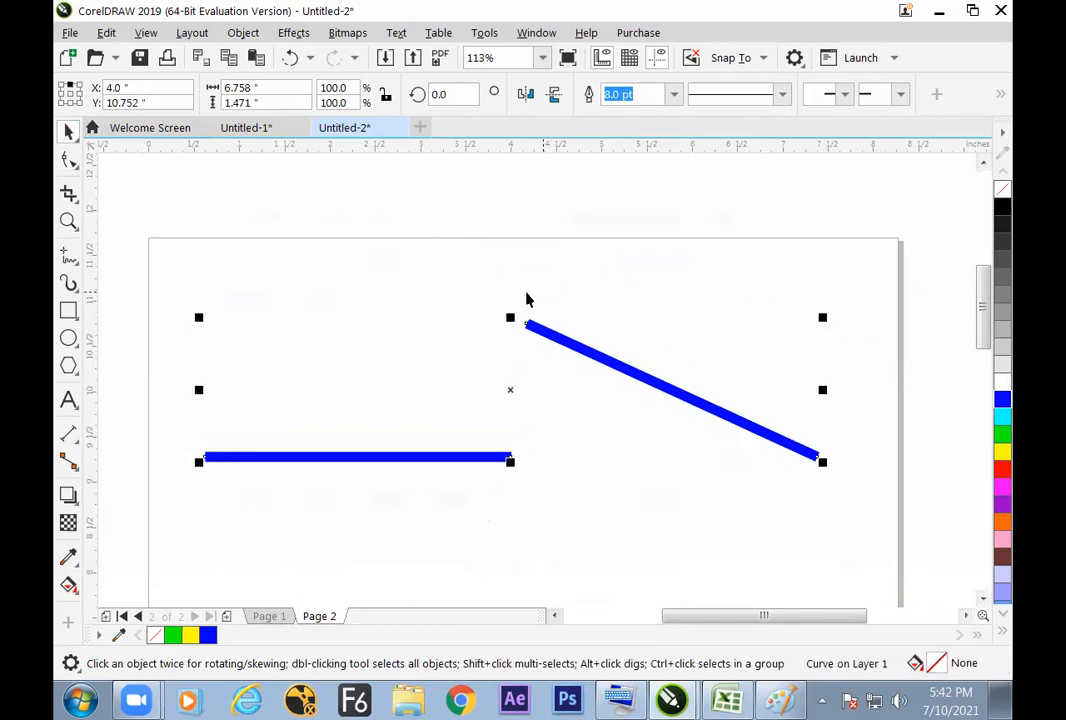
click(731, 694)
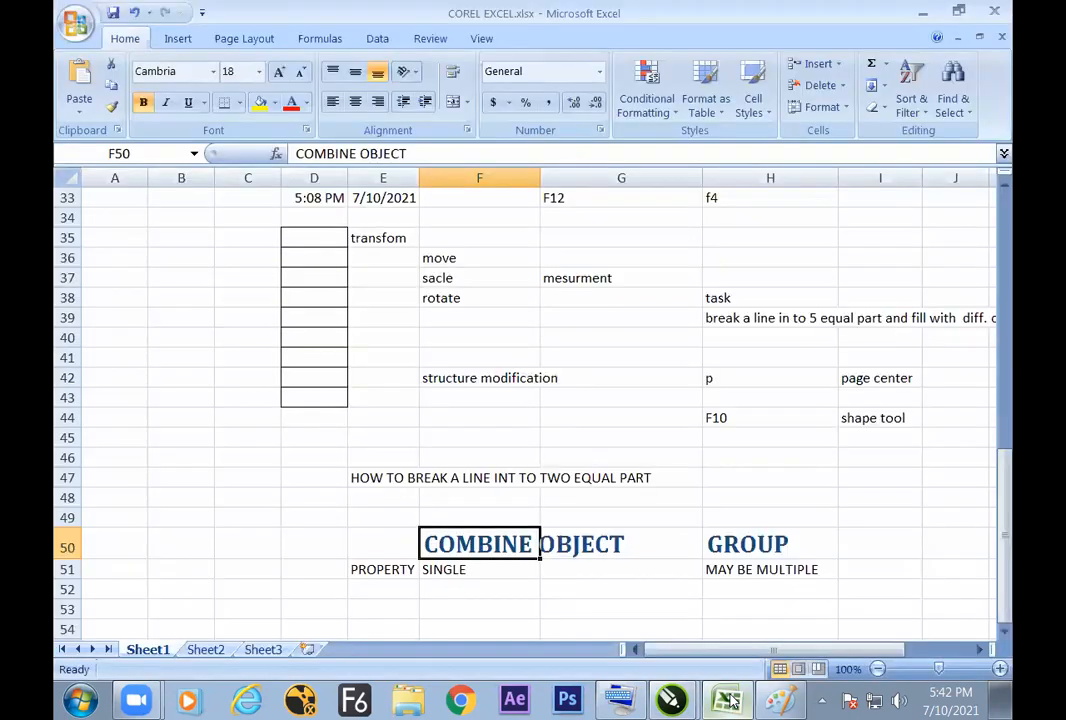
key(Down)
key(Down)
right_click(614, 440)
key(Down)
key(Down)
key(Down)
key(Down)
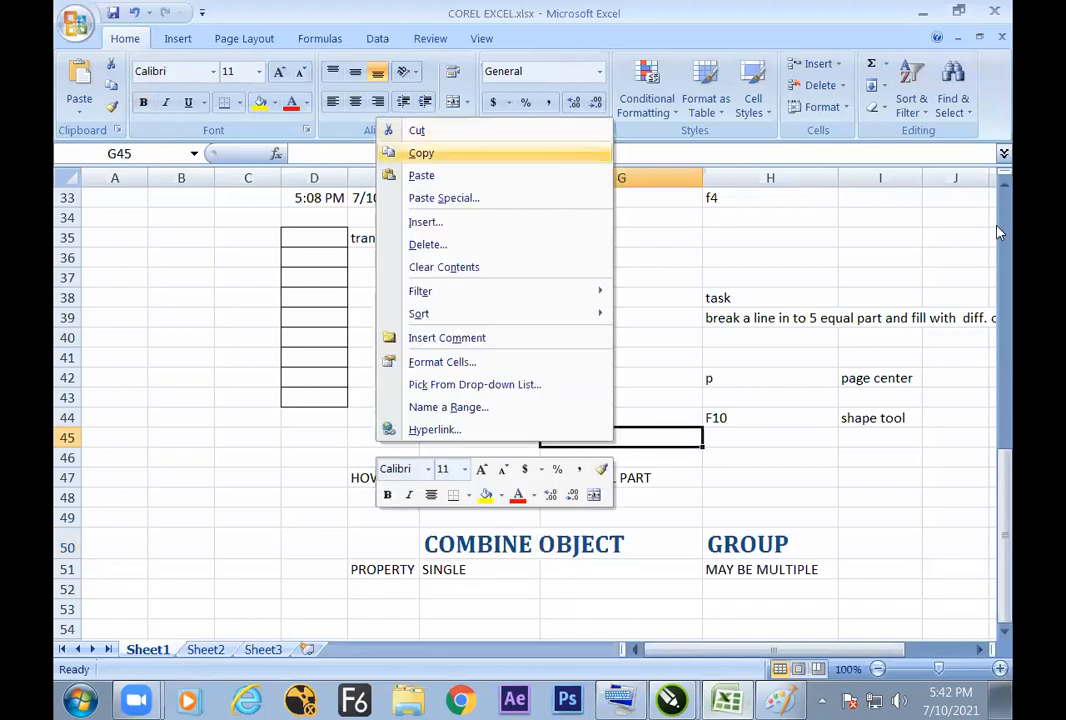
key(Escape)
Step: Enter the note HOW TO SAPARATE COMBINE OBJECT in cell E54 below the property comparison
click(480, 609)
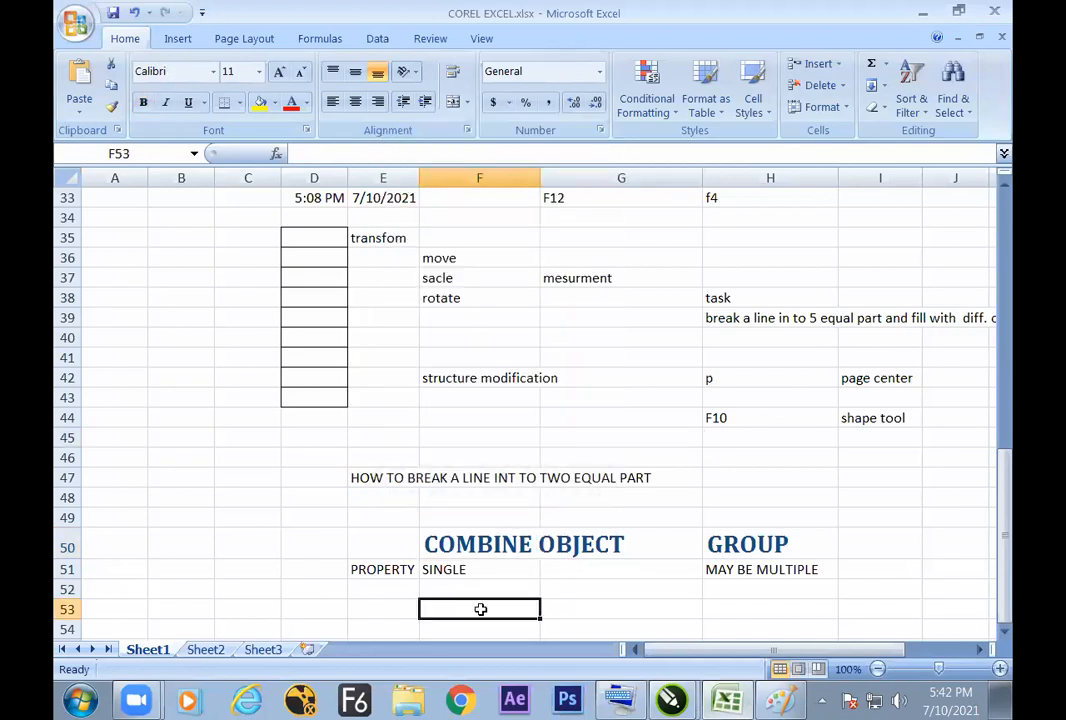
key(Down)
key(Down)
key(Down)
key(Down)
key(Down)
key(Down)
key(Down)
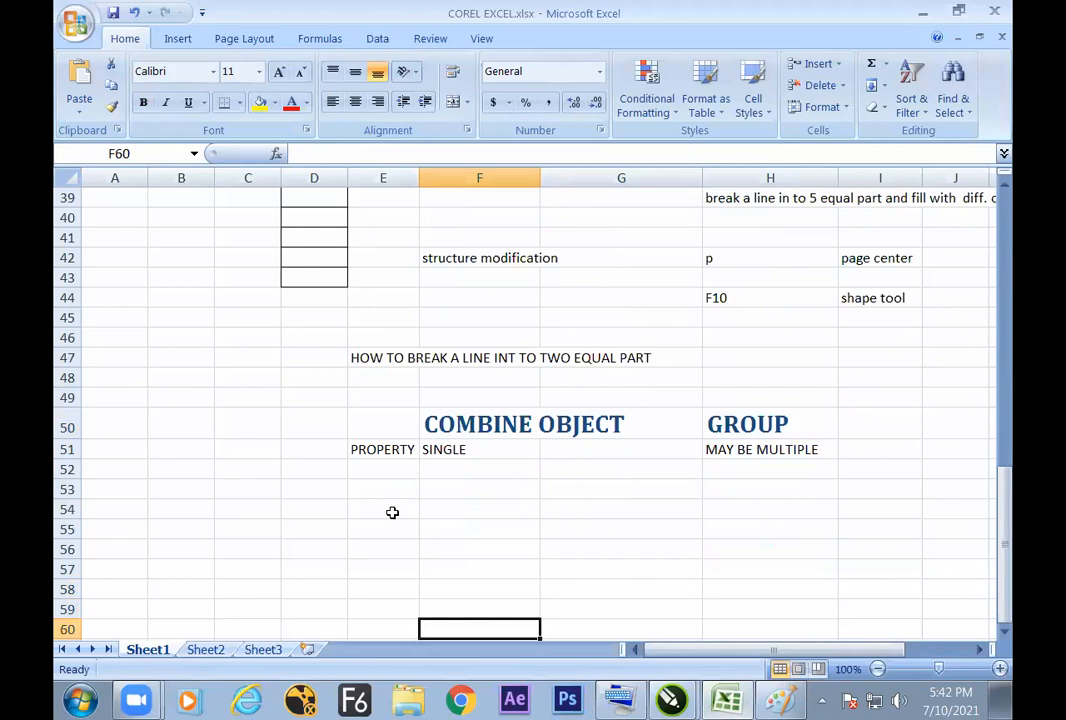
click(392, 511)
text(HOW )
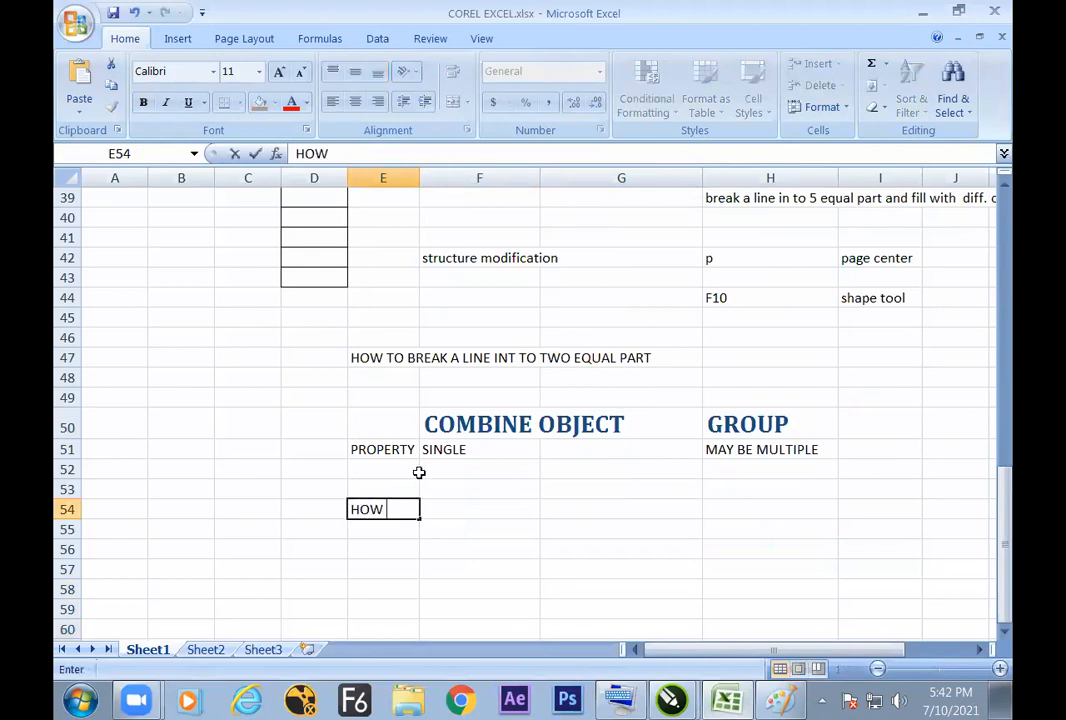
text(TO SAPAR)
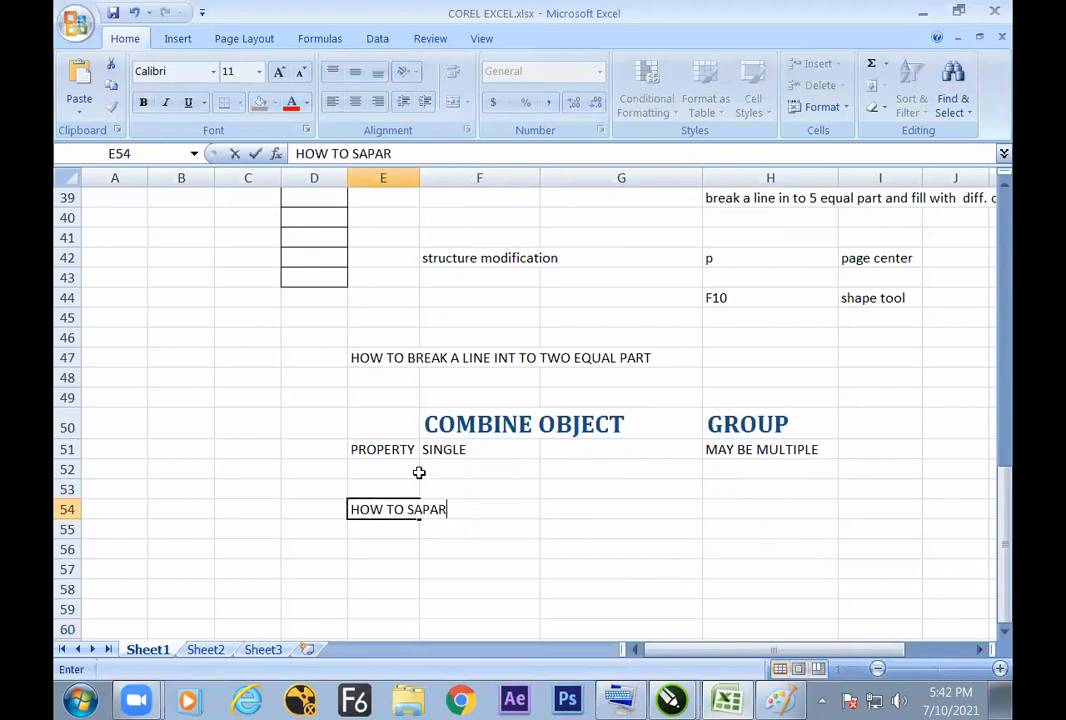
text(ATE COMBINE OBJECT)
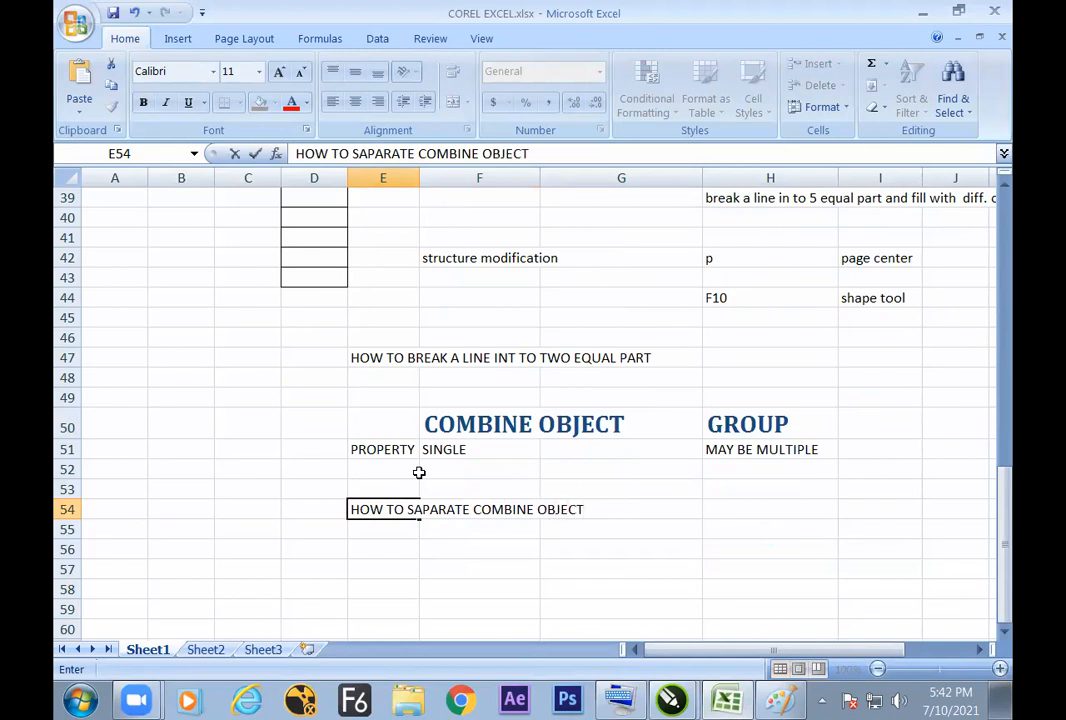
key(Return)
Step: In CorelDRAW, move the combined lines to about X 4.09, Y 10.60 inches and separate them with Break Curve Apart
key(alt+Tab)
drag(650, 385, 664, 398)
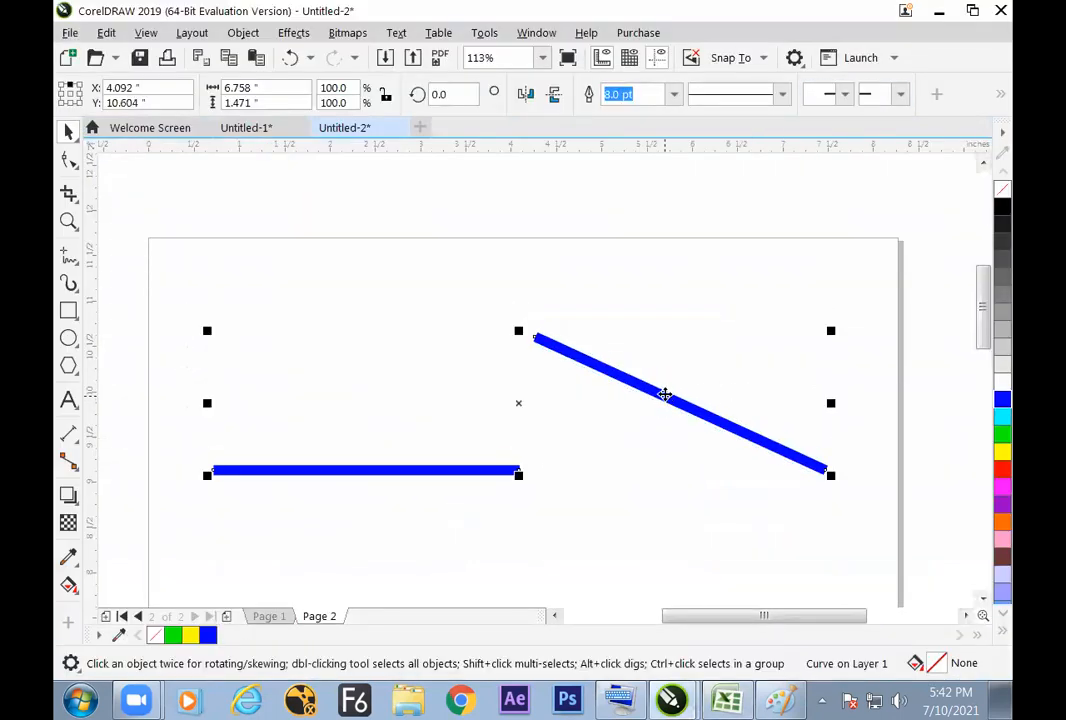
click(236, 34)
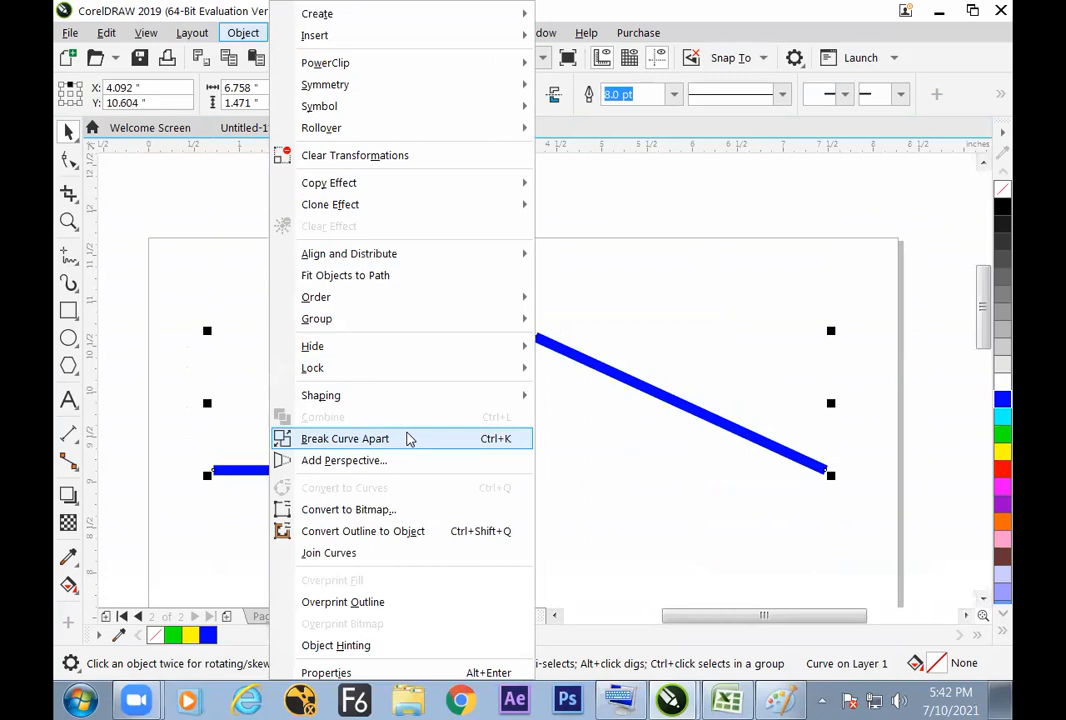
click(408, 440)
click(504, 364)
click(545, 347)
click(459, 469)
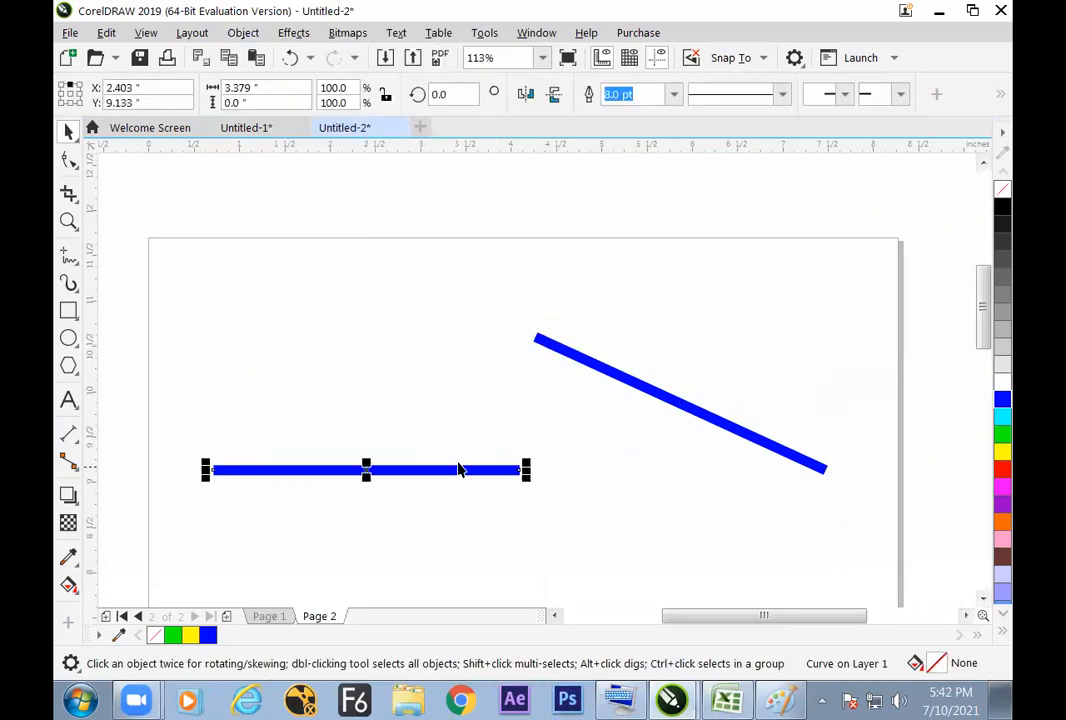
click(521, 424)
Step: Switch to Excel and enter the shortcut CTRL + K in cell F57
key(alt+Tab)
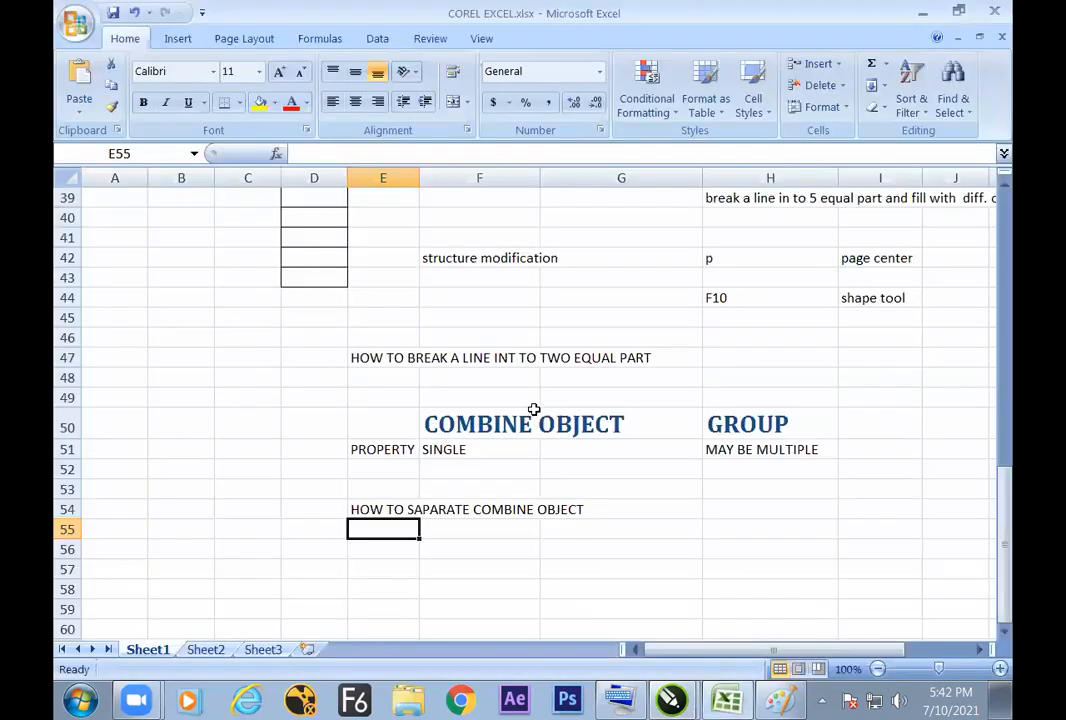
click(524, 564)
text(CTR)
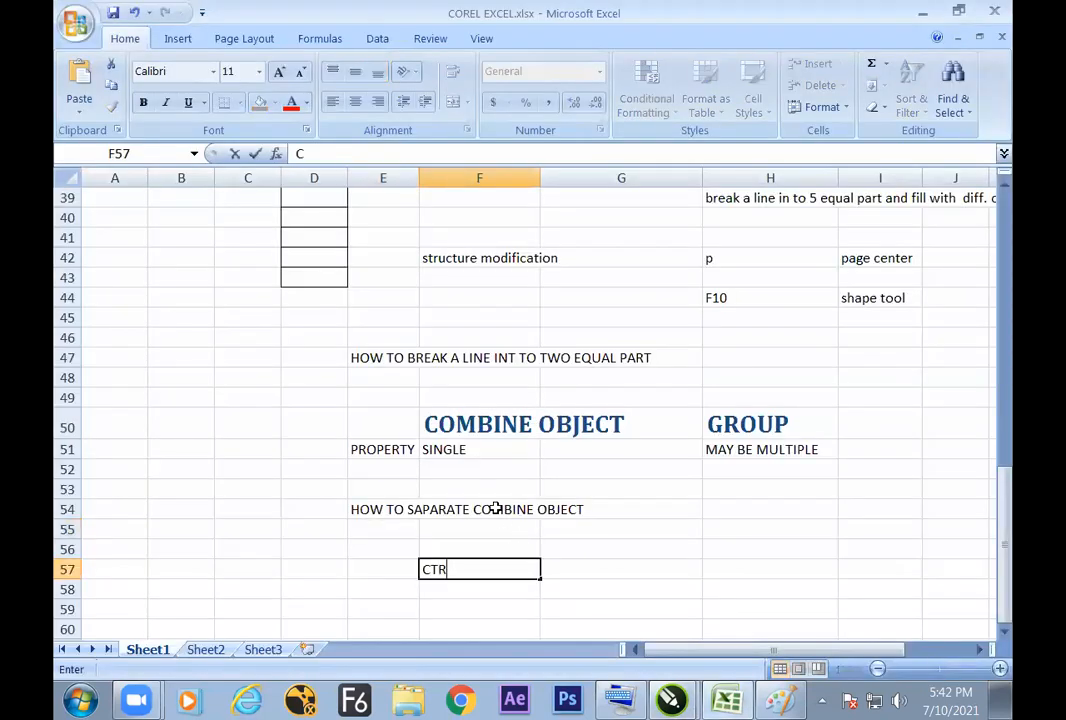
text(K)
key(BackSpace)
text(L + K)
Step: Enter BREAK APART in cell G57 and OBJECT MENU in G58 beneath it
click(656, 553)
click(645, 568)
text(BREAK APART)
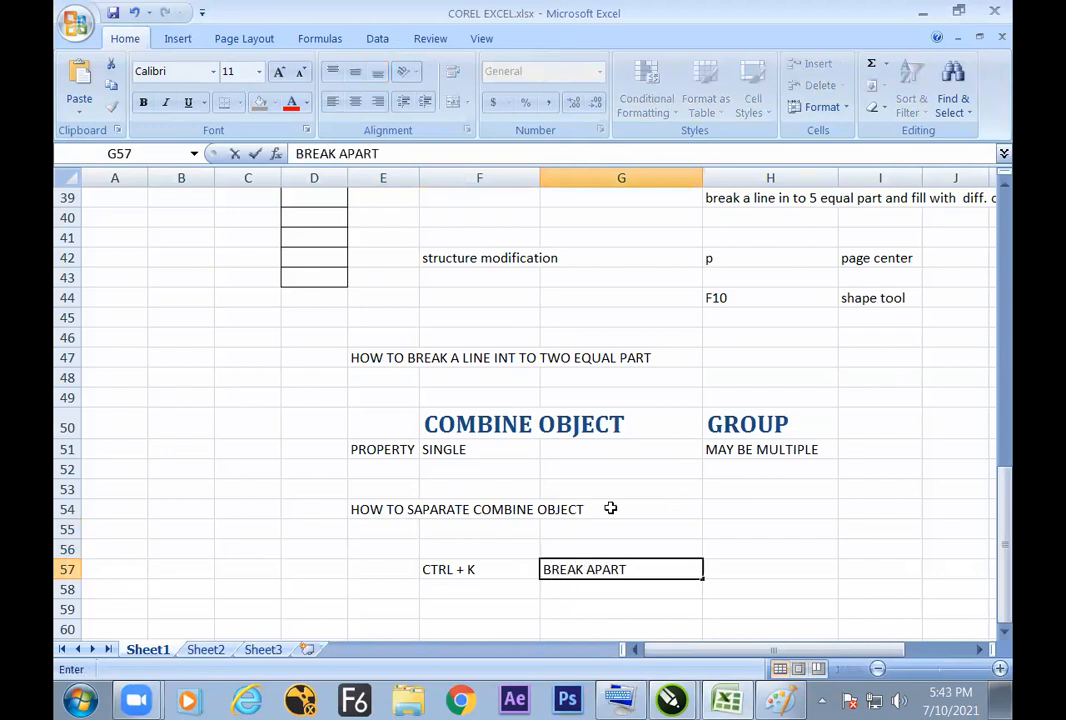
key(Return)
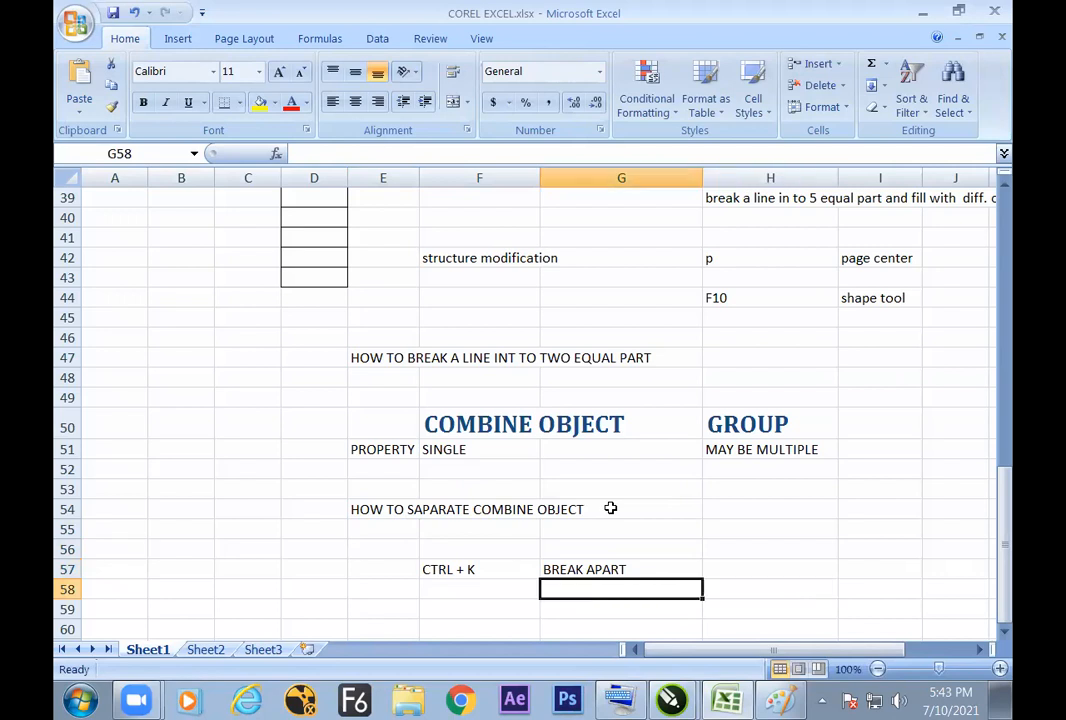
text(OBJECT MENU)
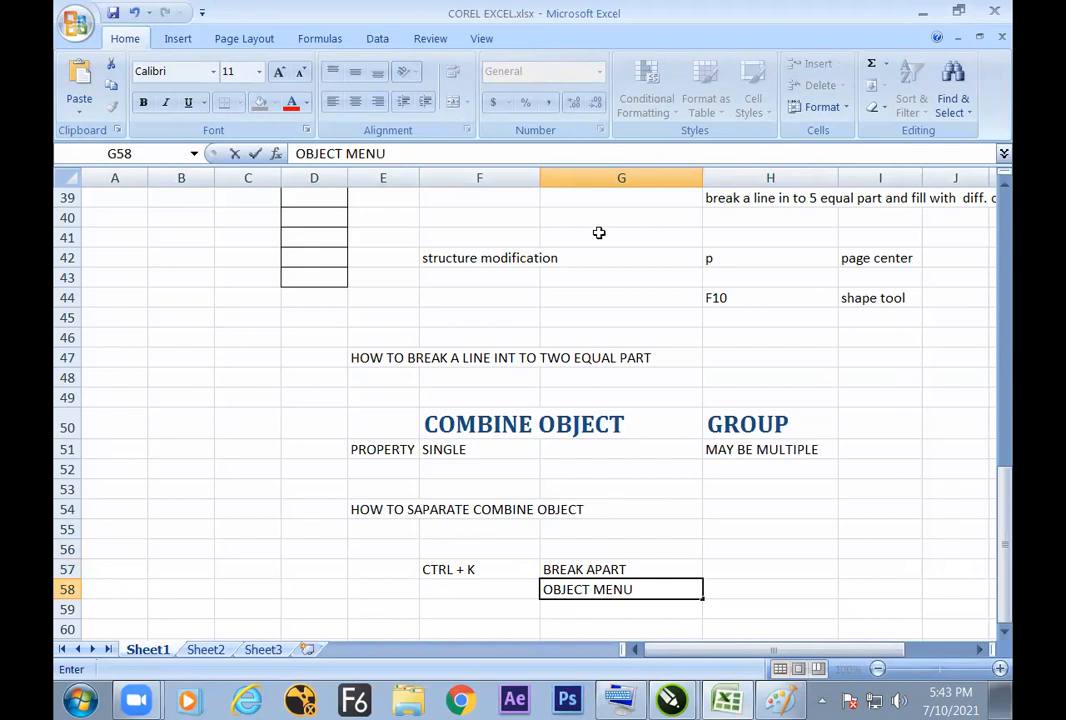
Step: Switch to CorelDRAW and select the angled and horizontal lines individually to check that they are separate objects
key(alt+Tab)
click(576, 354)
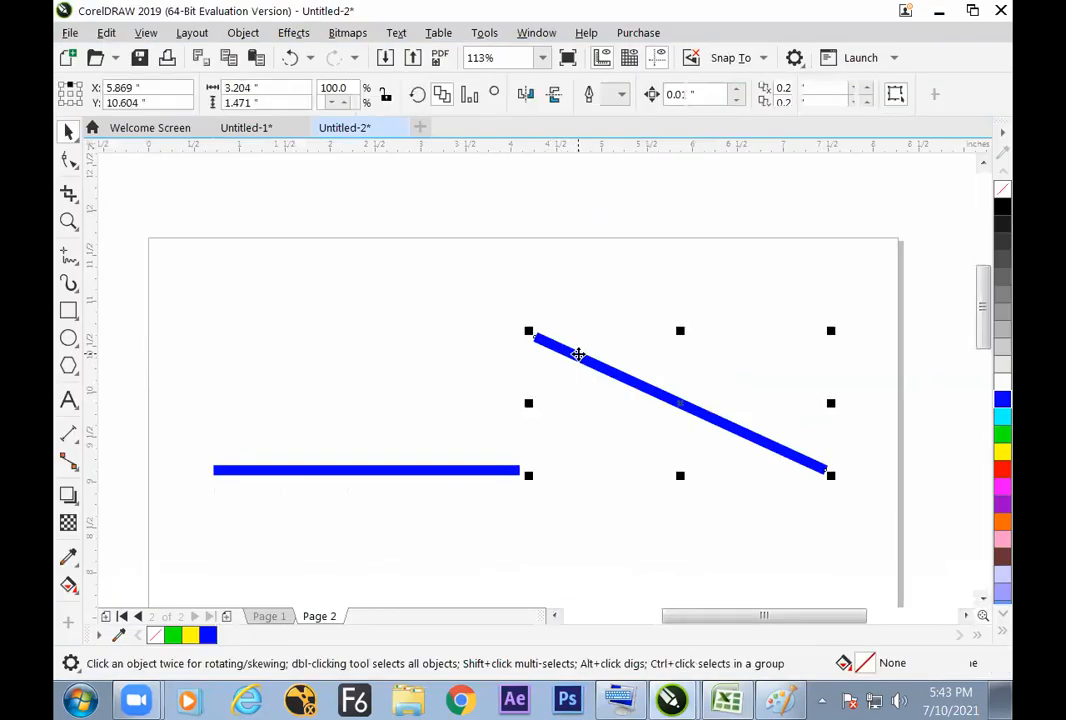
click(495, 444)
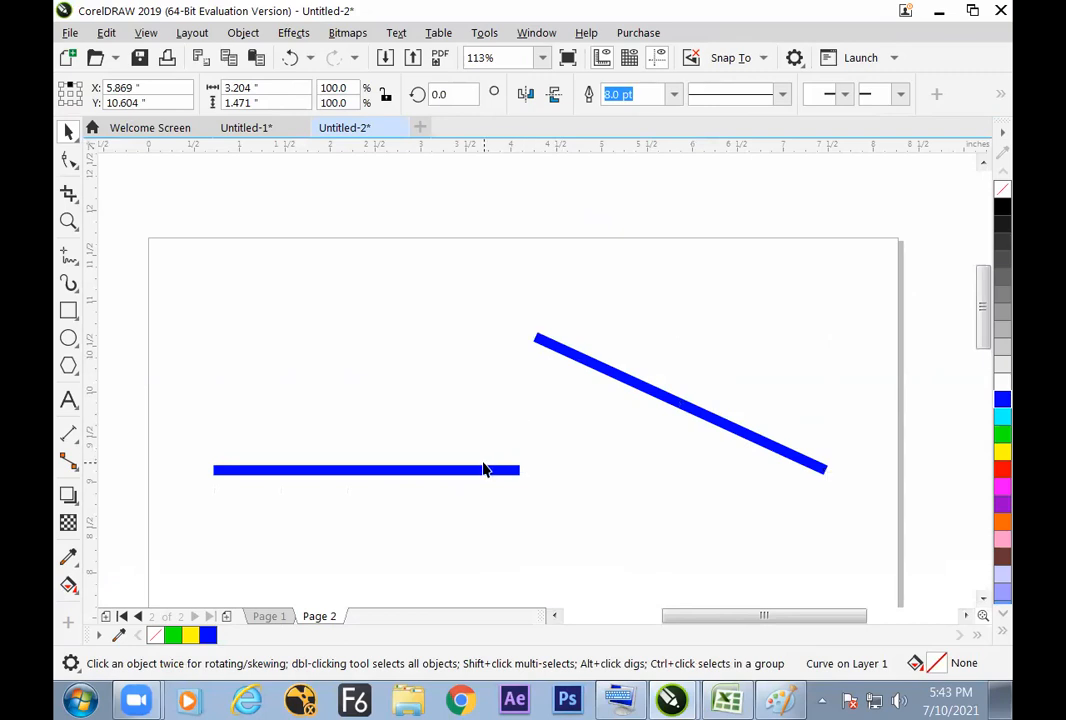
click(490, 470)
click(552, 346)
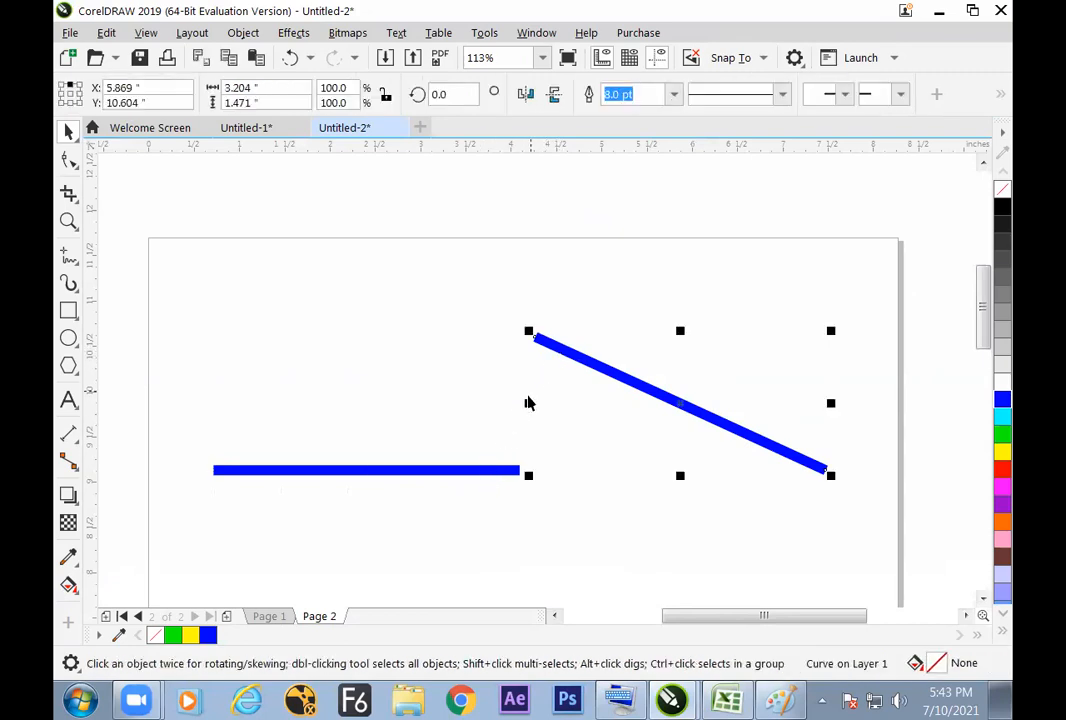
click(550, 432)
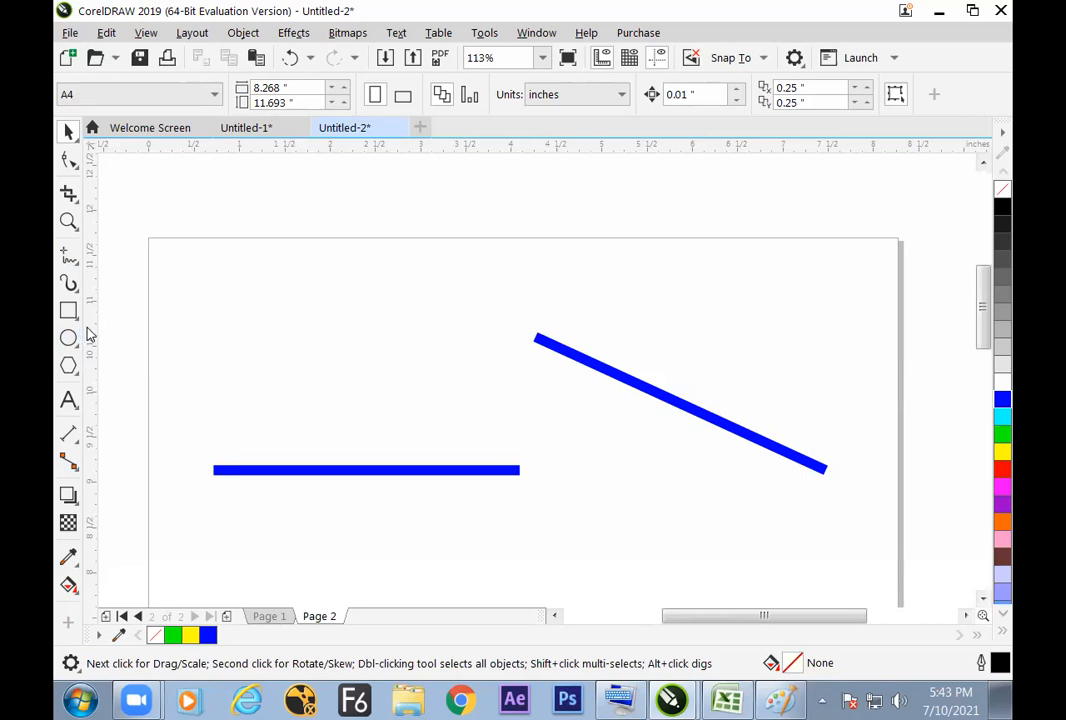
click(74, 260)
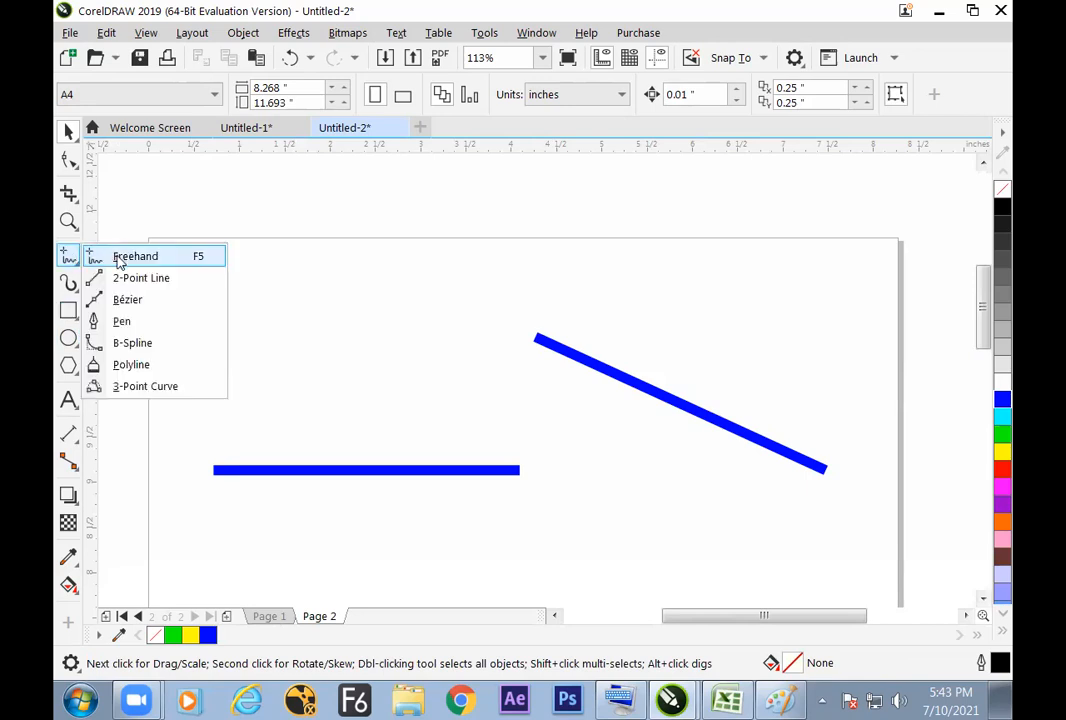
click(119, 261)
click(68, 131)
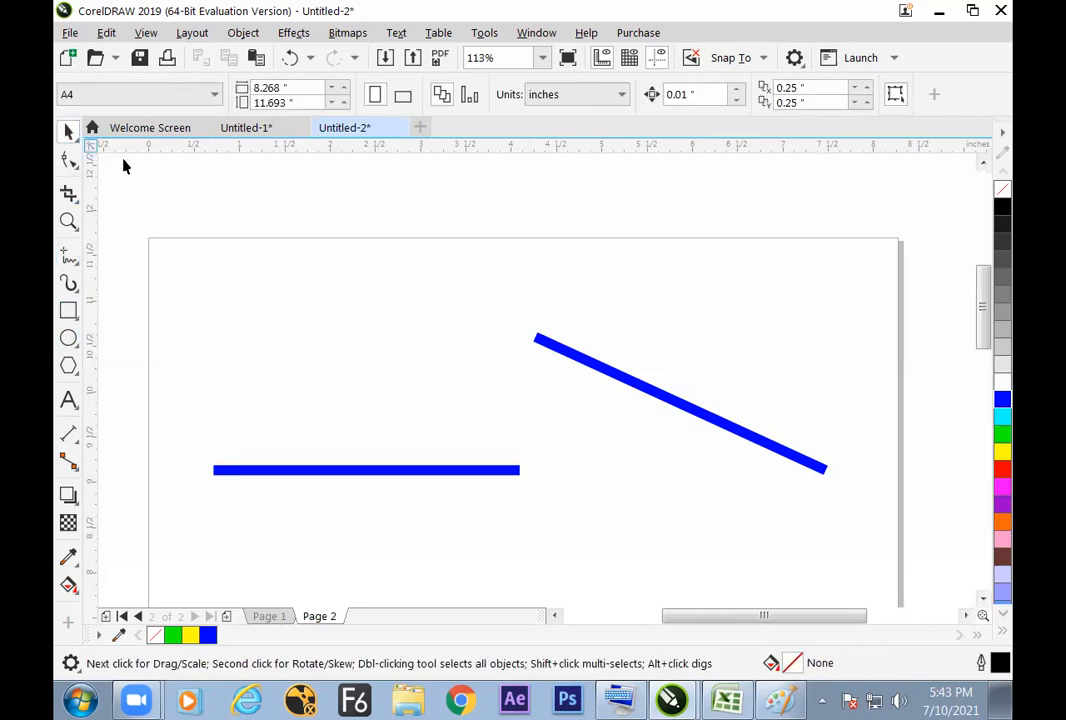
Step: Using the Shape tool, select the lower end node of the angled line and add a node at the line's midpoint
click(541, 342)
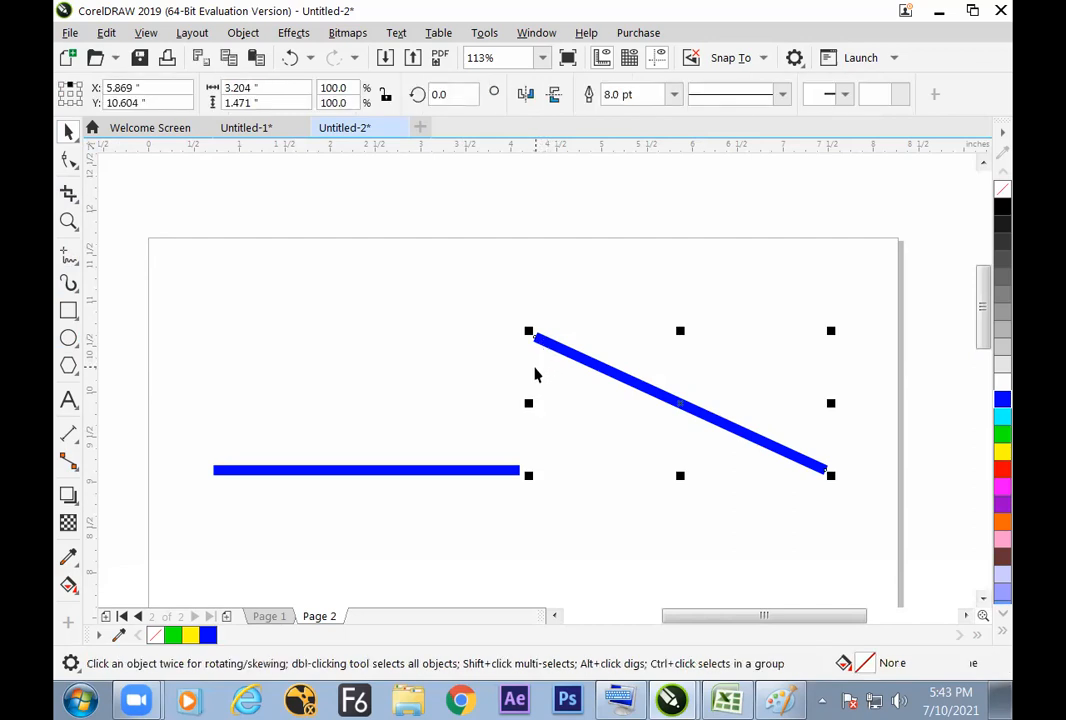
key(F9)
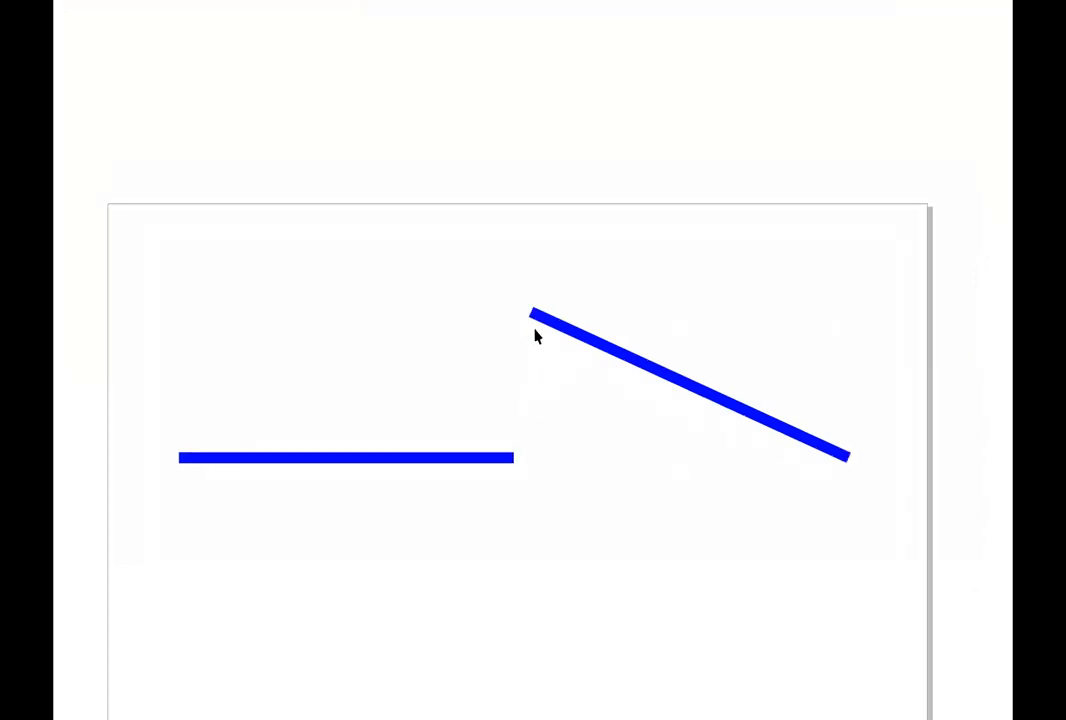
key(F10)
drag(507, 309, 562, 374)
drag(514, 308, 556, 376)
drag(847, 448, 792, 504)
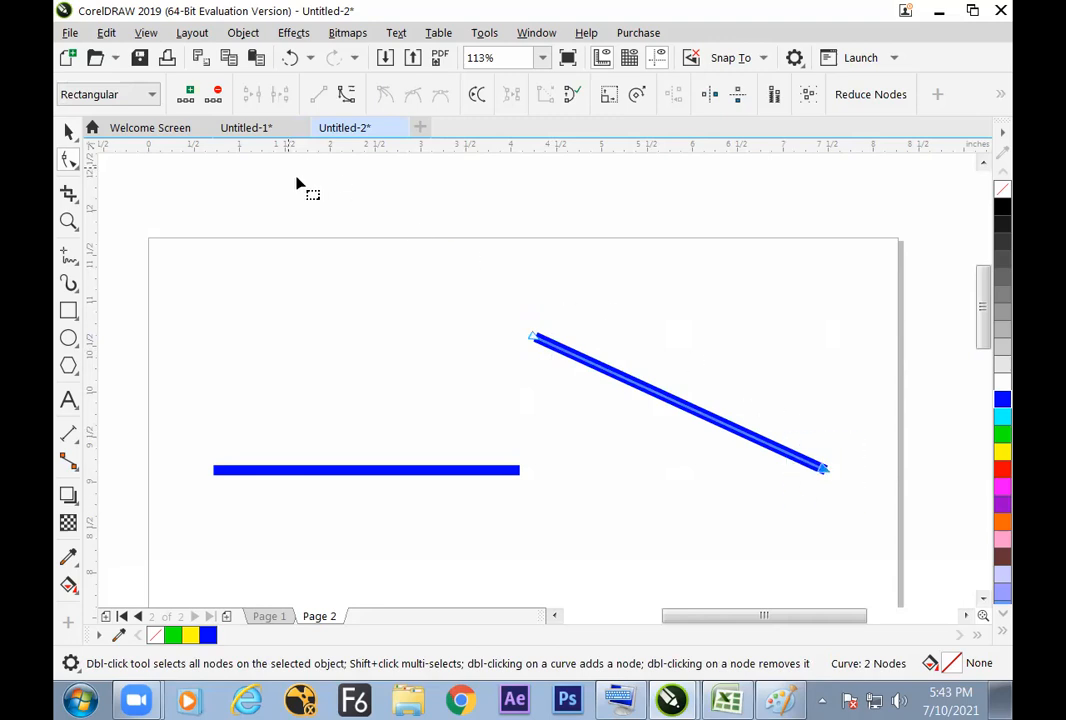
click(190, 95)
Step: Select the angled line's midpoint node and add another node halfway along its upper half
drag(670, 374, 690, 445)
click(187, 94)
click(673, 458)
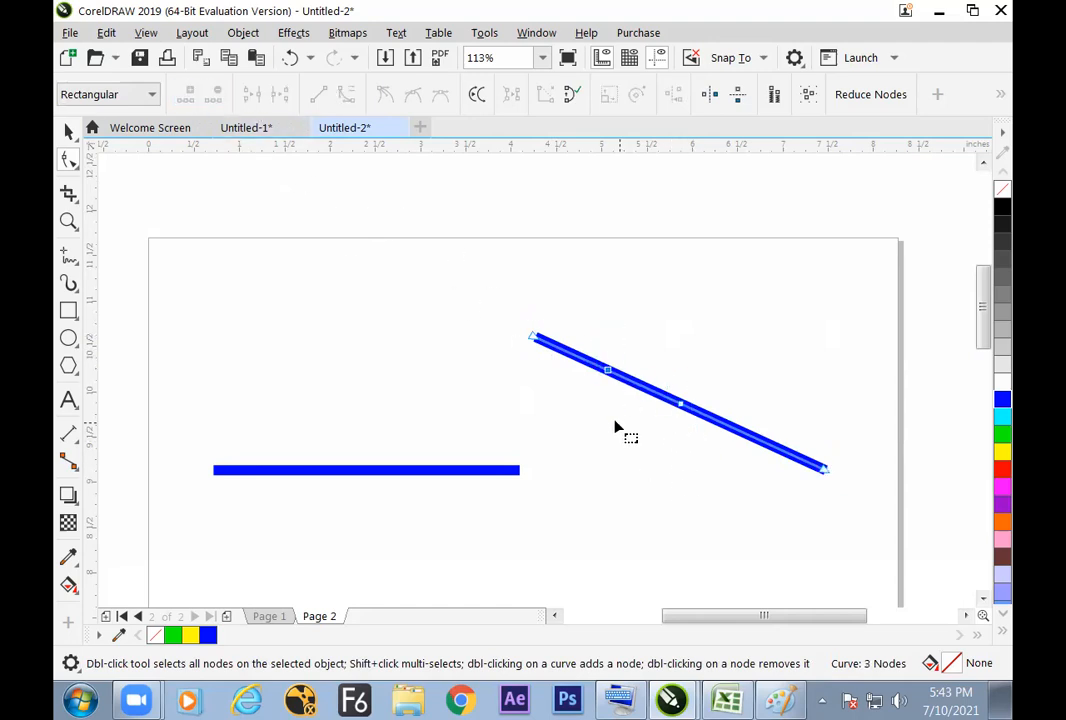
Step: Add another node near the angled line's upper end and delete both nodes from the line's upper half, keeping the midpoint node
click(571, 354)
click(187, 94)
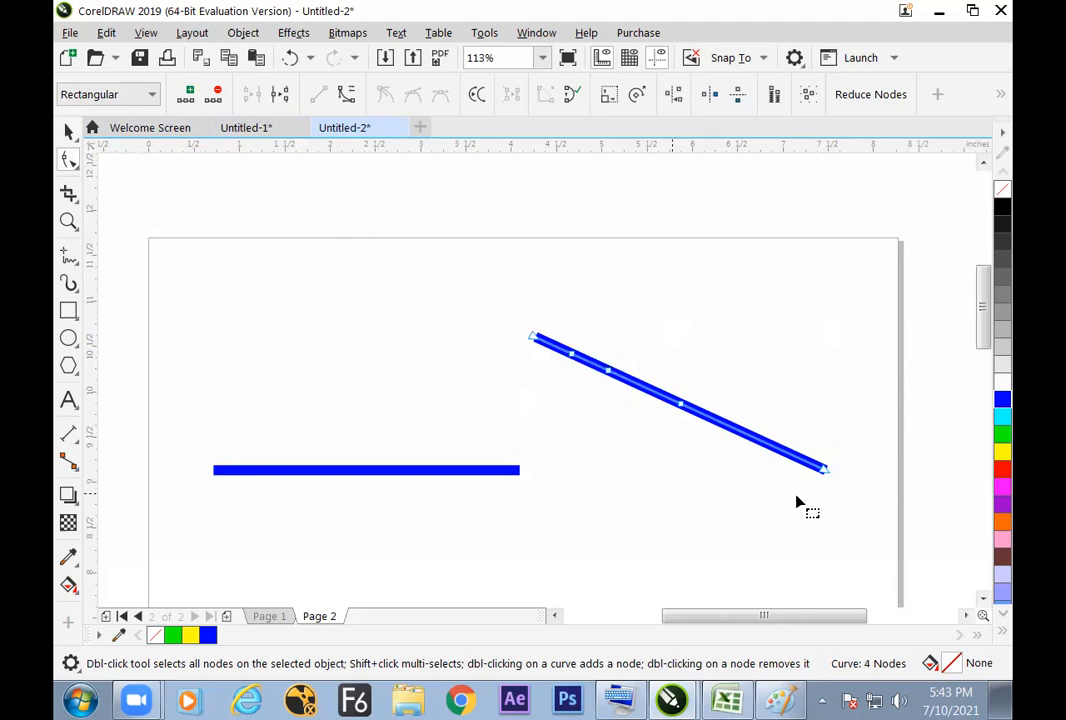
click(580, 341)
drag(645, 424, 645, 424)
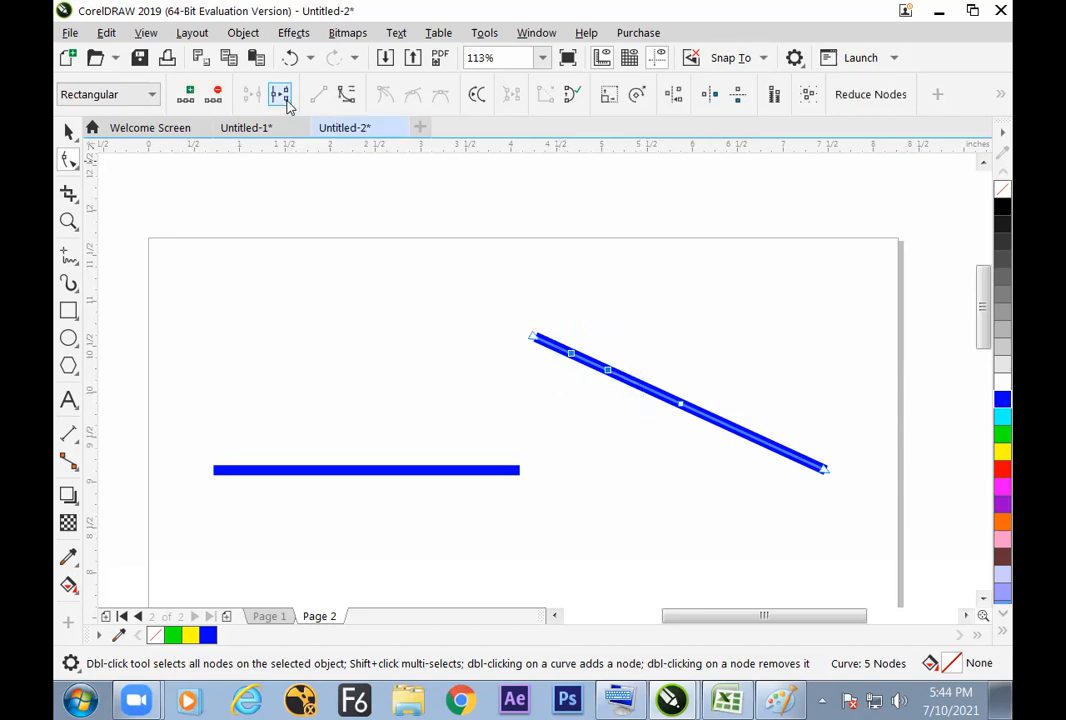
click(218, 97)
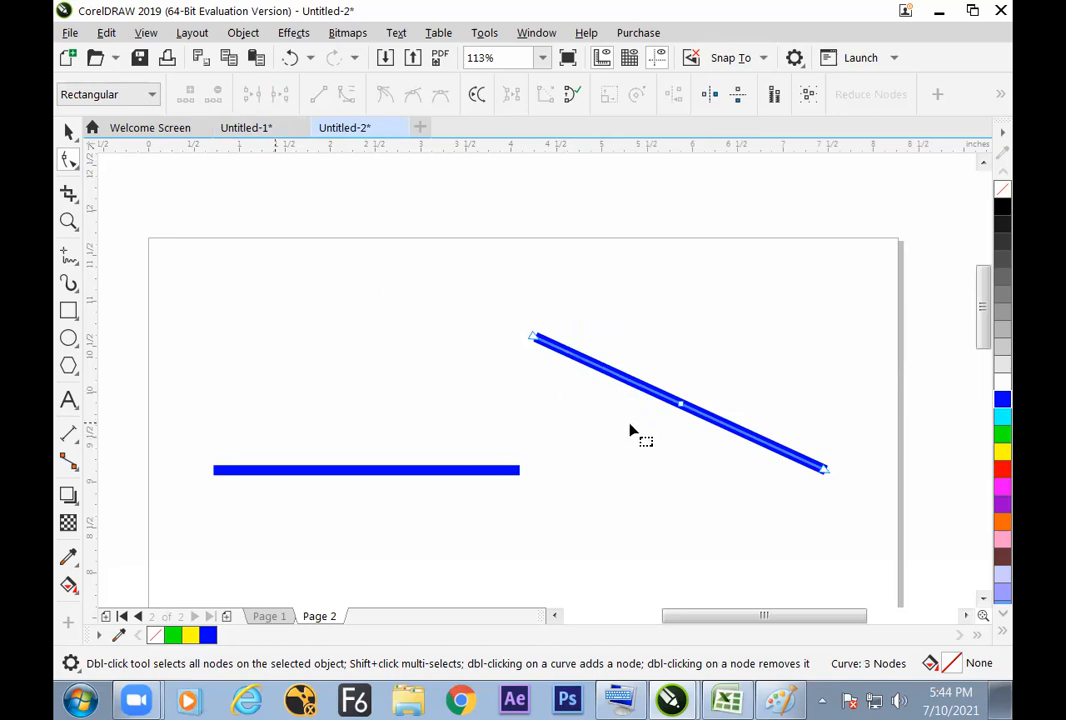
key(space)
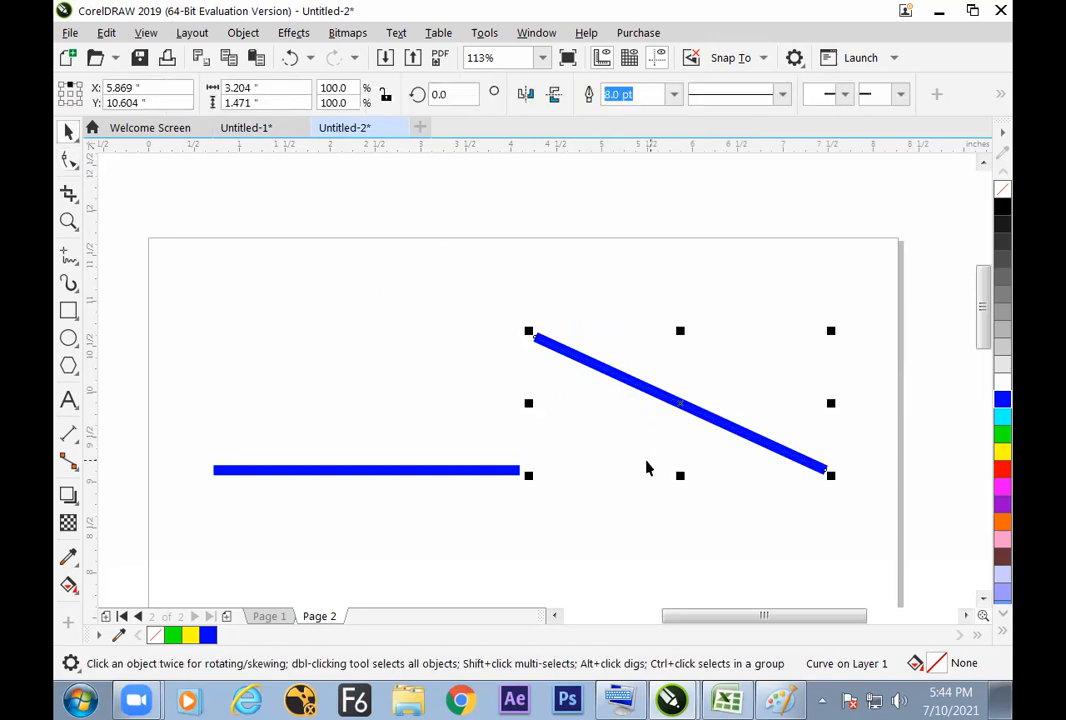
Step: Switch to Excel and enter node in cell E61, below the break apart notes
key(alt+Tab)
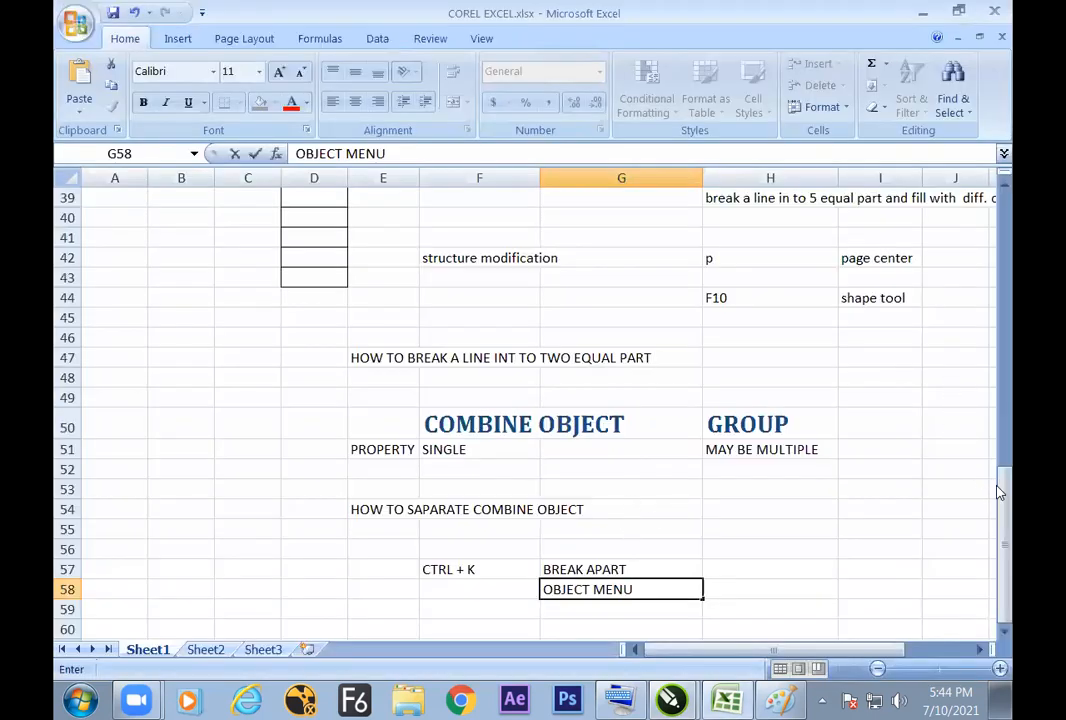
key(Return)
key(Return)
key(Return)
key(Return)
key(Return)
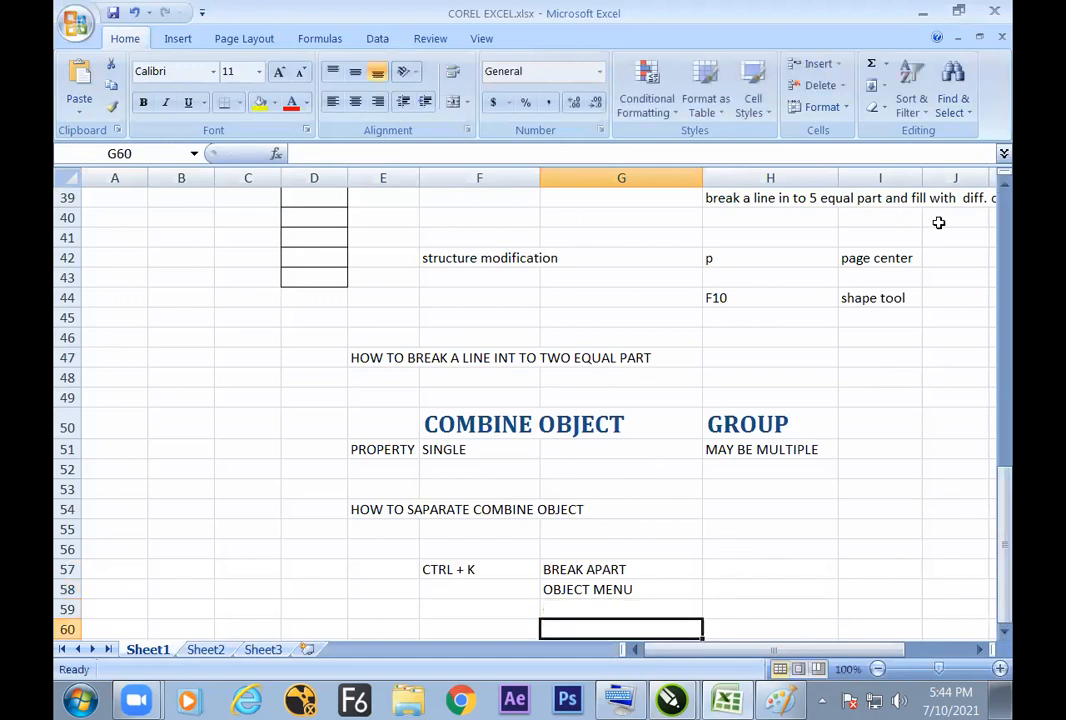
key(Return)
key(Return)
key(Return)
key(Return)
key(Return)
key(Return)
key(Return)
key(Return)
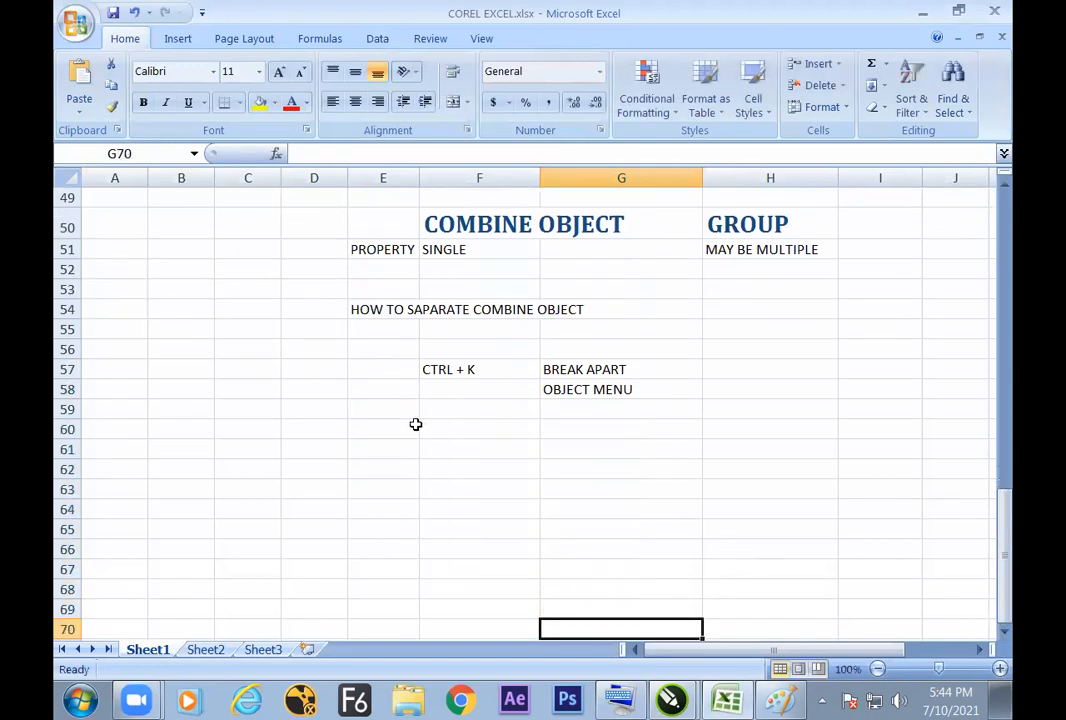
click(392, 454)
text(node)
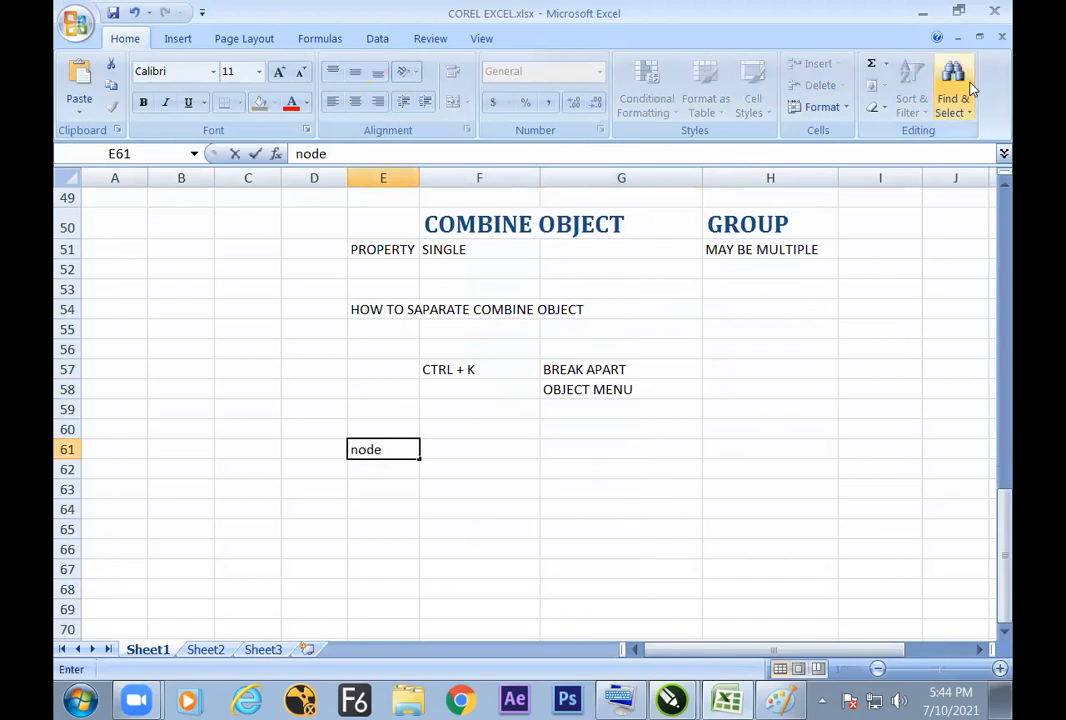
key(Tab)
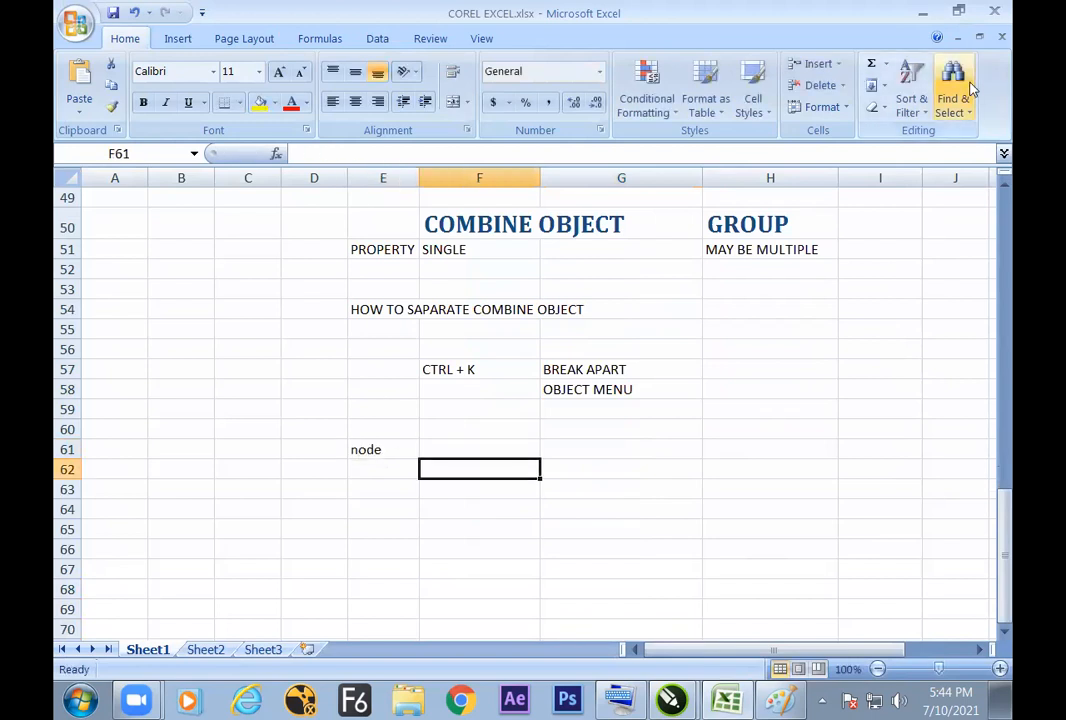
Step: List the node operations add, delete and move in cells F62 to F64
text(add)
key(Return)
text(dele)
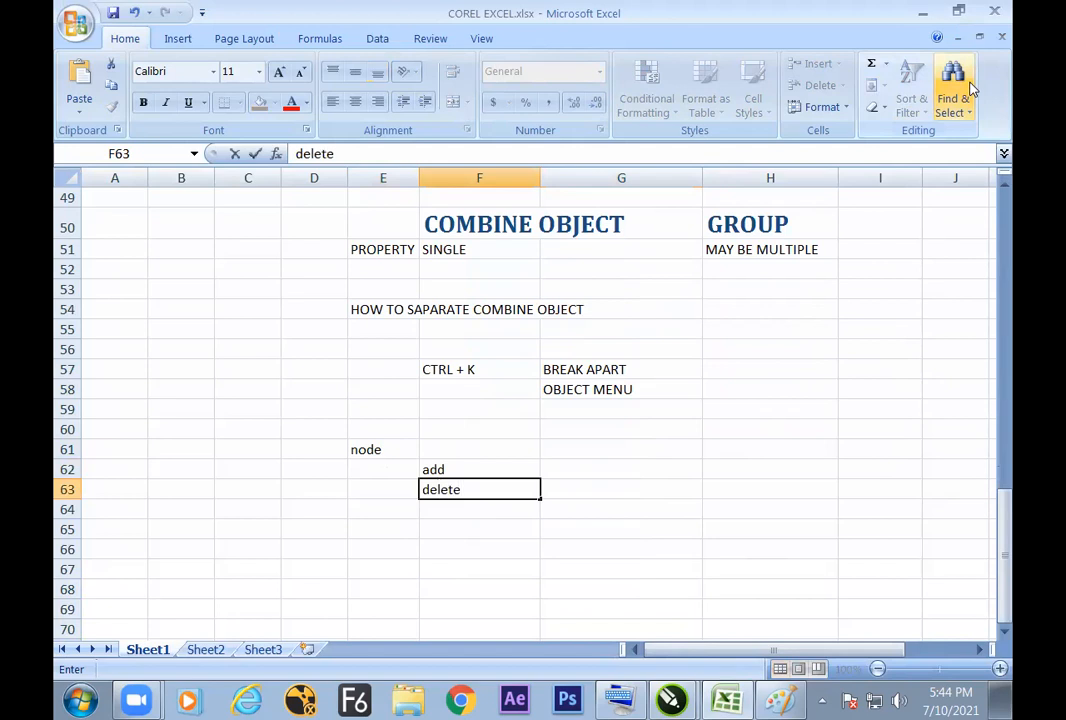
text(te)
key(Return)
text(move)
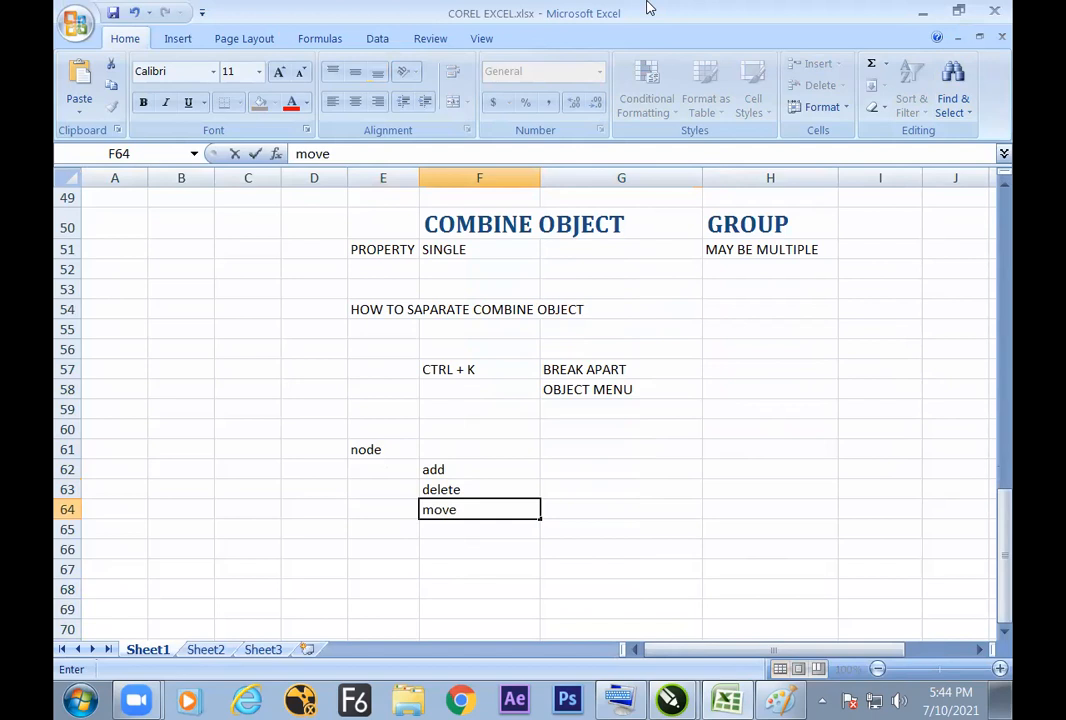
Step: Enter the remark "( never to start point)" in cell G62, beside add
key(Up)
key(Up)
key(Right)
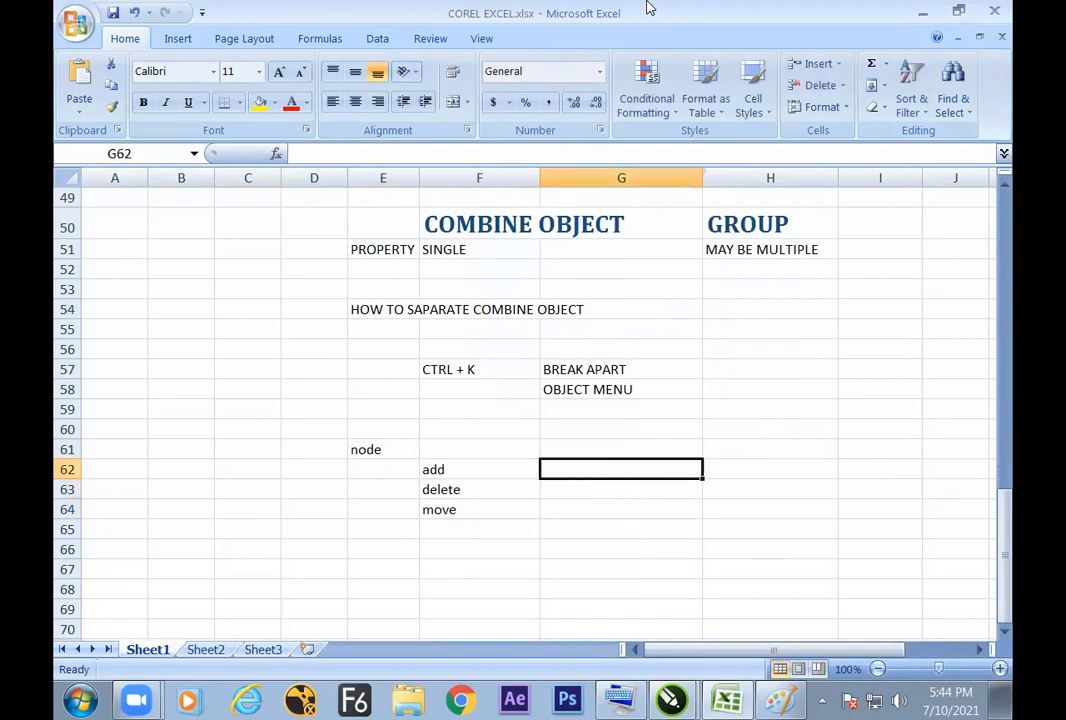
text(( neve)
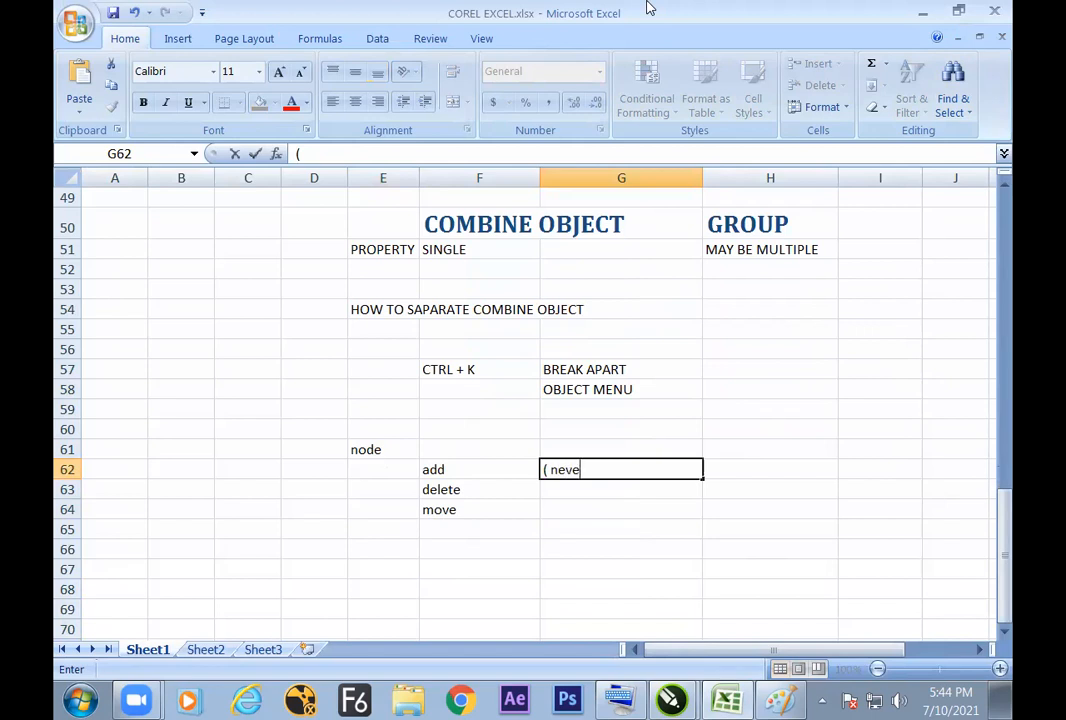
text(r to sta)
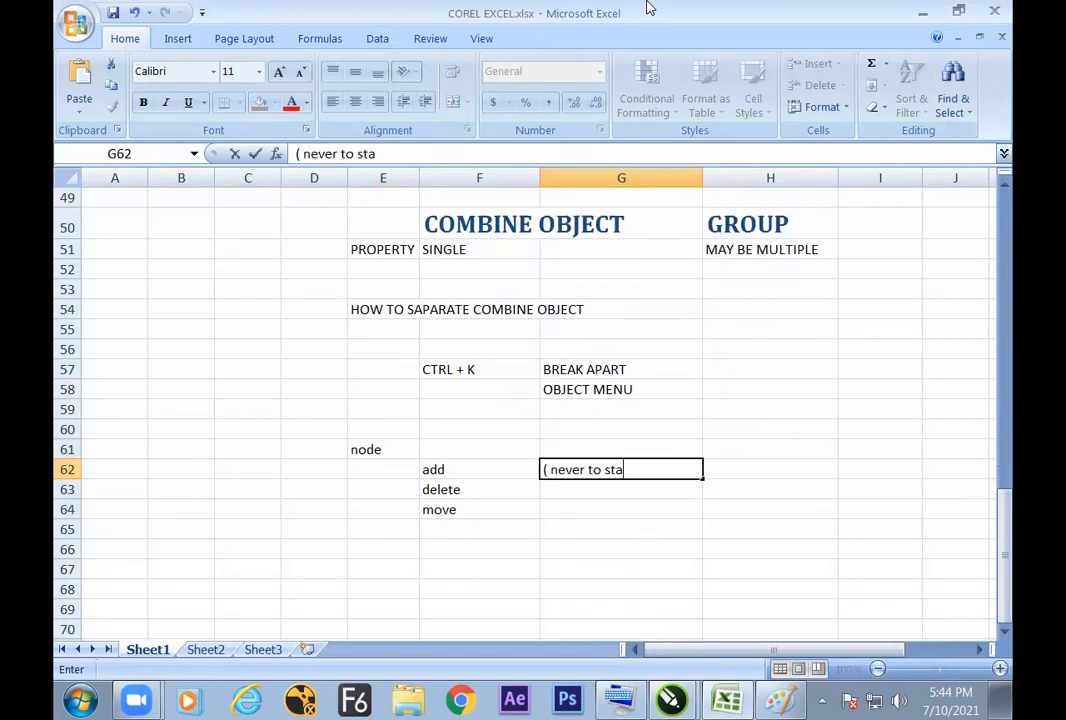
text(rt point)
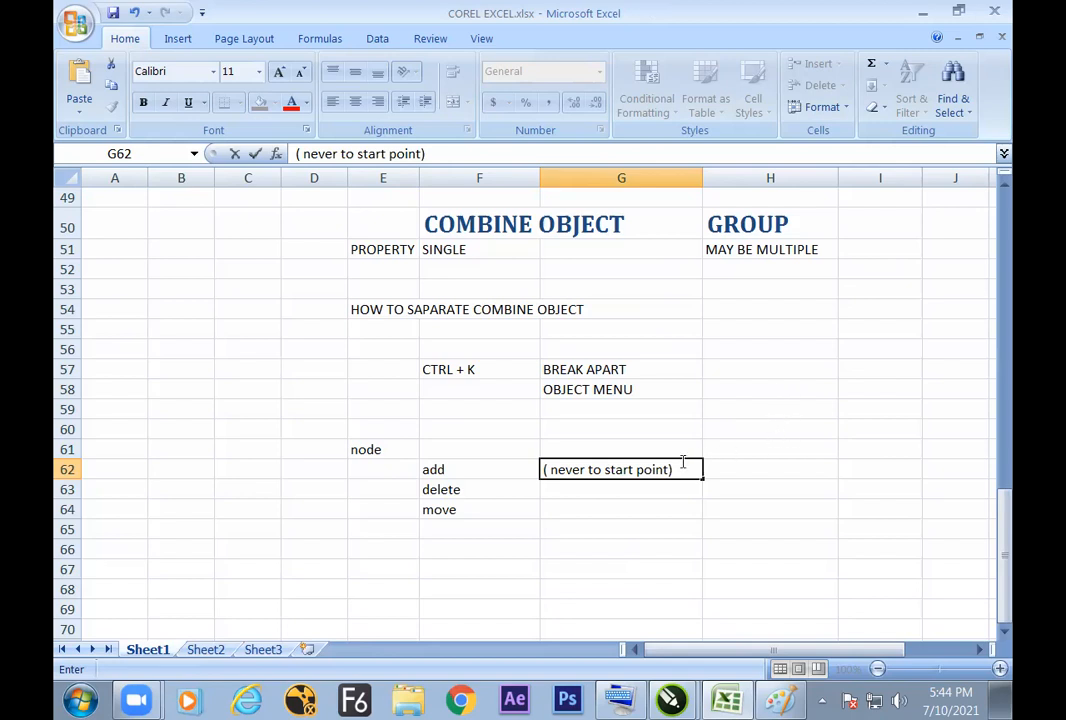
Step: Replace the word point with node in the G62 remark
drag(668, 469, 638, 469)
key(BackSpace)
key(BackSpace)
text(node)
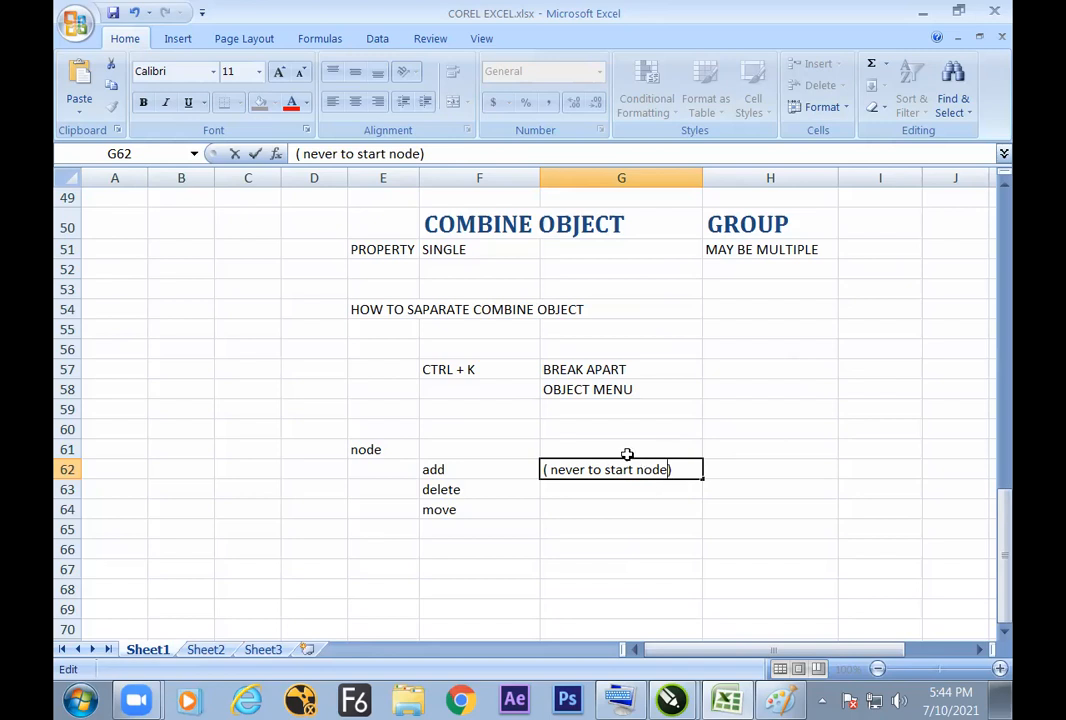
click(490, 469)
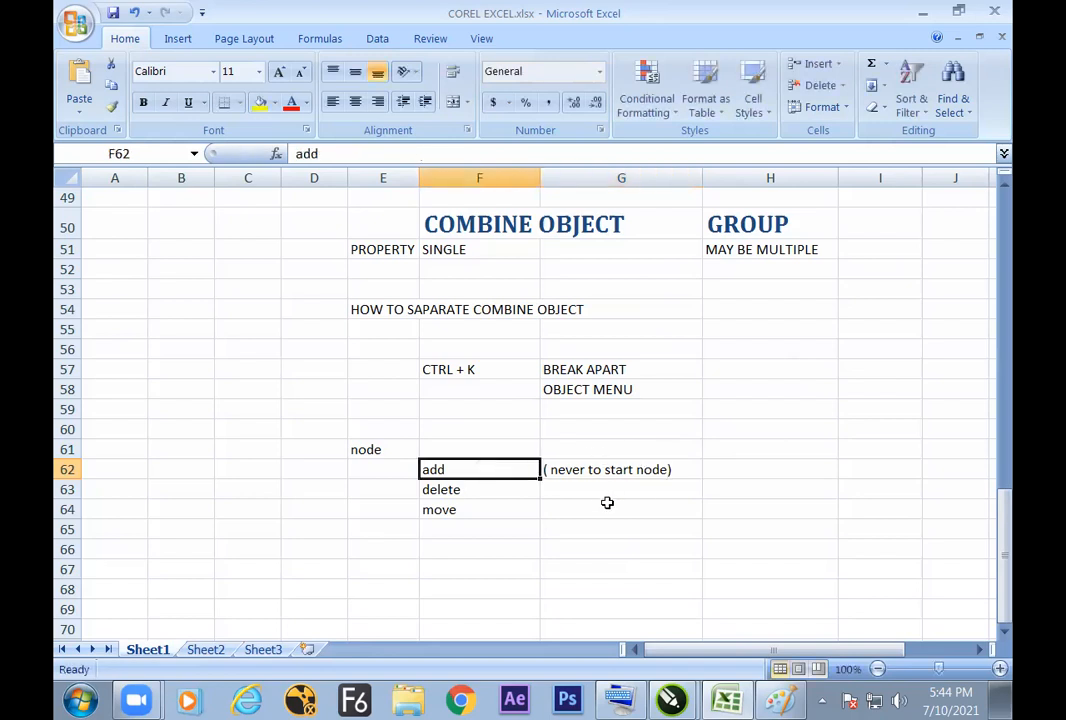
click(510, 492)
Step: Switch to CorelDRAW, move the angled line slightly down and right, and shorten it by moving its upper end node inward along the line
key(alt+Tab)
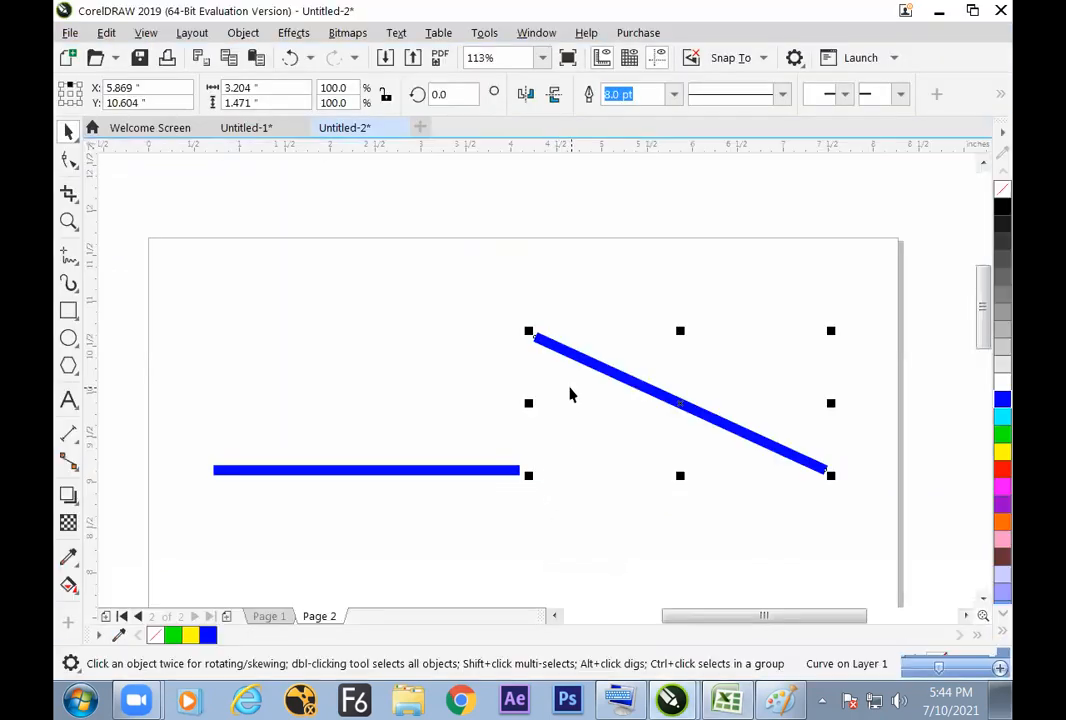
click(571, 409)
mouse_move(623, 385)
mouse_down()
mouse_move(660, 437)
mouse_move(680, 385)
mouse_move(650, 381)
mouse_move(640, 393)
mouse_move(634, 384)
mouse_up()
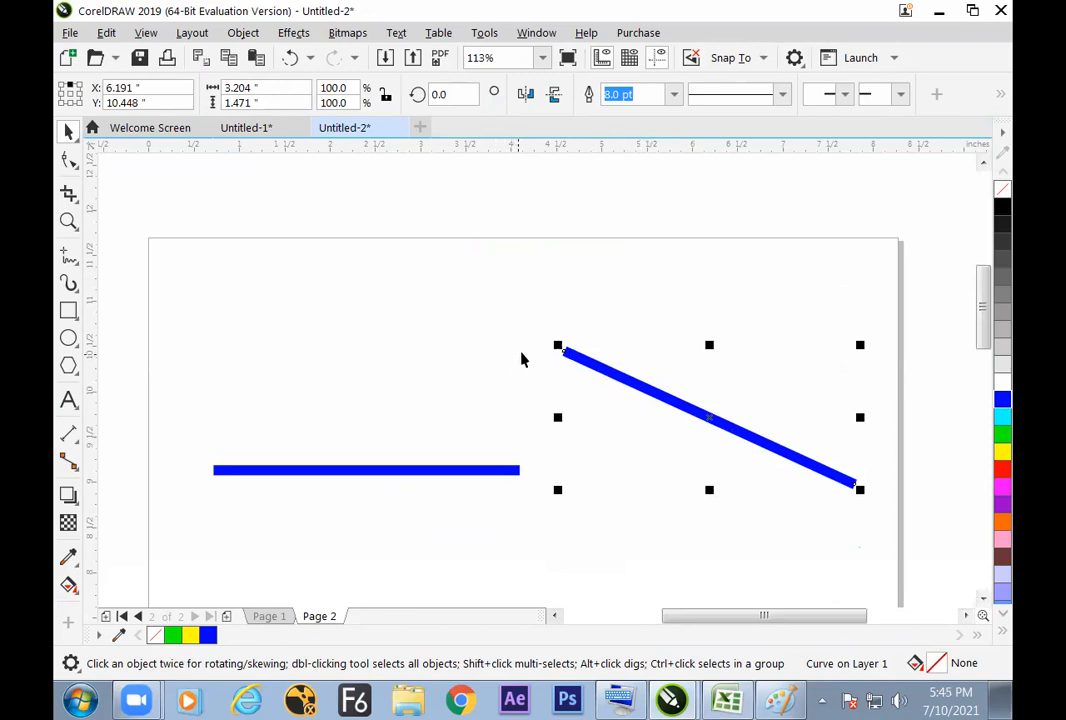
click(69, 158)
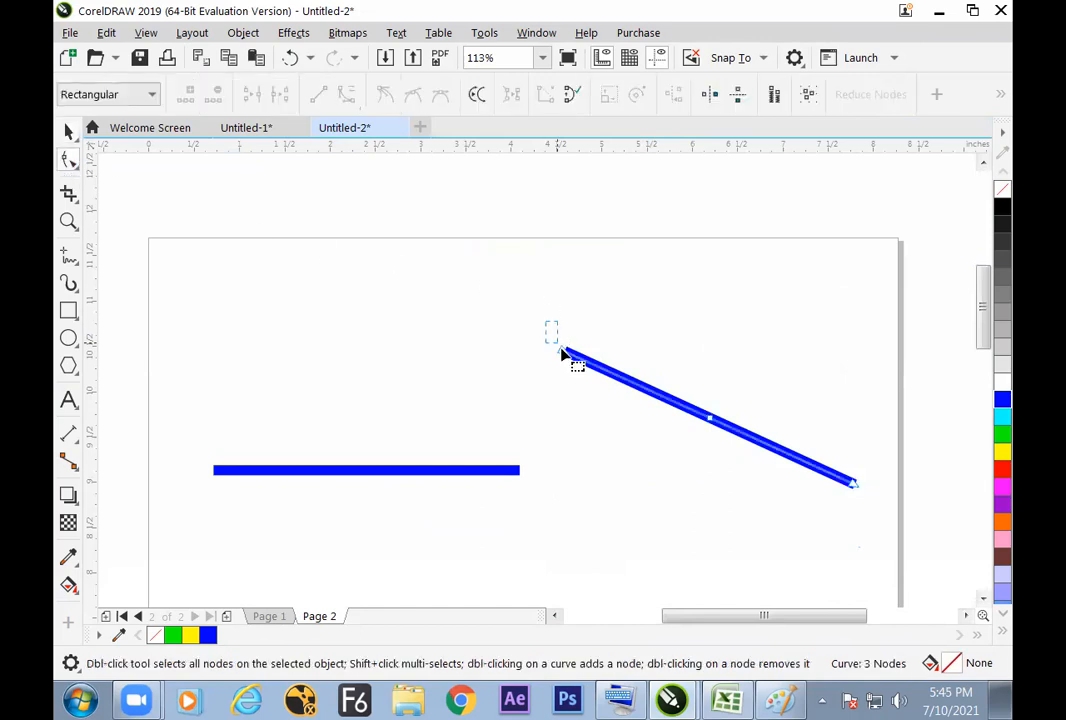
drag(565, 364, 622, 390)
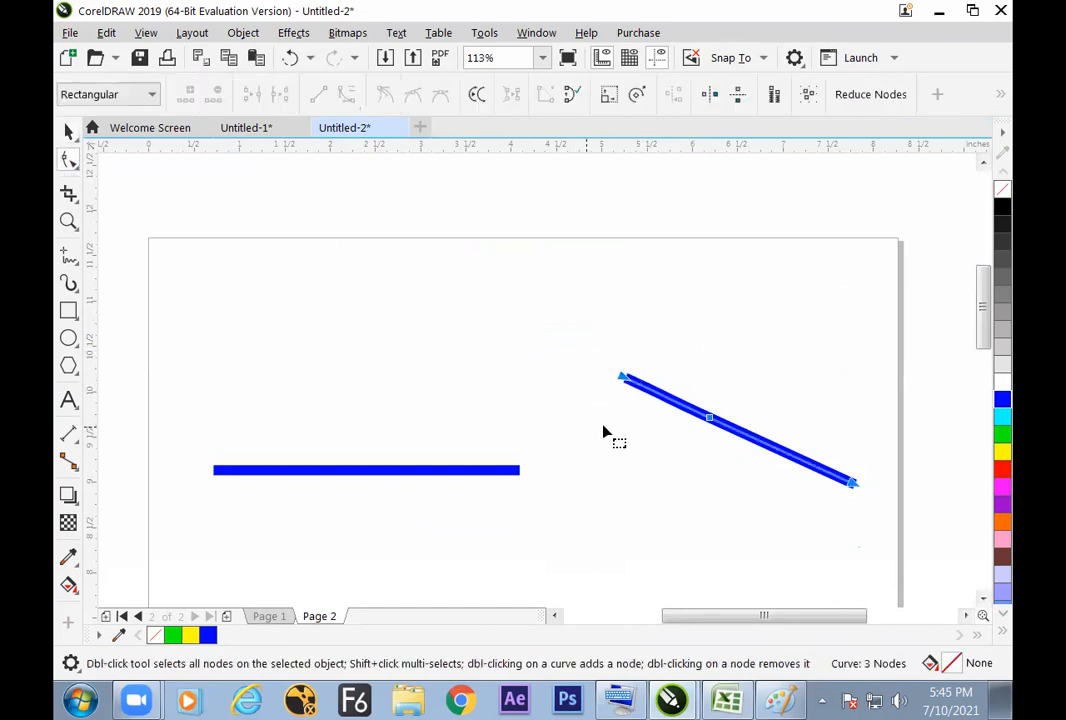
Step: Delete the angled line and the horizontal line to clear the page
key(Delete)
click(69, 132)
click(484, 470)
key(Delete)
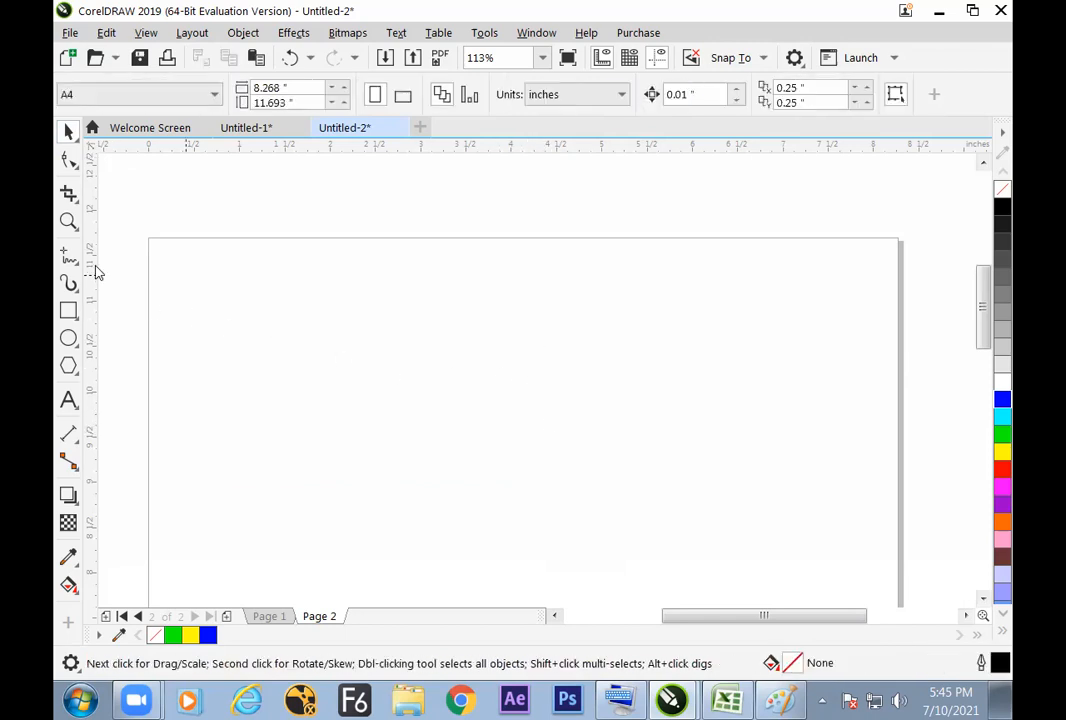
Step: Draw a vertical straight line about 2.09 inches tall in the upper part of the page with the Freehand tool
click(69, 256)
click(440, 296)
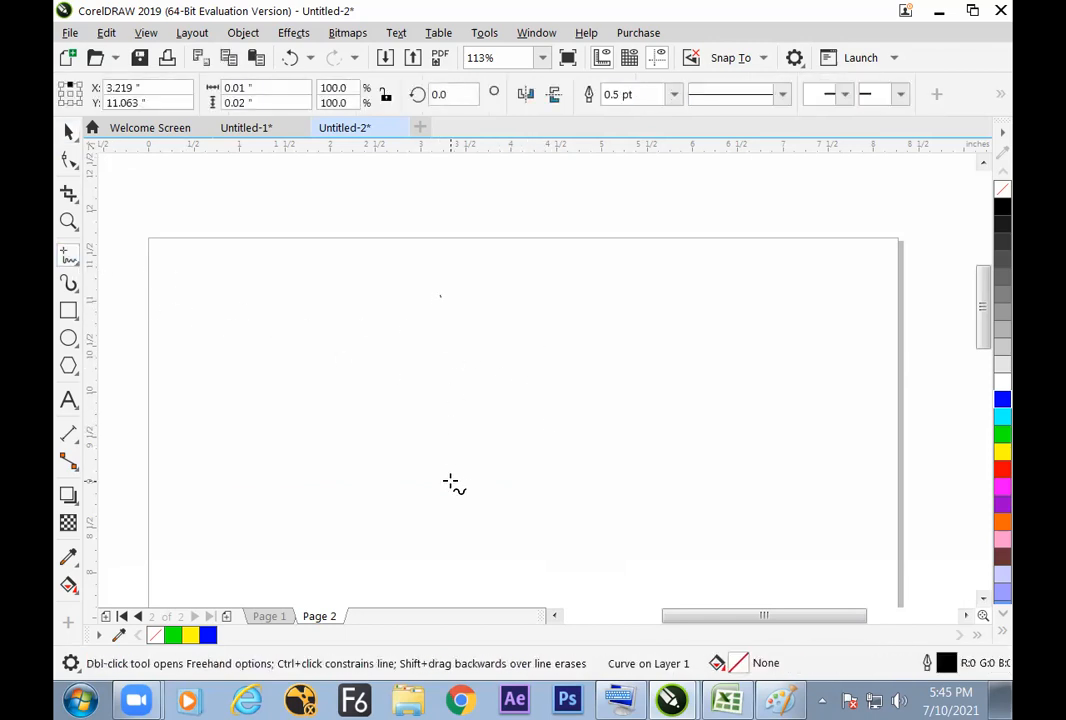
click(415, 291)
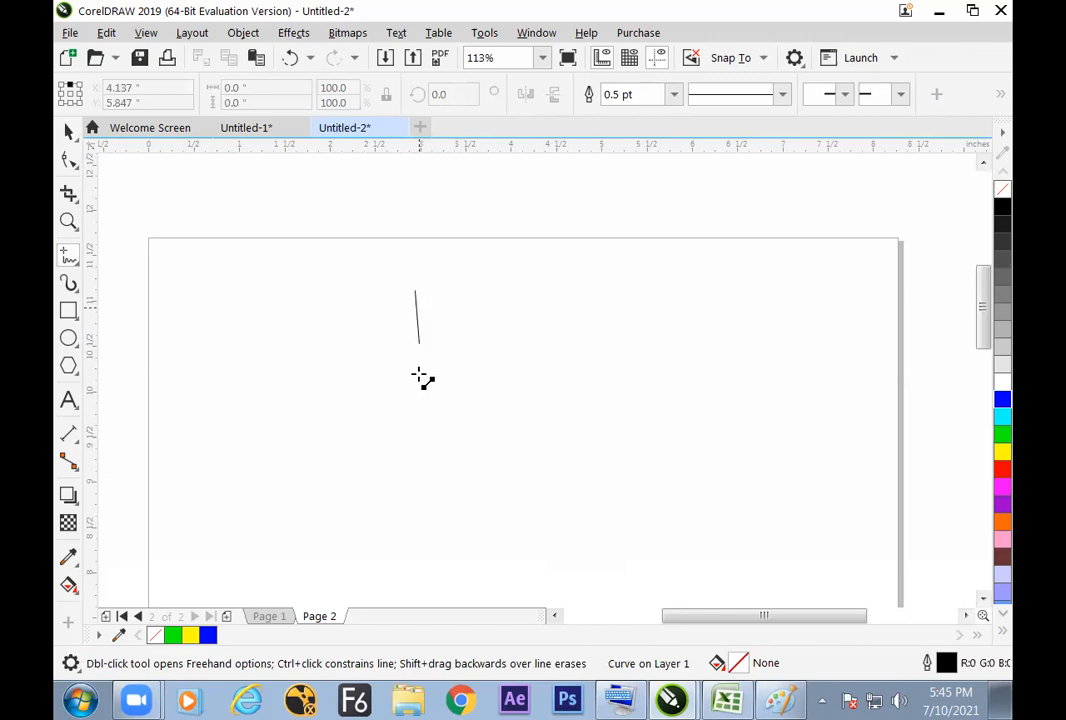
click(417, 482)
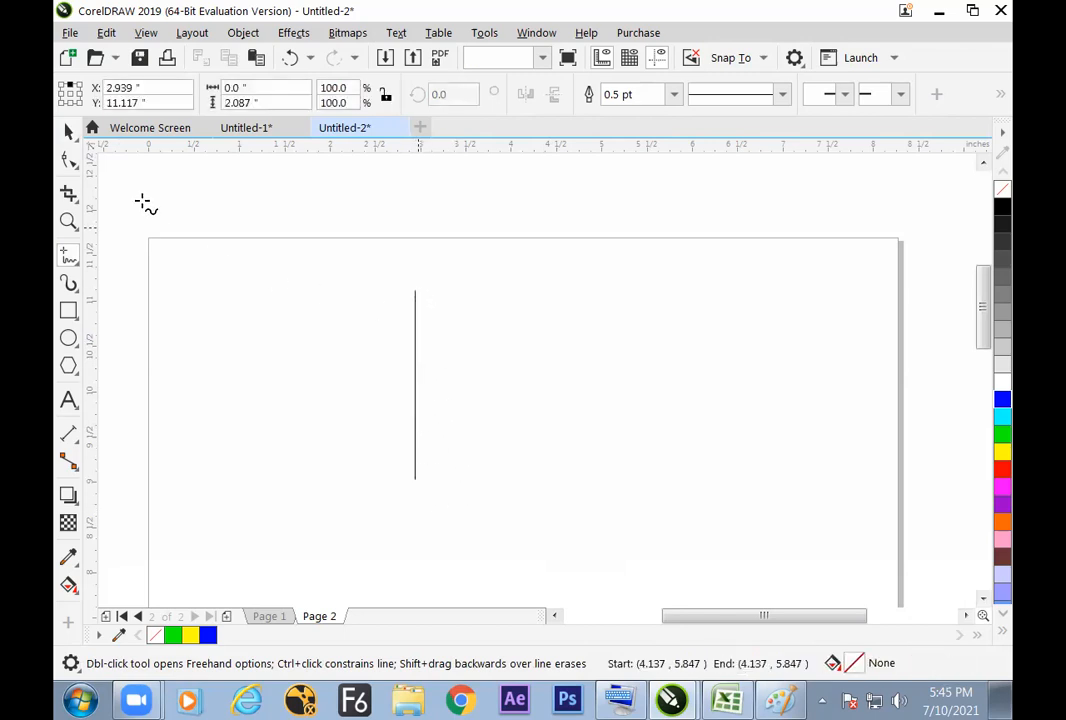
Step: Set the vertical line's outline width to 36 pt
click(70, 133)
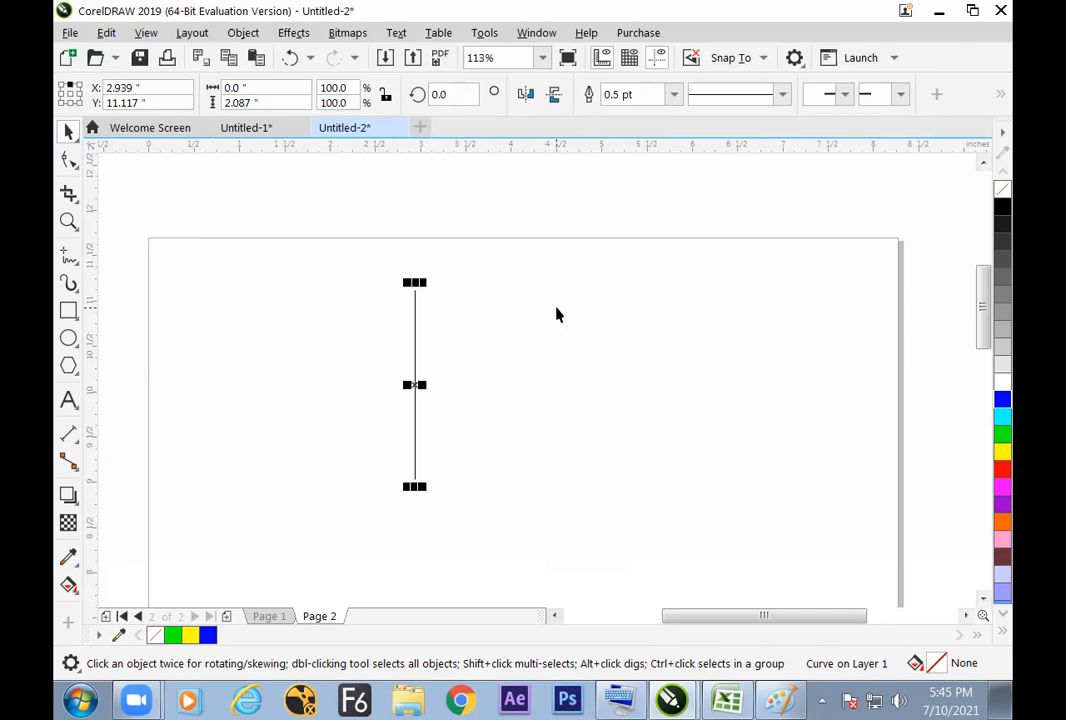
click(674, 94)
click(644, 312)
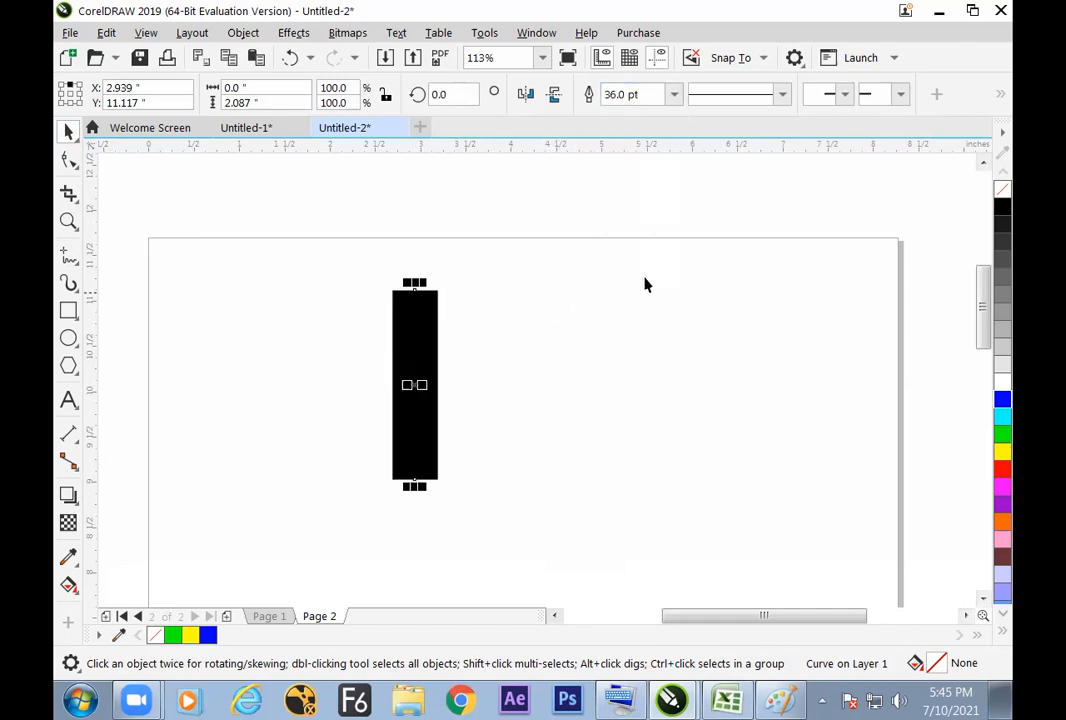
Step: Move the thick vertical line down about 0.46 inches and keep it selected
click(469, 278)
drag(429, 400, 431, 441)
click(469, 445)
click(427, 467)
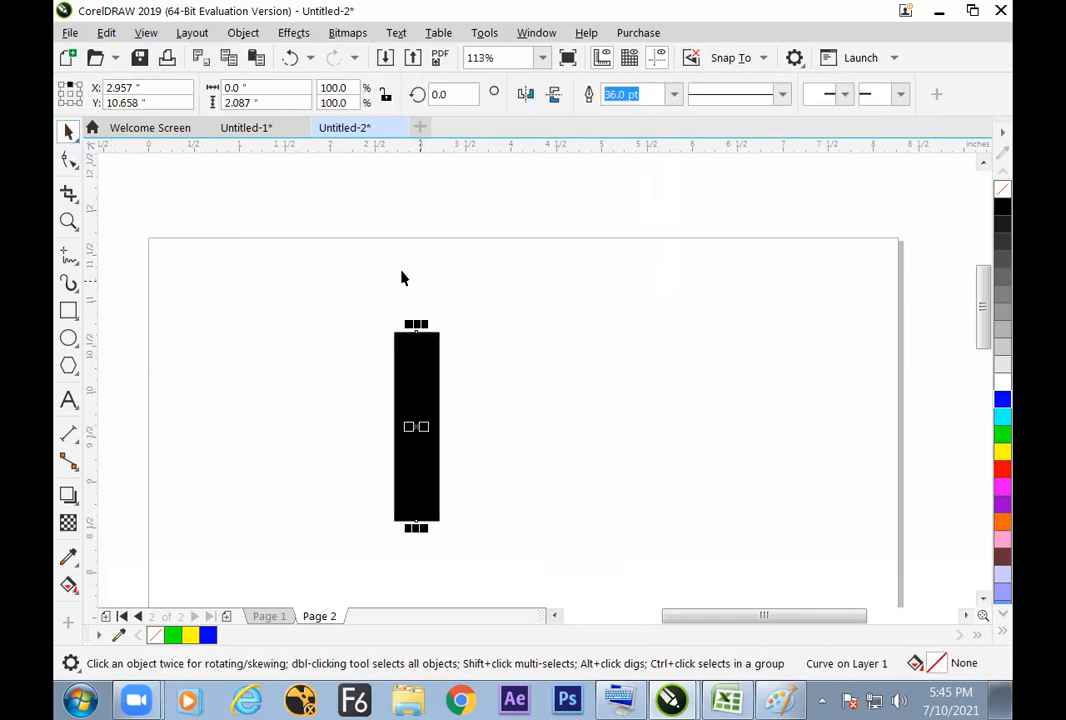
drag(416, 521, 415, 522)
click(445, 454)
click(428, 459)
Step: Select the vertical line's lower end node with the Shape tool and add nodes twice to divide the line into four equal segments
click(69, 160)
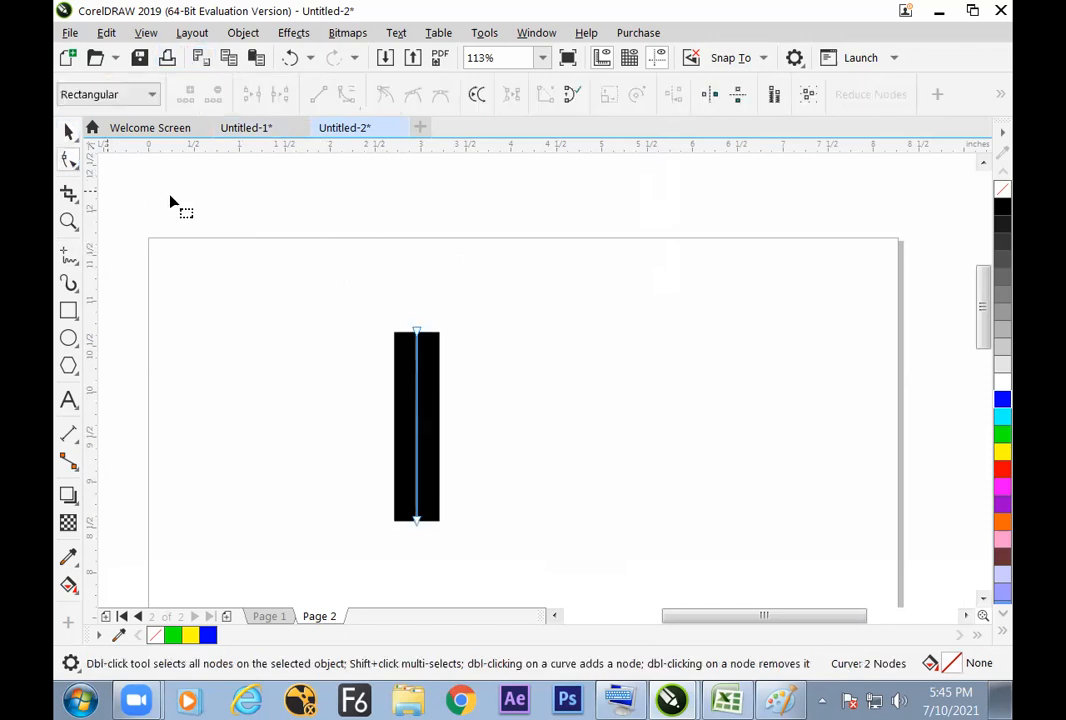
drag(485, 548, 328, 495)
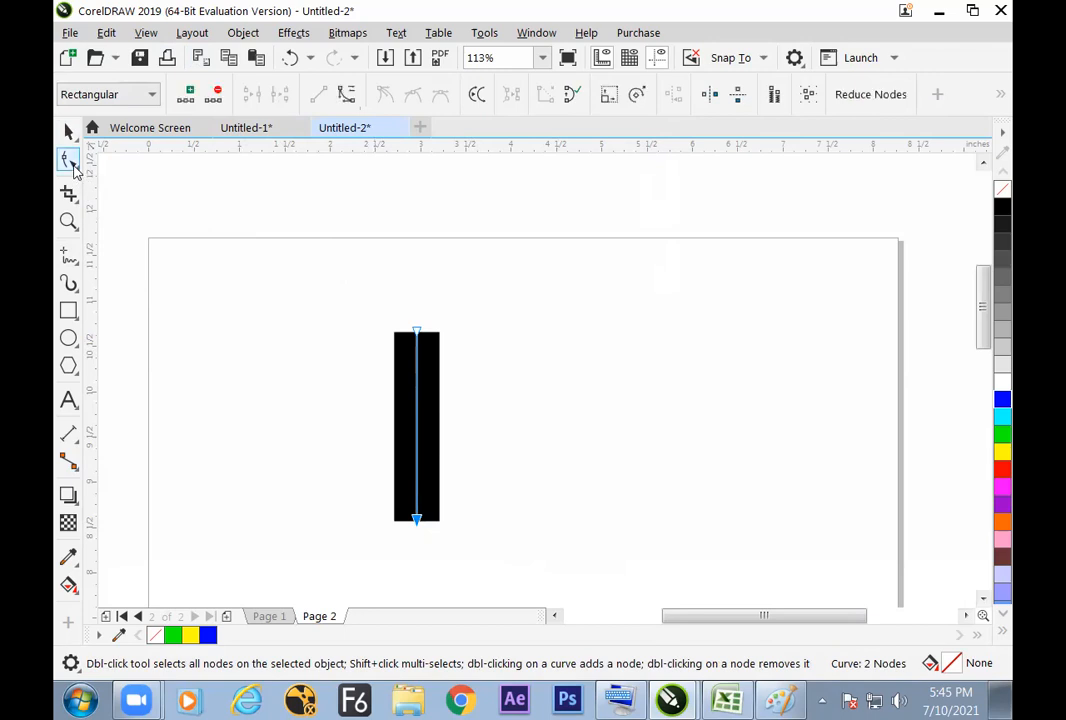
drag(514, 521, 340, 483)
drag(452, 550, 338, 487)
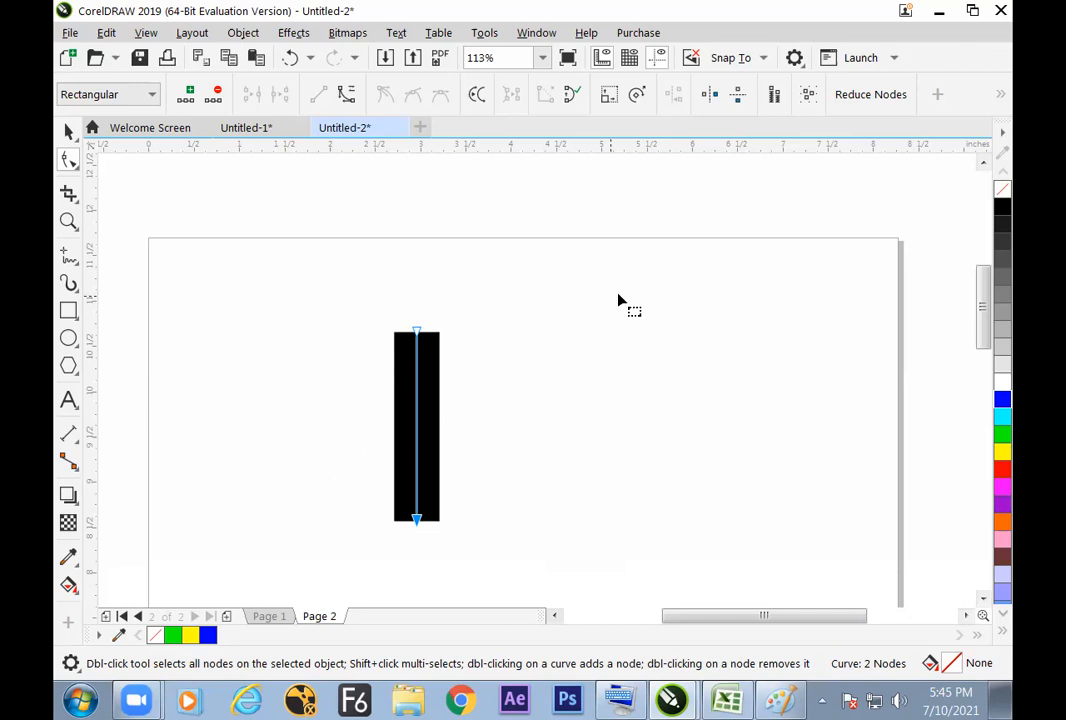
click(188, 96)
click(190, 96)
Step: Select the vertical line's three inner nodes, break the curve at them, and select the line as an object
drag(364, 375, 454, 501)
click(280, 94)
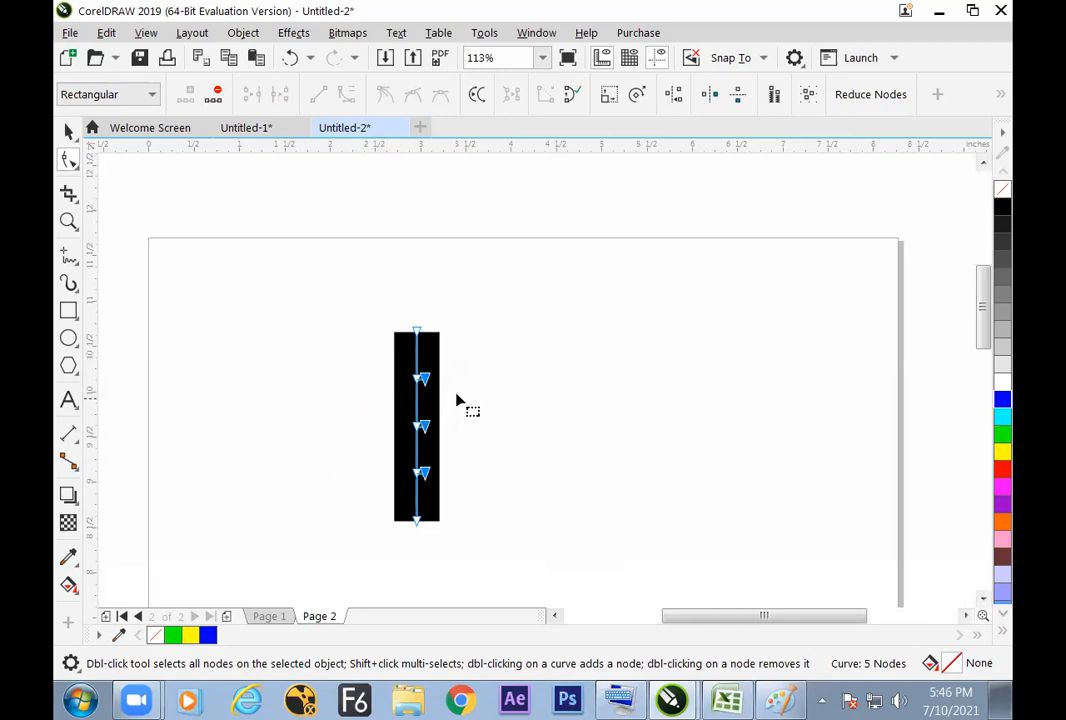
click(68, 131)
click(426, 364)
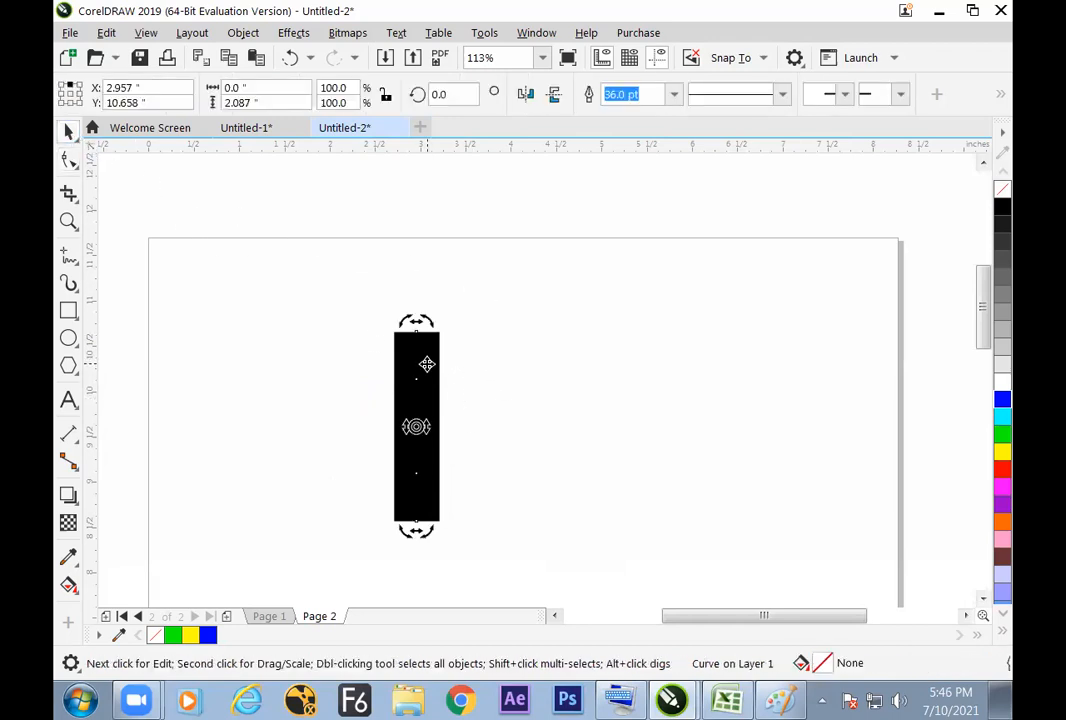
Step: Lengthen the broken line to about 3.53 inches by moving its top end node up and its bottom end node down, and reselect it
key(F10)
drag(369, 297, 417, 262)
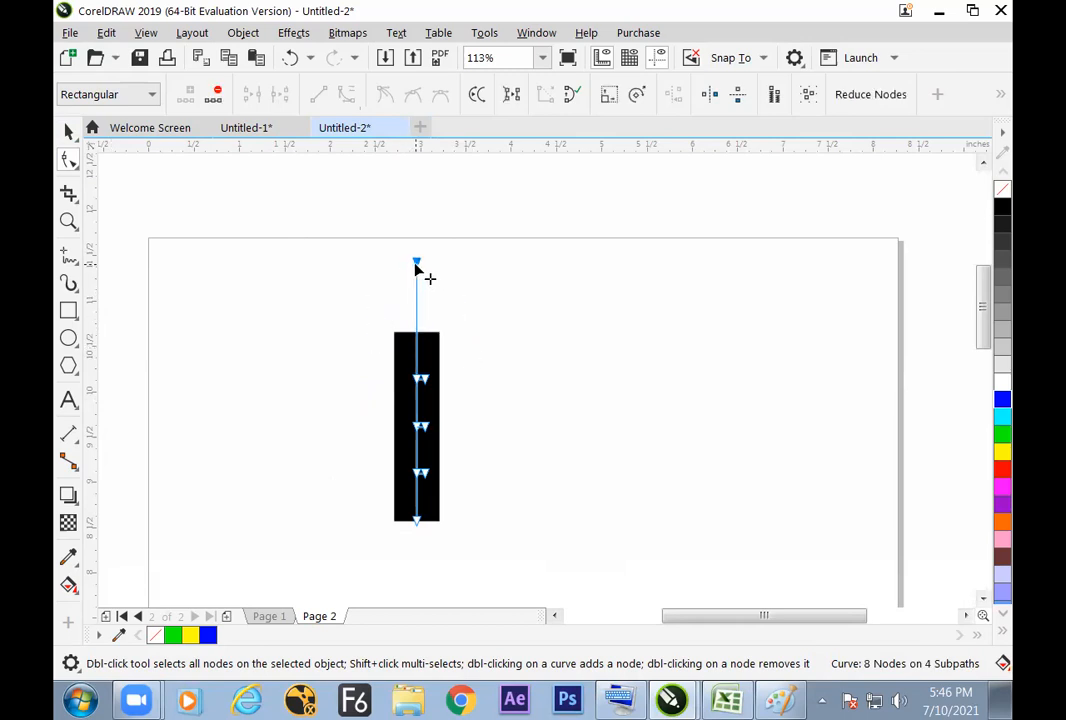
drag(417, 522, 420, 572)
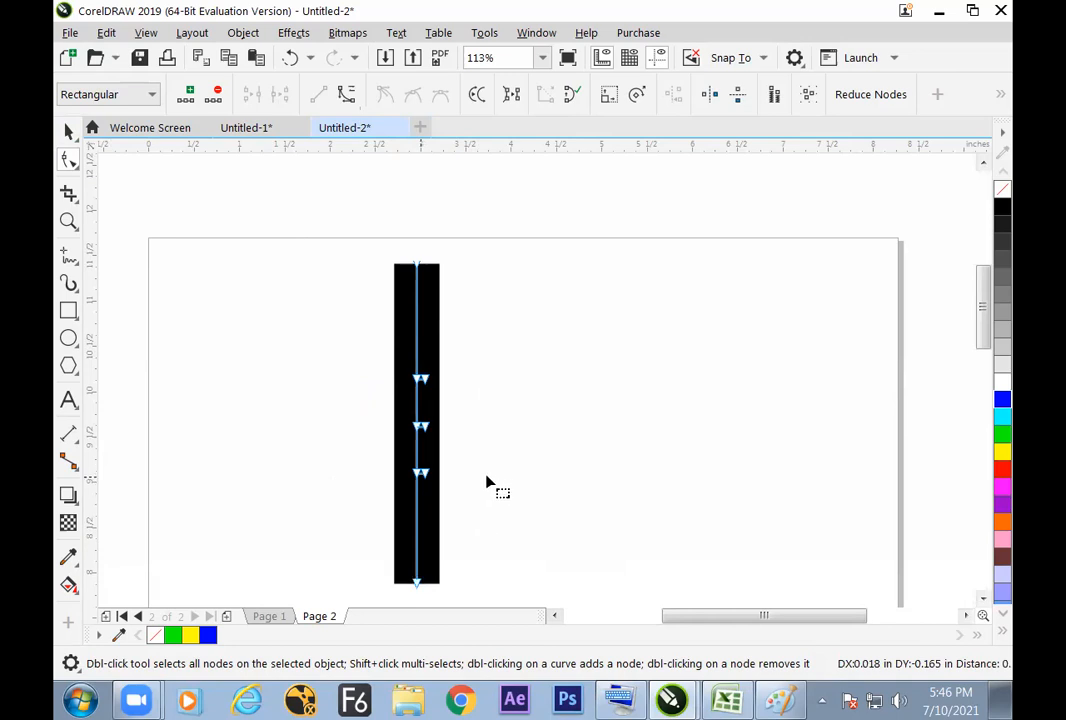
click(68, 131)
click(389, 304)
click(419, 333)
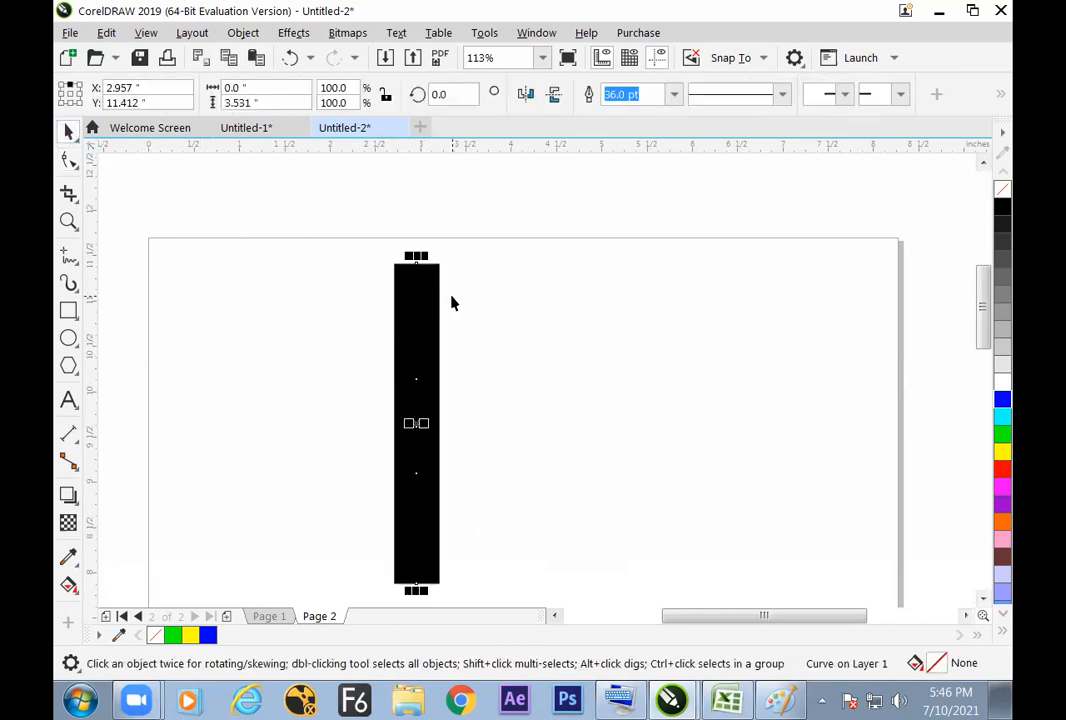
Step: Place a copy of the broken thick line about 1.83 inches to its right and break the copy's curve apart
drag(416, 393, 582, 393)
click(243, 33)
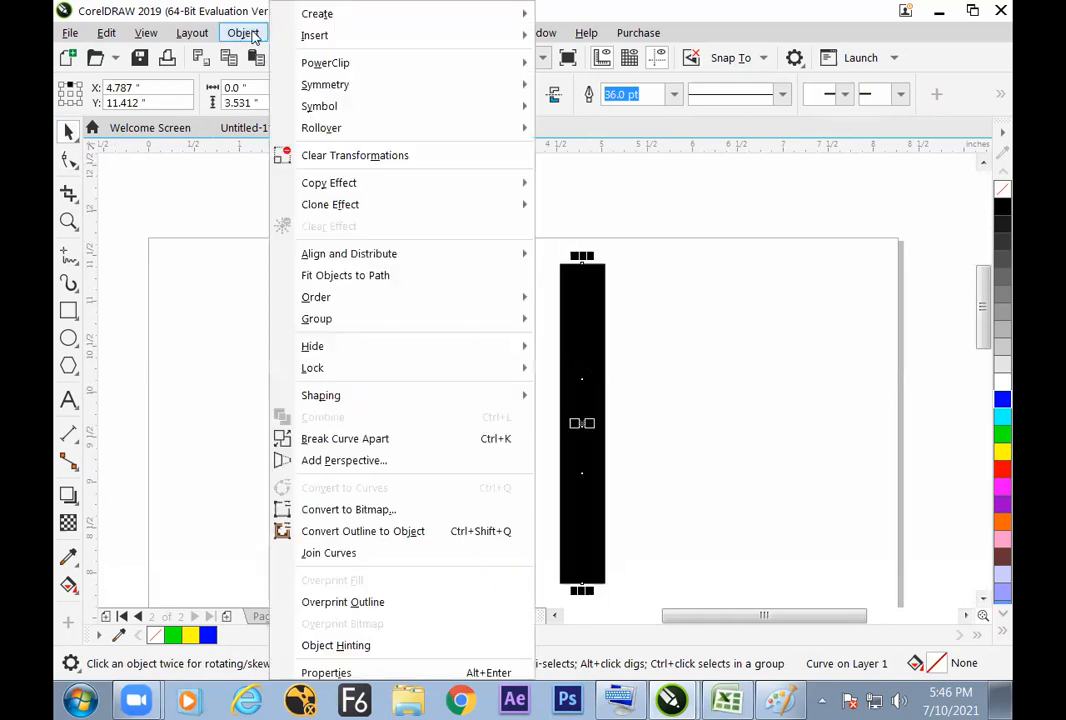
click(343, 439)
click(611, 333)
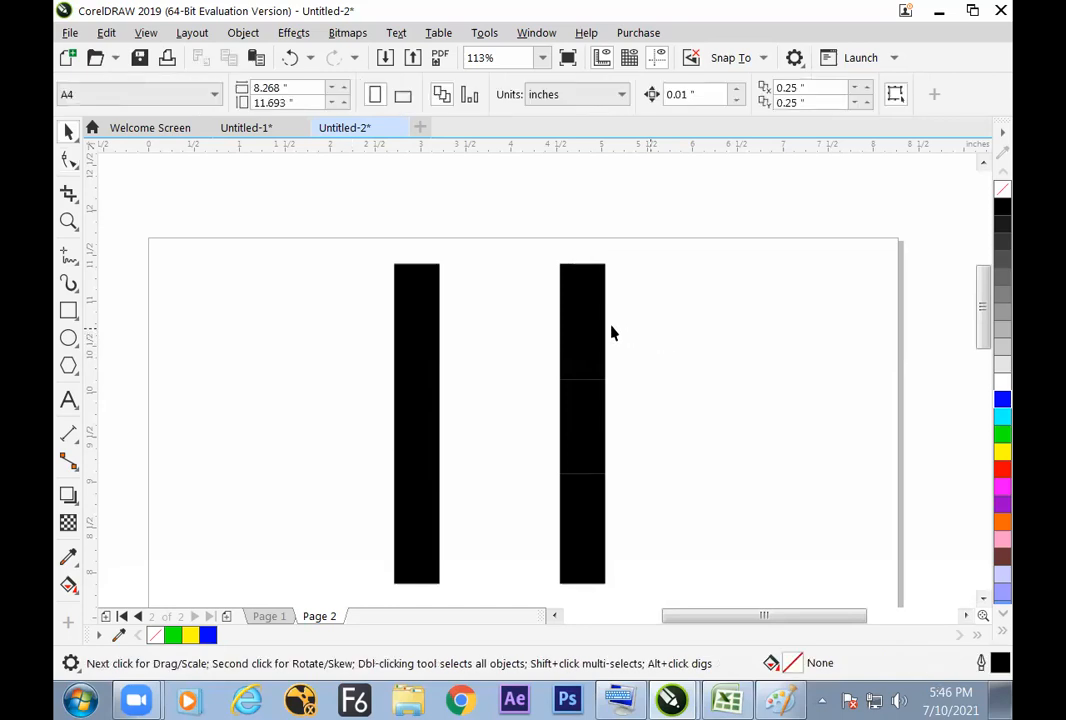
Step: Colour the outline of the copied line's top segment cyan
click(593, 301)
click(1002, 418)
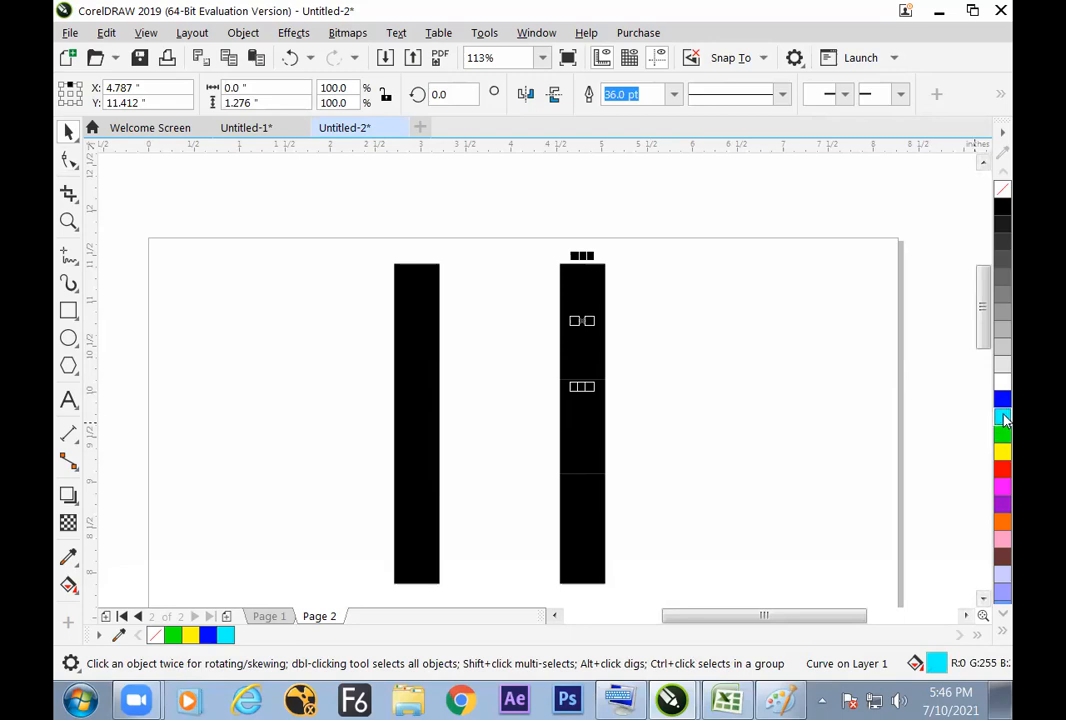
click(735, 429)
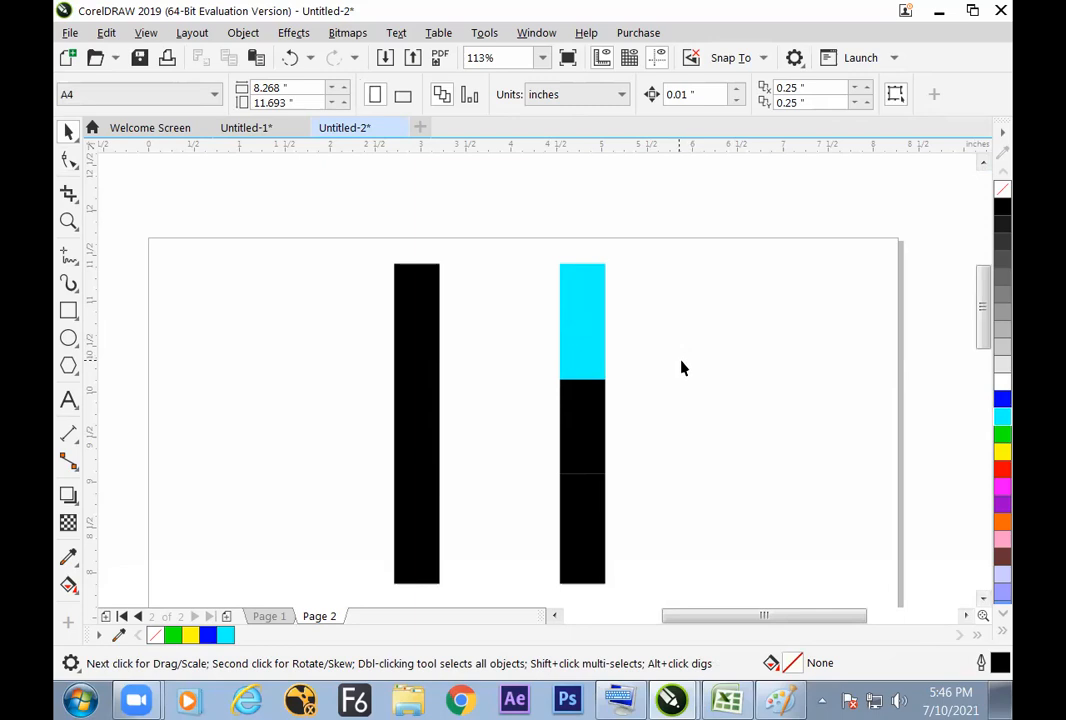
click(600, 347)
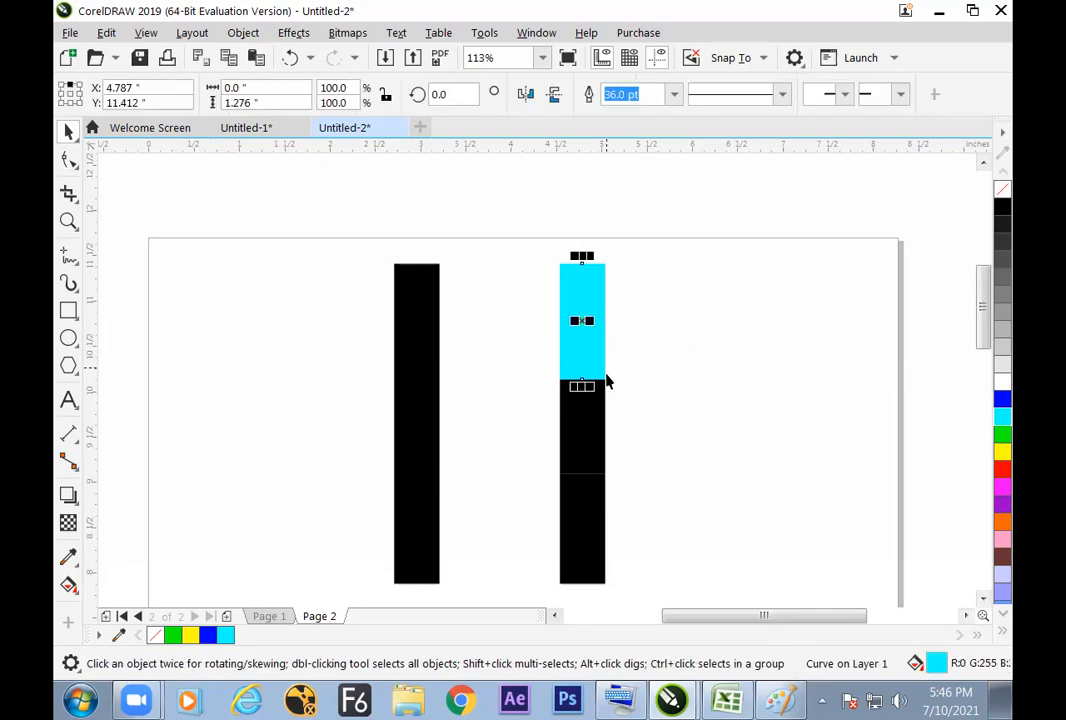
click(603, 445)
click(630, 402)
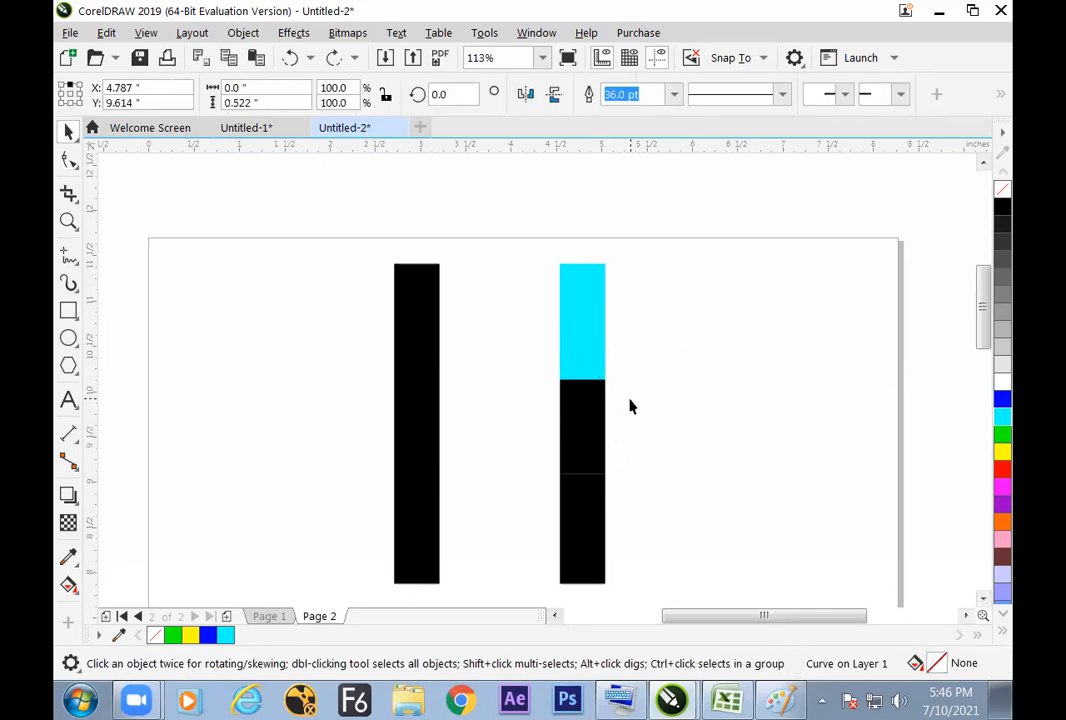
click(603, 409)
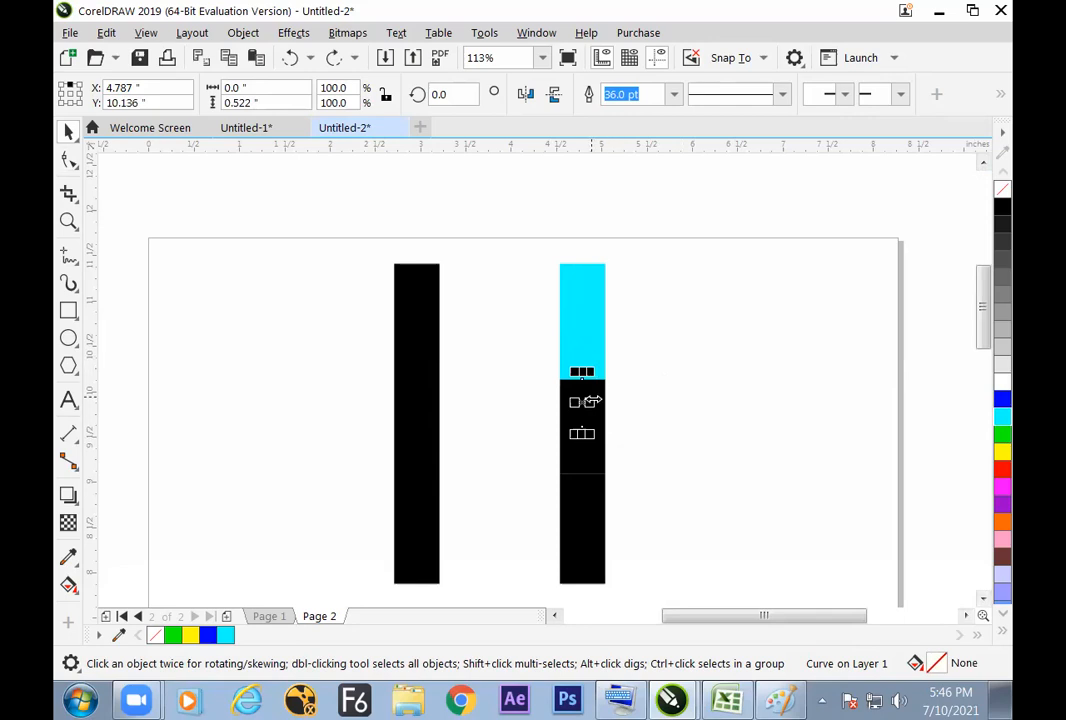
click(617, 423)
click(604, 427)
Step: Duplicate the cyan top segment about 0.49 inches to the right and set the copy's outline width to 5 pt
click(588, 336)
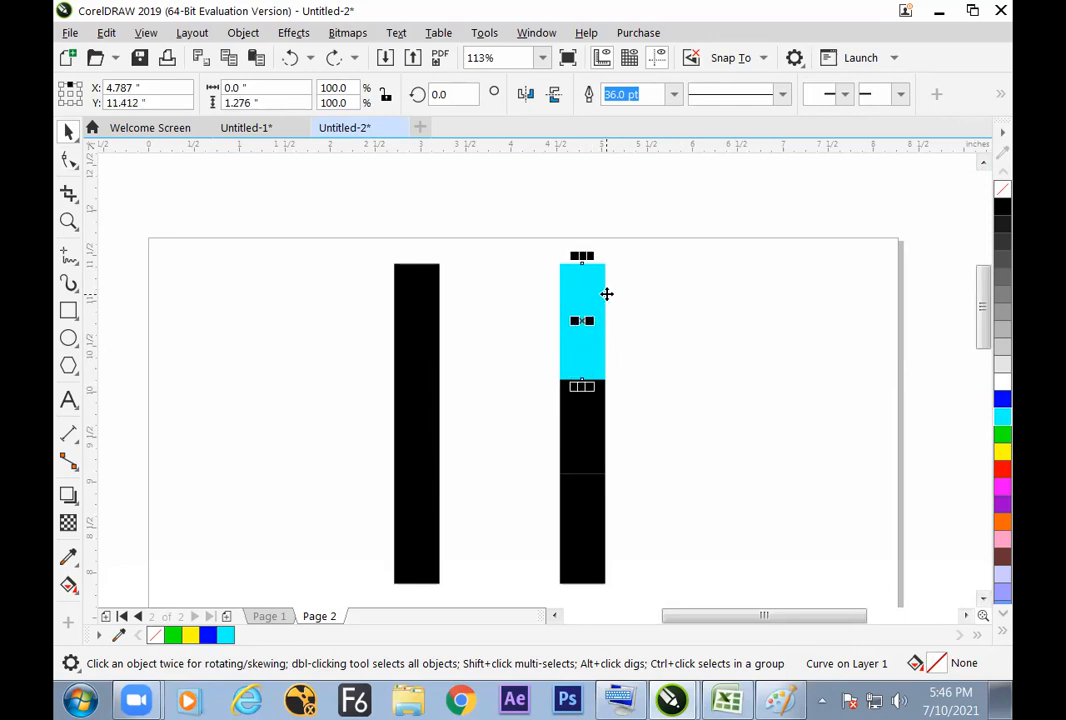
drag(585, 316, 623, 314)
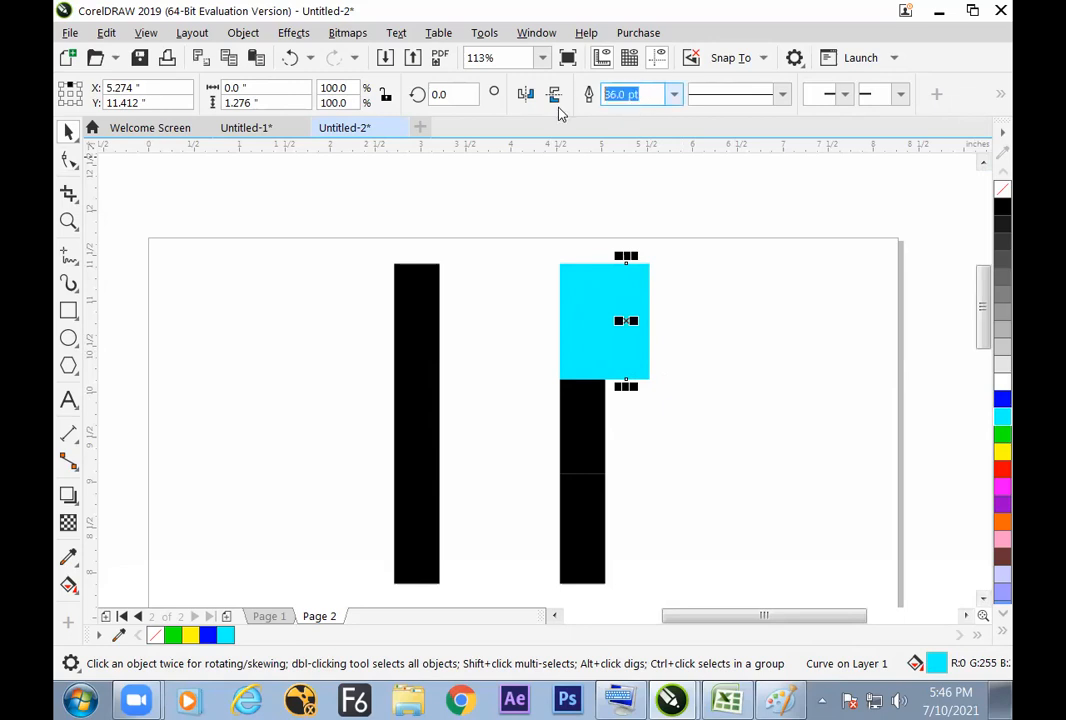
text(5)
key(Return)
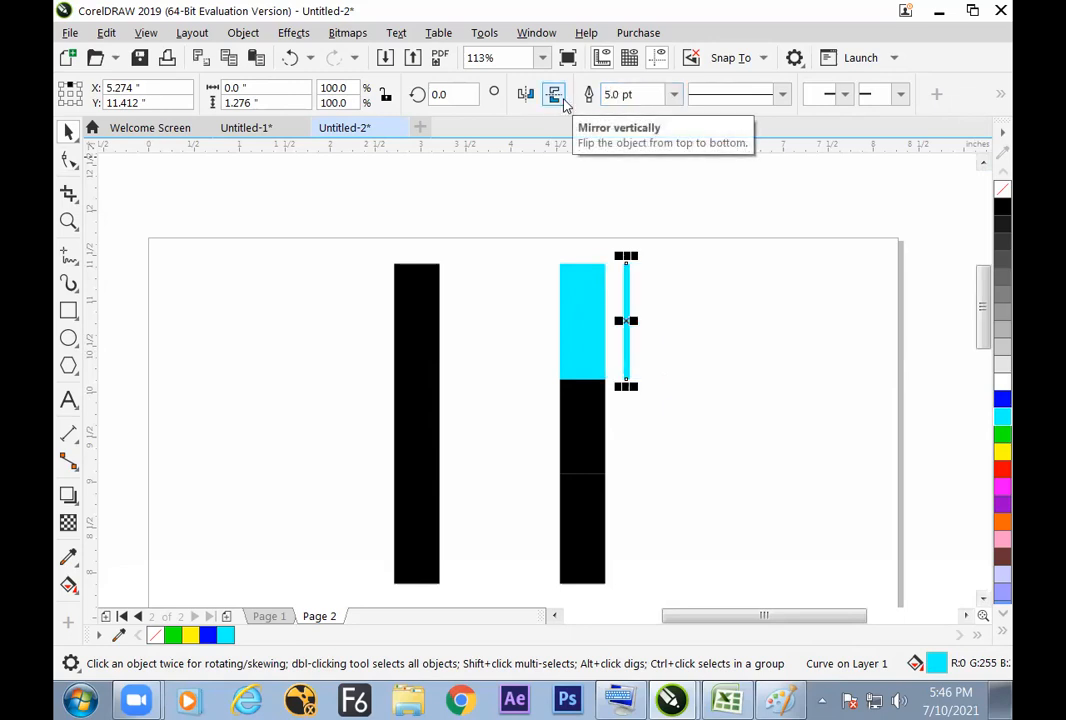
Step: Move the thin cyan line about 0.15 inches left so it sits just beside the thick cyan segment
drag(626, 321, 619, 350)
click(628, 338)
click(612, 344)
click(678, 338)
click(669, 352)
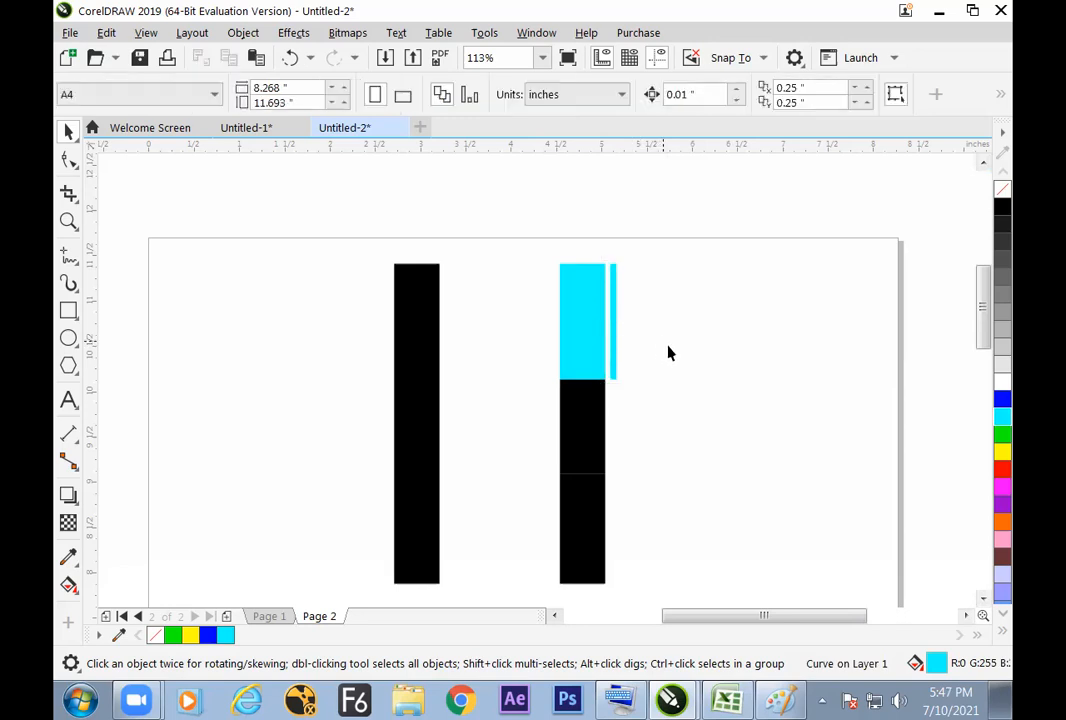
Step: Make a 0.5-inch-high copy of the thin cyan line and nudge it 0.06 inches left to bridge to the thick segment
click(614, 347)
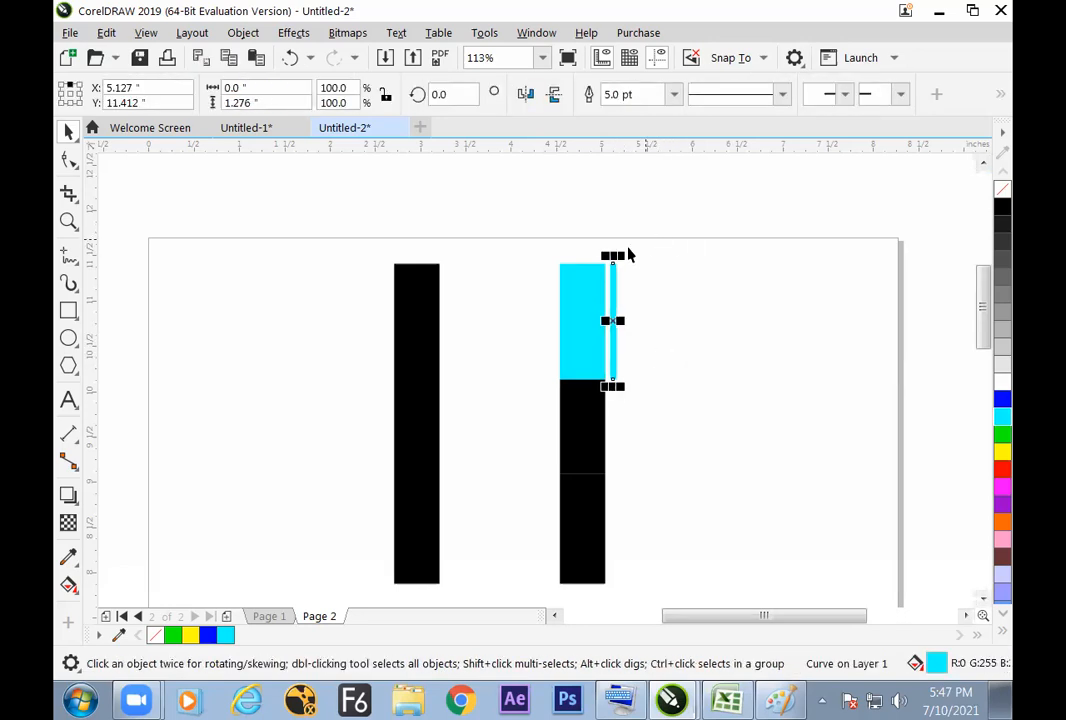
click(240, 102)
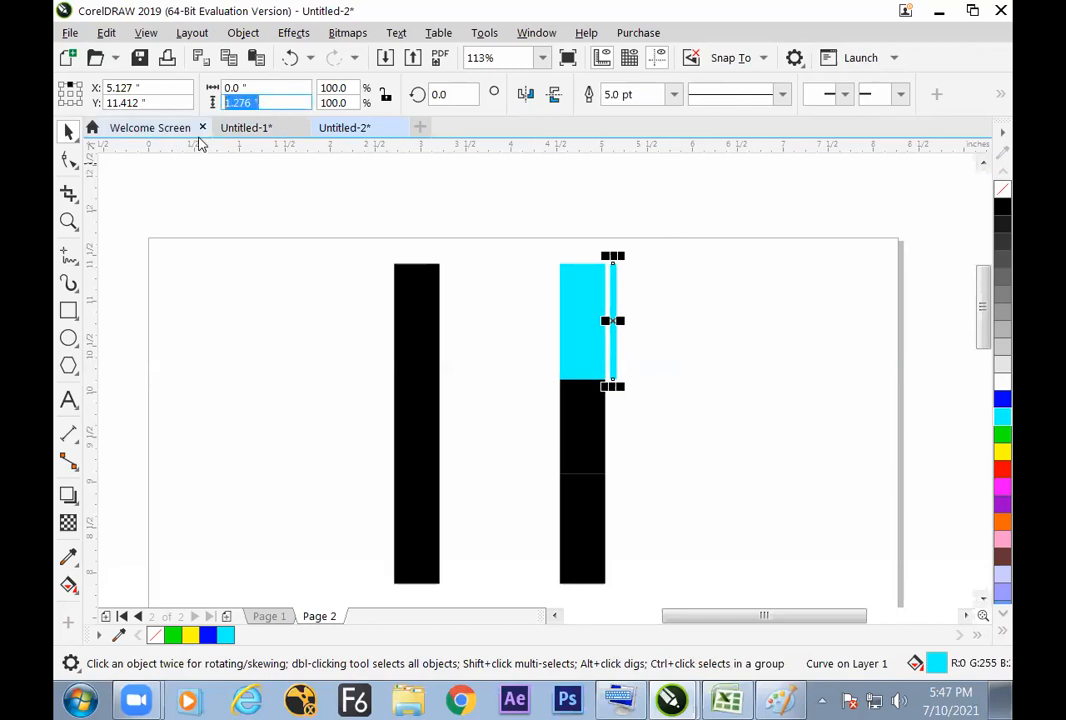
text(0.5)
key(Return)
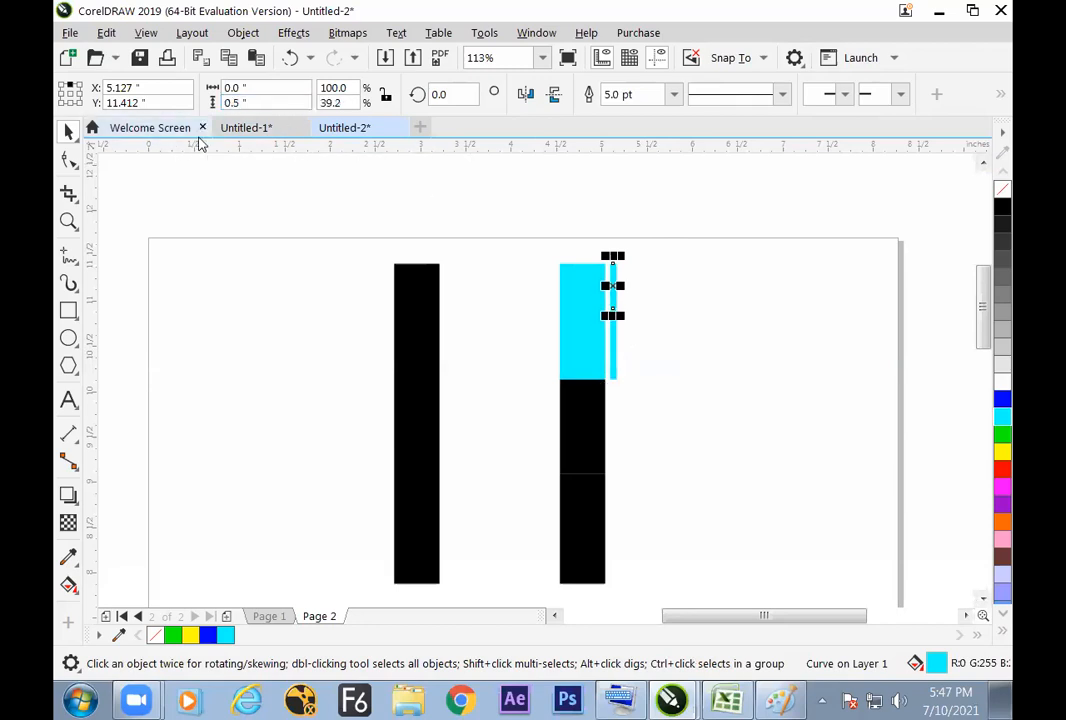
key(Left)
key(Left)
key(Left)
key(Left)
key(Left)
key(Left)
key(Left)
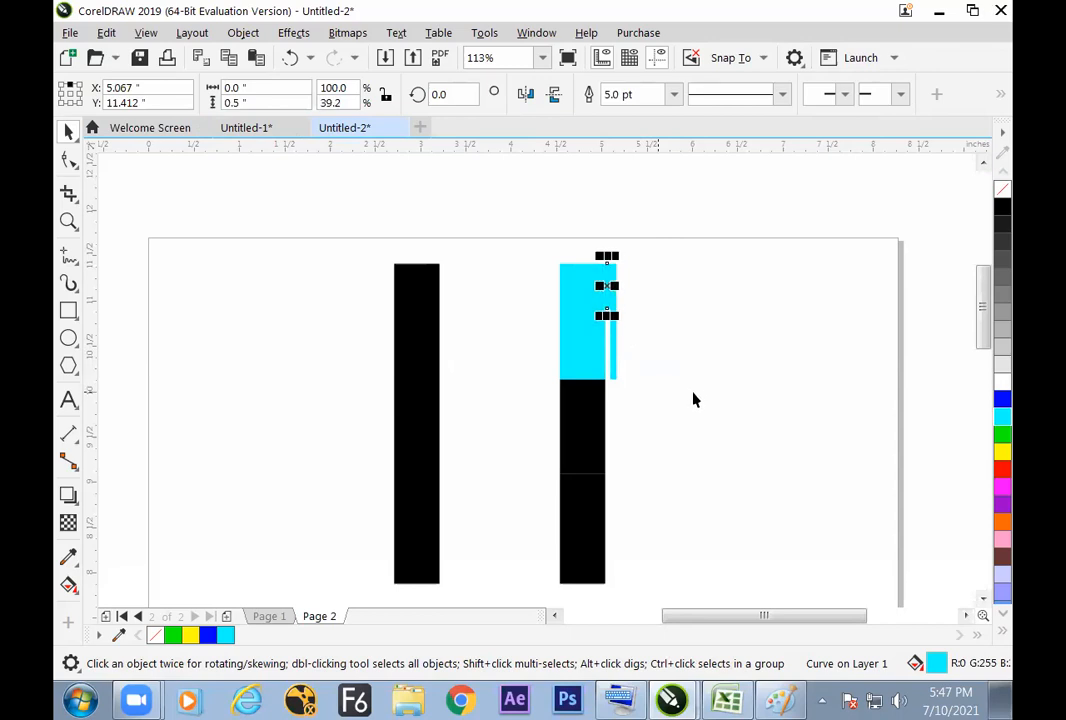
click(709, 488)
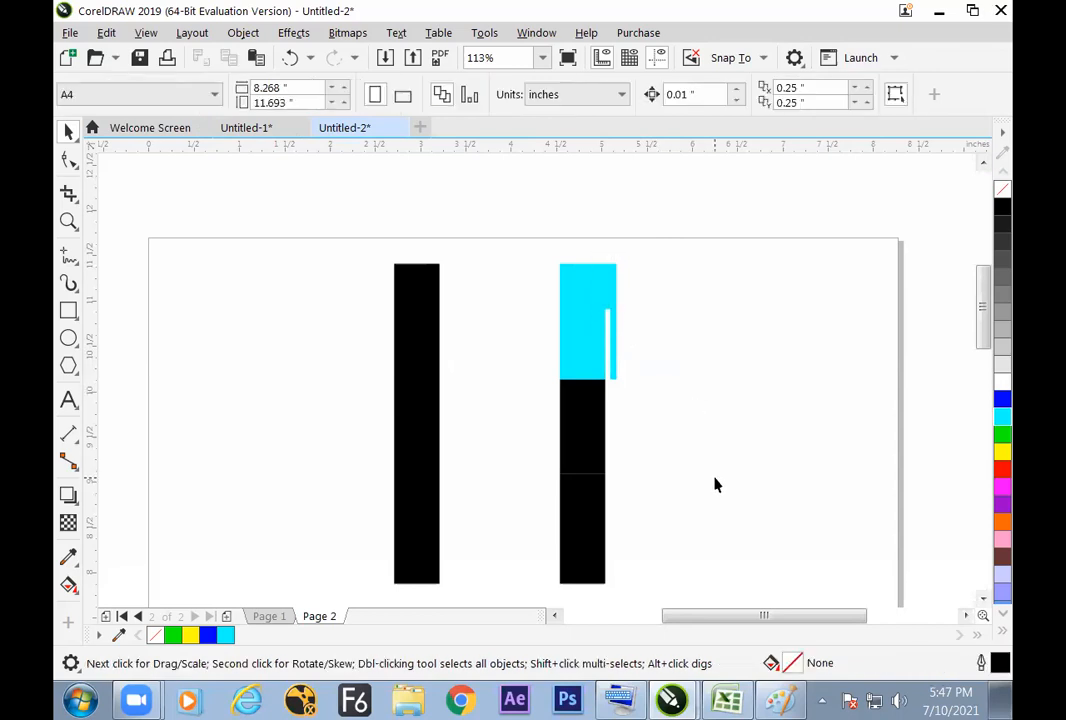
drag(986, 311, 984, 329)
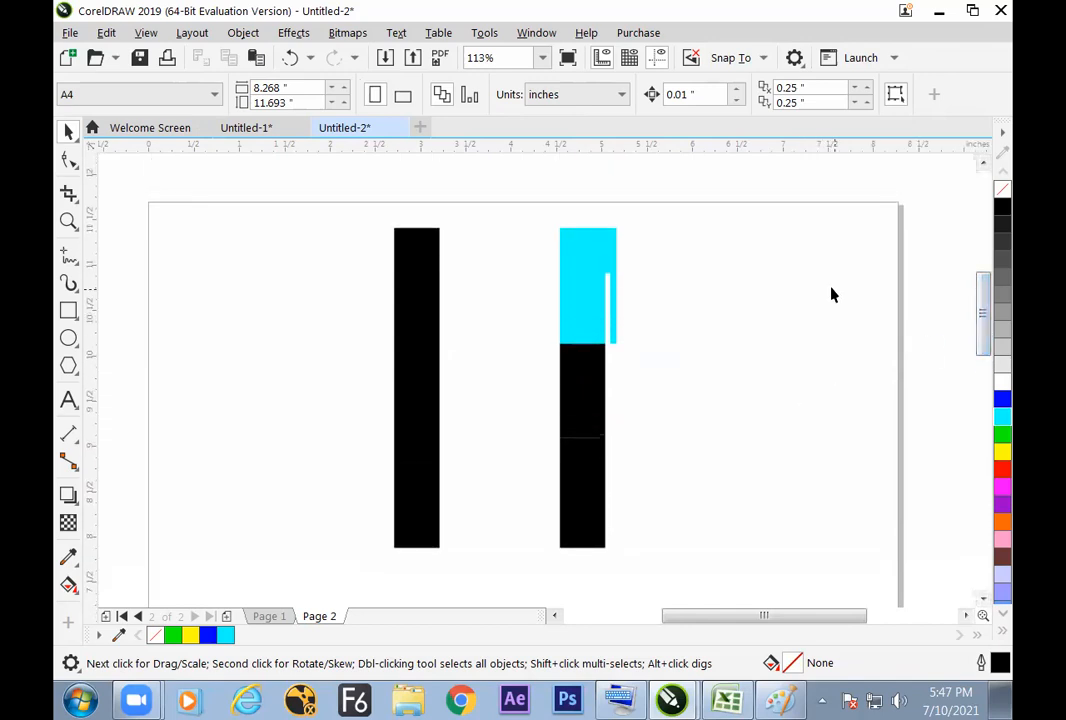
click(597, 364)
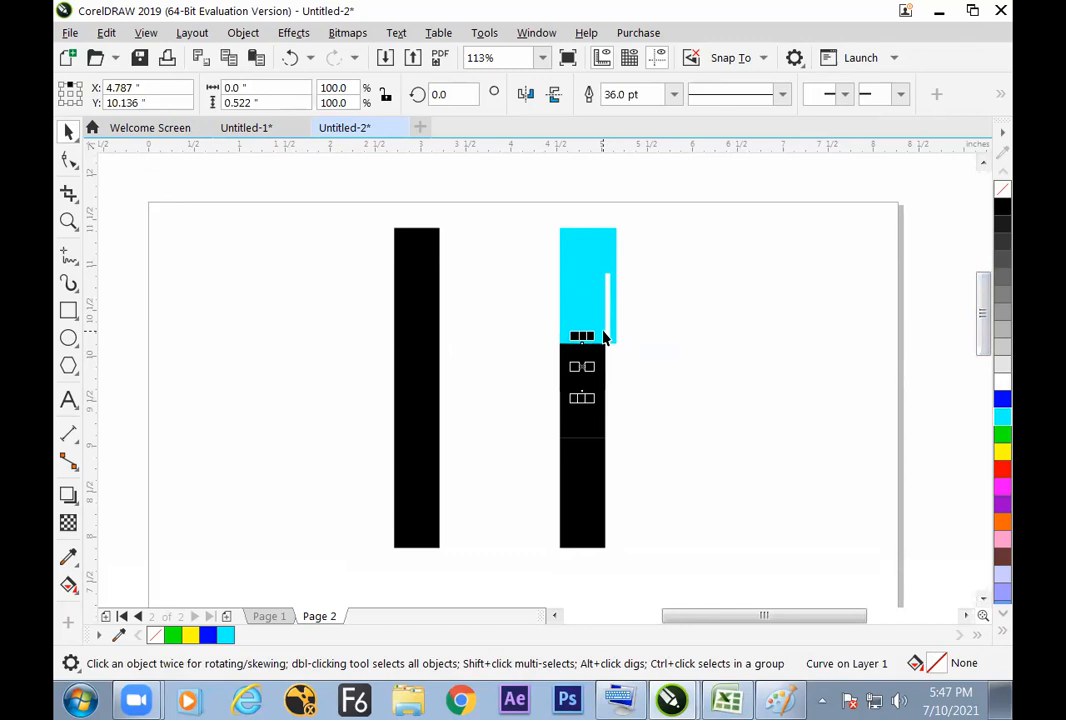
drag(582, 345, 583, 388)
key(ctrl+z)
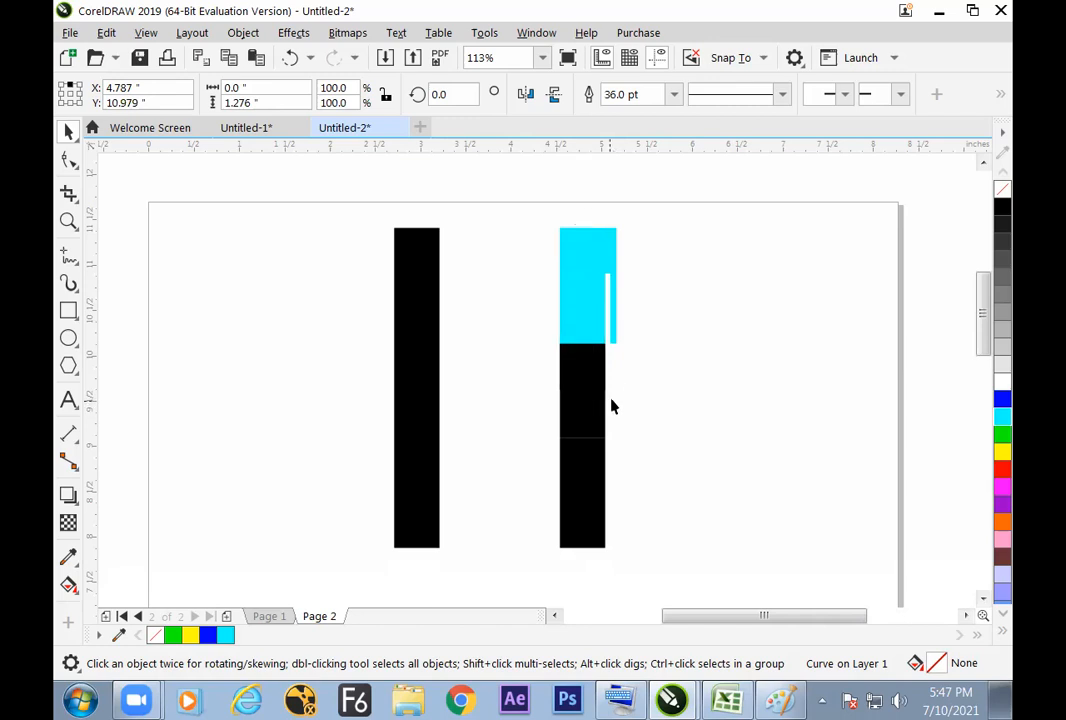
Step: Shorten a bottom black segment to about 0.085 inches at the line's lower end and apply the cyan sampled from the top segment
click(583, 377)
drag(585, 516, 582, 557)
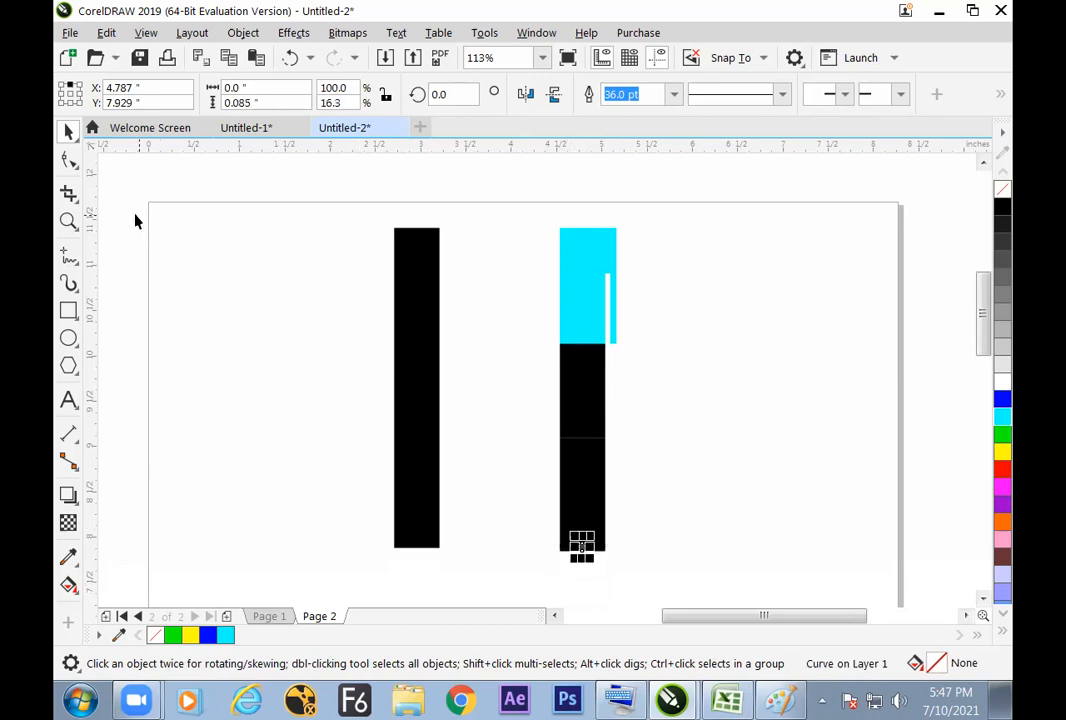
click(68, 556)
click(591, 259)
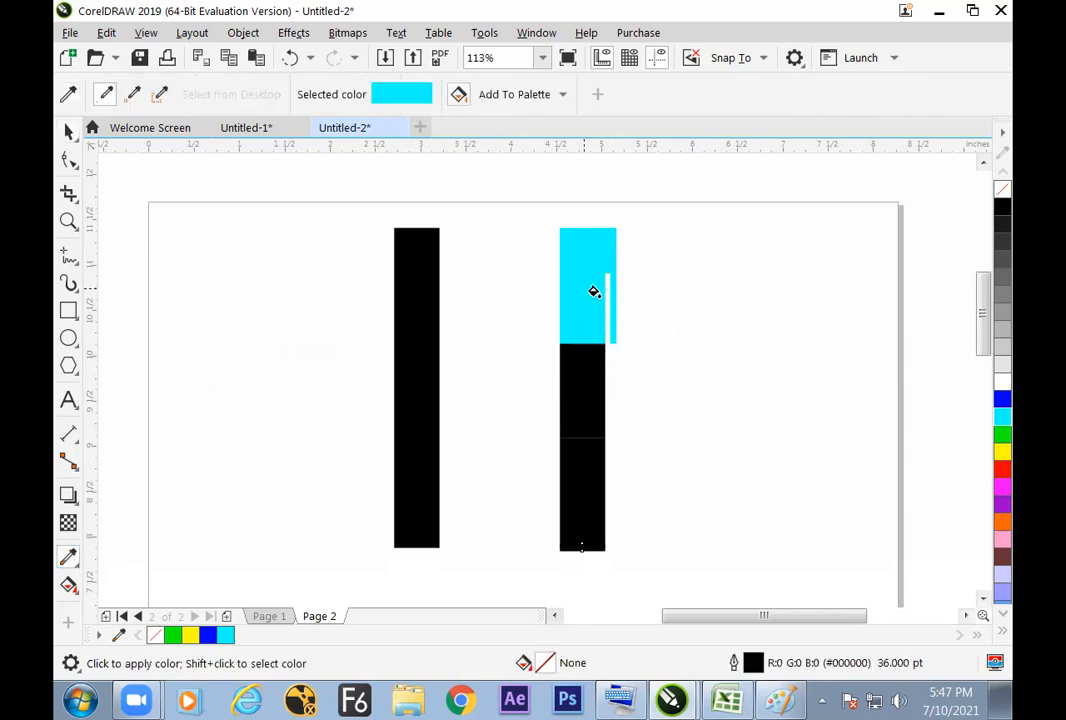
click(578, 547)
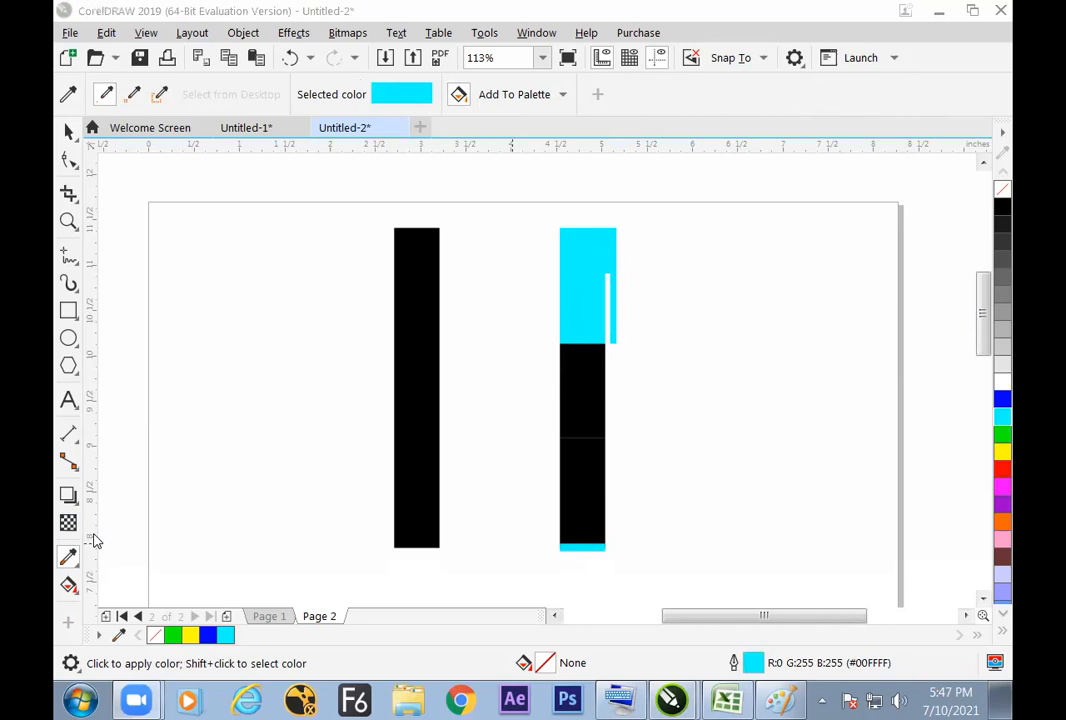
click(69, 132)
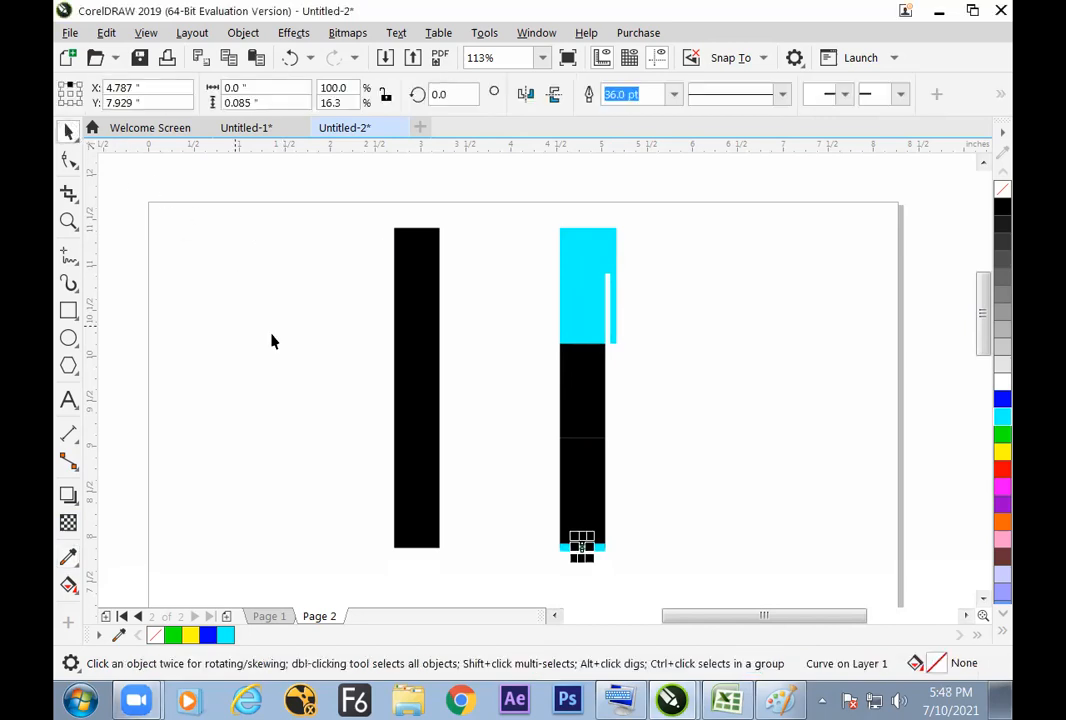
Step: Select all parts of the cyan and black pen shape and place a copy about 0.87 inches to its right
click(380, 343)
drag(673, 202, 545, 564)
click(650, 425)
drag(675, 217, 540, 552)
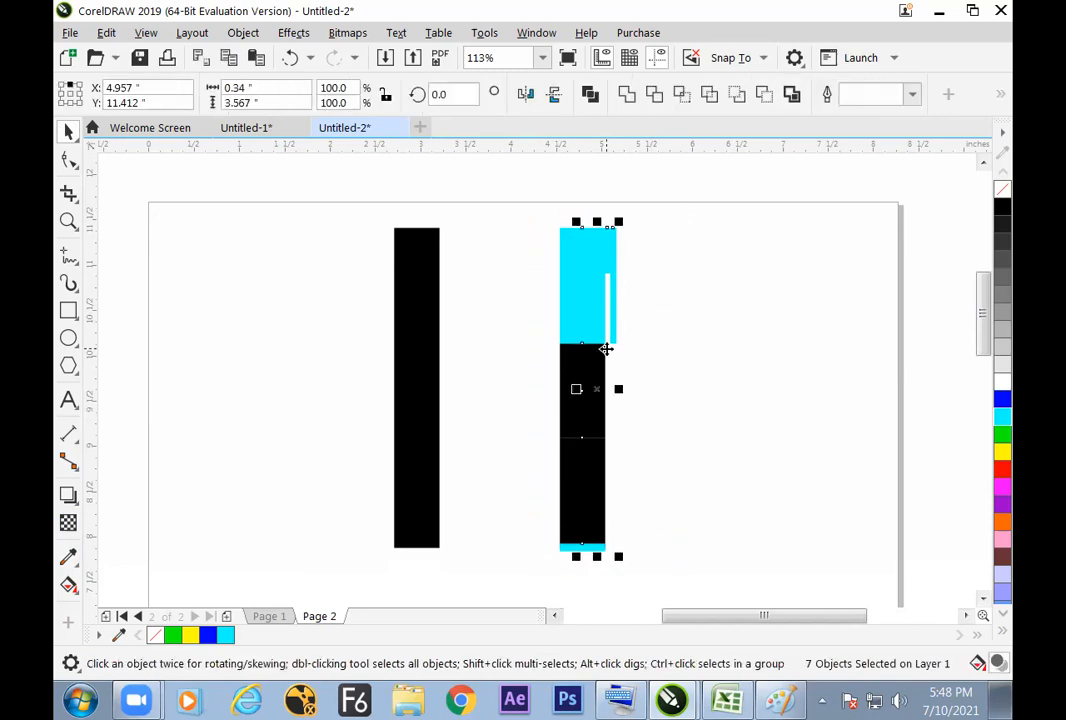
drag(613, 388, 692, 390)
click(722, 349)
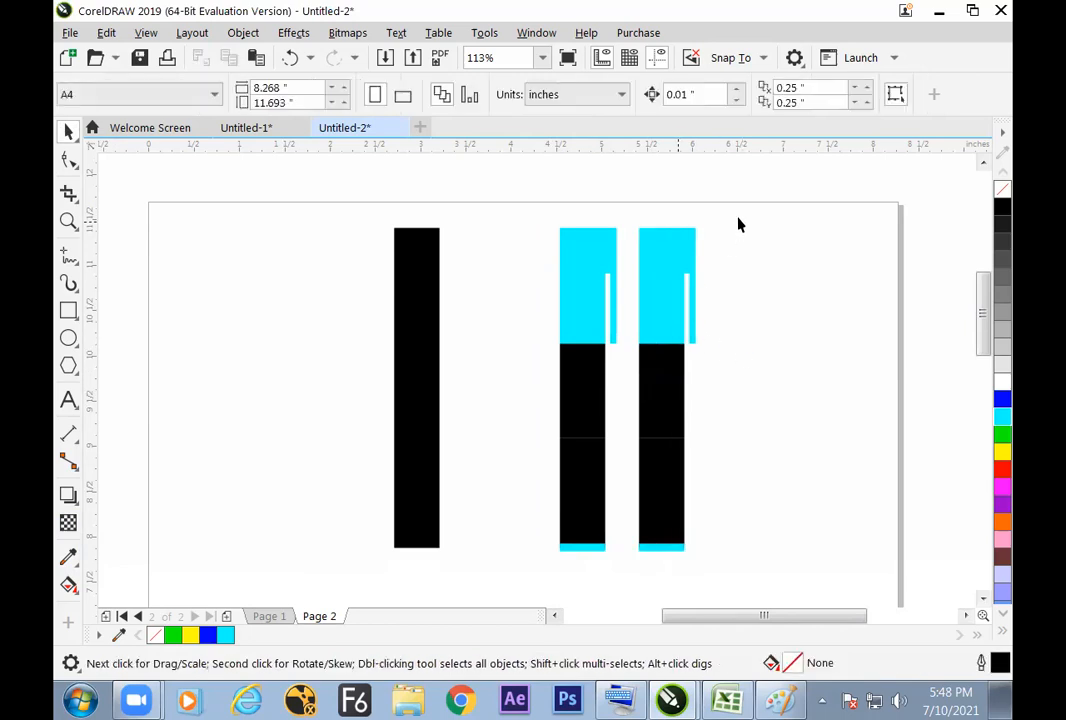
Step: Select the copied pen's cyan cap, clip and bottom segment together and recolour their outlines red
drag(632, 318, 627, 361)
drag(697, 563, 625, 537)
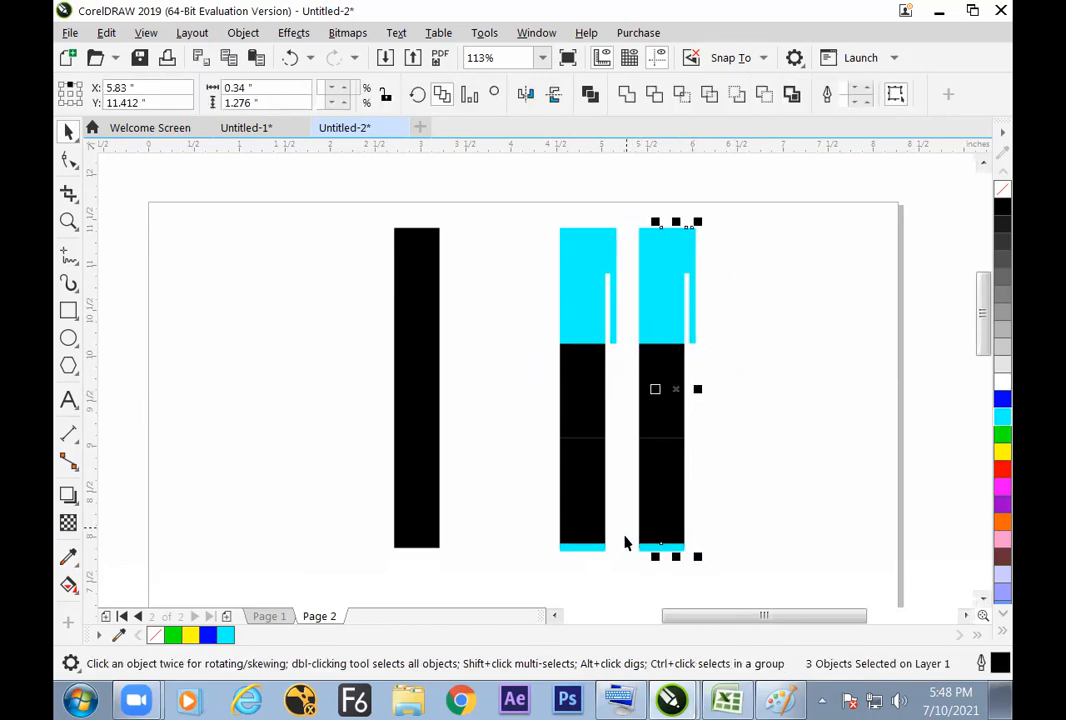
click(998, 467)
click(819, 486)
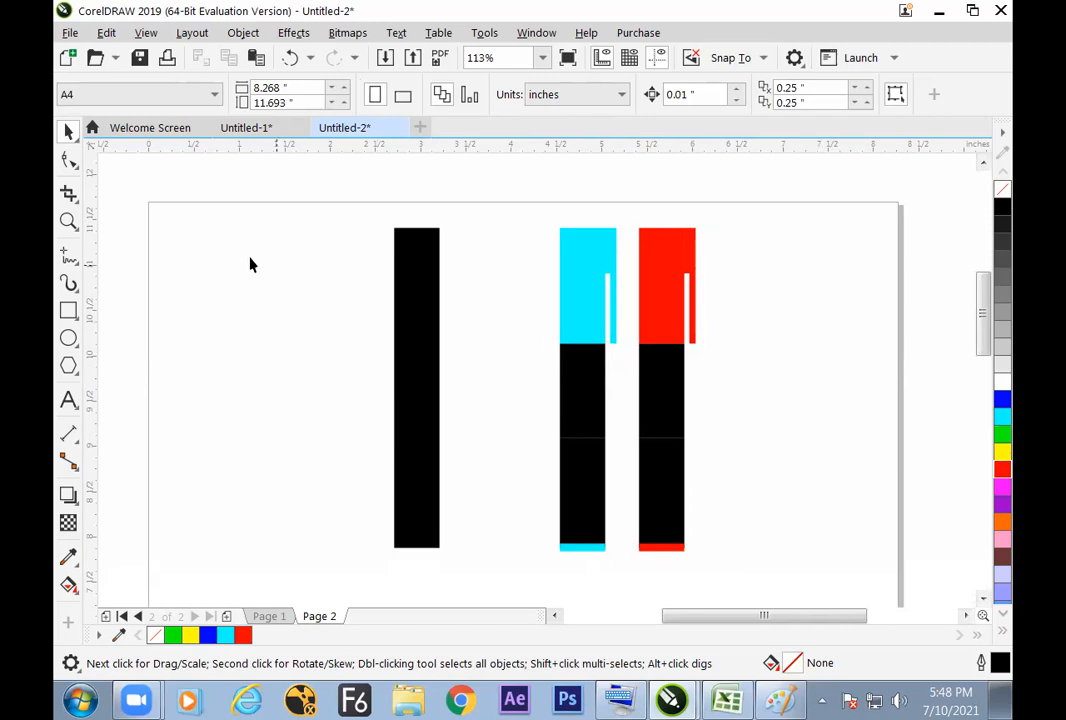
click(68, 256)
mouse_move(247, 234)
mouse_down()
mouse_move(240, 403)
mouse_move(255, 478)
mouse_up()
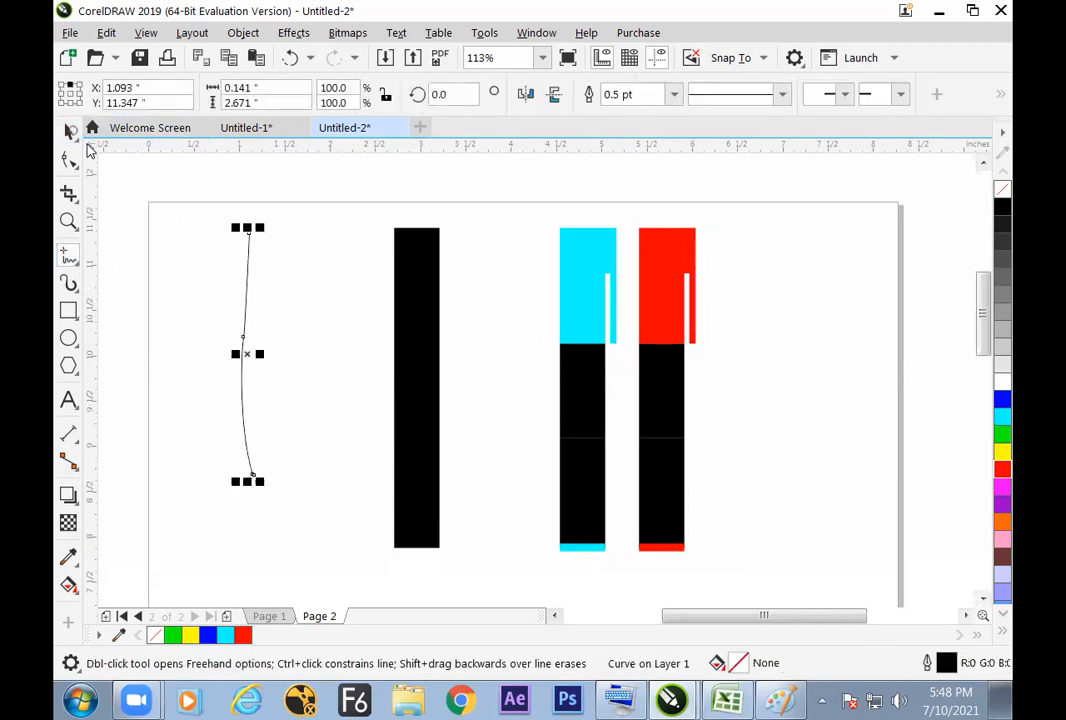
key(space)
key(Delete)
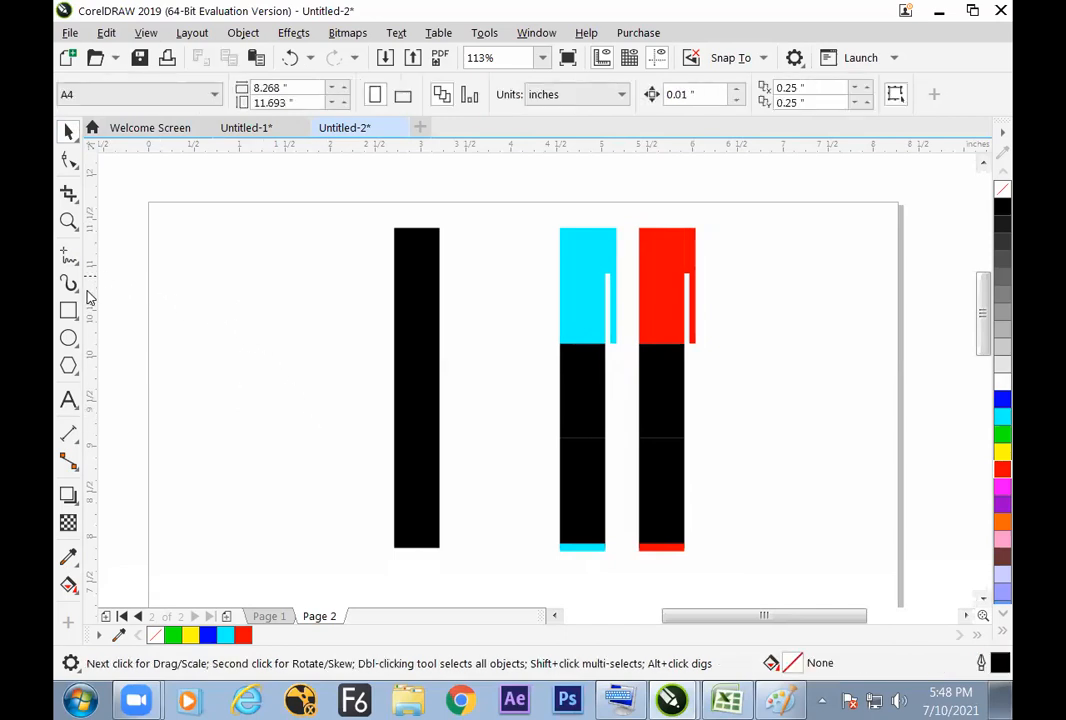
Step: Draw a straight vertical line about 2.62 inches long with the Freehand tool, left of the thick black line
click(68, 256)
mouse_move(247, 256)
mouse_down()
mouse_move(238, 385)
mouse_move(248, 492)
mouse_up()
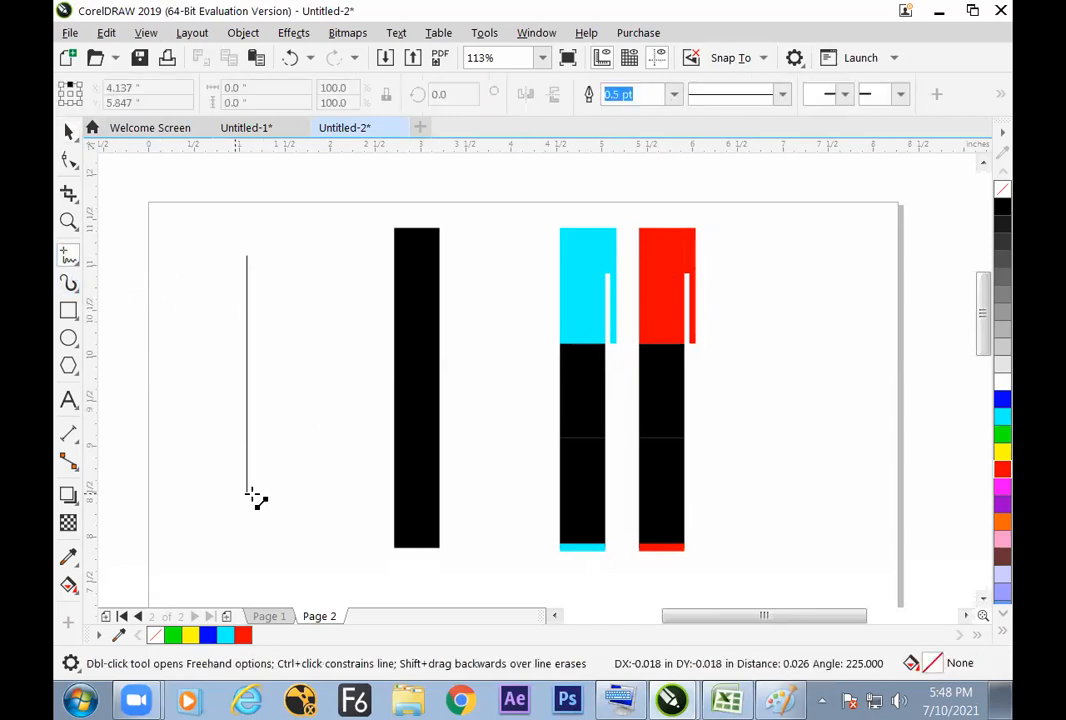
click(68, 131)
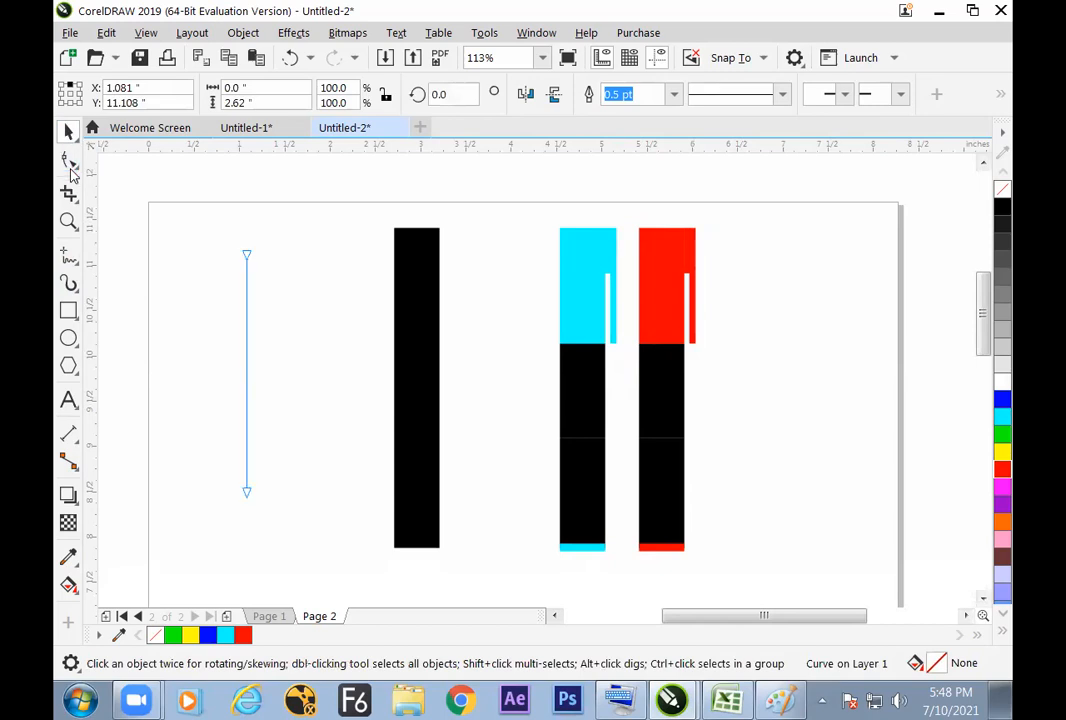
Step: Select the new line's lower end node with the Shape tool and add nodes twice to divide it into four equal segments
click(69, 163)
drag(277, 524, 270, 526)
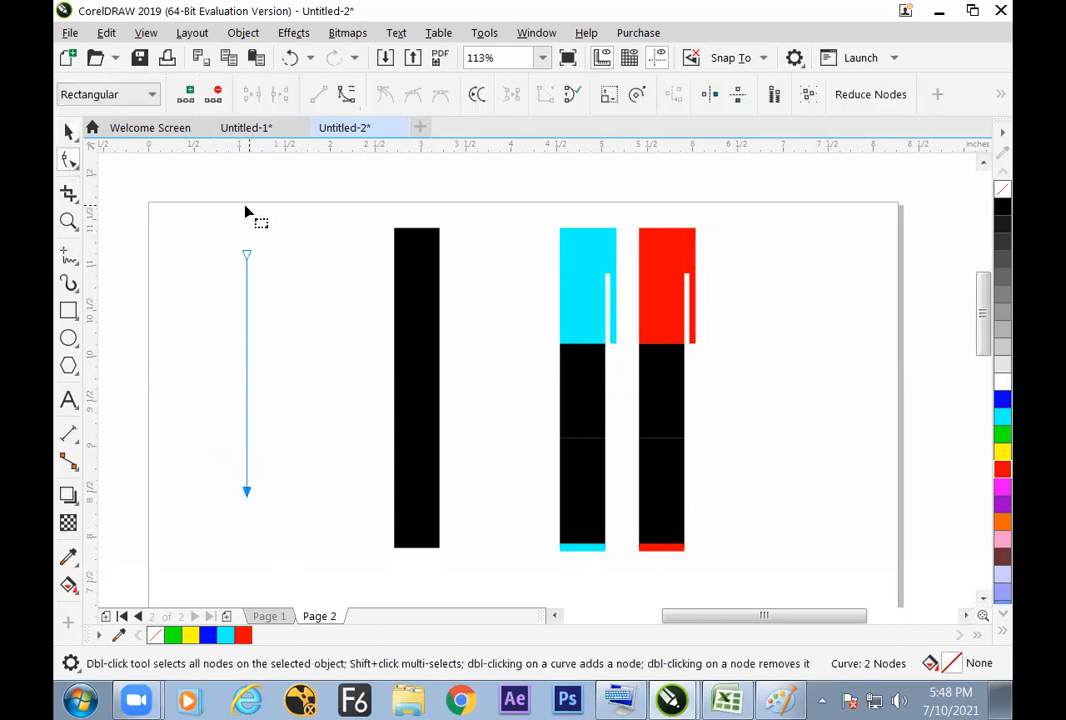
click(190, 97)
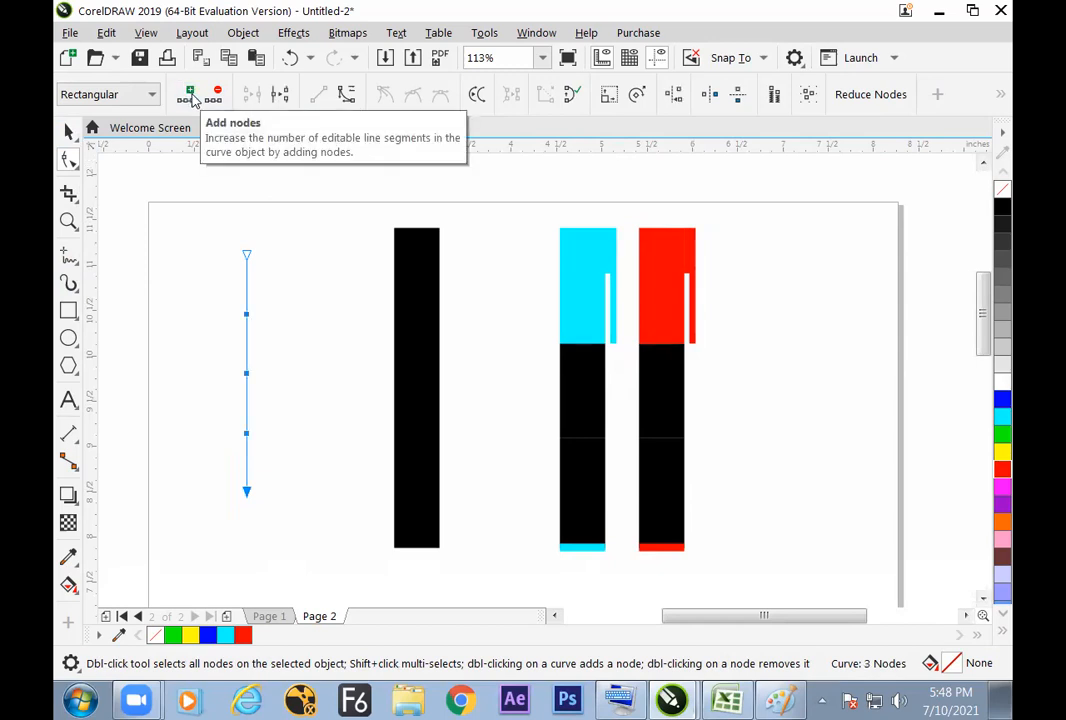
Step: Select the three inner nodes of the new vertical line and break the curve at them
drag(205, 299, 301, 496)
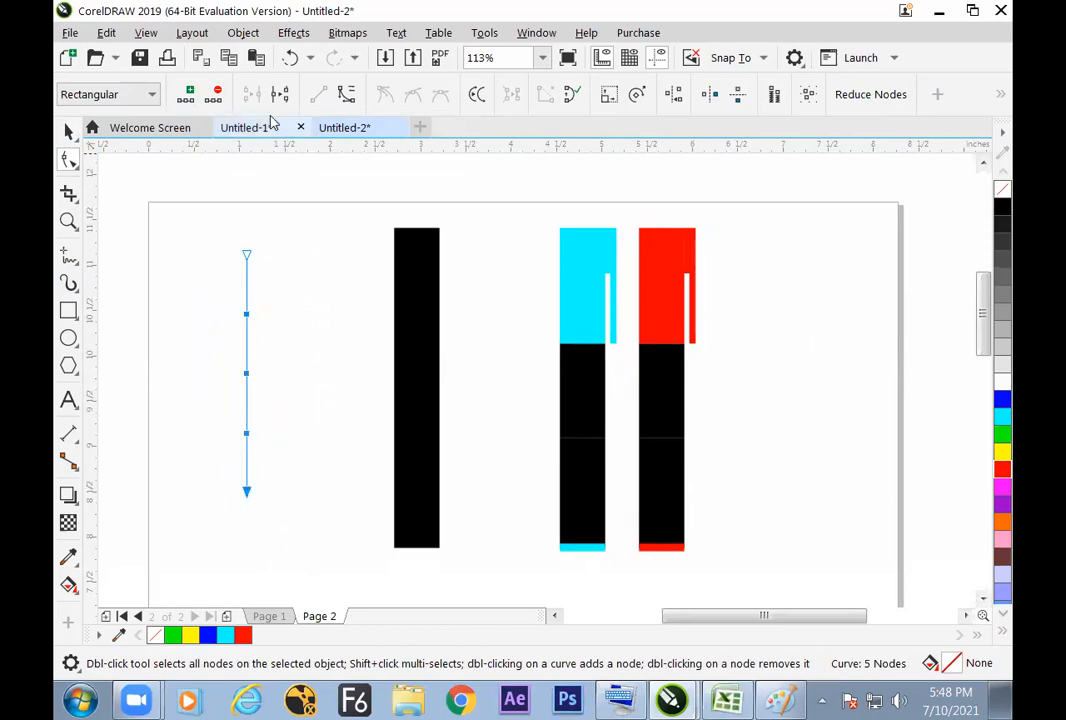
click(256, 285)
drag(195, 237, 278, 478)
drag(205, 303, 303, 486)
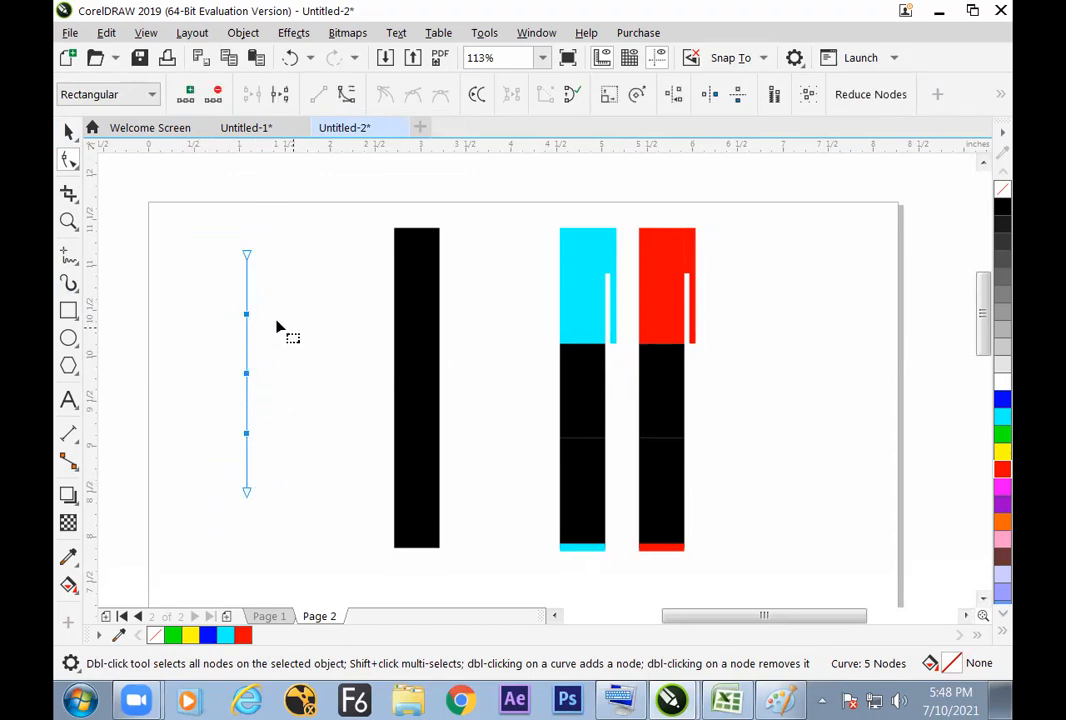
click(282, 100)
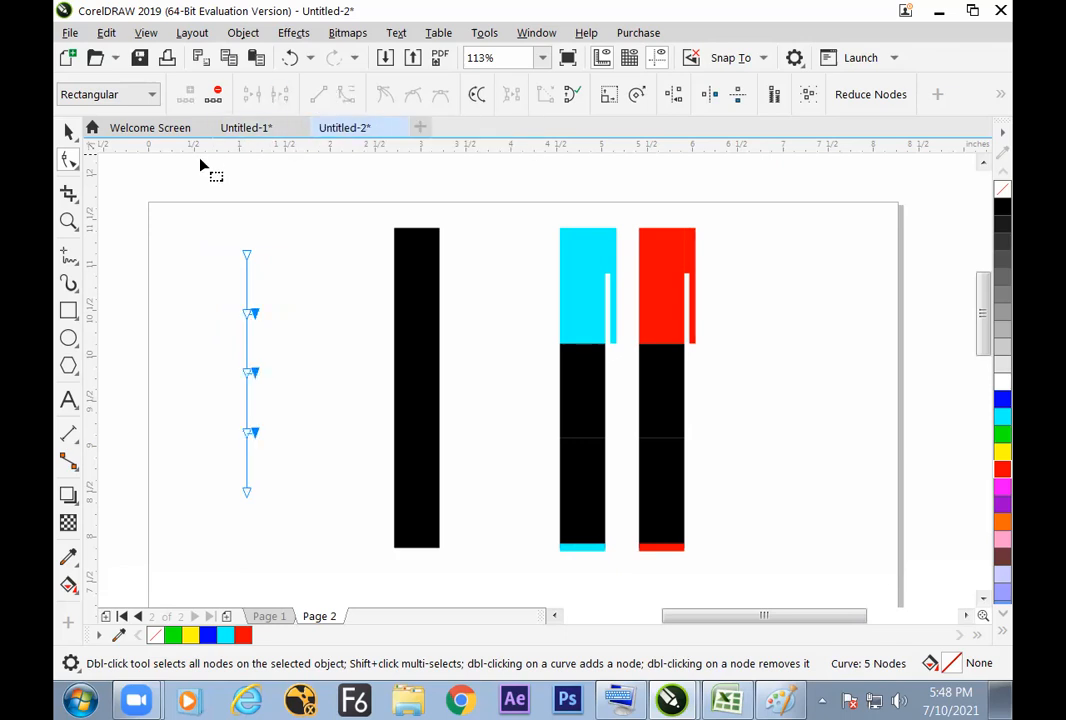
Step: Move the broken line about 0.4 inches left and inspect its nodes with the Shape tool
click(70, 132)
click(208, 272)
click(249, 290)
drag(250, 298, 212, 298)
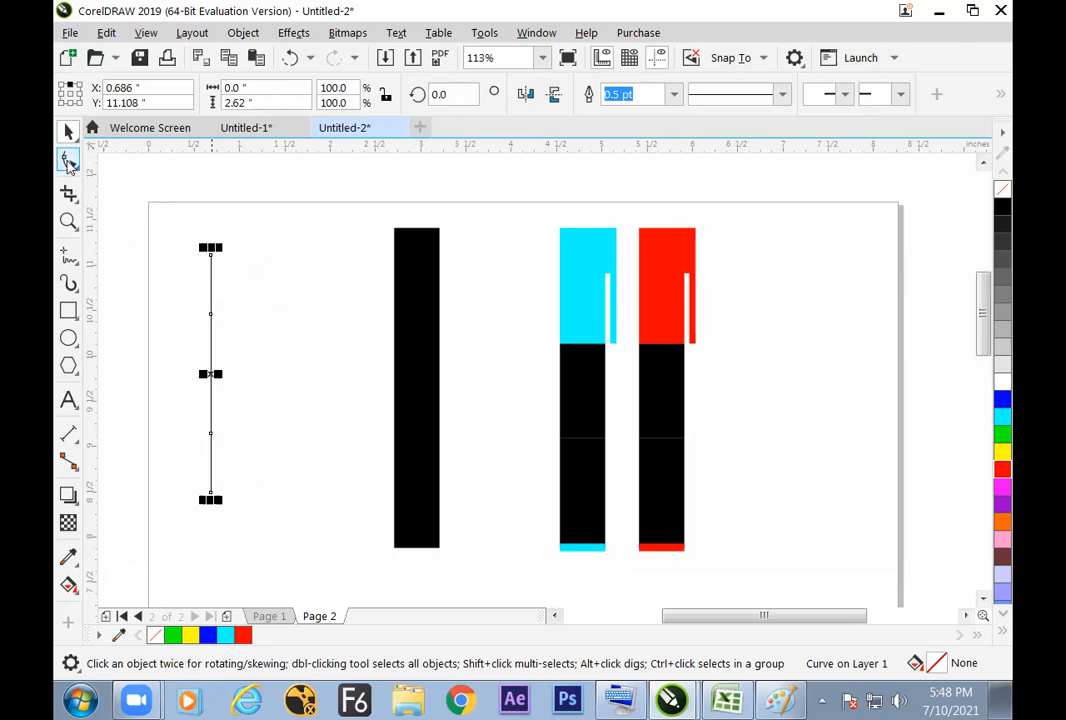
click(68, 161)
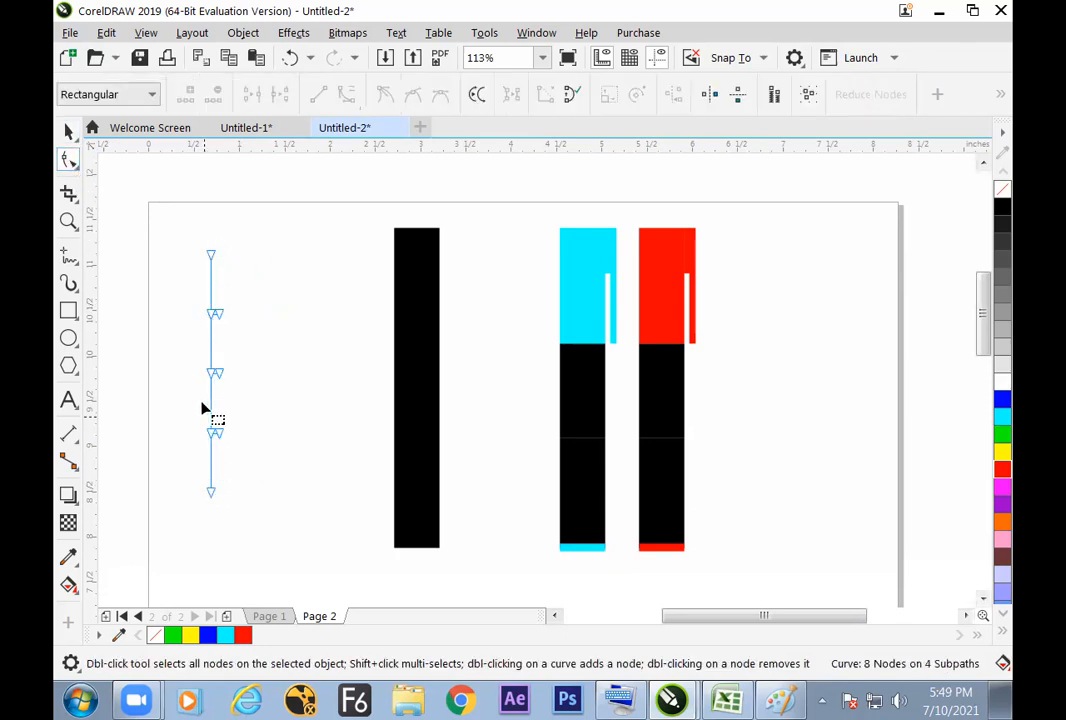
double_click(211, 314)
Step: Select the whole thin line with the Pick tool and place a copy about 0.8 inches to its right
click(68, 132)
click(248, 282)
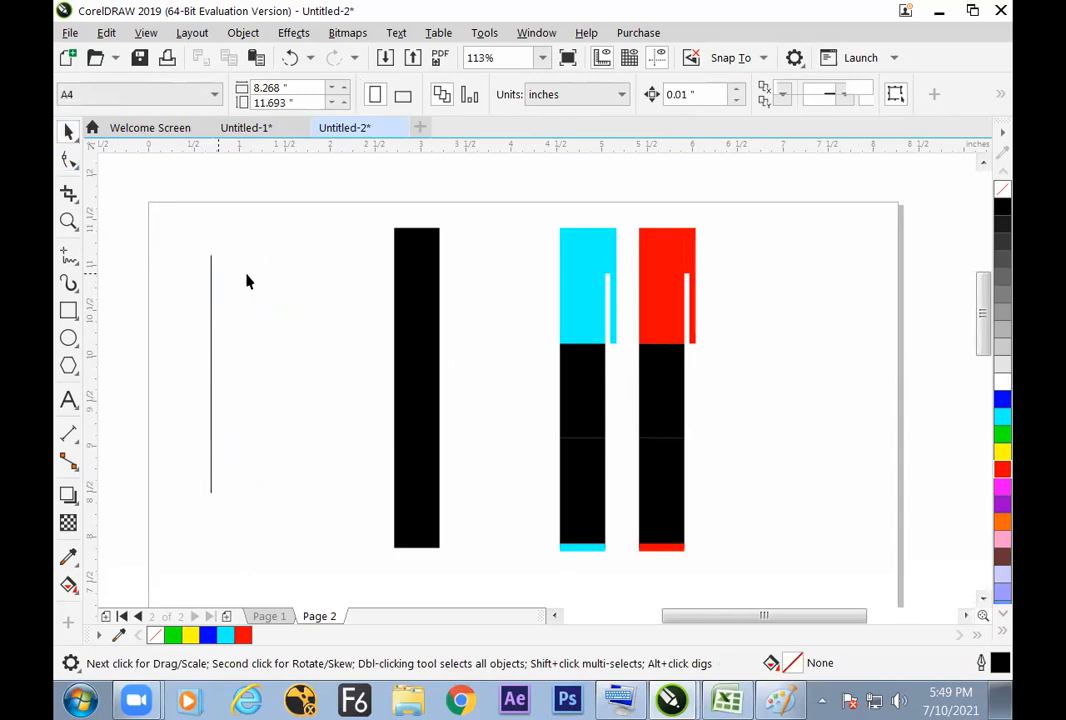
click(212, 325)
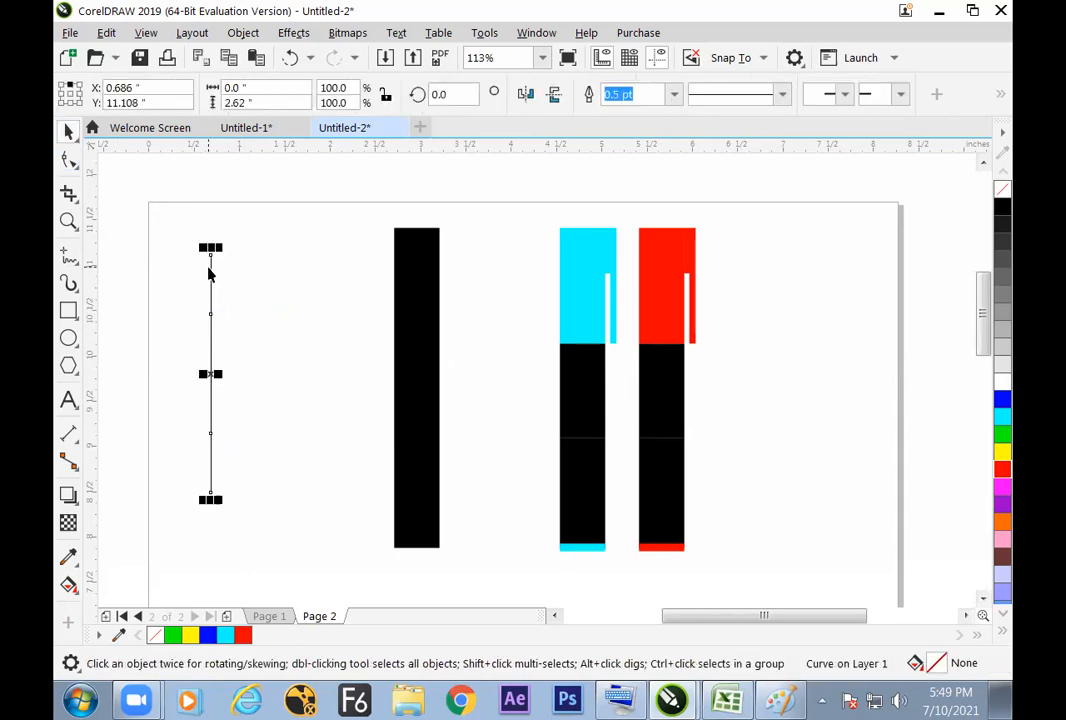
drag(212, 375, 289, 383)
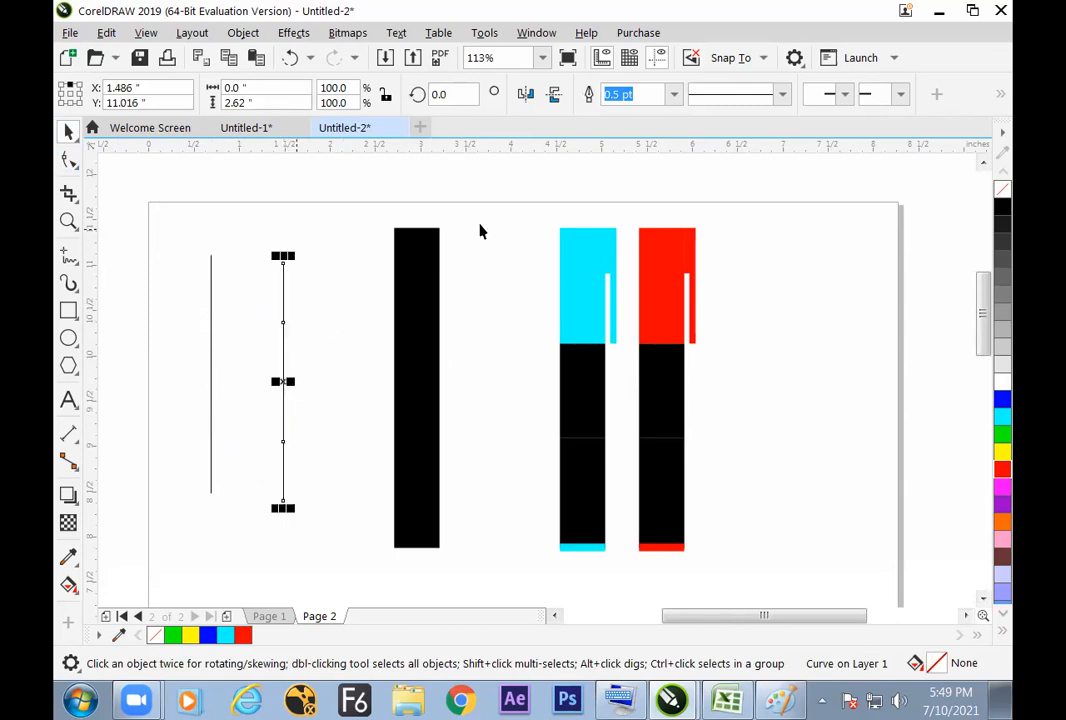
Step: Set the copied line's outline to 12 pt in red and shift the line slightly left to X 1.422 inches
click(674, 94)
click(635, 270)
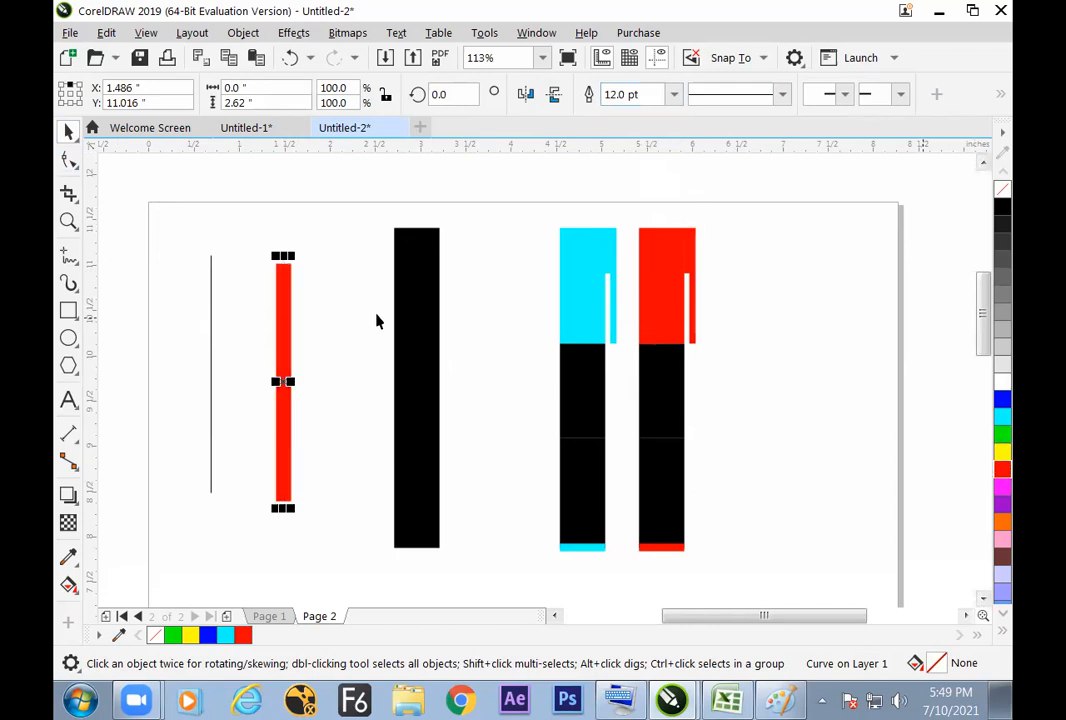
click(338, 354)
click(284, 304)
drag(284, 304, 277, 282)
click(324, 356)
drag(277, 333, 278, 355)
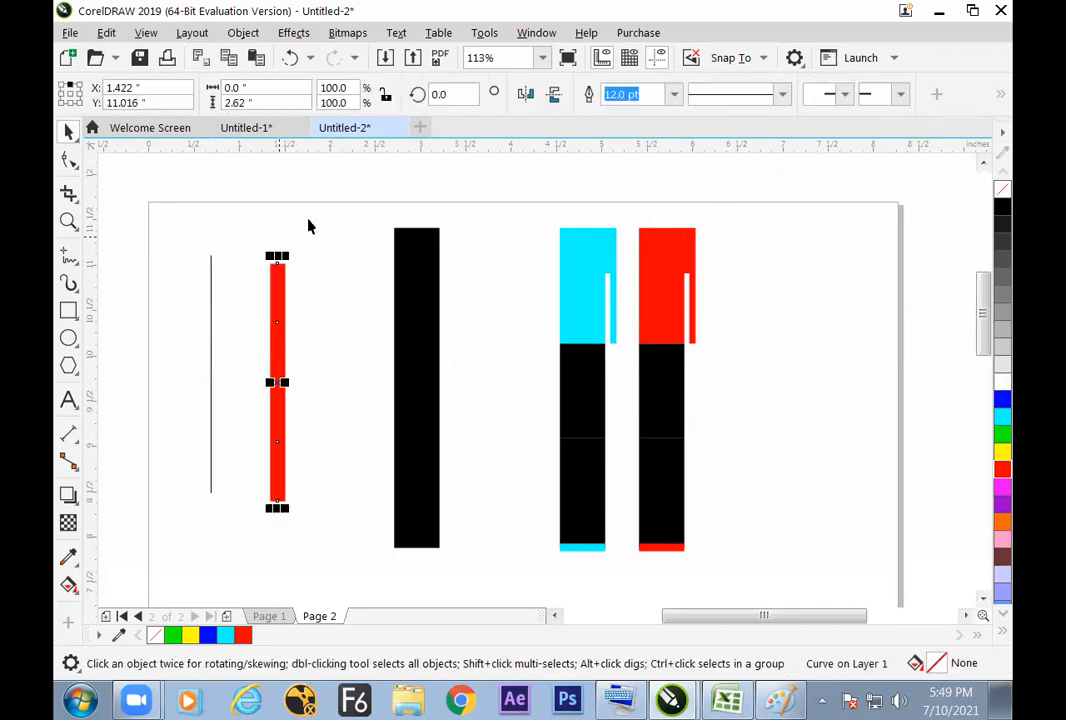
Step: Break the thick red line apart into separate curve objects and deselect them
click(243, 34)
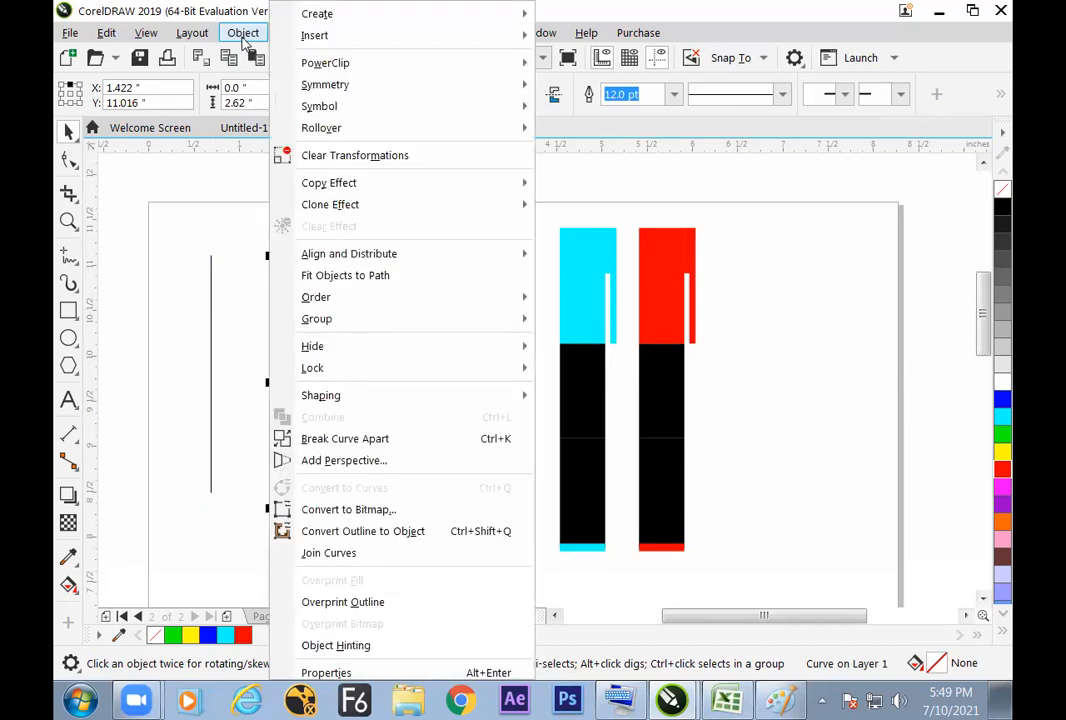
click(432, 450)
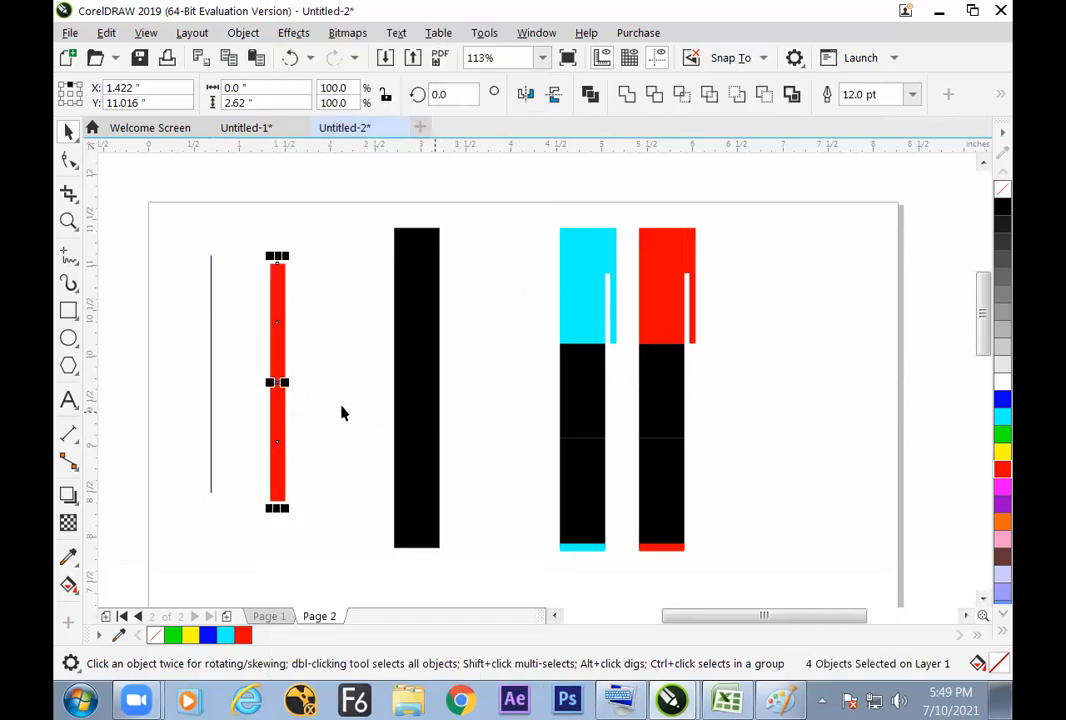
click(341, 406)
Step: Move the four red segments away from each other into staggered positions between the thin line and the thick black line
drag(279, 292, 276, 249)
click(279, 356)
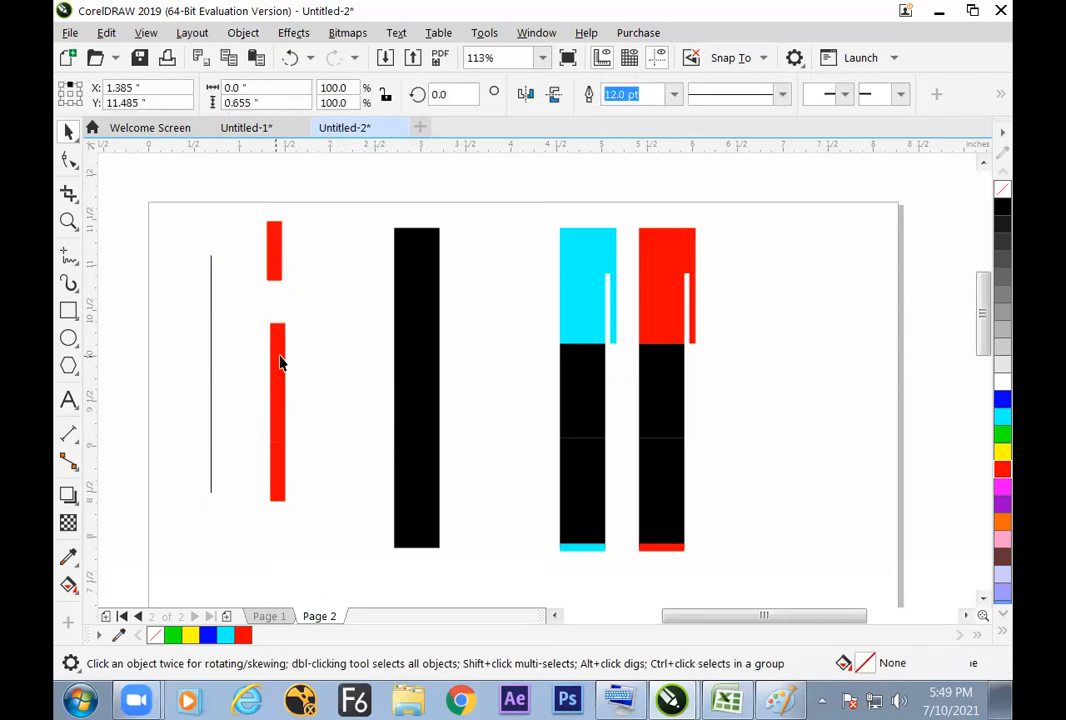
drag(279, 362, 304, 355)
drag(269, 431, 303, 488)
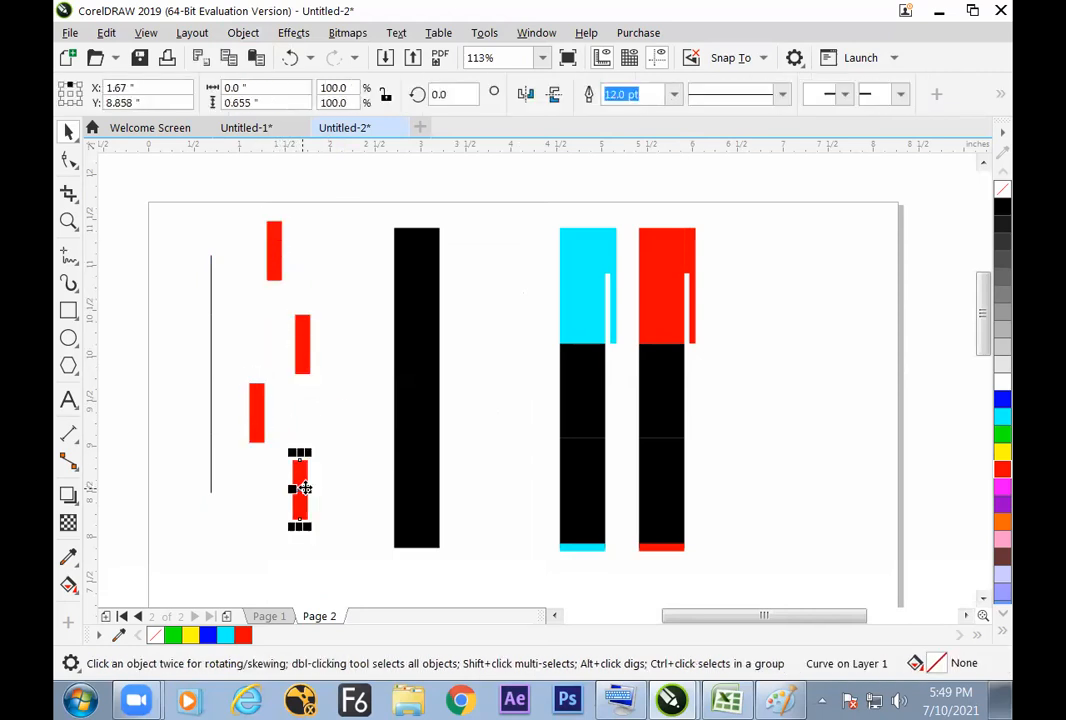
click(376, 513)
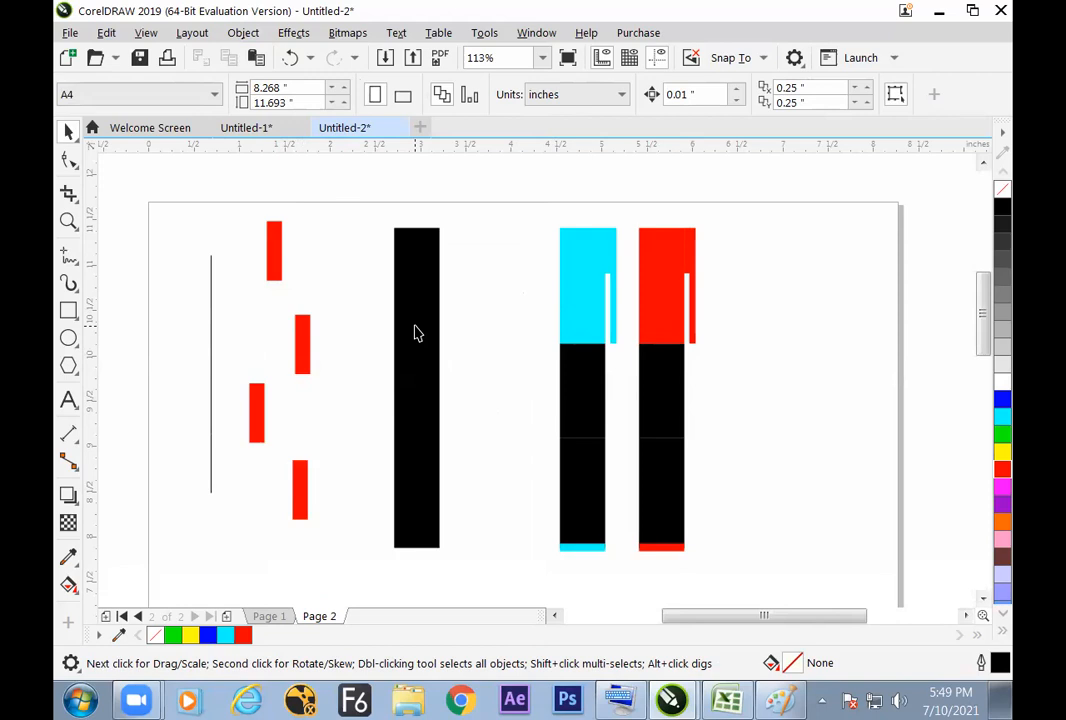
drag(542, 202, 735, 569)
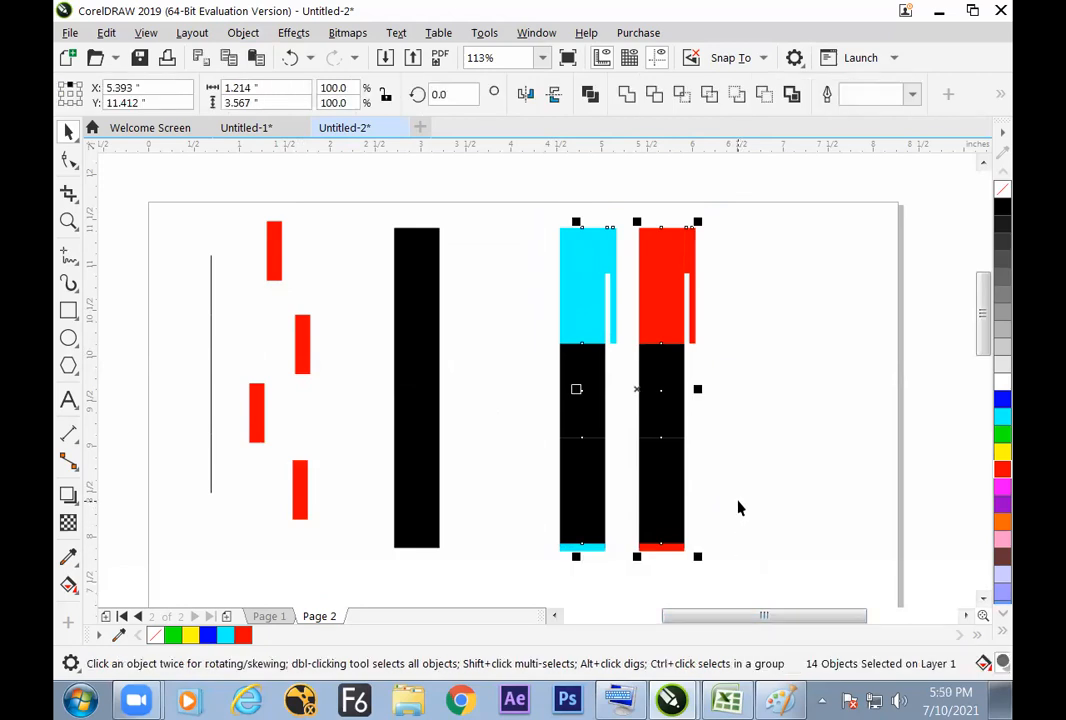
click(757, 443)
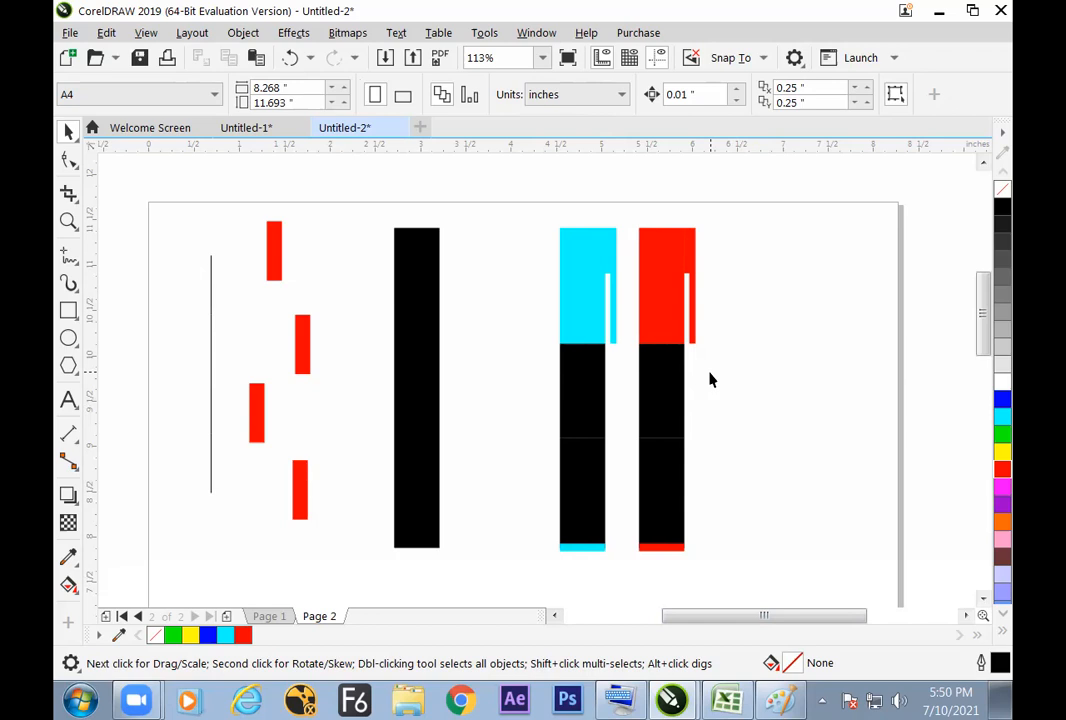
Step: Join the broken nodes along the thin line with the Shape tool and delete its three interior nodes
click(210, 314)
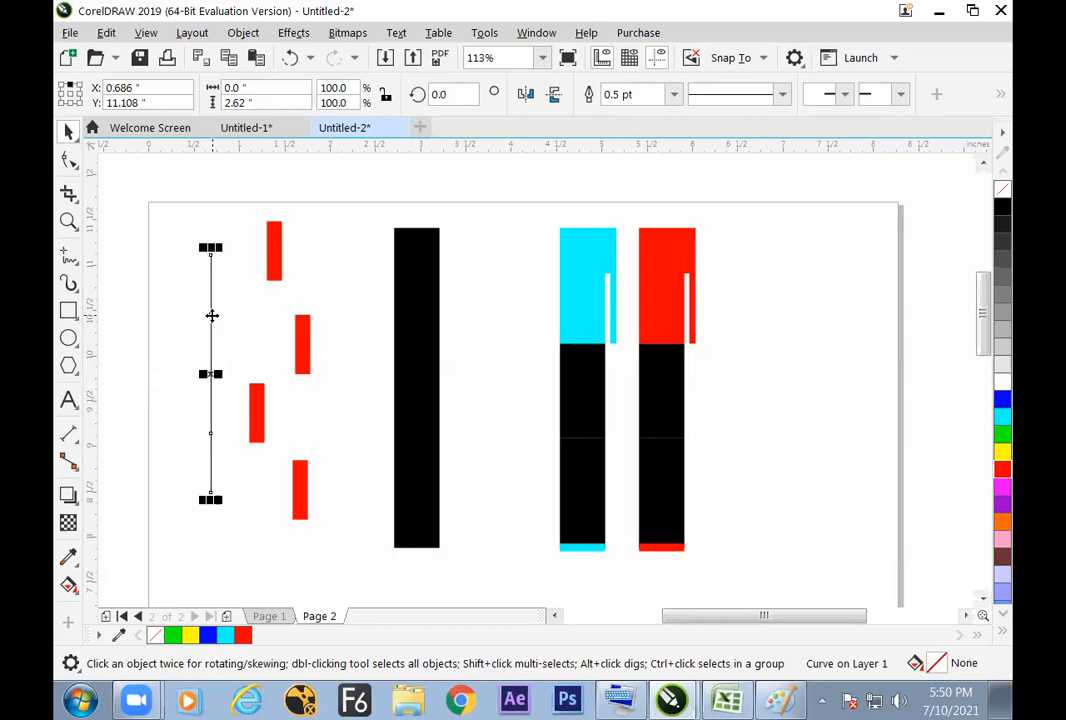
click(70, 161)
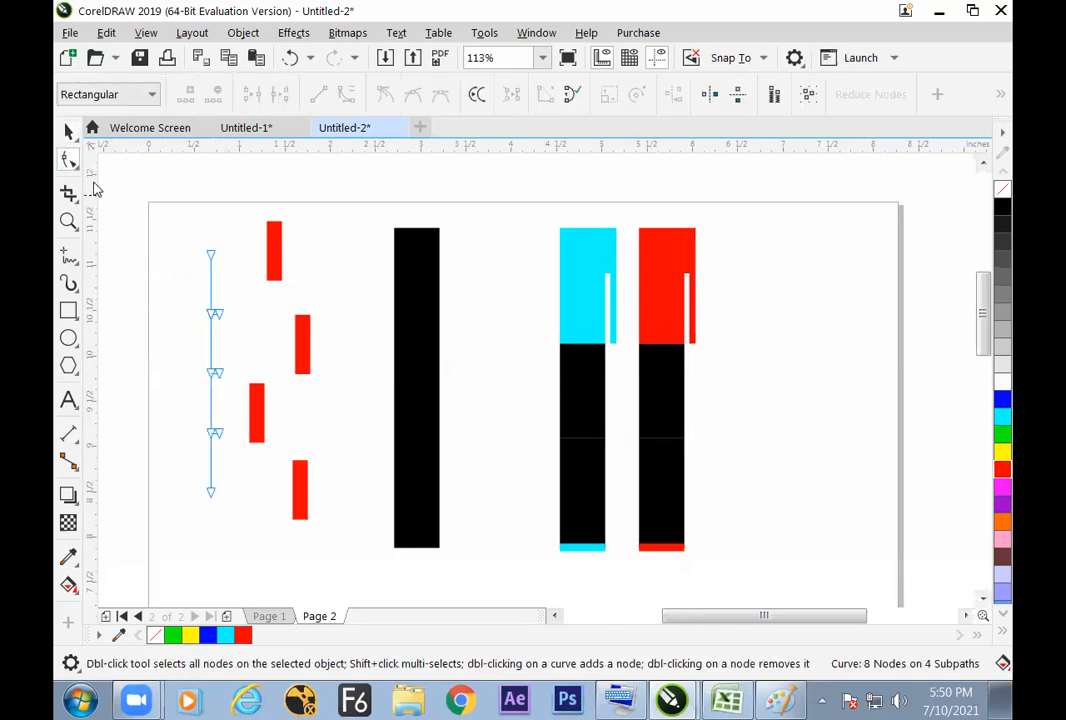
drag(181, 277, 222, 446)
click(255, 99)
click(255, 97)
click(252, 95)
drag(168, 302, 228, 446)
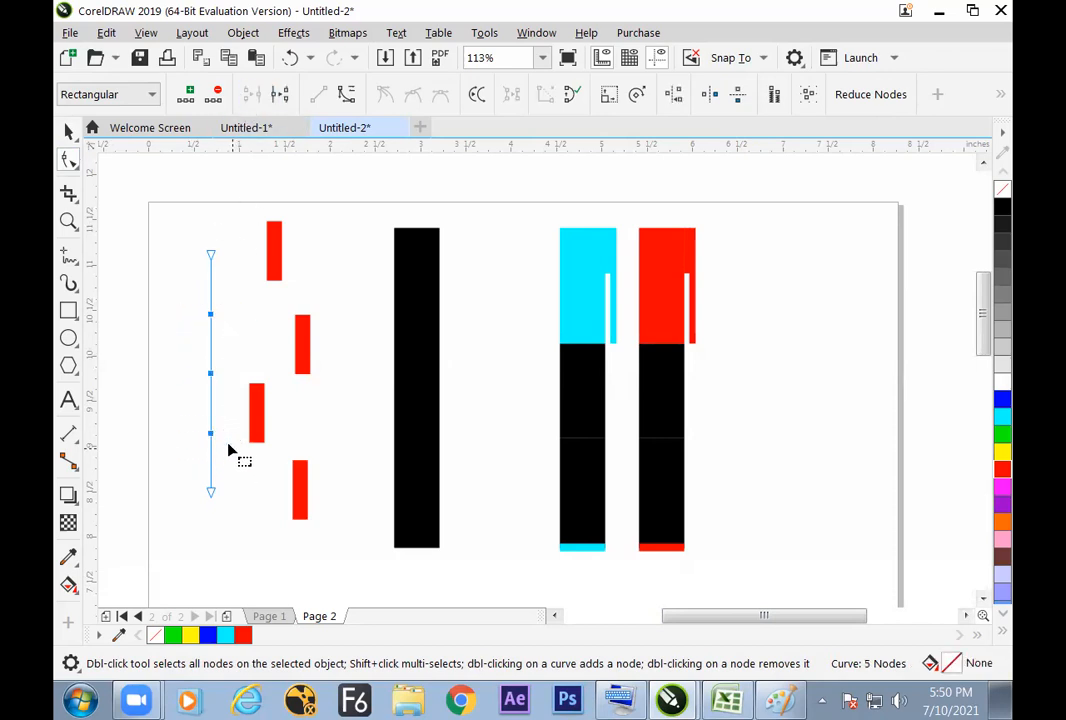
click(213, 96)
click(68, 131)
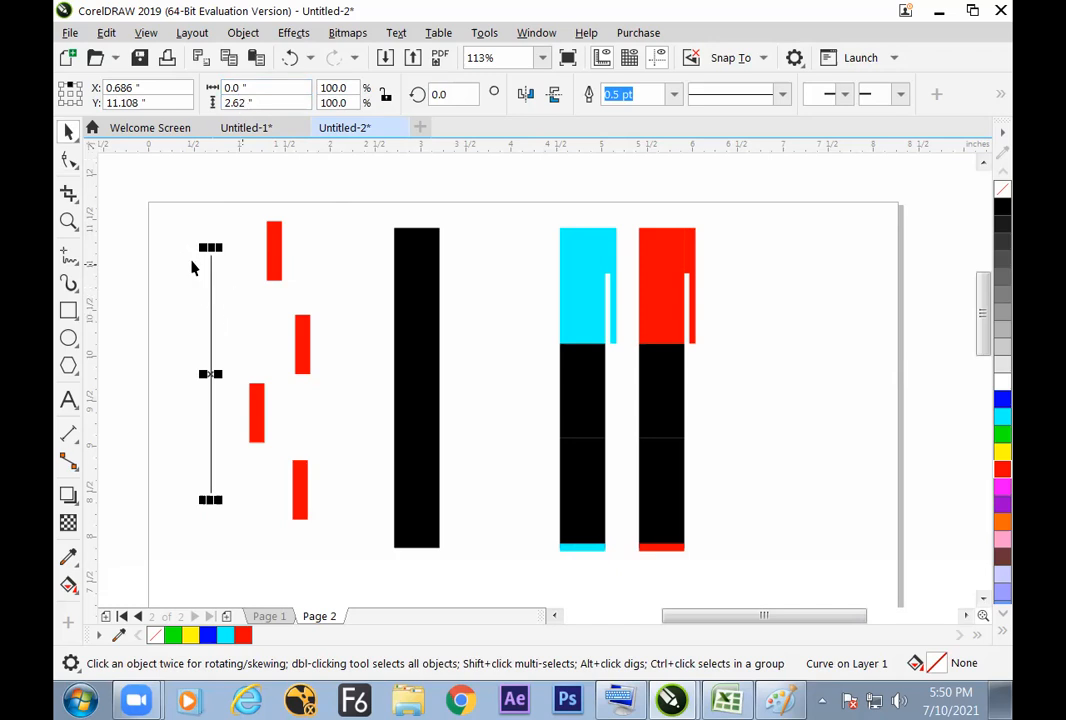
Step: Add a node at the midpoint of the thin line and break the curve at that node
click(69, 161)
drag(186, 462, 248, 520)
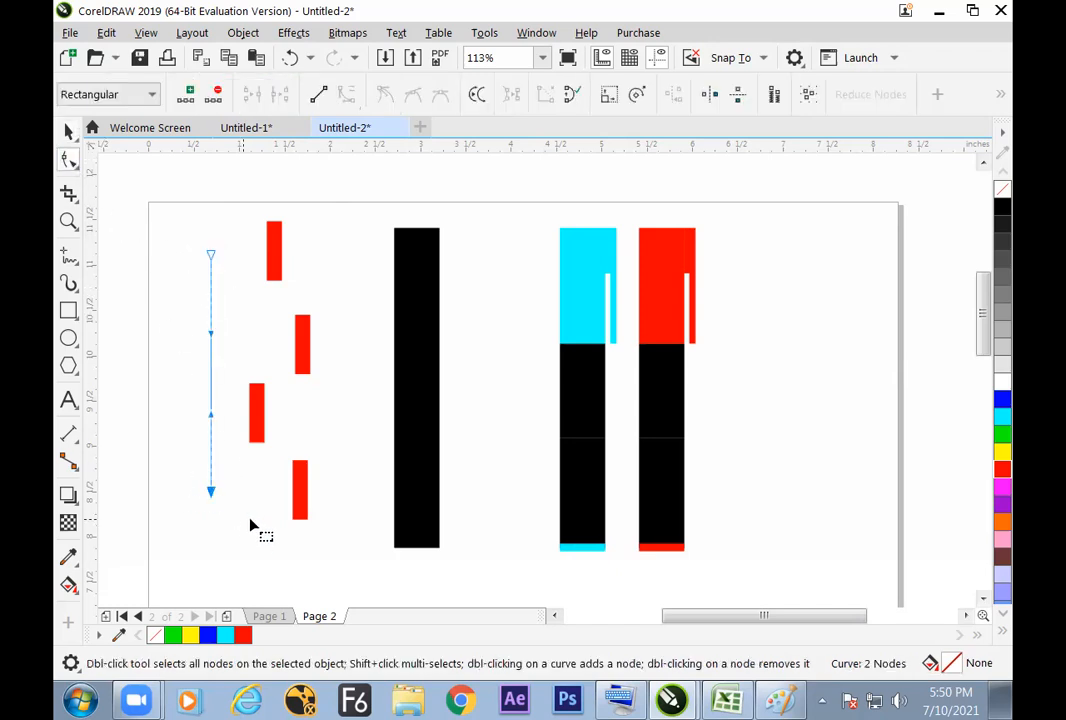
click(191, 96)
drag(187, 347, 230, 394)
click(281, 97)
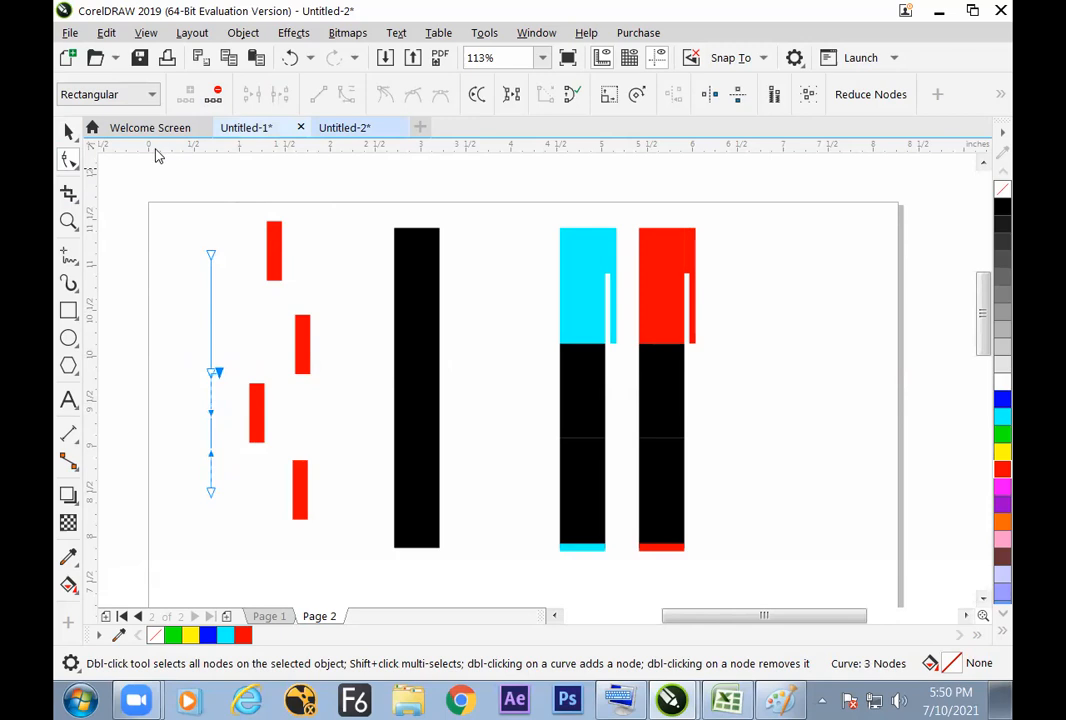
Step: Break the thin line apart into two separate curve objects
click(68, 131)
click(155, 217)
click(210, 298)
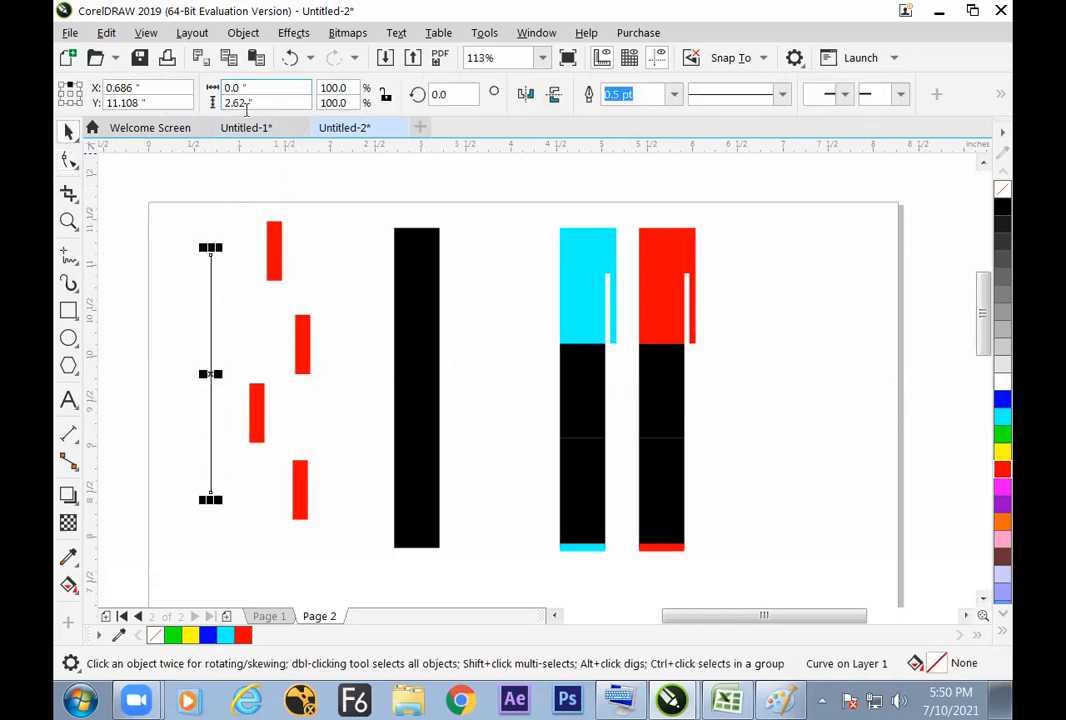
click(200, 33)
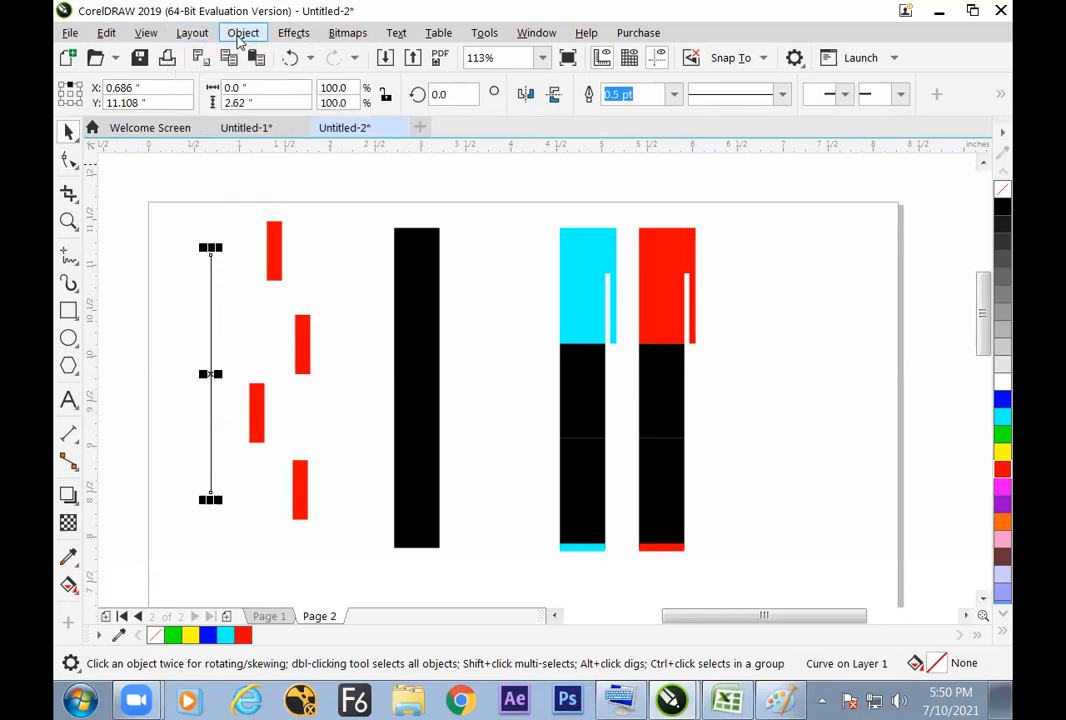
click(240, 36)
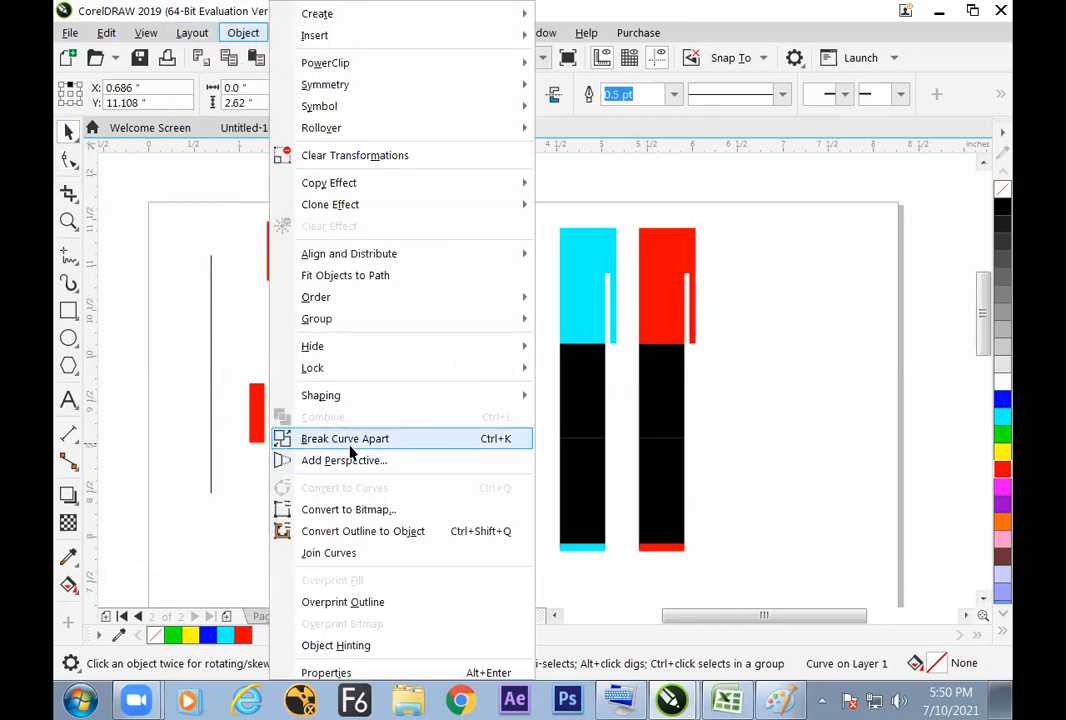
click(345, 438)
Step: Set the outline width of the thin line's upper half to 10 pt and deselect it
click(220, 309)
click(211, 312)
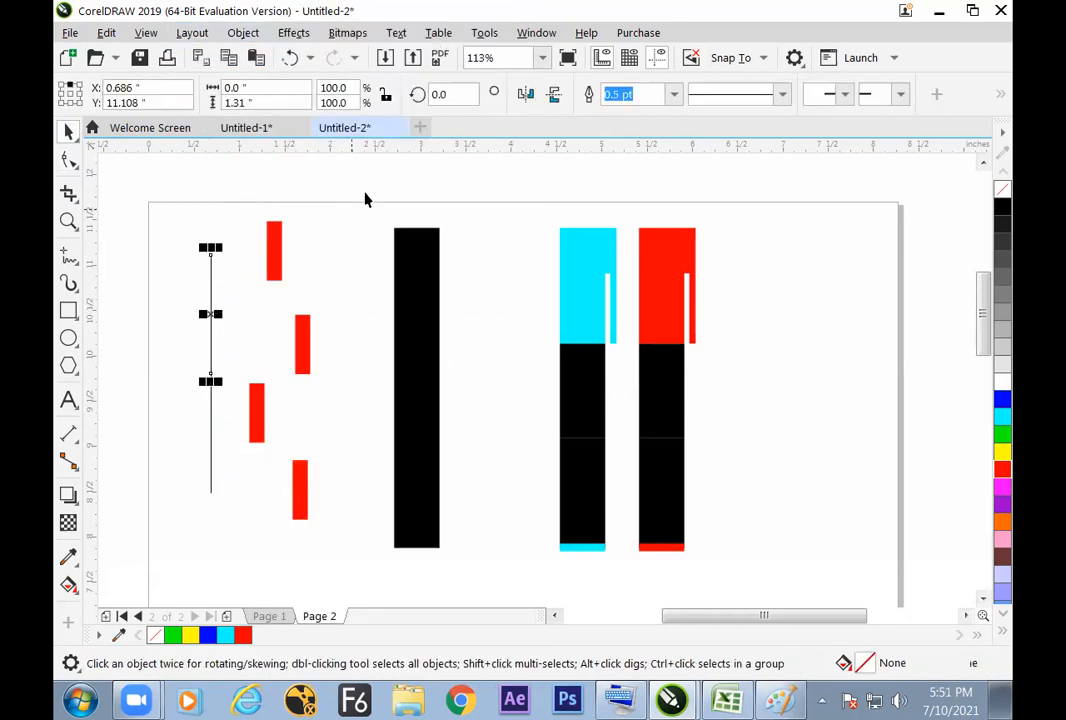
click(674, 94)
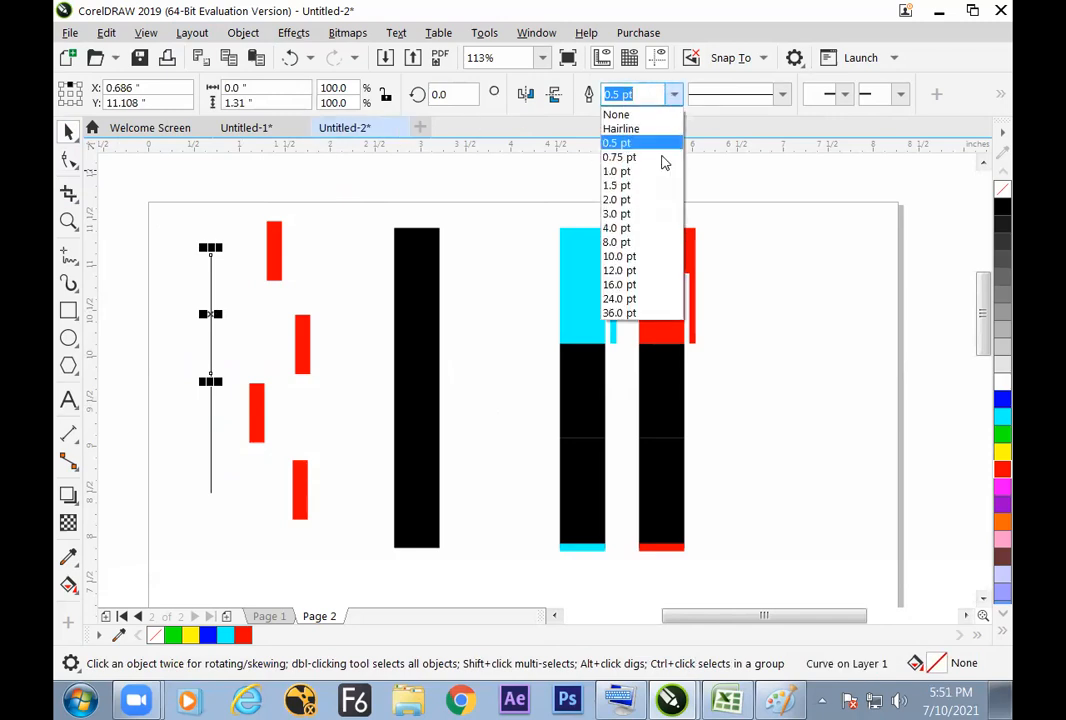
click(641, 257)
click(714, 238)
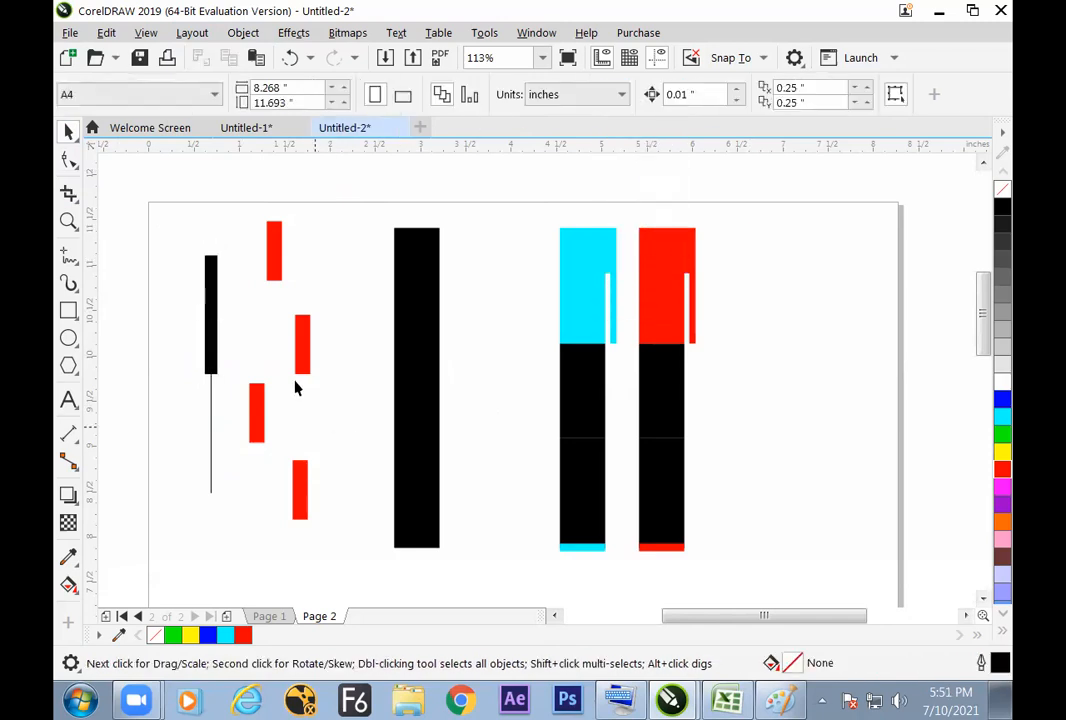
Step: Select the cyan and red pens together and place a copy about 1.54 inches to their right
click(215, 356)
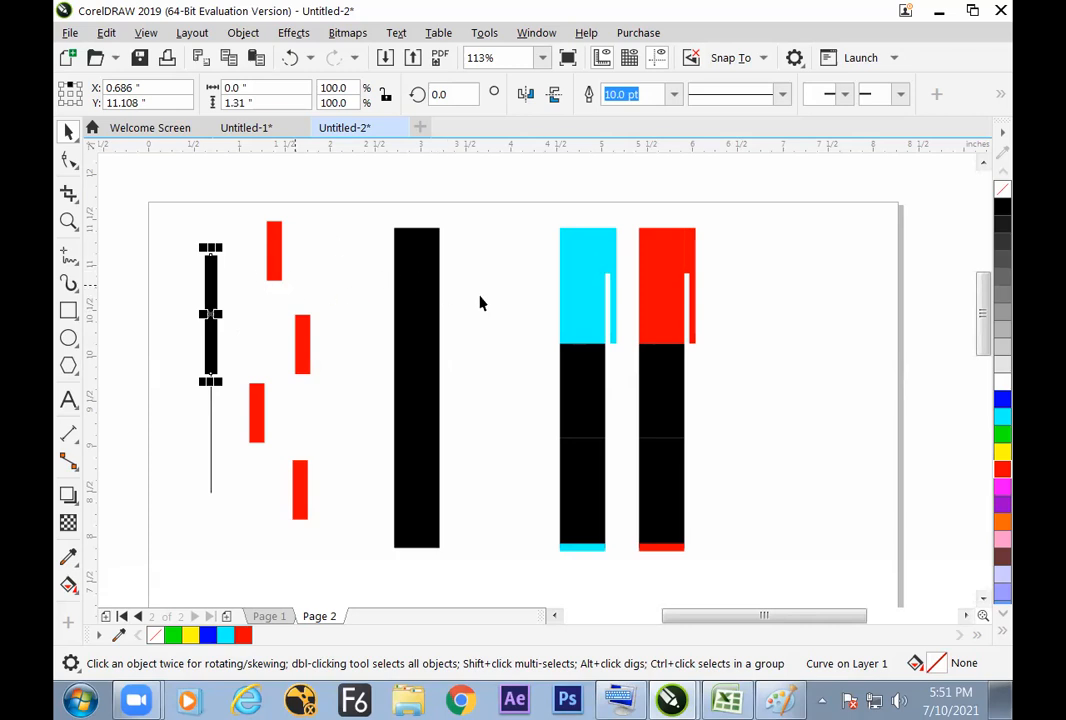
click(523, 318)
drag(531, 190, 742, 556)
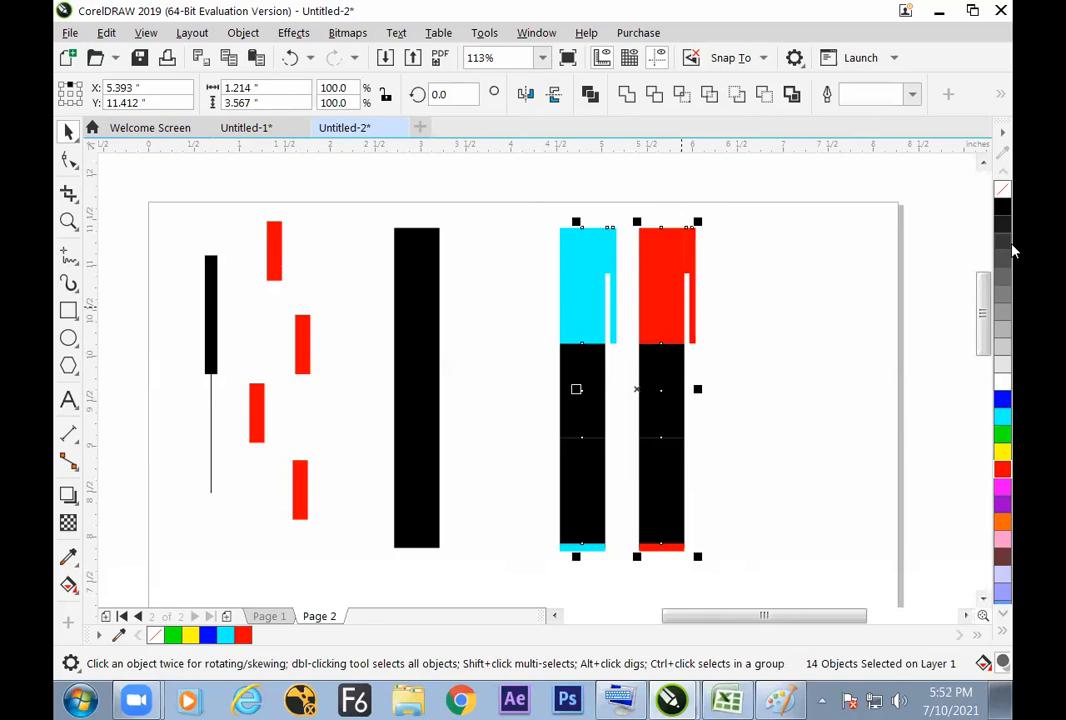
drag(637, 389, 802, 390)
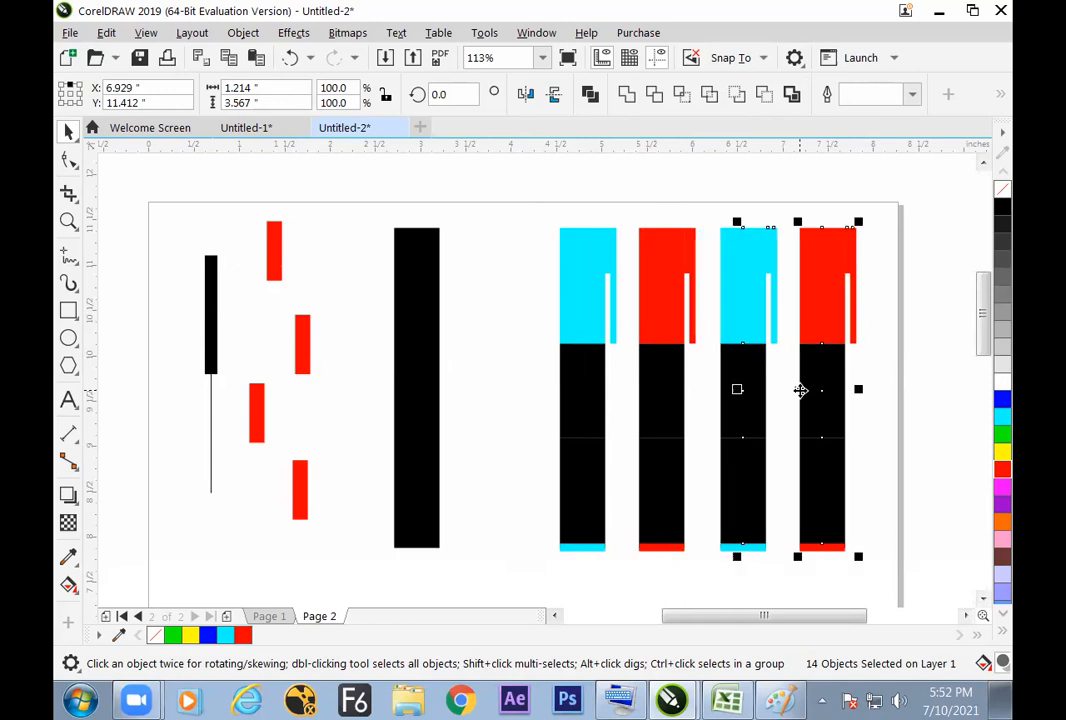
Step: Recolour the cap, clip and end strip of the copied red pen blue
click(895, 344)
drag(892, 218, 793, 355)
shift+click(826, 548)
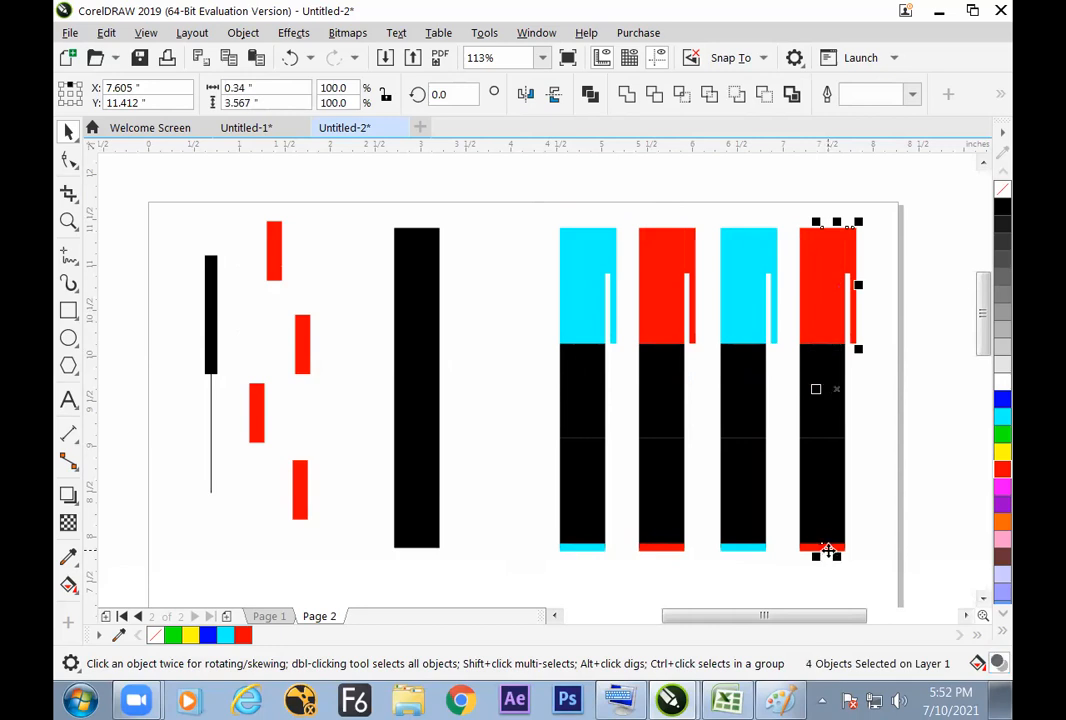
click(1002, 401)
click(941, 439)
Step: Recolour the cap, clip and end strip of the copied cyan pen green
drag(892, 197, 818, 292)
drag(716, 204, 761, 552)
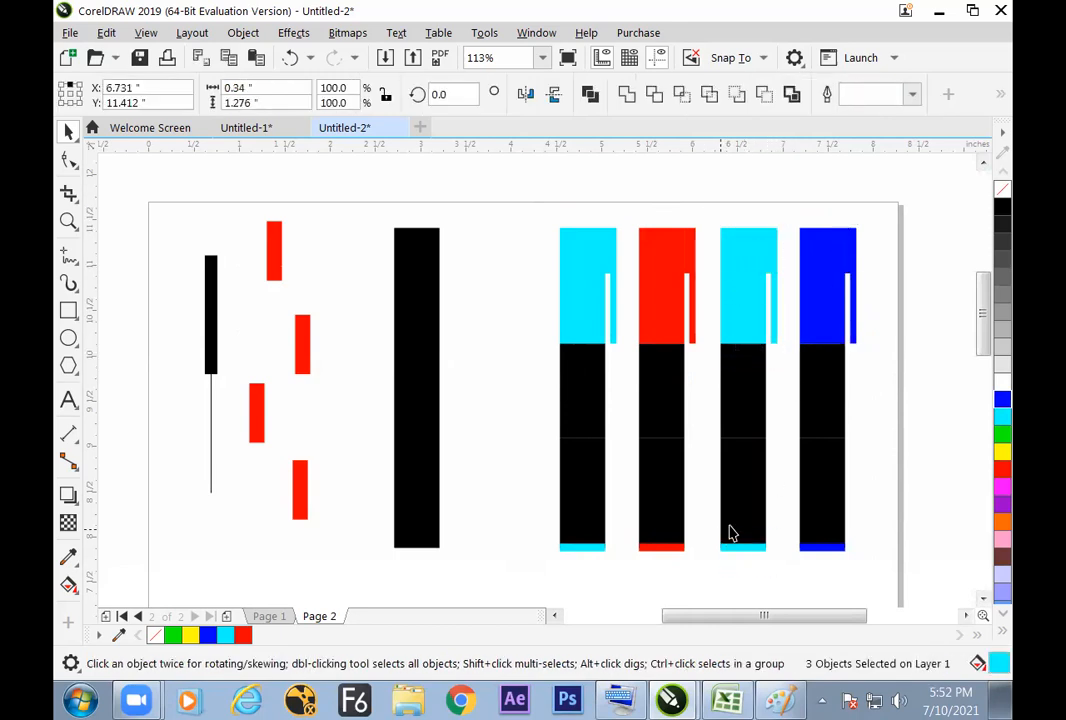
shift+click(733, 545)
click(1002, 435)
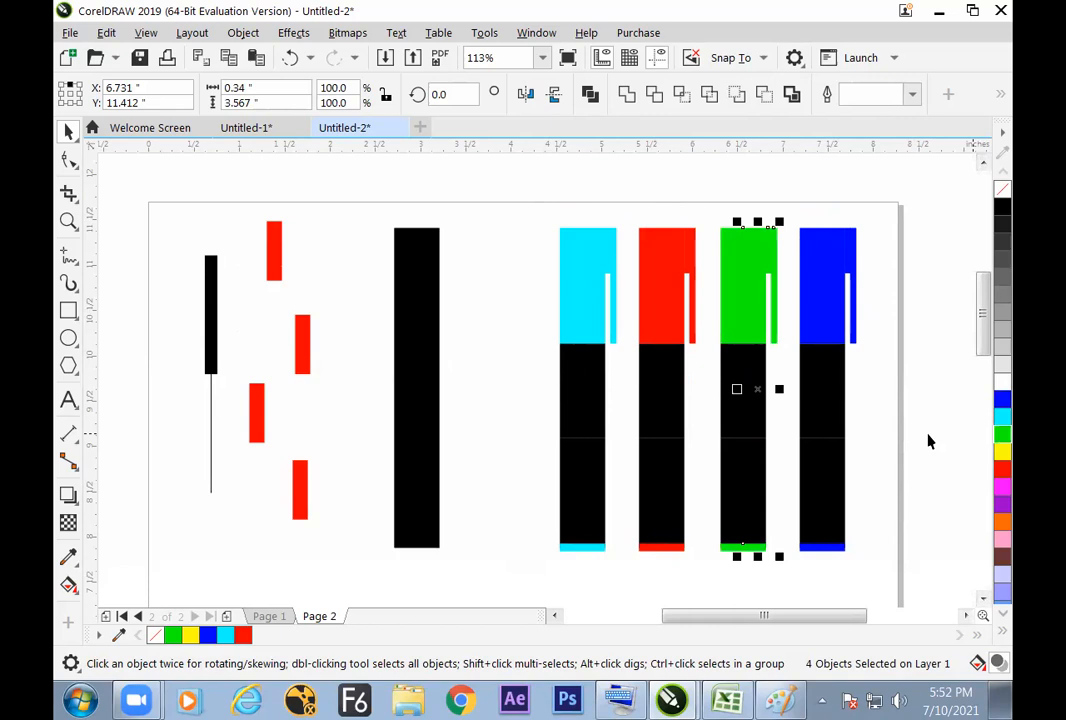
click(928, 441)
Step: Try scaling all four pens down together to about 2.495 inches wide, and undo the scaling
drag(533, 192, 838, 529)
drag(740, 419, 711, 437)
key(ctrl+z)
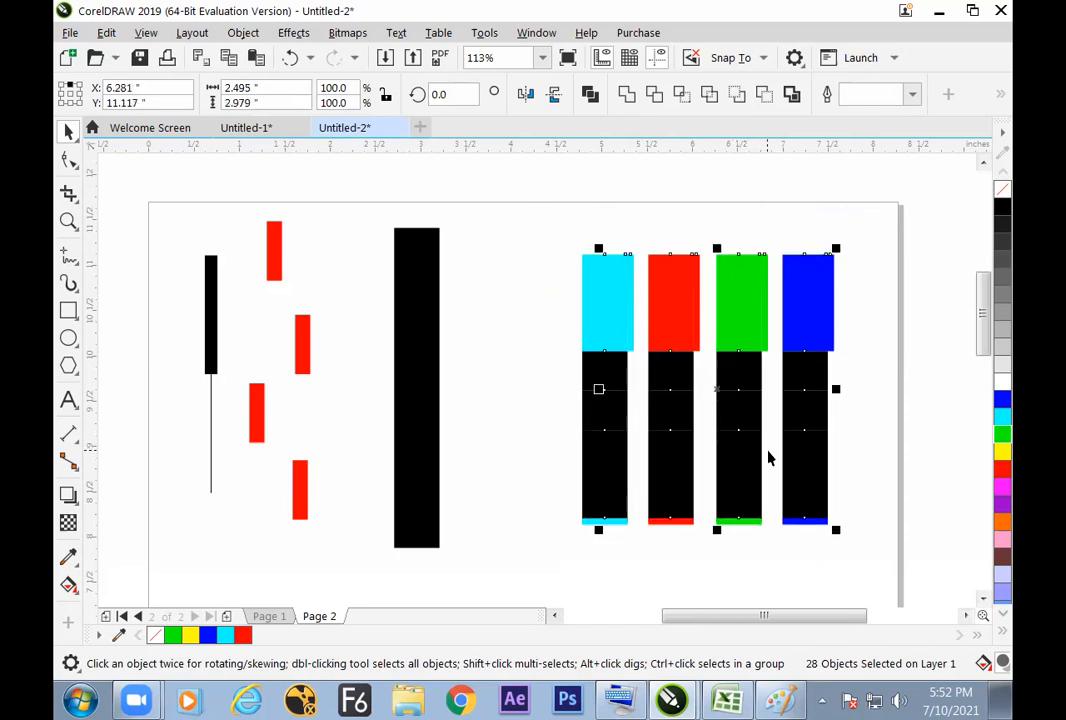
key(ctrl+z)
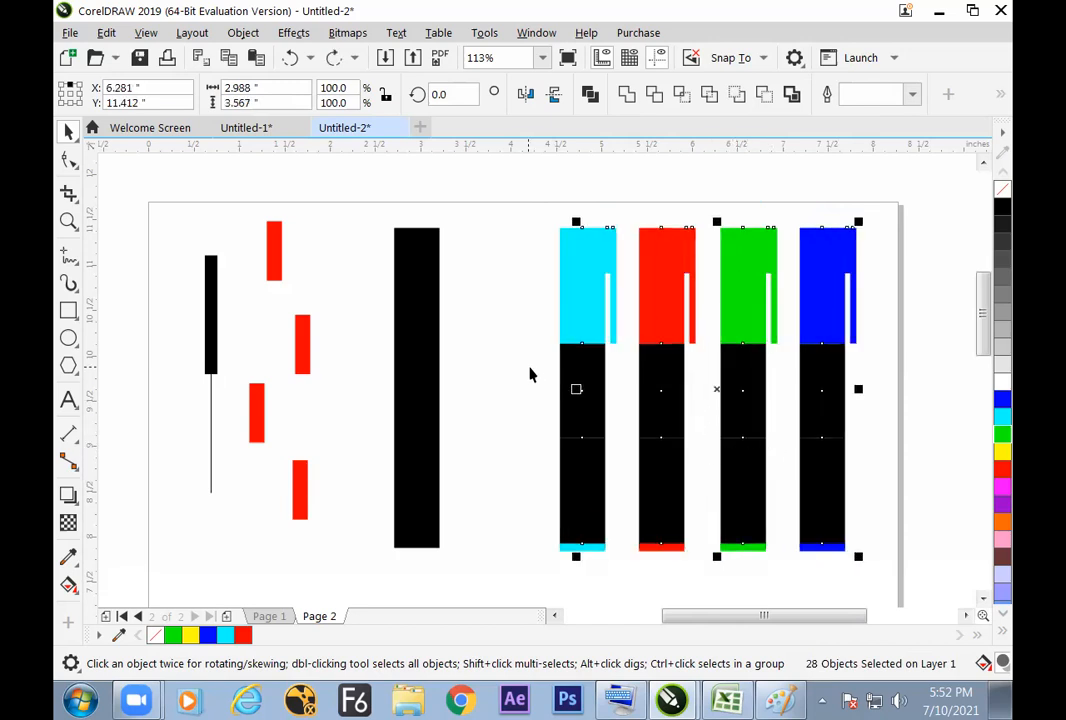
Step: Try shrinking the thick black line about its centre to about 1.508 inches tall, and undo it
click(496, 389)
click(419, 399)
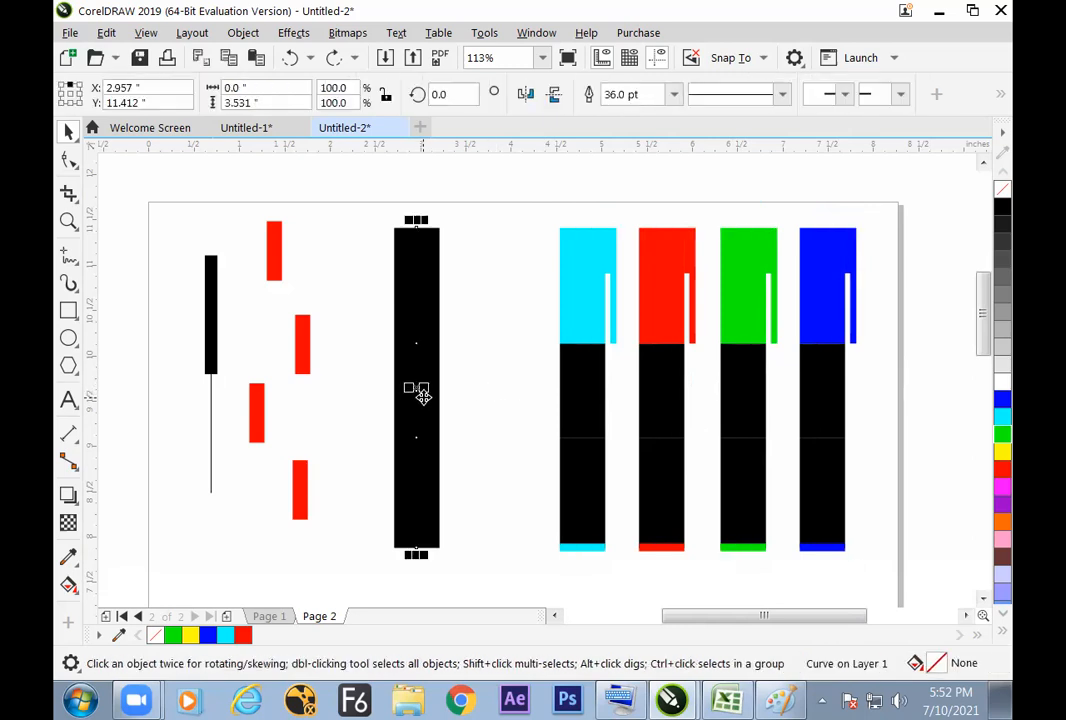
drag(421, 554, 421, 468)
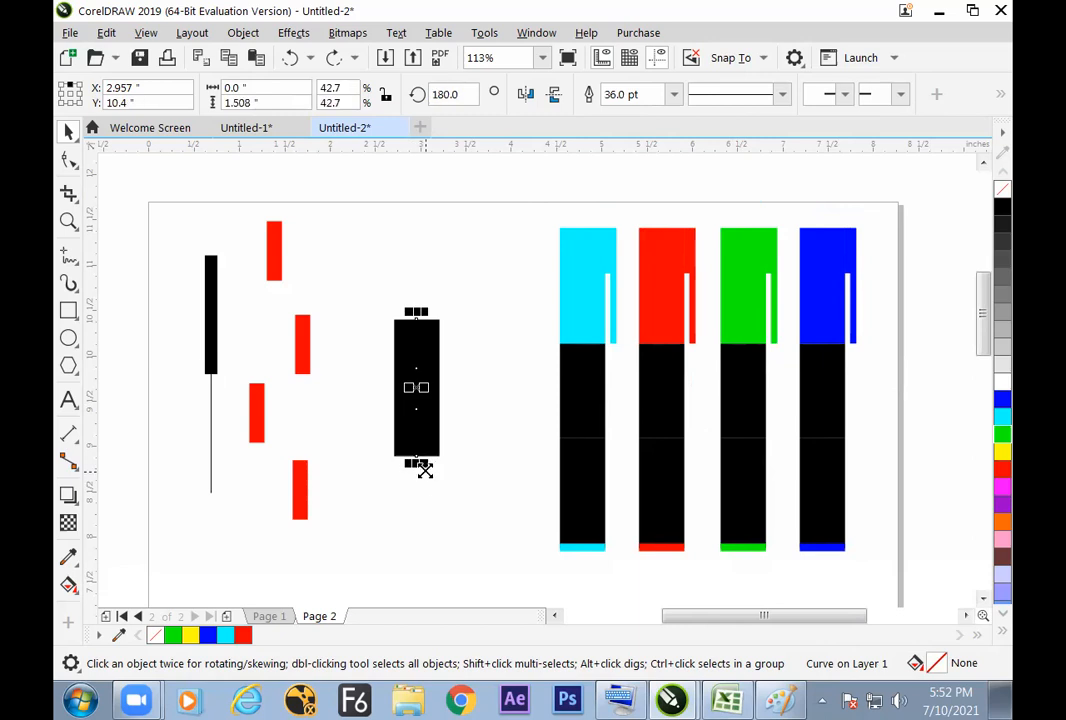
key(ctrl+z)
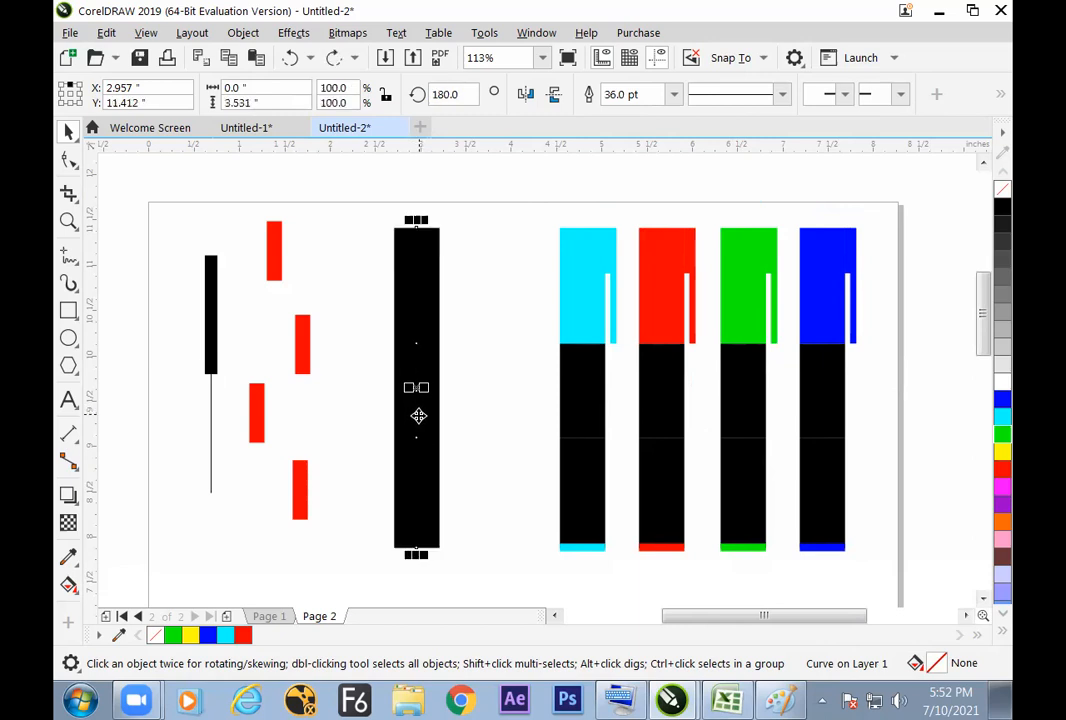
Step: Select all four pens and open the Outline Pen settings, moving the dialog aside
click(490, 367)
drag(533, 209, 884, 570)
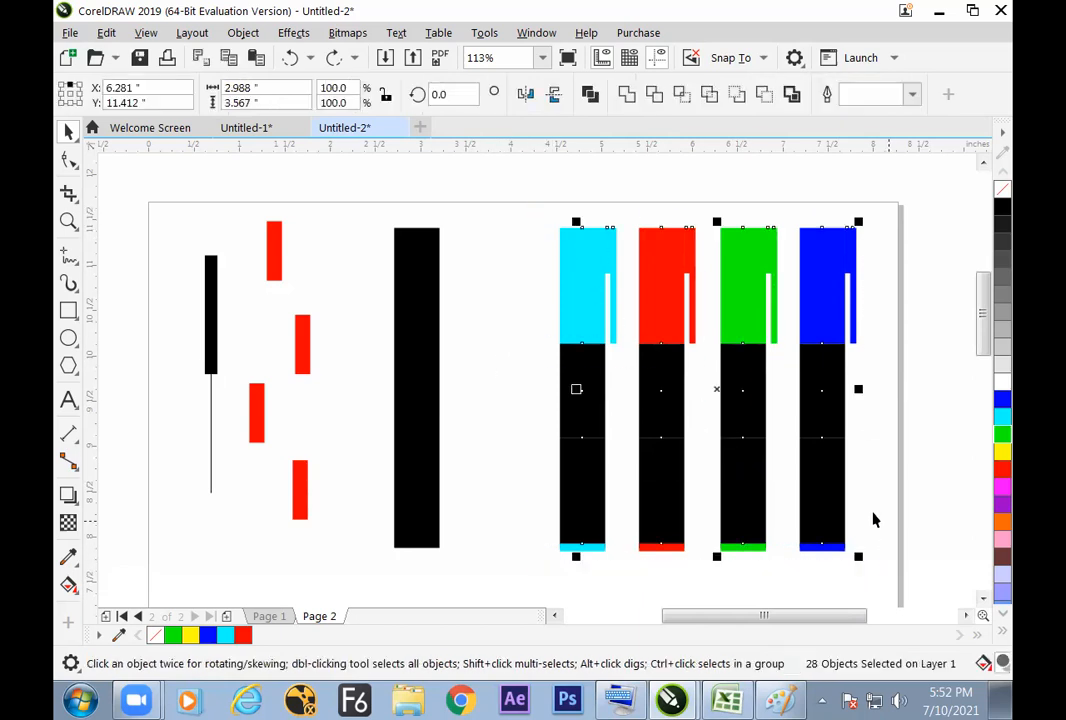
key(F12)
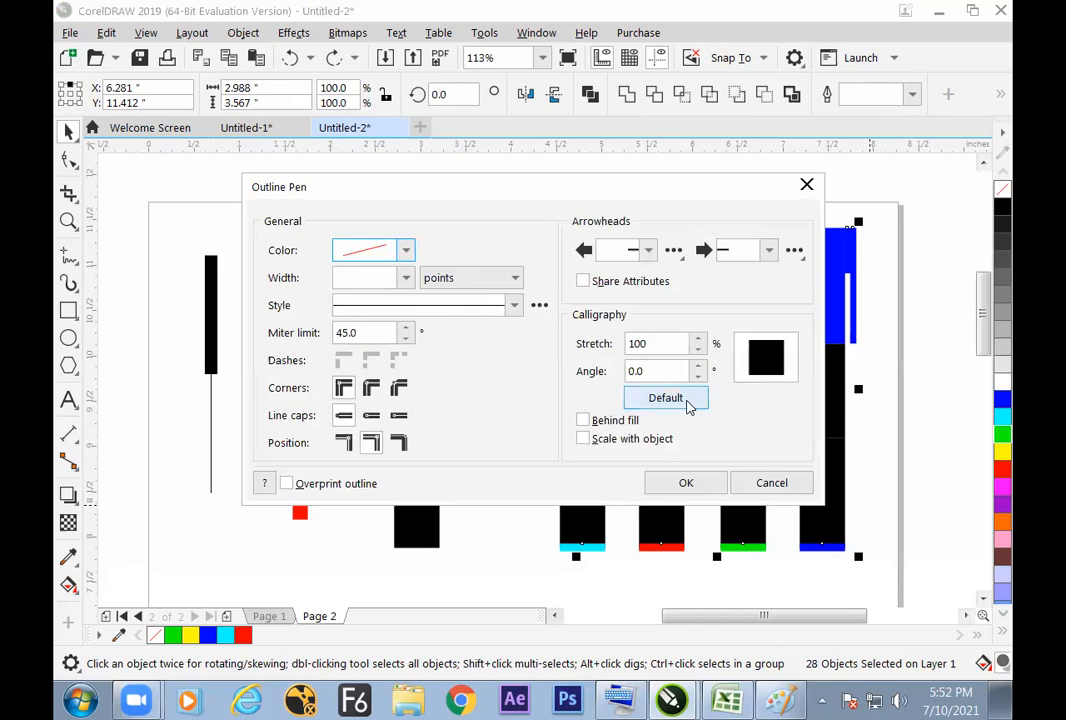
drag(626, 195, 526, 193)
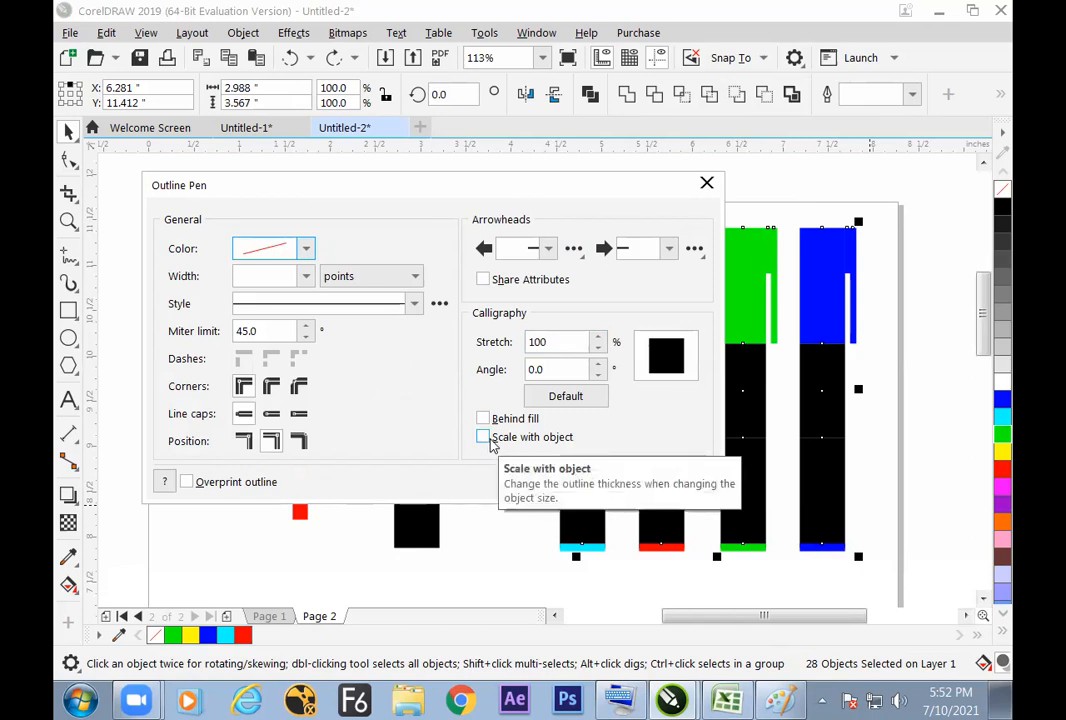
Step: Switch to the Excel notes and enter SCALE WITH OBJECT in G67 and F12 in F67
click(723, 692)
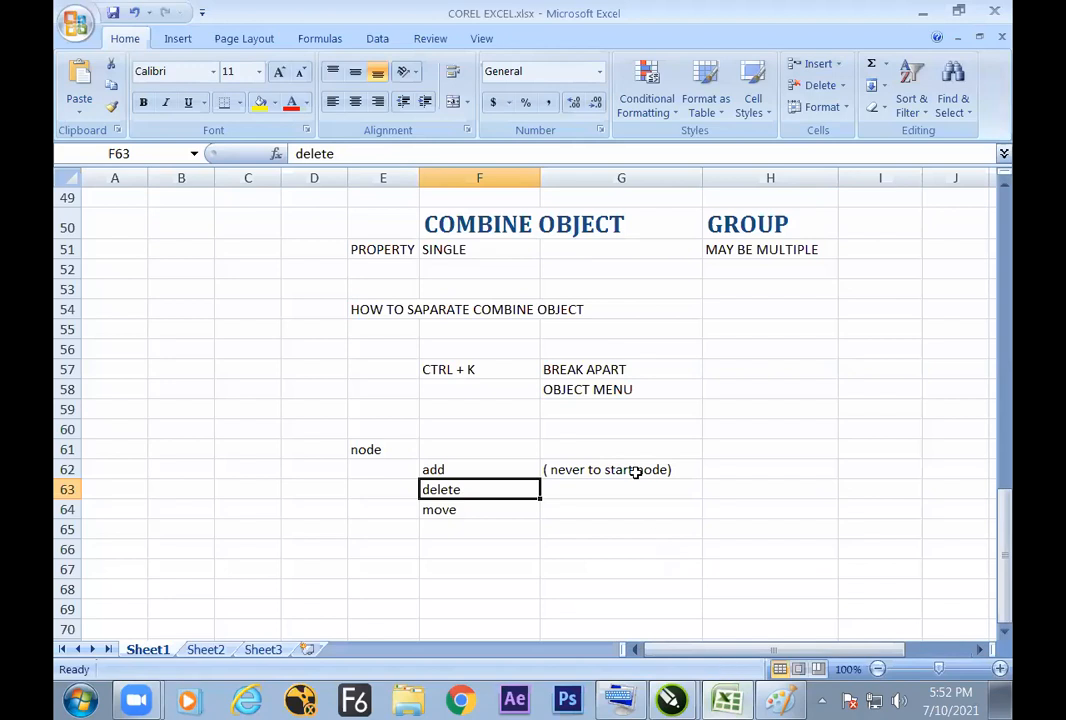
drag(543, 532, 535, 532)
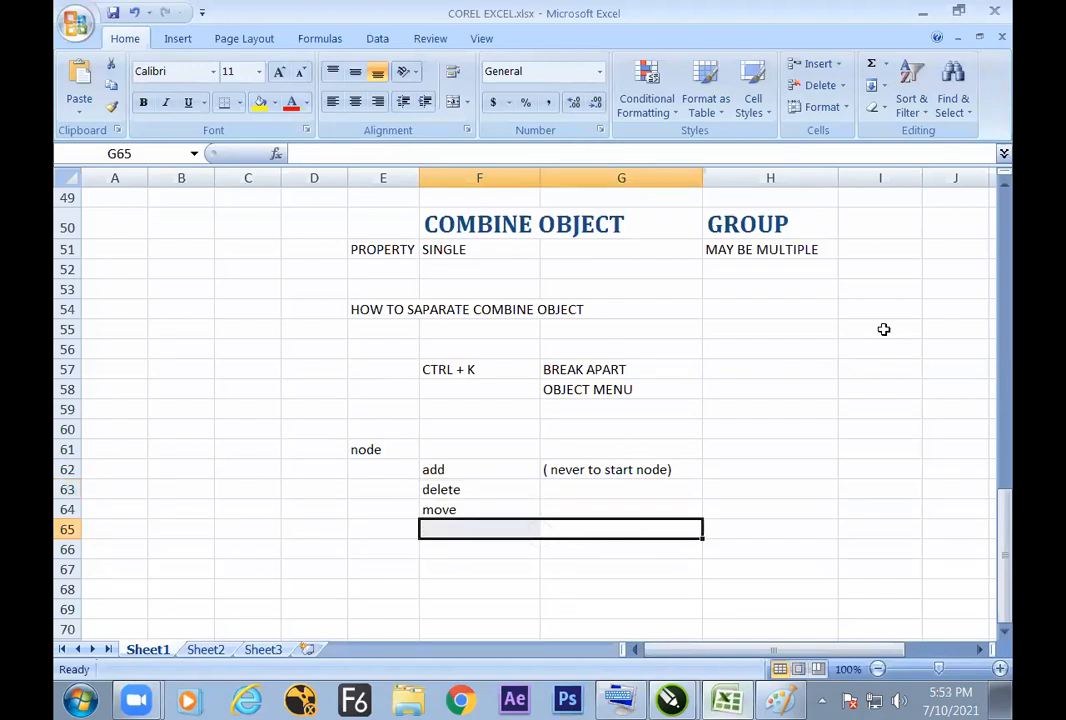
drag(995, 506, 955, 560)
drag(578, 569, 576, 556)
text(SCALE WITH OBJECT)
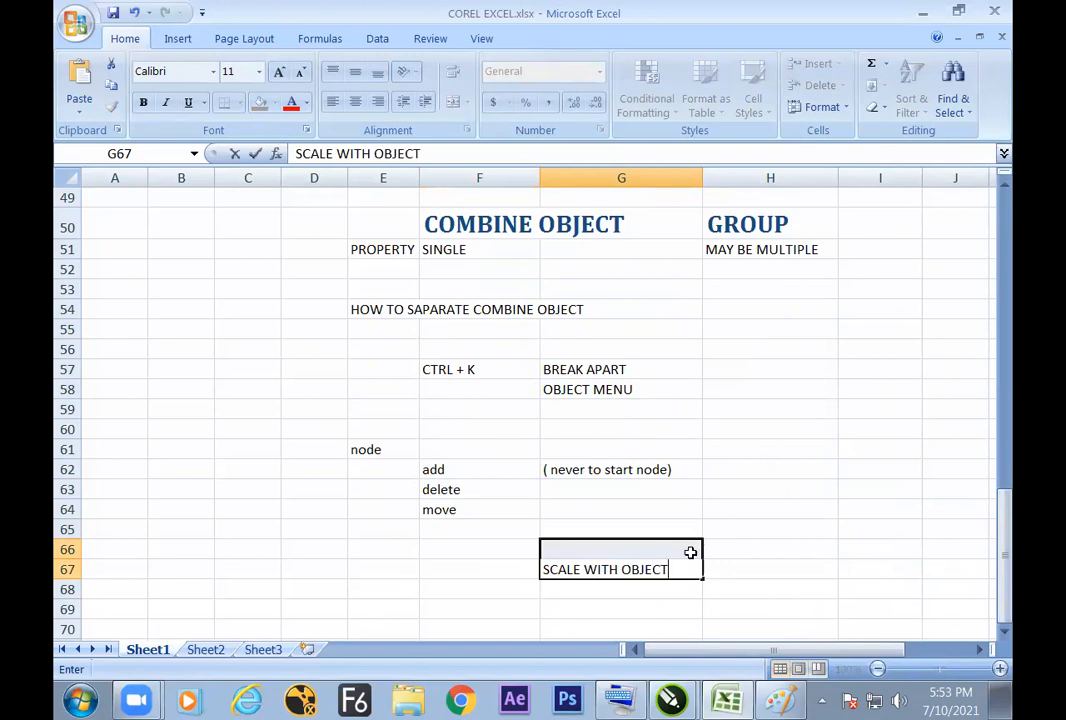
key(Left)
text(F12)
click(605, 565)
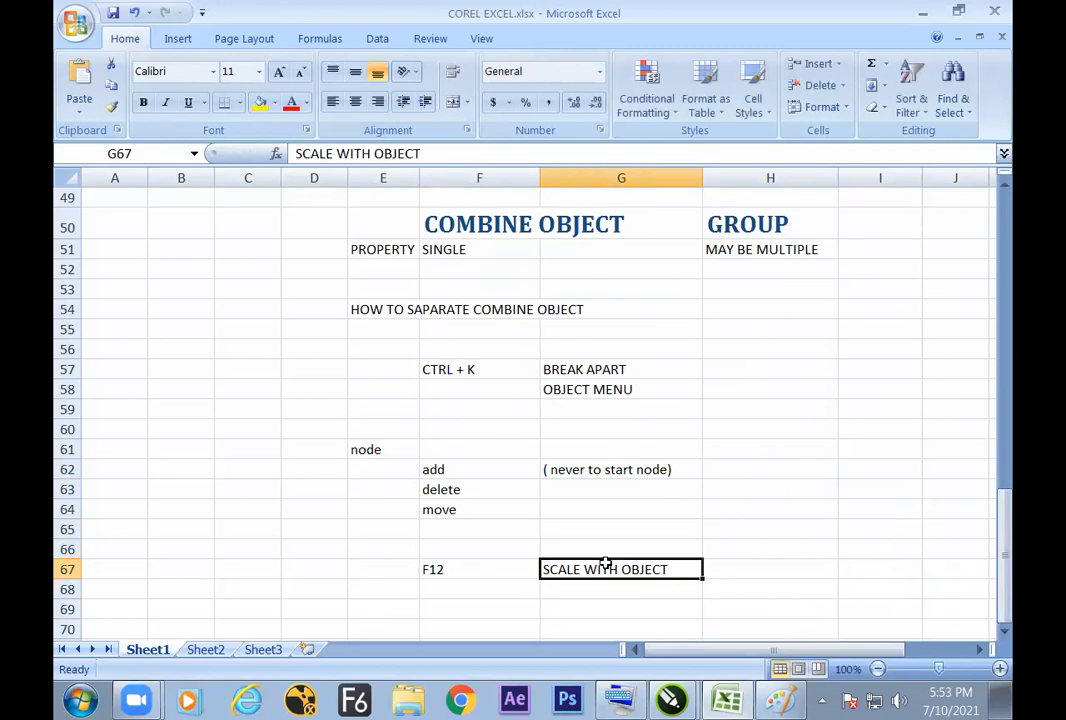
Step: Return to CorelDRAW, enable Scale with object for the four pens' outlines, and reselect all four pens
key(alt+Tab)
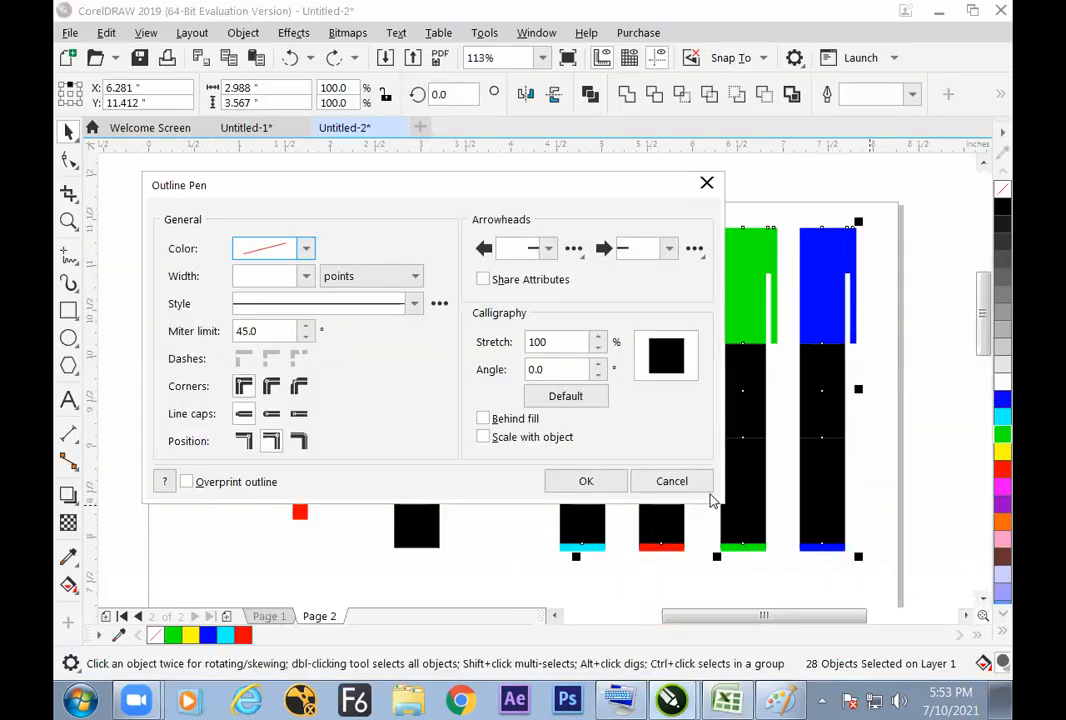
click(484, 437)
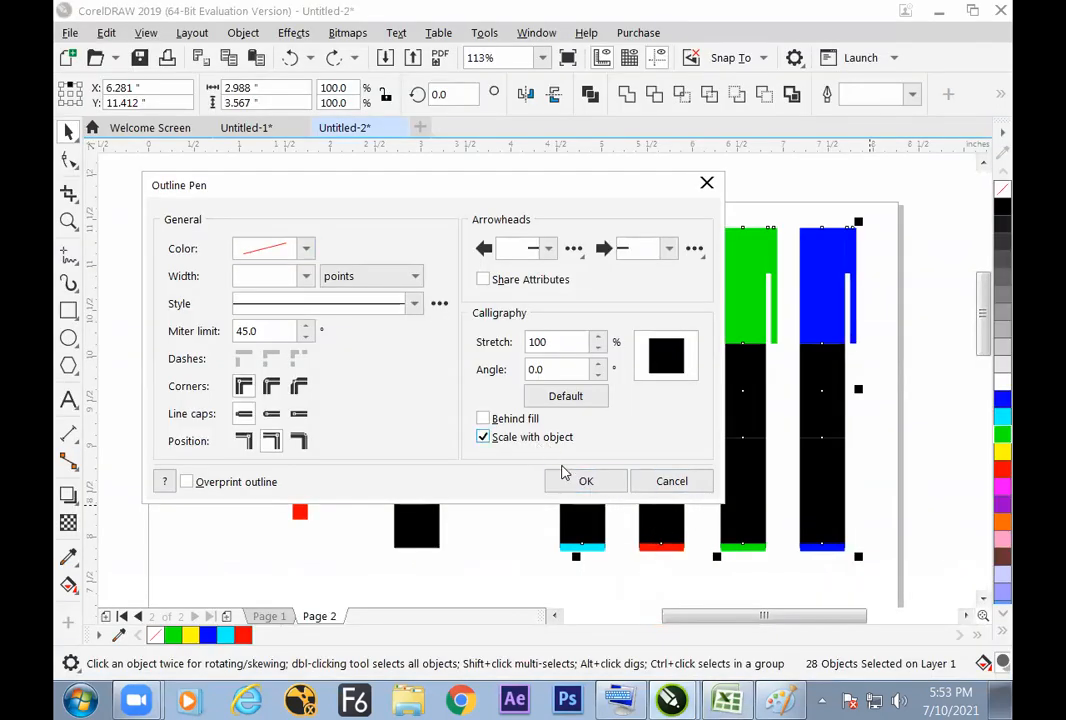
click(584, 481)
drag(523, 195, 885, 563)
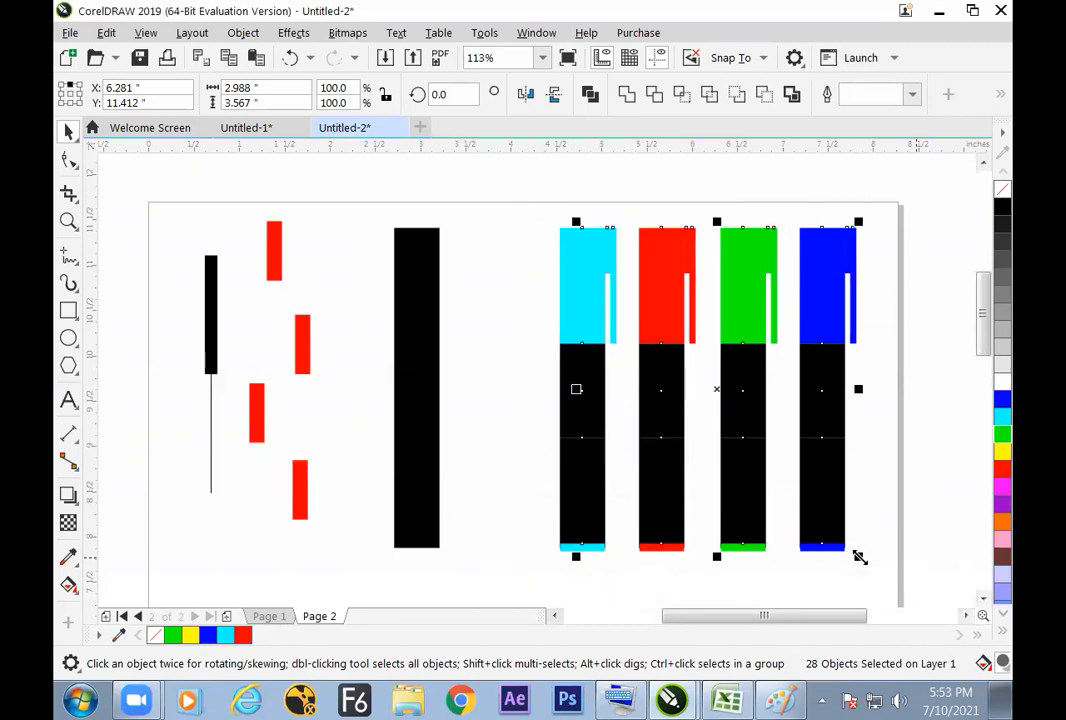
Step: Shrink the four pens about their centre to about 1.517 by 1.811 inches and check their Scale with object outline setting, keeping them selected
drag(859, 557, 796, 484)
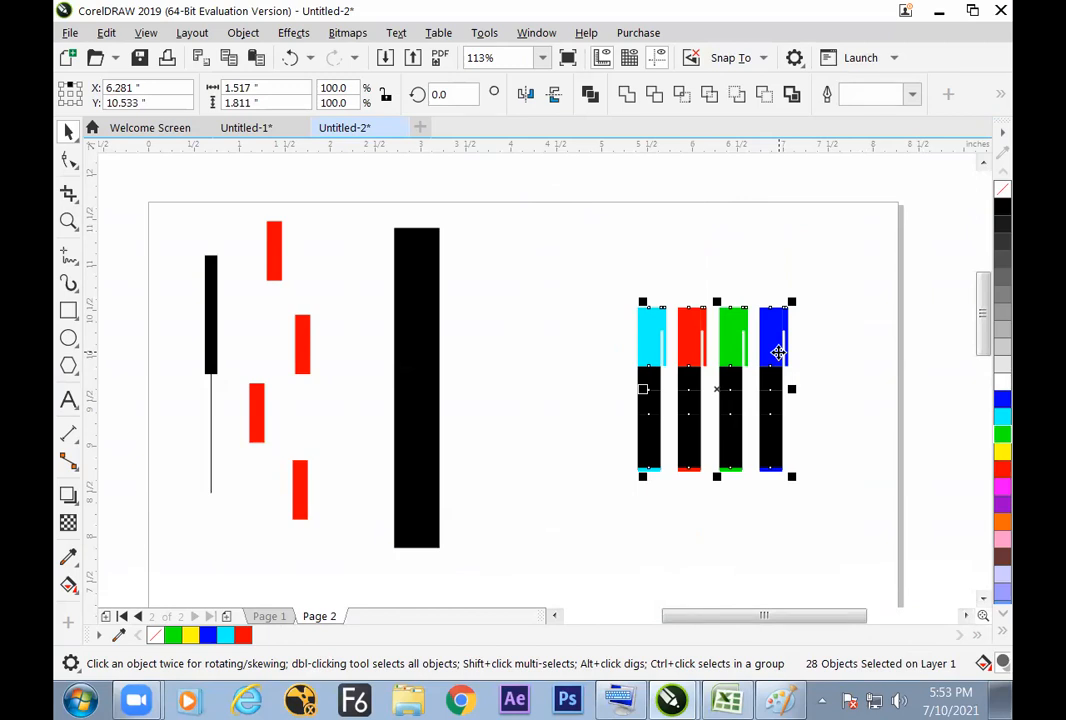
key(F12)
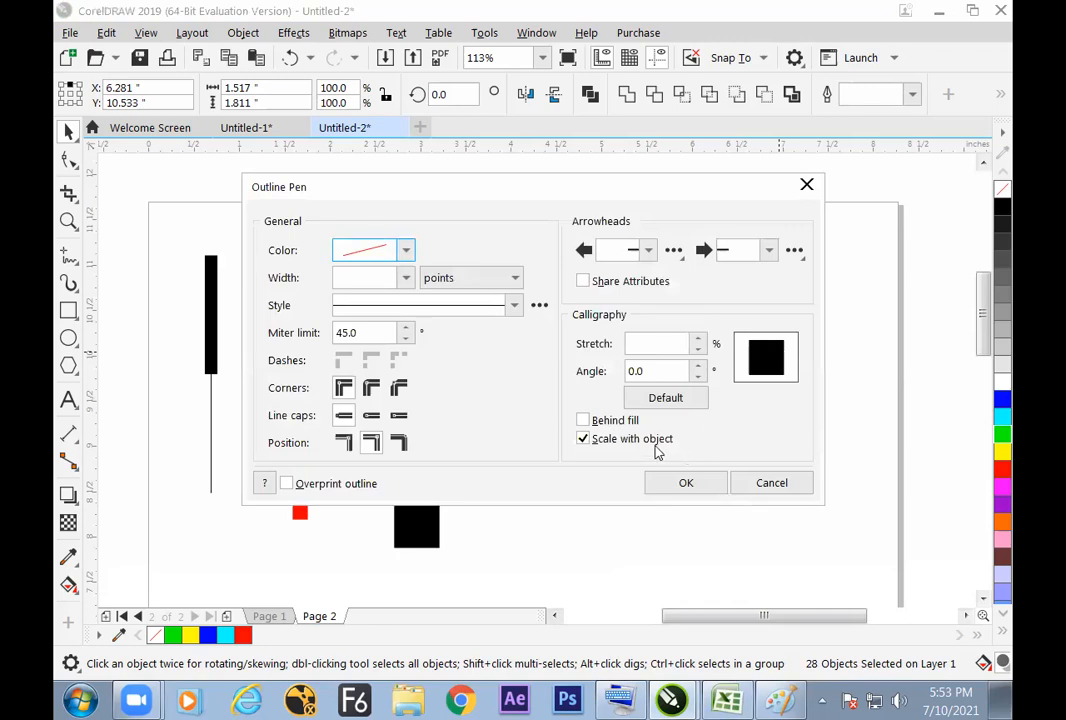
click(745, 481)
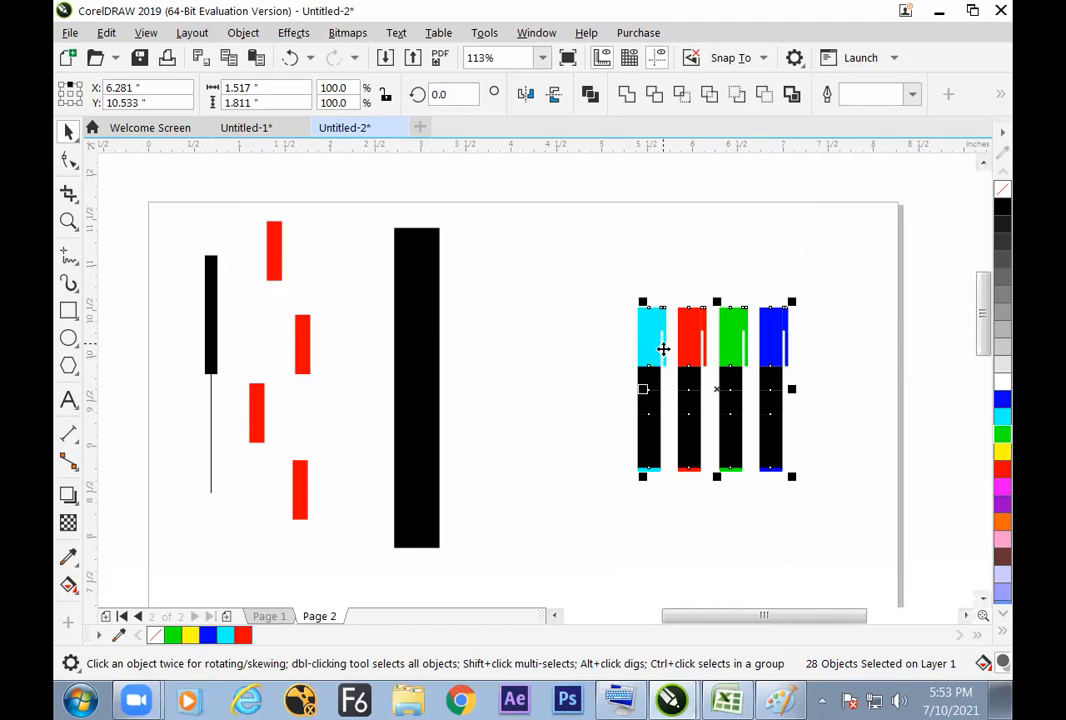
click(822, 418)
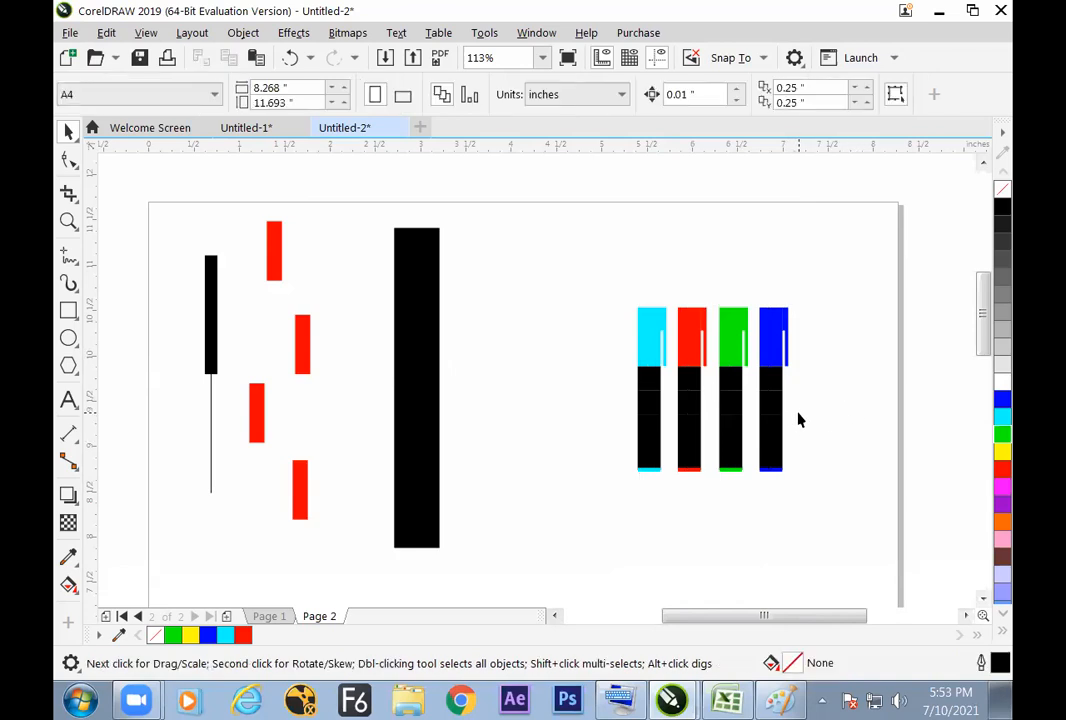
drag(621, 269, 816, 478)
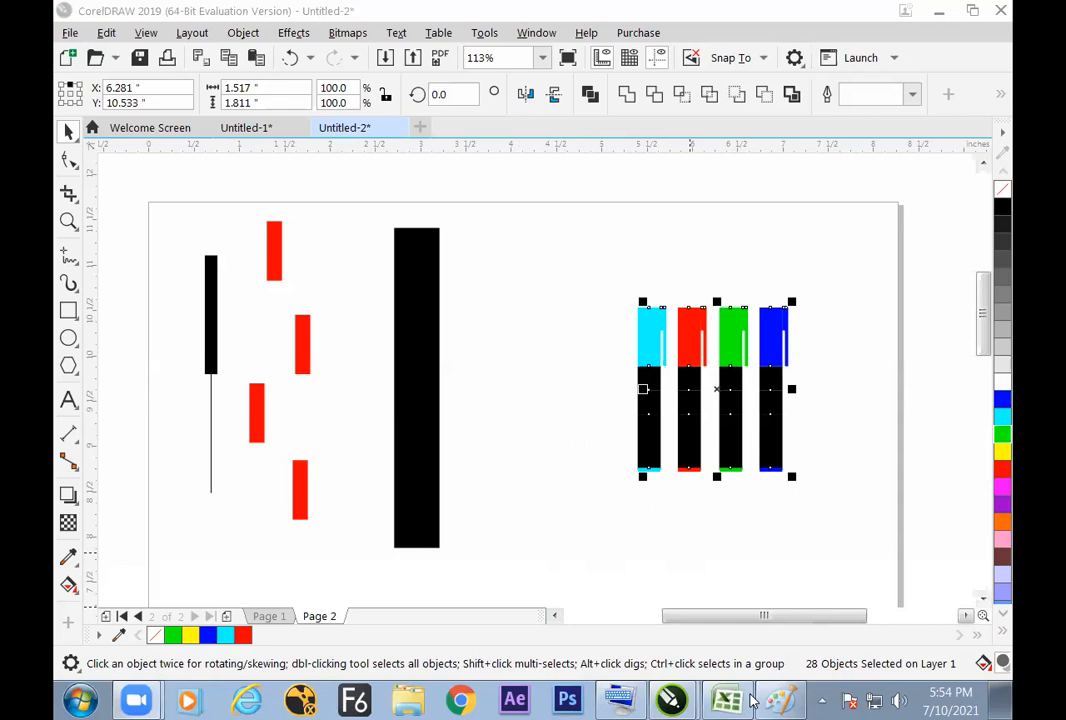
Step: Switch to the Excel notes and review the rows from the COMBINE OBJECT heading in F50 down to the F12 entry in row 67
key(alt+Tab)
drag(1002, 507, 1000, 476)
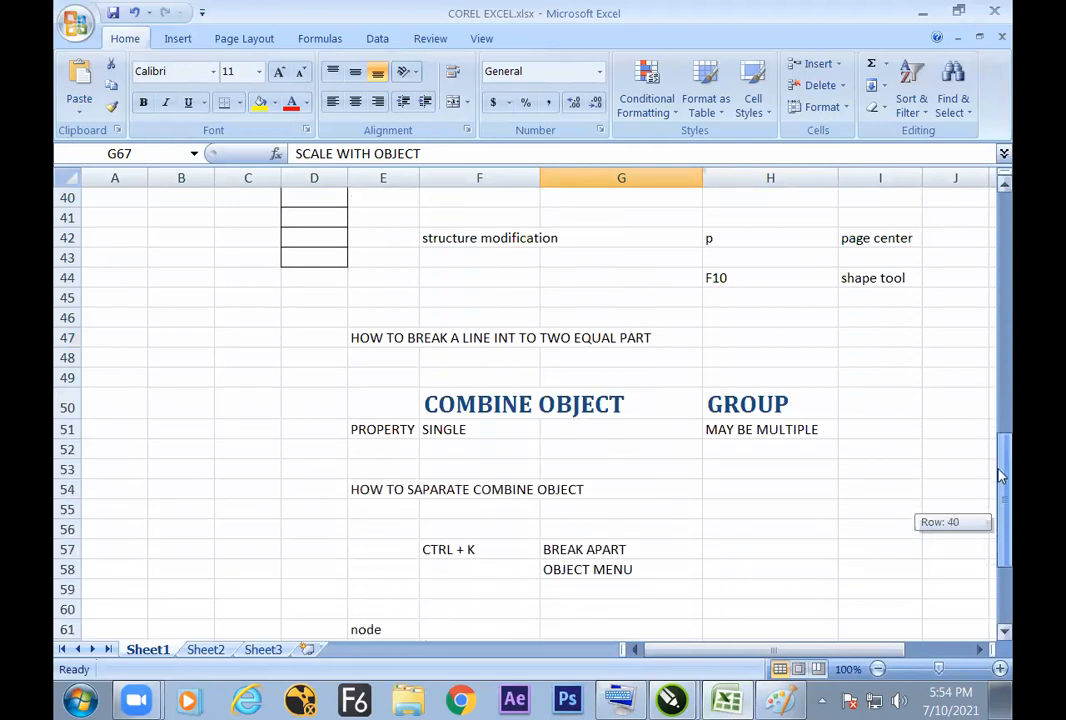
click(530, 404)
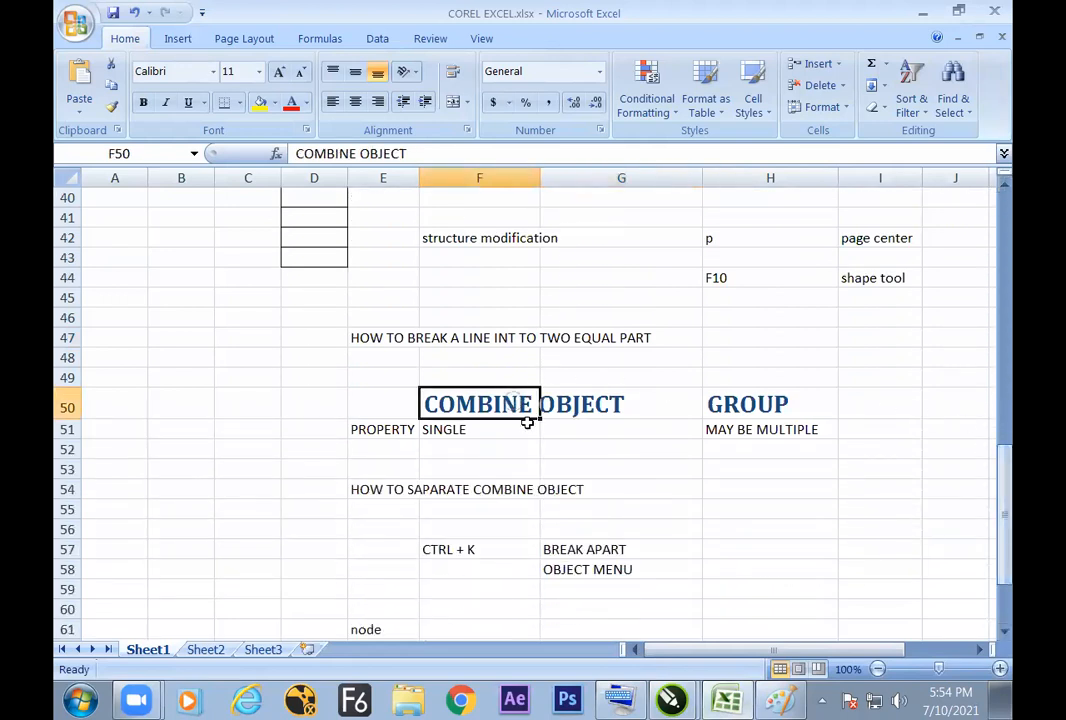
drag(1002, 492, 991, 557)
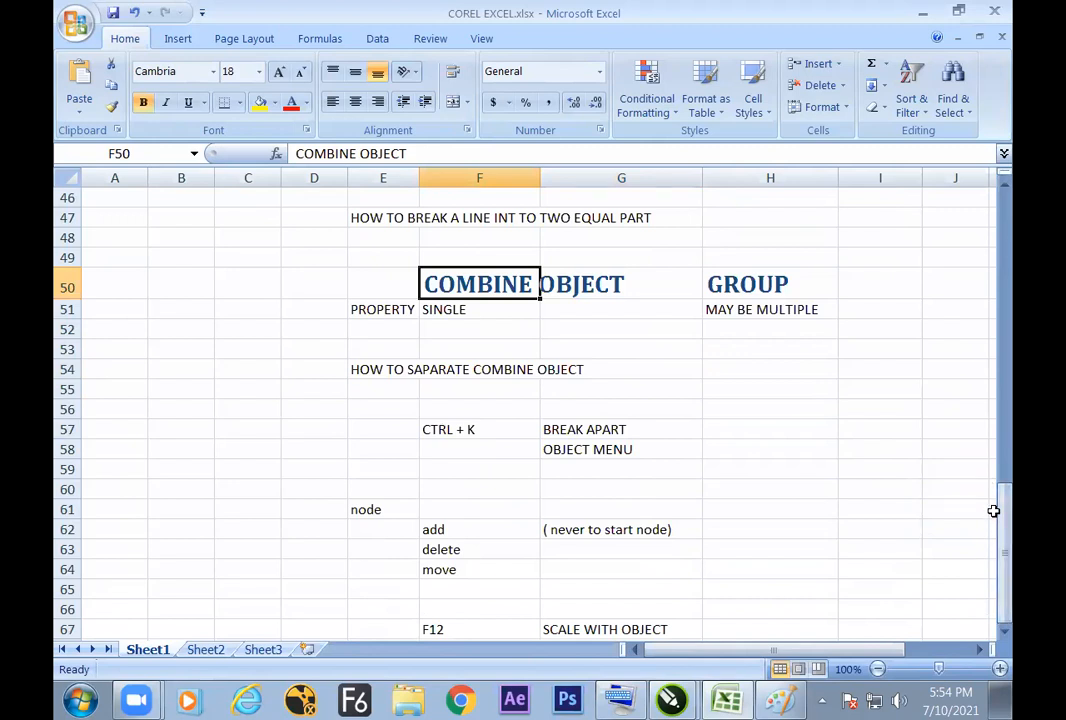